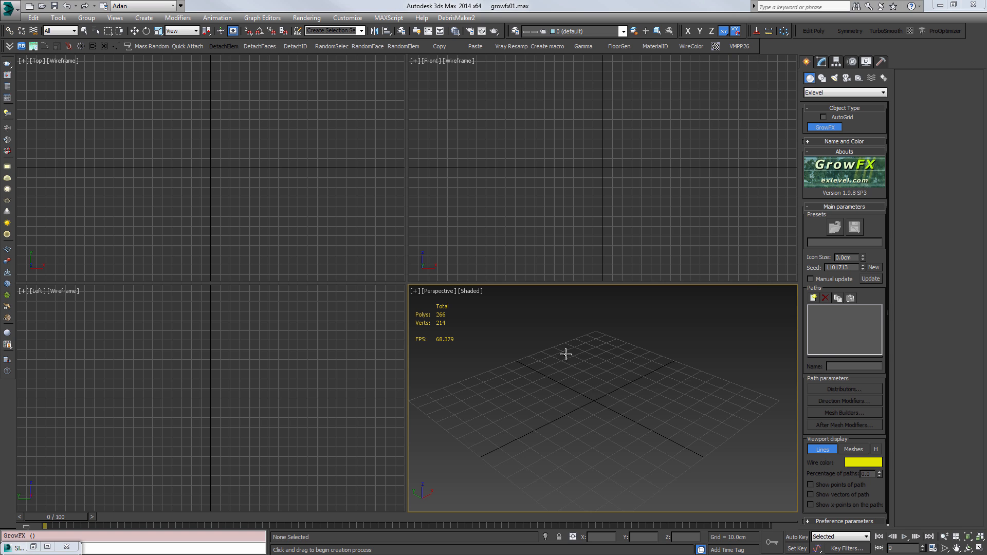
Create a GrowFX object at the grid origin in the maximized Perspective viewport, with an icon size of about 16.7 cm
{"action": "middle_click_drag", "start_coordinate": [603, 390], "coordinate": [660, 410]}
{"action": "key", "text": "alt+w"}
{"action": "scroll", "coordinate": [465, 315], "scroll_direction": "down", "scroll_amount": 3}
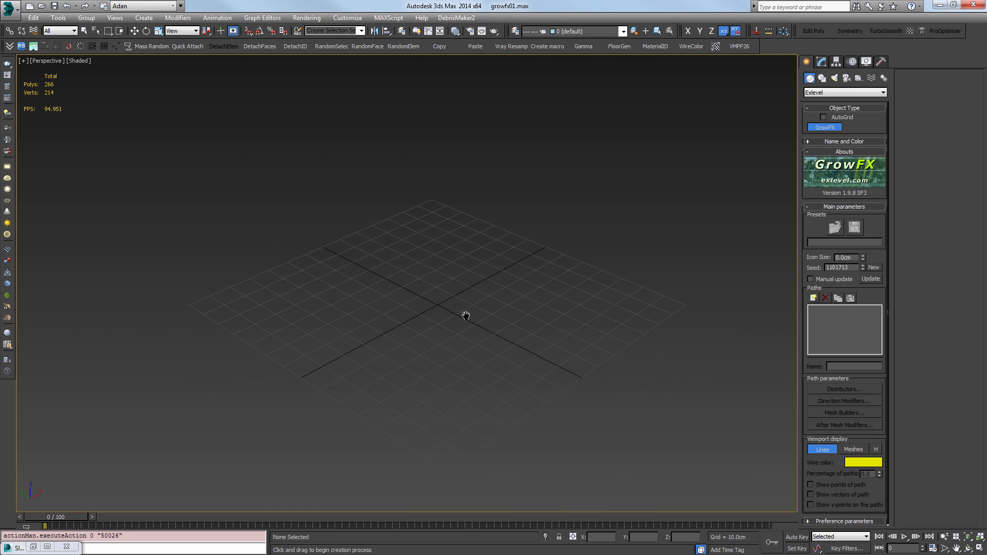
{"action": "scroll", "coordinate": [480, 326], "scroll_direction": "up", "scroll_amount": 3}
{"action": "middle_click_drag", "start_coordinate": [480, 326], "coordinate": [437, 314]}
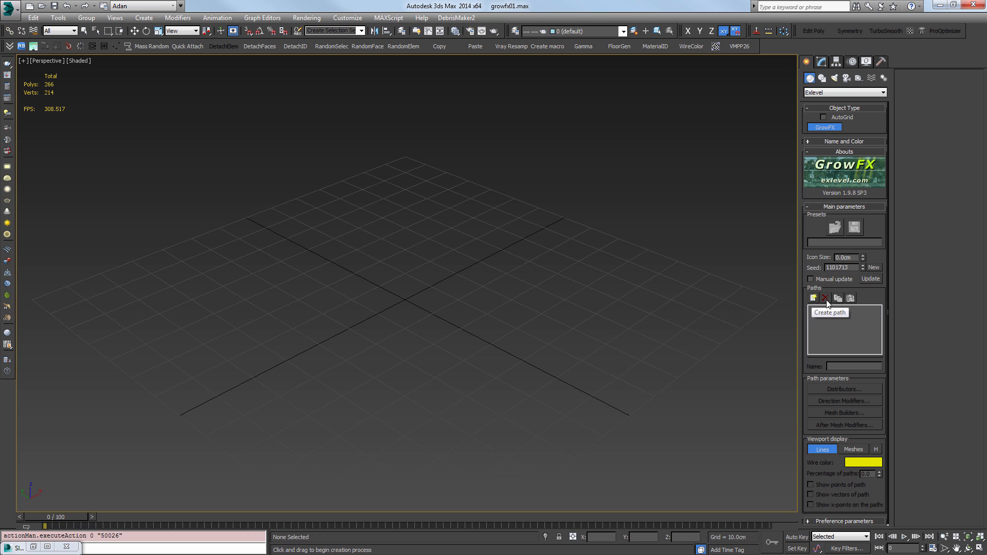
{"action": "left_click_drag", "start_coordinate": [405, 315], "coordinate": [487, 303]}
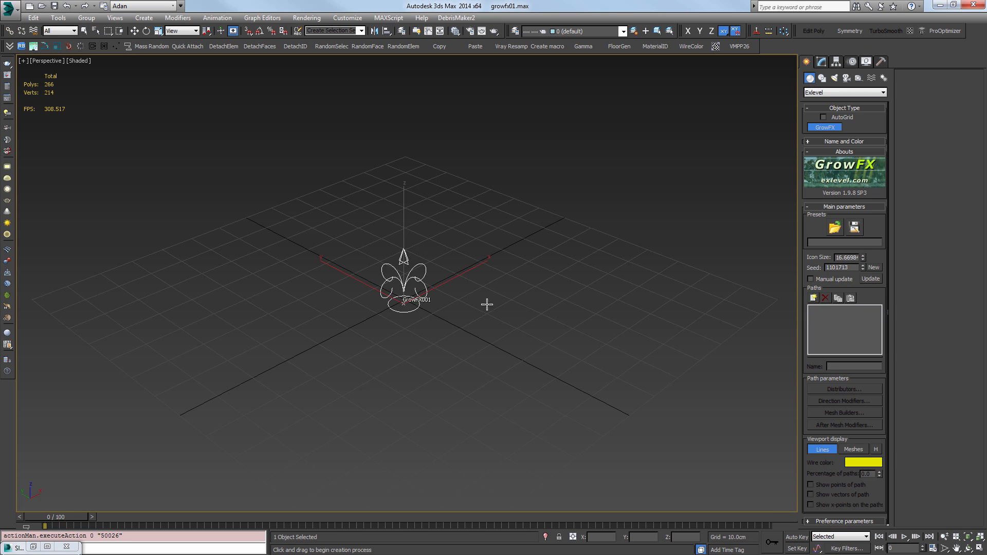
Add a path to the GrowFX object and name it Tronco
{"action": "scroll", "coordinate": [487, 304], "scroll_direction": "down", "scroll_amount": 3}
{"action": "left_click", "coordinate": [813, 298]}
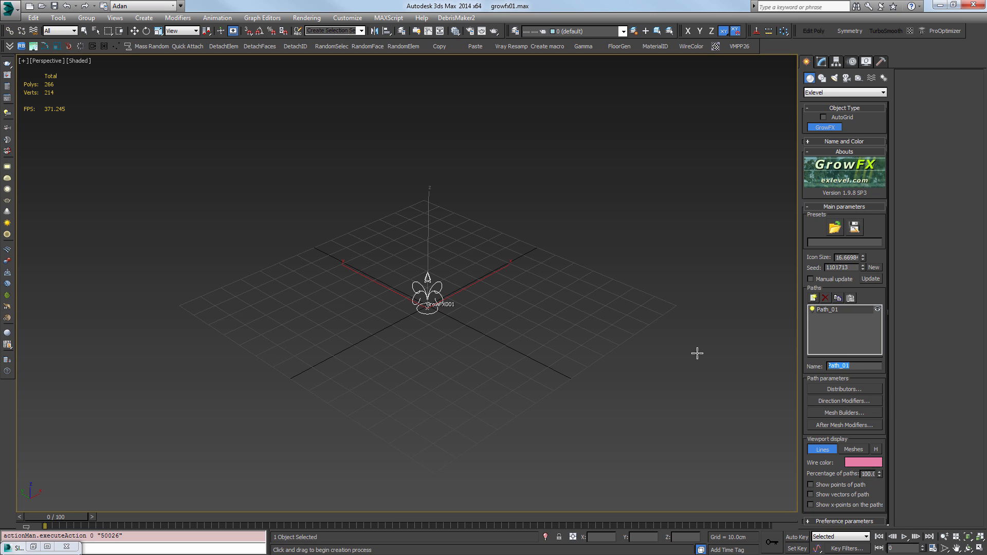
{"action": "type", "text": "Tronco"}
Add a basic Distributor to the Tronco path with its default settings
{"action": "left_click", "coordinate": [841, 391]}
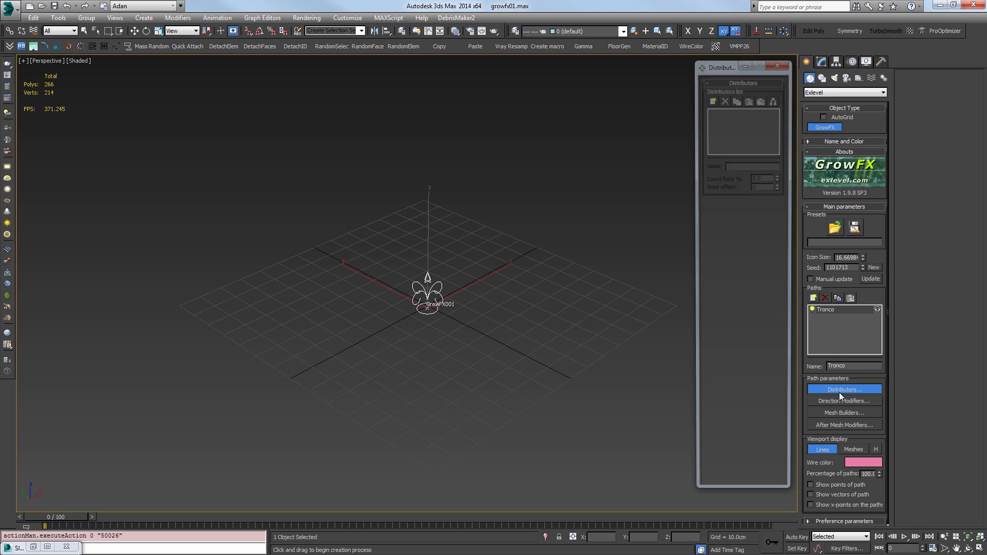
{"action": "left_click", "coordinate": [713, 98]}
{"action": "left_click", "coordinate": [556, 295]}
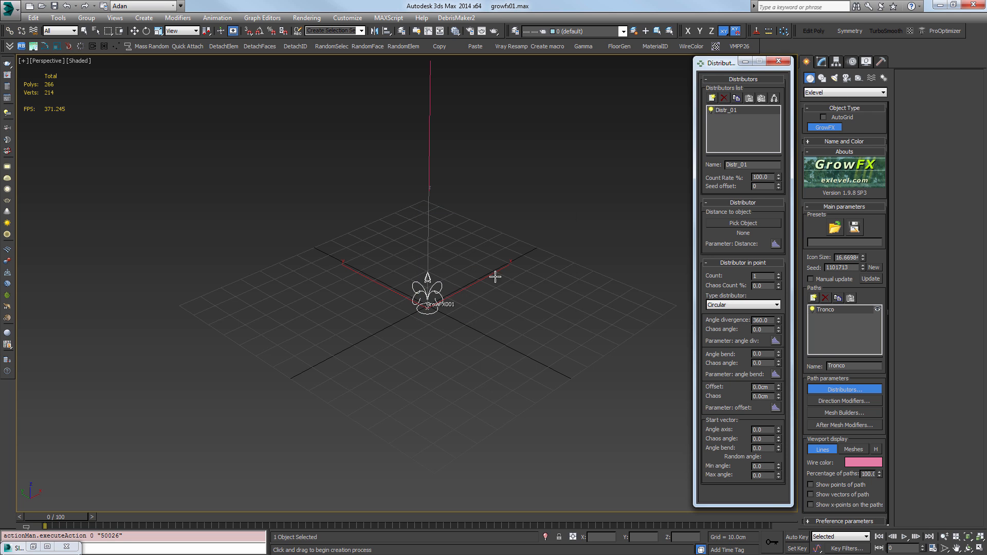
{"action": "middle_click_drag", "start_coordinate": [496, 276], "coordinate": [510, 241]}
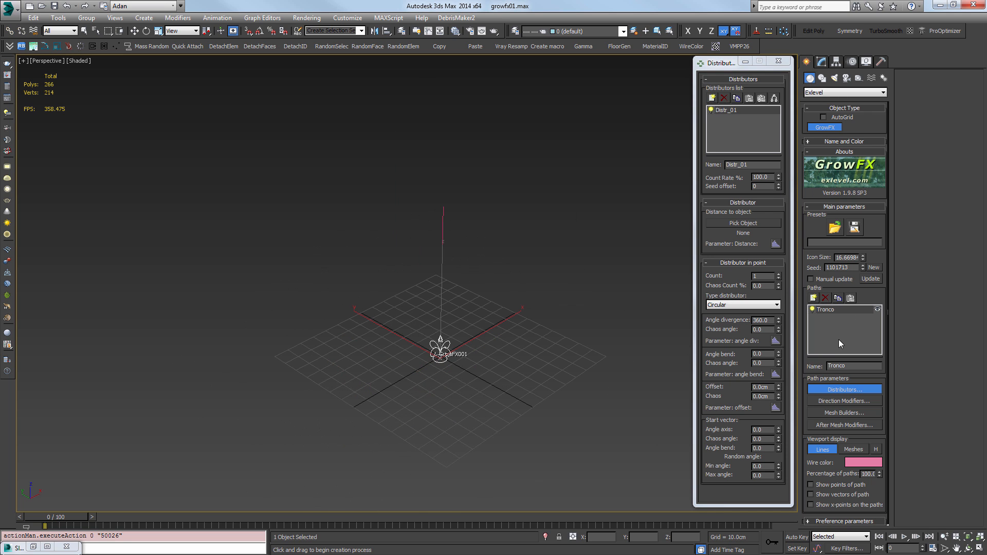
Set the Tronco path's steps to 10 cm and its path length to 1000 cm
{"action": "left_click", "coordinate": [843, 402]}
{"action": "double_click", "coordinate": [656, 118]}
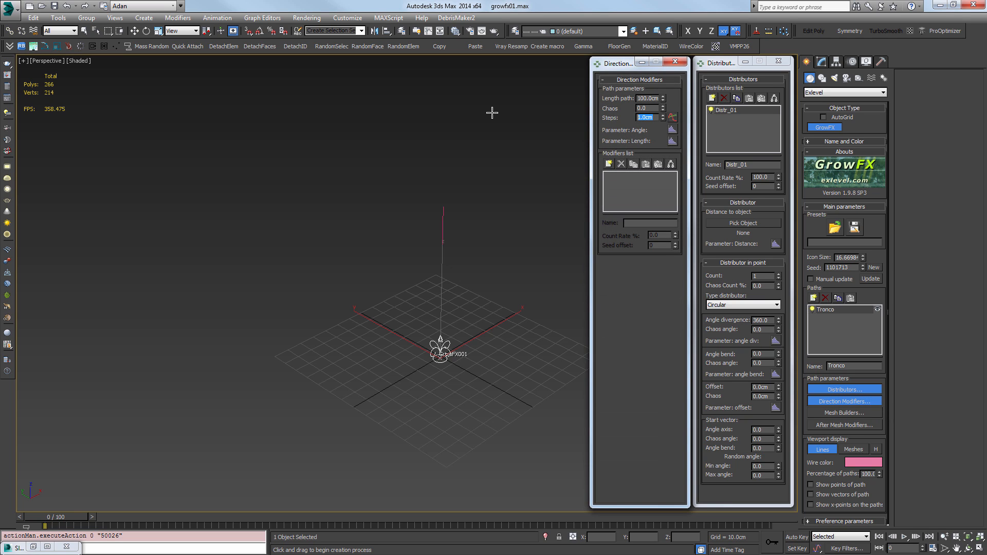
{"action": "type", "text": "10"}
{"action": "key", "text": "Return"}
{"action": "double_click", "coordinate": [642, 98]}
{"action": "type", "text": "1000"}
{"action": "key", "text": "Return"}
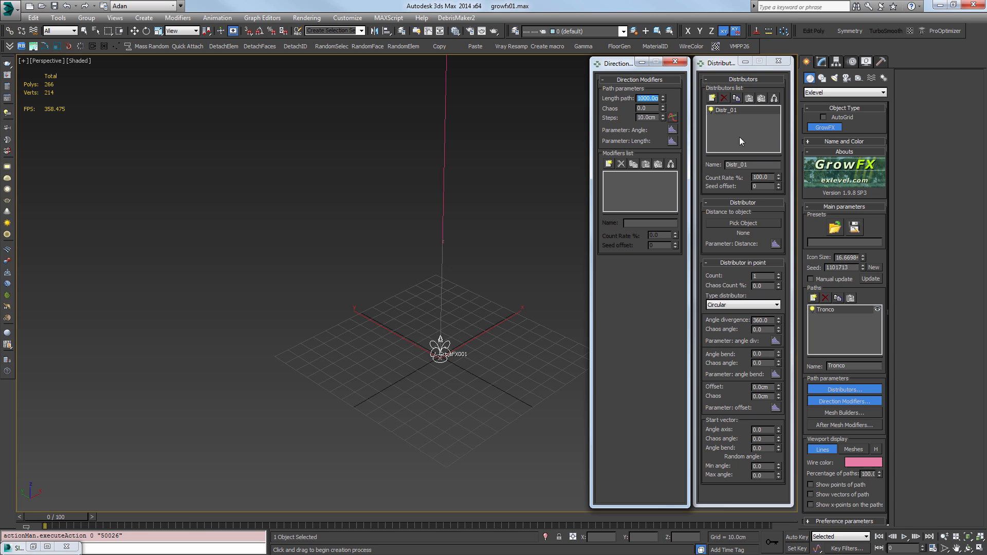
{"action": "scroll", "coordinate": [436, 234], "scroll_direction": "down", "scroll_amount": 5}
{"action": "middle_click_drag", "start_coordinate": [436, 234], "coordinate": [443, 310]}
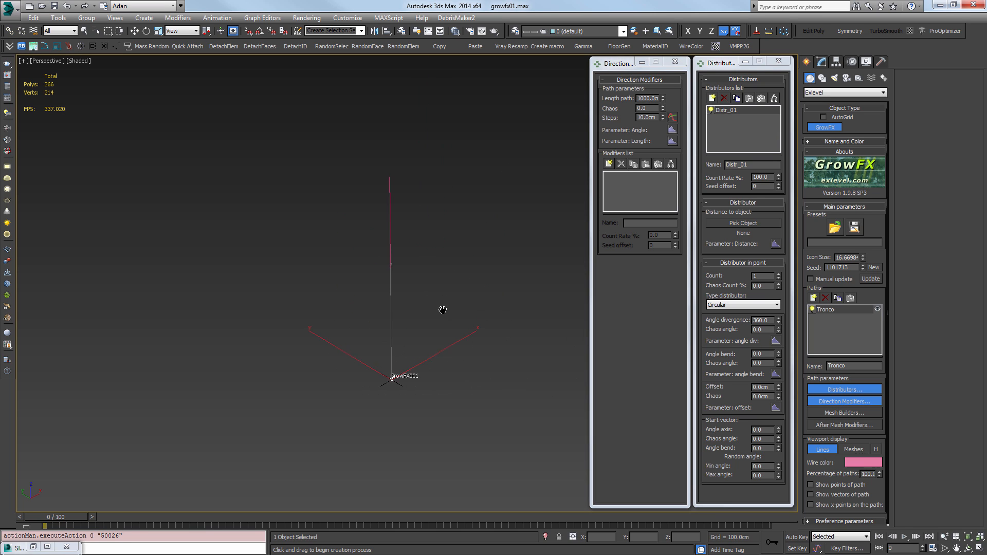
Add a Meta mesh builder to the Tronco path and set its radius to 20 cm
{"action": "left_click", "coordinate": [845, 413]}
{"action": "left_click", "coordinate": [505, 99]}
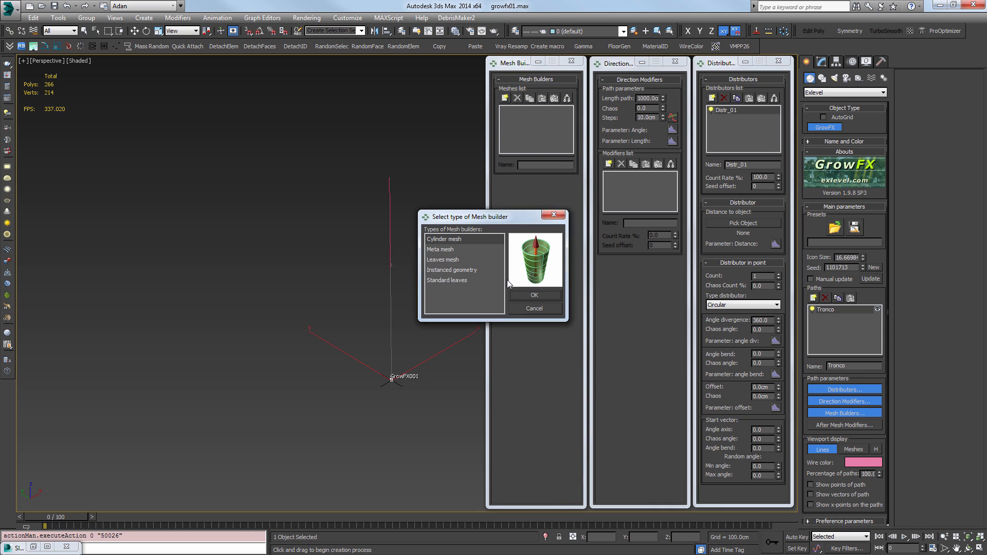
{"action": "left_click", "coordinate": [439, 249]}
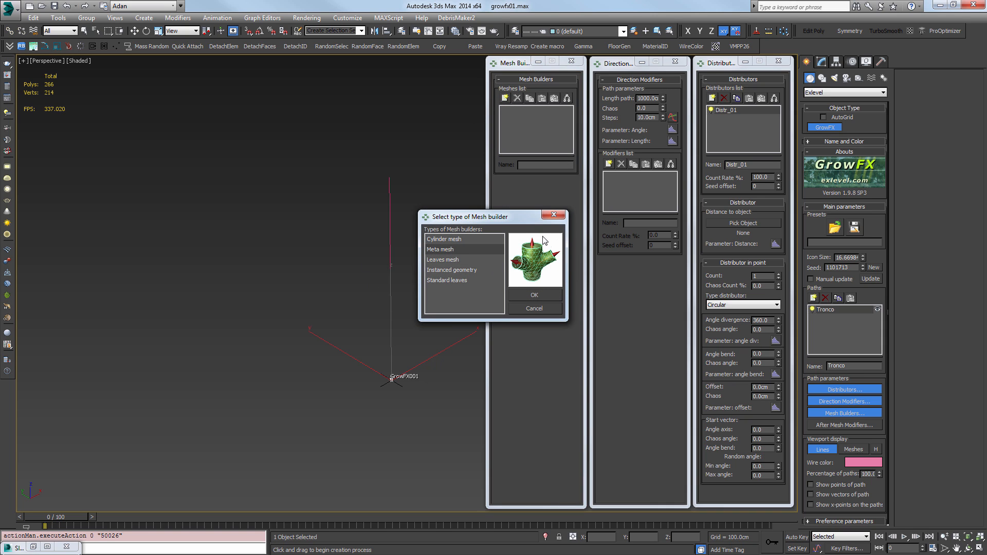
{"action": "left_click", "coordinate": [541, 295]}
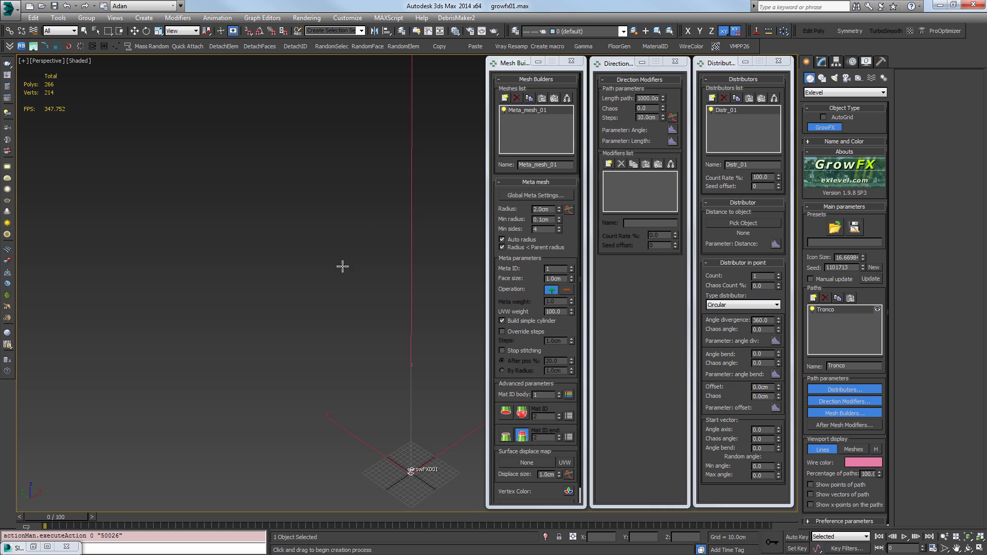
{"action": "double_click", "coordinate": [545, 209]}
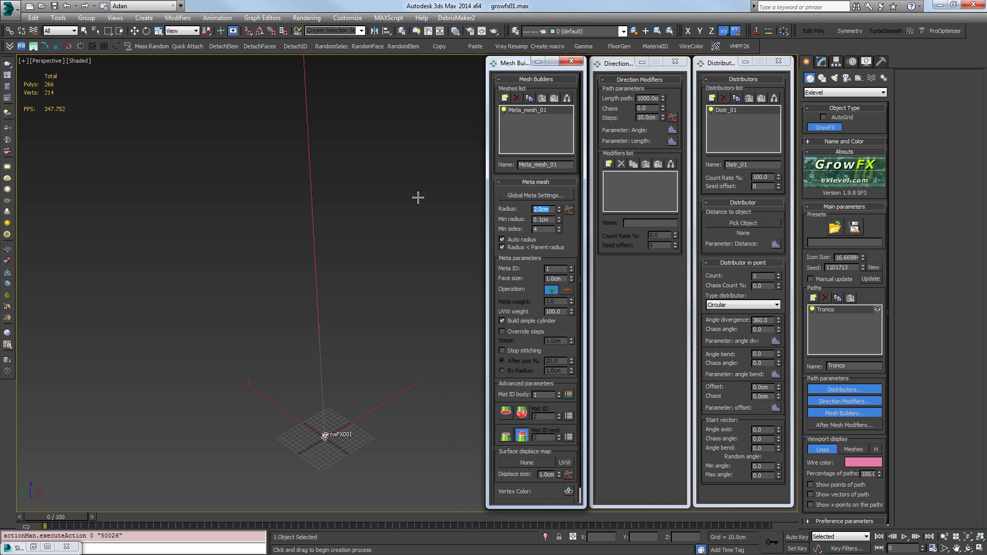
{"action": "type", "text": "20"}
{"action": "key", "text": "Return"}
{"action": "scroll", "coordinate": [257, 302], "scroll_direction": "down", "scroll_amount": 5}
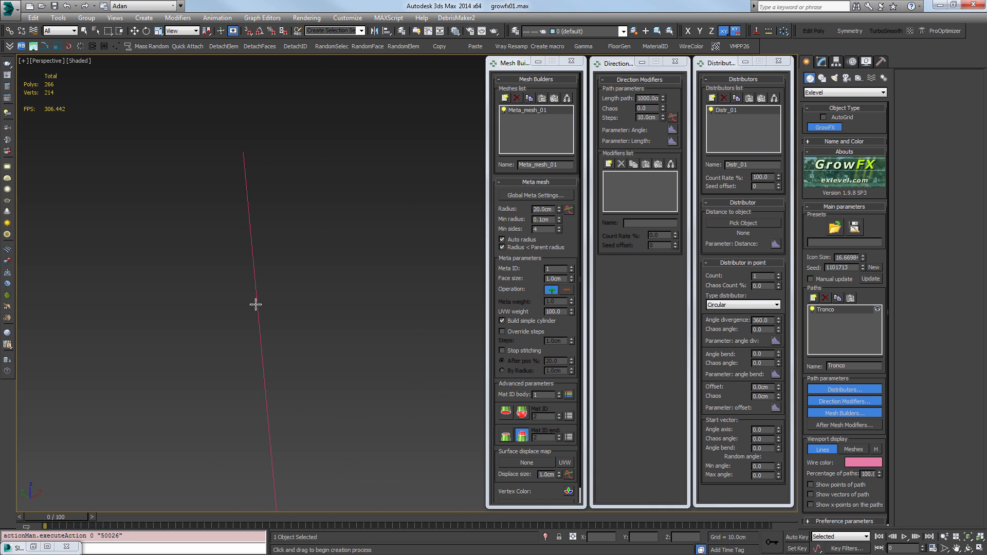
Add a Random direction modifier to the Tronco path and raise its smoothing to about 7.46 cm
{"action": "left_click", "coordinate": [609, 164]}
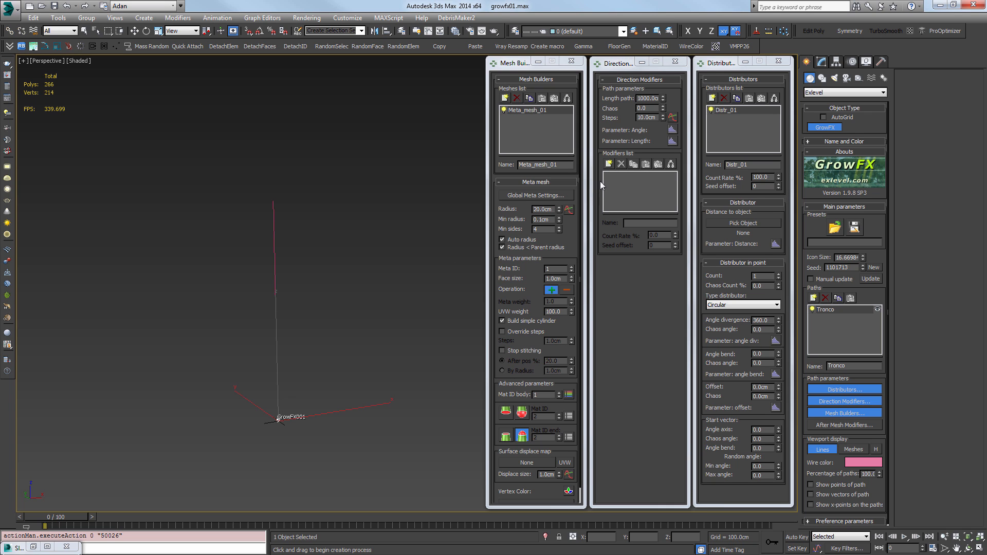
{"action": "double_click", "coordinate": [457, 239]}
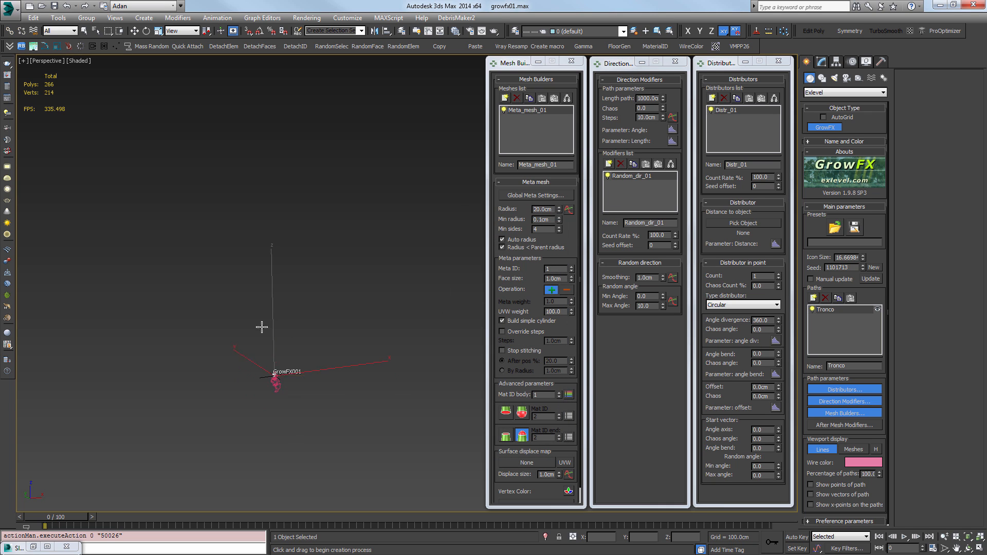
{"action": "scroll", "coordinate": [282, 386], "scroll_direction": "up", "scroll_amount": 5}
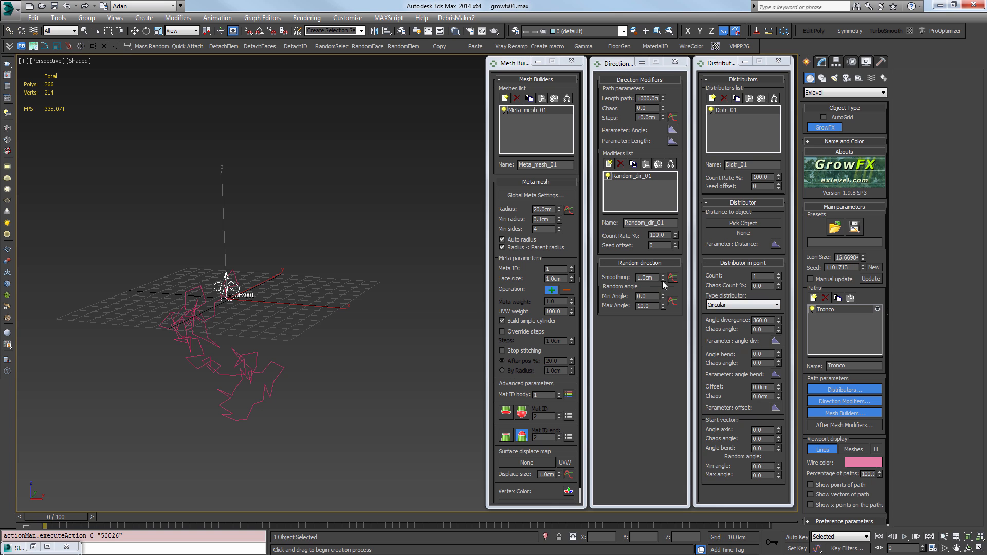
{"action": "left_click_drag", "start_coordinate": [663, 278], "coordinate": [607, 114]}
{"action": "scroll", "coordinate": [354, 323], "scroll_direction": "down", "scroll_amount": 5}
{"action": "middle_click_drag", "start_coordinate": [354, 324], "coordinate": [340, 311], "text": "alt"}
{"action": "left_click_drag", "start_coordinate": [662, 279], "coordinate": [653, 246]}
{"action": "scroll", "coordinate": [331, 304], "scroll_direction": "down", "scroll_amount": 4}
{"action": "middle_click_drag", "start_coordinate": [331, 303], "coordinate": [350, 372]}
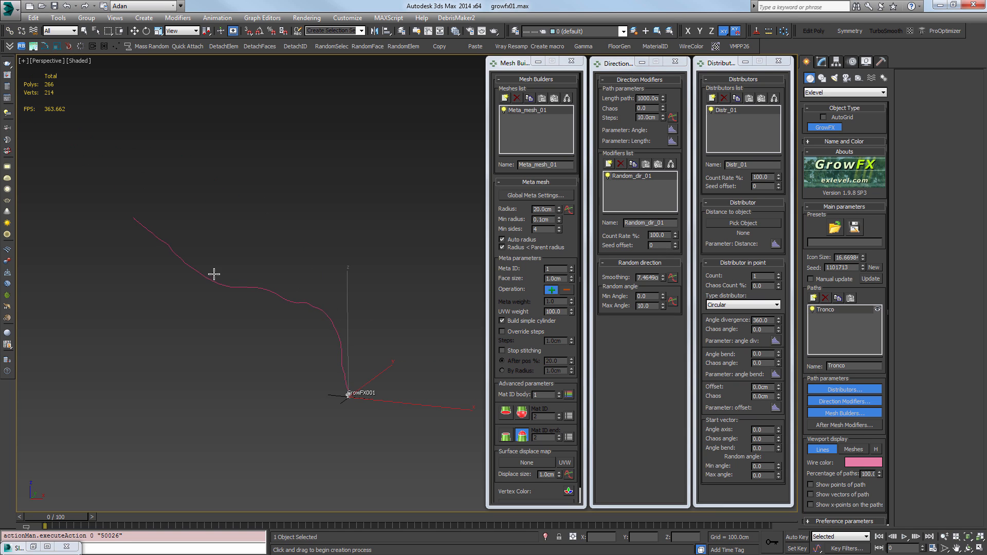
Add a Vector direction modifier to the Tronco path and raise its global vector strength to 59.7
{"action": "left_click", "coordinate": [607, 159]}
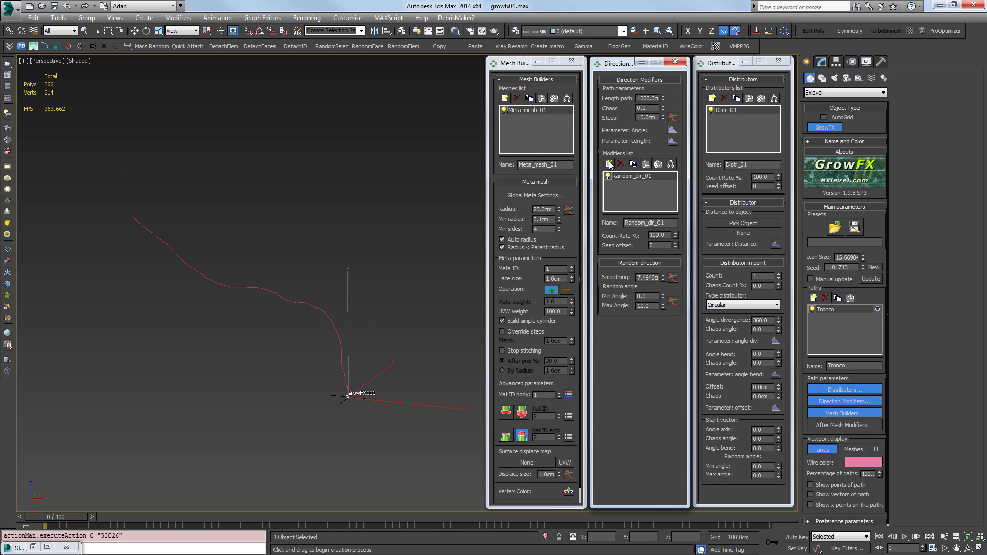
{"action": "left_click", "coordinate": [609, 164]}
{"action": "left_click", "coordinate": [450, 260]}
{"action": "double_click", "coordinate": [449, 251]}
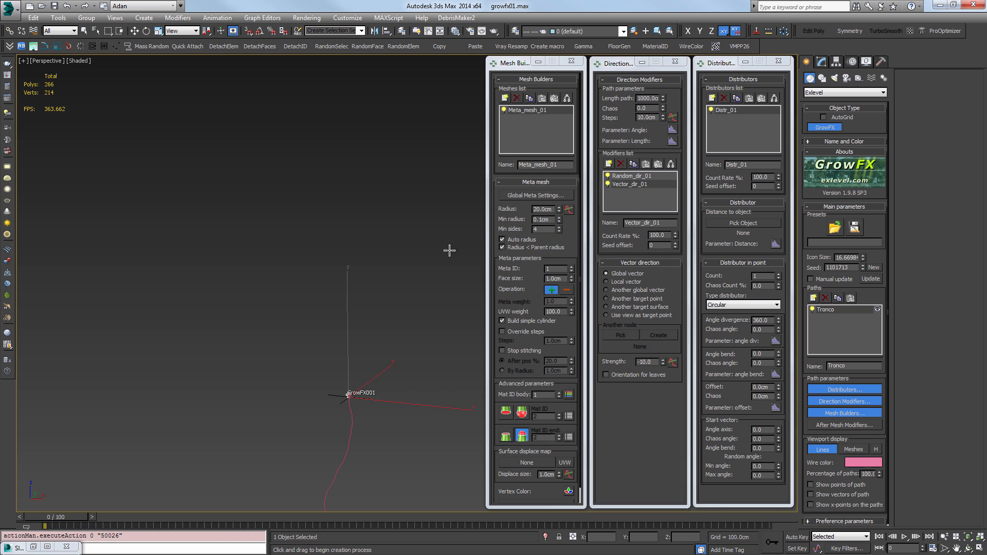
{"action": "left_click_drag", "start_coordinate": [663, 364], "coordinate": [664, 329]}
{"action": "middle_click_drag", "start_coordinate": [381, 323], "coordinate": [361, 367]}
{"action": "mouse_move", "coordinate": [361, 367]}
{"action": "middle_mouse_down", "text": "alt"}
{"action": "mouse_move", "coordinate": [209, 370]}
{"action": "mouse_move", "coordinate": [370, 358]}
{"action": "middle_mouse_up", "text": "alt"}
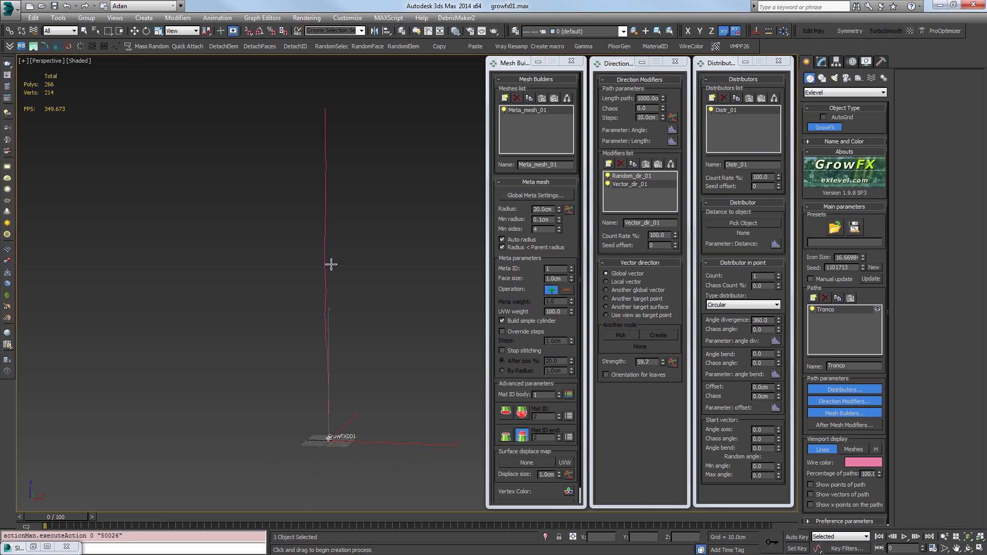
{"action": "middle_click_drag", "start_coordinate": [315, 181], "coordinate": [428, 308], "text": "alt"}
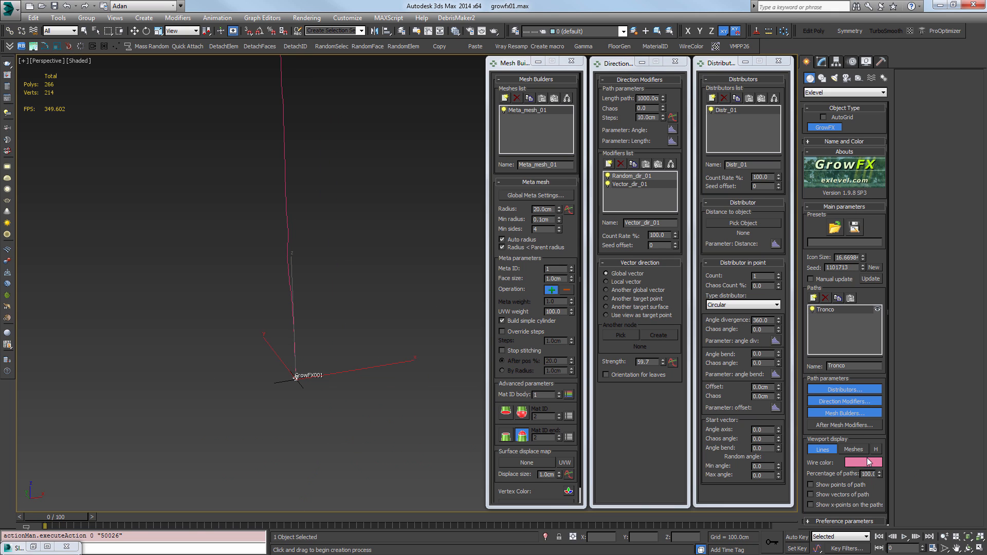
Display the trunk as meshes instead of lines, with edged faces shown in the viewport
{"action": "left_click", "coordinate": [853, 450]}
{"action": "left_click", "coordinate": [822, 449]}
{"action": "middle_click_drag", "start_coordinate": [316, 326], "coordinate": [319, 332]}
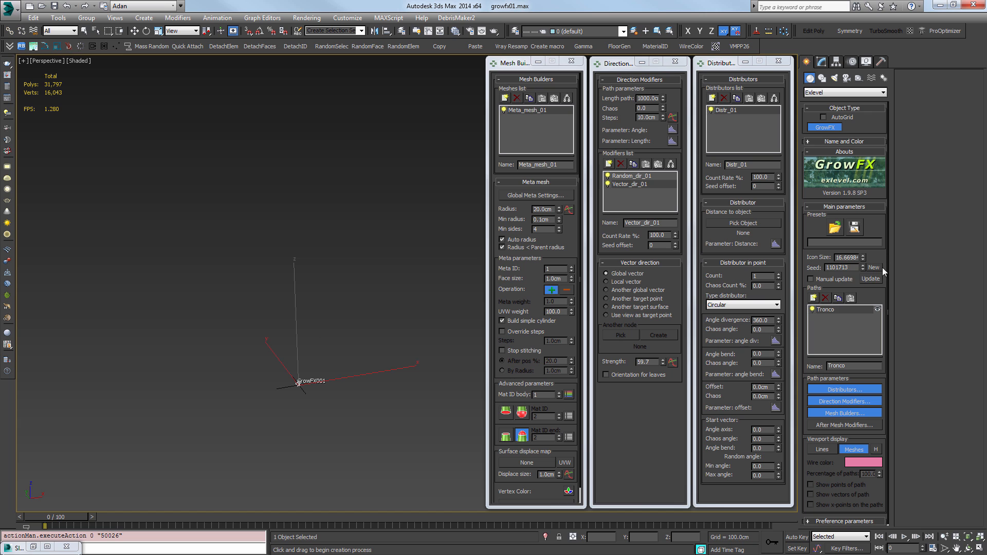
{"action": "scroll", "coordinate": [324, 344], "scroll_direction": "up", "scroll_amount": 10}
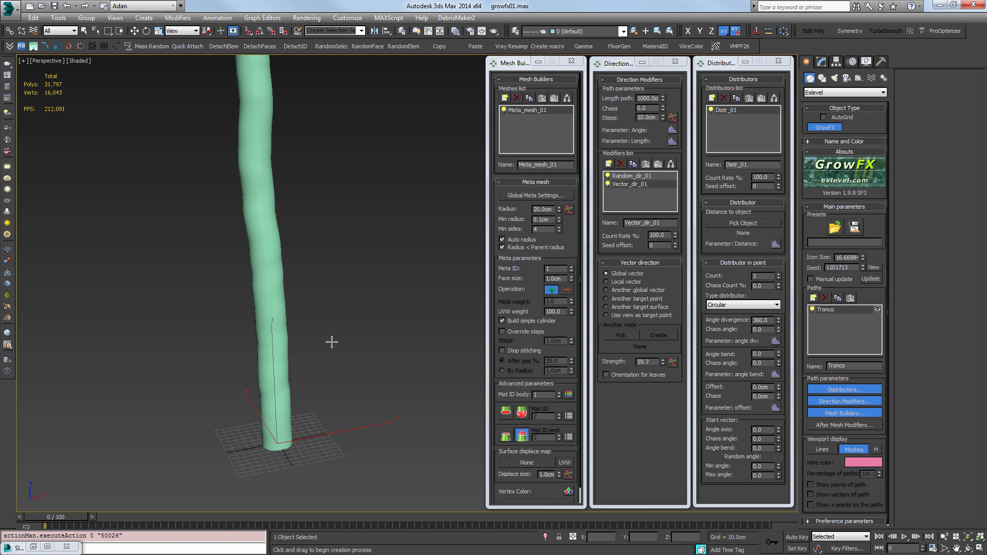
{"action": "key", "text": "F4"}
Set the trunk meta mesh's face size to 5 cm and its minimum sides to 6
{"action": "left_click", "coordinate": [647, 117]}
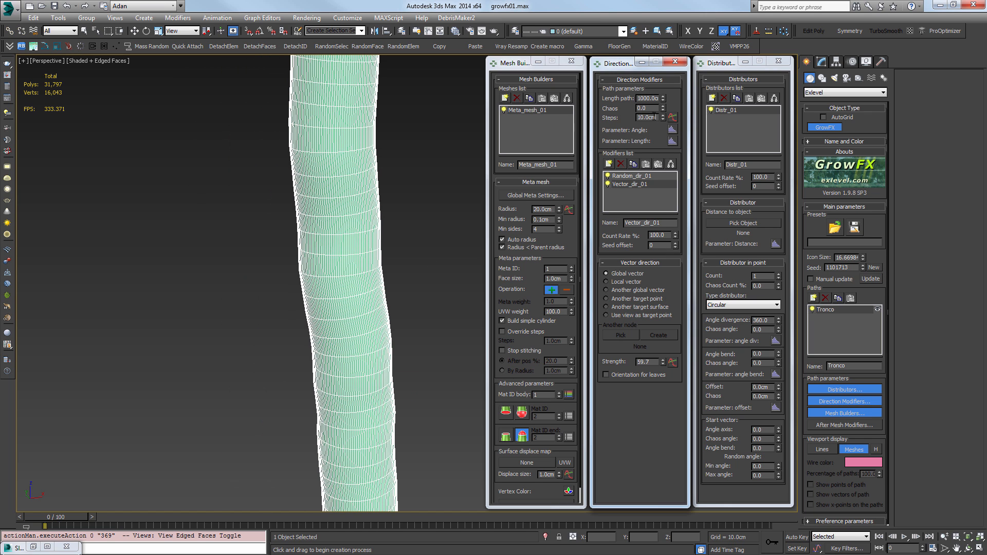
{"action": "double_click", "coordinate": [556, 279]}
{"action": "type", "text": "5"}
{"action": "key", "text": "Return"}
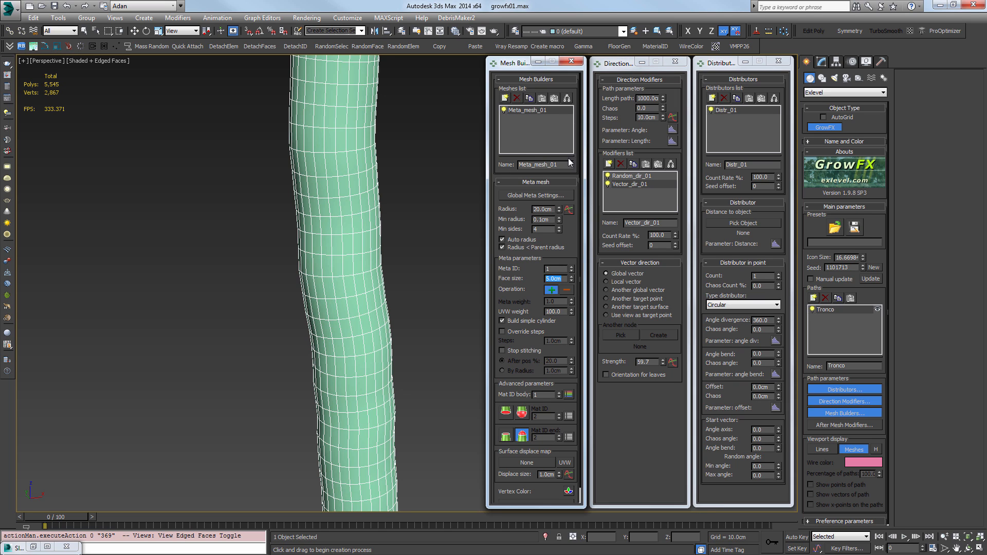
{"action": "double_click", "coordinate": [545, 229]}
Taper the trunk with the radius graph, setting the start point's value to 10 and the end point's value to 3
{"action": "left_click", "coordinate": [568, 210]}
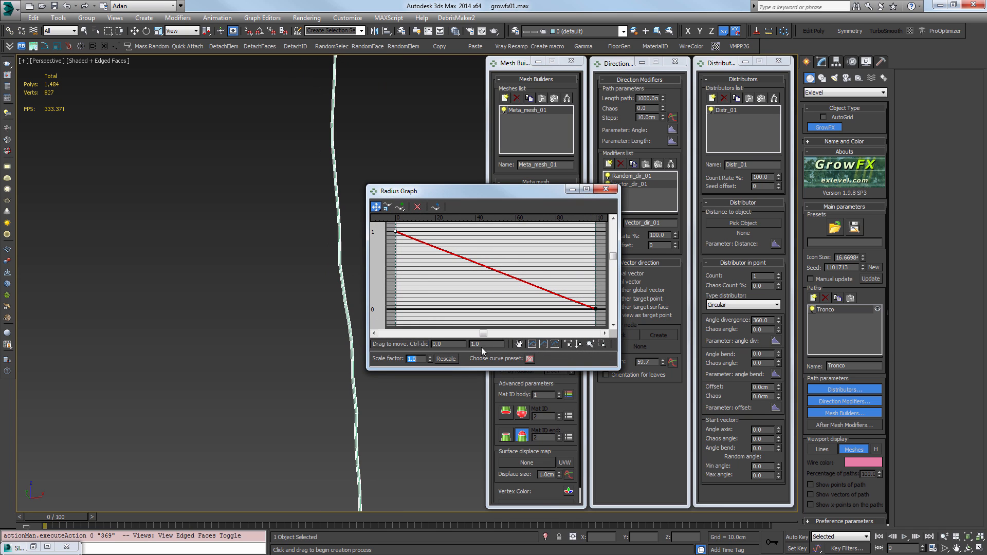
{"action": "left_click_drag", "start_coordinate": [484, 343], "coordinate": [392, 341]}
{"action": "type", "text": "10"}
{"action": "key", "text": "Return"}
{"action": "left_click", "coordinate": [595, 309]}
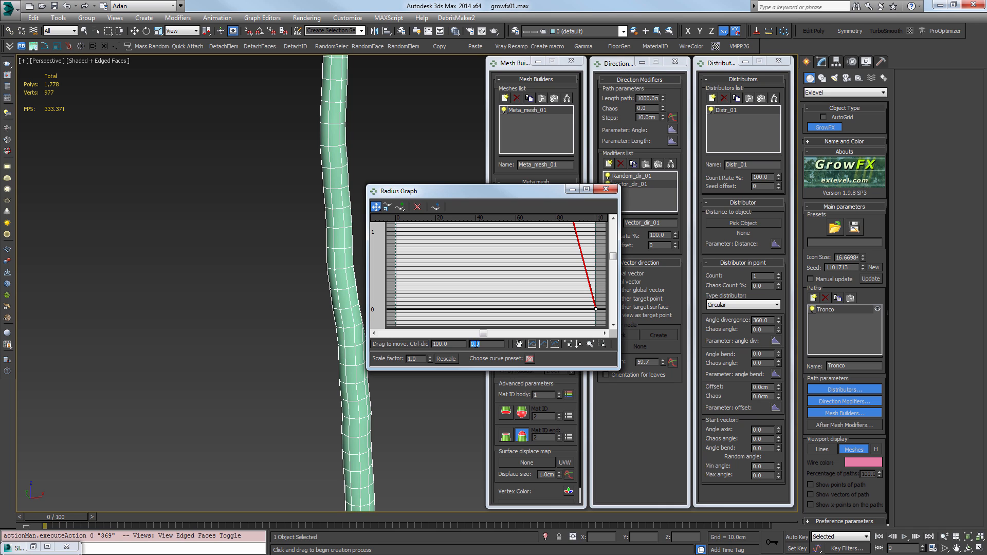
{"action": "type", "text": "3"}
{"action": "key", "text": "Return"}
Examine the tapered trunk along its height in the Front view with the grid hidden, and close the radius graph
{"action": "scroll", "coordinate": [259, 327], "scroll_direction": "down", "scroll_amount": 4}
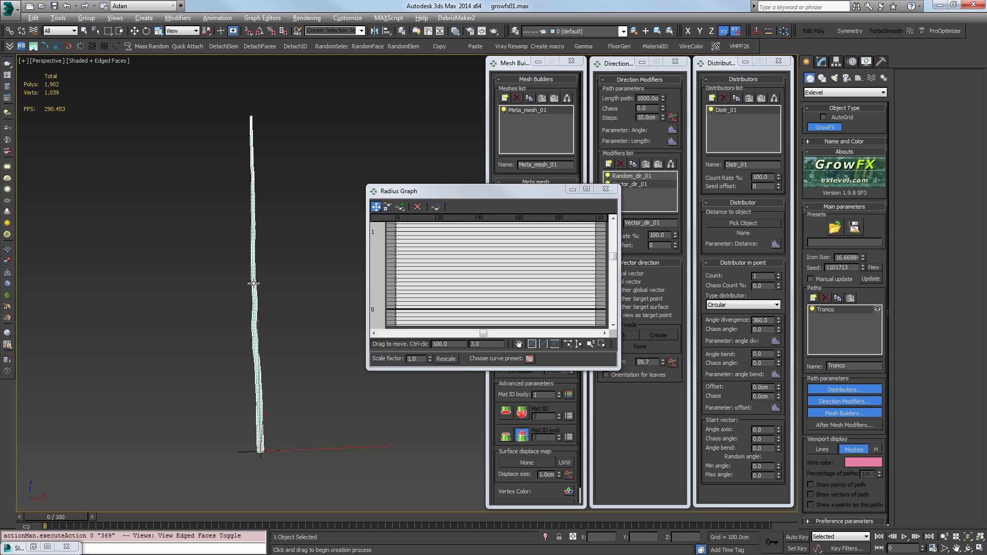
{"action": "key", "text": "f"}
{"action": "key", "text": "z"}
{"action": "middle_click_drag", "start_coordinate": [310, 266], "coordinate": [211, 253]}
{"action": "scroll", "coordinate": [303, 260], "scroll_direction": "up", "scroll_amount": 6}
{"action": "key", "text": "g"}
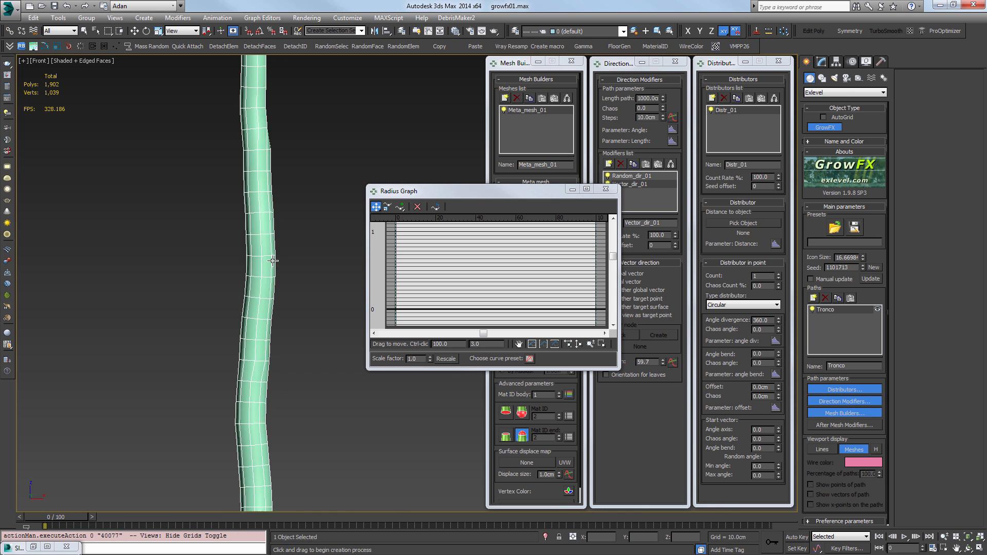
{"action": "scroll", "coordinate": [293, 260], "scroll_direction": "down", "scroll_amount": 2}
{"action": "middle_click_drag", "start_coordinate": [309, 155], "coordinate": [283, 242]}
{"action": "scroll", "coordinate": [302, 324], "scroll_direction": "down", "scroll_amount": 5}
{"action": "scroll", "coordinate": [296, 244], "scroll_direction": "up", "scroll_amount": 2}
{"action": "left_click", "coordinate": [606, 189]}
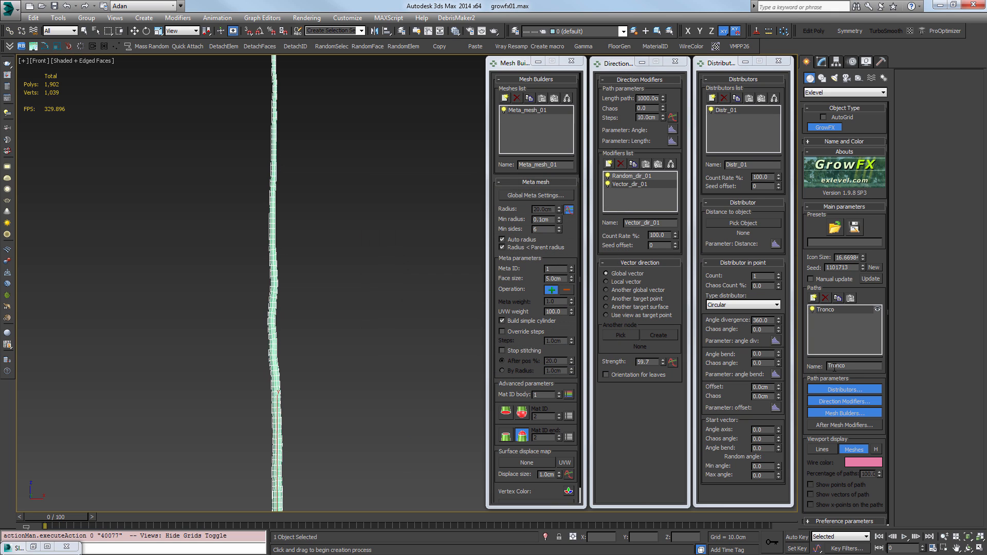
Add a second path to the GrowFX object and name it Ramas01
{"action": "left_click", "coordinate": [813, 298]}
{"action": "double_click", "coordinate": [856, 364]}
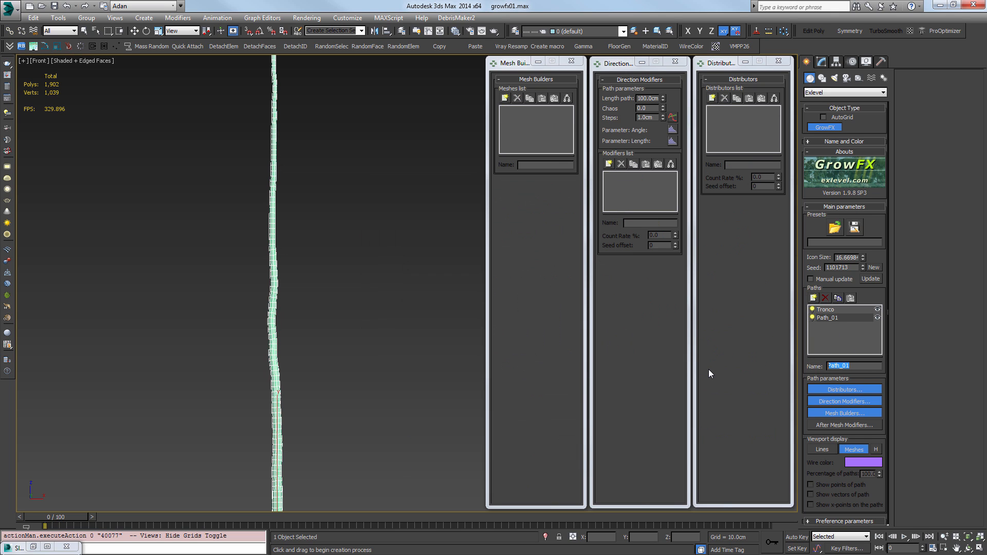
{"action": "type", "text": "Ramas01"}
{"action": "key", "text": "Return"}
Add a path distributor to Ramas01 with Tronco as its starting path
{"action": "left_click", "coordinate": [712, 98]}
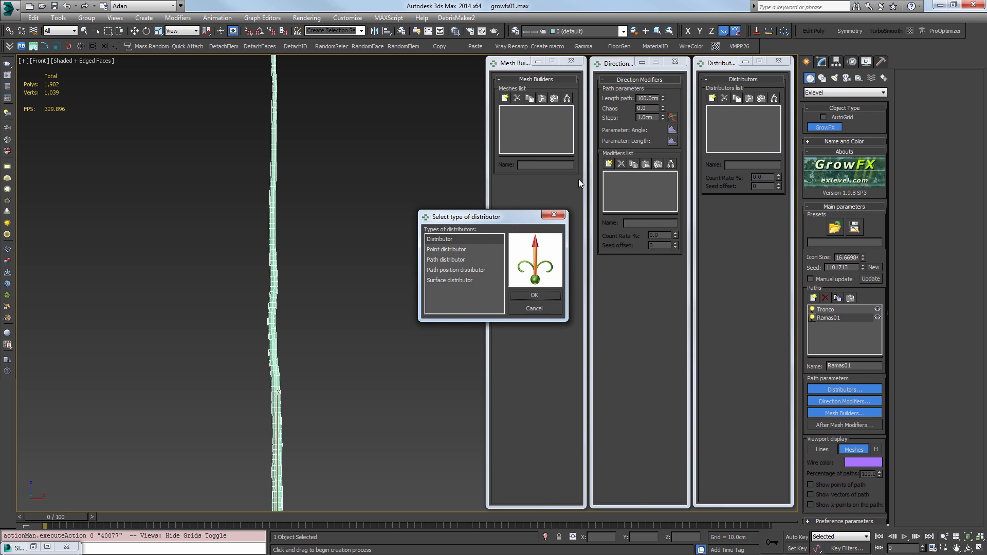
{"action": "left_click", "coordinate": [446, 259]}
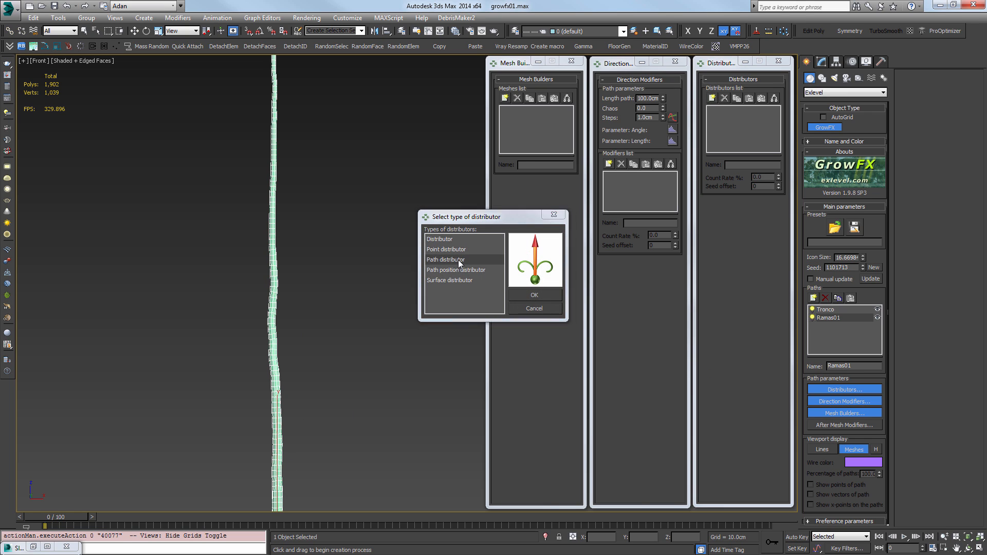
{"action": "left_click", "coordinate": [534, 295]}
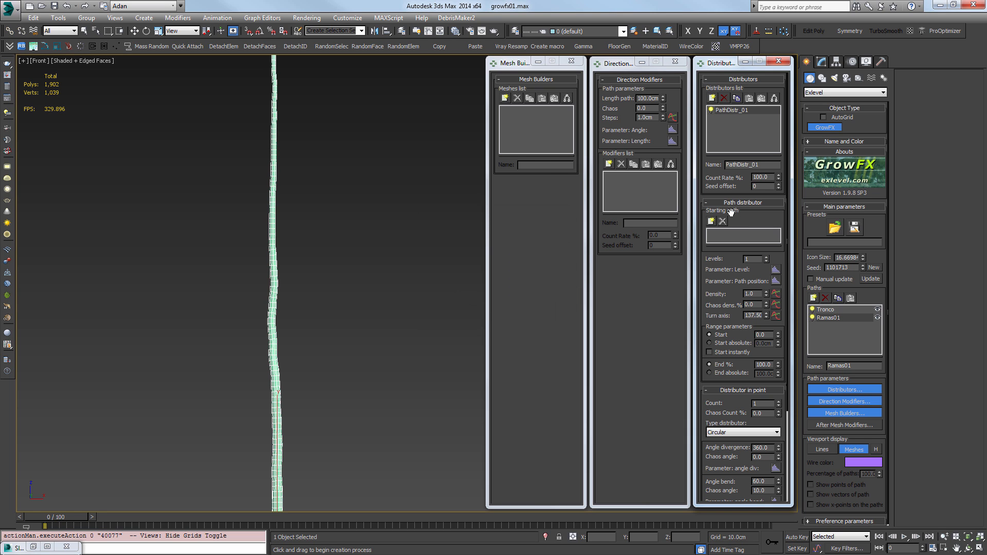
{"action": "left_click", "coordinate": [711, 221]}
{"action": "left_click", "coordinate": [753, 236]}
Display the tree's paths as lines instead of meshes in the viewport
{"action": "scroll", "coordinate": [302, 291], "scroll_direction": "down", "scroll_amount": 5}
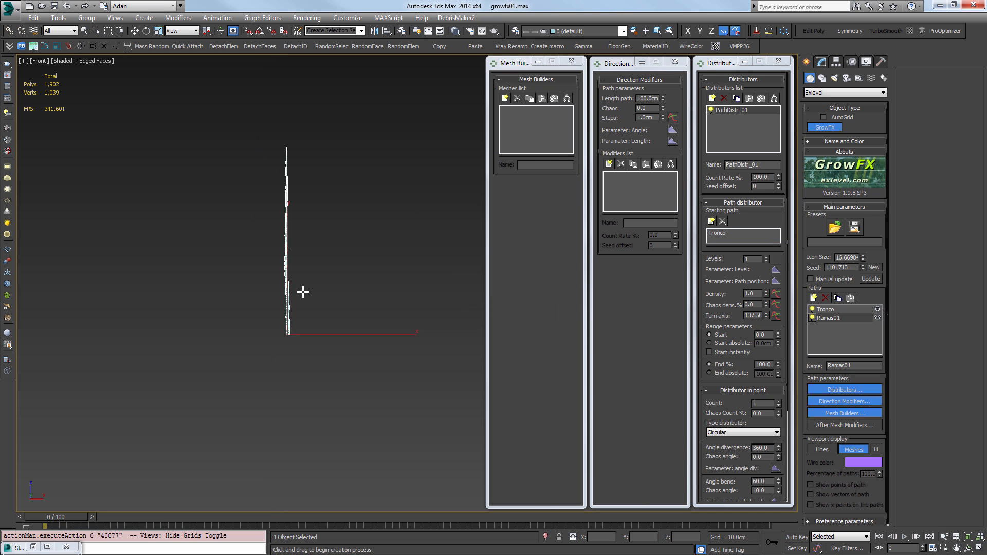
{"action": "scroll", "coordinate": [301, 290], "scroll_direction": "up", "scroll_amount": 4}
{"action": "middle_click_drag", "start_coordinate": [351, 275], "coordinate": [373, 333]}
{"action": "left_click", "coordinate": [814, 449]}
{"action": "middle_click_drag", "start_coordinate": [453, 329], "coordinate": [437, 379]}
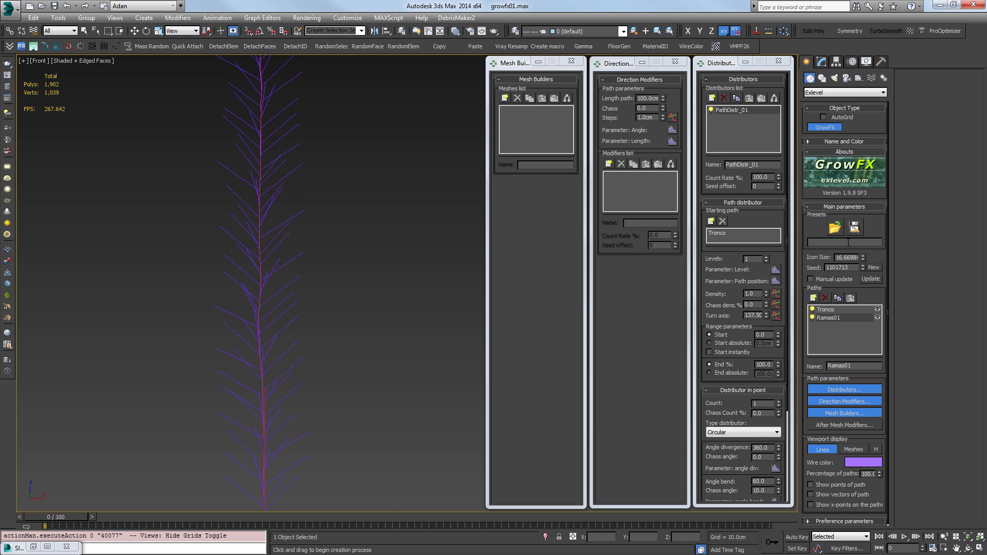
Set the start of the path distributor's range to 20 so the lower trunk stays free of branches
{"action": "left_click_drag", "start_coordinate": [768, 336], "coordinate": [676, 333]}
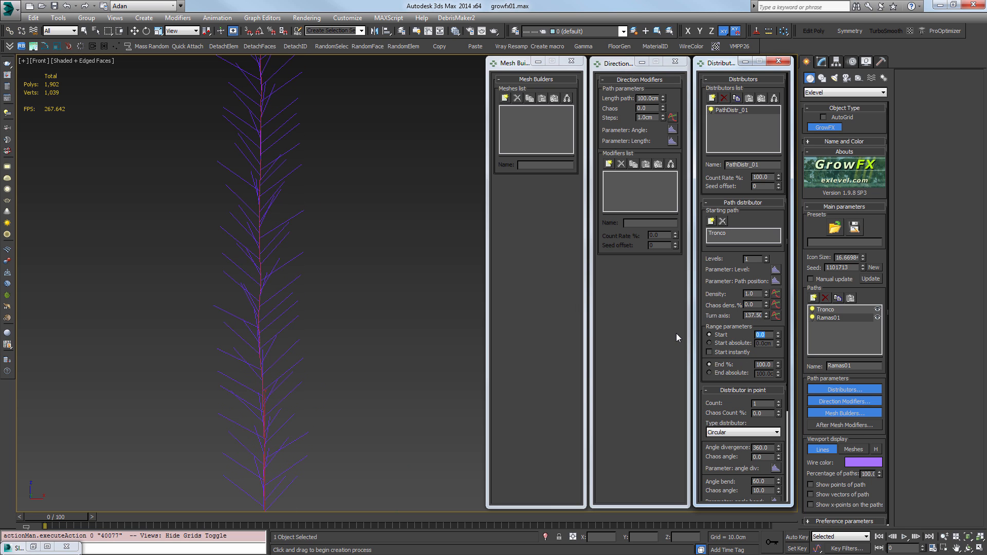
{"action": "type", "text": "20"}
{"action": "key", "text": "Return"}
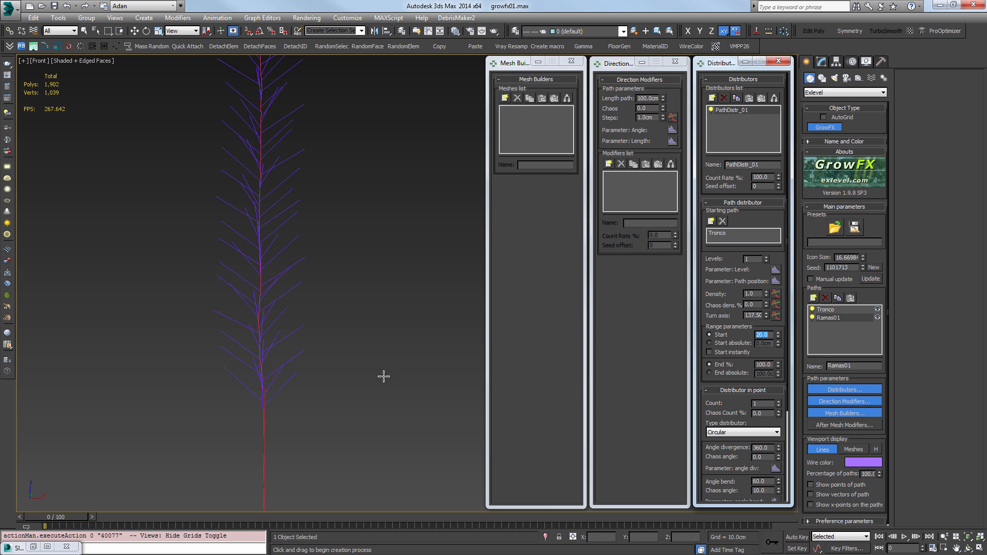
{"action": "scroll", "coordinate": [384, 375], "scroll_direction": "down", "scroll_amount": 3}
{"action": "middle_click_drag", "start_coordinate": [383, 375], "coordinate": [366, 329]}
{"action": "middle_click_drag", "start_coordinate": [413, 265], "coordinate": [410, 298]}
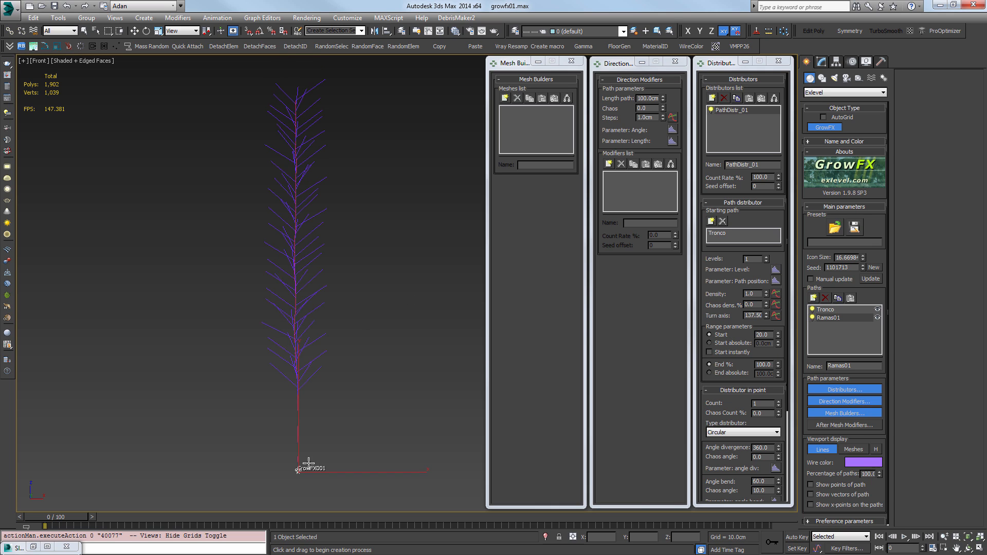
Set the path length of the Ramas01 branches to 300 cm
{"action": "left_click", "coordinate": [638, 98]}
{"action": "type", "text": "300"}
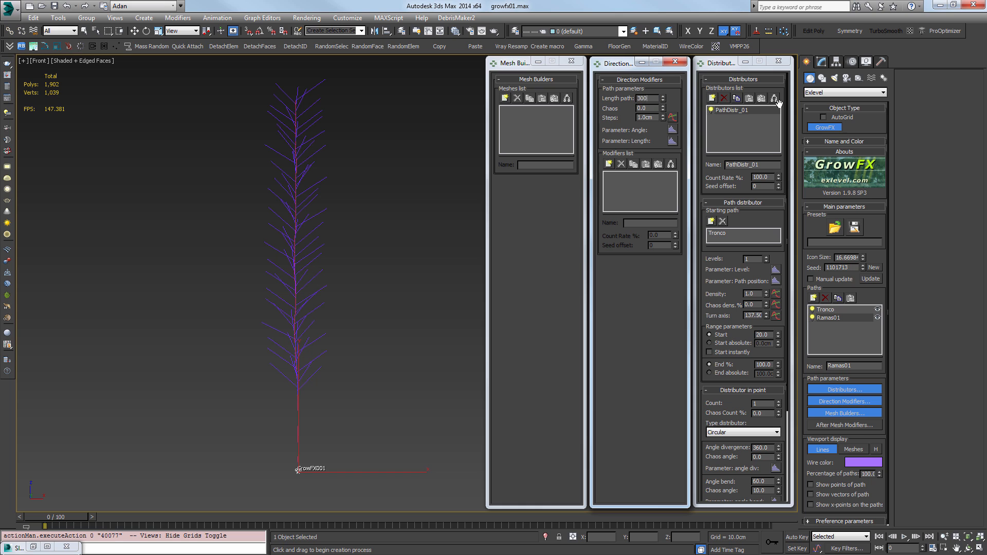
{"action": "key", "text": "Return"}
{"action": "middle_click_drag", "start_coordinate": [427, 301], "coordinate": [387, 311]}
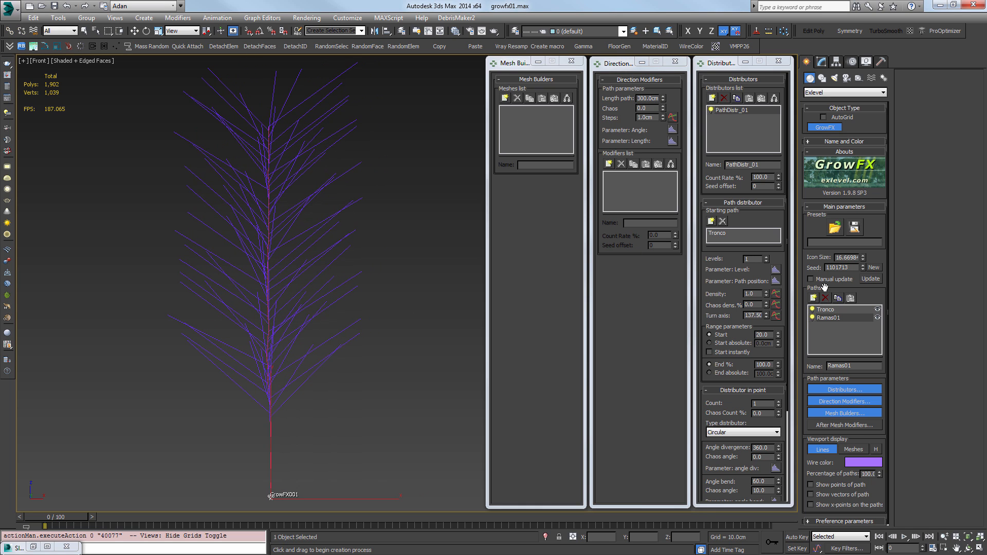
Thin out the branches by setting the path distributor's density to 0.3 and its density chaos to 25%
{"action": "left_click_drag", "start_coordinate": [758, 294], "coordinate": [677, 286]}
{"action": "type", "text": "0."}
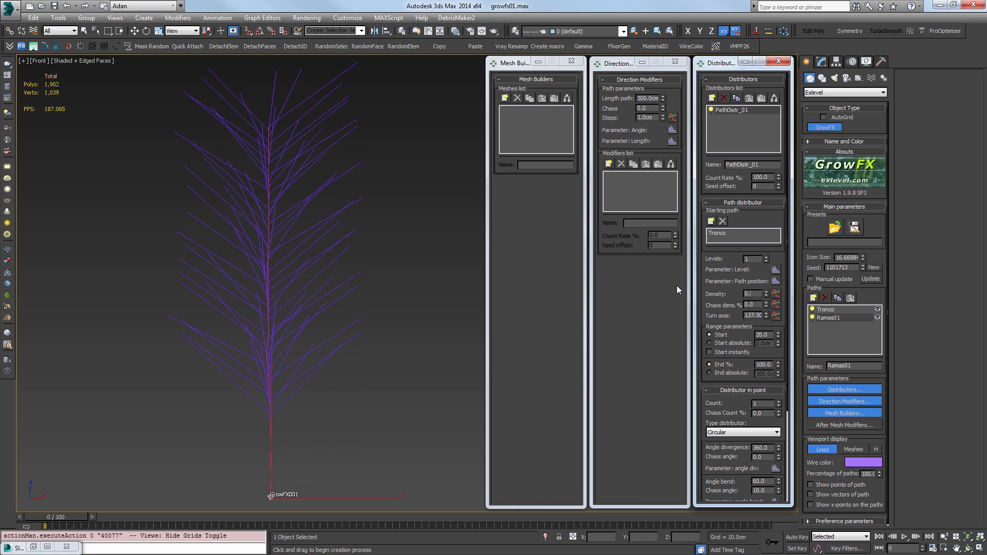
{"action": "type", "text": "3"}
{"action": "key", "text": "Return"}
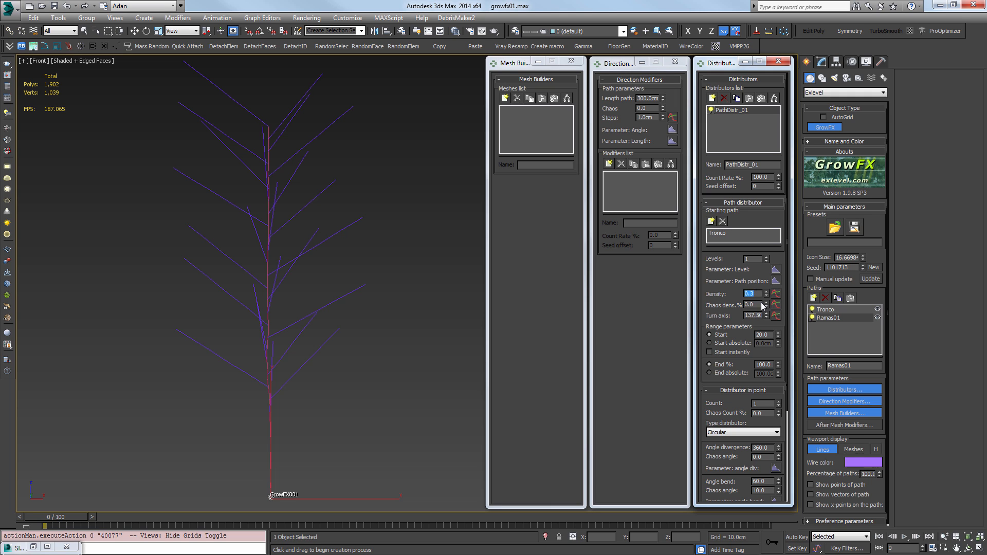
{"action": "type", "text": "25"}
{"action": "key", "text": "Return"}
{"action": "middle_click_drag", "start_coordinate": [334, 278], "coordinate": [496, 277], "text": "alt"}
{"action": "key", "text": "f"}
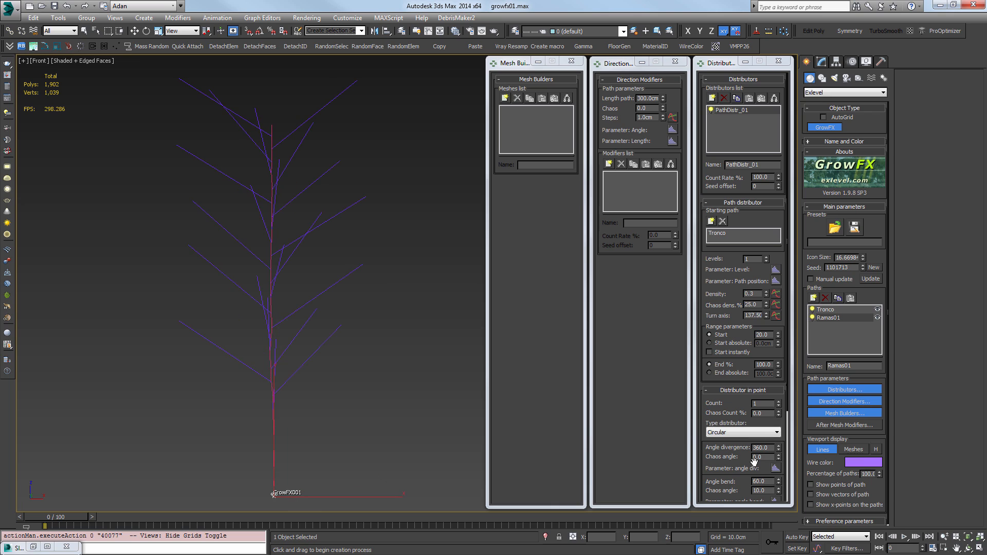
Add a Random direction modifier to the Ramas01 branches and set its smoothing to 13 cm
{"action": "left_click_drag", "start_coordinate": [741, 453], "coordinate": [673, 414]}
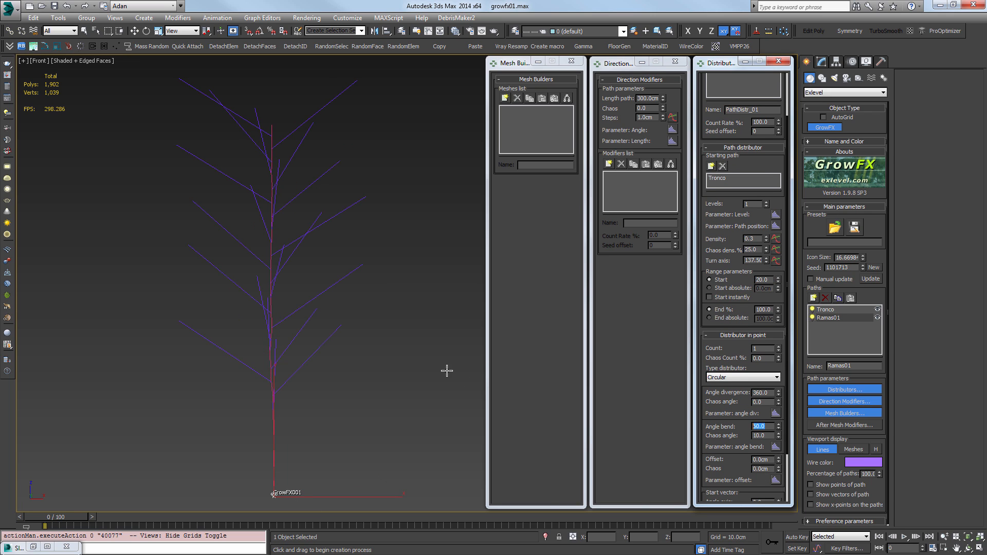
{"action": "middle_click_drag", "start_coordinate": [397, 223], "coordinate": [483, 224], "text": "alt"}
{"action": "key", "text": "f"}
{"action": "left_click", "coordinate": [608, 164]}
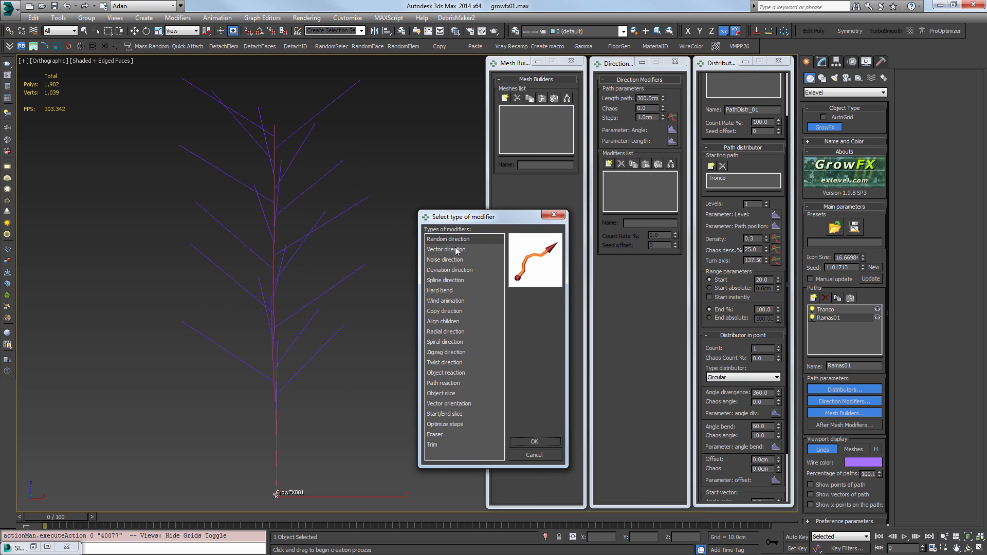
{"action": "left_click", "coordinate": [537, 442]}
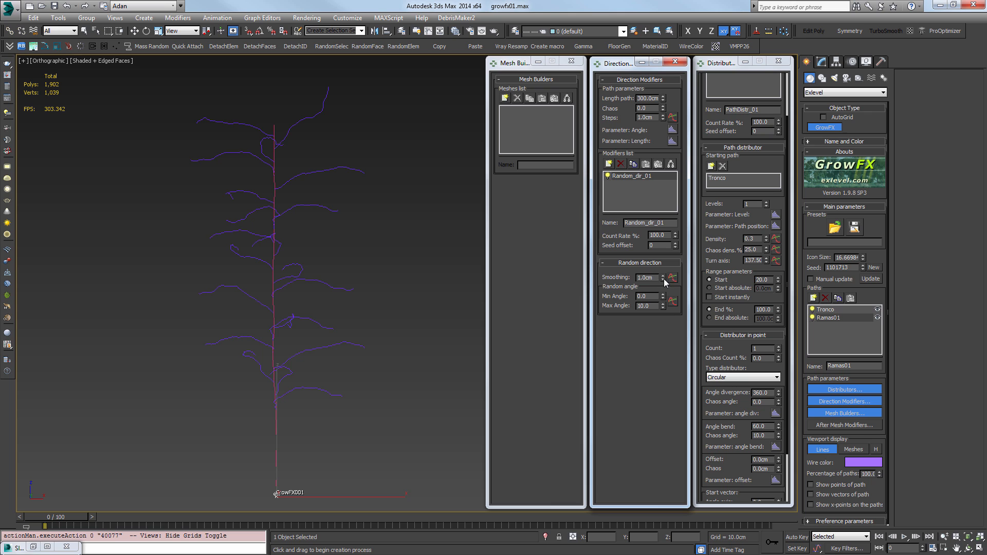
{"action": "left_click_drag", "start_coordinate": [663, 280], "coordinate": [620, 211]}
Add a Vector direction modifier to the Ramas01 branches and set its strength to -1
{"action": "left_click", "coordinate": [608, 164]}
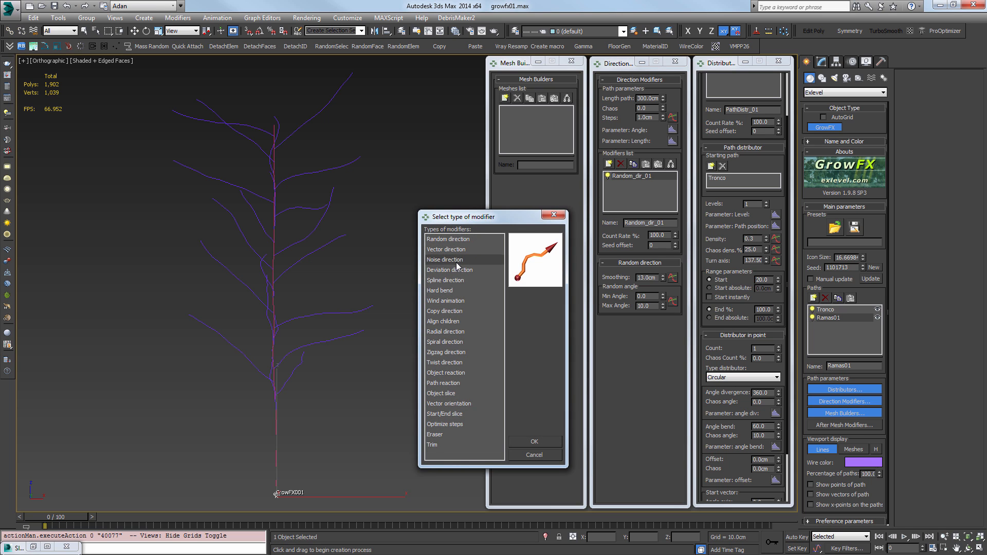
{"action": "left_click", "coordinate": [445, 249]}
{"action": "left_click", "coordinate": [534, 442]}
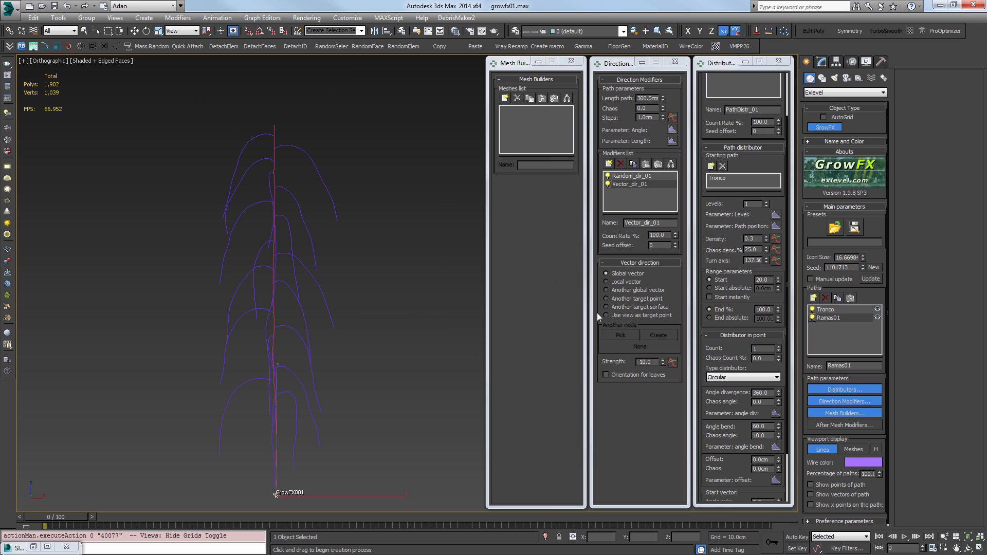
{"action": "middle_click_drag", "start_coordinate": [407, 322], "coordinate": [351, 342]}
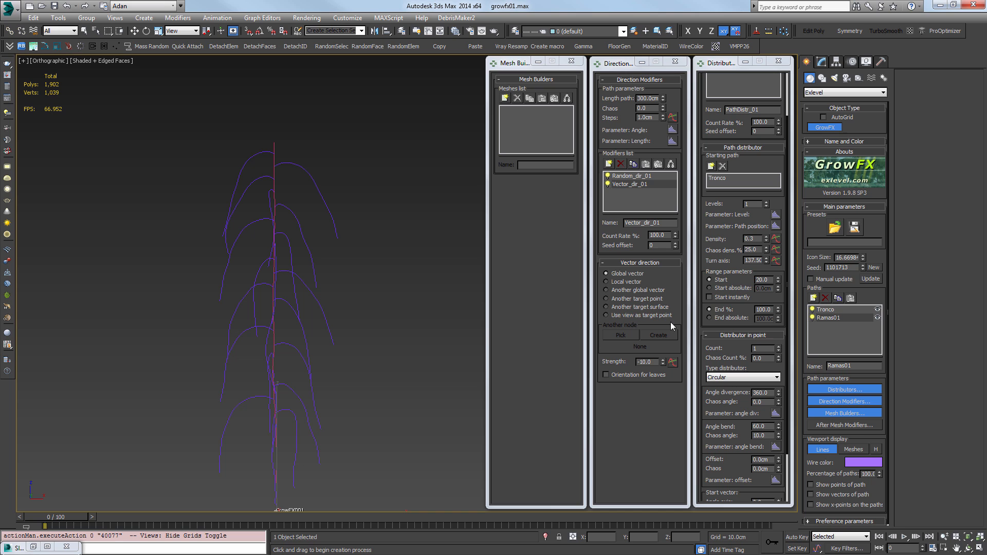
{"action": "left_click_drag", "start_coordinate": [665, 365], "coordinate": [660, 314]}
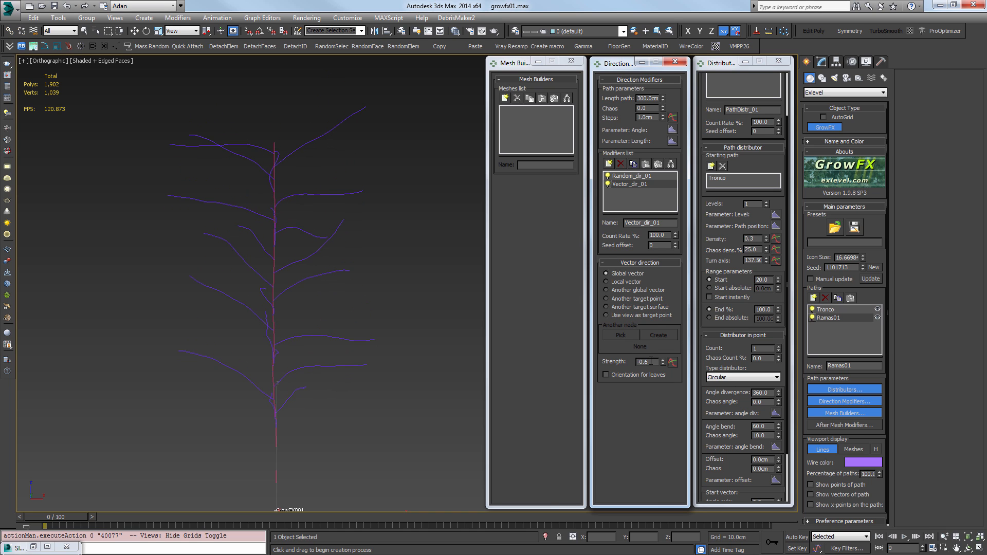
{"action": "left_click_drag", "start_coordinate": [653, 362], "coordinate": [532, 354]}
{"action": "type", "text": "-1"}
{"action": "key", "text": "Return"}
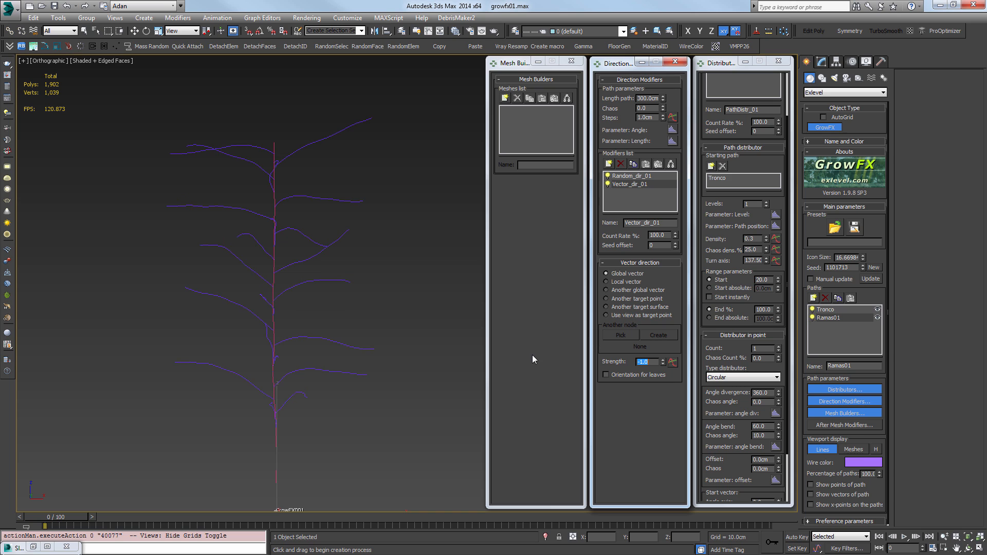
Add a second Vector direction modifier to Ramas01 and raise its strength so the branches bend upward
{"action": "left_click", "coordinate": [609, 164]}
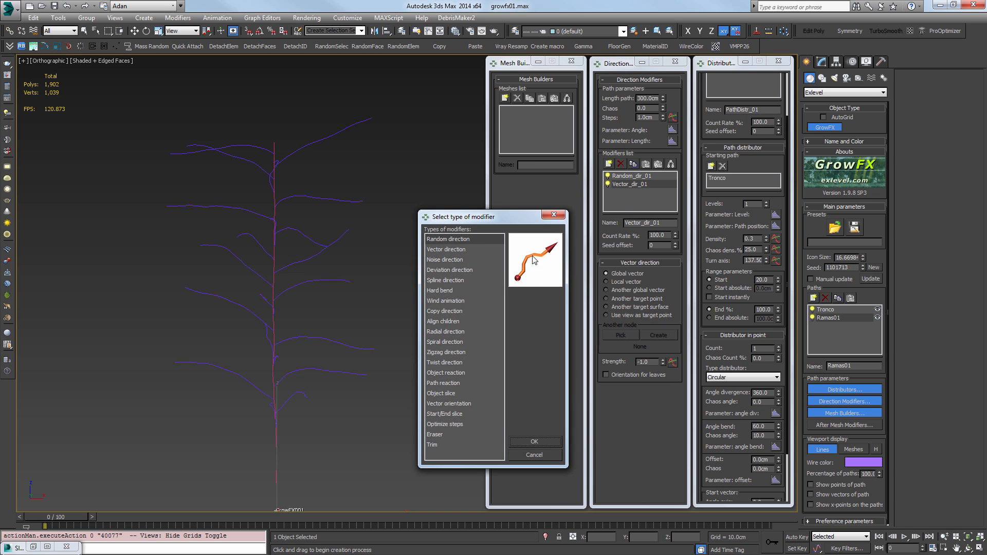
{"action": "left_click", "coordinate": [452, 250]}
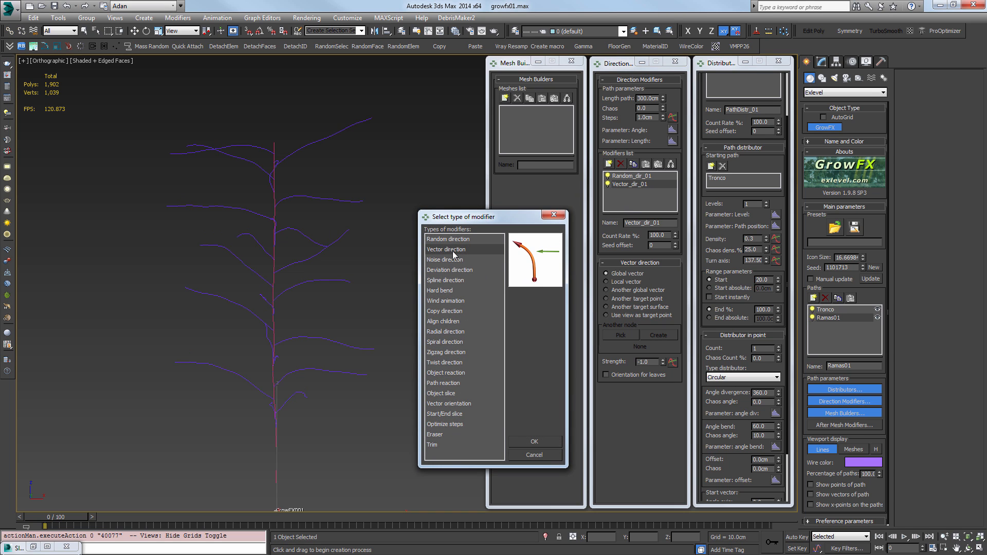
{"action": "left_click", "coordinate": [534, 441]}
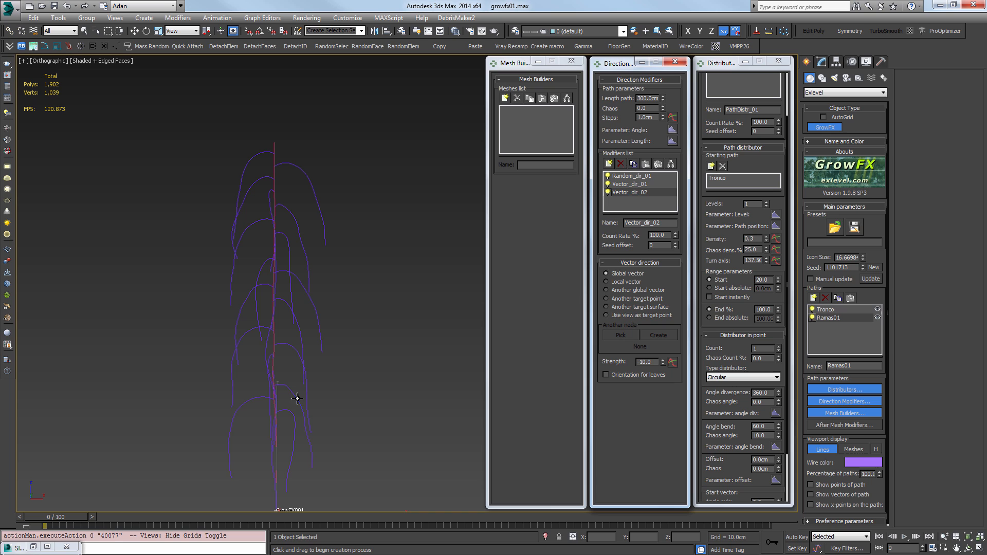
{"action": "left_click_drag", "start_coordinate": [664, 365], "coordinate": [666, 293]}
Control the second vector modifier's strength with a graph, setting the start point's value to 0 and the end point's to 5
{"action": "left_click", "coordinate": [675, 362]}
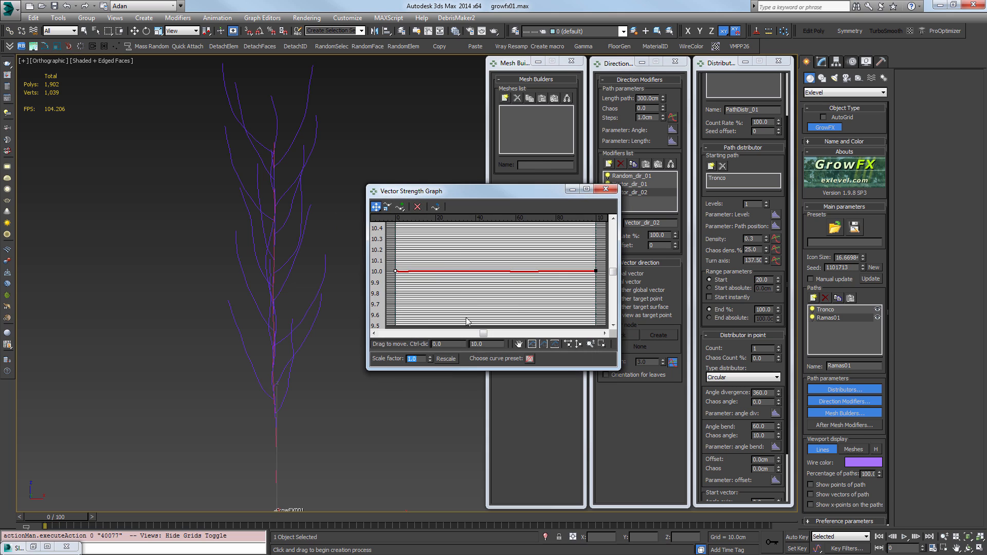
{"action": "type", "text": "0"}
{"action": "key", "text": "Return"}
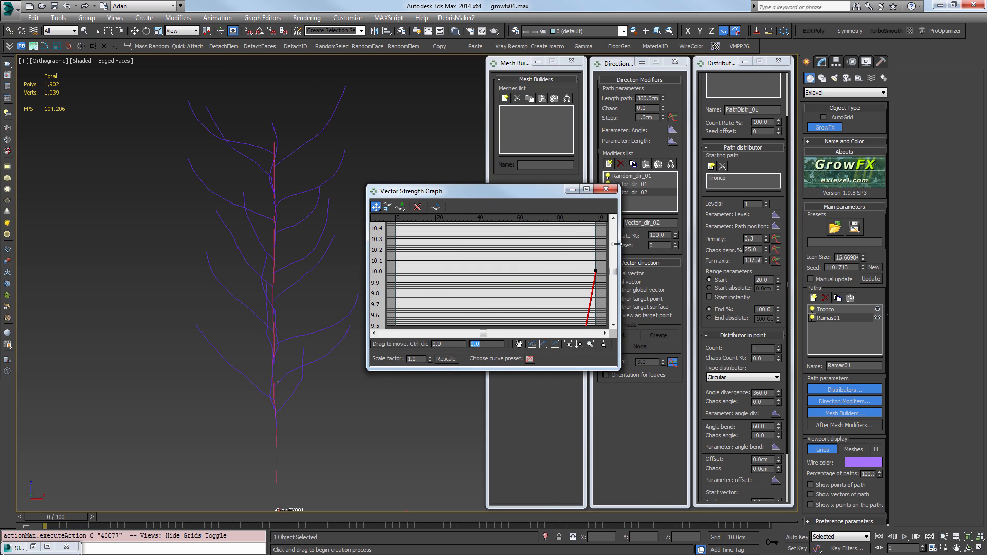
{"action": "left_click", "coordinate": [596, 271]}
{"action": "type", "text": "2"}
{"action": "key", "text": "Return"}
{"action": "type", "text": "3"}
{"action": "key", "text": "Return"}
{"action": "type", "text": "4"}
{"action": "key", "text": "Return"}
{"action": "type", "text": "5"}
{"action": "key", "text": "Return"}
{"action": "left_click", "coordinate": [543, 343]}
Insert a point in the vector strength graph, move it to about 31 with a value of about 0.13, and close the graph
{"action": "left_click", "coordinate": [401, 208]}
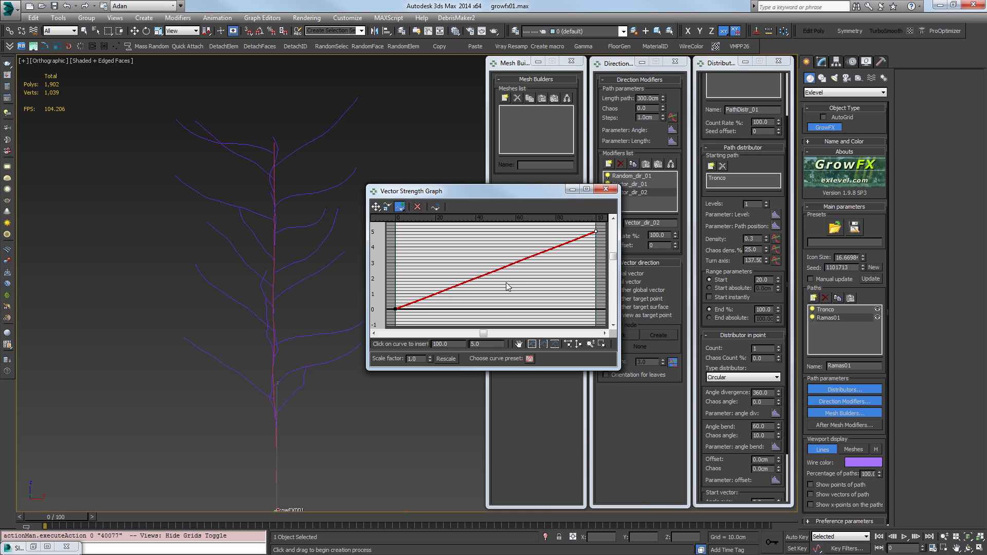
{"action": "left_click", "coordinate": [376, 207]}
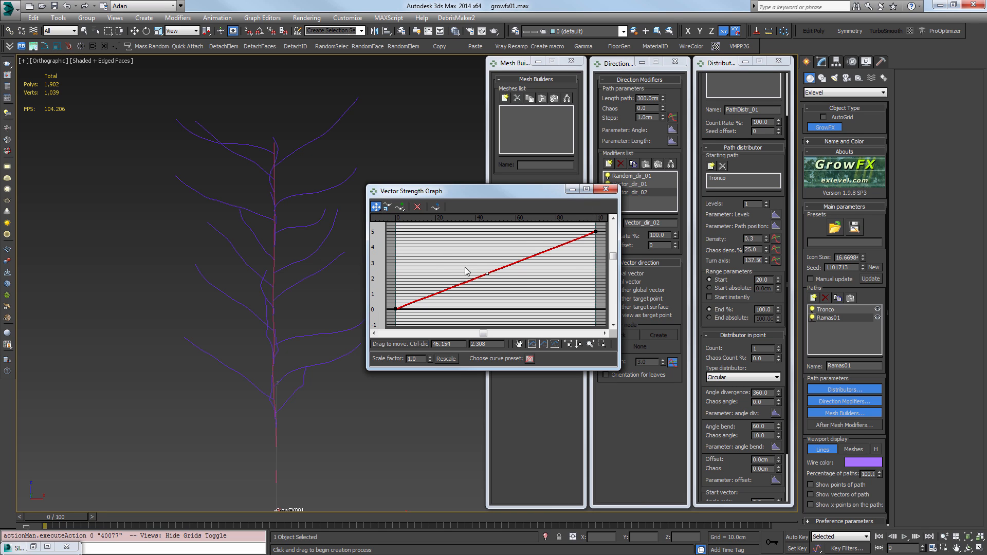
{"action": "left_click_drag", "start_coordinate": [488, 274], "coordinate": [458, 309], "text": "ctrl"}
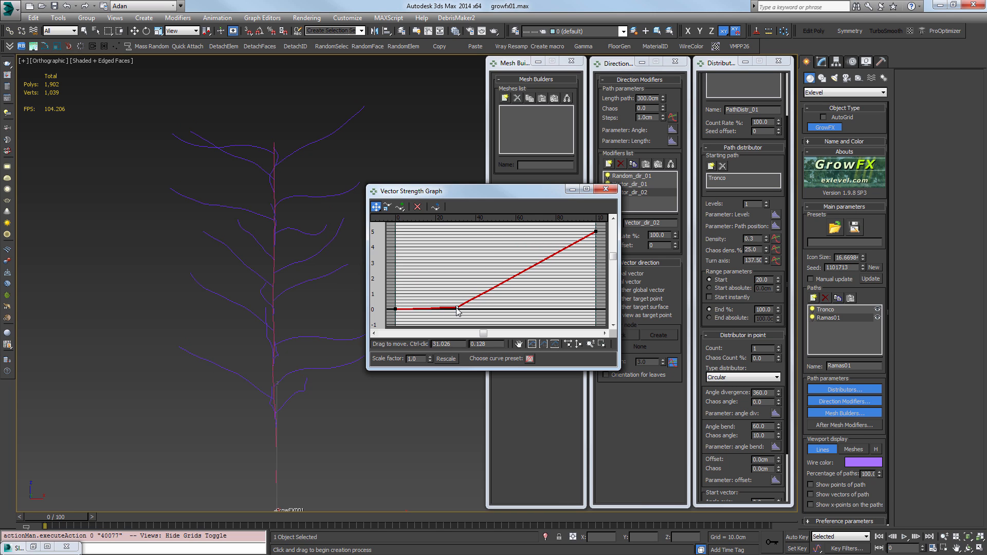
{"action": "left_click", "coordinate": [606, 190]}
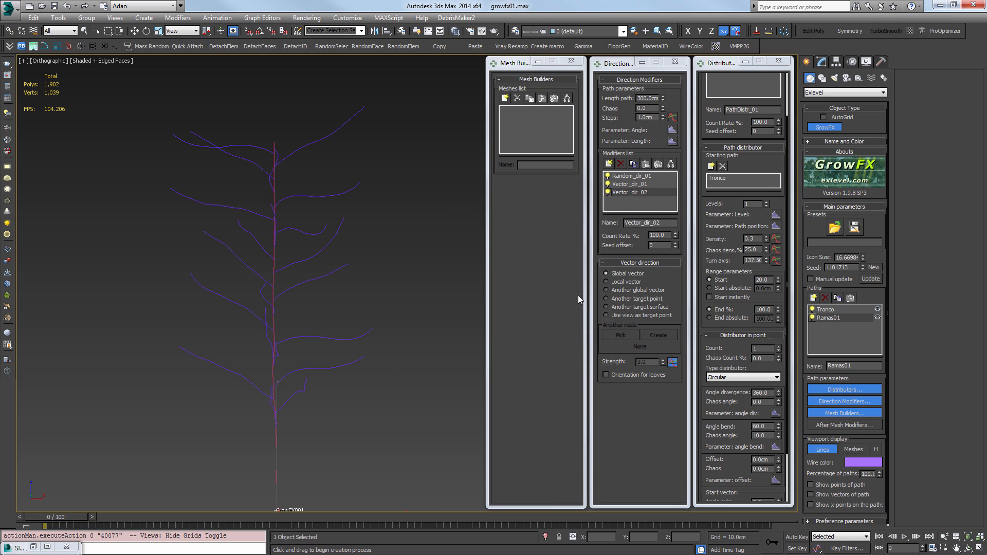
Set the first Vector direction modifier's strength to -0.5 and check the branches from another angle
{"action": "left_click", "coordinate": [617, 184]}
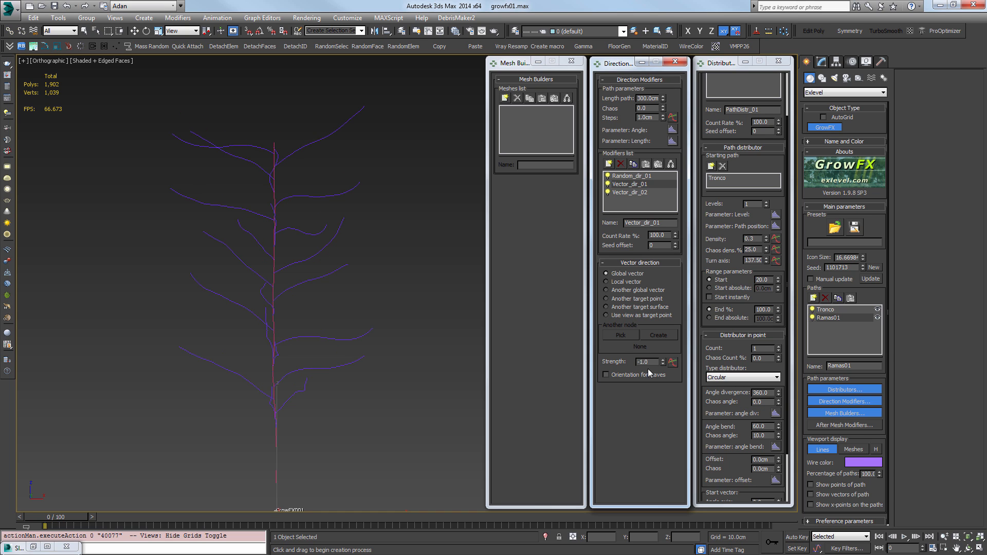
{"action": "type", "text": "-0.5"}
{"action": "key", "text": "Return"}
{"action": "left_click", "coordinate": [290, 231]}
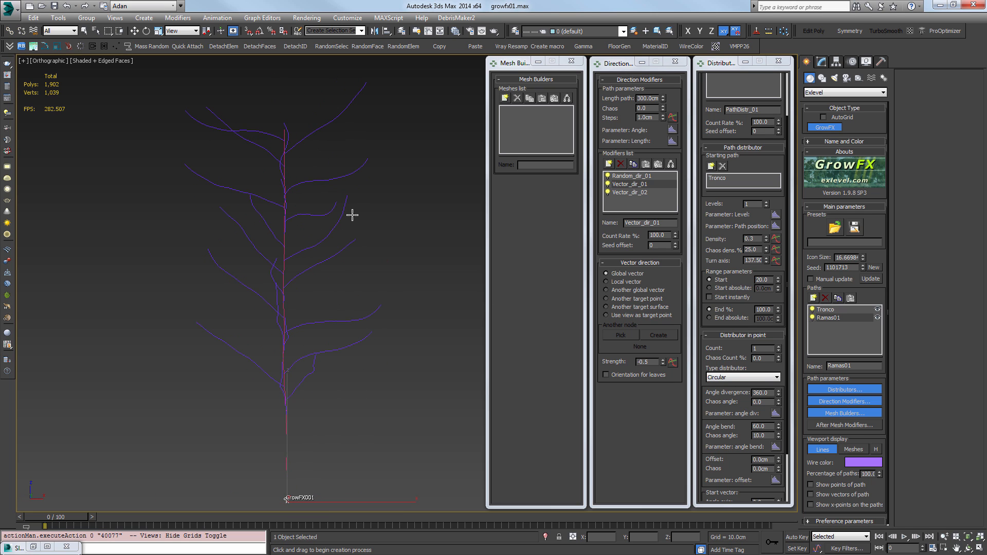
{"action": "middle_click_drag", "start_coordinate": [353, 215], "coordinate": [303, 206], "text": "alt"}
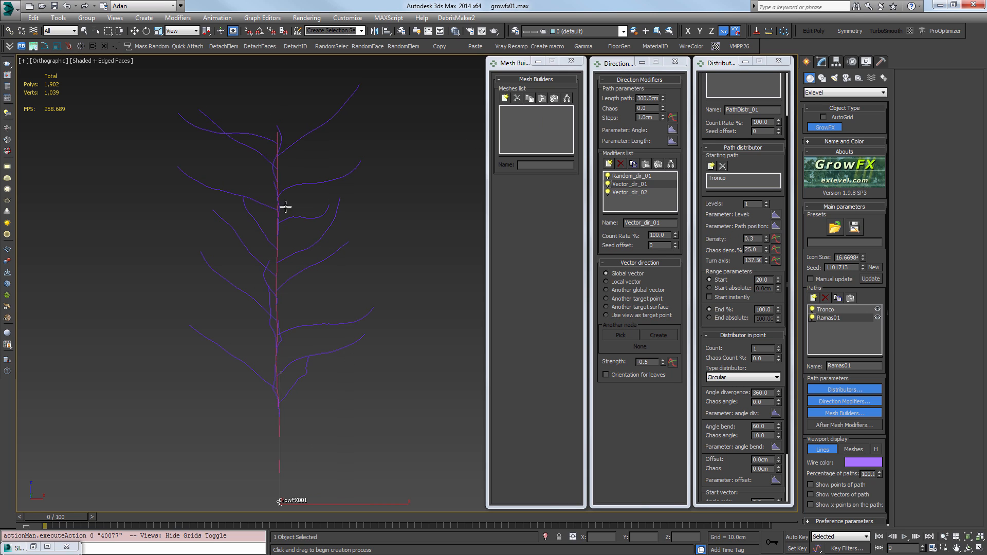
Link the Path position parameter of Ramas01's path distributor to the Angle bend of its Distributor in point
{"action": "left_click", "coordinate": [776, 226]}
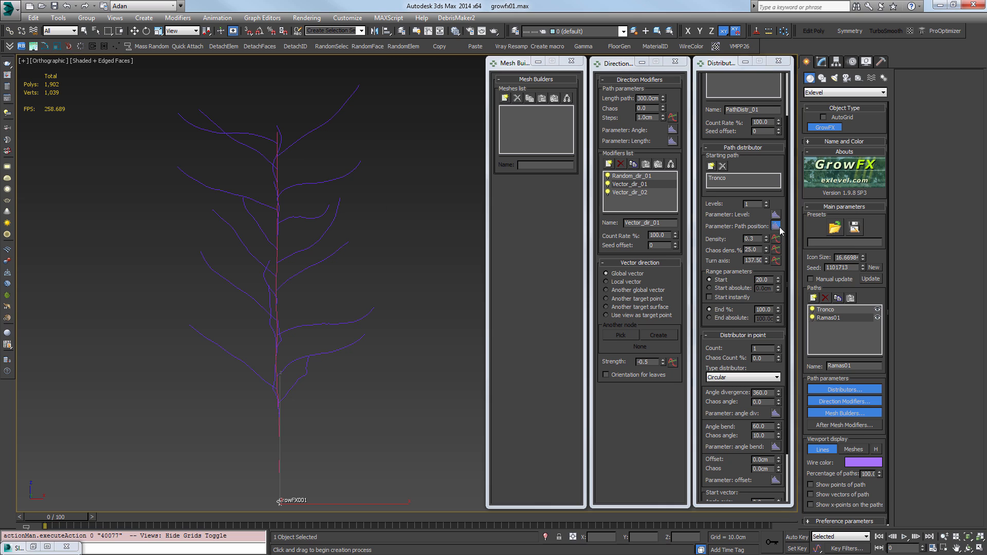
{"action": "left_click", "coordinate": [405, 98]}
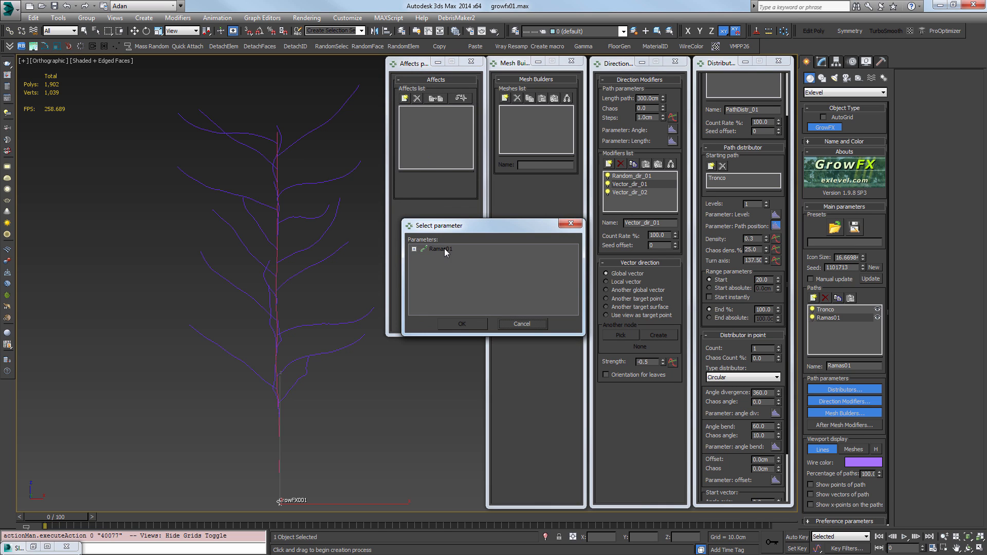
{"action": "left_click", "coordinate": [414, 250]}
{"action": "left_click", "coordinate": [447, 291]}
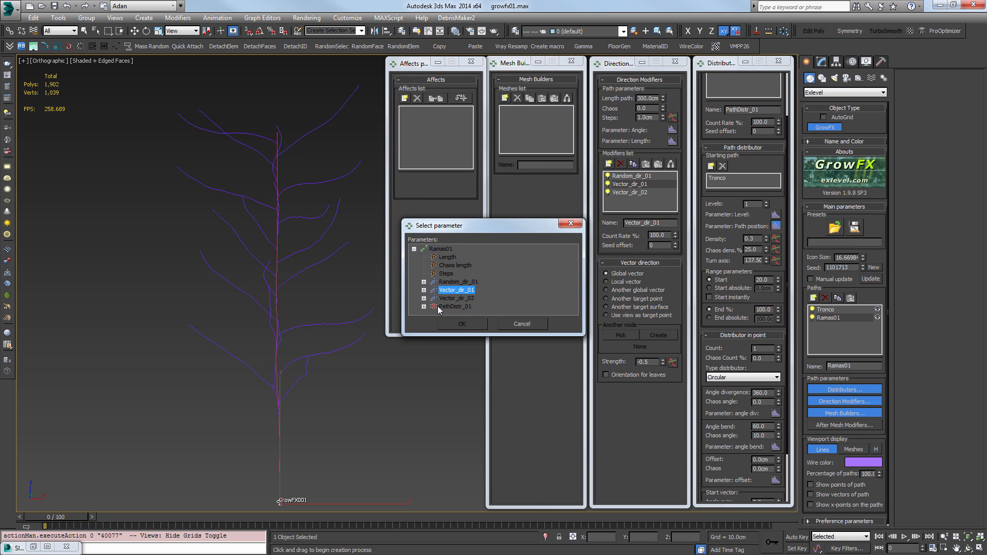
{"action": "left_click", "coordinate": [439, 307]}
{"action": "left_click", "coordinate": [423, 307]}
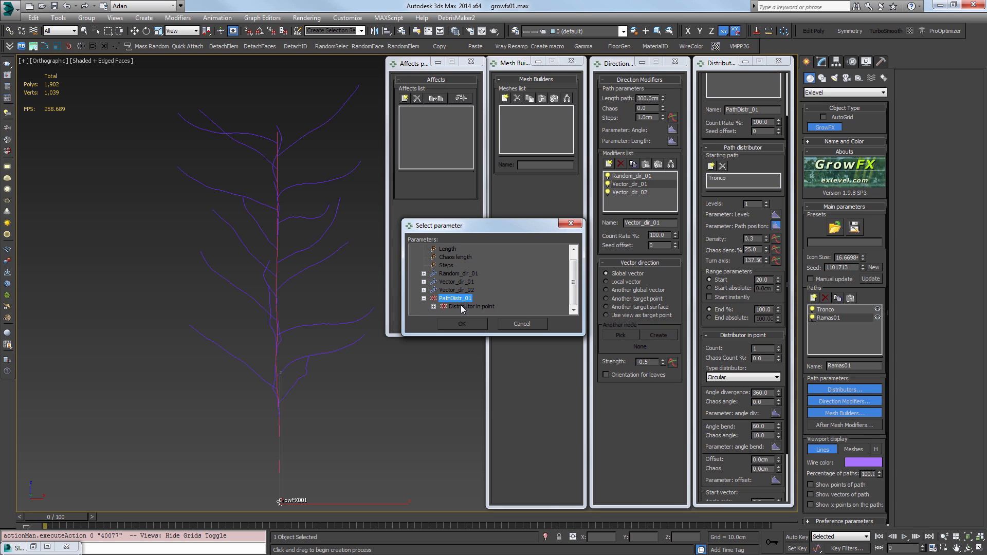
{"action": "left_click", "coordinate": [462, 307]}
{"action": "left_click", "coordinate": [433, 306]}
{"action": "left_click", "coordinate": [465, 292]}
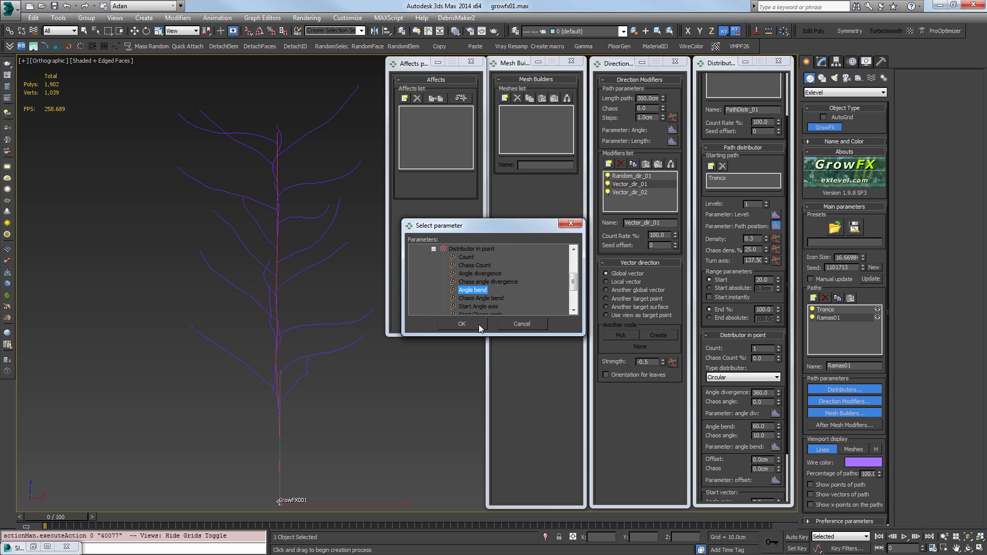
{"action": "left_click", "coordinate": [479, 325]}
Control the angle bend's affect factor with a graph, setting the start point's value to 1.3 and the end point's to 0.5
{"action": "left_click", "coordinate": [467, 254]}
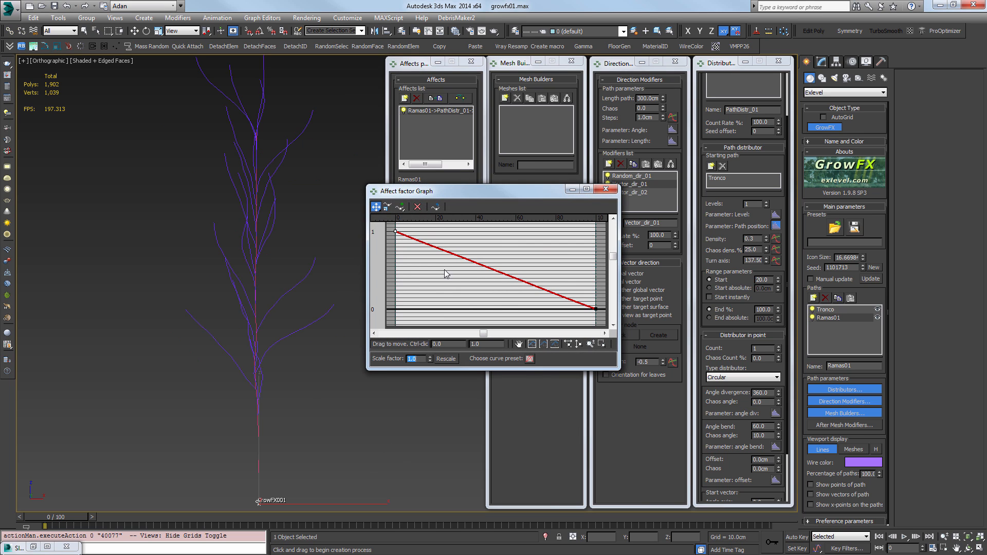
{"action": "key", "text": "Tab"}
{"action": "type", "text": "1.3"}
{"action": "key", "text": "Return"}
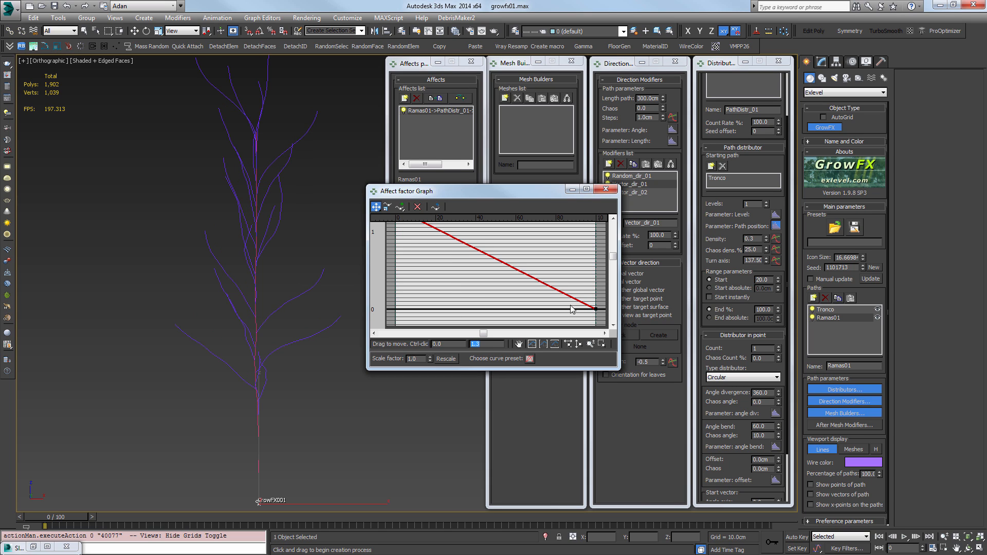
{"action": "left_click", "coordinate": [595, 308]}
{"action": "key", "text": "Return"}
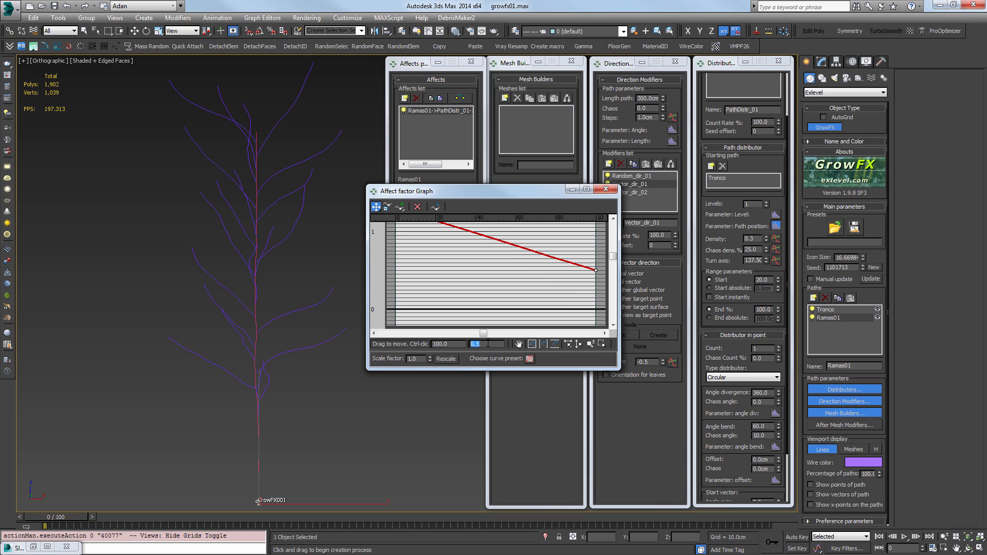
Set the end point's value in the affect factor graph to 0.3 and close the graph
{"action": "scroll", "coordinate": [278, 293], "scroll_direction": "down", "scroll_amount": 5}
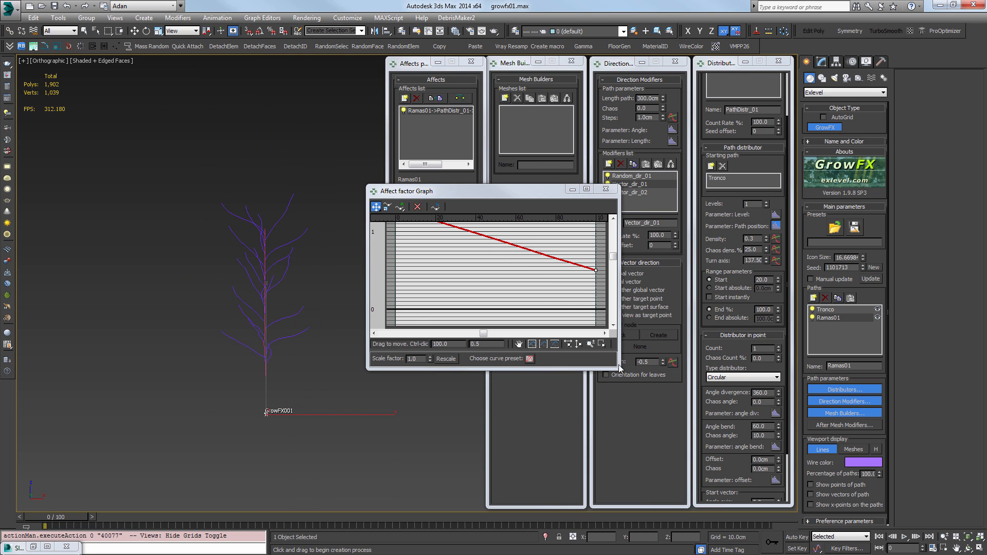
{"action": "double_click", "coordinate": [484, 344]}
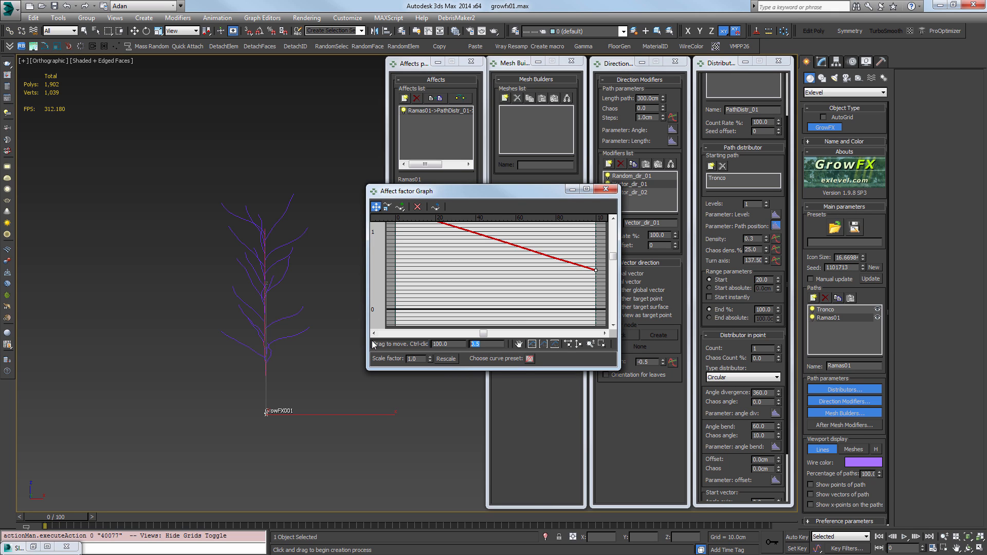
{"action": "type", "text": "1.0"}
{"action": "key", "text": "Return"}
{"action": "type", "text": "0.3"}
{"action": "key", "text": "Return"}
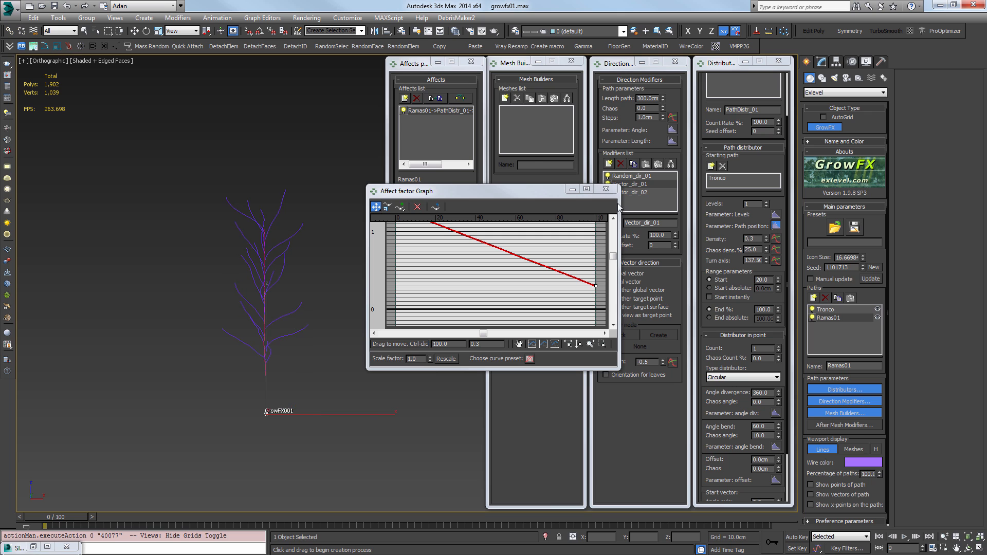
{"action": "left_click", "coordinate": [607, 191]}
Toggle Ramas01's vector direction modifiers off and back on to compare their effect on the branch curvature
{"action": "scroll", "coordinate": [249, 329], "scroll_direction": "up", "scroll_amount": 5}
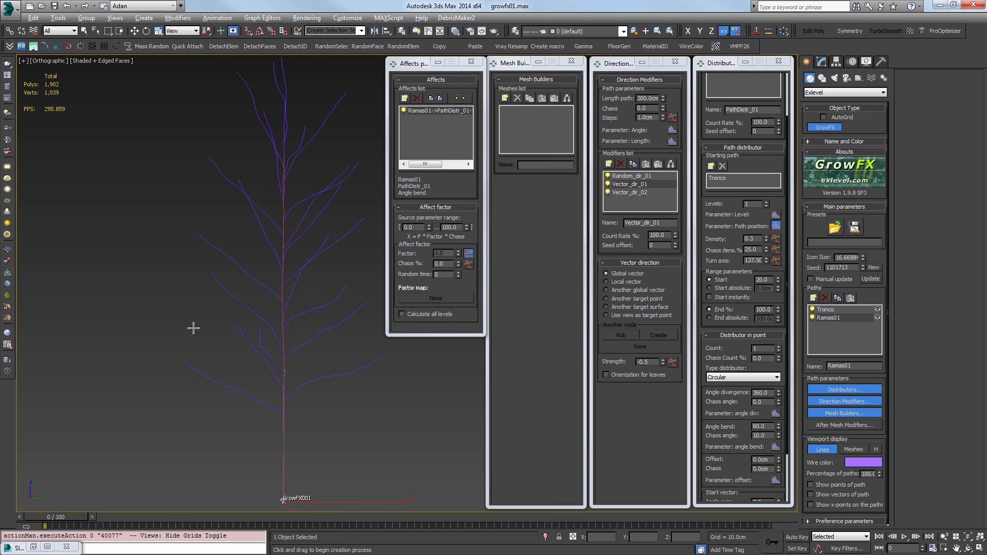
{"action": "scroll", "coordinate": [234, 330], "scroll_direction": "down", "scroll_amount": 1}
{"action": "middle_click_drag", "start_coordinate": [294, 312], "coordinate": [267, 333]}
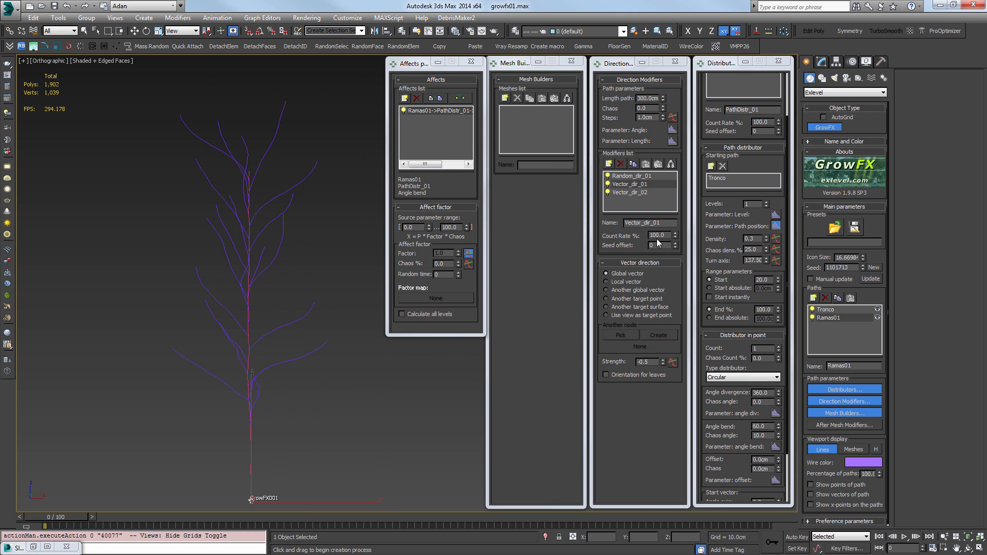
{"action": "left_click", "coordinate": [608, 192]}
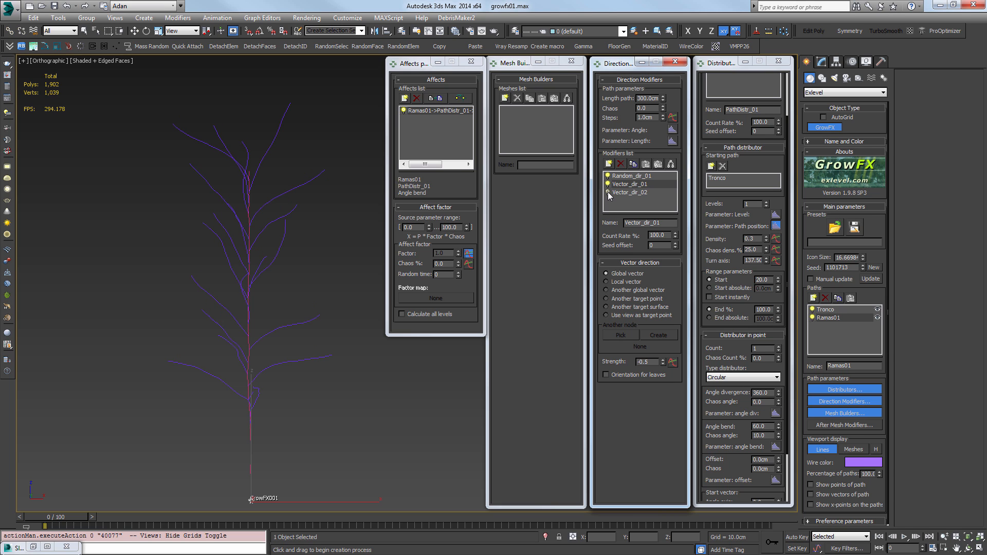
{"action": "left_click", "coordinate": [609, 184]}
{"action": "left_click", "coordinate": [609, 184]}
{"action": "middle_click_drag", "start_coordinate": [267, 348], "coordinate": [248, 329]}
{"action": "mouse_move", "coordinate": [249, 329]}
{"action": "middle_mouse_down", "text": "alt"}
{"action": "mouse_move", "coordinate": [151, 326]}
{"action": "mouse_move", "coordinate": [257, 329]}
{"action": "middle_mouse_up", "text": "alt"}
{"action": "scroll", "coordinate": [326, 322], "scroll_direction": "up", "scroll_amount": 2}
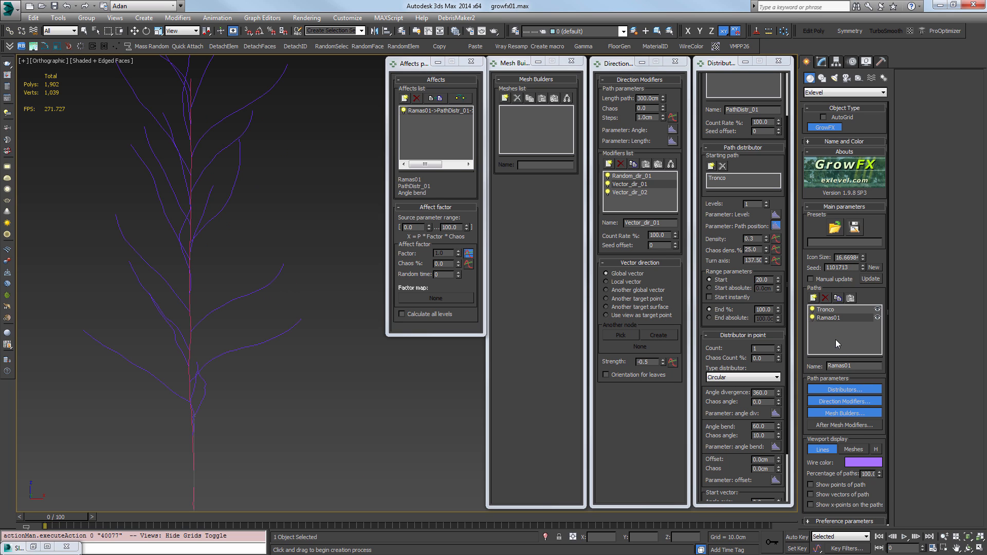
Add a new path to the tree and name it Ramas02
{"action": "left_click", "coordinate": [814, 298]}
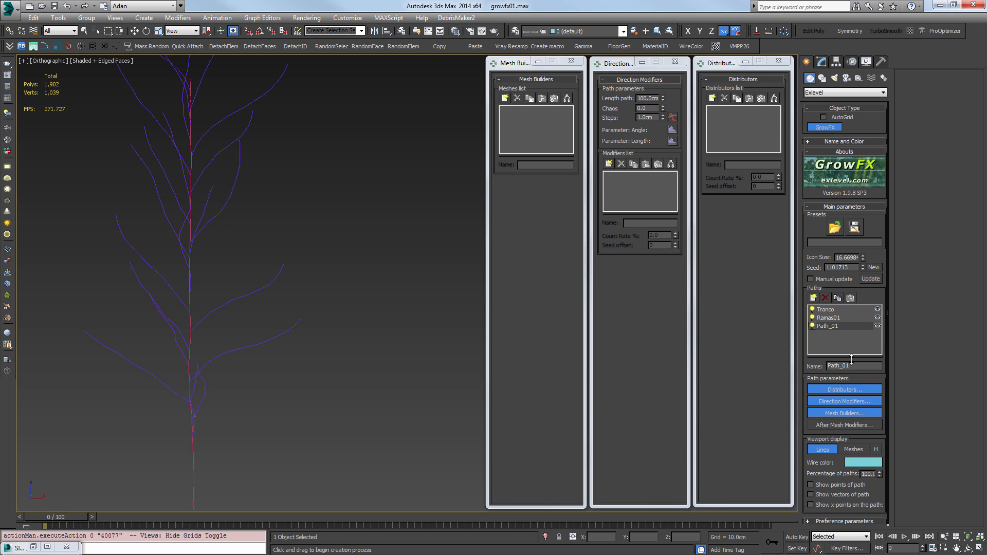
{"action": "type", "text": "Ramas02"}
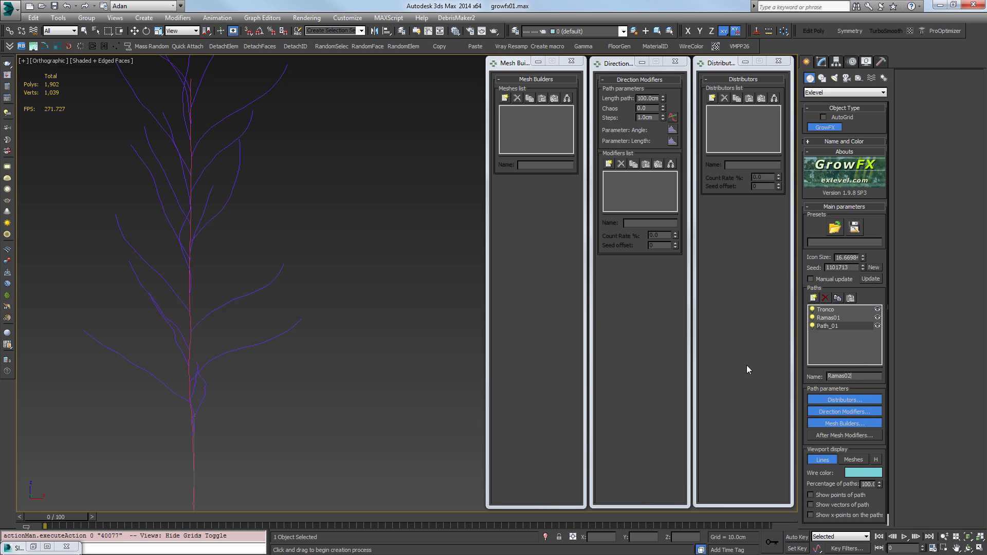
{"action": "key", "text": "Return"}
{"action": "double_click", "coordinate": [610, 192]}
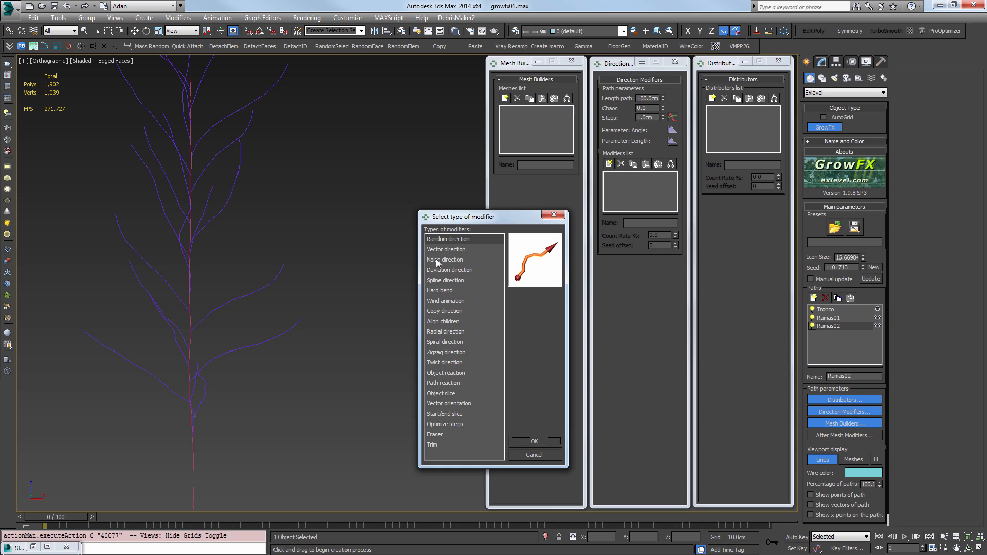
{"action": "left_click", "coordinate": [534, 455]}
Set the path steps of Ramas01 to 5 cm and check the smoothness of its branches
{"action": "key", "text": "z"}
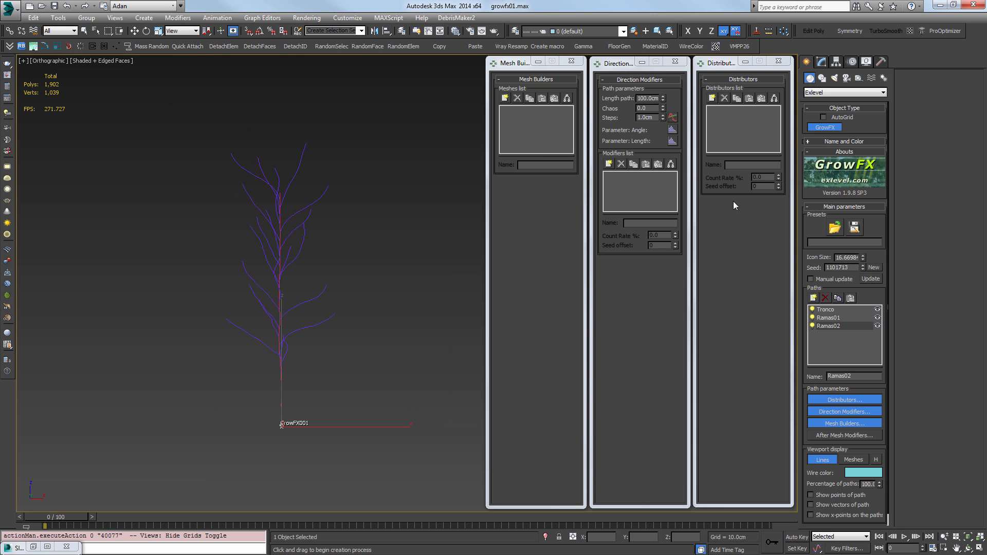
{"action": "left_click", "coordinate": [833, 318]}
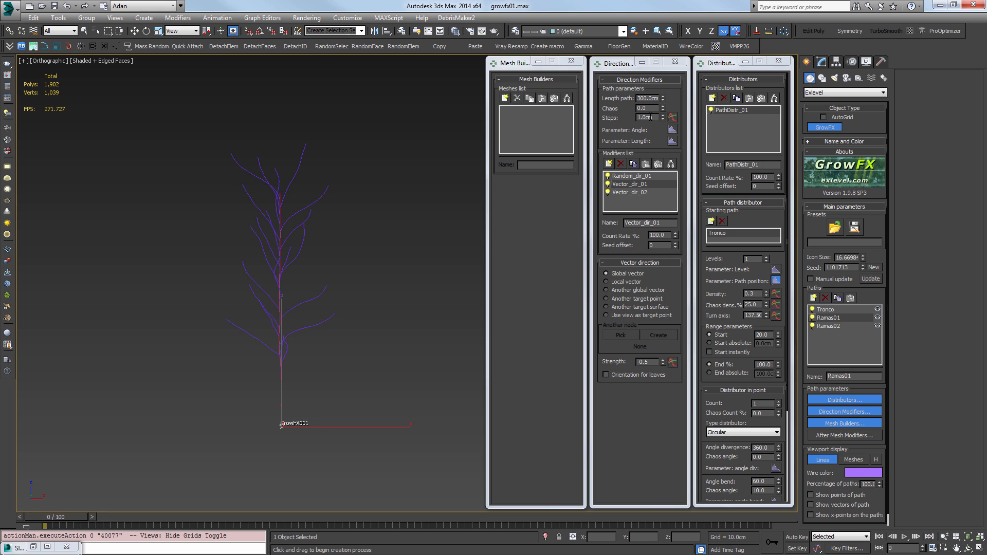
{"action": "type", "text": "5"}
{"action": "key", "text": "Return"}
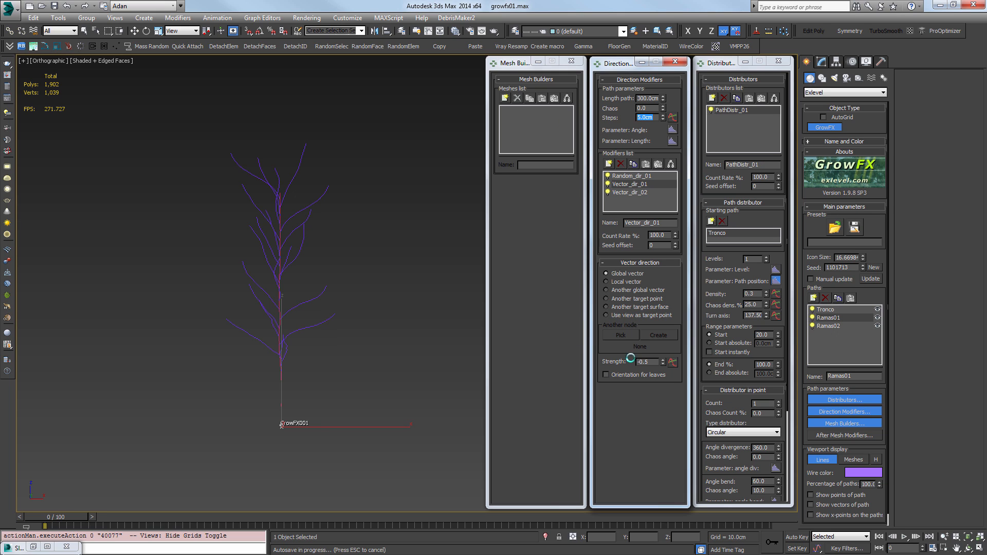
{"action": "scroll", "coordinate": [396, 318], "scroll_direction": "up", "scroll_amount": 5}
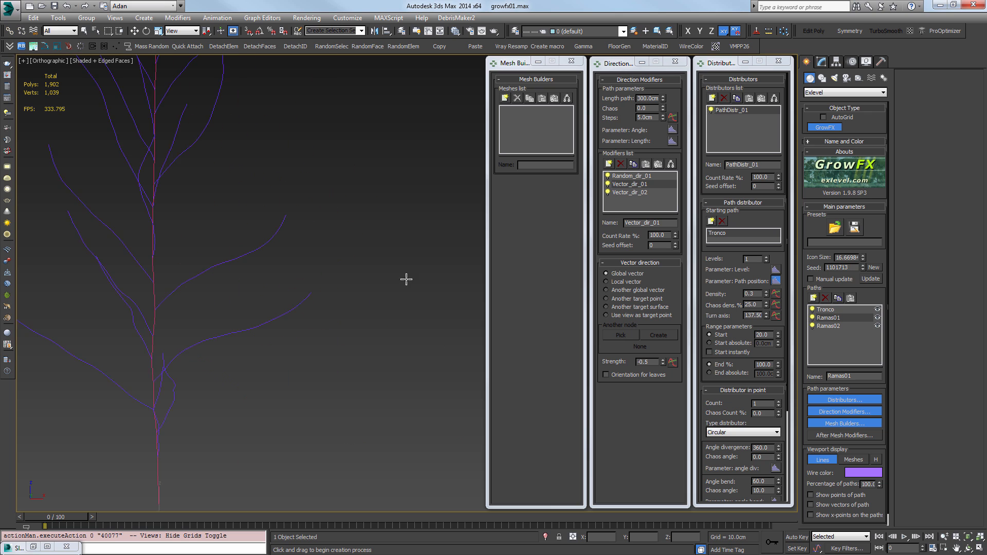
{"action": "left_click", "coordinate": [658, 117]}
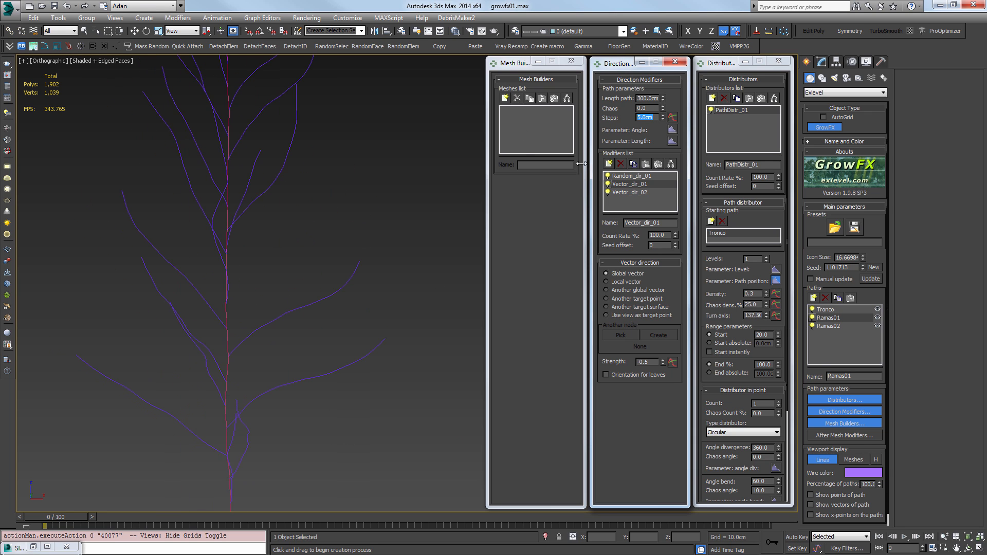
Add a Meta mesh builder to Ramas01 and display the tree as meshes
{"action": "left_click", "coordinate": [506, 98]}
{"action": "left_click", "coordinate": [445, 239]}
{"action": "left_click", "coordinate": [533, 288]}
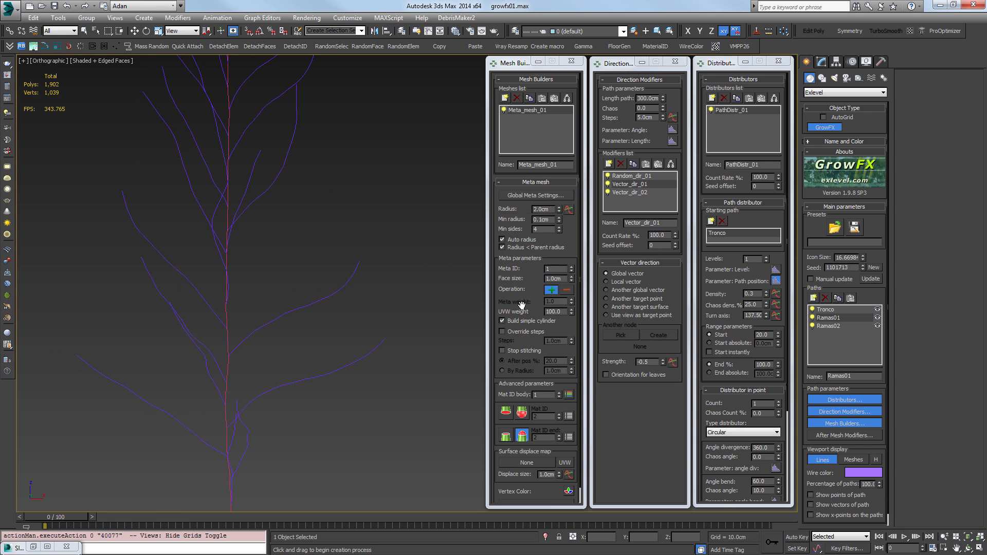
{"action": "left_click", "coordinate": [854, 460]}
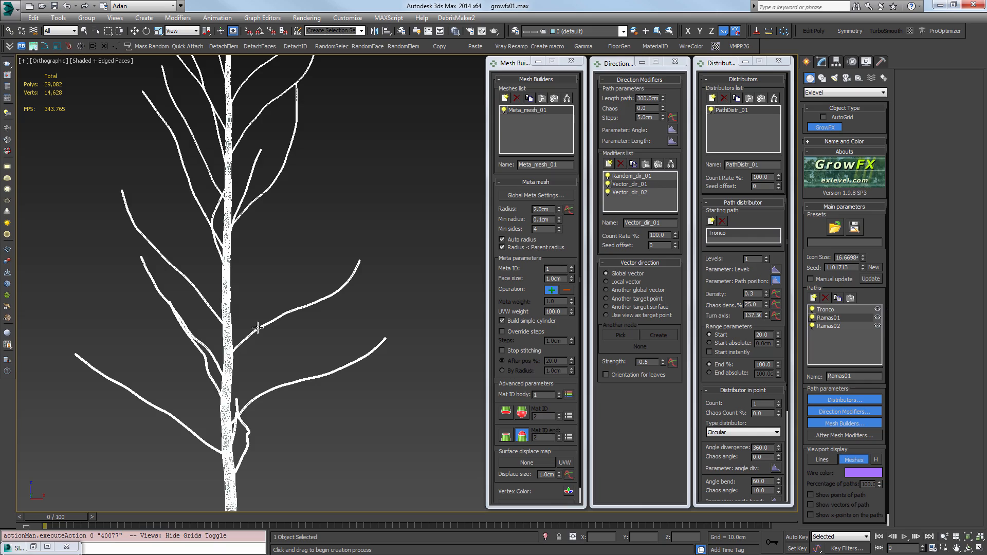
Examine the mesh joints between trunk and branches up close, with and without edged faces
{"action": "scroll", "coordinate": [345, 286], "scroll_direction": "up", "scroll_amount": 5}
{"action": "scroll", "coordinate": [277, 296], "scroll_direction": "up", "scroll_amount": 5}
{"action": "scroll", "coordinate": [273, 296], "scroll_direction": "down", "scroll_amount": 3}
{"action": "scroll", "coordinate": [276, 300], "scroll_direction": "up", "scroll_amount": 3}
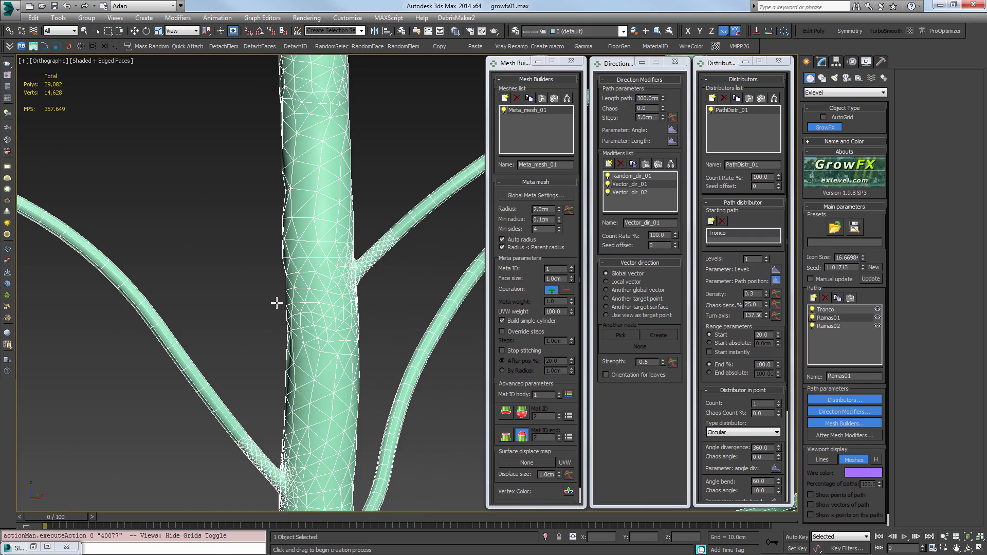
{"action": "scroll", "coordinate": [374, 249], "scroll_direction": "down", "scroll_amount": 5}
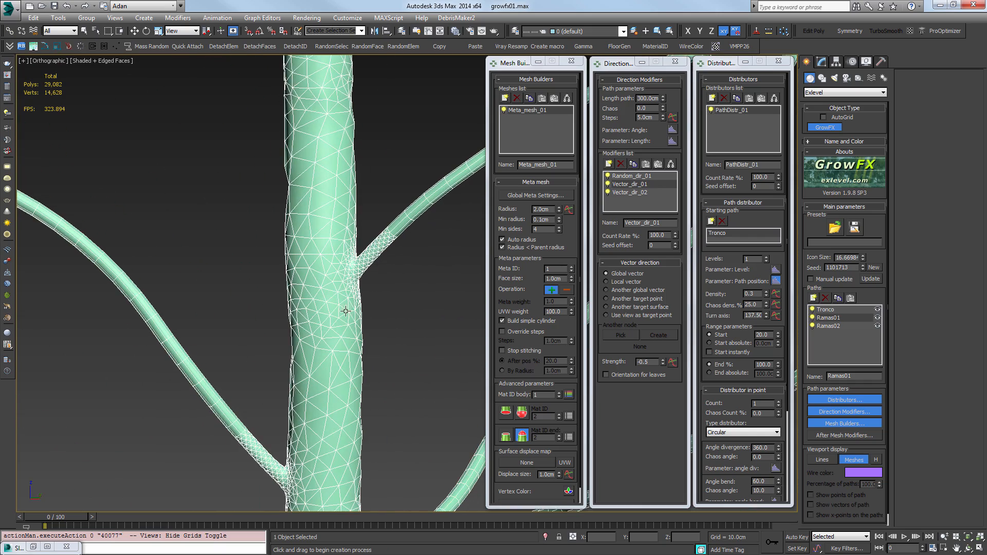
{"action": "key", "text": "F4"}
{"action": "middle_click_drag", "start_coordinate": [331, 298], "coordinate": [436, 225], "text": "alt"}
{"action": "scroll", "coordinate": [328, 317], "scroll_direction": "down", "scroll_amount": 3}
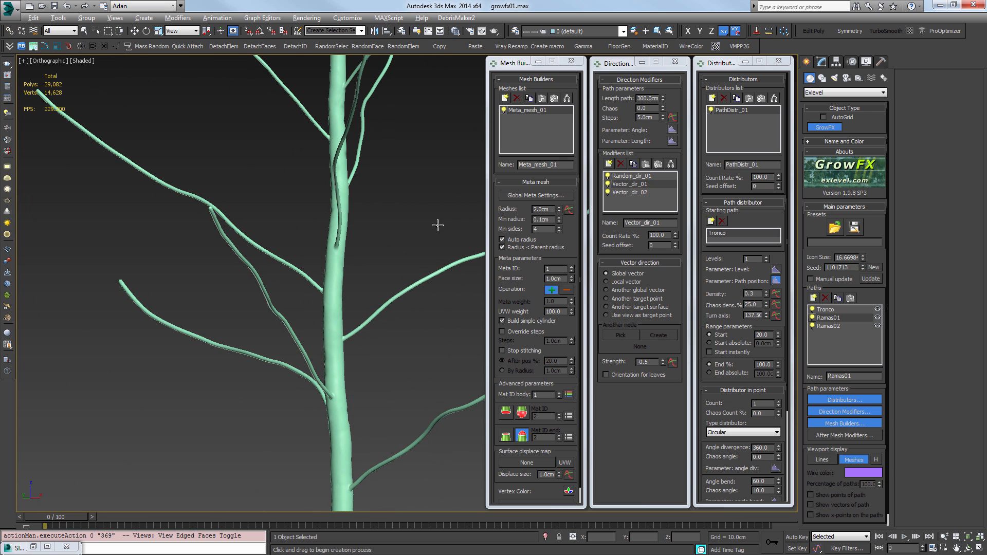
{"action": "middle_click_drag", "start_coordinate": [364, 338], "coordinate": [332, 319], "text": "alt"}
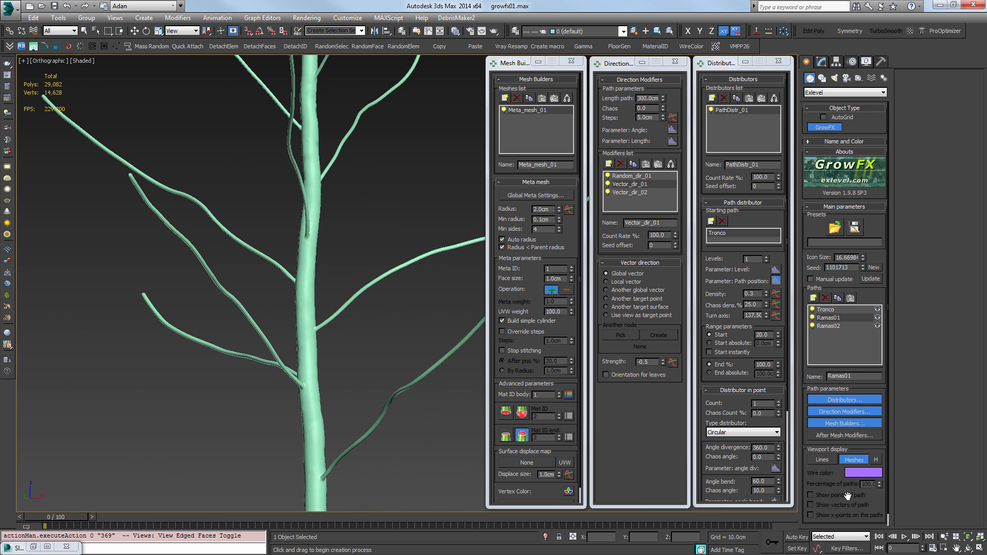
Disable all Meta meshes in the GrowFX preference parameters
{"action": "scroll", "coordinate": [842, 472], "scroll_direction": "down", "scroll_amount": 1}
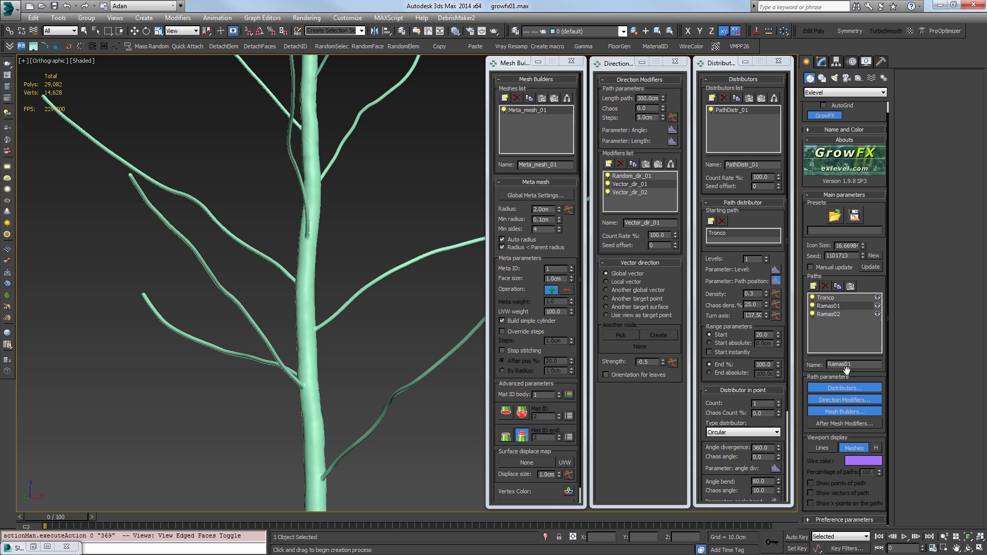
{"action": "left_click", "coordinate": [844, 519]}
{"action": "left_click", "coordinate": [917, 119]}
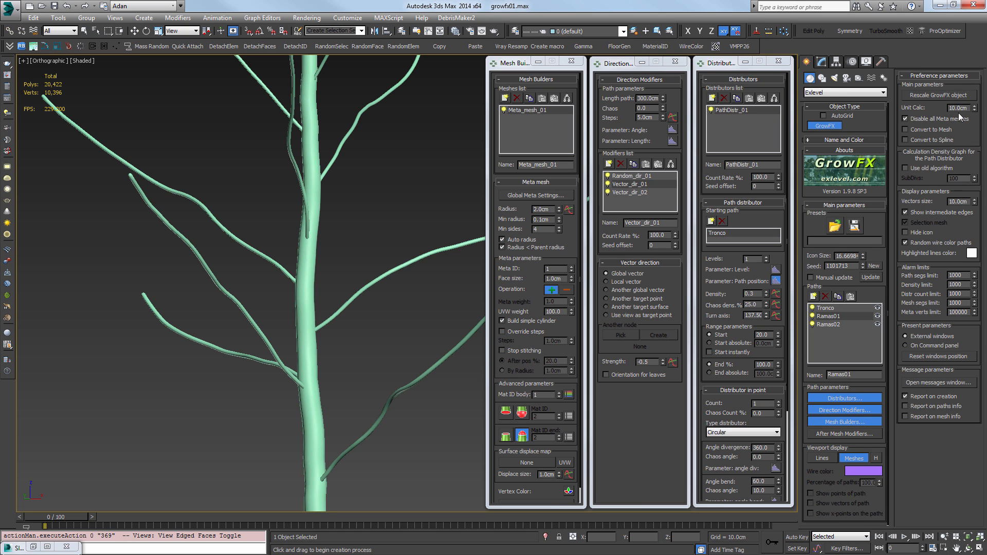
Enable the radius graph for the Ramas01 Meta mesh and set its start value to 5
{"action": "key", "text": "f"}
{"action": "scroll", "coordinate": [290, 327], "scroll_direction": "down", "scroll_amount": 4}
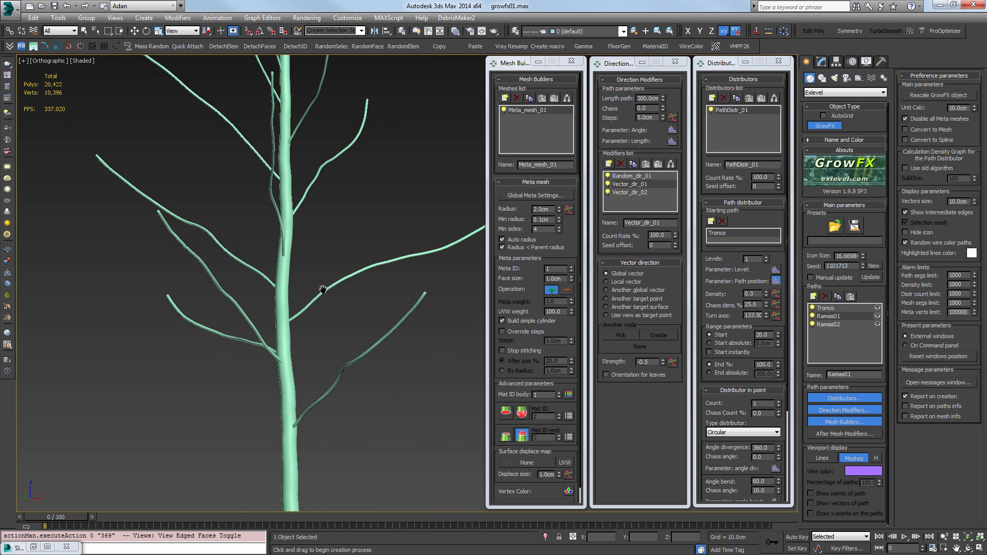
{"action": "key", "text": "z"}
{"action": "scroll", "coordinate": [359, 341], "scroll_direction": "up", "scroll_amount": 6}
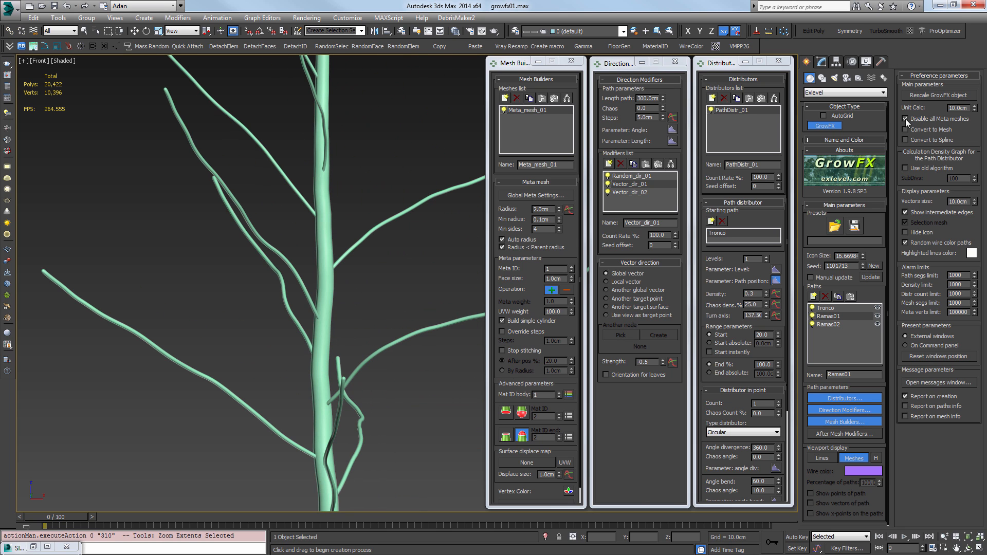
{"action": "scroll", "coordinate": [360, 326], "scroll_direction": "up", "scroll_amount": 8}
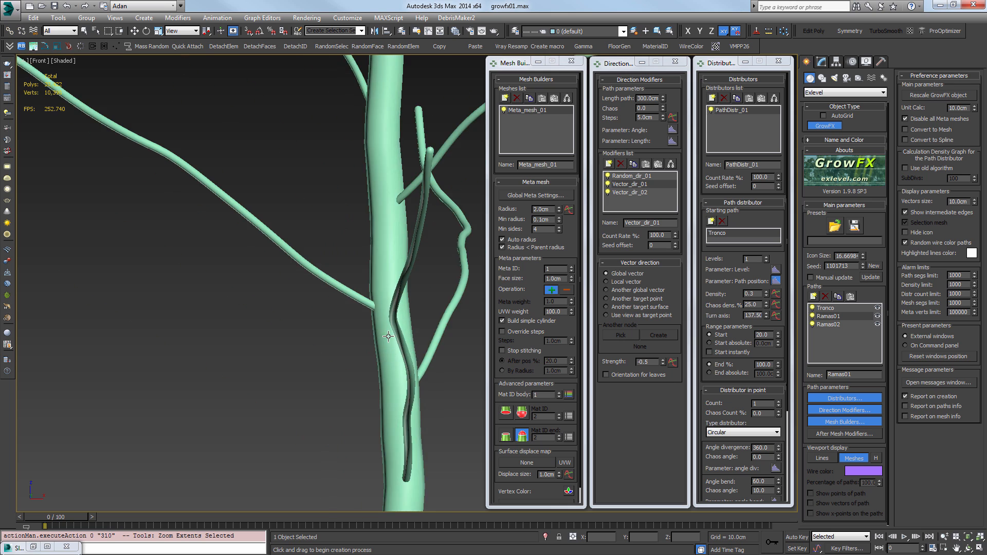
{"action": "left_click", "coordinate": [568, 209]}
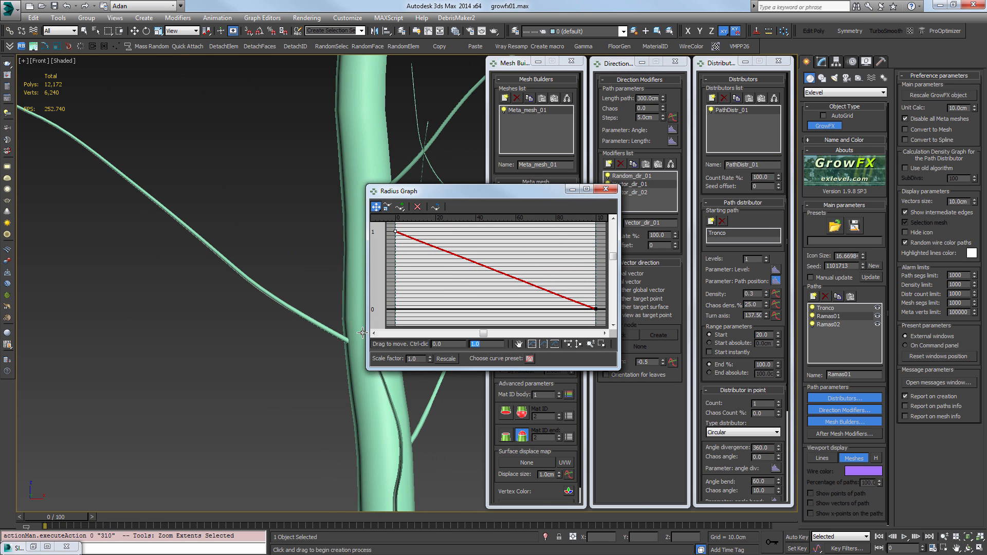
{"action": "type", "text": "5"}
{"action": "key", "text": "Return"}
{"action": "scroll", "coordinate": [258, 315], "scroll_direction": "down", "scroll_amount": 3}
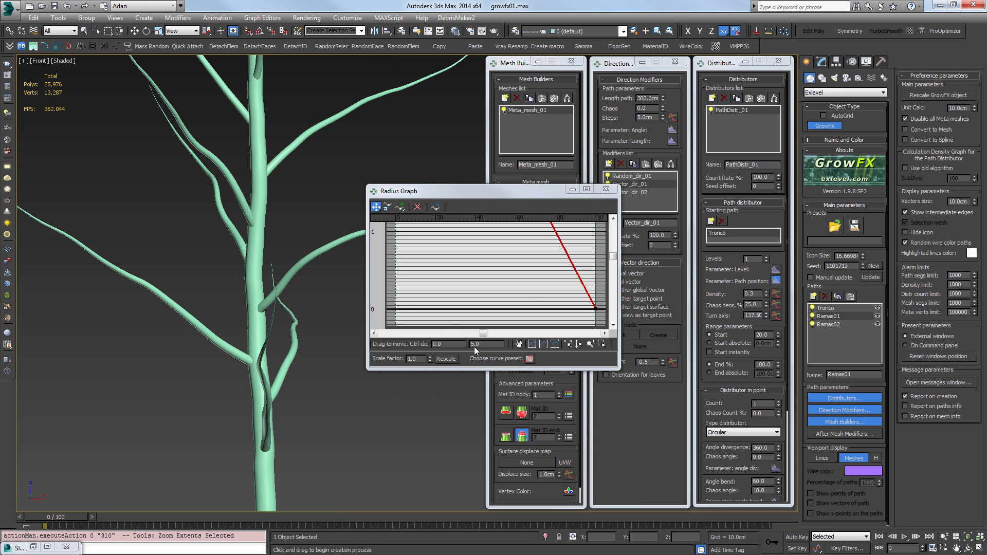
Set the Ramas01 radius graph to start at 4 and end at 1
{"action": "type", "text": "4"}
{"action": "key", "text": "Return"}
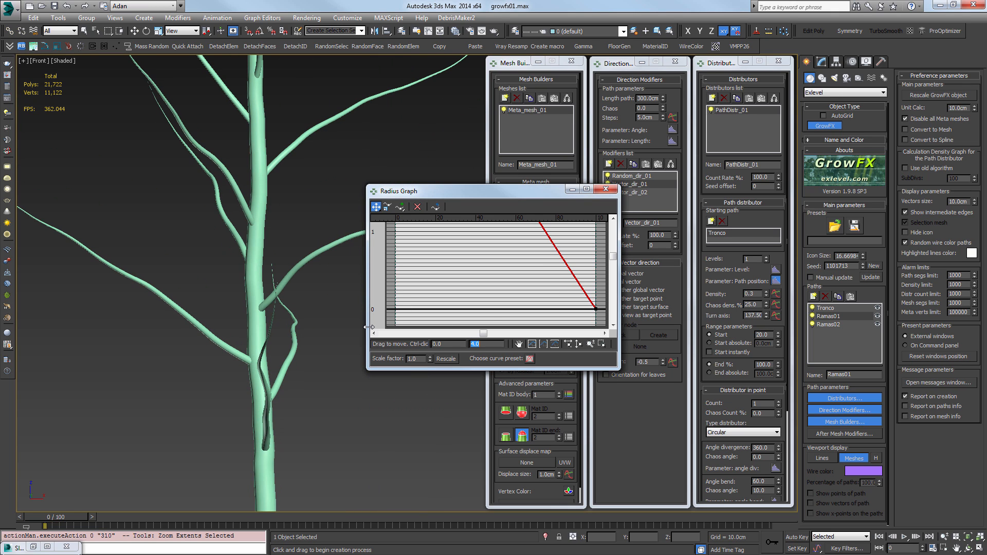
{"action": "type", "text": "11"}
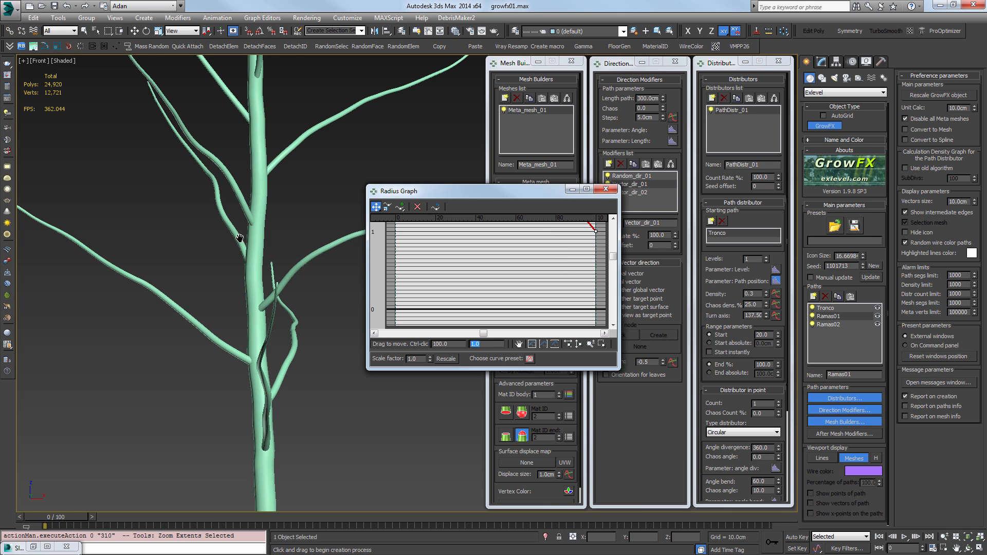
{"action": "key", "text": "Return"}
{"action": "left_click", "coordinate": [604, 190]}
Examine the tapered branch meshes and their joints with the trunk with edged faces shown
{"action": "scroll", "coordinate": [328, 273], "scroll_direction": "down", "scroll_amount": 2}
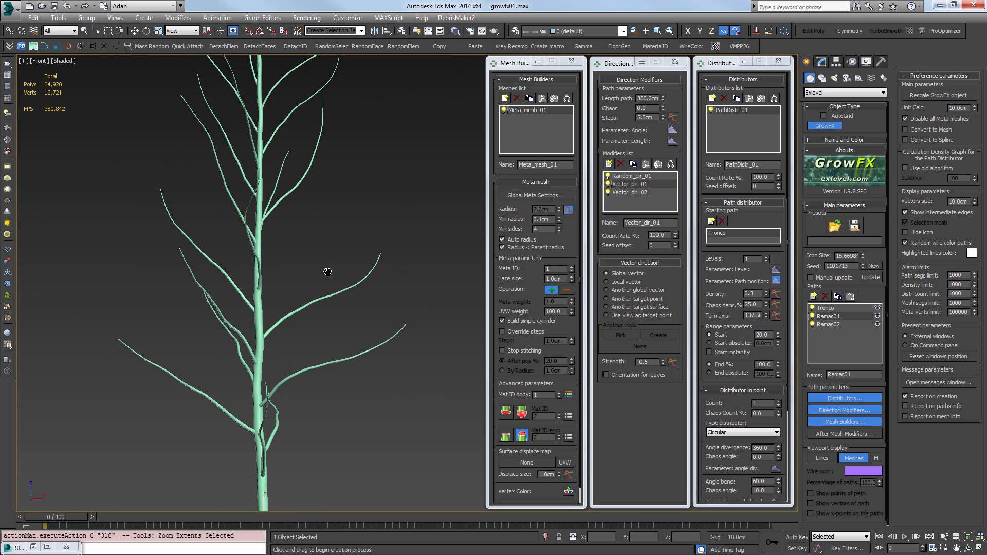
{"action": "middle_click_drag", "start_coordinate": [328, 273], "coordinate": [258, 269], "text": "alt"}
{"action": "scroll", "coordinate": [278, 280], "scroll_direction": "up", "scroll_amount": 8}
{"action": "key", "text": "F4"}
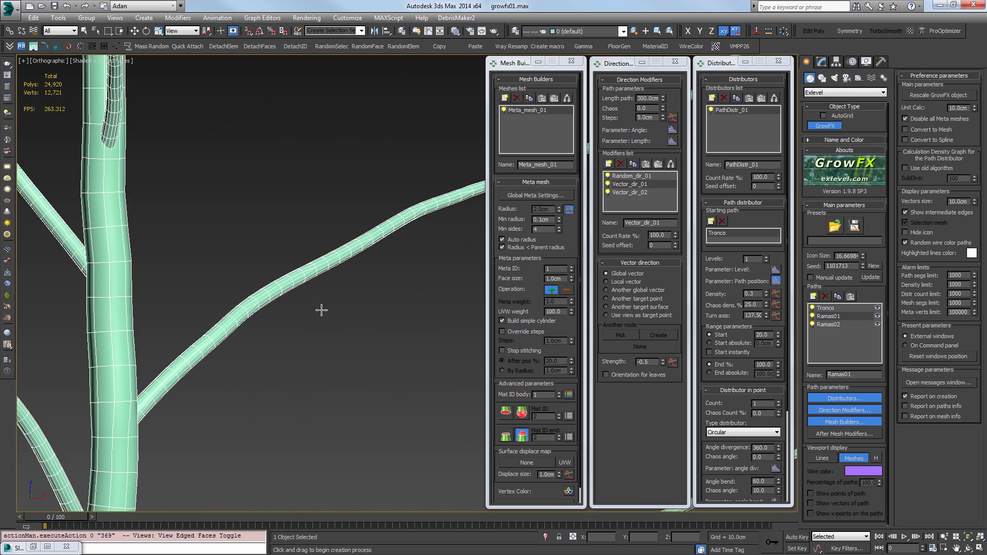
{"action": "scroll", "coordinate": [331, 354], "scroll_direction": "down", "scroll_amount": 6}
{"action": "scroll", "coordinate": [353, 346], "scroll_direction": "up", "scroll_amount": 10}
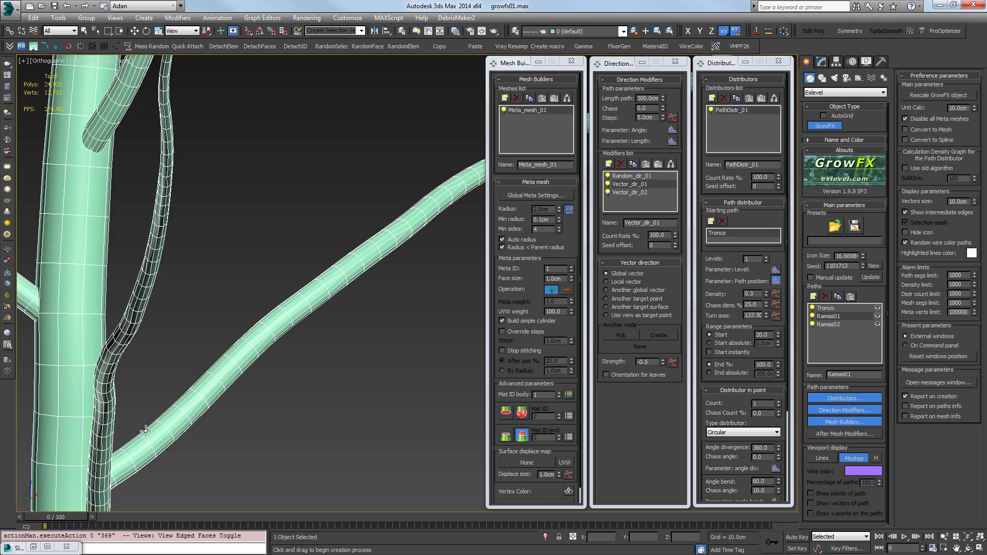
{"action": "scroll", "coordinate": [262, 329], "scroll_direction": "down", "scroll_amount": 5}
{"action": "middle_click_drag", "start_coordinate": [327, 374], "coordinate": [313, 253]}
{"action": "middle_click_drag", "start_coordinate": [312, 253], "coordinate": [341, 266], "text": "alt"}
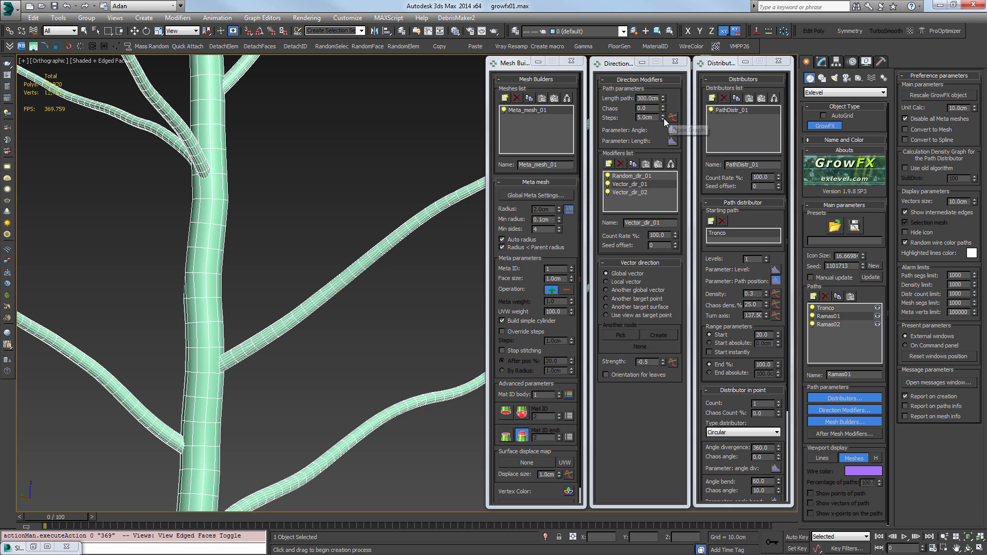
Raise the path steps of Ramas01 to 7.75 cm and check the branch segmentation
{"action": "left_click_drag", "start_coordinate": [663, 118], "coordinate": [666, 81]}
{"action": "scroll", "coordinate": [350, 277], "scroll_direction": "down", "scroll_amount": 7}
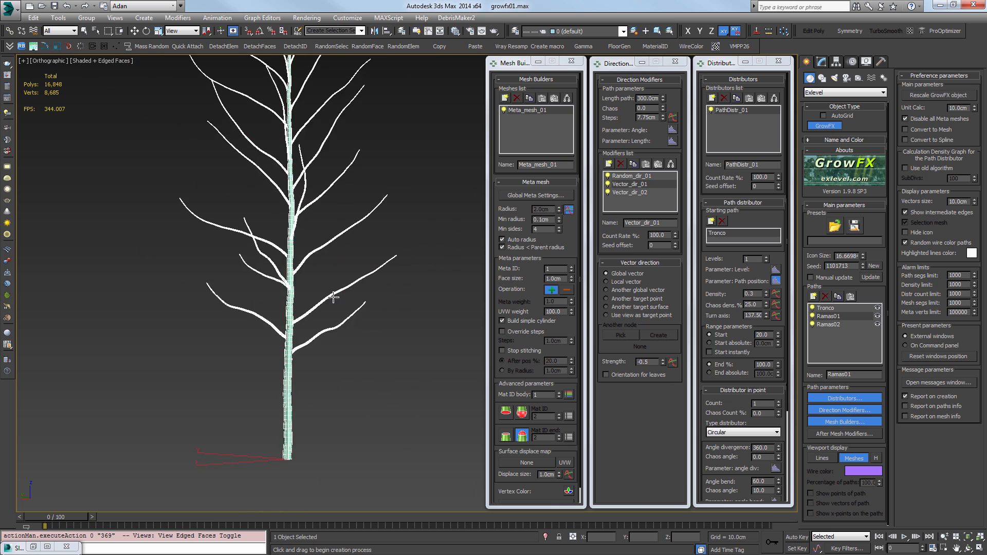
{"action": "scroll", "coordinate": [362, 257], "scroll_direction": "up", "scroll_amount": 3}
{"action": "scroll", "coordinate": [346, 288], "scroll_direction": "up", "scroll_amount": 8}
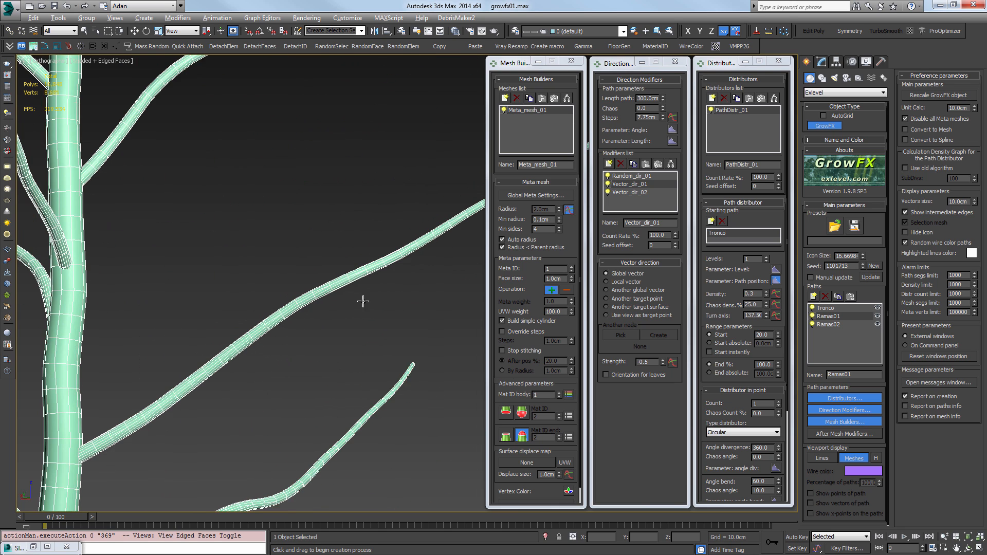
{"action": "scroll", "coordinate": [311, 299], "scroll_direction": "down", "scroll_amount": 4}
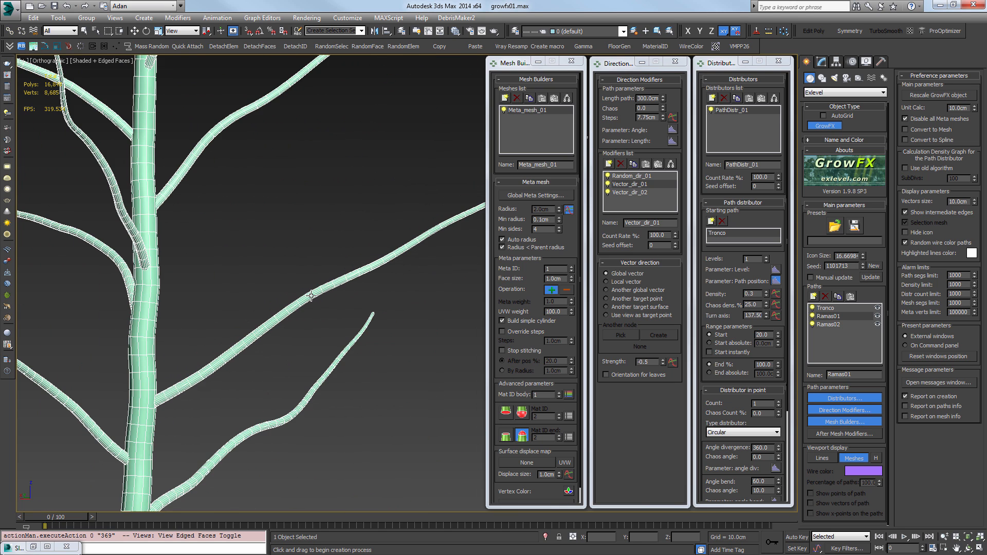
Set the path steps of Ramas01 to 10 cm
{"action": "left_click_drag", "start_coordinate": [657, 118], "coordinate": [489, 126]}
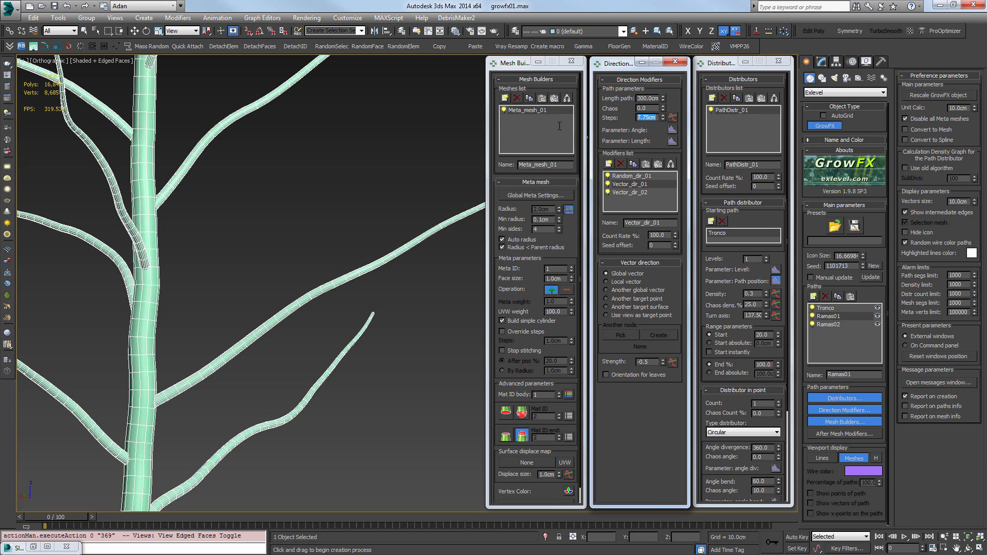
{"action": "type", "text": "10"}
{"action": "key", "text": "Return"}
{"action": "middle_click_drag", "start_coordinate": [358, 285], "coordinate": [368, 260]}
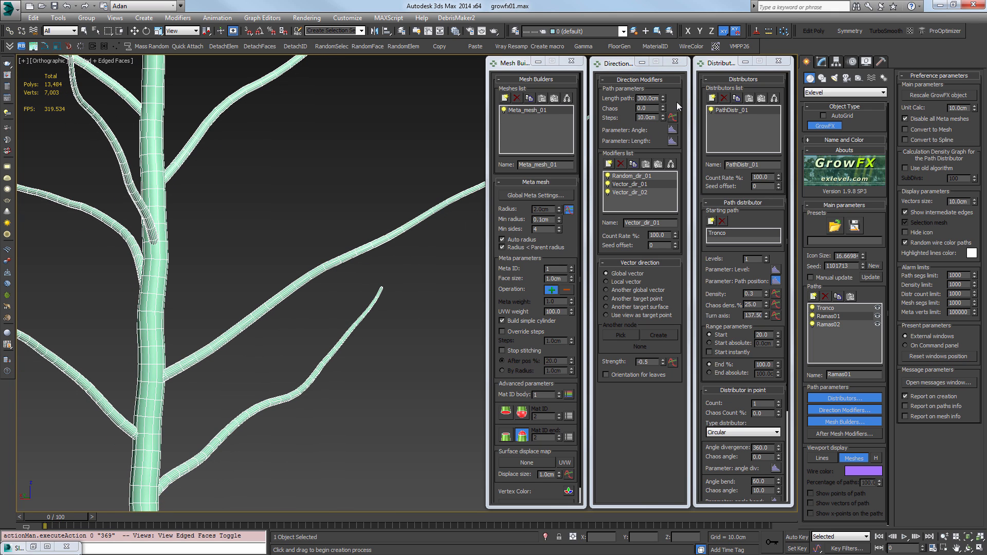
Set the Ramas01 Meta mesh to a minimum of 5 sides and a face size of 4 cm
{"action": "left_click", "coordinate": [541, 229]}
{"action": "type", "text": "5"}
{"action": "key", "text": "Return"}
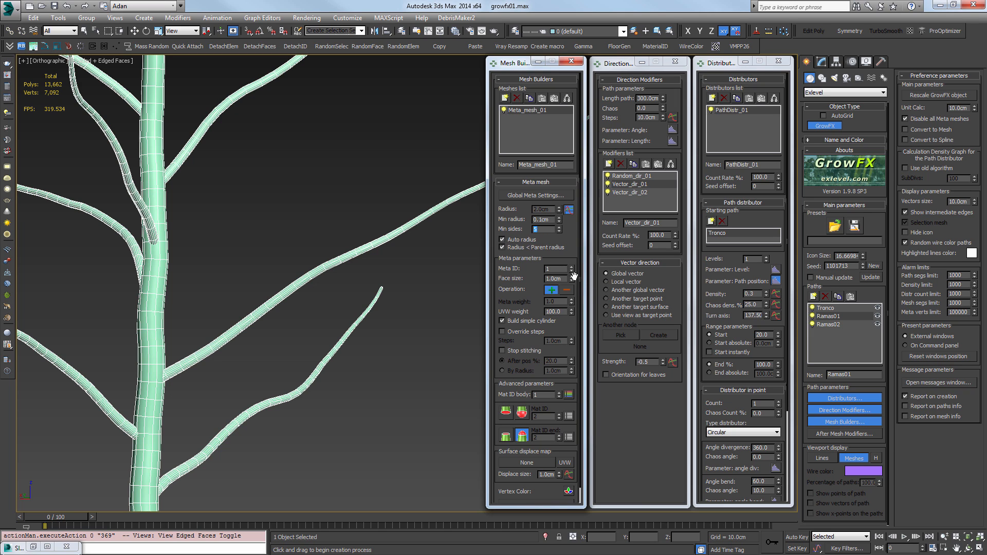
{"action": "left_click", "coordinate": [554, 278]}
{"action": "type", "text": "5"}
{"action": "key", "text": "Return"}
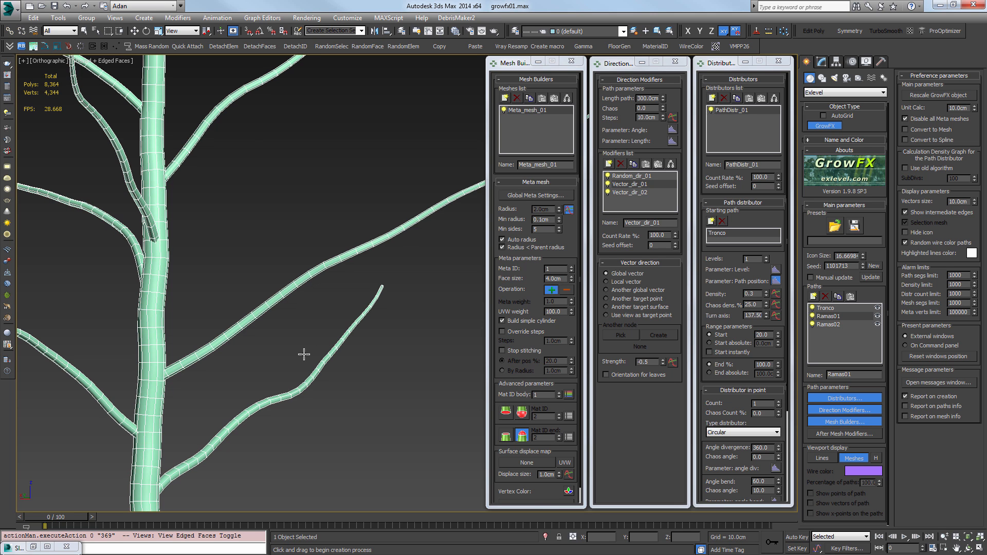
Examine the simplified tree meshes as a whole from the front and at an angle
{"action": "scroll", "coordinate": [351, 328], "scroll_direction": "down", "scroll_amount": 3}
{"action": "middle_click_drag", "start_coordinate": [351, 327], "coordinate": [317, 334], "text": "alt"}
{"action": "key", "text": "f"}
{"action": "key", "text": "z"}
{"action": "middle_click_drag", "start_coordinate": [343, 366], "coordinate": [293, 339]}
{"action": "scroll", "coordinate": [381, 279], "scroll_direction": "up", "scroll_amount": 3}
{"action": "middle_click_drag", "start_coordinate": [372, 298], "coordinate": [380, 347], "text": "alt"}
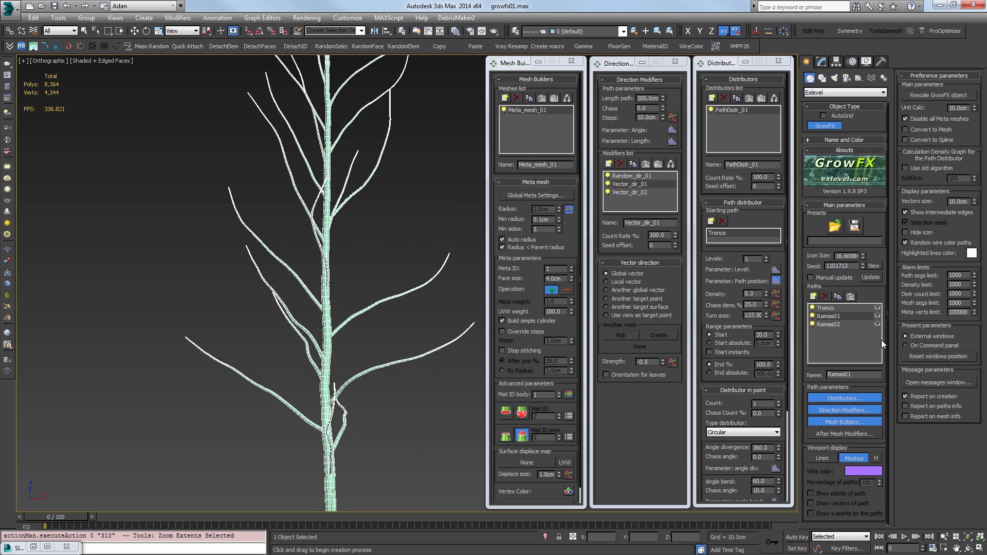
Display the tree as lines and give Ramas02 a Path distributor starting from Ramas01
{"action": "left_click", "coordinate": [838, 324]}
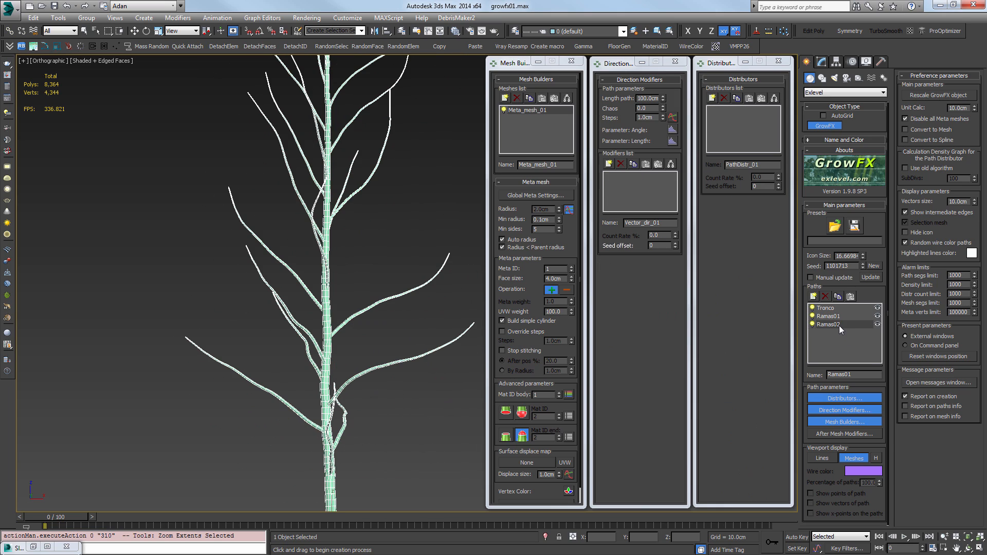
{"action": "left_click", "coordinate": [824, 458]}
{"action": "left_click", "coordinate": [712, 98]}
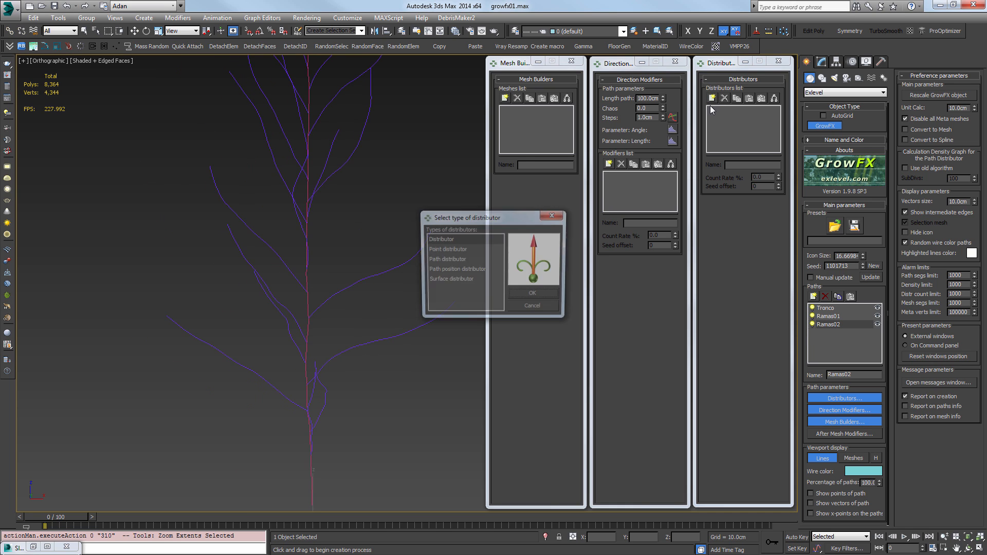
{"action": "left_click", "coordinate": [460, 260]}
{"action": "left_click", "coordinate": [535, 296]}
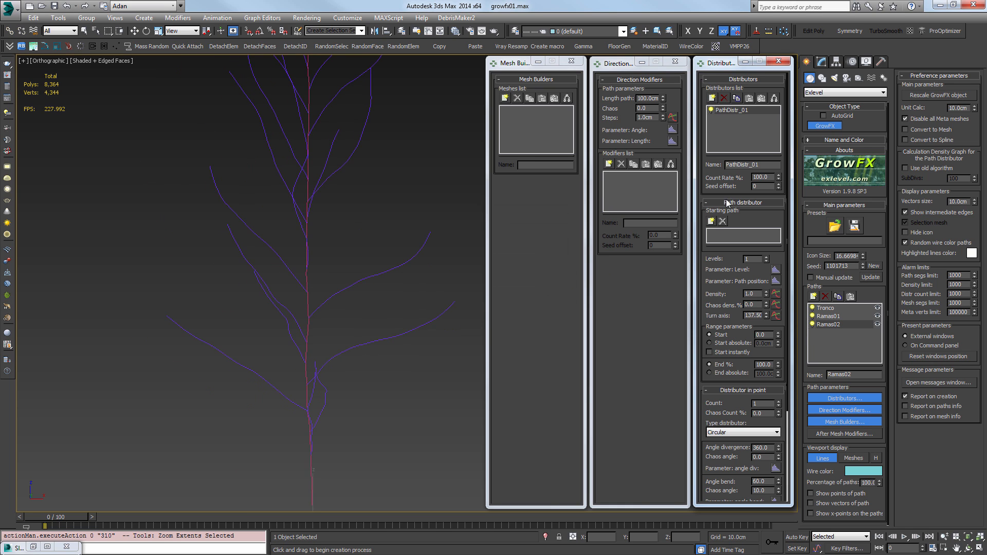
{"action": "left_click", "coordinate": [712, 221]}
{"action": "left_click", "coordinate": [741, 245]}
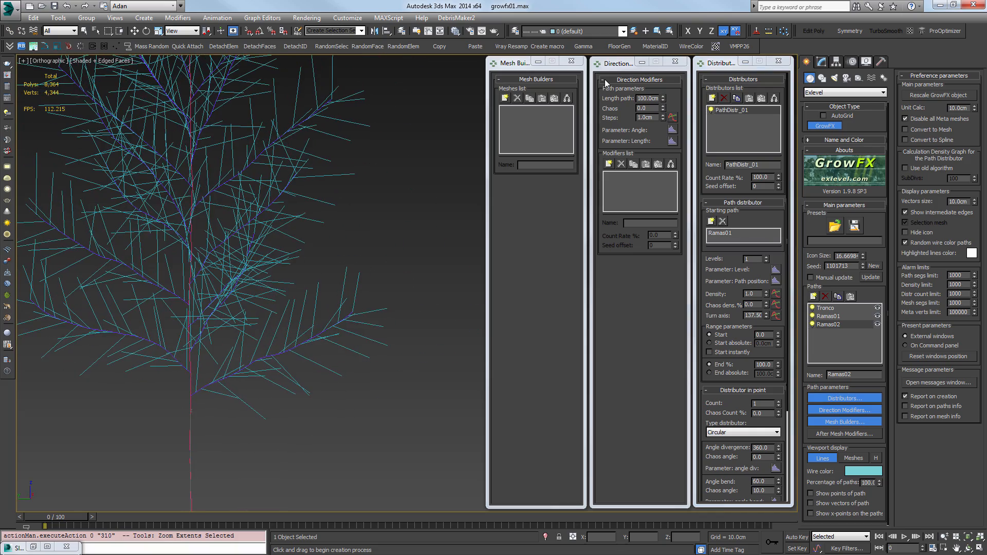
Set the path length of Ramas02 to 200 cm
{"action": "left_click_drag", "start_coordinate": [659, 98], "coordinate": [519, 100]}
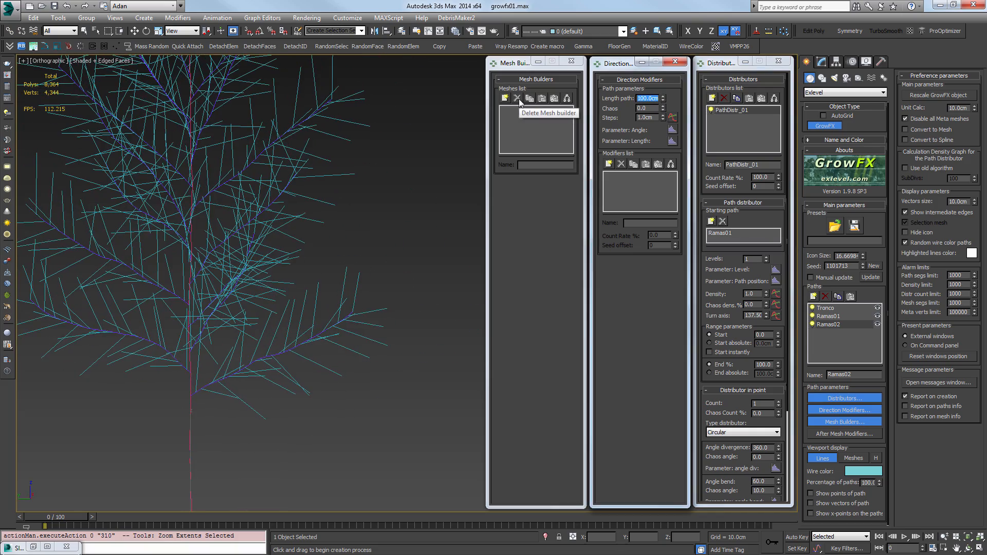
{"action": "type", "text": "200"}
{"action": "key", "text": "Return"}
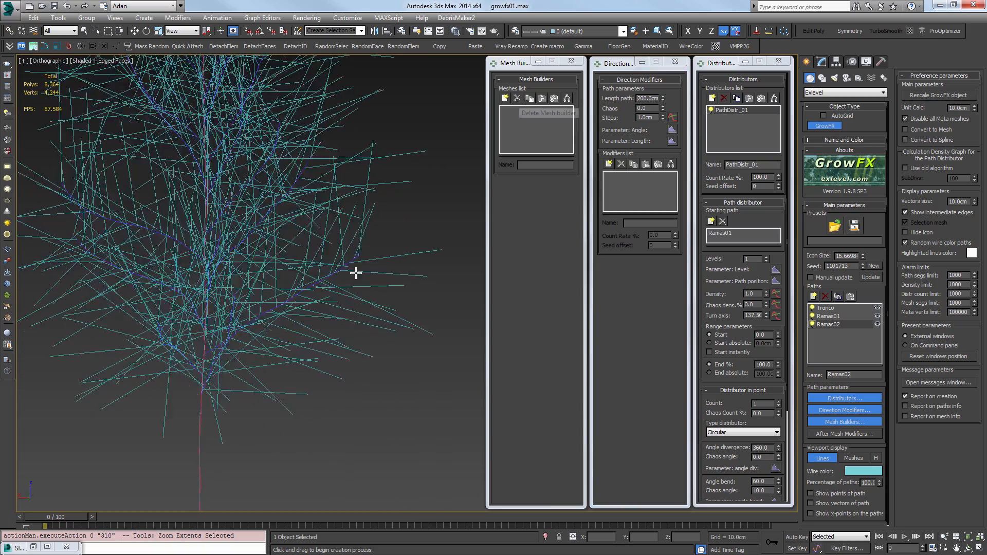
Start the Ramas02 distribution at 20% and reduce its density to 0.28
{"action": "double_click", "coordinate": [761, 335]}
{"action": "type", "text": "20"}
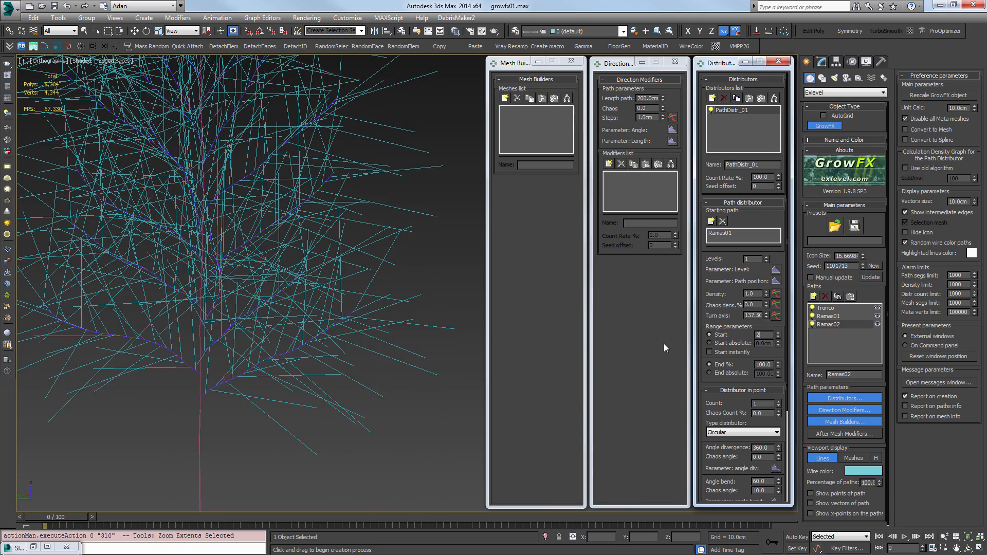
{"action": "key", "text": "Return"}
{"action": "left_click_drag", "start_coordinate": [766, 296], "coordinate": [767, 332]}
{"action": "middle_click_drag", "start_coordinate": [361, 322], "coordinate": [295, 326], "text": "alt"}
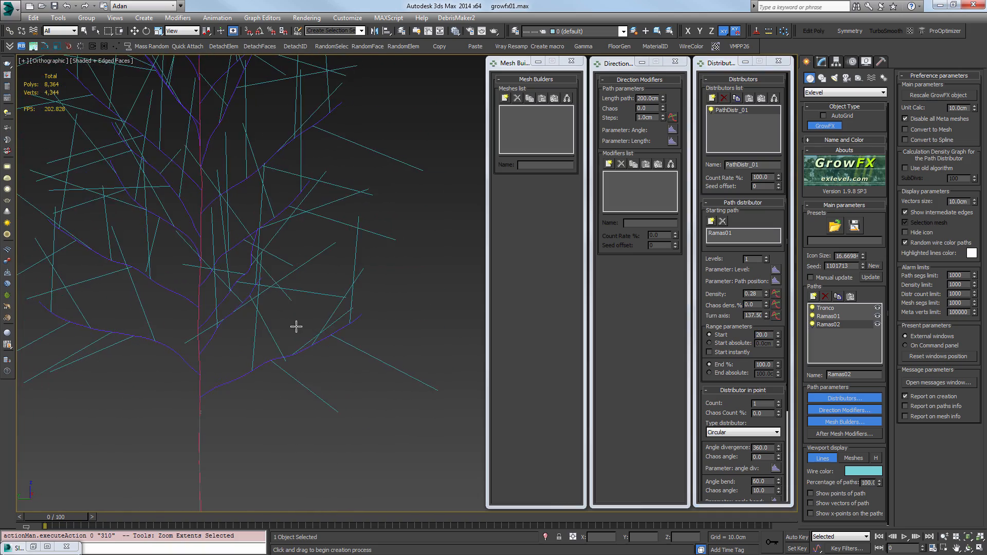
Make the path position parameter of the Ramas02 distributor affect the Ramas02 Length
{"action": "left_click", "coordinate": [775, 281]}
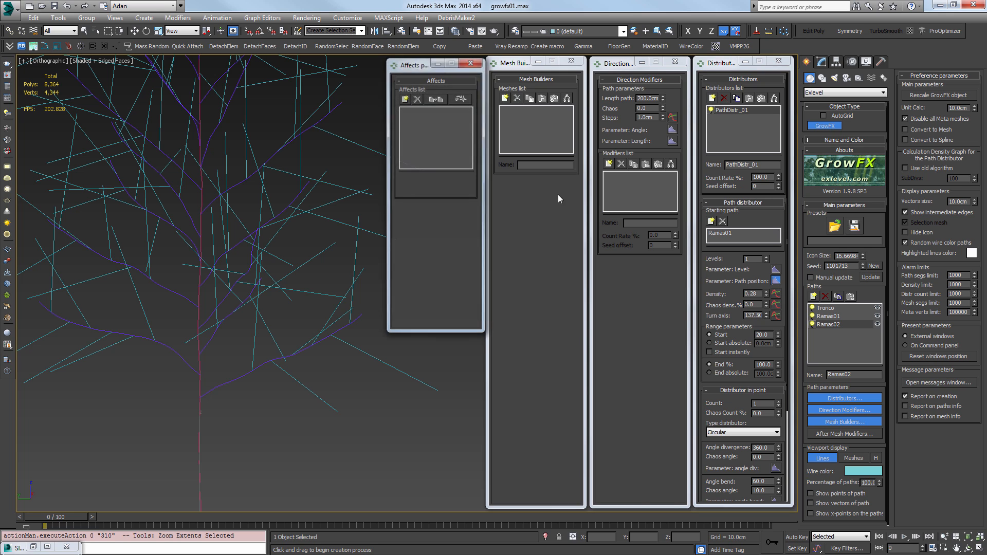
{"action": "left_click", "coordinate": [406, 98]}
{"action": "left_click", "coordinate": [414, 249]}
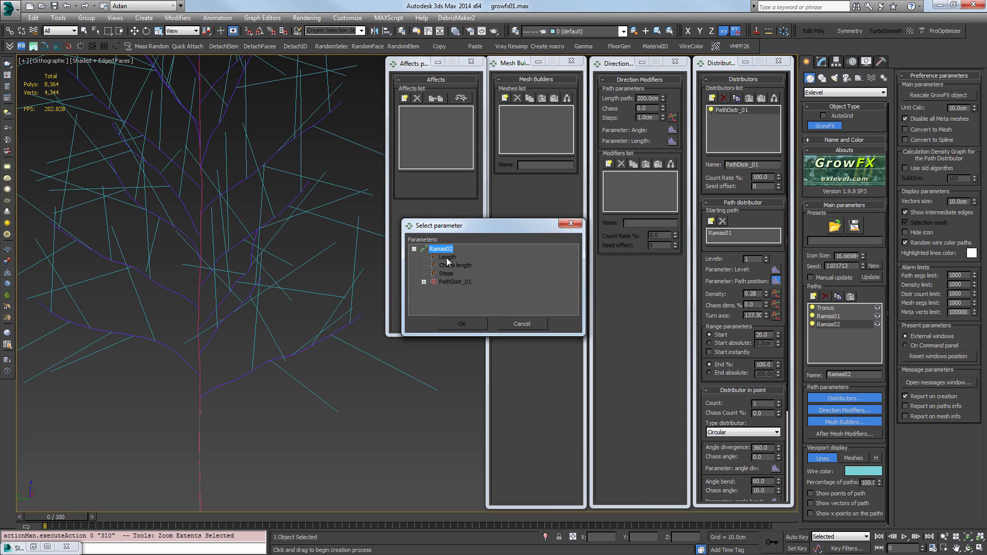
{"action": "left_click", "coordinate": [460, 323]}
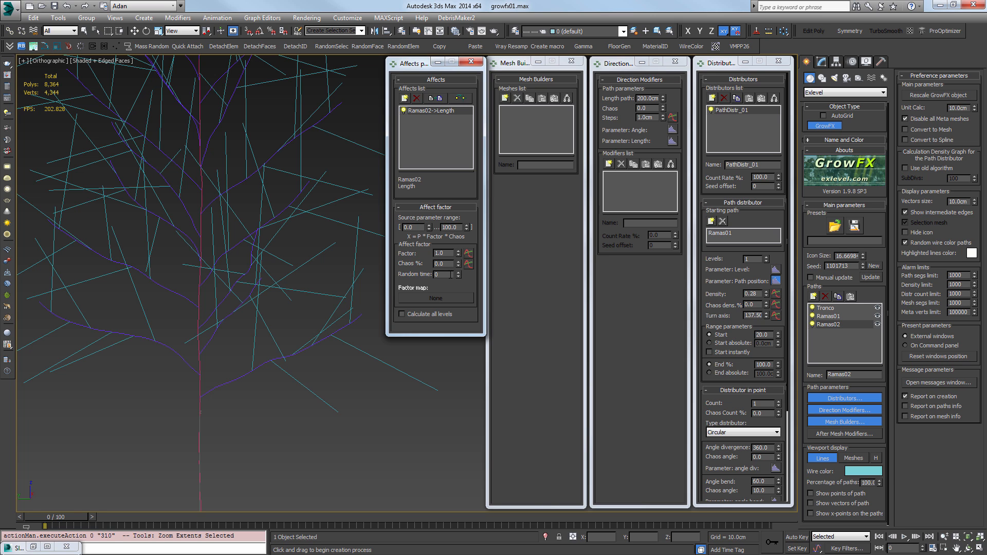
Enable the affect factor graph for the Ramas02 length, starting at 1 and ending at 0.5
{"action": "left_click", "coordinate": [468, 253]}
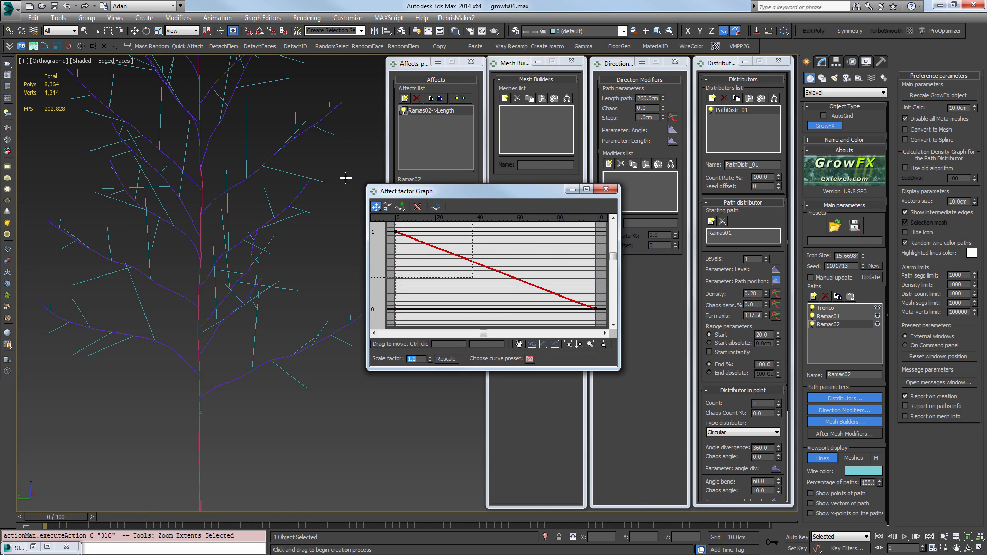
{"action": "type", "text": "0.8"}
{"action": "key", "text": "Return"}
{"action": "type", "text": "1"}
{"action": "key", "text": "Return"}
{"action": "left_click_drag", "start_coordinate": [543, 283], "coordinate": [684, 345]}
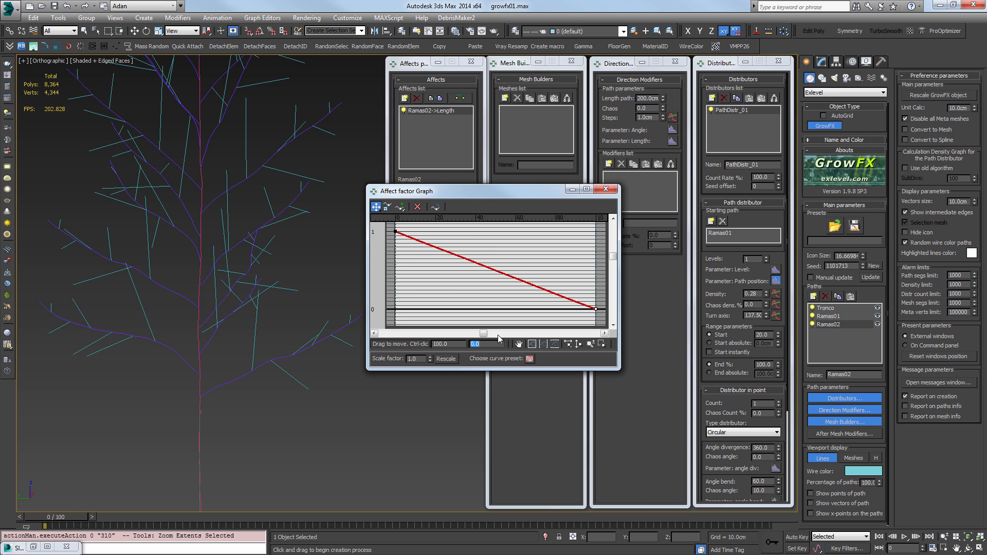
{"action": "left_click", "coordinate": [490, 344]}
{"action": "type", "text": "5"}
{"action": "key", "text": "Return"}
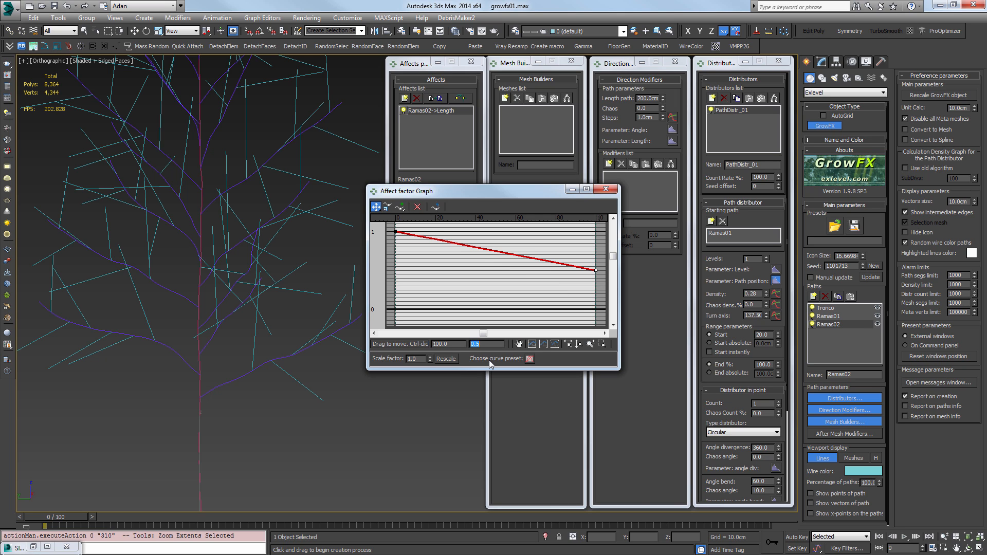
{"action": "left_click", "coordinate": [605, 190]}
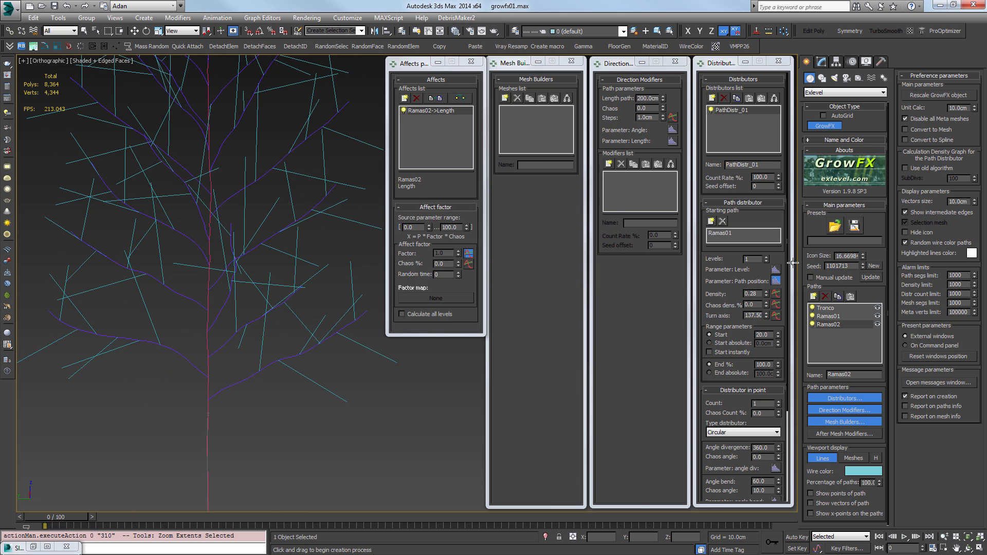
Add a Random direction modifier to Ramas02 and raise its smoothing to about 1.32 cm
{"action": "left_click", "coordinate": [609, 164]}
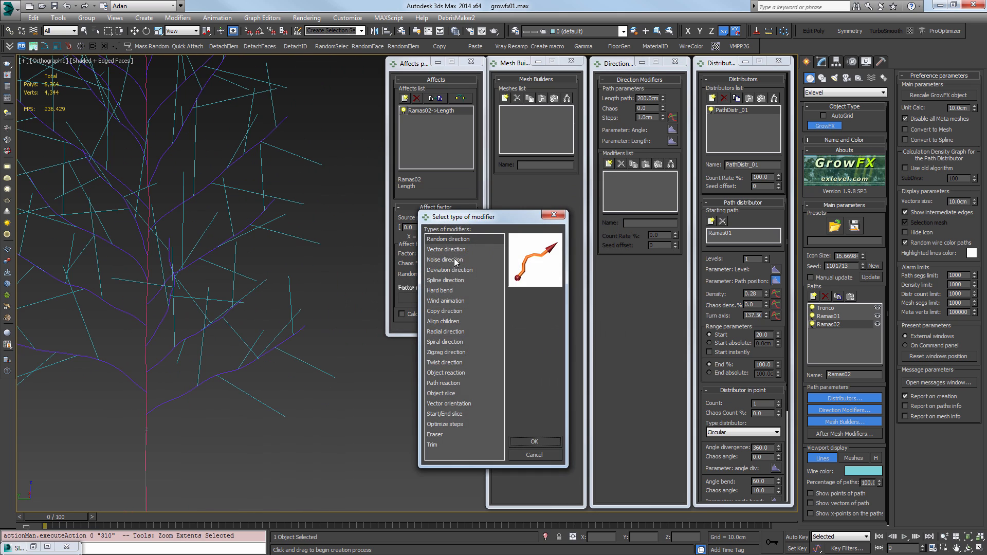
{"action": "double_click", "coordinate": [452, 240]}
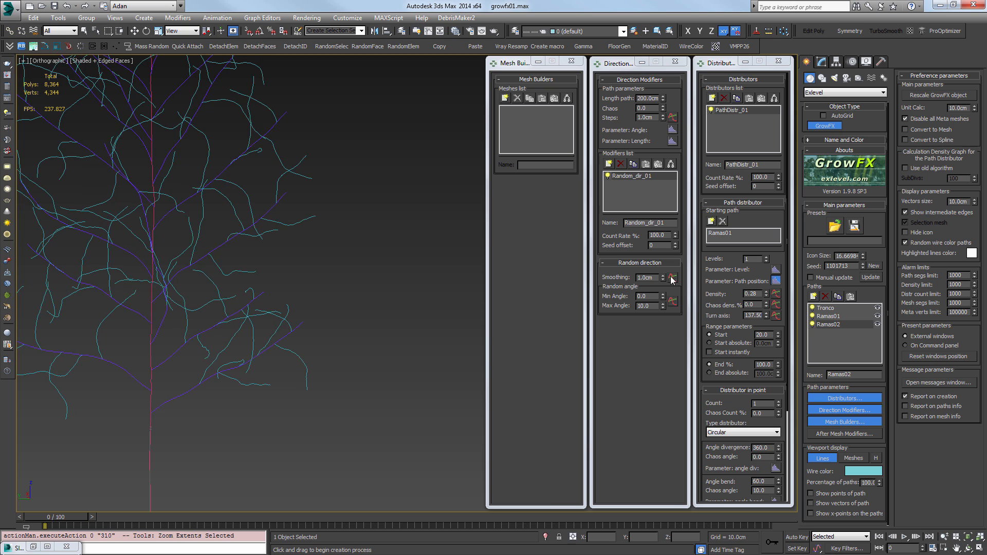
{"action": "left_click_drag", "start_coordinate": [662, 281], "coordinate": [655, 263]}
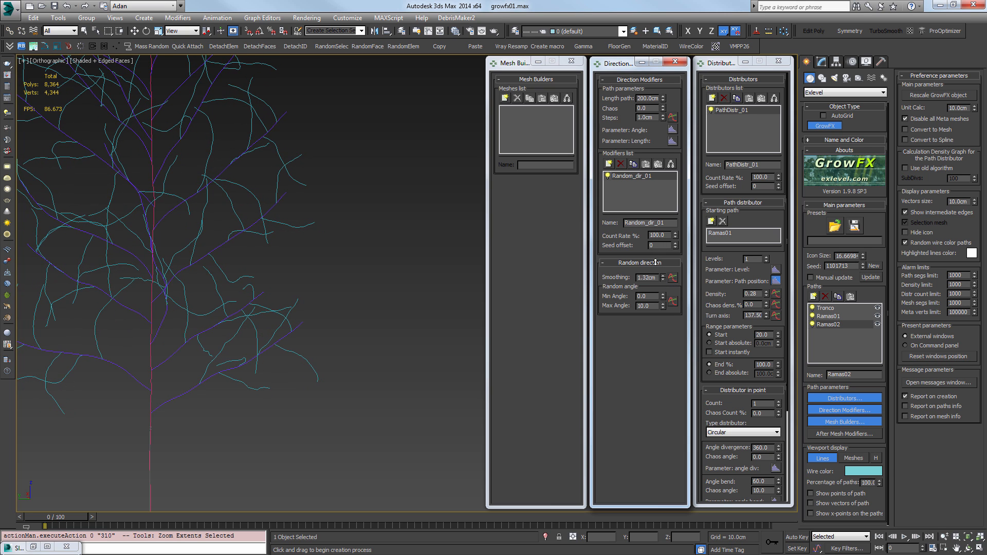
Set the Ramas02 path steps to 5 cm and increase the random direction smoothing to about 4.28 cm
{"action": "left_click_drag", "start_coordinate": [663, 118], "coordinate": [649, 33]}
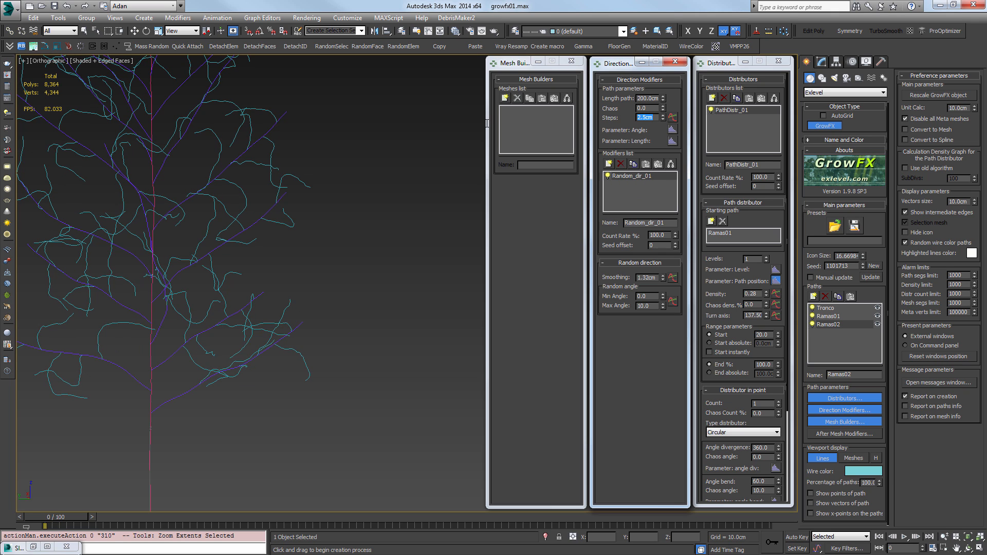
{"action": "type", "text": "5"}
{"action": "key", "text": "Return"}
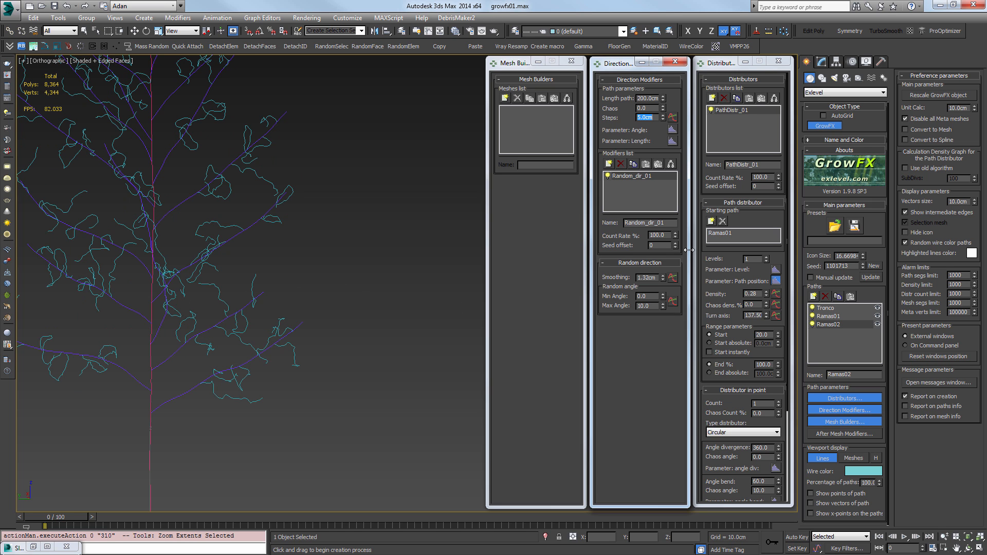
{"action": "left_click_drag", "start_coordinate": [662, 283], "coordinate": [658, 165]}
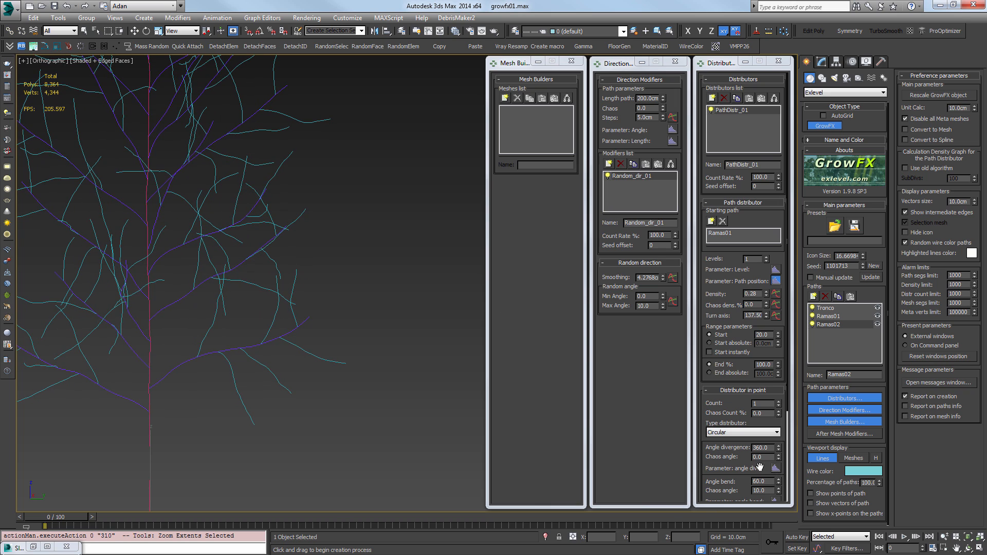
Set the angle bend of the Ramas02 path distributor to 30
{"action": "left_click_drag", "start_coordinate": [759, 467], "coordinate": [769, 409]}
{"action": "double_click", "coordinate": [760, 404]}
{"action": "type", "text": "30"}
{"action": "key", "text": "Return"}
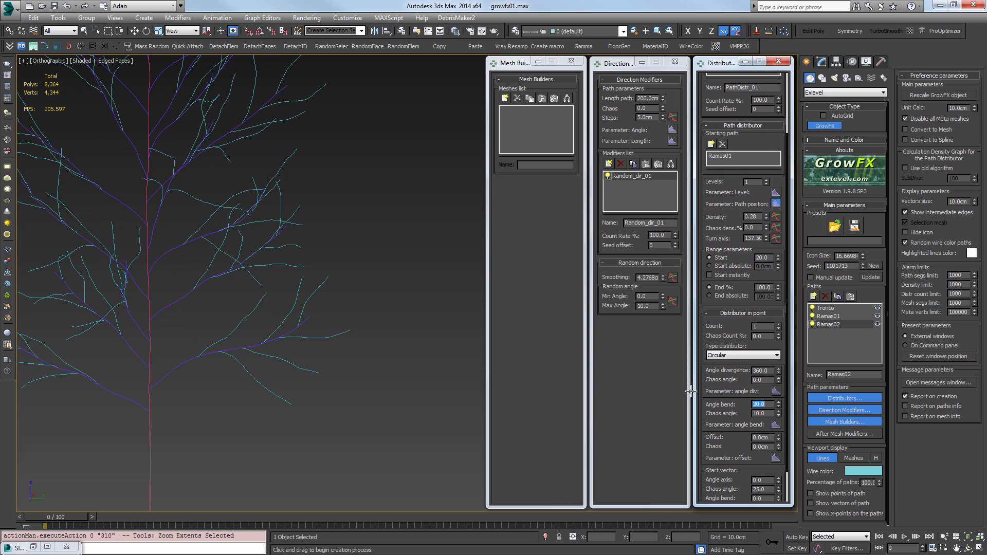
Add a Vector direction modifier to Ramas02 with a strength of -3.3
{"action": "middle_click_drag", "start_coordinate": [345, 312], "coordinate": [518, 220], "text": "alt"}
{"action": "left_click", "coordinate": [609, 163]}
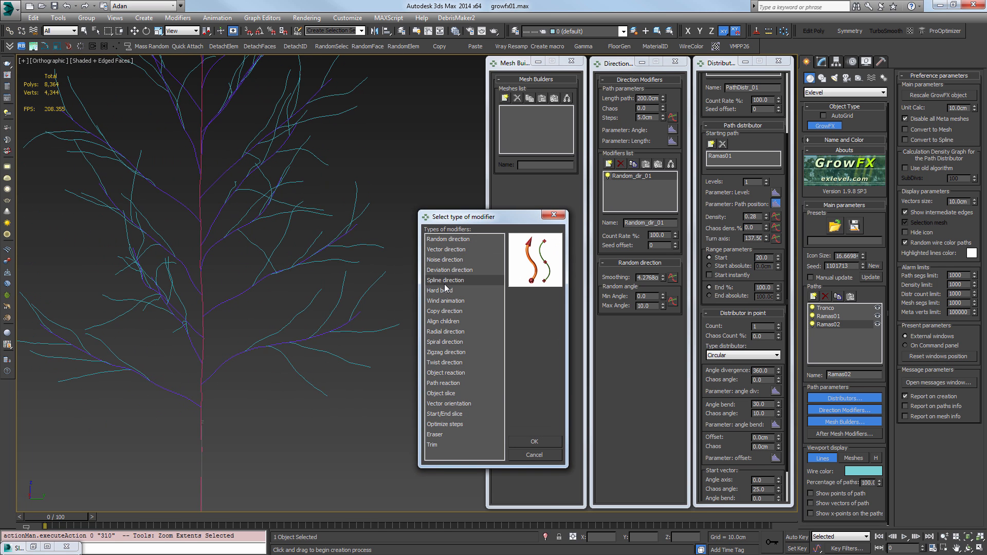
{"action": "double_click", "coordinate": [445, 250]}
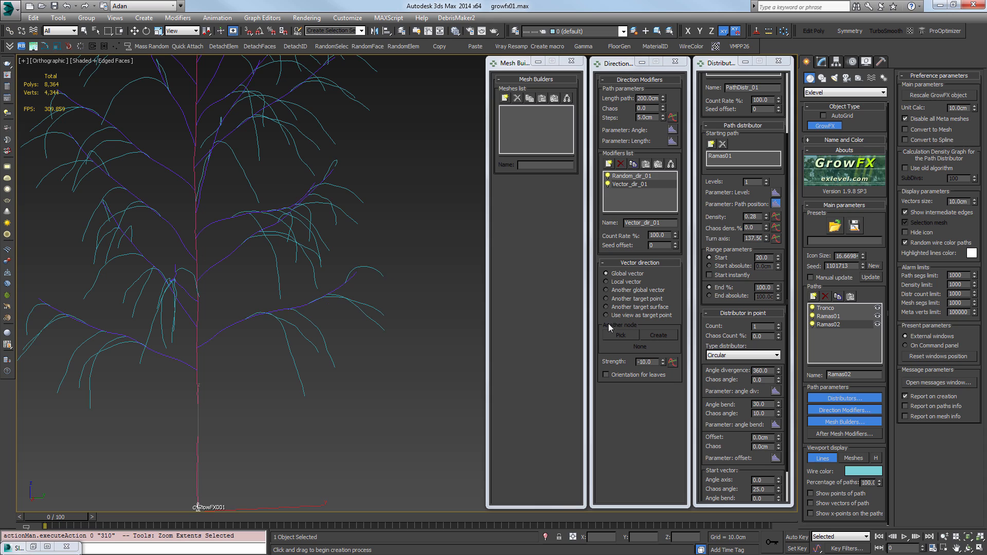
{"action": "left_click_drag", "start_coordinate": [663, 365], "coordinate": [615, 338]}
Try a density of 0.1 for the Ramas02 path distributor and settle on 0.2
{"action": "middle_click_drag", "start_coordinate": [462, 316], "coordinate": [199, 315], "text": "alt"}
{"action": "scroll", "coordinate": [290, 313], "scroll_direction": "up", "scroll_amount": 5}
{"action": "middle_click_drag", "start_coordinate": [290, 314], "coordinate": [269, 327], "text": "alt"}
{"action": "scroll", "coordinate": [326, 341], "scroll_direction": "up", "scroll_amount": 3}
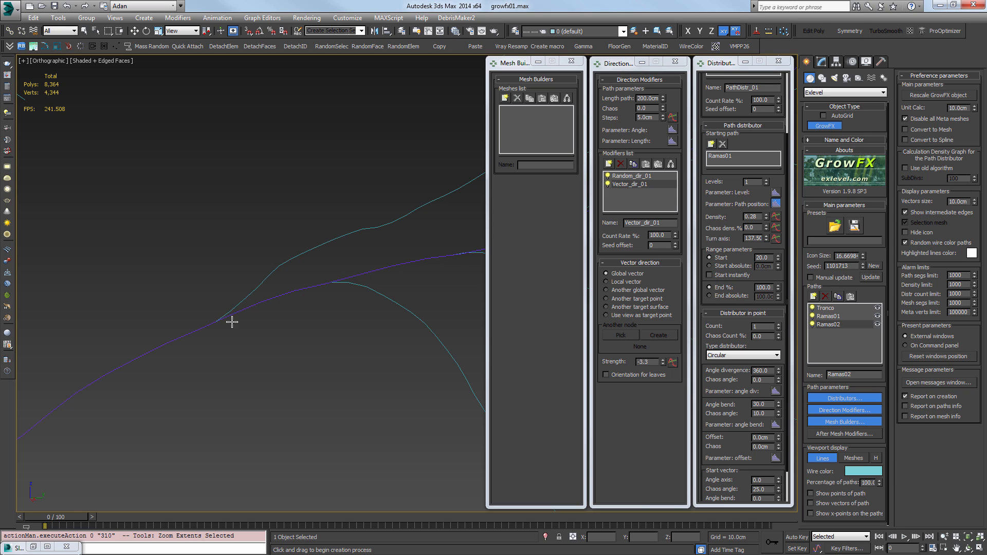
{"action": "scroll", "coordinate": [340, 322], "scroll_direction": "down", "scroll_amount": 5}
{"action": "middle_click_drag", "start_coordinate": [319, 326], "coordinate": [257, 337], "text": "alt"}
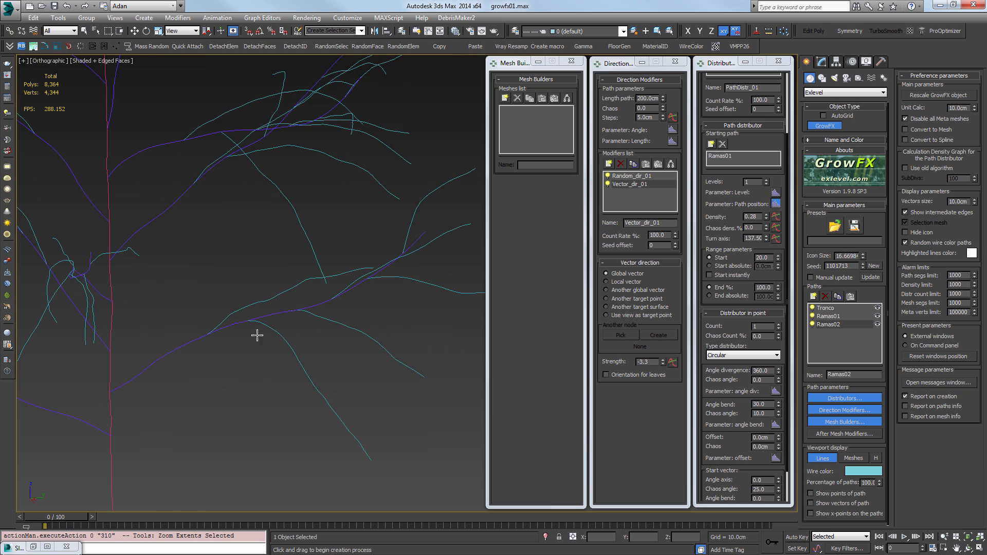
{"action": "left_click_drag", "start_coordinate": [760, 219], "coordinate": [753, 216]}
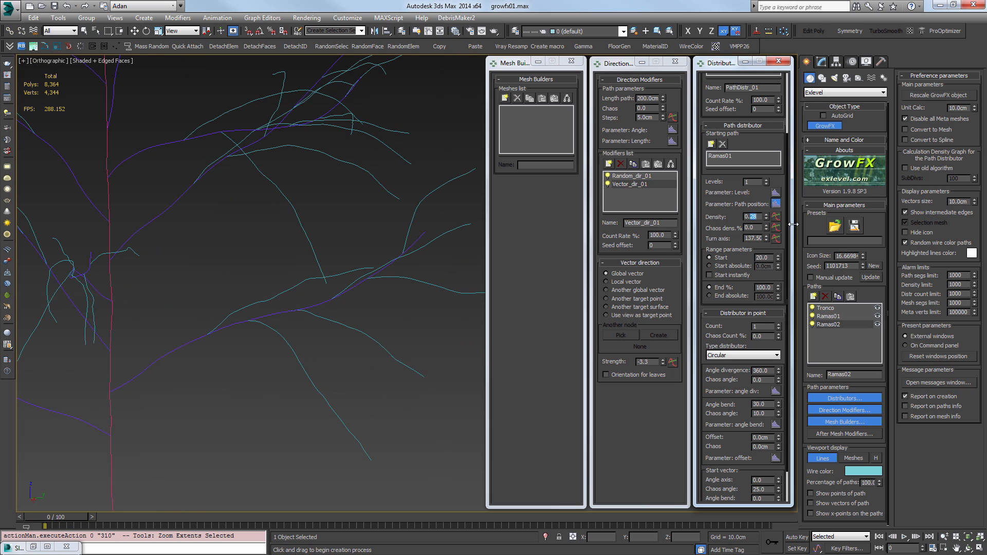
{"action": "type", "text": "1"}
{"action": "key", "text": "Return"}
{"action": "type", "text": "0"}
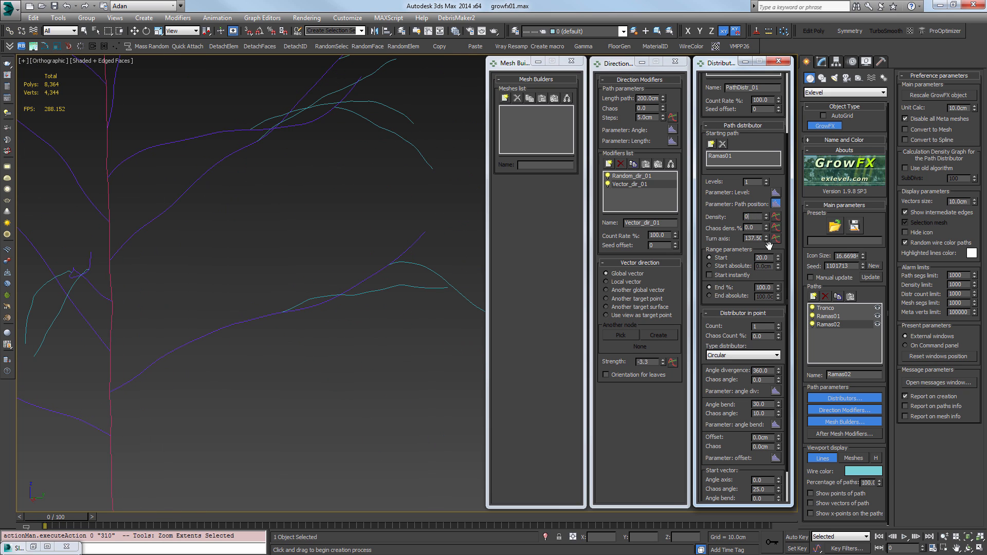
{"action": "type", "text": ".2"}
{"action": "key", "text": "Return"}
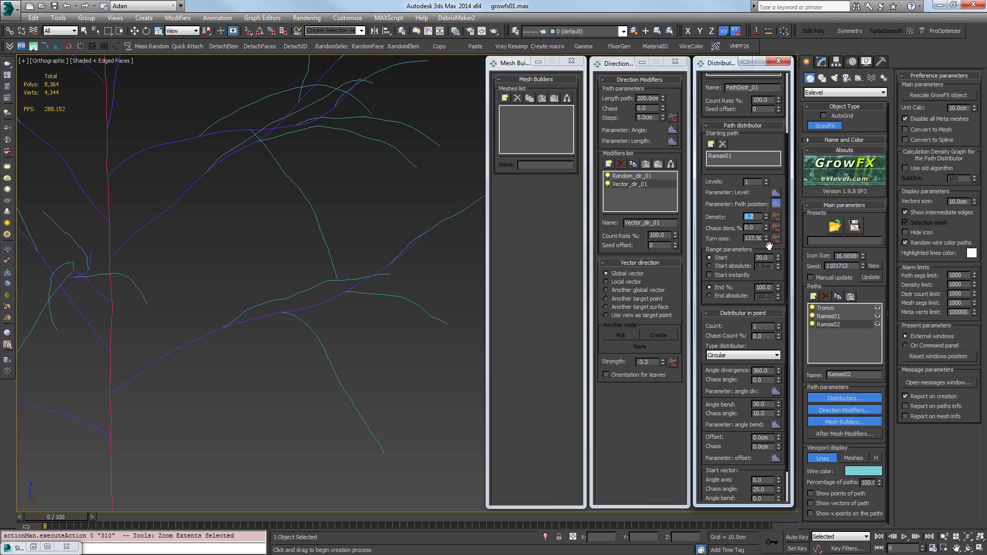
Add a Deviation direction modifier to Ramas01 using Ramas02 -> PathDistr_01 as its distributed paths
{"action": "left_click", "coordinate": [830, 316]}
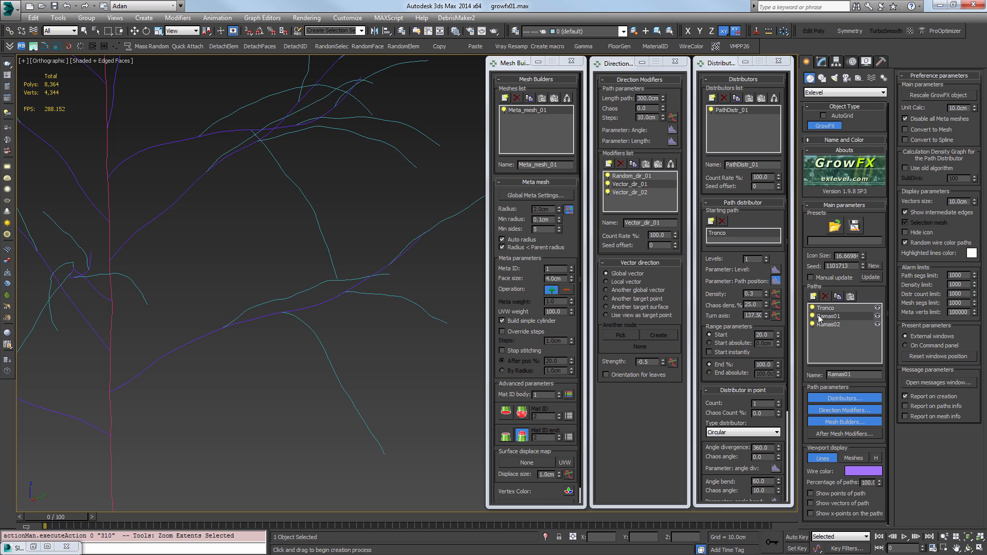
{"action": "left_click", "coordinate": [609, 164]}
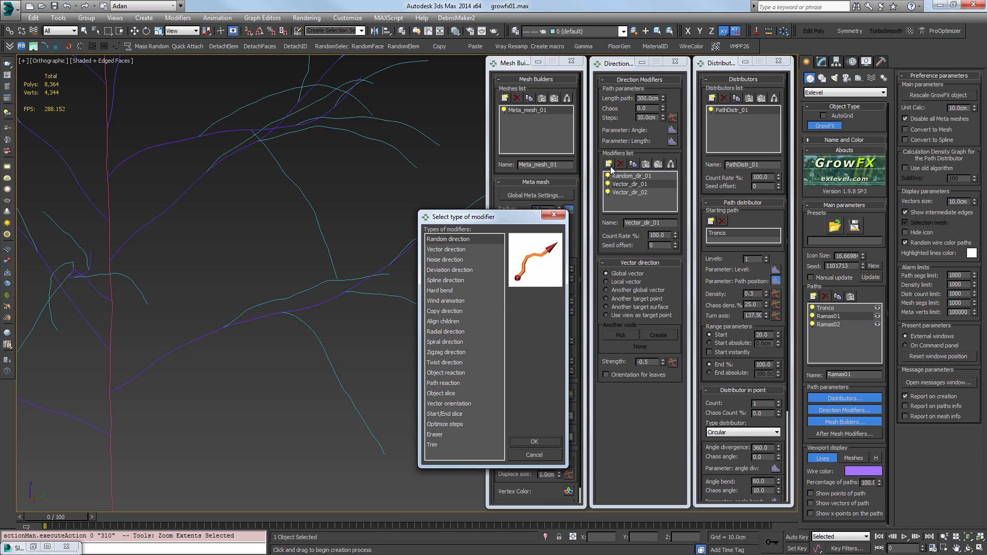
{"action": "left_click", "coordinate": [451, 270]}
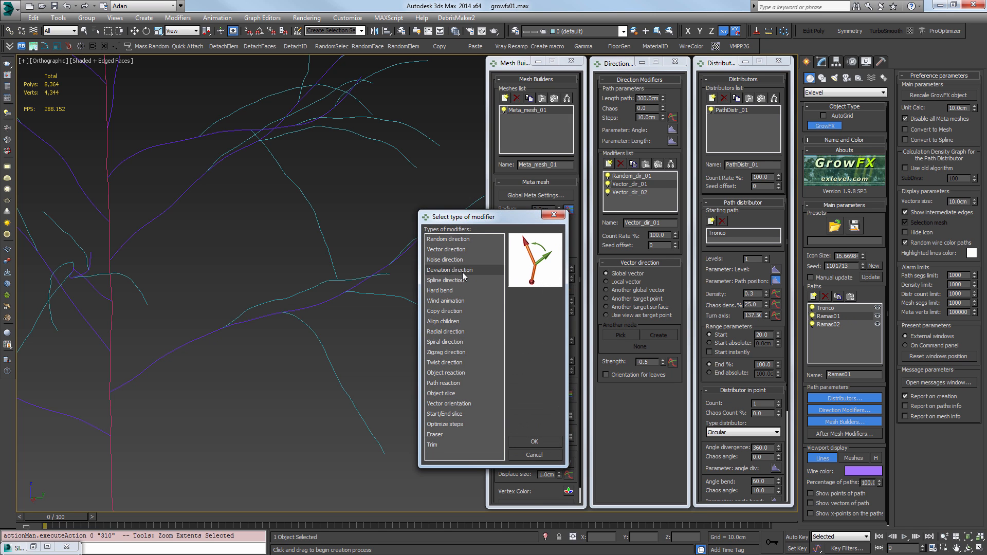
{"action": "double_click", "coordinate": [461, 270]}
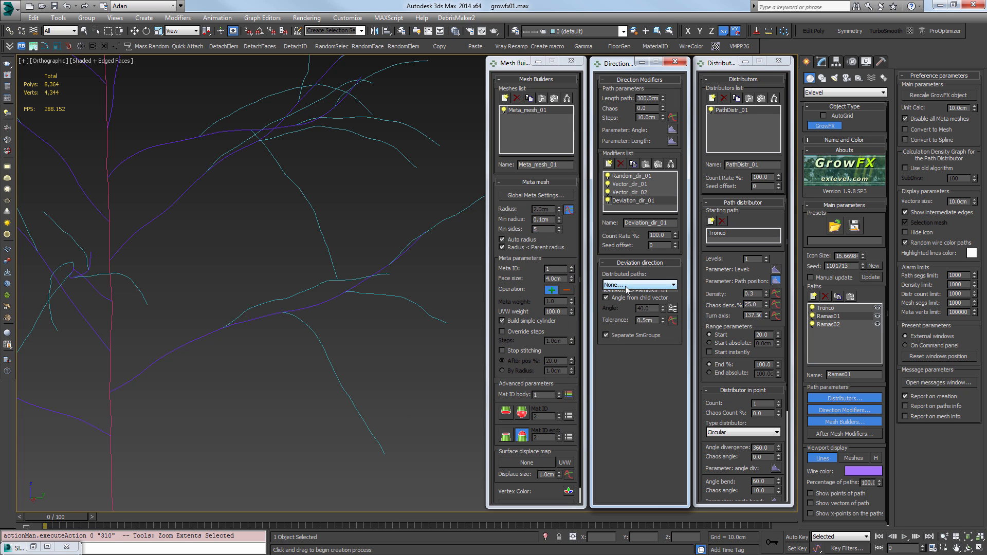
{"action": "left_click", "coordinate": [638, 285]}
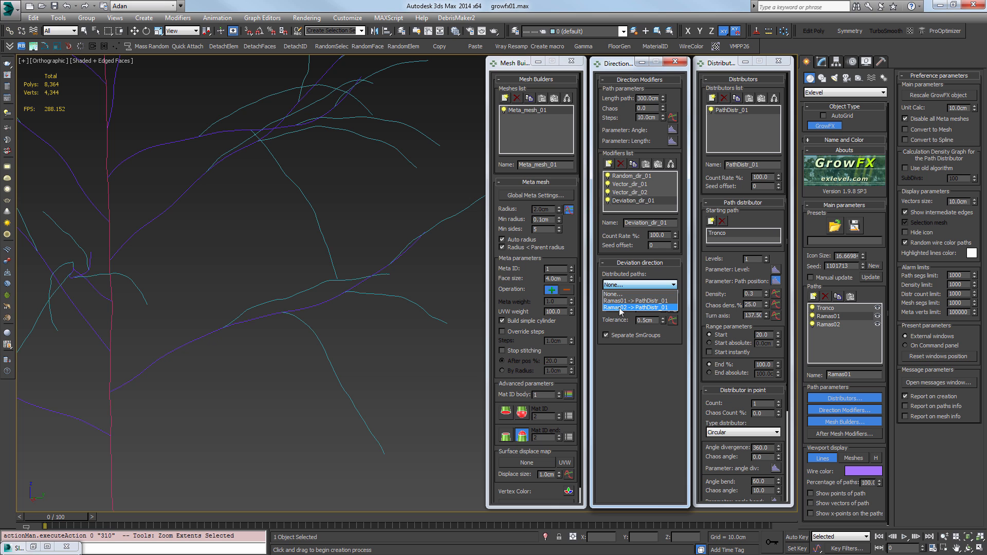
{"action": "left_click", "coordinate": [622, 308]}
Turn off the angle from child vector in the deviation modifier and set its angle to 15
{"action": "scroll", "coordinate": [286, 329], "scroll_direction": "up", "scroll_amount": 5}
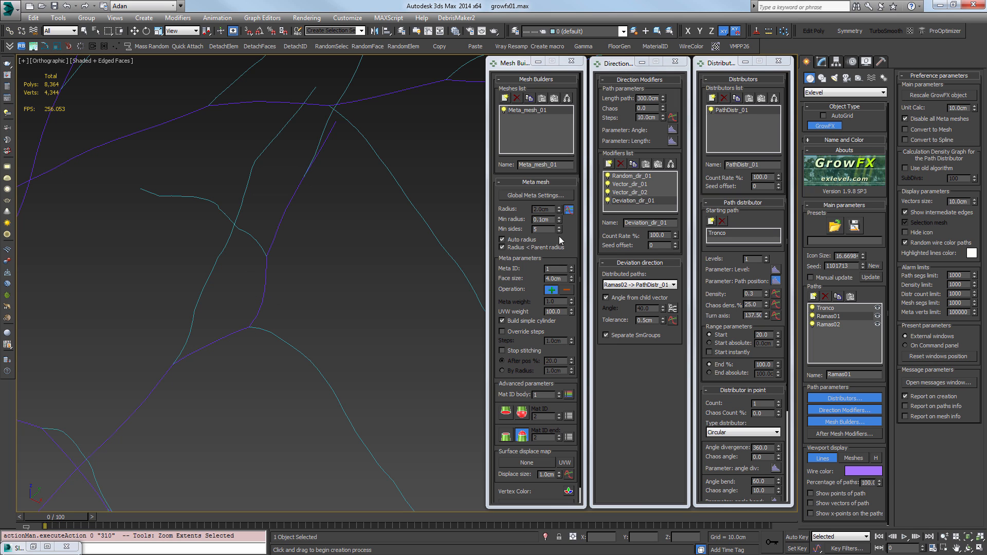
{"action": "left_click", "coordinate": [615, 299]}
{"action": "type", "text": "15"}
{"action": "key", "text": "Return"}
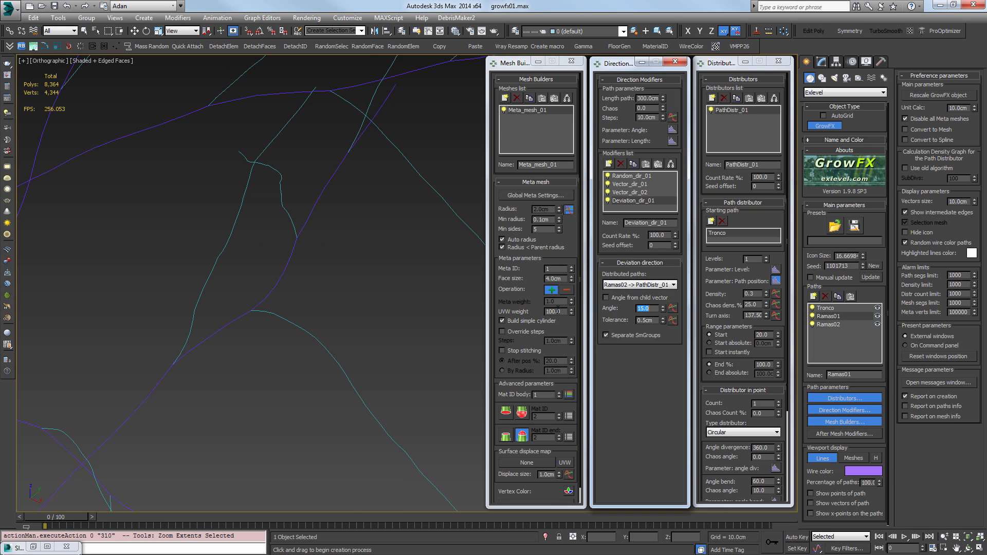
Examine the shape of the branches and the whole tree in the front view
{"action": "scroll", "coordinate": [293, 353], "scroll_direction": "down", "scroll_amount": 5}
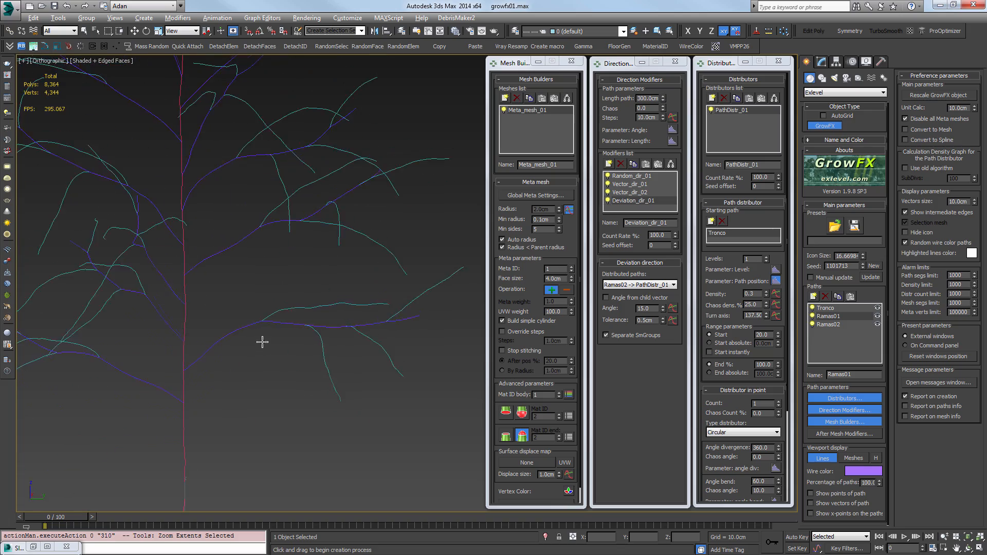
{"action": "middle_click_drag", "start_coordinate": [321, 350], "coordinate": [305, 322], "text": "alt"}
{"action": "key", "text": "f"}
{"action": "key", "text": "z"}
{"action": "scroll", "coordinate": [395, 308], "scroll_direction": "down", "scroll_amount": 4}
{"action": "scroll", "coordinate": [301, 323], "scroll_direction": "up", "scroll_amount": 5}
{"action": "middle_click_drag", "start_coordinate": [394, 309], "coordinate": [325, 252]}
{"action": "scroll", "coordinate": [328, 287], "scroll_direction": "down", "scroll_amount": 3}
{"action": "scroll", "coordinate": [339, 282], "scroll_direction": "up", "scroll_amount": 3}
{"action": "middle_click_drag", "start_coordinate": [343, 285], "coordinate": [342, 319]}
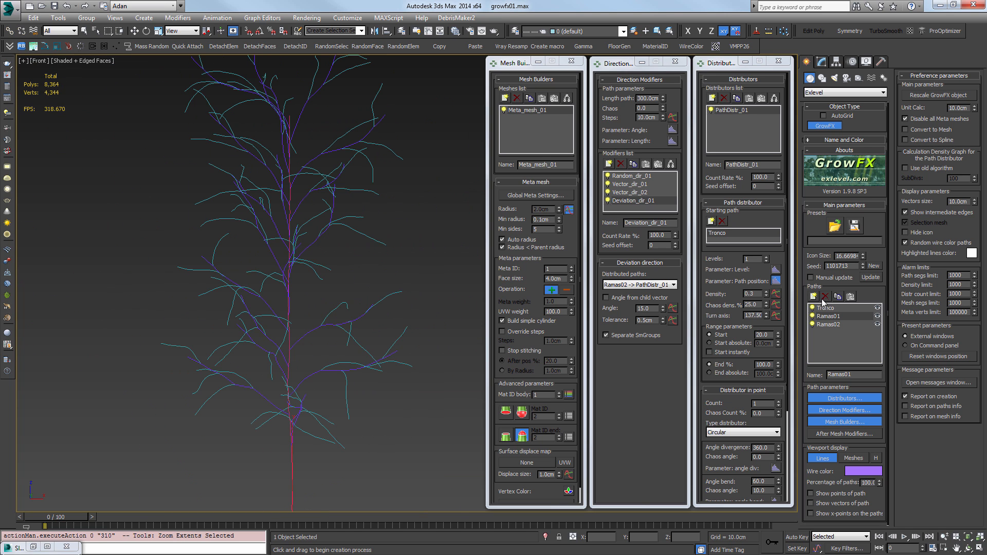
{"action": "scroll", "coordinate": [287, 204], "scroll_direction": "down", "scroll_amount": 2}
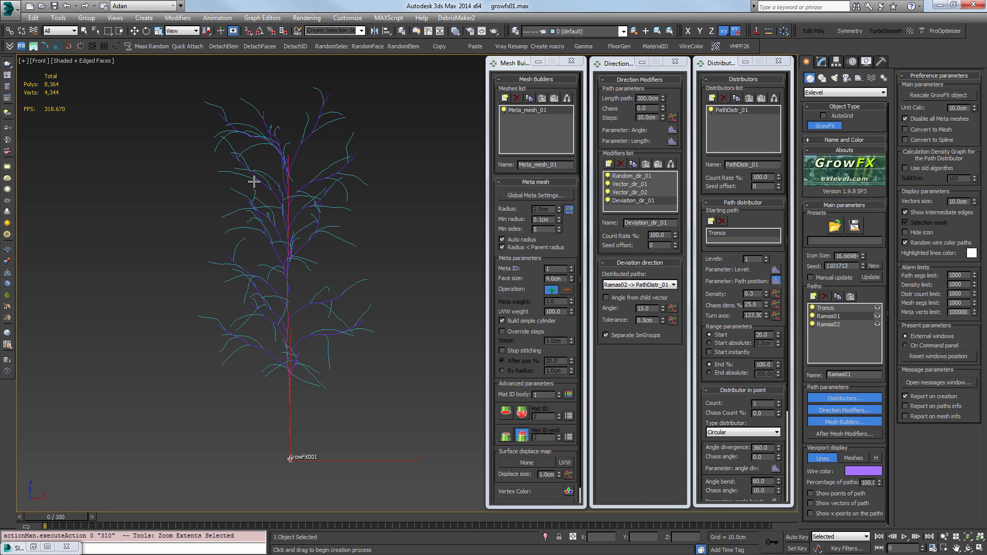
Make the path position parameter of the Ramas01 distributor also affect the Ramas01 Length
{"action": "left_click", "coordinate": [777, 282]}
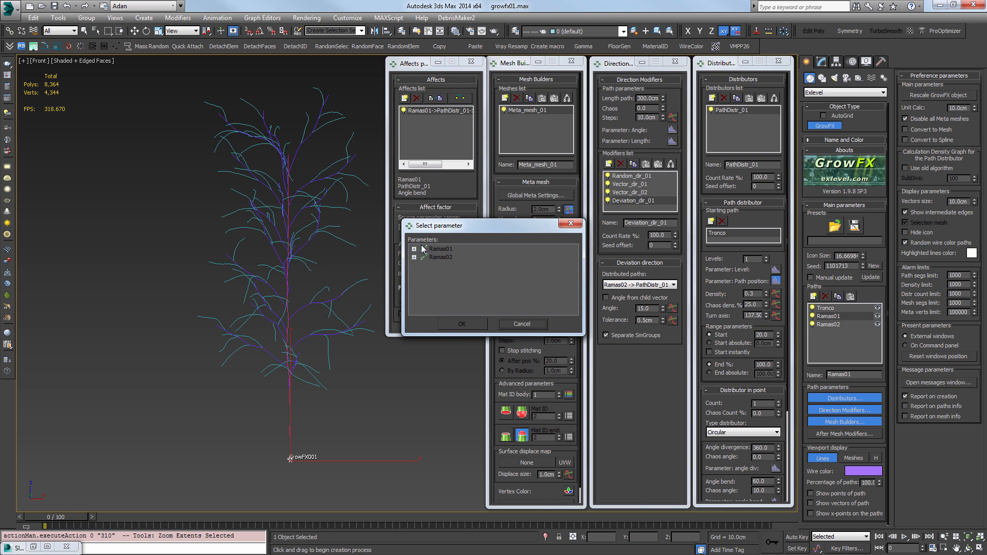
{"action": "left_click", "coordinate": [423, 249]}
{"action": "left_click", "coordinate": [414, 250]}
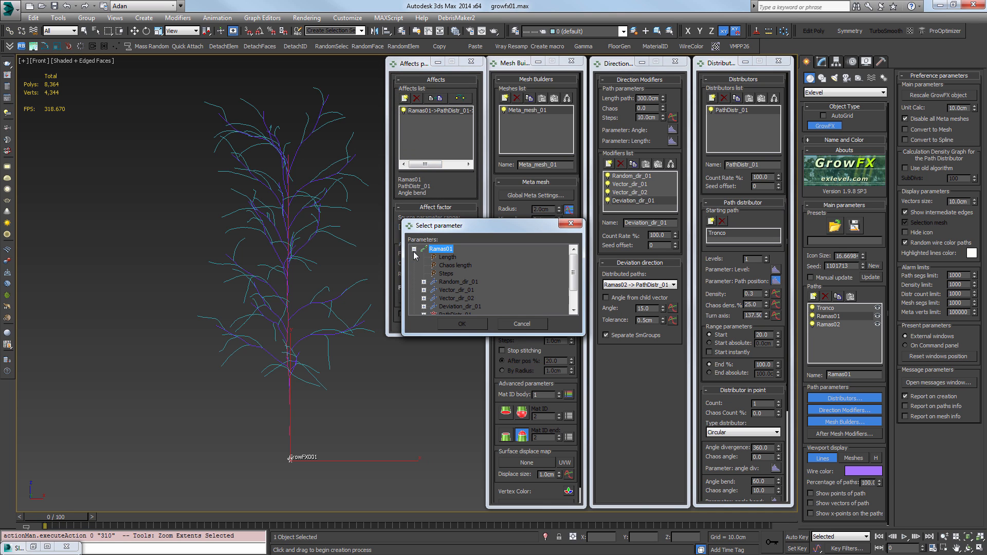
{"action": "left_click", "coordinate": [451, 257]}
{"action": "double_click", "coordinate": [451, 257]}
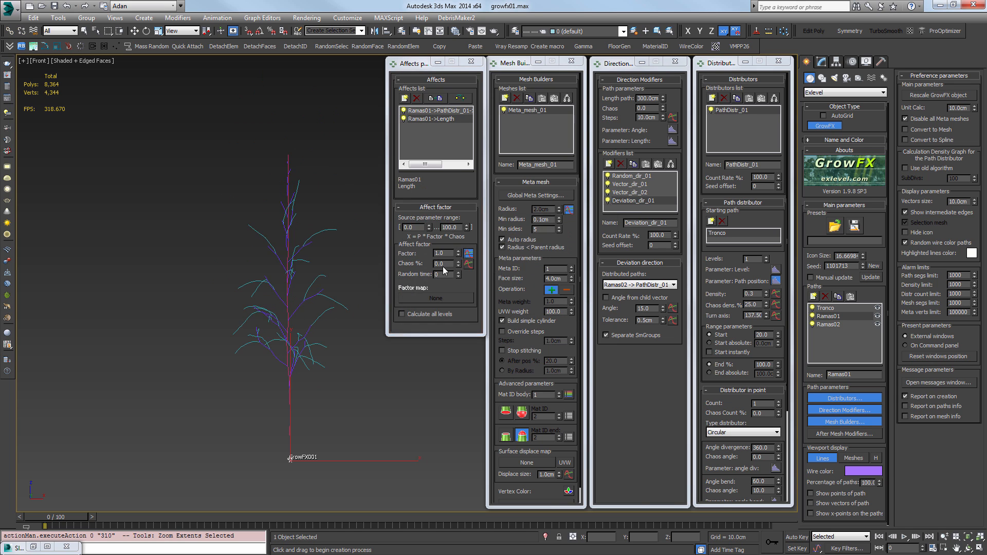
In the Ramas01 length affect factor graph, try an end value of 0.3 and settle on 0.5
{"action": "left_click", "coordinate": [469, 253]}
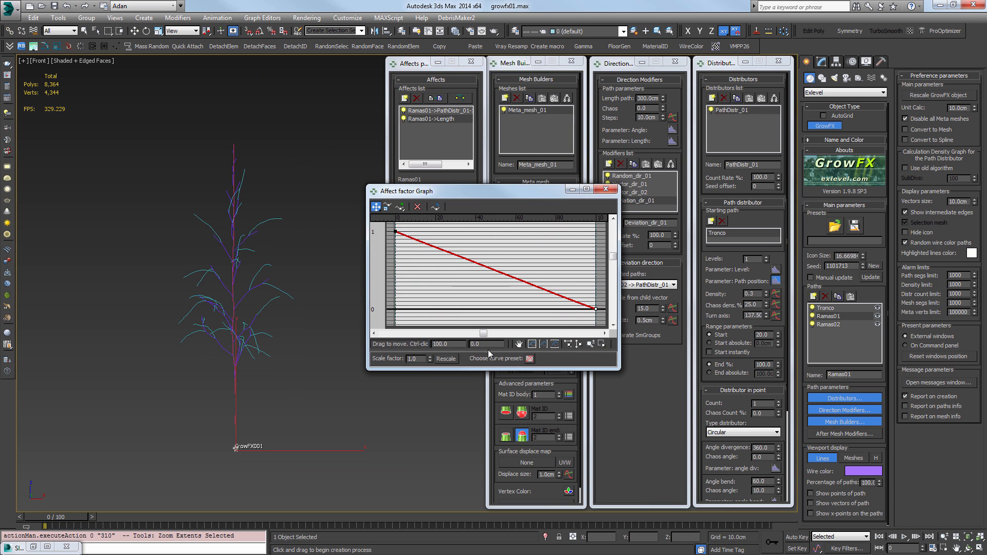
{"action": "type", "text": "0.3"}
{"action": "key", "text": "Return"}
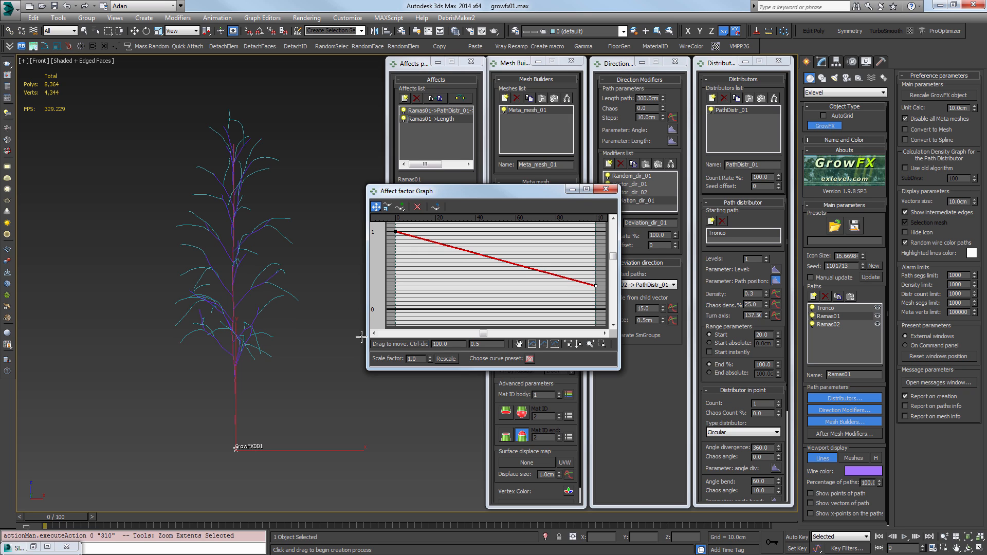
{"action": "type", "text": "0.5"}
{"action": "key", "text": "Return"}
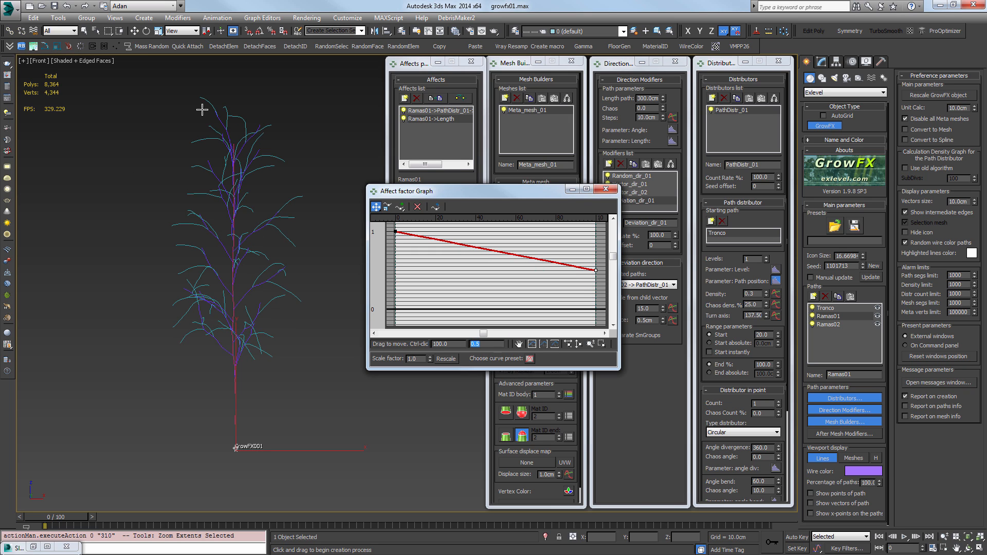
Try a start value of 1.5 in the Ramas01 length factor graph, settle on 1.2, and close the graph
{"action": "left_click", "coordinate": [395, 231]}
{"action": "left_click", "coordinate": [488, 344]}
{"action": "type", "text": "5"}
{"action": "key", "text": "Return"}
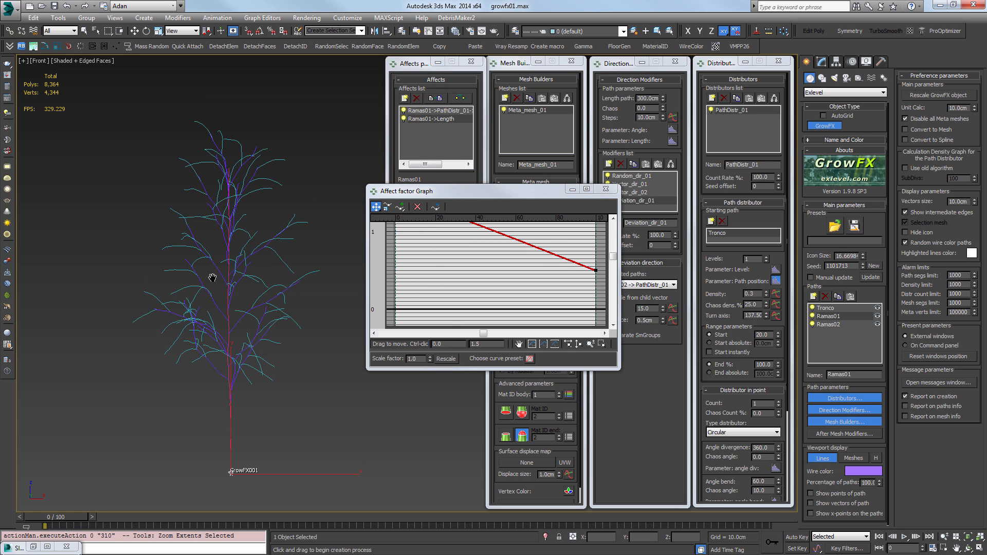
{"action": "left_click", "coordinate": [488, 344]}
{"action": "key", "text": "Return"}
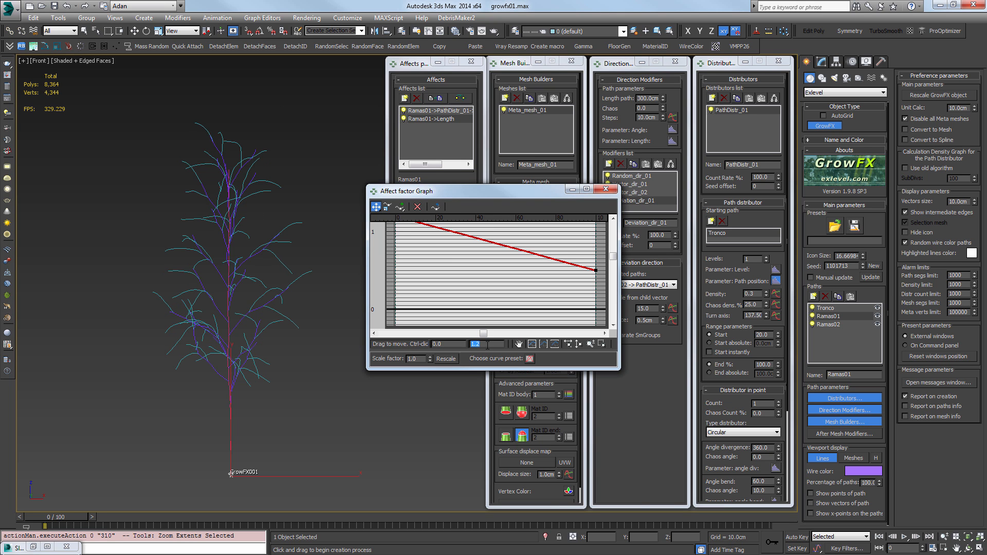
{"action": "mouse_move", "coordinate": [316, 287]}
{"action": "middle_mouse_down", "text": "alt"}
{"action": "mouse_move", "coordinate": [262, 309]}
{"action": "mouse_move", "coordinate": [136, 295]}
{"action": "mouse_move", "coordinate": [302, 294]}
{"action": "middle_mouse_up", "text": "alt"}
{"action": "key", "text": "f"}
{"action": "left_click", "coordinate": [606, 190]}
Create a new path in the GrowFX object and name it Ramas03
{"action": "scroll", "coordinate": [236, 335], "scroll_direction": "down", "scroll_amount": 5}
{"action": "middle_click_drag", "start_coordinate": [189, 375], "coordinate": [188, 320]}
{"action": "key", "text": "z"}
{"action": "scroll", "coordinate": [188, 320], "scroll_direction": "down", "scroll_amount": 2}
{"action": "scroll", "coordinate": [268, 311], "scroll_direction": "up", "scroll_amount": 4}
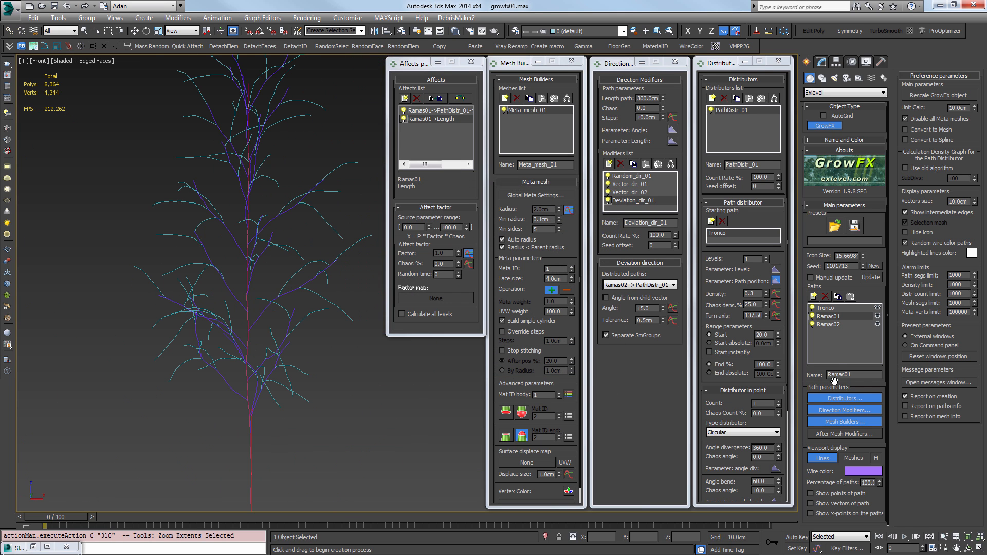
{"action": "left_click", "coordinate": [813, 297]}
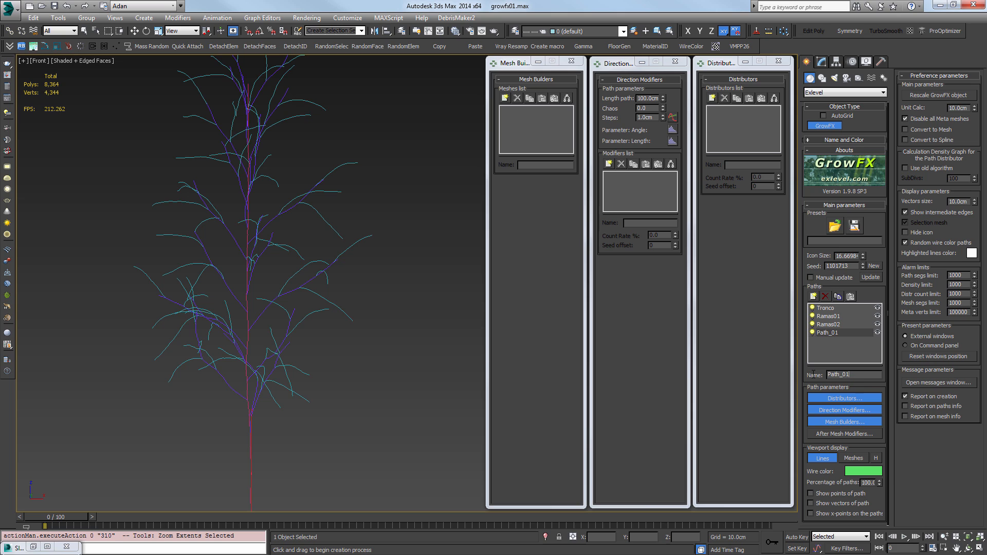
{"action": "left_click_drag", "start_coordinate": [814, 374], "coordinate": [662, 388]}
{"action": "type", "text": "Ramas03"}
Add a Path distributor to Ramas03 and assign Ramas02 as its starting path
{"action": "left_click", "coordinate": [712, 98]}
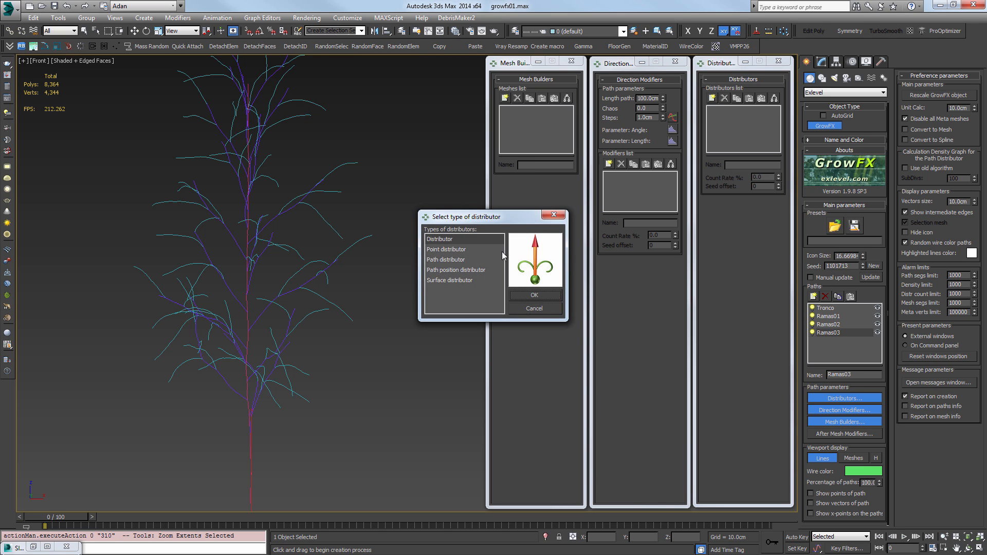
{"action": "left_click", "coordinate": [462, 260]}
{"action": "left_click", "coordinate": [534, 295]}
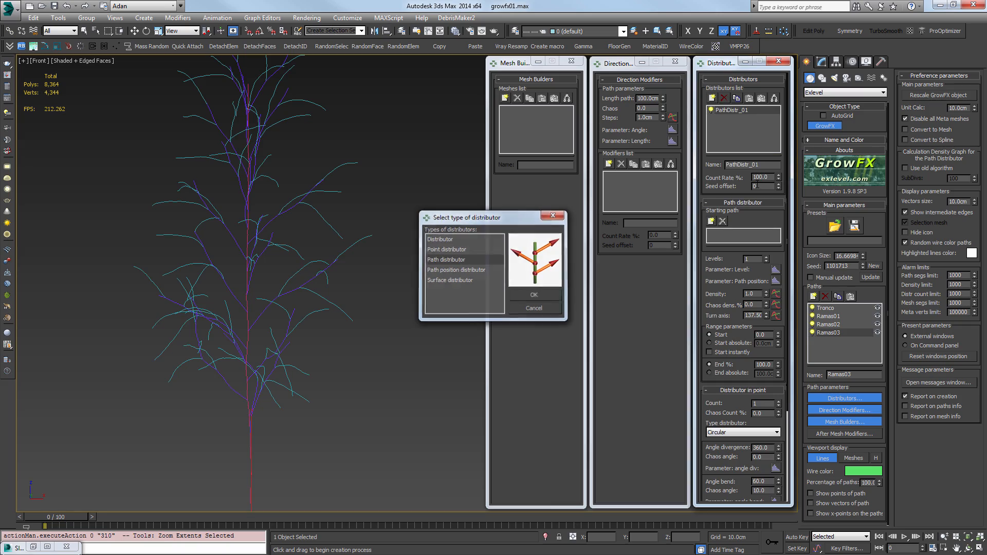
{"action": "left_click", "coordinate": [713, 222]}
{"action": "left_click", "coordinate": [744, 259]}
{"action": "middle_click_drag", "start_coordinate": [257, 291], "coordinate": [327, 304], "text": "alt"}
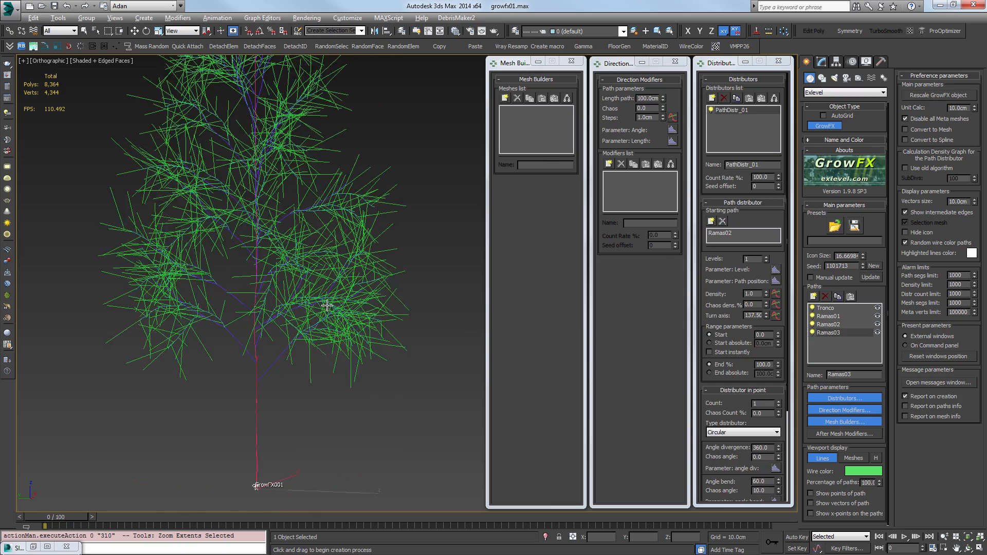
Set the Ramas03 path length to 50 cm and its distributor density to 0.18
{"action": "scroll", "coordinate": [331, 359], "scroll_direction": "up", "scroll_amount": 4}
{"action": "left_click_drag", "start_coordinate": [659, 99], "coordinate": [566, 100]}
{"action": "type", "text": "50"}
{"action": "key", "text": "Return"}
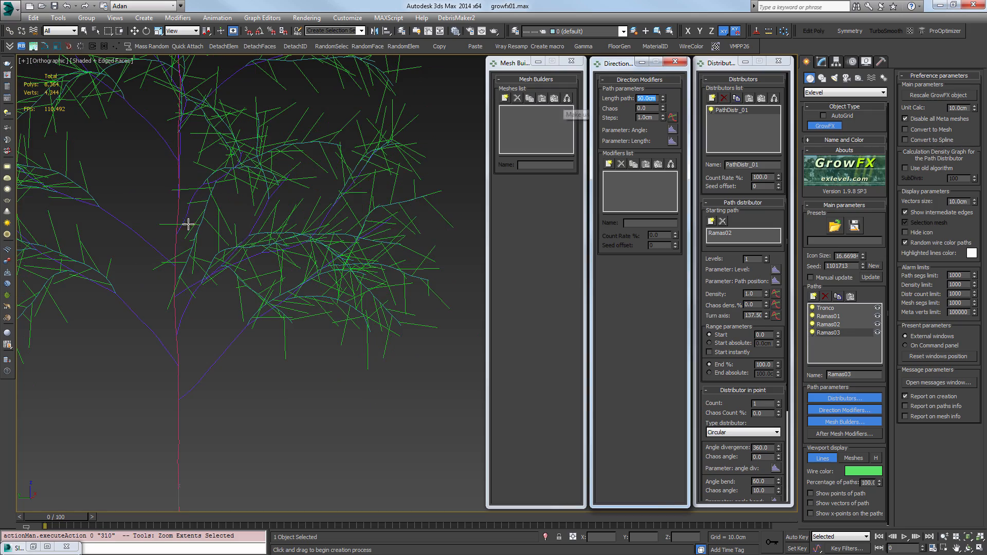
{"action": "middle_click_drag", "start_coordinate": [188, 225], "coordinate": [731, 274], "text": "alt"}
{"action": "left_click_drag", "start_coordinate": [766, 294], "coordinate": [764, 334]}
{"action": "mouse_move", "coordinate": [360, 251]}
{"action": "middle_mouse_down", "text": "alt"}
{"action": "mouse_move", "coordinate": [452, 242]}
{"action": "mouse_move", "coordinate": [450, 251]}
{"action": "mouse_move", "coordinate": [352, 245]}
{"action": "middle_mouse_up", "text": "alt"}
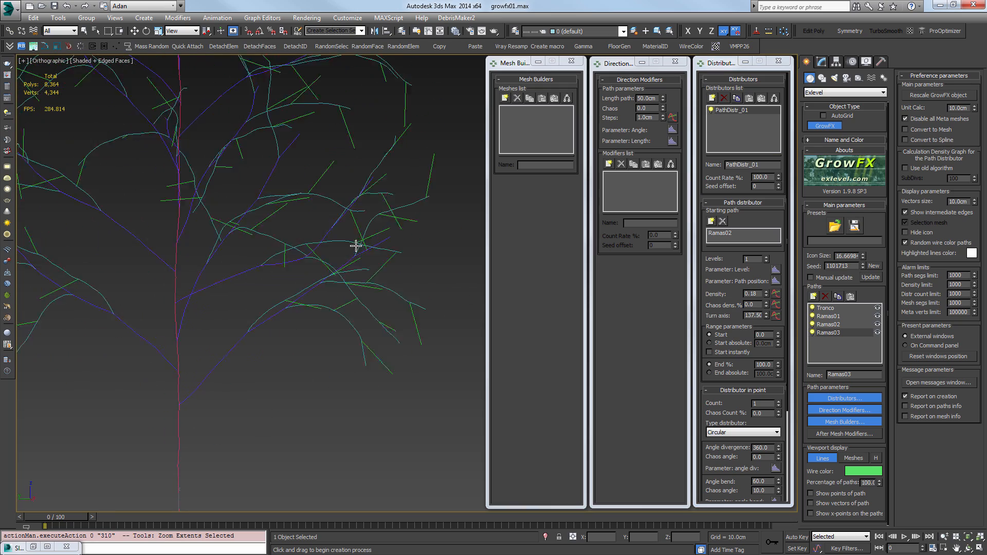
Adjust the angle bend of the Ramas03 distributor, settling on 35
{"action": "left_click_drag", "start_coordinate": [769, 481], "coordinate": [661, 470]}
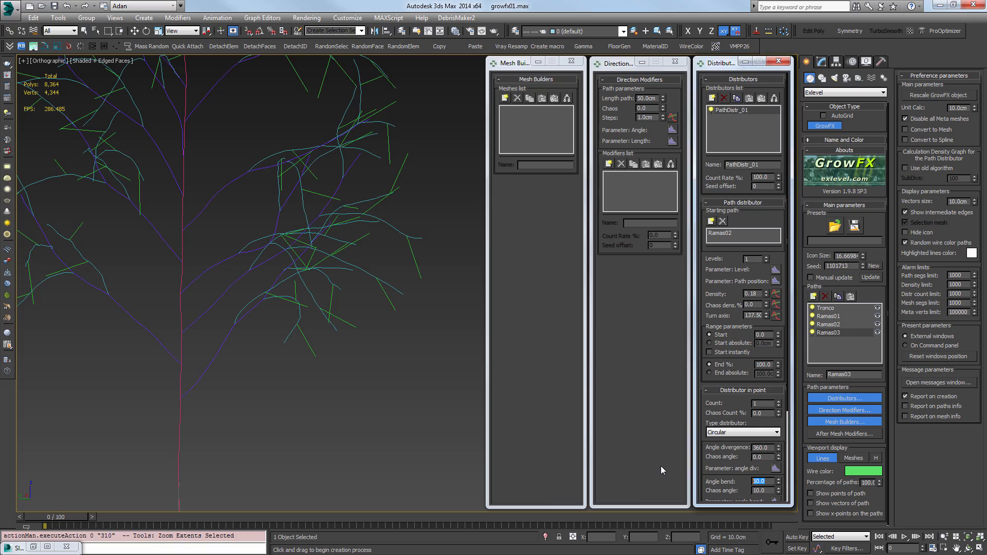
{"action": "type", "text": "."}
{"action": "middle_click_drag", "start_coordinate": [335, 333], "coordinate": [515, 400], "text": "alt"}
{"action": "left_click_drag", "start_coordinate": [767, 482], "coordinate": [639, 477]}
{"action": "type", "text": "35"}
{"action": "key", "text": "Return"}
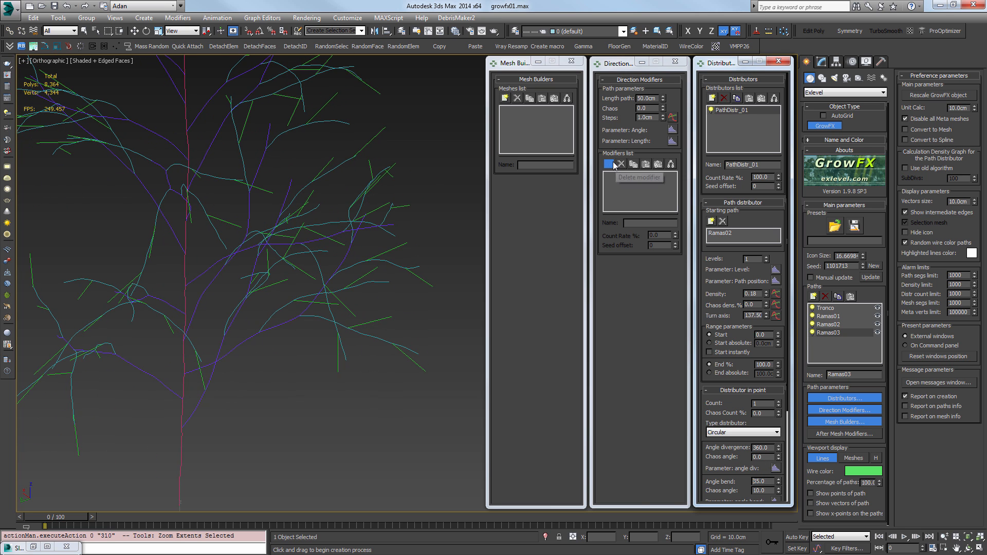
Add a random direction modifier and a vector direction modifier to the Ramas03 path
{"action": "left_click", "coordinate": [608, 163]}
{"action": "double_click", "coordinate": [461, 240]}
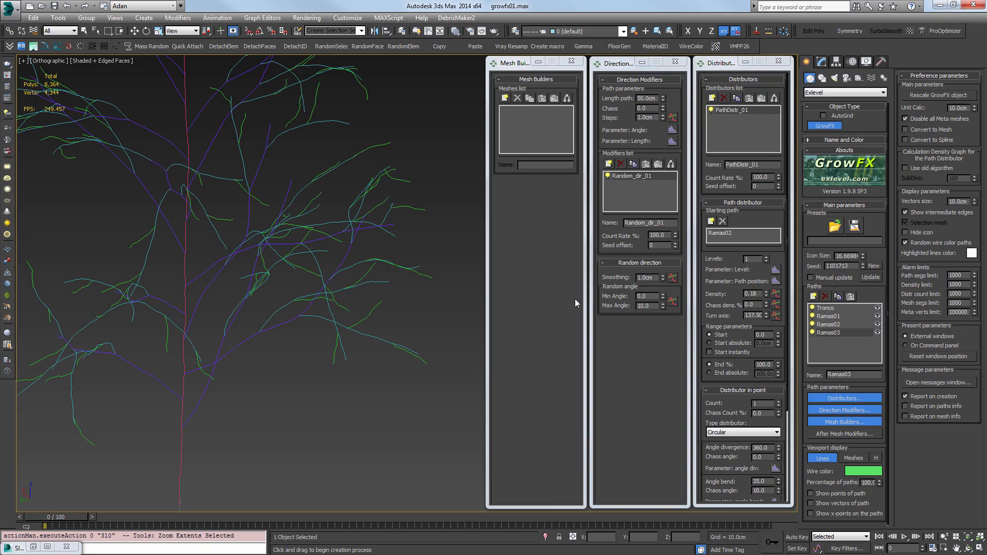
{"action": "middle_click_drag", "start_coordinate": [442, 294], "coordinate": [438, 263], "text": "alt"}
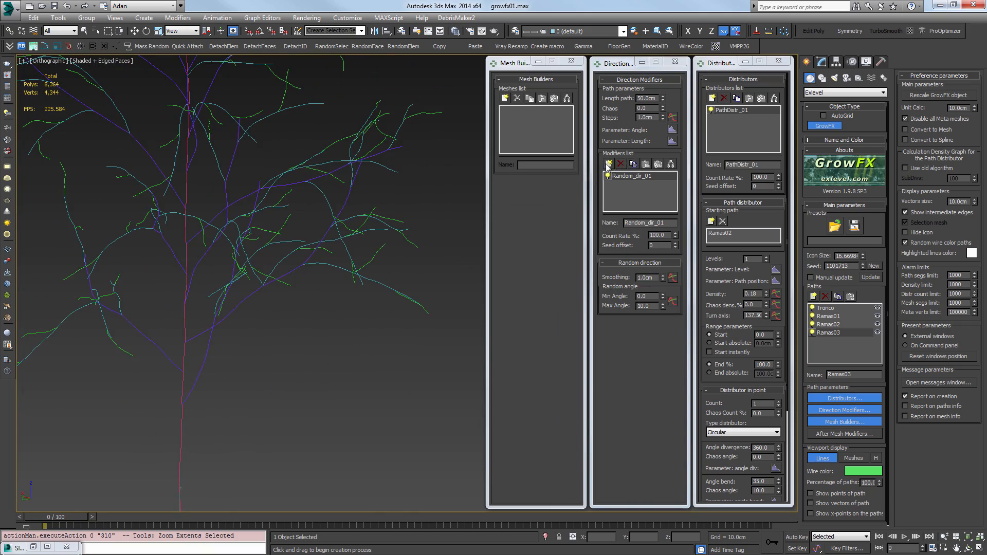
{"action": "left_click", "coordinate": [608, 164]}
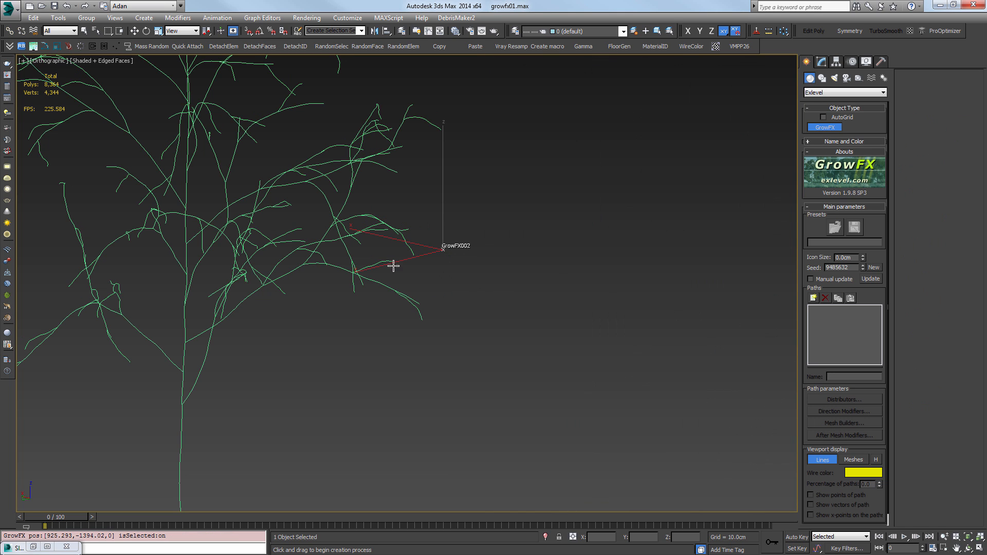
Leave object creation, reselect the GrowFX001 tree and return to editing its Ramas03 path
{"action": "scroll", "coordinate": [392, 270], "scroll_direction": "down", "scroll_amount": 3}
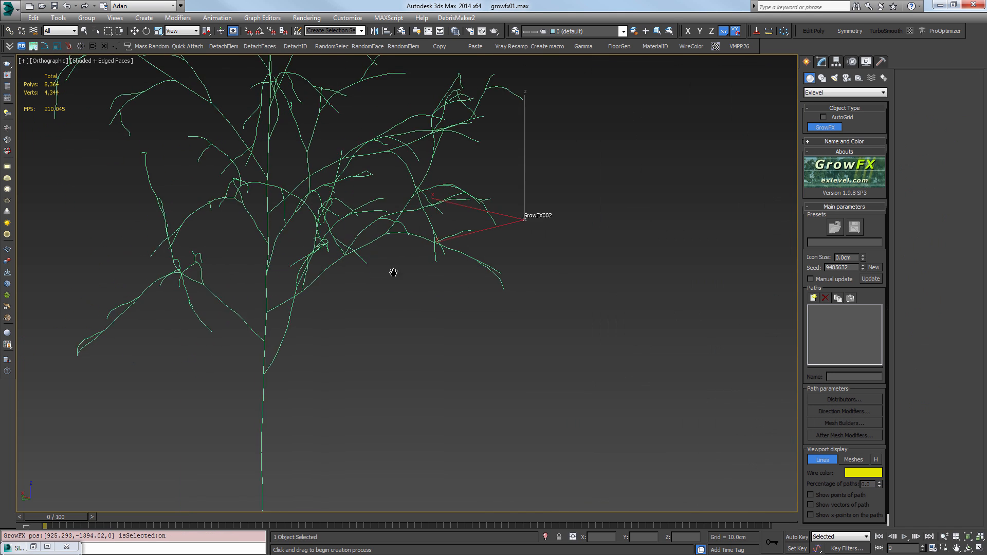
{"action": "right_click", "coordinate": [420, 303]}
{"action": "left_click", "coordinate": [427, 294]}
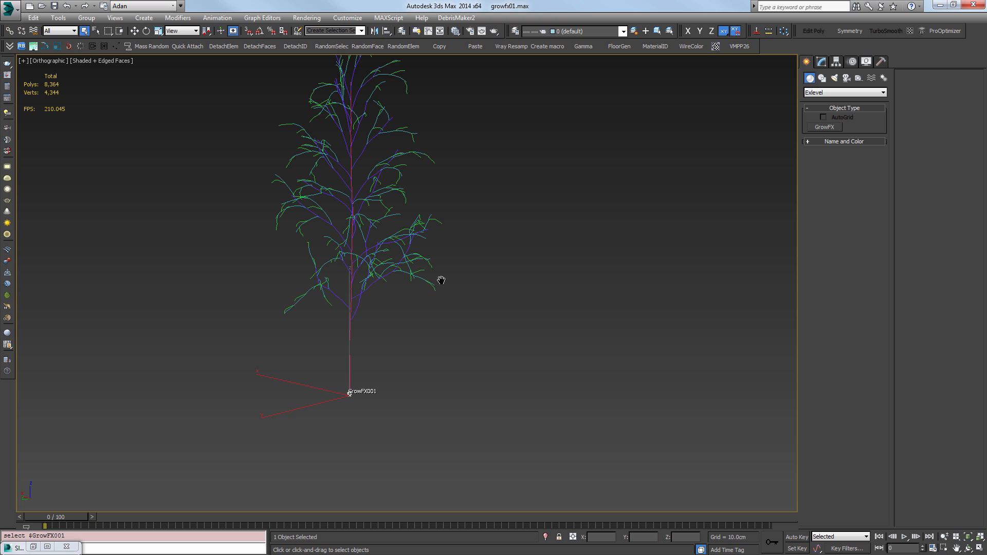
{"action": "scroll", "coordinate": [441, 280], "scroll_direction": "up", "scroll_amount": 4}
{"action": "left_click", "coordinate": [238, 307]}
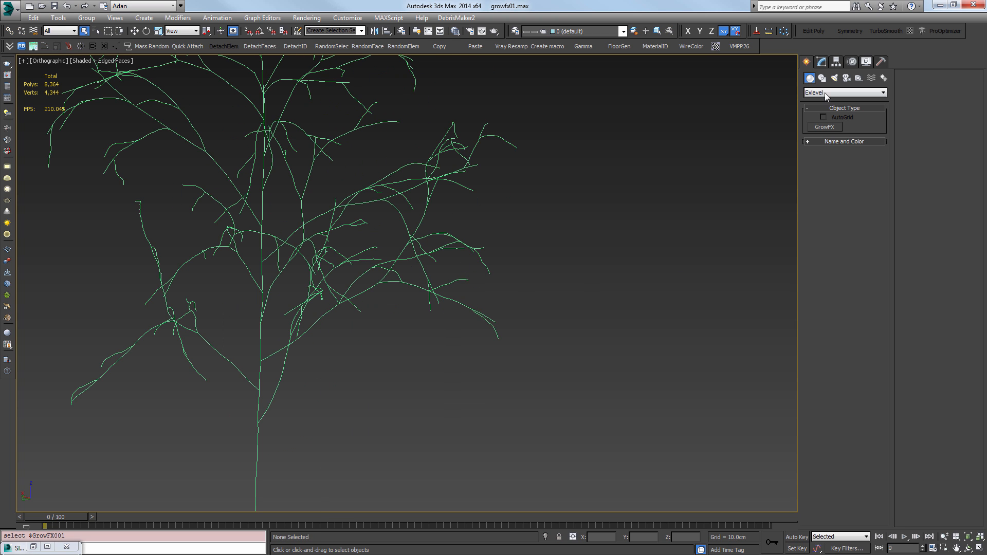
{"action": "scroll", "coordinate": [402, 440], "scroll_direction": "down", "scroll_amount": 7}
{"action": "left_click", "coordinate": [419, 366]}
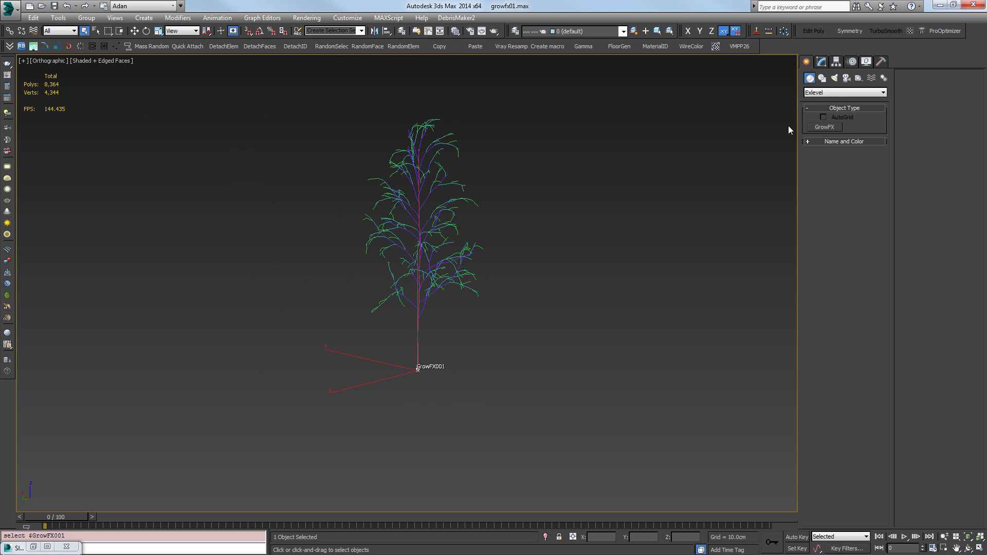
{"action": "left_click", "coordinate": [823, 63]}
{"action": "scroll", "coordinate": [330, 308], "scroll_direction": "up", "scroll_amount": 6}
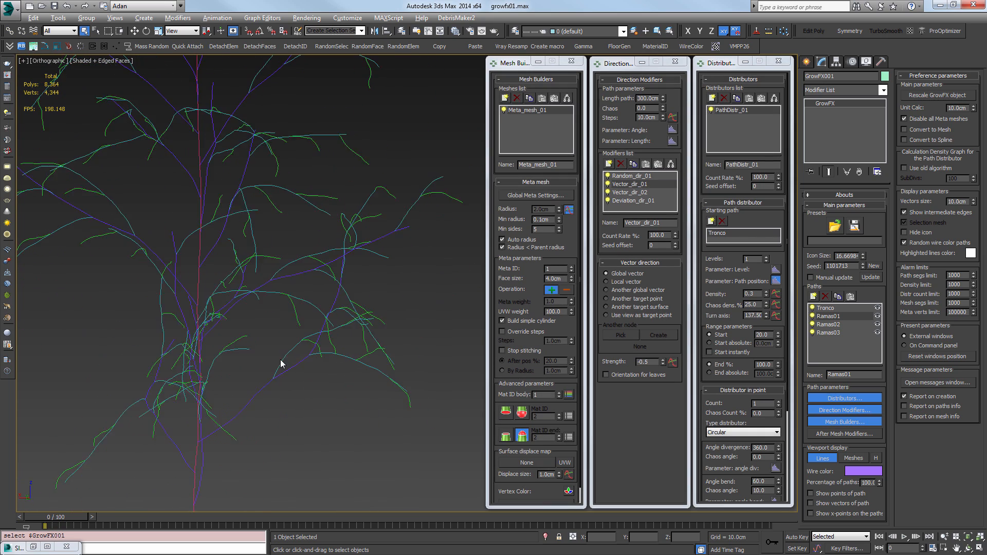
{"action": "middle_click_drag", "start_coordinate": [281, 364], "coordinate": [282, 379], "text": "alt"}
{"action": "left_click", "coordinate": [838, 333]}
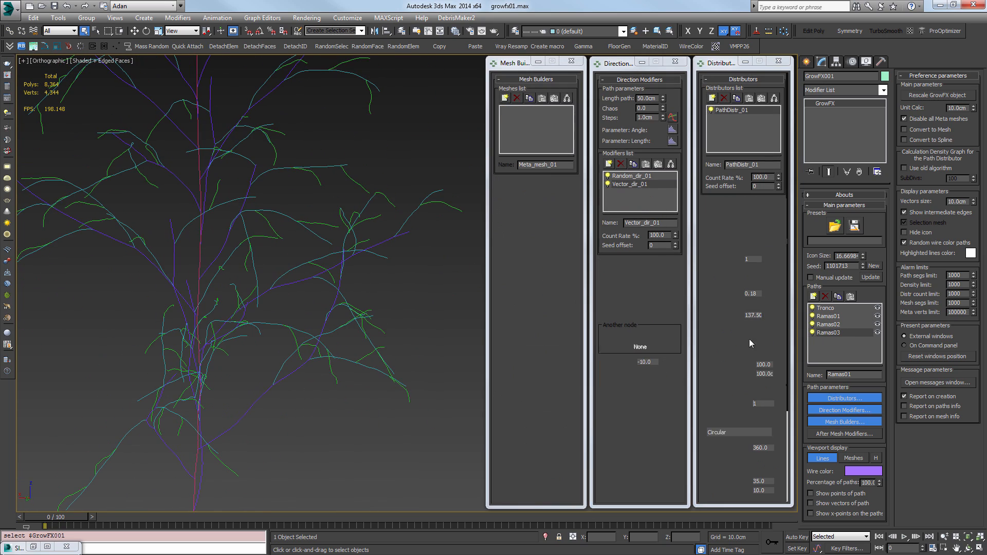
Try a different strength for the vector direction modifier of Ramas03
{"action": "left_click_drag", "start_coordinate": [662, 362], "coordinate": [658, 391]}
{"action": "right_click", "coordinate": [658, 391]}
{"action": "scroll", "coordinate": [360, 331], "scroll_direction": "down", "scroll_amount": 3}
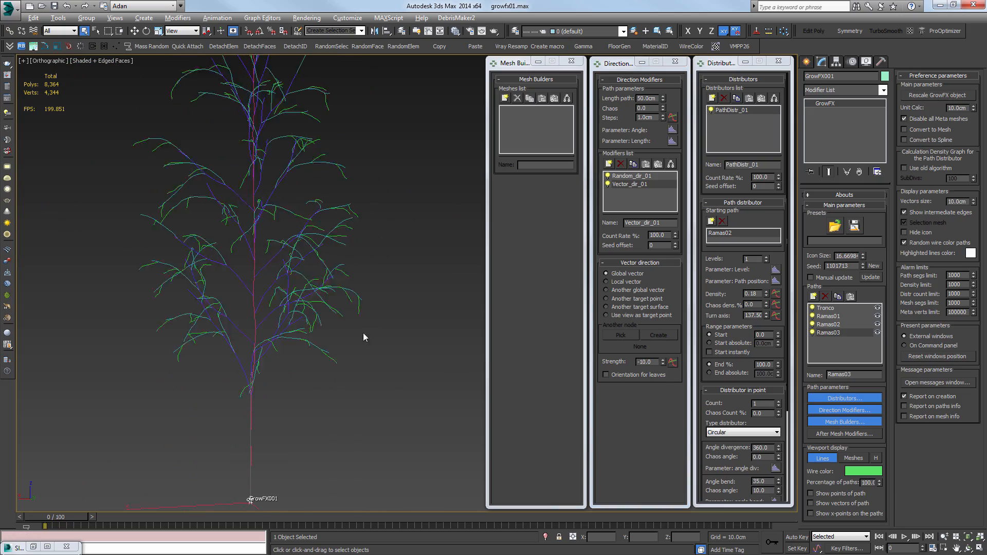
{"action": "middle_click_drag", "start_coordinate": [363, 332], "coordinate": [409, 325], "text": "alt"}
{"action": "scroll", "coordinate": [313, 368], "scroll_direction": "up", "scroll_amount": 5}
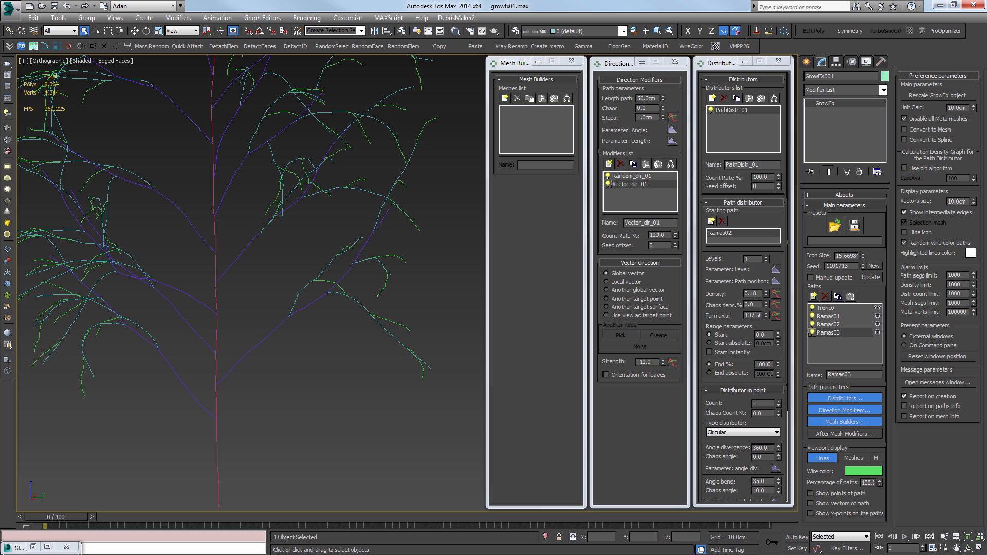
Set the density of the Ramas03 path distributor to 0.25
{"action": "double_click", "coordinate": [751, 294]}
{"action": "type", "text": "0.25"}
{"action": "key", "text": "Return"}
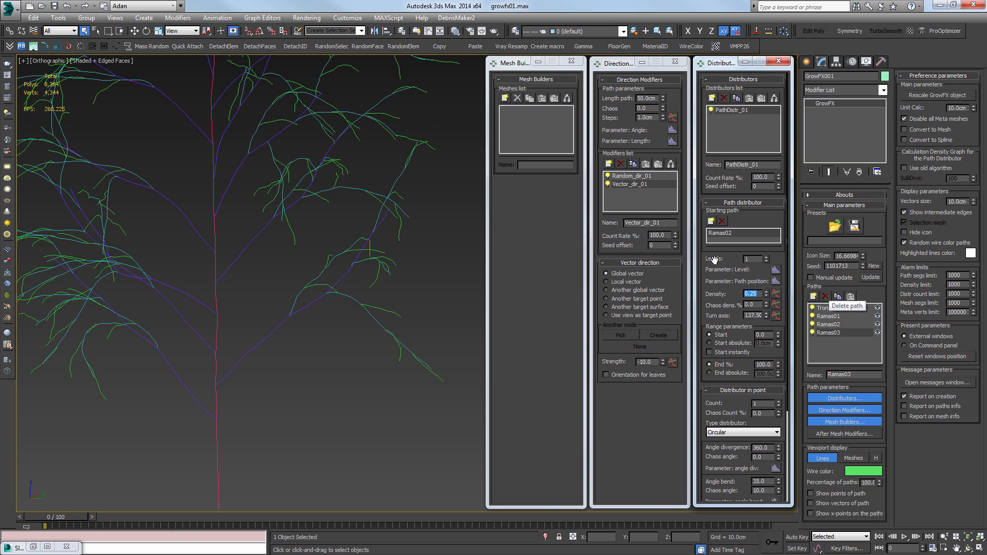
{"action": "middle_click_drag", "start_coordinate": [295, 260], "coordinate": [390, 328], "text": "alt"}
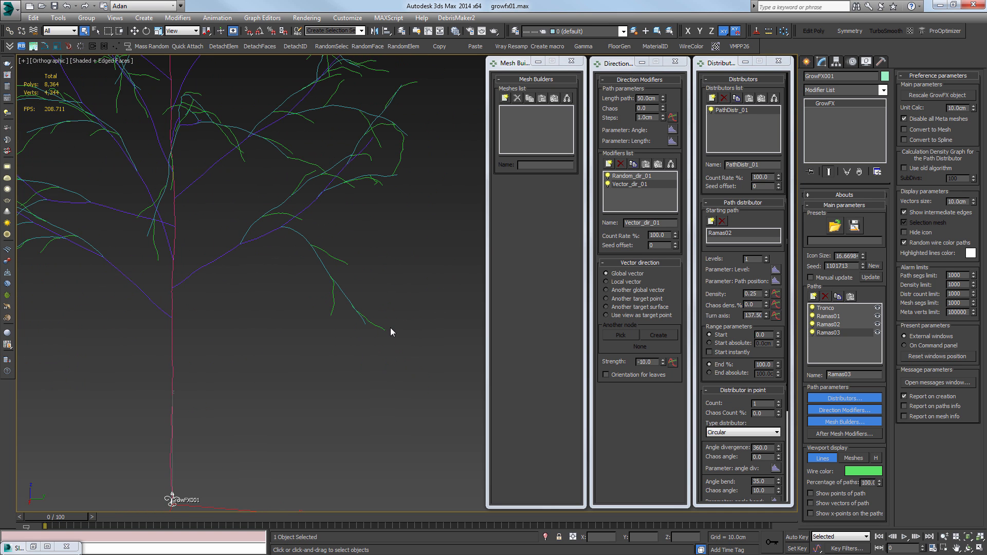
Make the path position parameter of the Ramas03 distributor affect the Ramas03 Length
{"action": "left_click", "coordinate": [776, 281]}
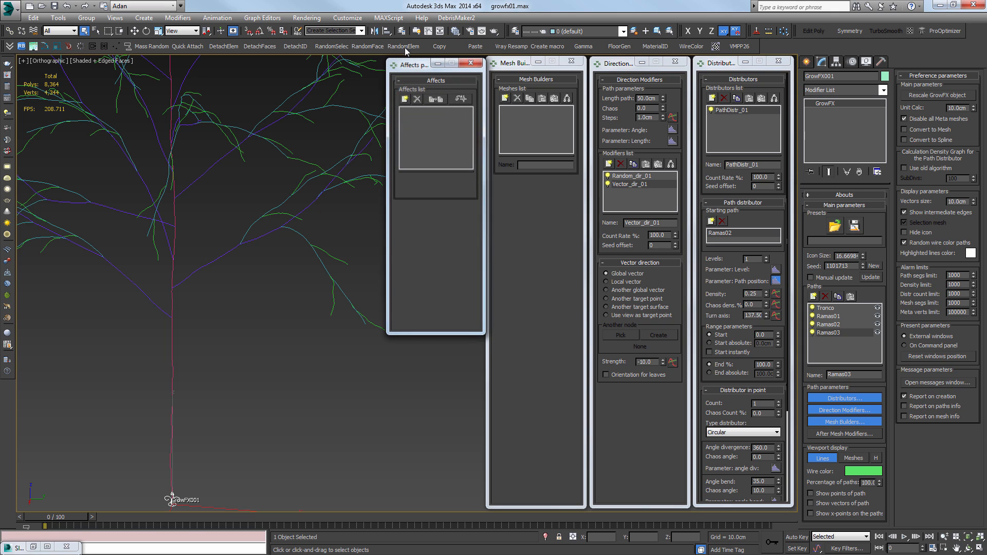
{"action": "left_click", "coordinate": [405, 98]}
{"action": "left_click", "coordinate": [414, 249]}
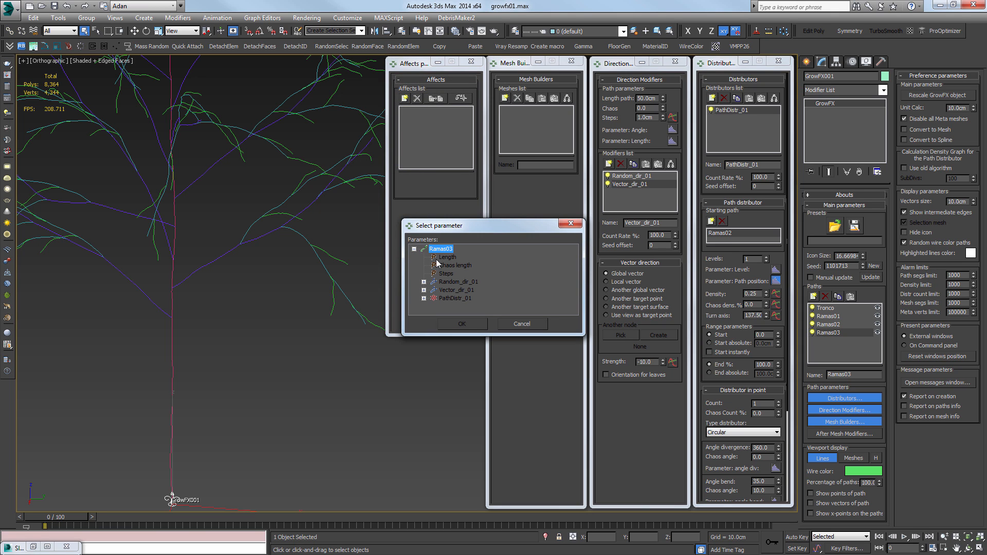
{"action": "left_click", "coordinate": [483, 321]}
{"action": "left_click", "coordinate": [472, 257]}
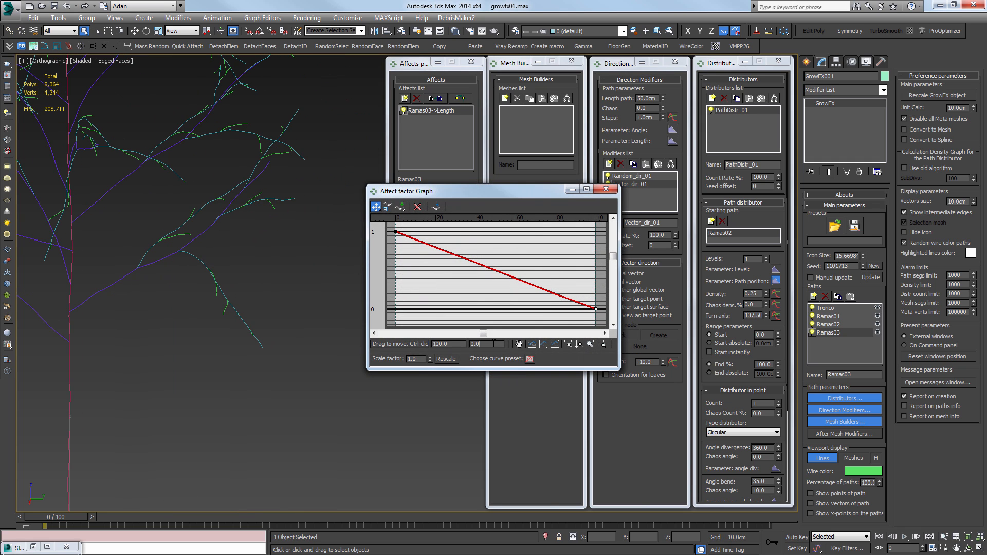
End the Ramas03 length affect factor graph at 0.5, close it, and set the Ramas03 path length to 60 cm
{"action": "key", "text": "BackSpace"}
{"action": "type", "text": "5"}
{"action": "key", "text": "Return"}
{"action": "left_click", "coordinate": [606, 189]}
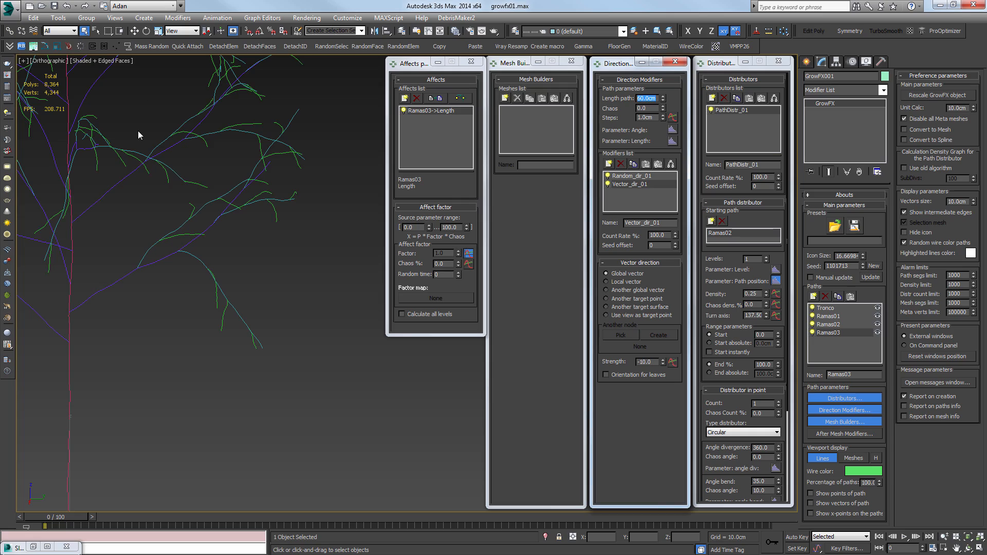
{"action": "scroll", "coordinate": [138, 136], "scroll_direction": "down", "scroll_amount": 5}
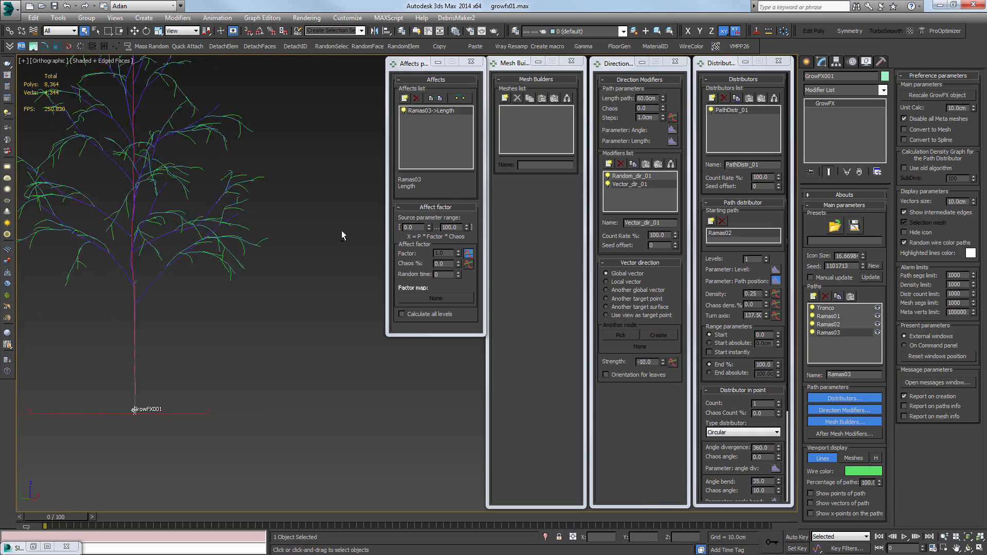
{"action": "middle_click_drag", "start_coordinate": [342, 235], "coordinate": [221, 239], "text": "alt"}
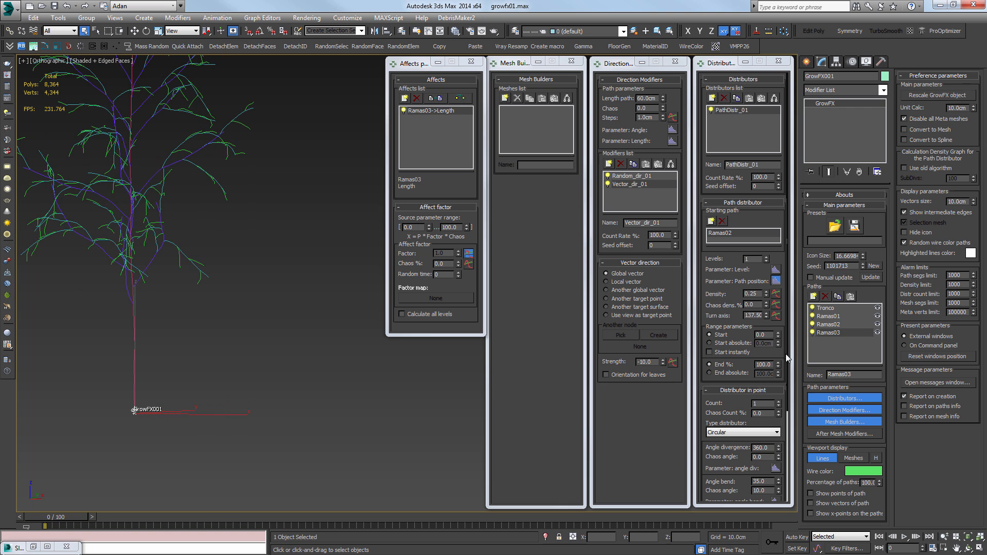
Switch to the Ramas01 path and set the tree's seed to 1101714
{"action": "left_click", "coordinate": [839, 315]}
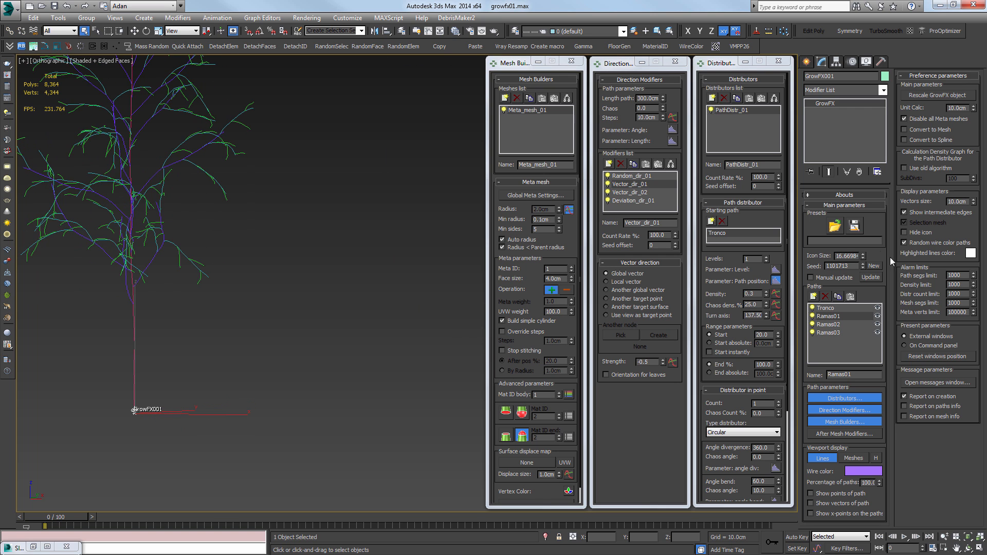
{"action": "left_click", "coordinate": [863, 264]}
{"action": "middle_click_drag", "start_coordinate": [159, 309], "coordinate": [514, 293], "text": "alt"}
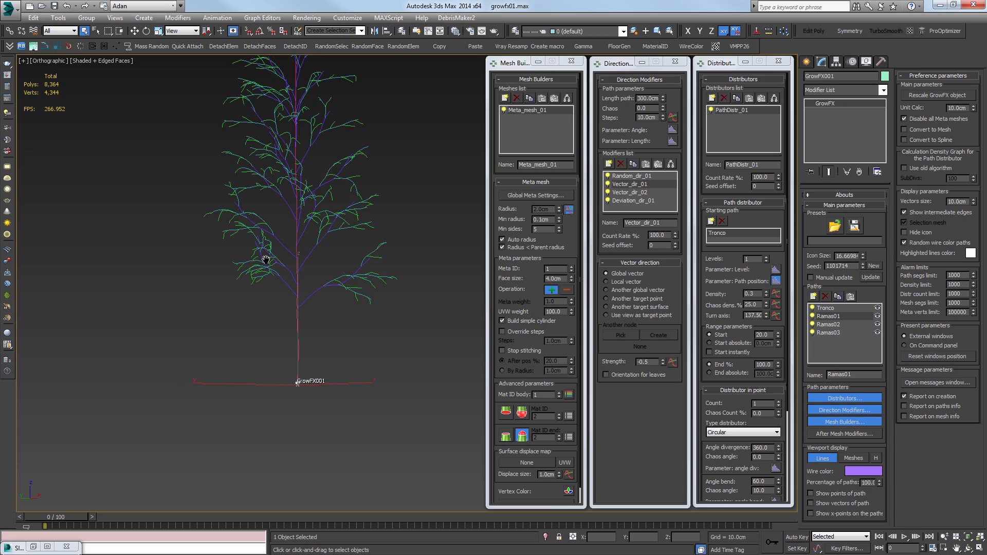
{"action": "middle_click_drag", "start_coordinate": [266, 260], "coordinate": [214, 292], "text": "alt"}
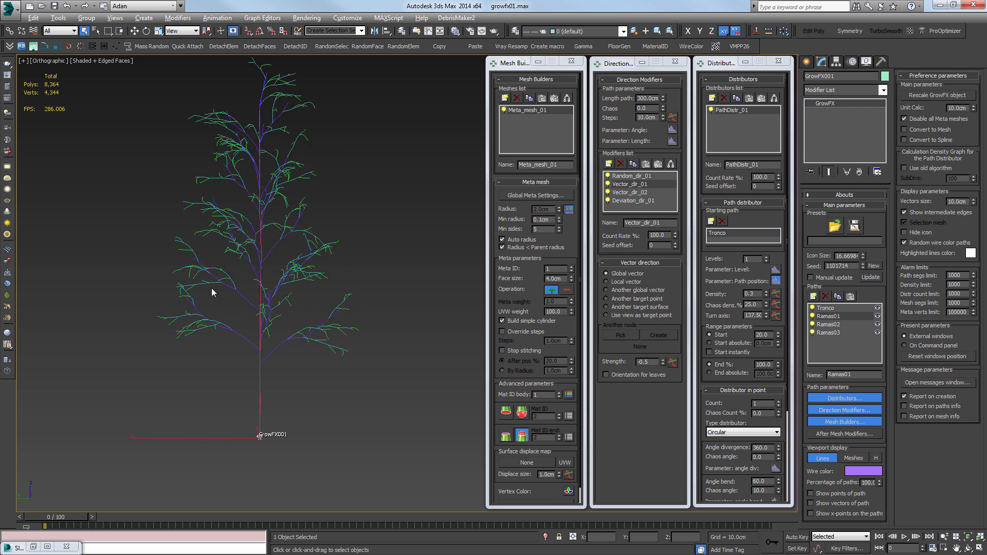
Examine the whole tree and review the Vector_dir_02 and Deviation_dir_01 modifiers of the Ramas01 path
{"action": "key", "text": "f"}
{"action": "scroll", "coordinate": [257, 307], "scroll_direction": "up", "scroll_amount": 5}
{"action": "key", "text": "z"}
{"action": "scroll", "coordinate": [308, 267], "scroll_direction": "up", "scroll_amount": 3}
{"action": "scroll", "coordinate": [338, 282], "scroll_direction": "up", "scroll_amount": 2}
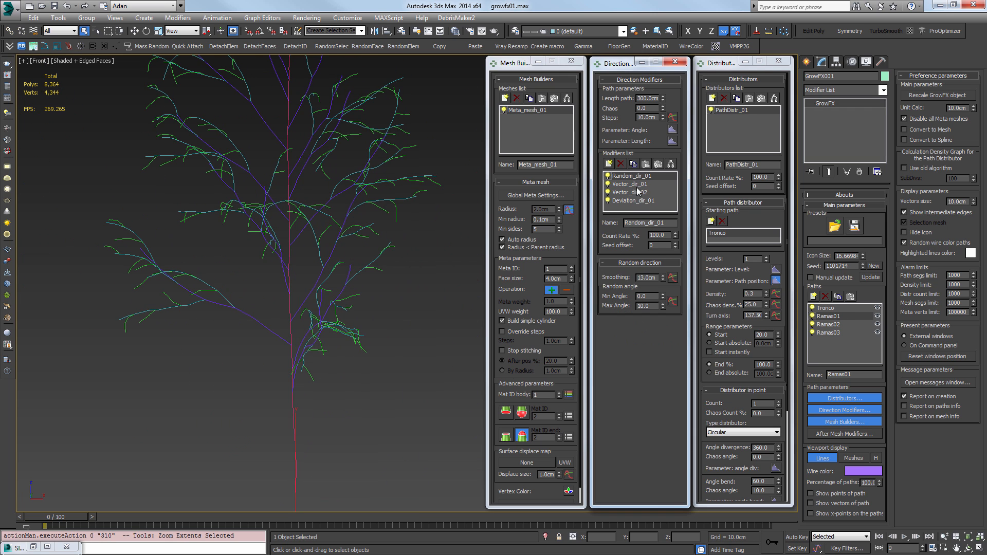
{"action": "left_click", "coordinate": [630, 192]}
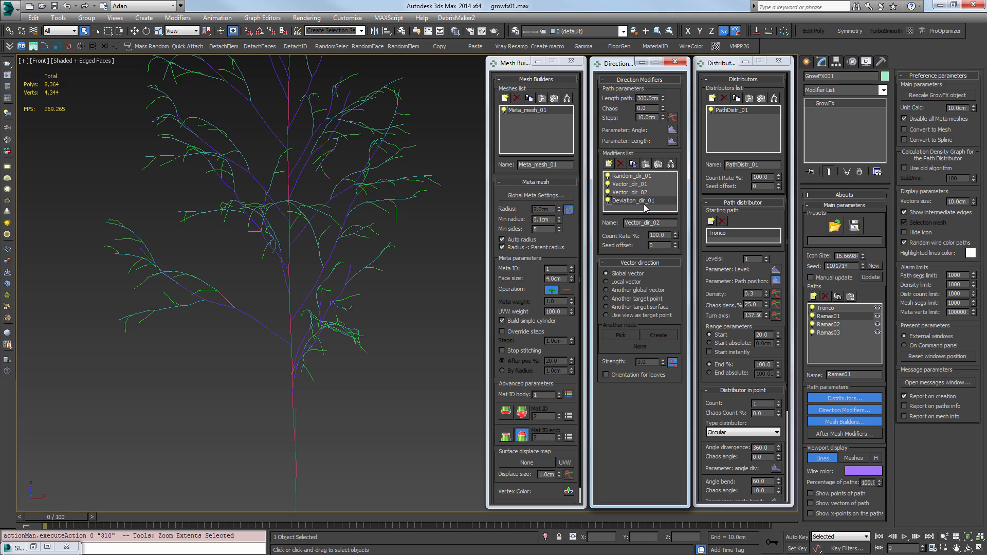
{"action": "left_click", "coordinate": [643, 201]}
{"action": "middle_click_drag", "start_coordinate": [283, 281], "coordinate": [331, 314], "text": "alt"}
{"action": "middle_click_drag", "start_coordinate": [331, 315], "coordinate": [369, 429]}
{"action": "scroll", "coordinate": [385, 334], "scroll_direction": "up", "scroll_amount": 6}
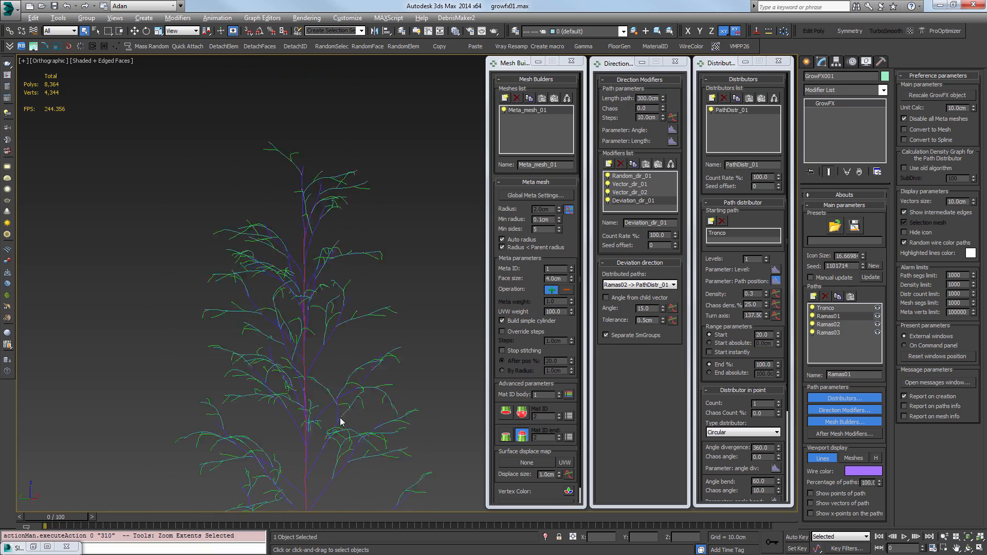
Create a new path in the GrowFX object and name it Tallos
{"action": "left_click", "coordinate": [838, 333]}
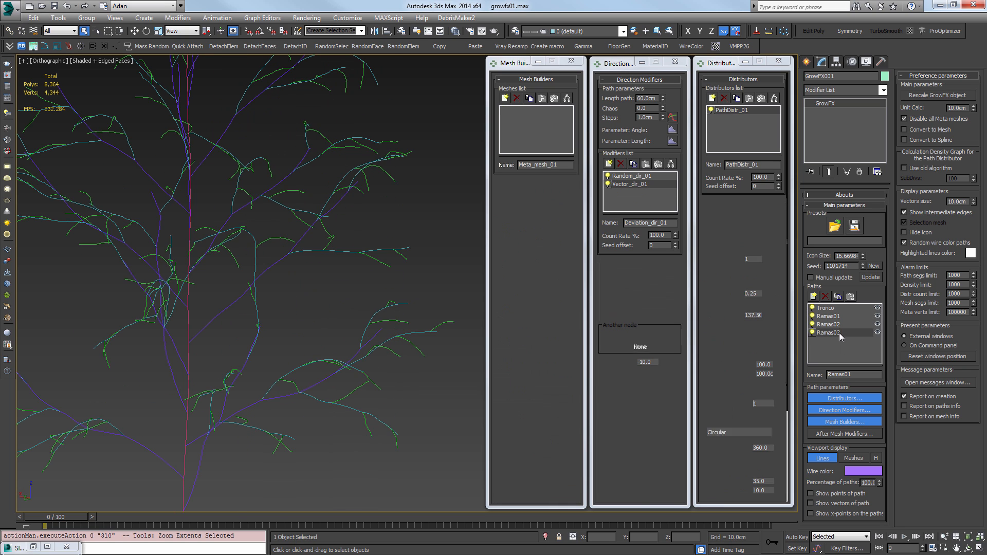
{"action": "left_click", "coordinate": [814, 296]}
{"action": "double_click", "coordinate": [853, 378]}
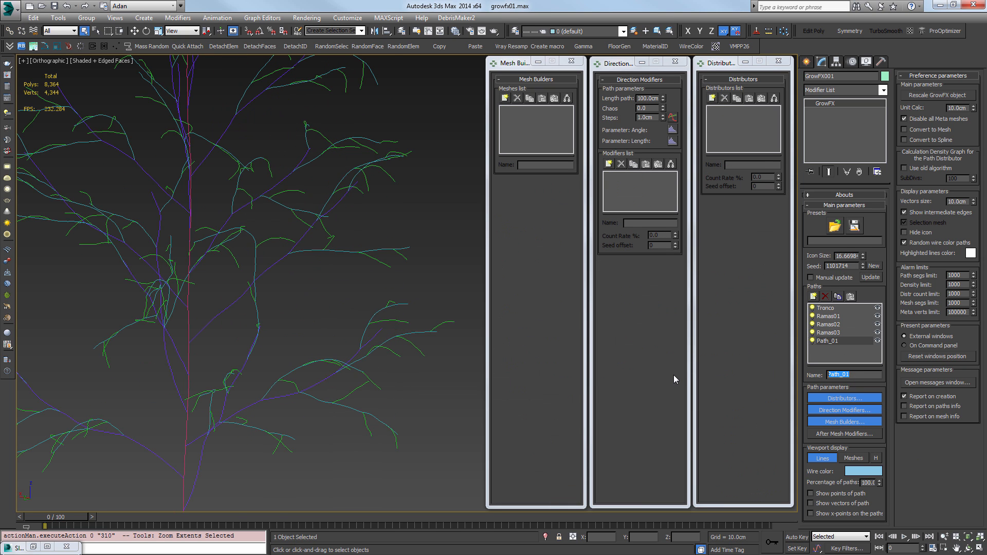
{"action": "type", "text": "Tallos"}
Add a path distributor to the Tallos path with Ramas03 as its starting path
{"action": "left_click", "coordinate": [712, 98]}
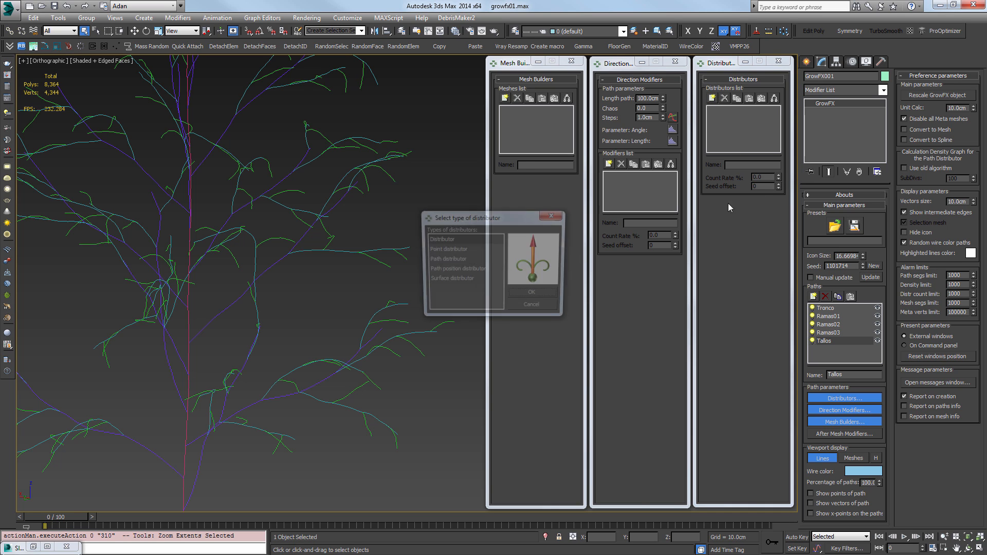
{"action": "left_click", "coordinate": [446, 260]}
{"action": "left_click", "coordinate": [534, 295]}
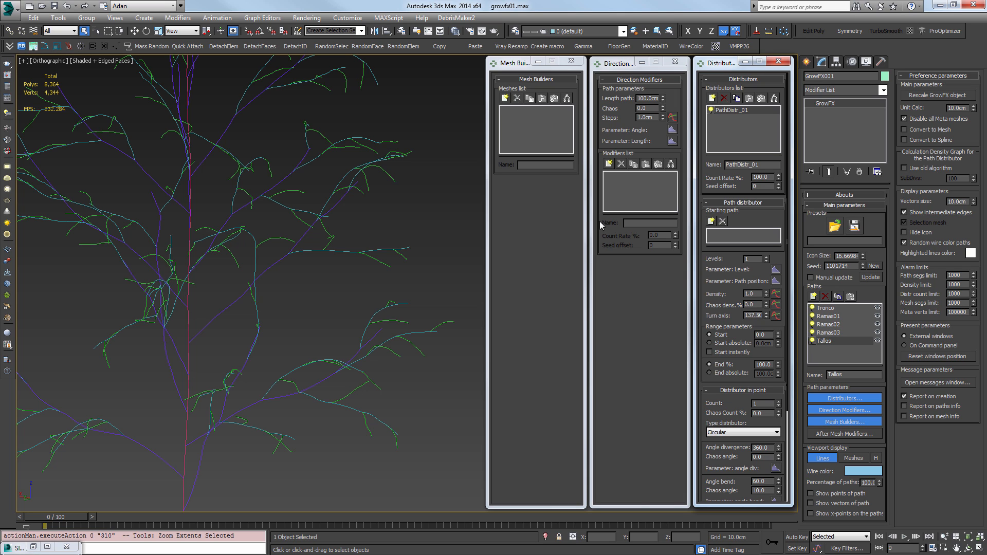
{"action": "left_click", "coordinate": [711, 221]}
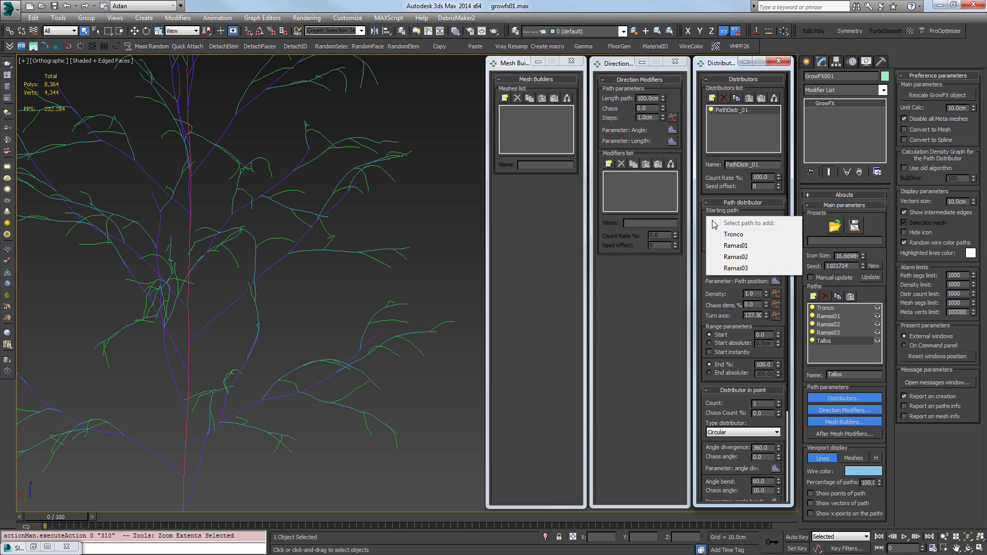
{"action": "left_click", "coordinate": [737, 270]}
{"action": "scroll", "coordinate": [398, 278], "scroll_direction": "up", "scroll_amount": 5}
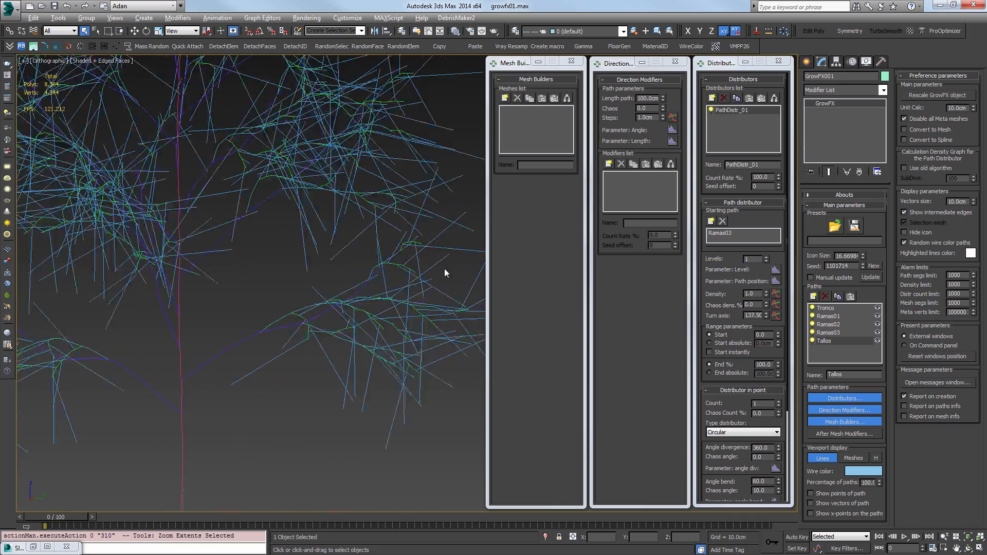
Set the wire color of the Tallos path to red
{"action": "left_click", "coordinate": [872, 473]}
{"action": "left_click", "coordinate": [286, 82]}
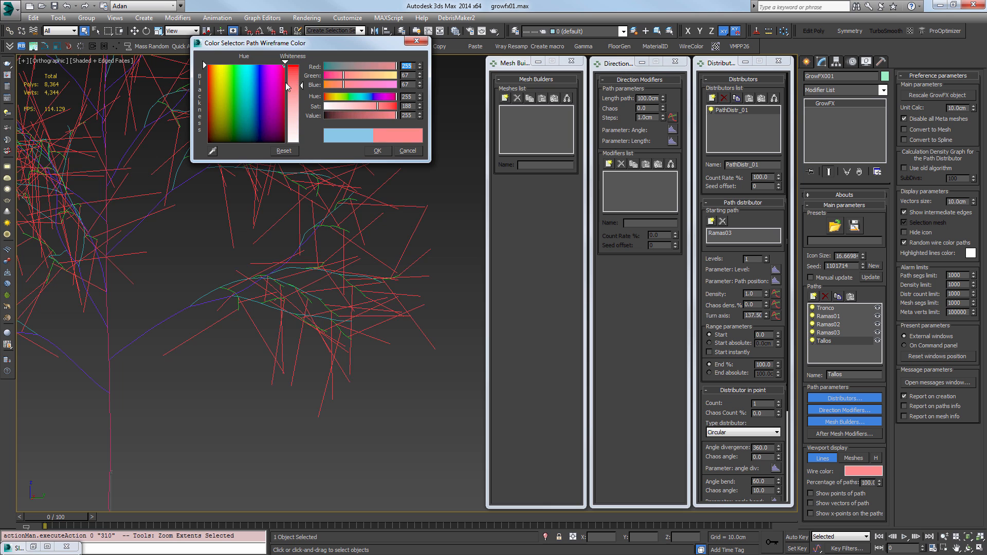
{"action": "left_click", "coordinate": [378, 150]}
{"action": "scroll", "coordinate": [308, 236], "scroll_direction": "up", "scroll_amount": 2}
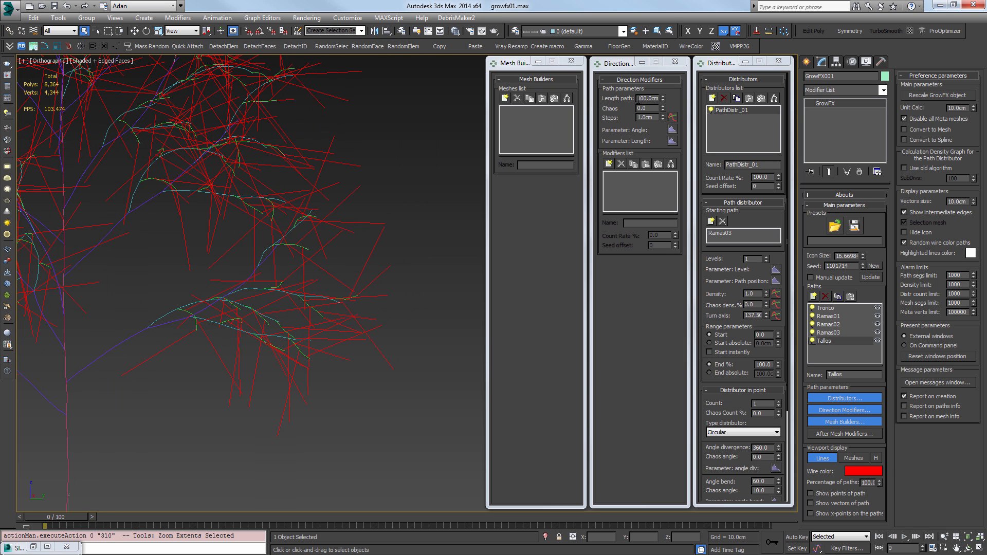
Shorten the Tallos path length to 30 cm
{"action": "double_click", "coordinate": [639, 98]}
{"action": "type", "text": "10"}
{"action": "key", "text": "Return"}
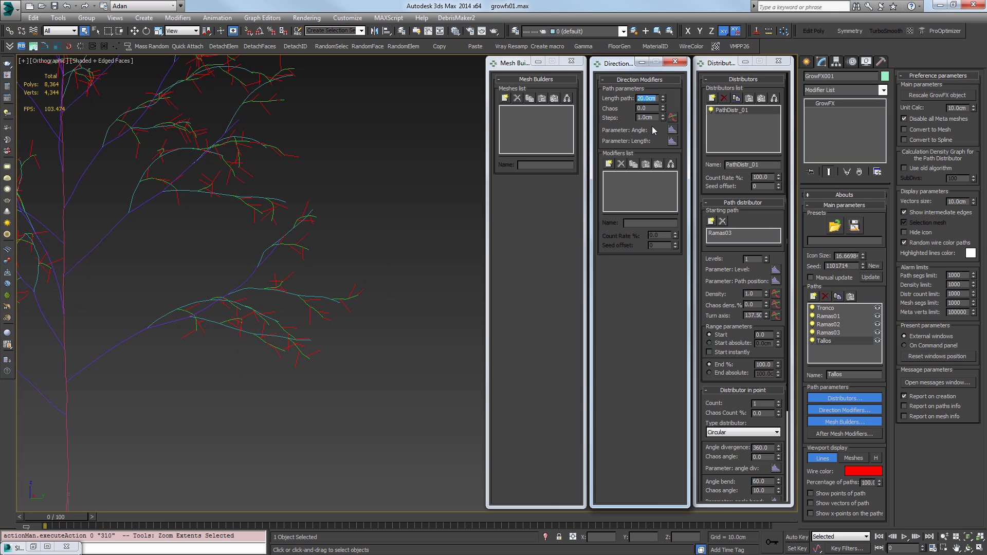
{"action": "left_click", "coordinate": [609, 163]}
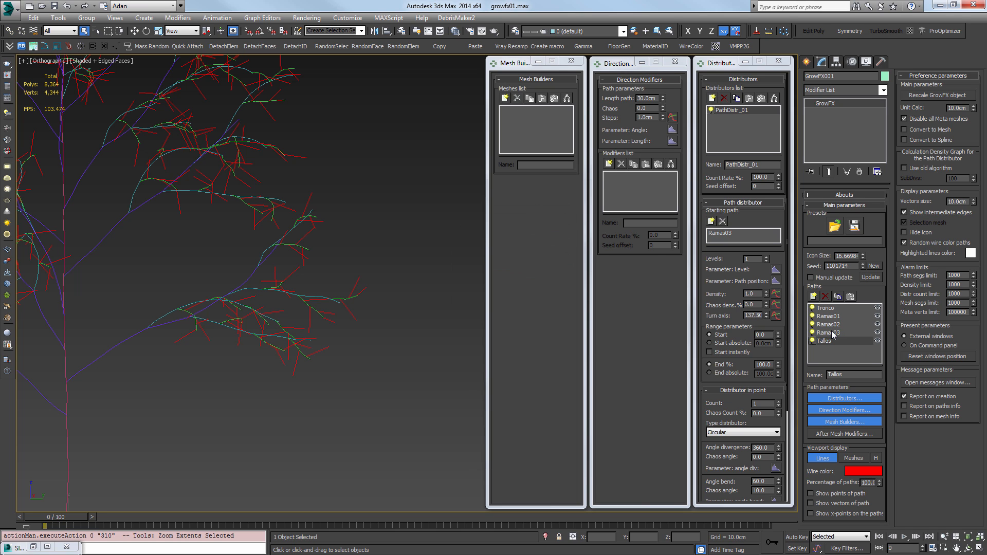
Set the Ramas03 path steps to 3 cm and increase the smoothing of its Random_dir_01 modifier
{"action": "left_click_drag", "start_coordinate": [629, 115], "coordinate": [585, 110]}
{"action": "type", "text": "3"}
{"action": "key", "text": "Return"}
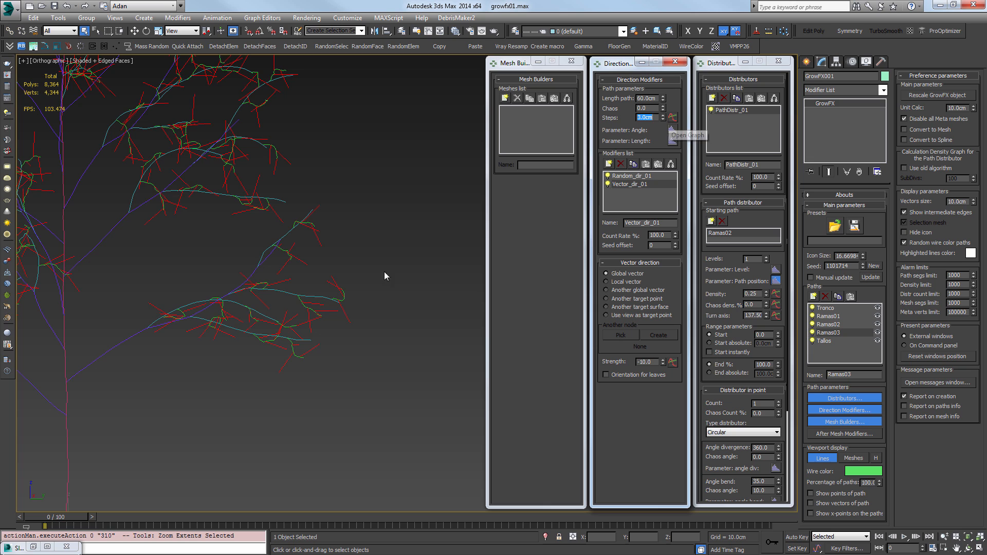
{"action": "left_click", "coordinate": [633, 176]}
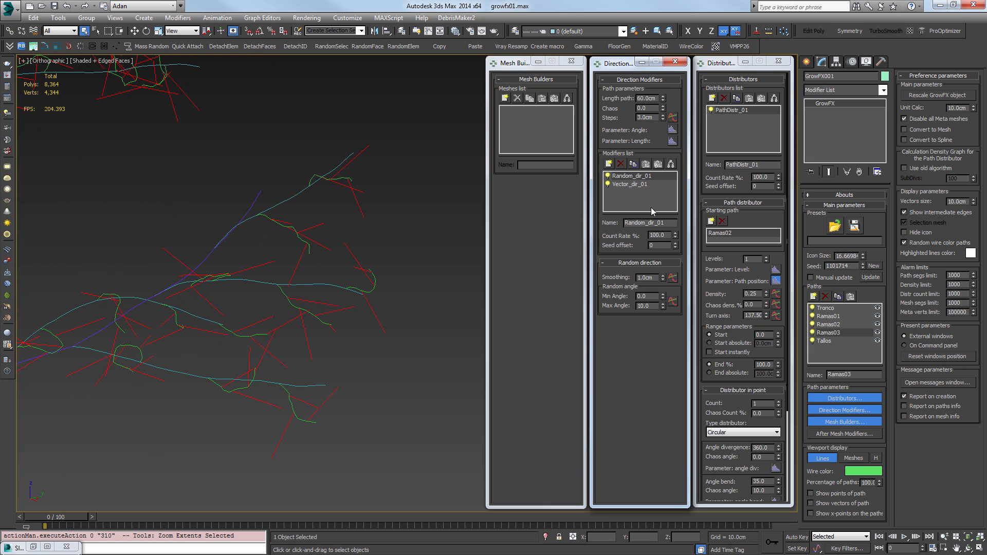
{"action": "left_click_drag", "start_coordinate": [662, 278], "coordinate": [670, 236]}
Add a Random direction modifier to the Tallos path, with path steps of 3 cm and smoothing of 2.44 cm
{"action": "left_click", "coordinate": [825, 341]}
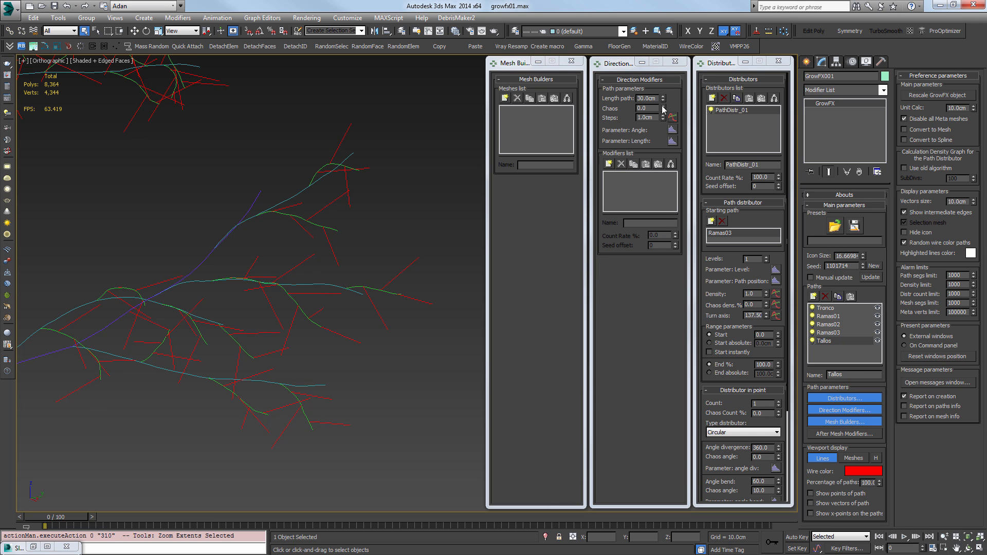
{"action": "left_click", "coordinate": [609, 163]}
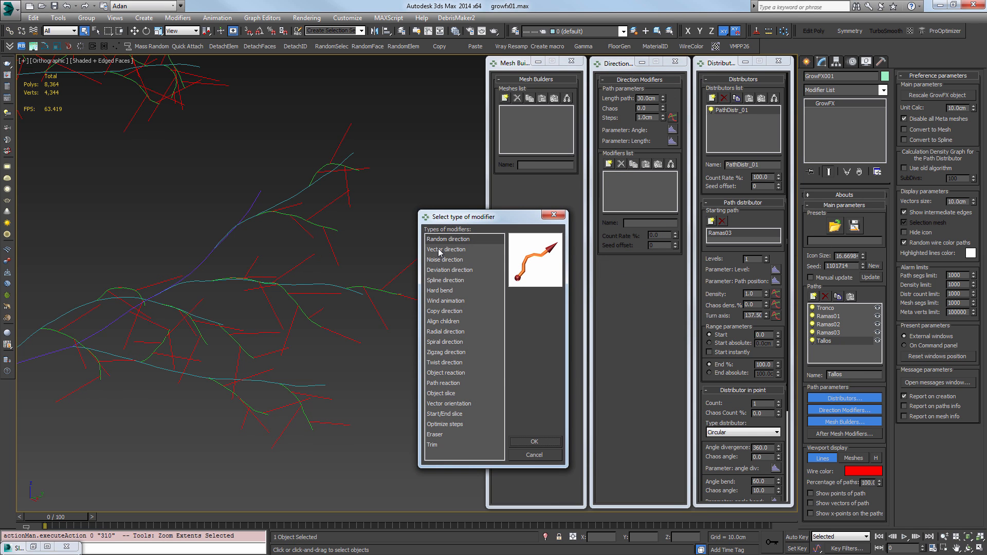
{"action": "double_click", "coordinate": [446, 241]}
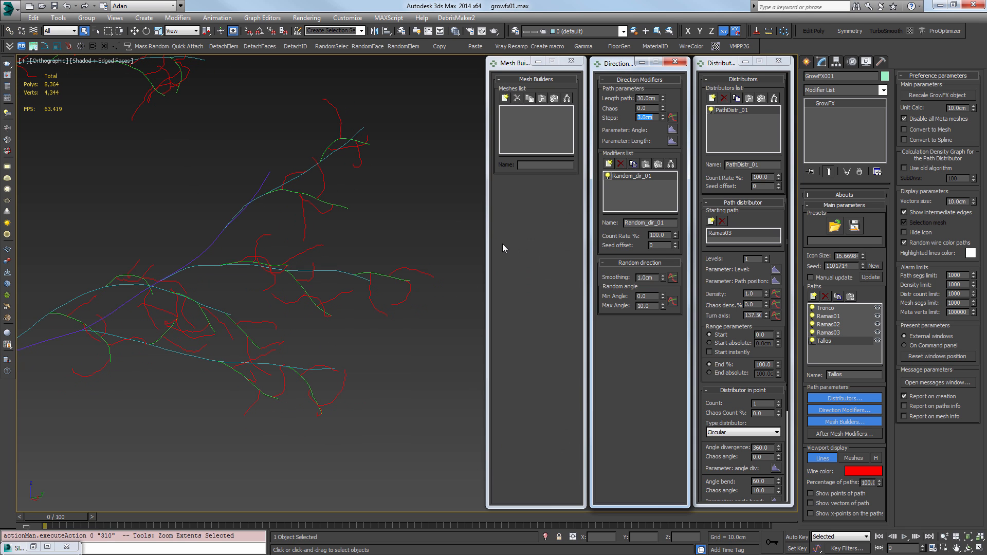
{"action": "left_click_drag", "start_coordinate": [663, 277], "coordinate": [646, 208]}
Add a Vector direction modifier to the Tallos path and set its strength to -36.5
{"action": "left_click", "coordinate": [609, 163]}
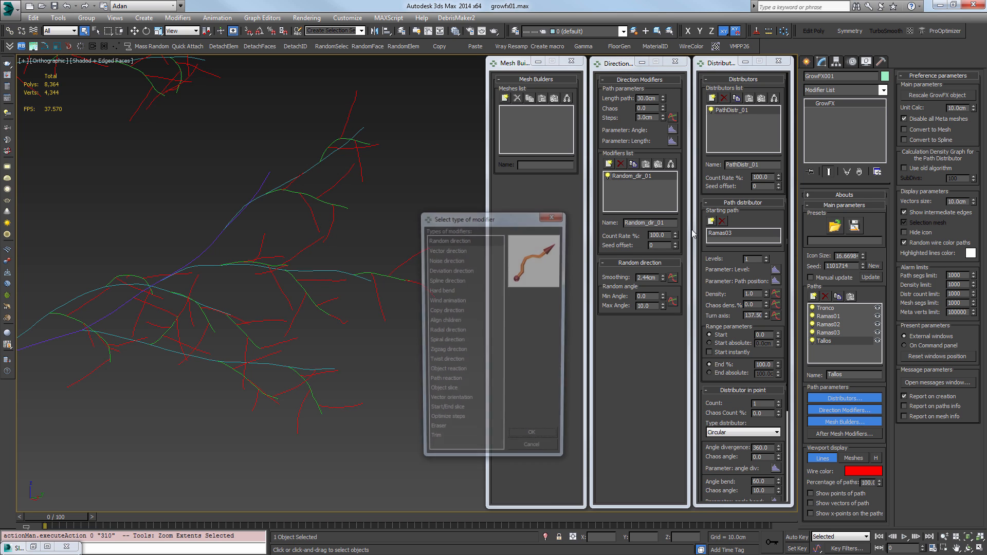
{"action": "left_click", "coordinate": [447, 271]}
{"action": "left_click", "coordinate": [447, 279]}
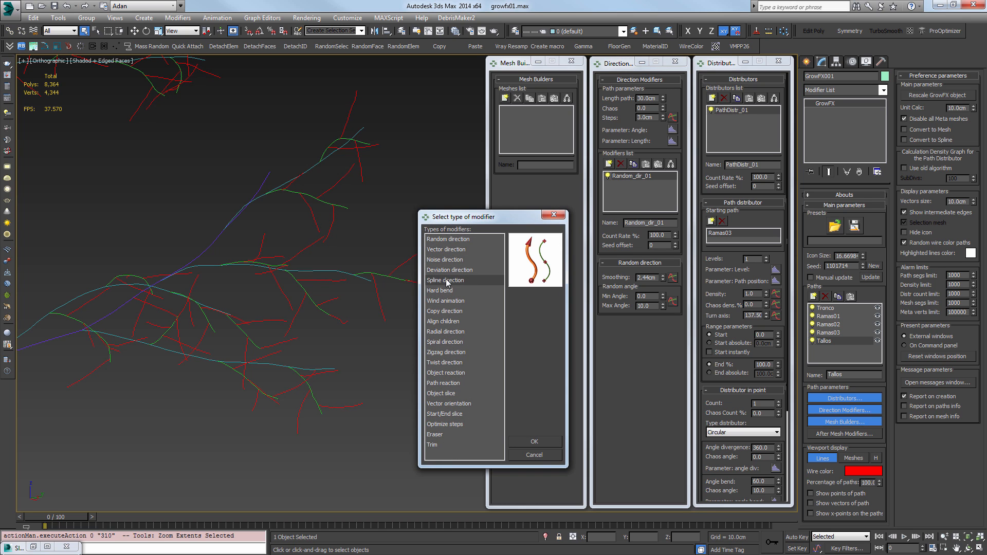
{"action": "left_click", "coordinate": [451, 263]}
{"action": "left_click", "coordinate": [446, 250]}
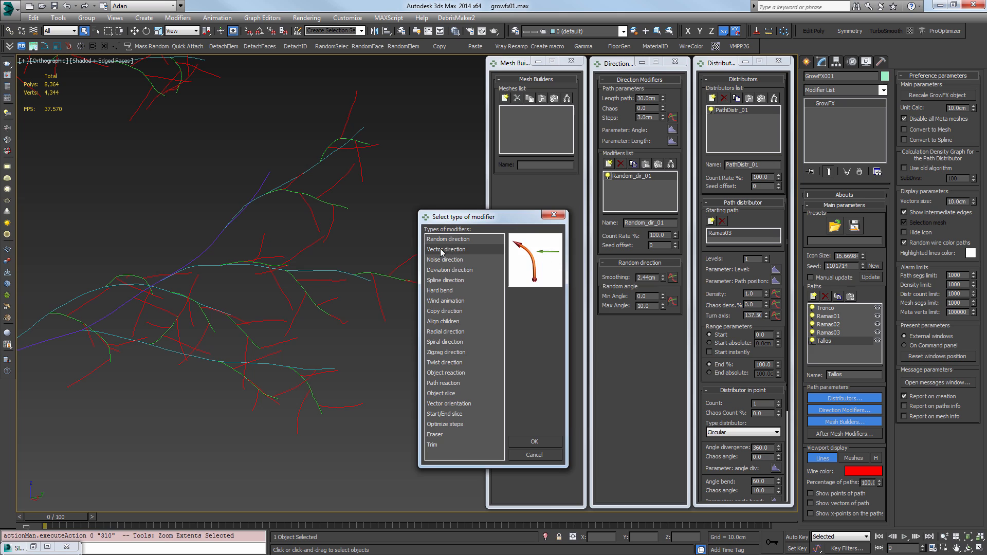
{"action": "double_click", "coordinate": [446, 249]}
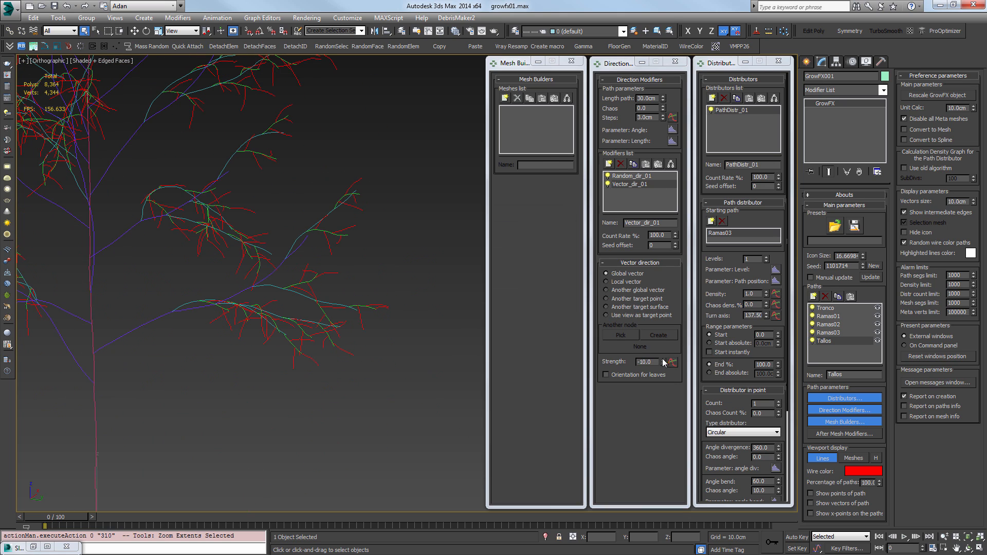
{"action": "left_click_drag", "start_coordinate": [663, 364], "coordinate": [665, 375]}
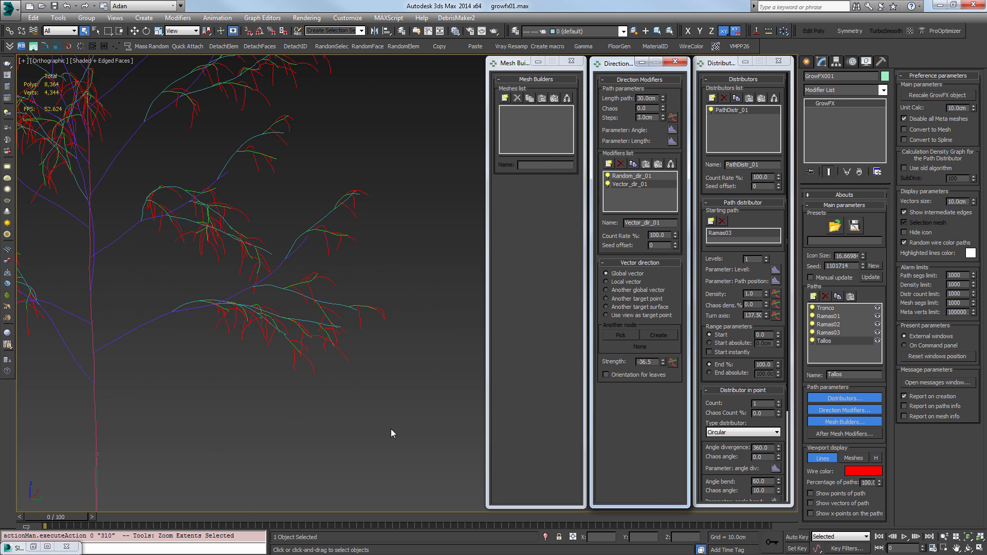
Try a Tallos path length of about 214.5 cm on the whole tree and set it back to 30 cm
{"action": "scroll", "coordinate": [392, 335], "scroll_direction": "down", "scroll_amount": 4}
{"action": "middle_click_drag", "start_coordinate": [392, 287], "coordinate": [376, 369]}
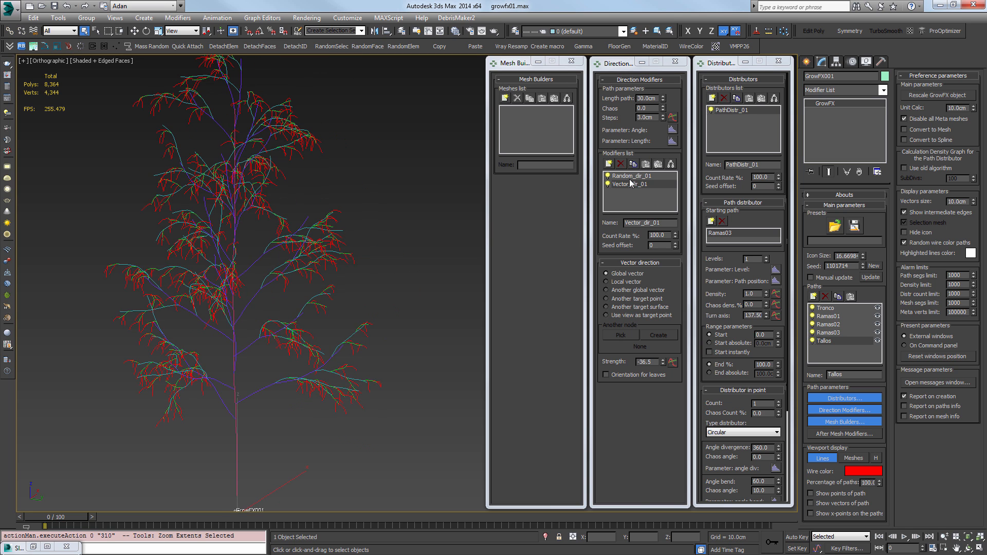
{"action": "left_click_drag", "start_coordinate": [663, 98], "coordinate": [588, 259]}
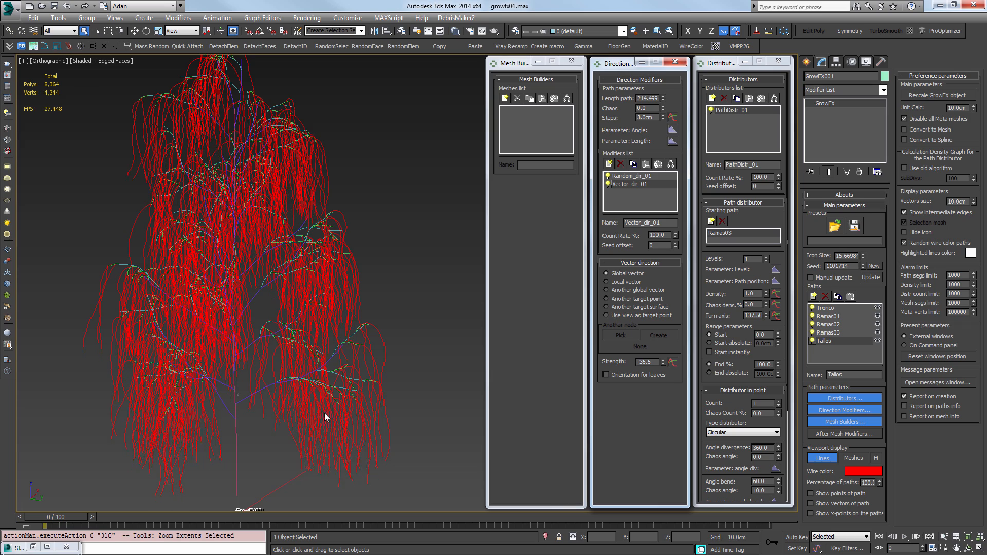
{"action": "scroll", "coordinate": [324, 413], "scroll_direction": "down", "scroll_amount": 2}
{"action": "mouse_move", "coordinate": [325, 413]}
{"action": "middle_mouse_down", "text": "alt"}
{"action": "mouse_move", "coordinate": [206, 394]}
{"action": "mouse_move", "coordinate": [337, 410]}
{"action": "middle_mouse_up", "text": "alt"}
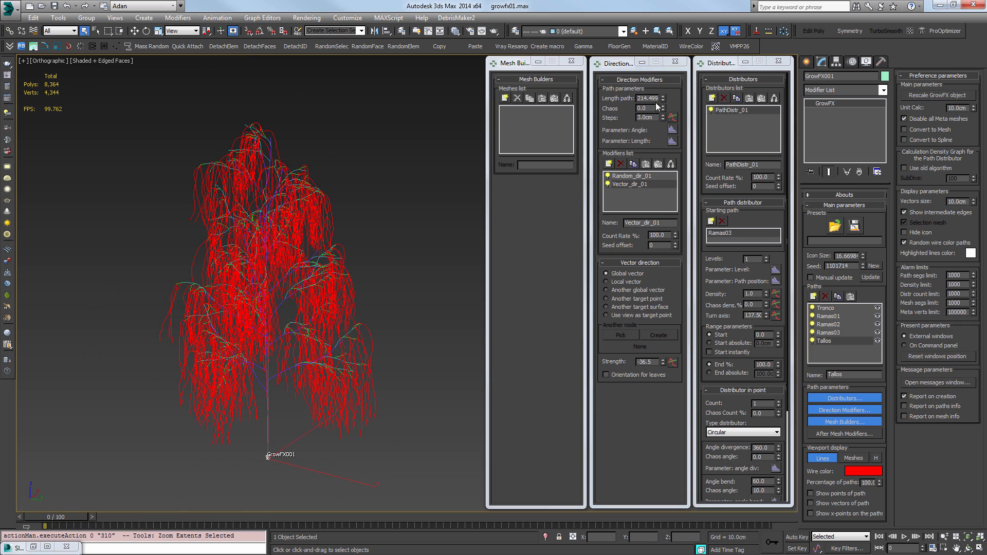
{"action": "left_click_drag", "start_coordinate": [656, 99], "coordinate": [520, 107]}
{"action": "type", "text": "8cm"}
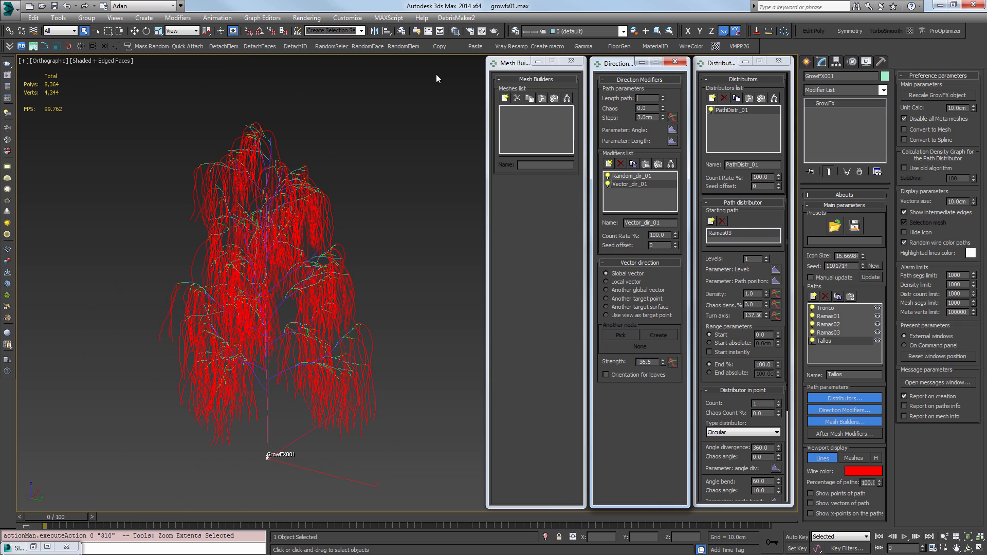
{"action": "type", "text": "30"}
{"action": "key", "text": "Return"}
{"action": "scroll", "coordinate": [341, 359], "scroll_direction": "up", "scroll_amount": 4}
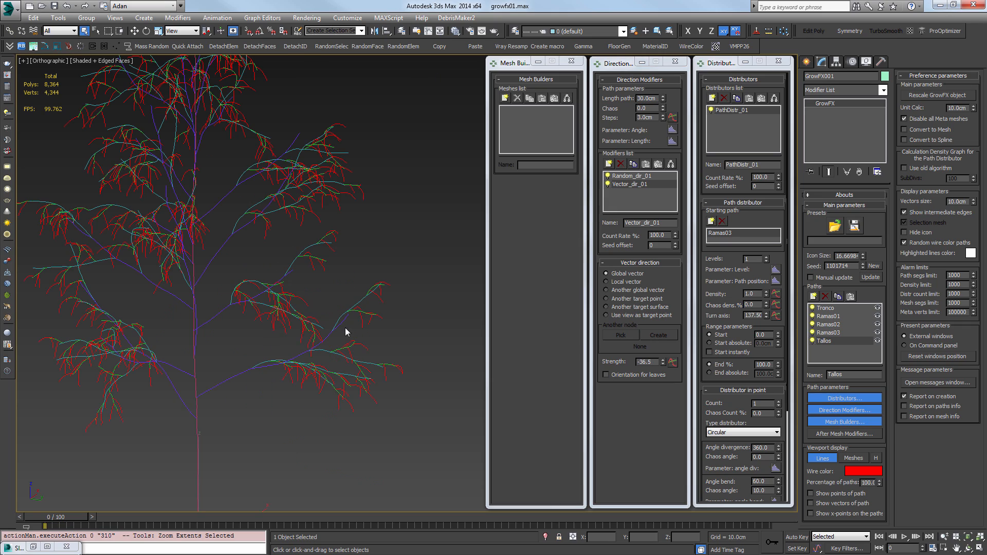
Set the Tallos path length to 50 cm
{"action": "type", "text": "50"}
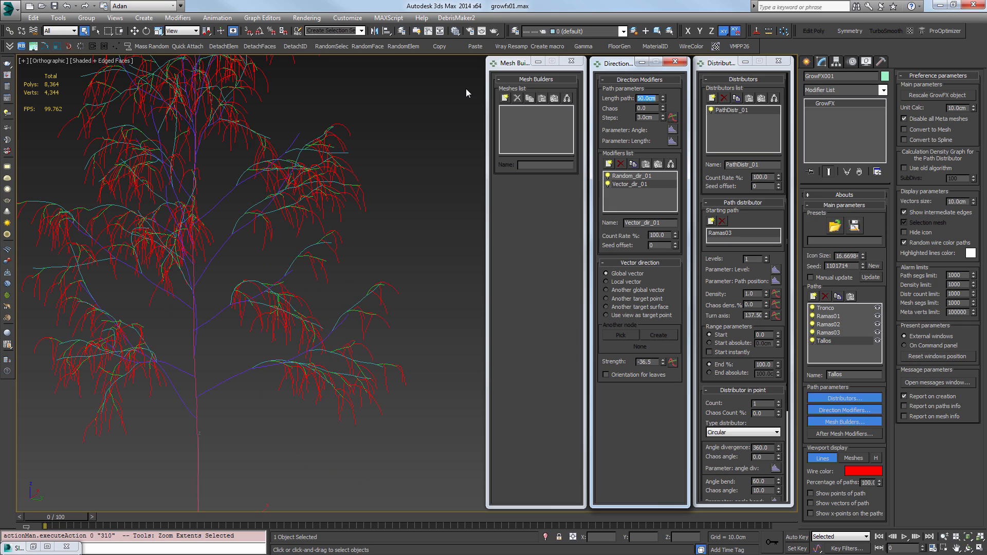
{"action": "key", "text": "Return"}
{"action": "scroll", "coordinate": [249, 363], "scroll_direction": "up", "scroll_amount": 6}
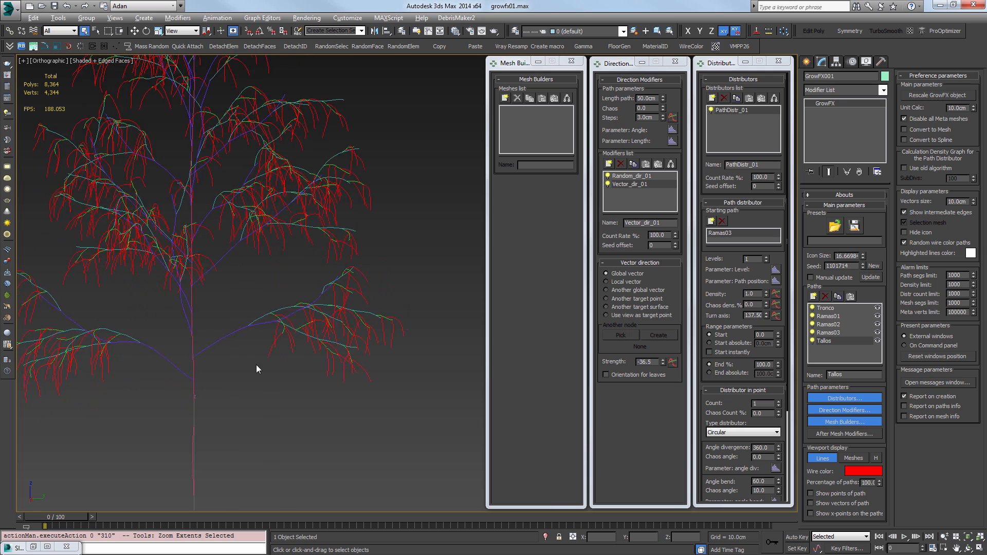
Add a second path distributor to the Tallos path, starting from Ramas02, with a density of 0.3
{"action": "middle_click_drag", "start_coordinate": [298, 352], "coordinate": [236, 356]}
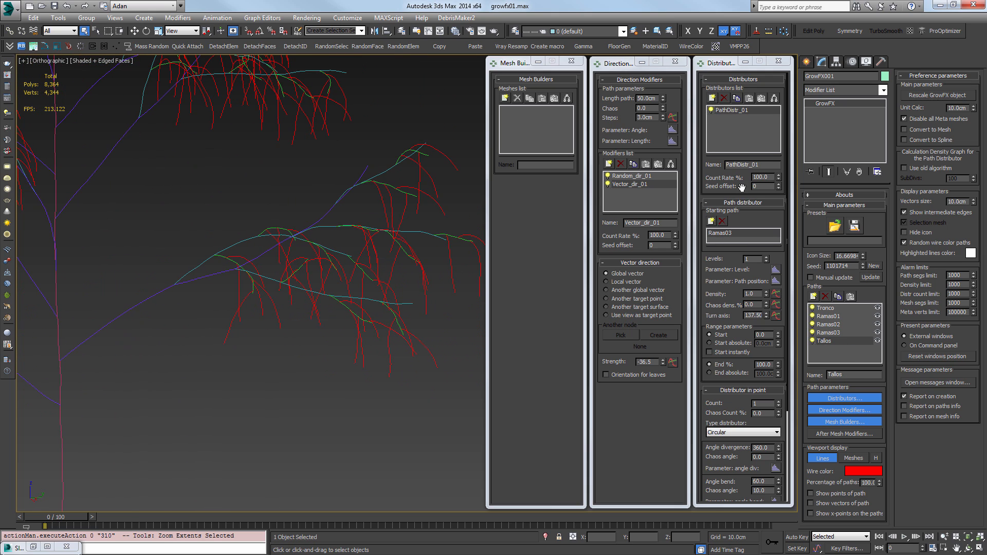
{"action": "left_click", "coordinate": [712, 98]}
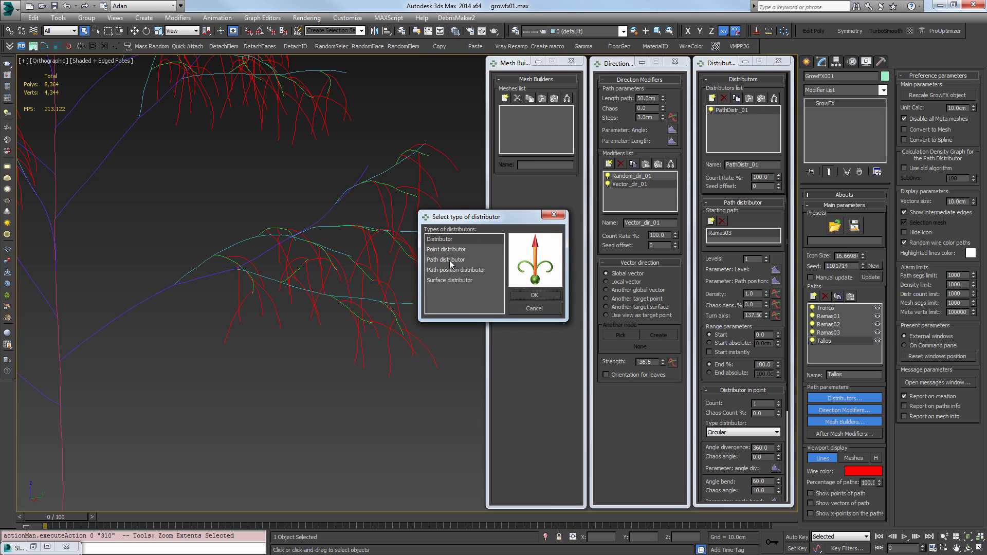
{"action": "left_click", "coordinate": [450, 260]}
{"action": "left_click", "coordinate": [534, 296]}
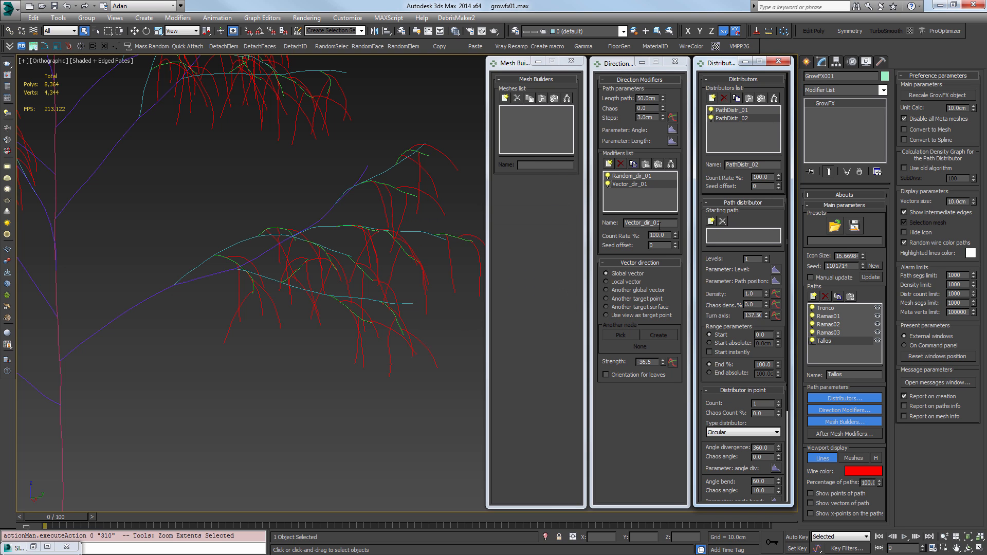
{"action": "left_click", "coordinate": [710, 221]}
{"action": "left_click", "coordinate": [743, 256]}
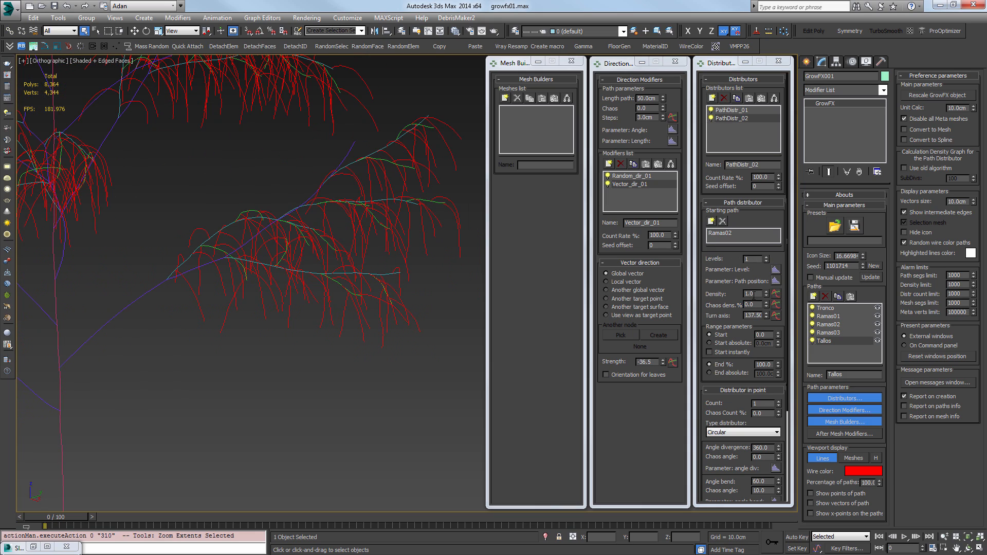
{"action": "type", "text": ".3"}
{"action": "key", "text": "Return"}
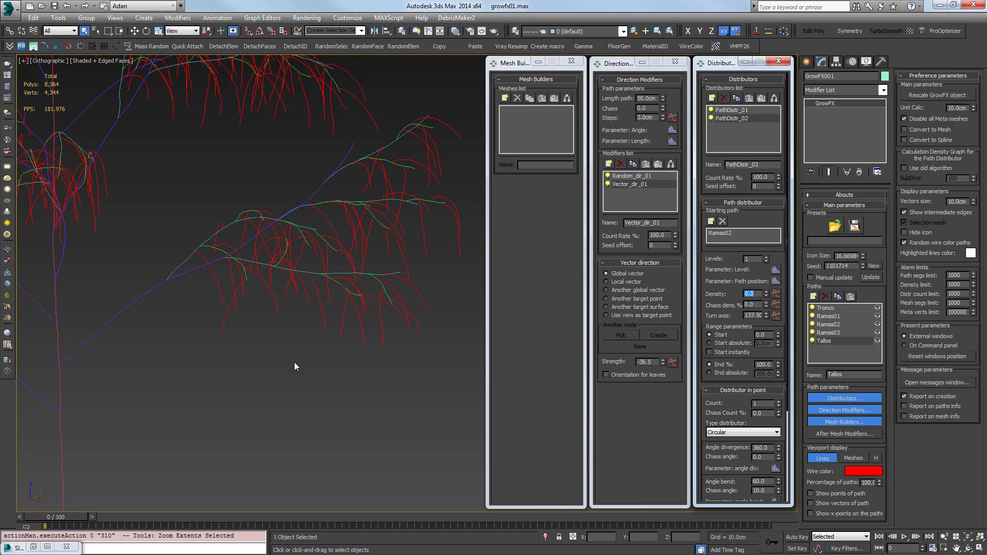
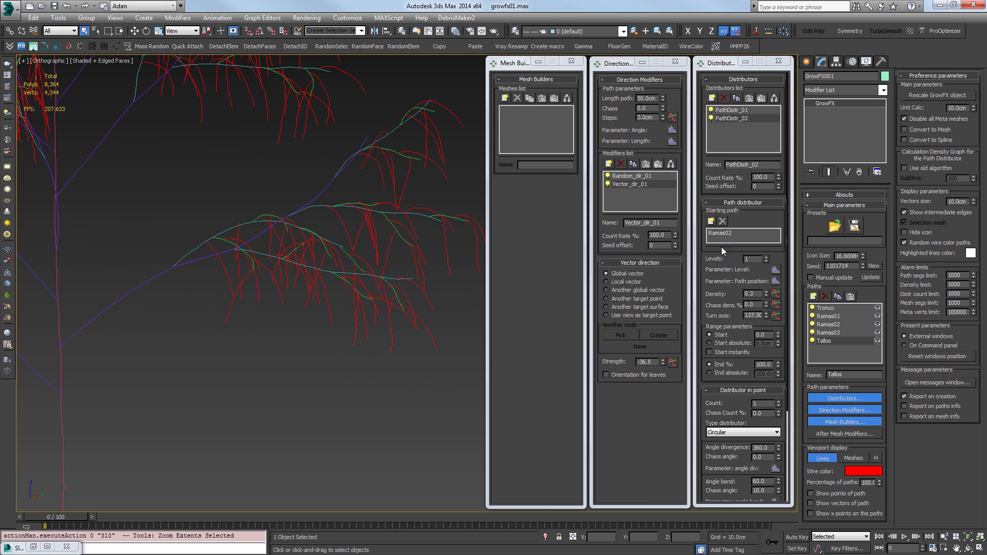
Try a different Tallos path length and return it to 50 cm
{"action": "double_click", "coordinate": [649, 98]}
{"action": "type", "text": "6"}
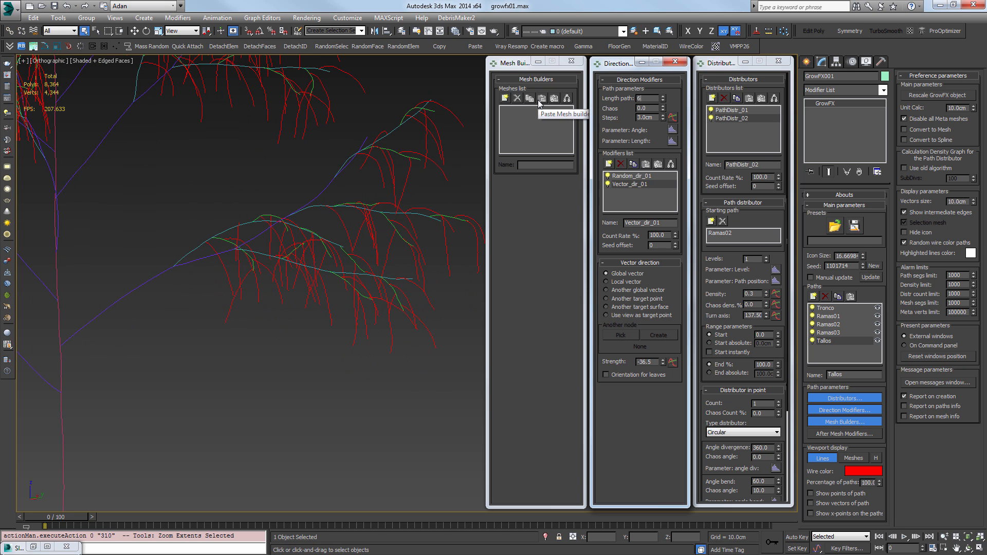
{"action": "key", "text": "Return"}
{"action": "type", "text": "50"}
{"action": "key", "text": "Return"}
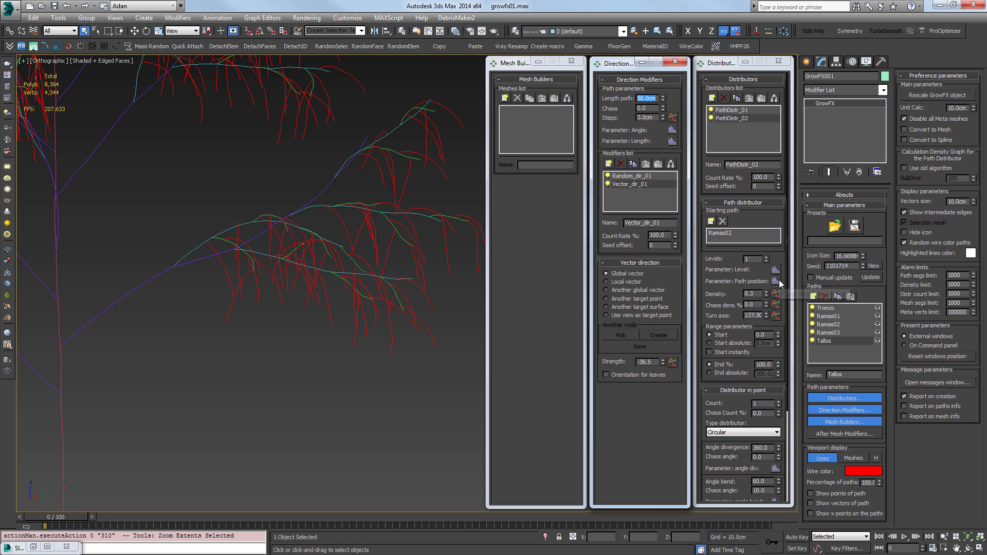
Set the Tallos path length to 40 cm
{"action": "middle_click_drag", "start_coordinate": [370, 277], "coordinate": [328, 277]}
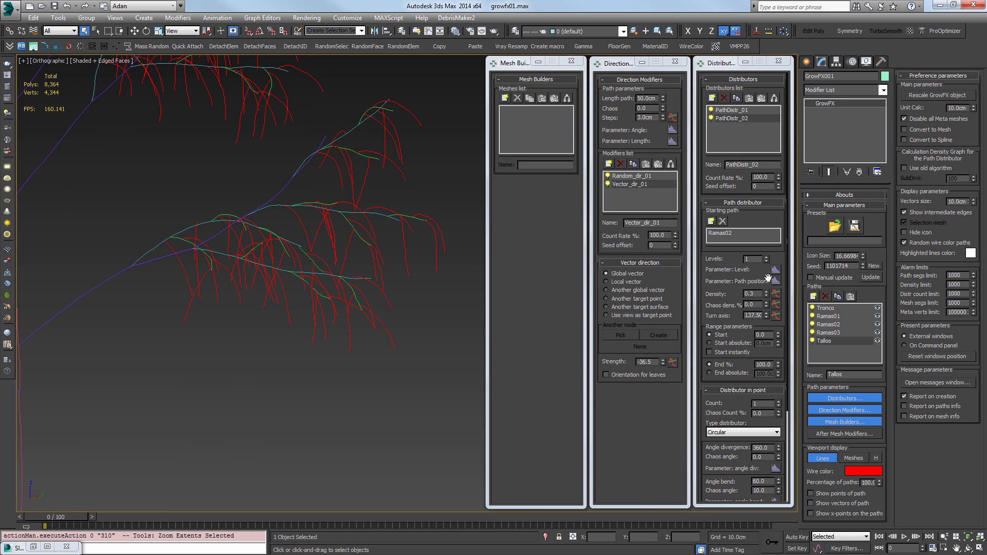
{"action": "left_click", "coordinate": [730, 110]}
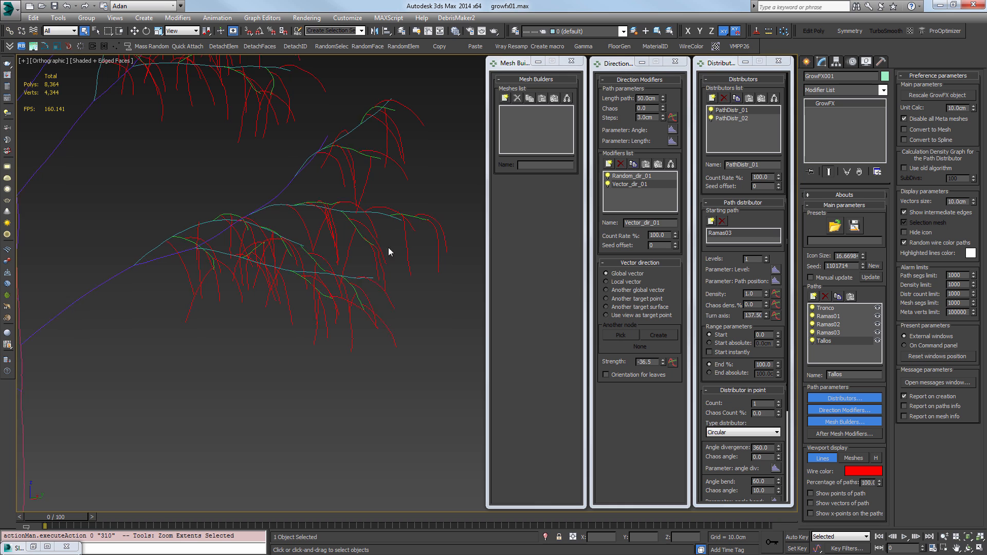
{"action": "middle_click_drag", "start_coordinate": [388, 247], "coordinate": [495, 252], "text": "alt"}
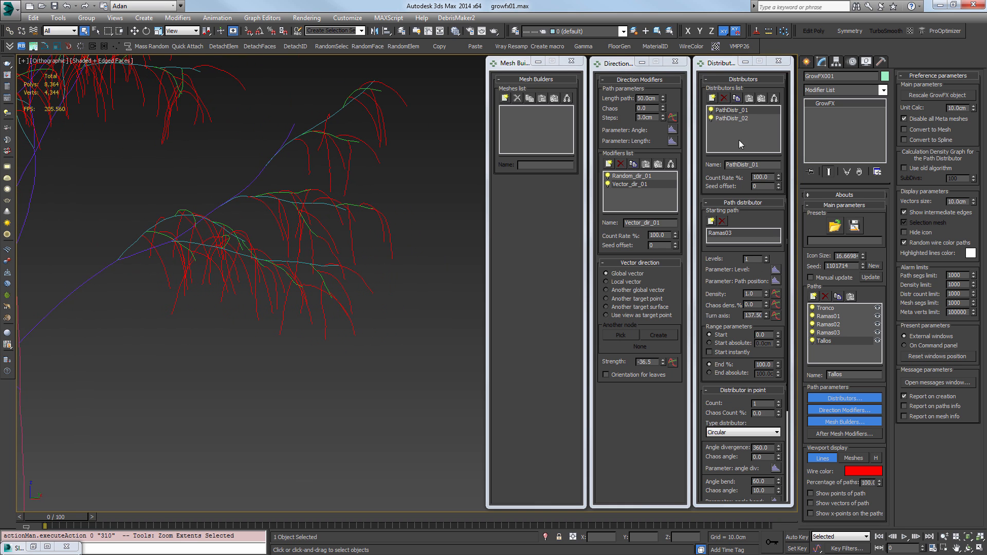
{"action": "double_click", "coordinate": [646, 98]}
{"action": "type", "text": "40"}
{"action": "key", "text": "Return"}
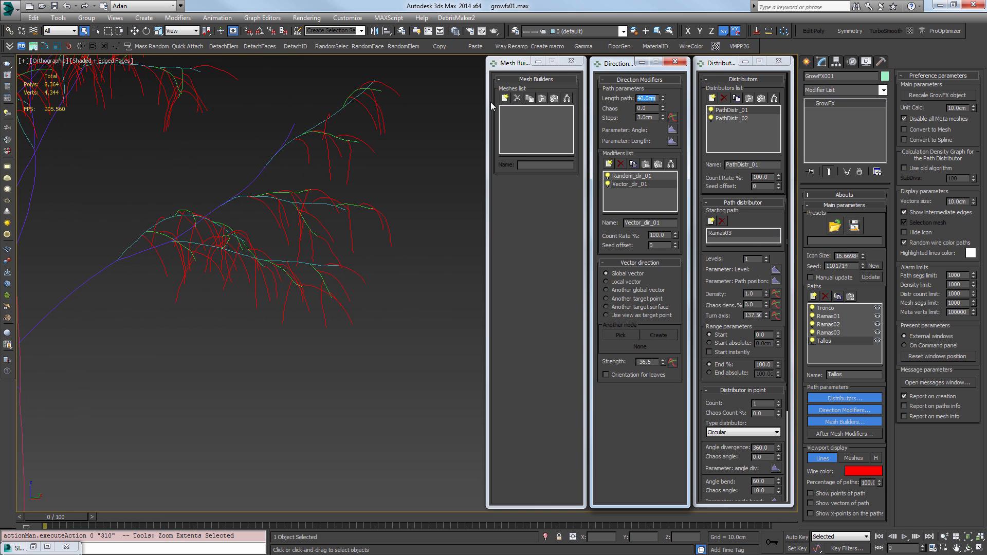
{"action": "middle_click_drag", "start_coordinate": [132, 331], "coordinate": [262, 354], "text": "alt"}
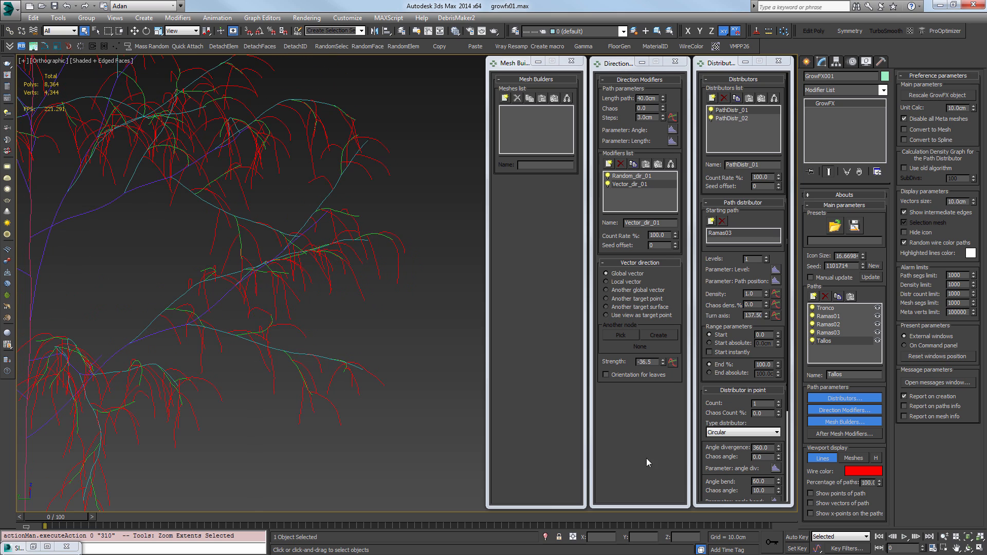
Set the bend angle of the Tallos distributor starting from Ramas03 to 80
{"action": "left_click_drag", "start_coordinate": [779, 482], "coordinate": [781, 465]}
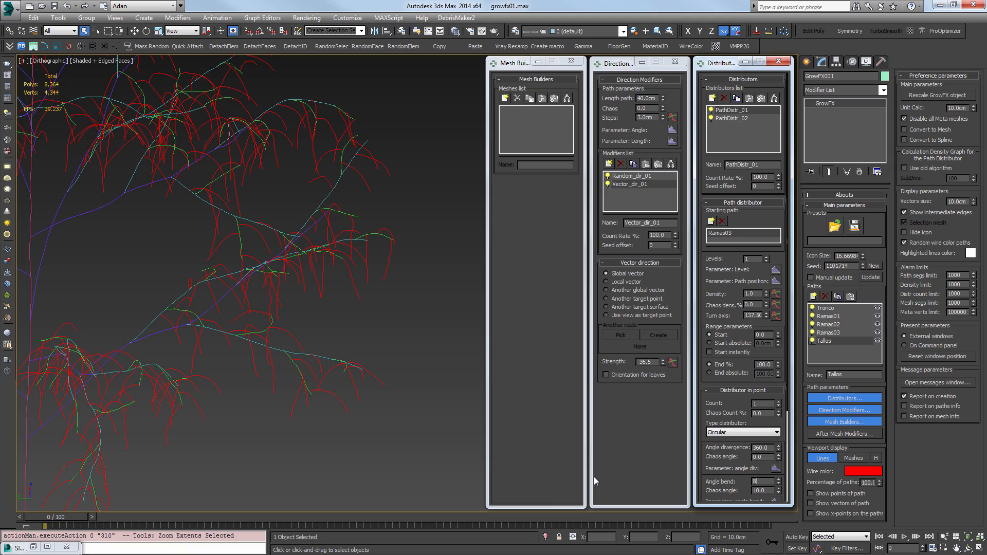
{"action": "key", "text": "Return"}
{"action": "mouse_move", "coordinate": [355, 366]}
{"action": "middle_mouse_down", "text": "alt"}
{"action": "mouse_move", "coordinate": [331, 316]}
{"action": "mouse_move", "coordinate": [357, 340]}
{"action": "mouse_move", "coordinate": [319, 335]}
{"action": "mouse_move", "coordinate": [353, 363]}
{"action": "middle_mouse_up", "text": "alt"}
Try a density of 0.5 for the Ramas03 distributor starting from Ramas02
{"action": "left_click", "coordinate": [843, 333]}
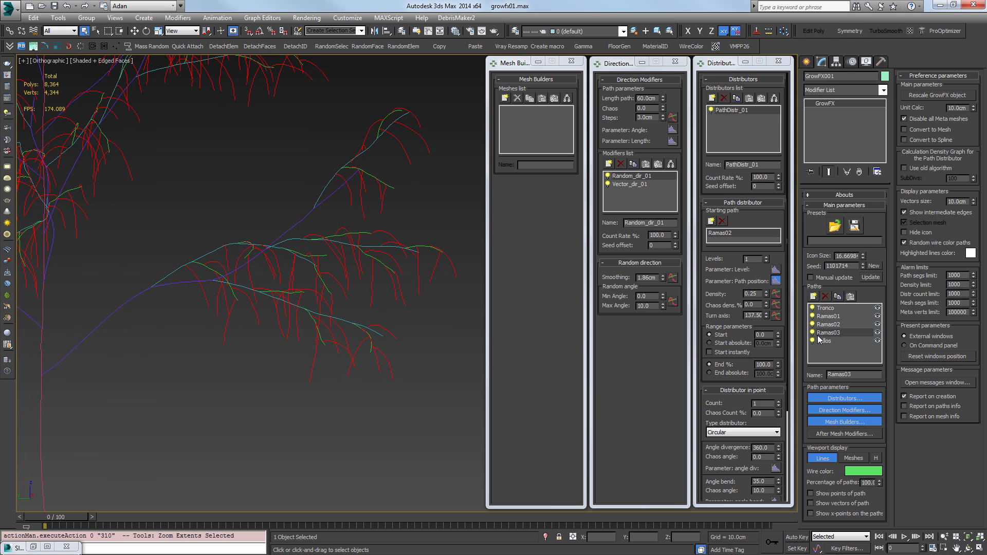
{"action": "left_click", "coordinate": [812, 341]}
{"action": "left_click", "coordinate": [813, 342]}
{"action": "double_click", "coordinate": [751, 293]}
{"action": "type", "text": "0.5"}
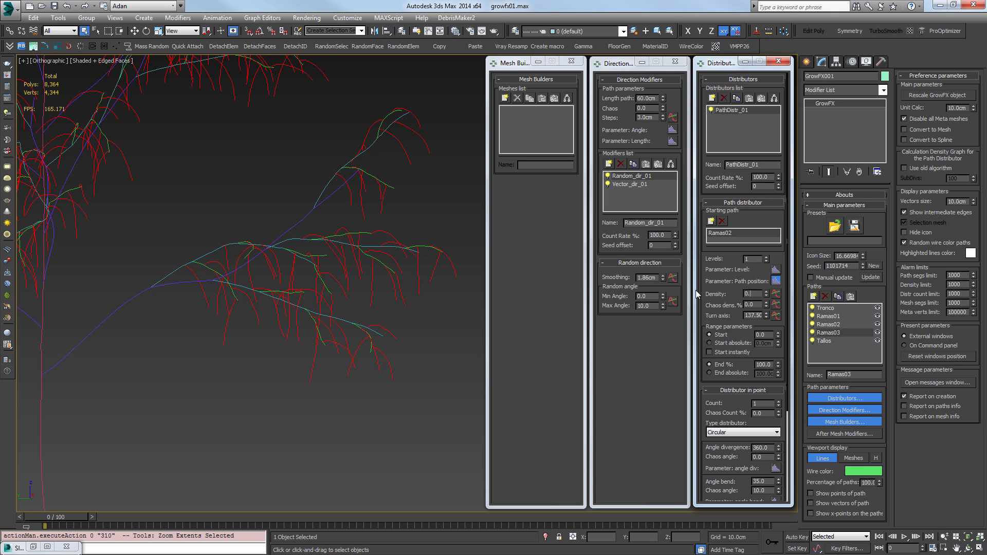
{"action": "key", "text": "Return"}
{"action": "scroll", "coordinate": [271, 326], "scroll_direction": "up", "scroll_amount": 6}
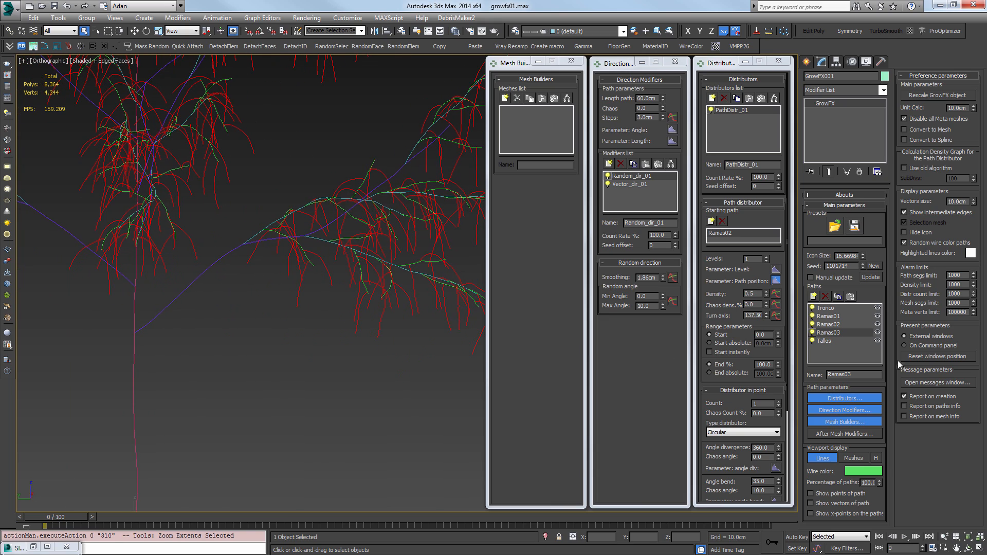
Set the density of the Ramas03 distributor starting from Ramas02 to 0.3
{"action": "left_click", "coordinate": [842, 340]}
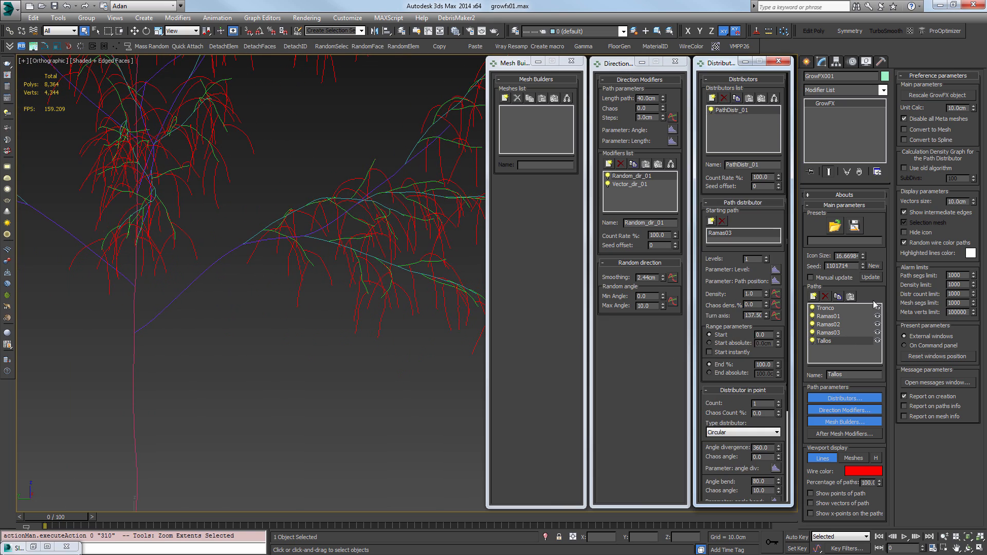
{"action": "left_click", "coordinate": [825, 332]}
{"action": "left_click", "coordinate": [759, 293]}
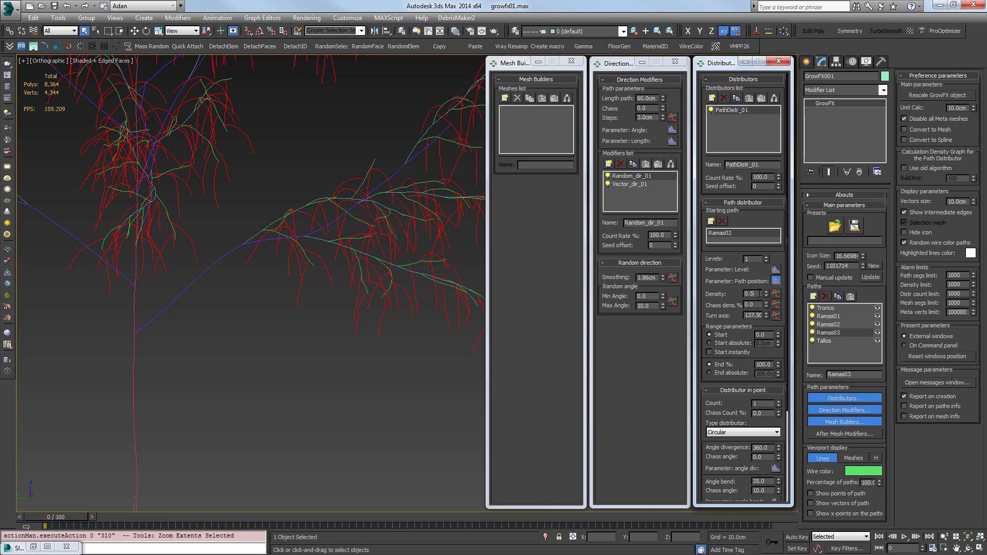
{"action": "type", "text": "3"}
{"action": "key", "text": "Return"}
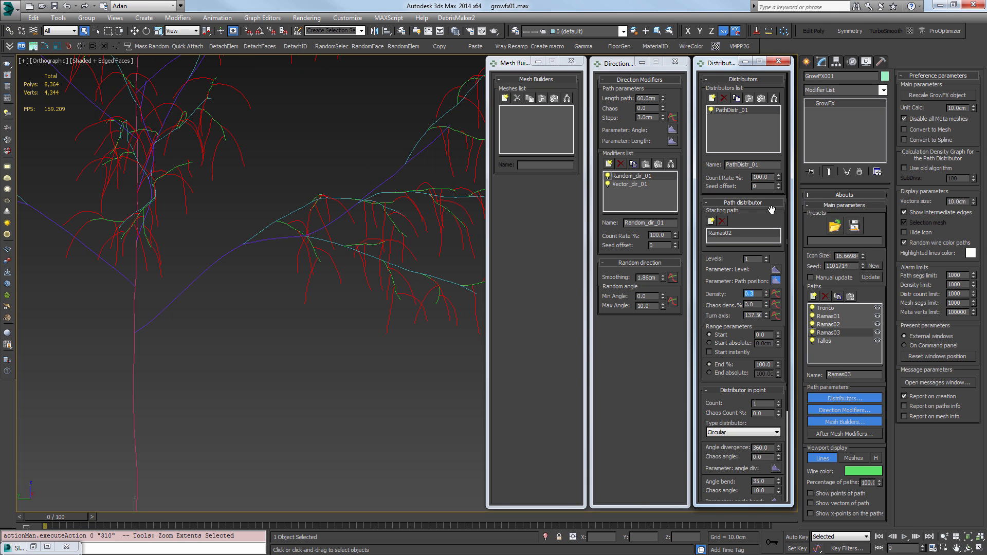
Add a second path distributor to Ramas03, starting from Ramas01, with a density of 0.1
{"action": "left_click", "coordinate": [713, 98]}
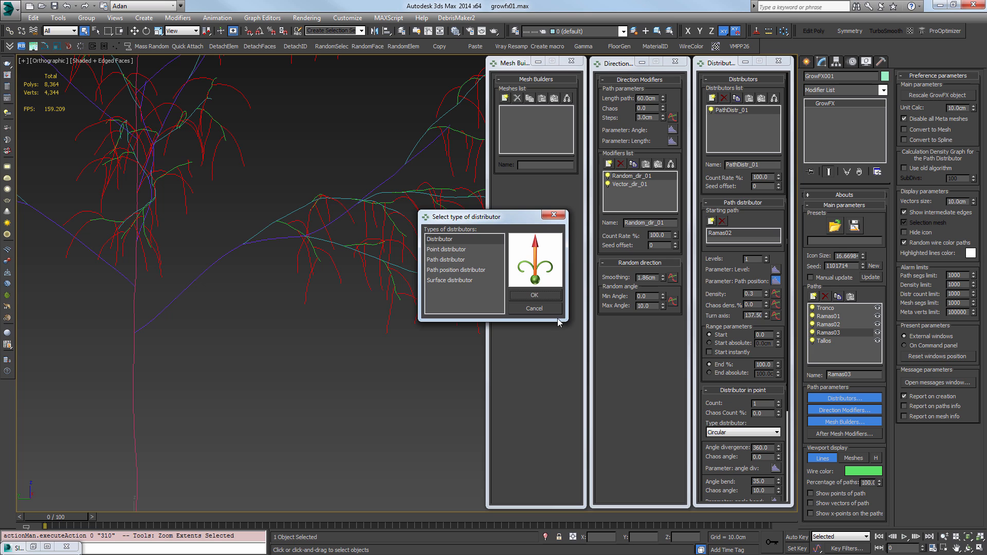
{"action": "left_click", "coordinate": [443, 263]}
{"action": "left_click", "coordinate": [548, 295]}
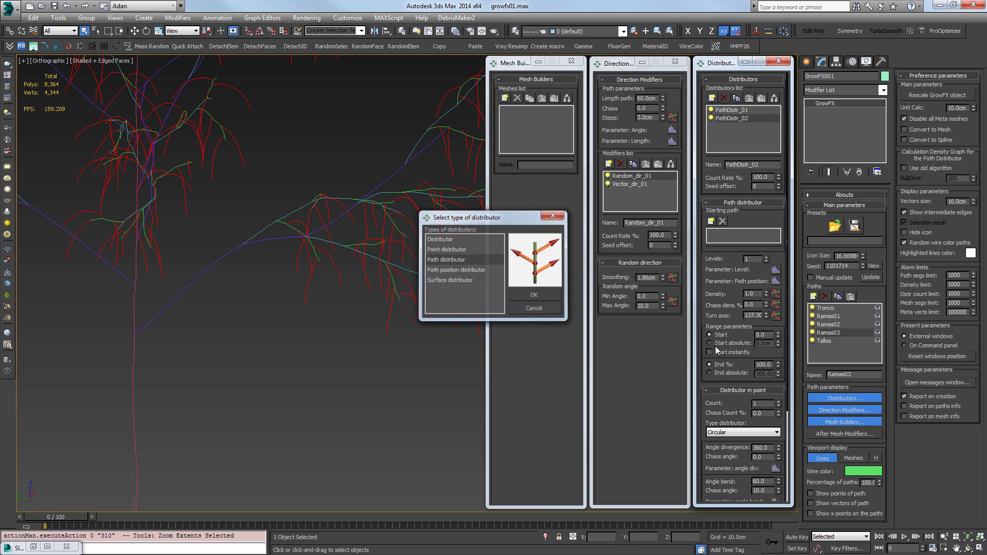
{"action": "left_click", "coordinate": [712, 222]}
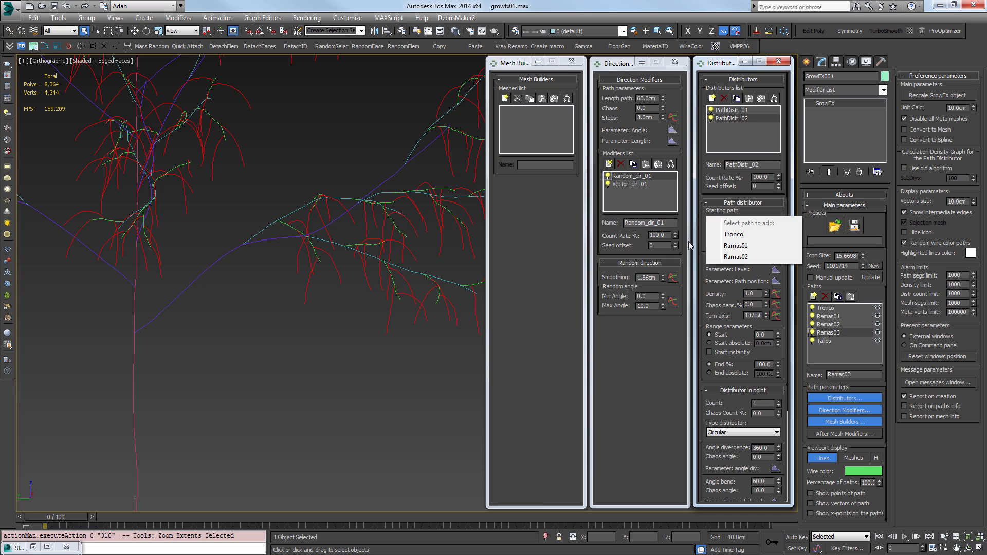
{"action": "left_click", "coordinate": [735, 246]}
{"action": "middle_click_drag", "start_coordinate": [360, 308], "coordinate": [648, 318], "text": "alt"}
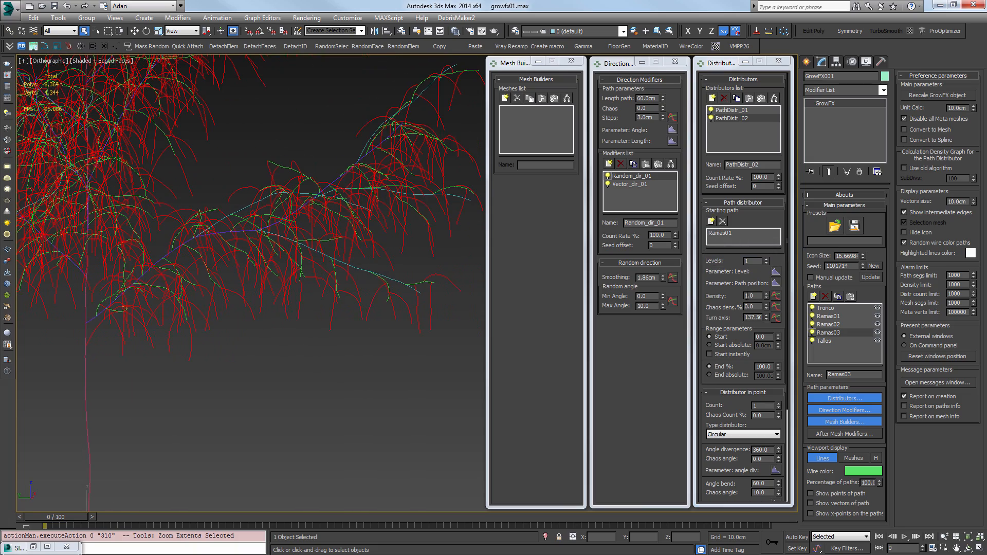
{"action": "type", "text": "1"}
{"action": "key", "text": "Return"}
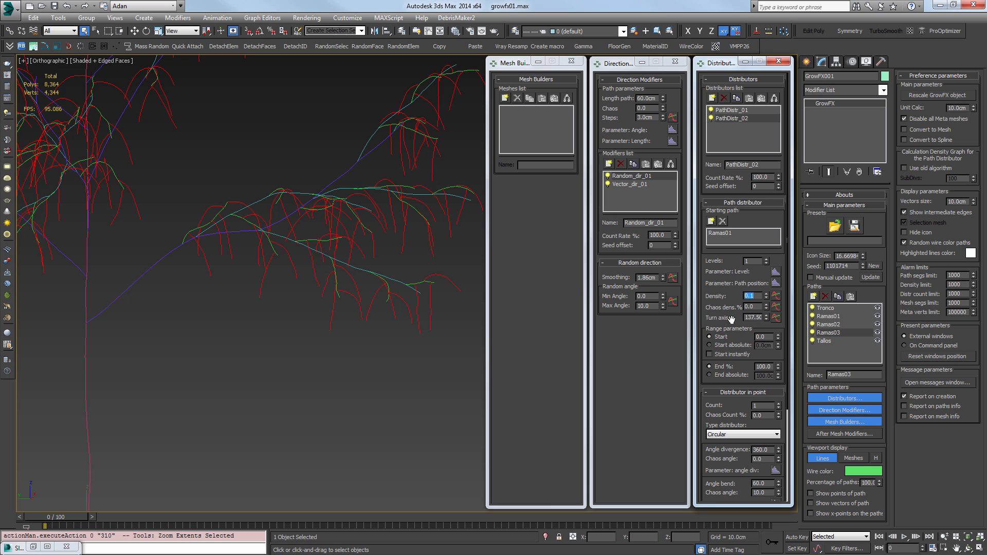
Try a range start of 20 and a density of 0.28 for the Ramas03 distributor on Ramas01
{"action": "left_click", "coordinate": [770, 336]}
{"action": "type", "text": "20"}
{"action": "key", "text": "Return"}
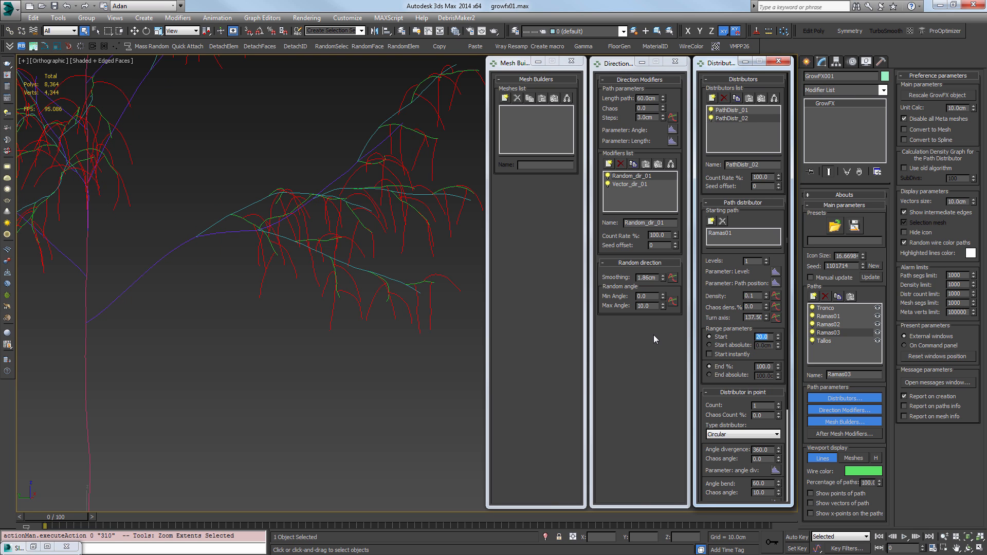
{"action": "left_click_drag", "start_coordinate": [766, 299], "coordinate": [766, 268]}
{"action": "middle_click_drag", "start_coordinate": [354, 318], "coordinate": [308, 329], "text": "alt"}
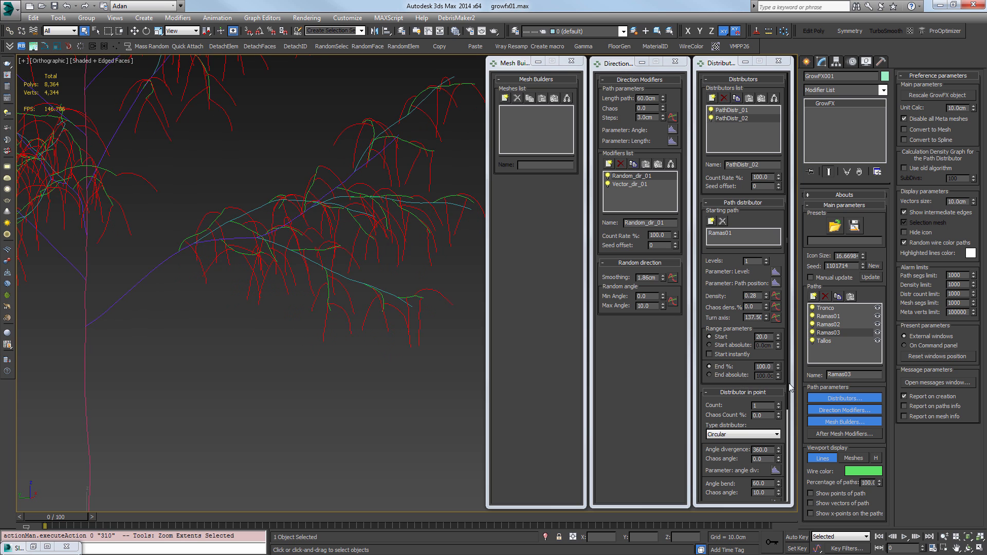
Set the range start to 15 and the density to 0.25 for the Ramas03 distributor on Ramas01
{"action": "left_click_drag", "start_coordinate": [770, 336], "coordinate": [674, 339]}
{"action": "type", "text": "15"}
{"action": "key", "text": "Return"}
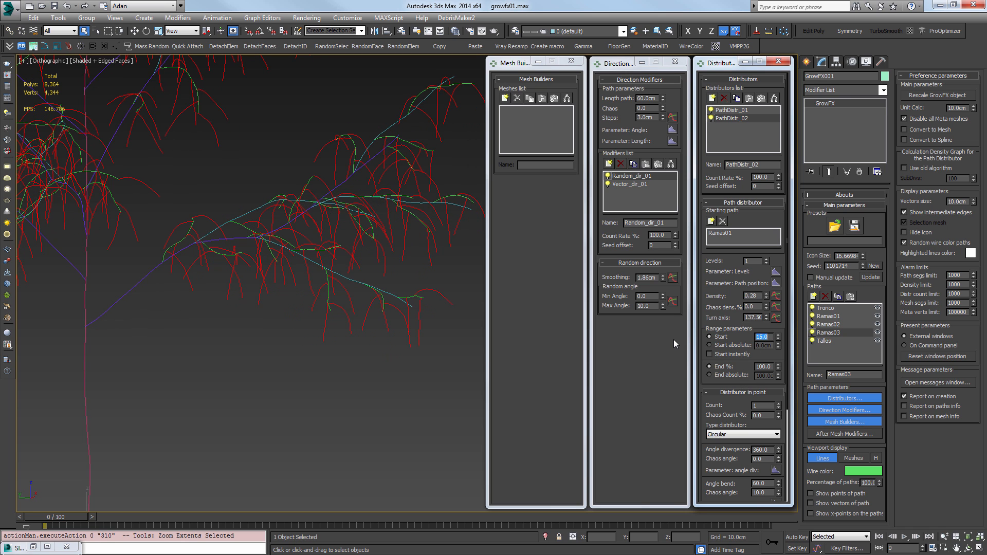
{"action": "left_click", "coordinate": [767, 298]}
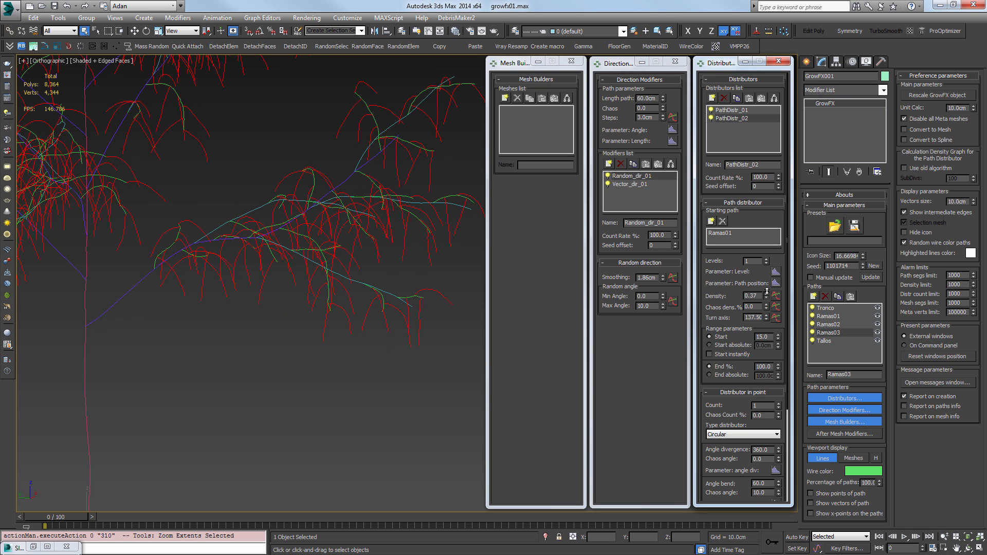
{"action": "left_click", "coordinate": [767, 298]}
{"action": "left_click", "coordinate": [767, 299]}
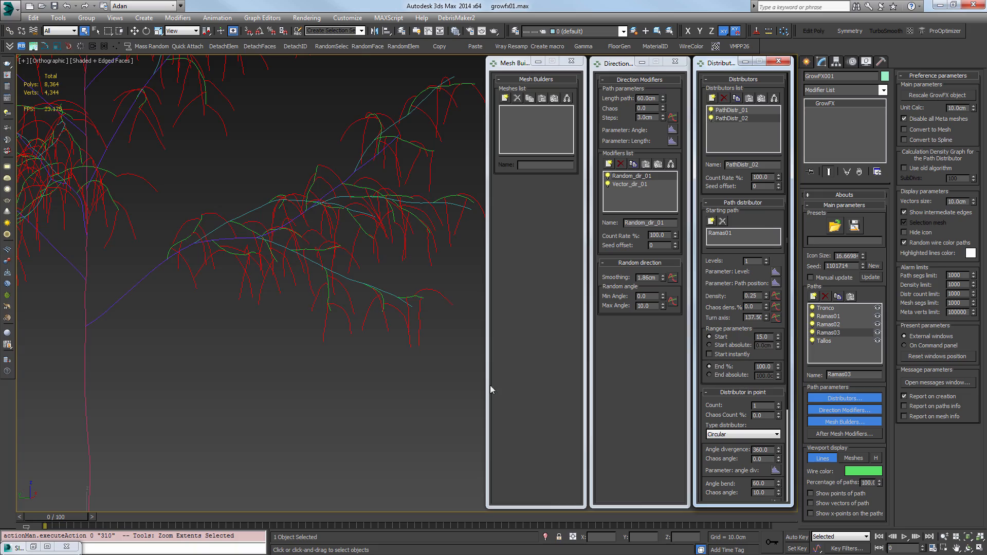
Examine the branch distribution up close and the whole tree's silhouette in the front view
{"action": "scroll", "coordinate": [337, 319], "scroll_direction": "down", "scroll_amount": 3}
{"action": "middle_click_drag", "start_coordinate": [366, 342], "coordinate": [298, 288], "text": "alt"}
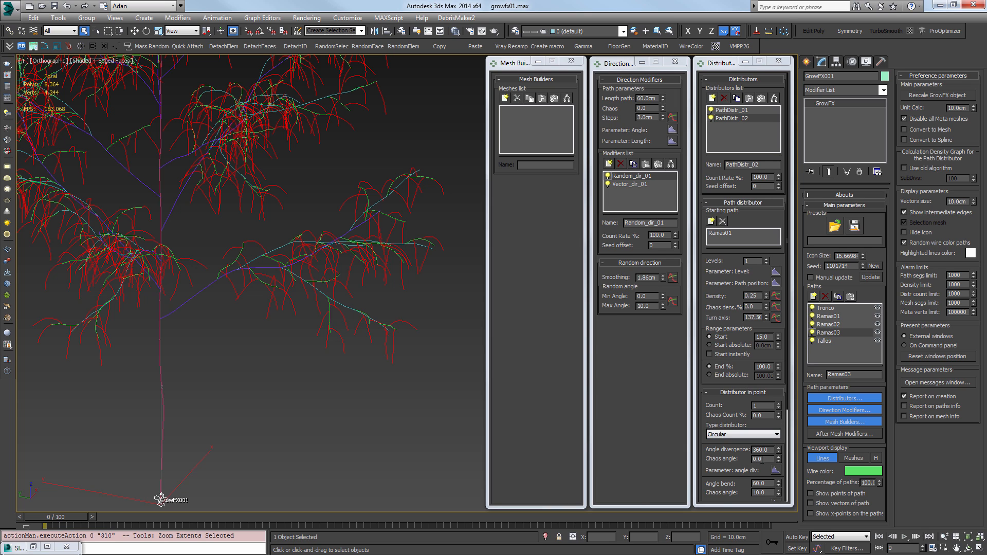
{"action": "left_click_drag", "start_coordinate": [771, 426], "coordinate": [776, 379]}
{"action": "middle_click_drag", "start_coordinate": [304, 329], "coordinate": [151, 303], "text": "alt"}
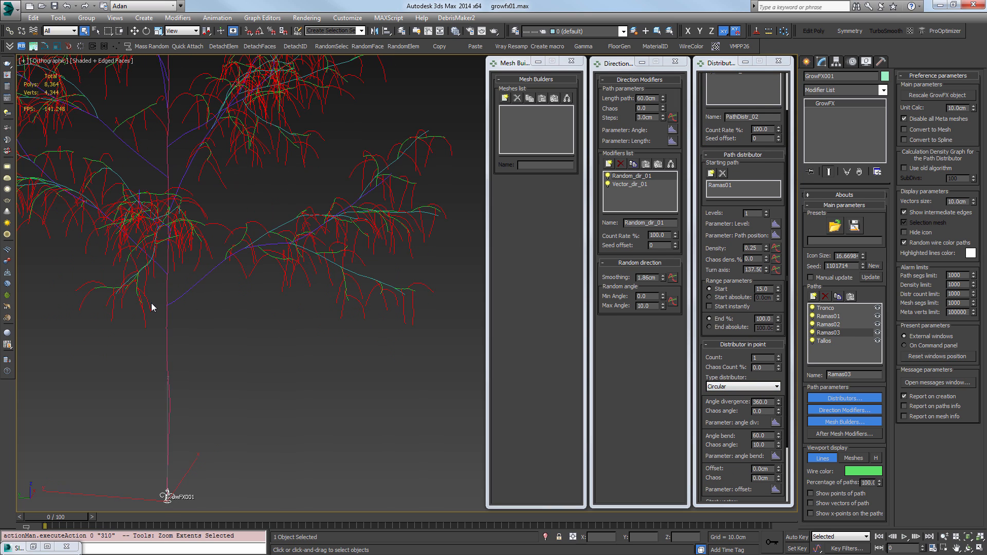
{"action": "scroll", "coordinate": [288, 288], "scroll_direction": "down", "scroll_amount": 5}
{"action": "key", "text": "f"}
{"action": "scroll", "coordinate": [304, 307], "scroll_direction": "down", "scroll_amount": 5}
{"action": "middle_click_drag", "start_coordinate": [304, 307], "coordinate": [283, 270]}
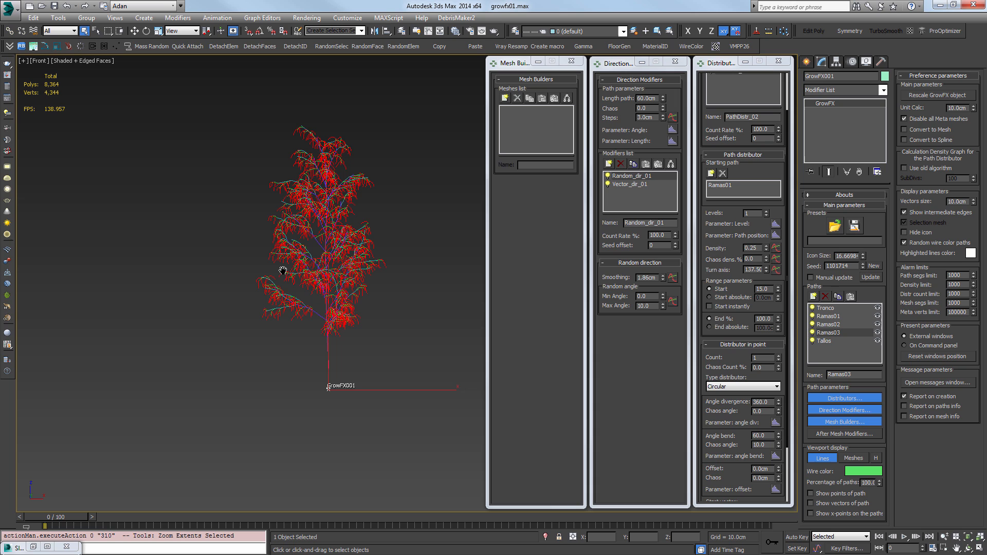
Try a different bend angle on the Ramas01 distributor and cancel the change
{"action": "left_click", "coordinate": [828, 316]}
{"action": "left_click_drag", "start_coordinate": [746, 399], "coordinate": [758, 348]}
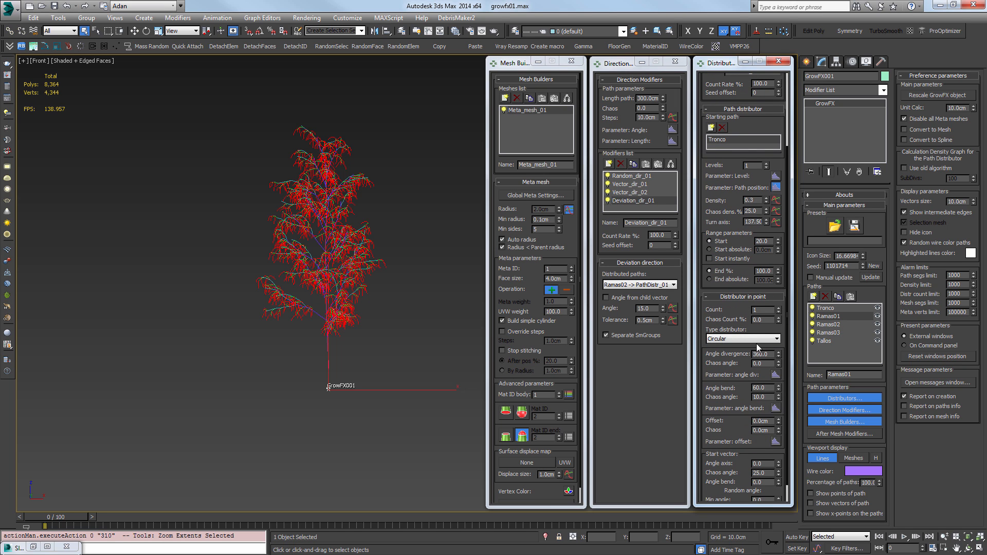
{"action": "left_click_drag", "start_coordinate": [779, 389], "coordinate": [765, 352]}
{"action": "right_click", "coordinate": [765, 352]}
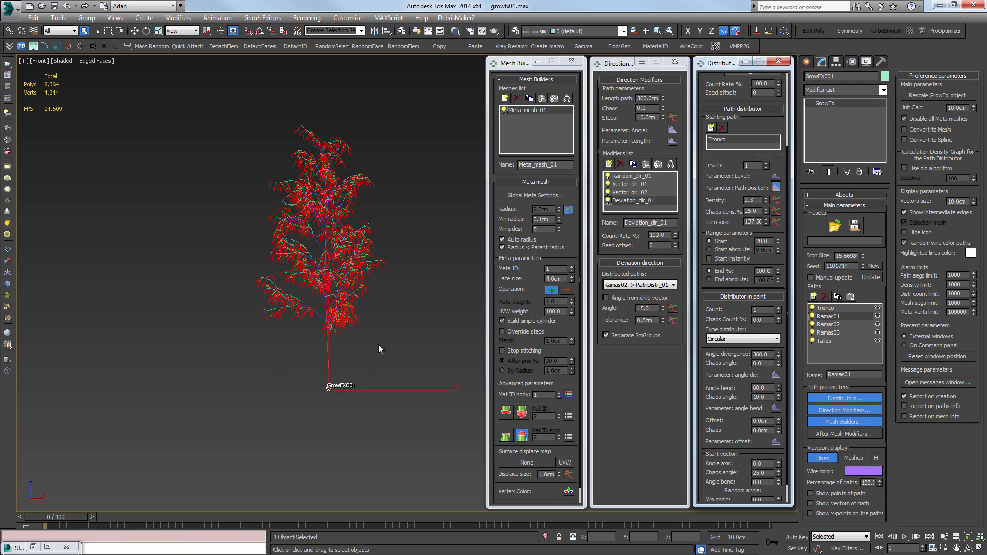
Set the Ramas03 path length to 75 cm
{"action": "middle_click_drag", "start_coordinate": [379, 345], "coordinate": [453, 352], "text": "alt"}
{"action": "scroll", "coordinate": [386, 330], "scroll_direction": "up", "scroll_amount": 5}
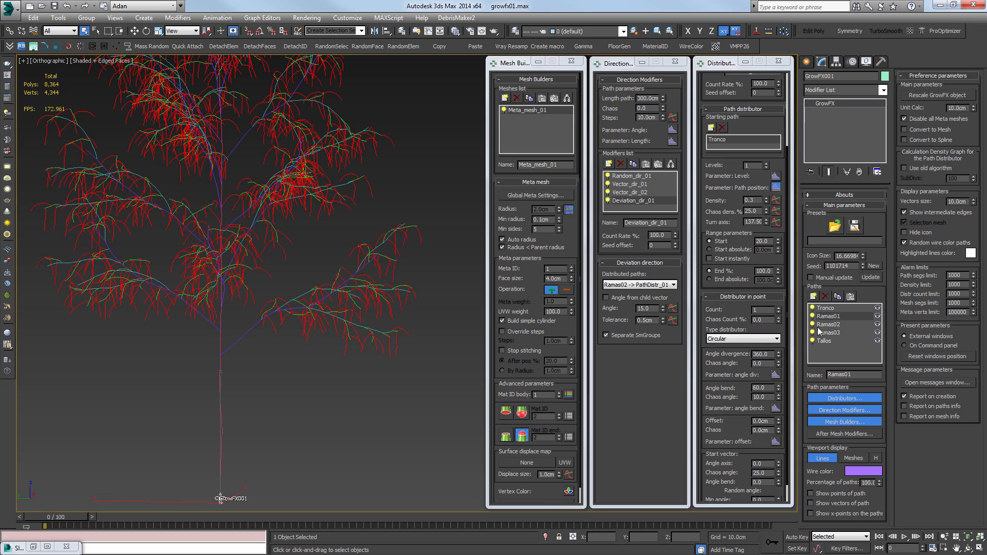
{"action": "scroll", "coordinate": [282, 328], "scroll_direction": "up", "scroll_amount": 5}
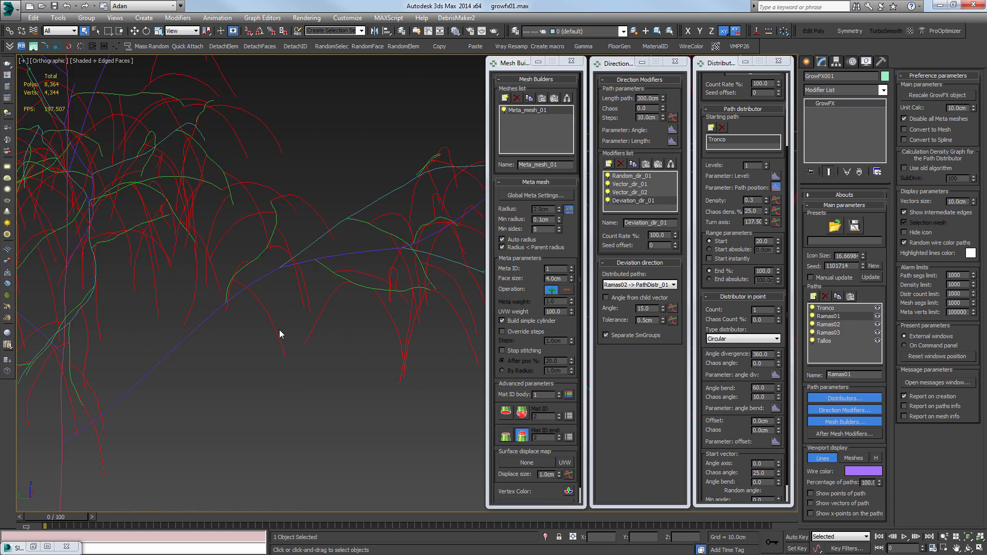
{"action": "scroll", "coordinate": [335, 343], "scroll_direction": "up", "scroll_amount": 3}
{"action": "left_click", "coordinate": [842, 333]}
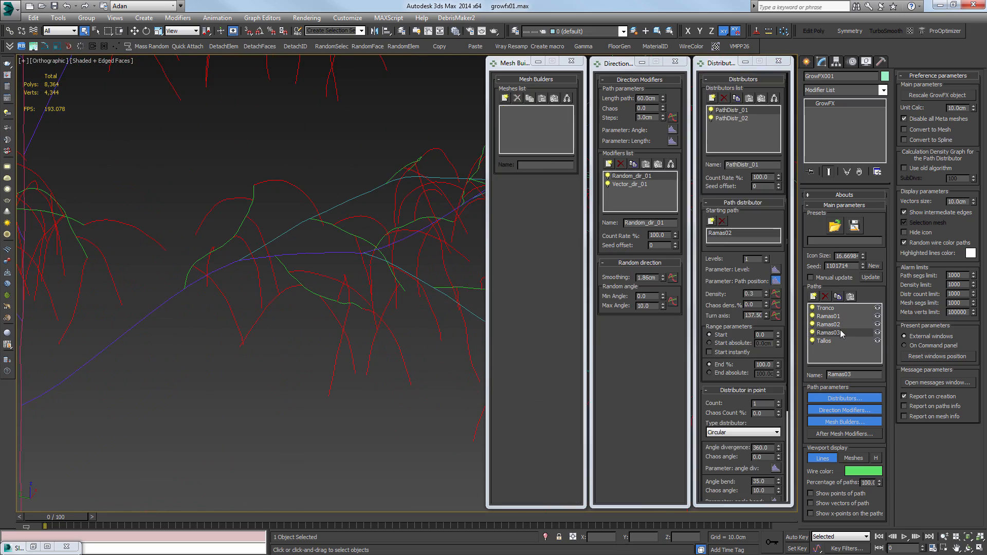
{"action": "middle_click_drag", "start_coordinate": [335, 353], "coordinate": [357, 358], "text": "alt"}
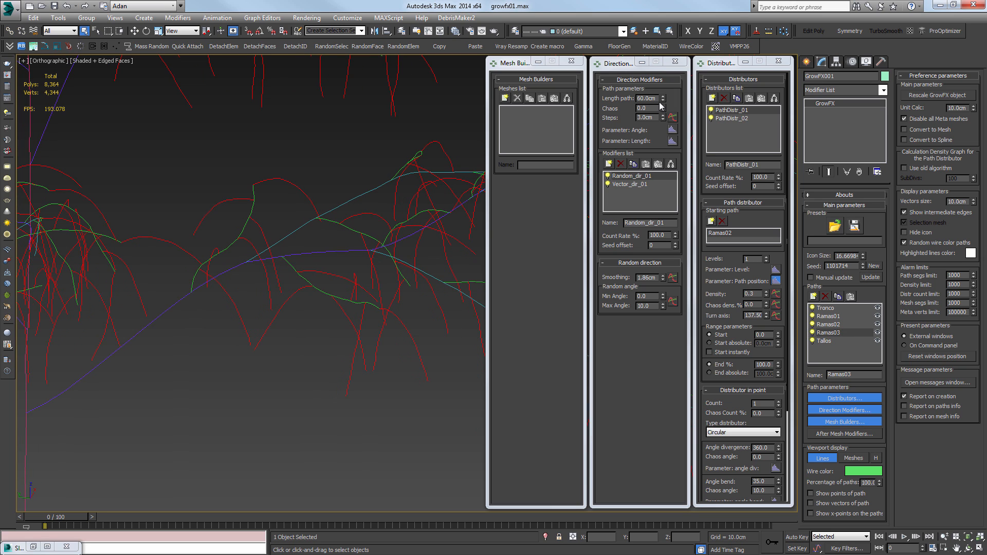
{"action": "left_click_drag", "start_coordinate": [662, 101], "coordinate": [663, 92]}
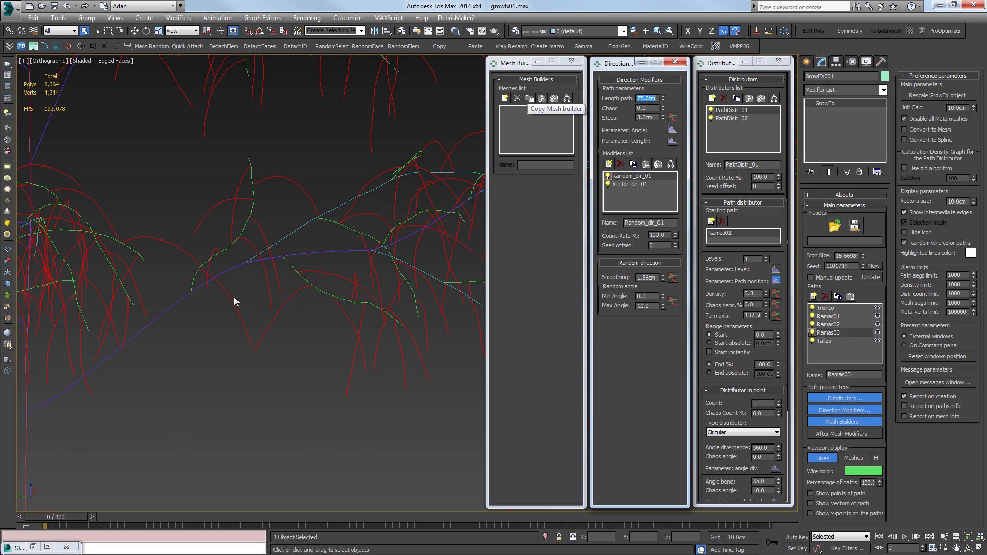
{"action": "middle_click_drag", "start_coordinate": [235, 301], "coordinate": [328, 316], "text": "alt"}
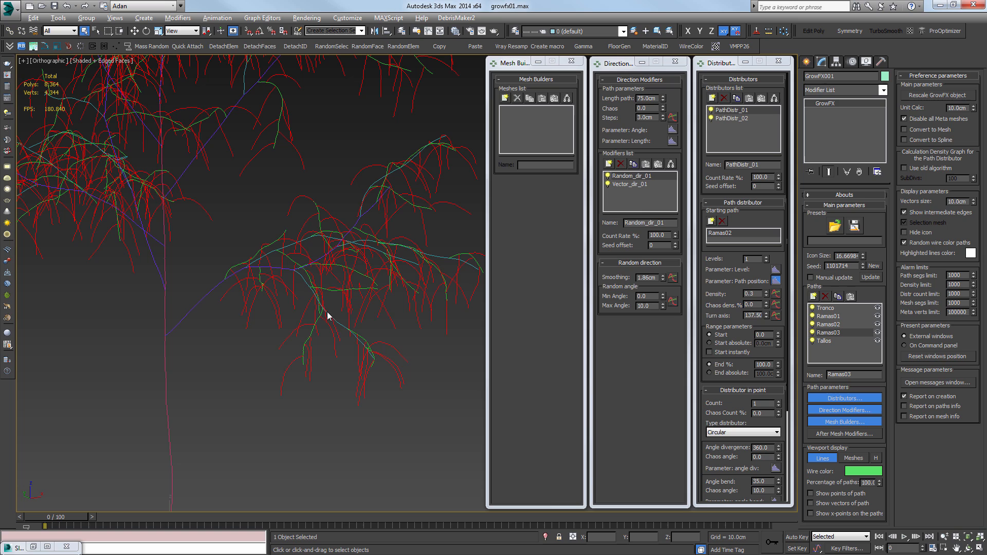
Adjust the vector direction strength of Ramas03 and set the density of its distributor starting from Ramas02 to 0.2
{"action": "left_click", "coordinate": [625, 186]}
{"action": "left_click_drag", "start_coordinate": [663, 361], "coordinate": [666, 386]}
{"action": "left_click", "coordinate": [632, 176]}
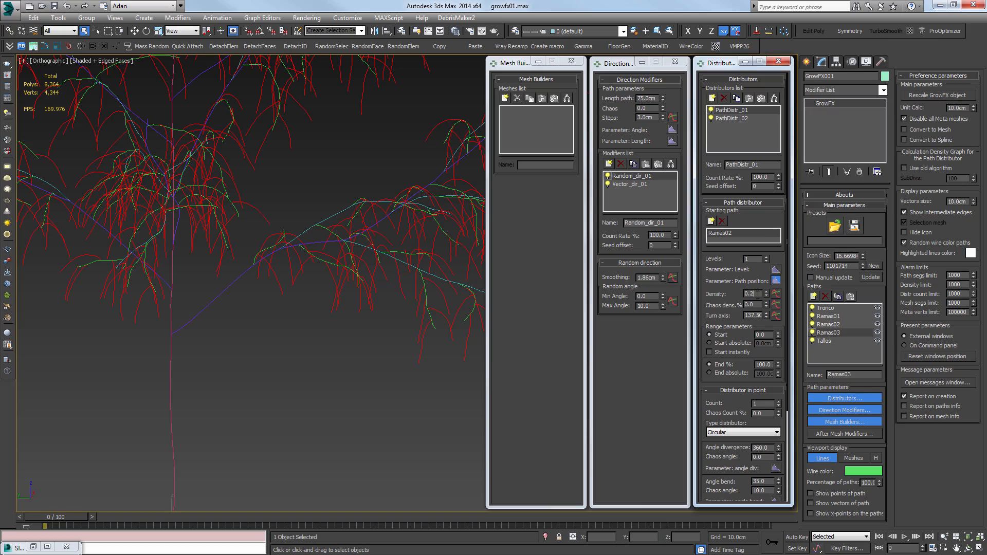
{"action": "key", "text": "Return"}
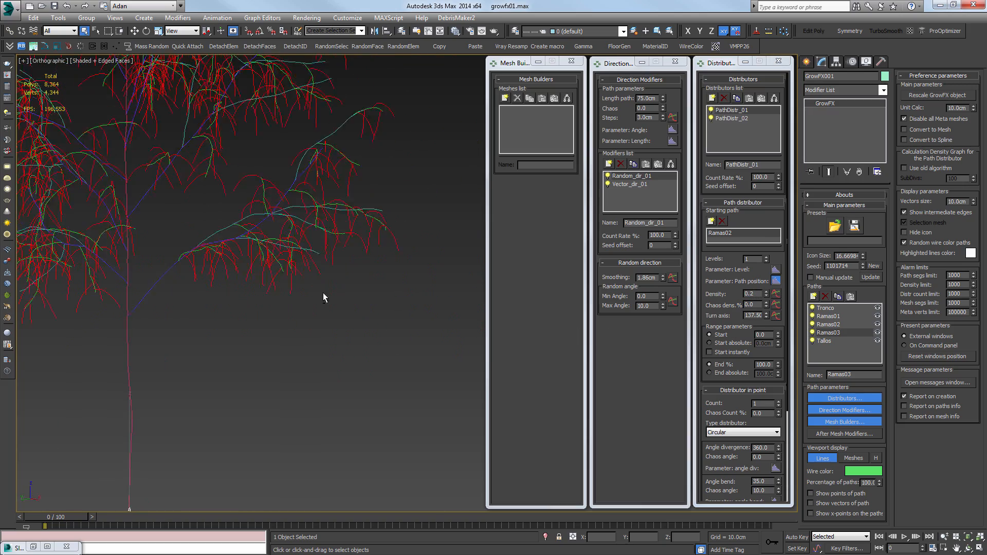
Examine the whole tree's silhouette in the front view and the outer branch tips up close
{"action": "middle_click_drag", "start_coordinate": [324, 293], "coordinate": [294, 298], "text": "alt"}
{"action": "scroll", "coordinate": [360, 312], "scroll_direction": "down", "scroll_amount": 5}
{"action": "key", "text": "f"}
{"action": "key", "text": "z"}
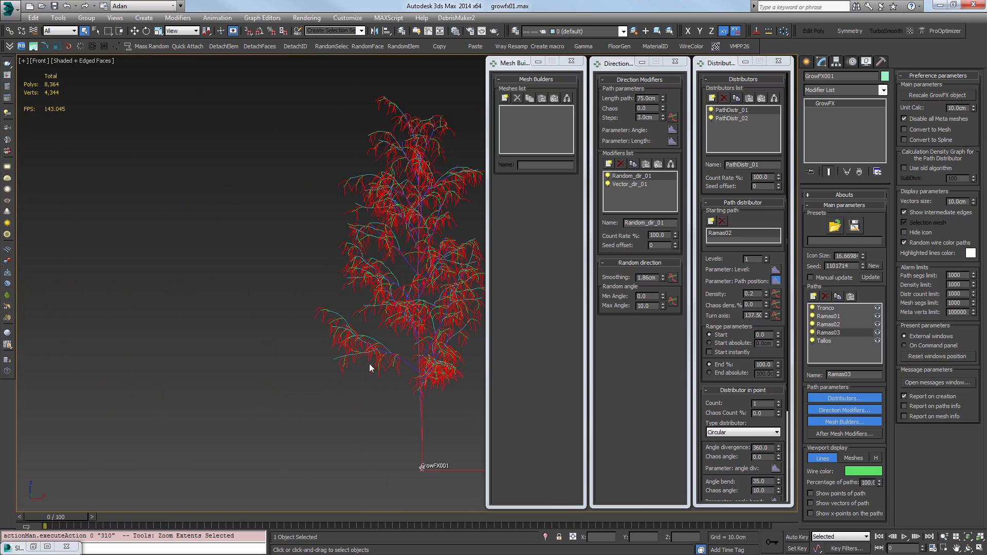
{"action": "middle_click_drag", "start_coordinate": [370, 365], "coordinate": [213, 334]}
{"action": "scroll", "coordinate": [301, 252], "scroll_direction": "up", "scroll_amount": 5}
{"action": "middle_click_drag", "start_coordinate": [129, 308], "coordinate": [251, 273]}
{"action": "scroll", "coordinate": [251, 273], "scroll_direction": "up", "scroll_amount": 4}
{"action": "scroll", "coordinate": [251, 273], "scroll_direction": "up", "scroll_amount": 2}
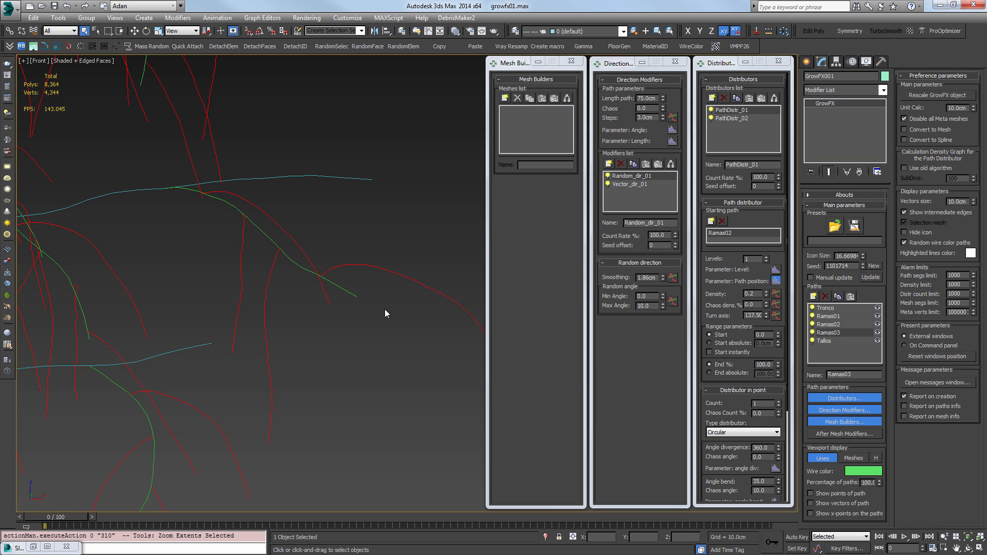
Examine the drooping stems on the lower side branches from a rotated view
{"action": "scroll", "coordinate": [390, 308], "scroll_direction": "down", "scroll_amount": 10}
{"action": "middle_click_drag", "start_coordinate": [392, 276], "coordinate": [359, 347]}
{"action": "middle_click_drag", "start_coordinate": [358, 347], "coordinate": [288, 315], "text": "alt"}
{"action": "scroll", "coordinate": [399, 313], "scroll_direction": "down", "scroll_amount": 4}
{"action": "scroll", "coordinate": [289, 312], "scroll_direction": "up", "scroll_amount": 4}
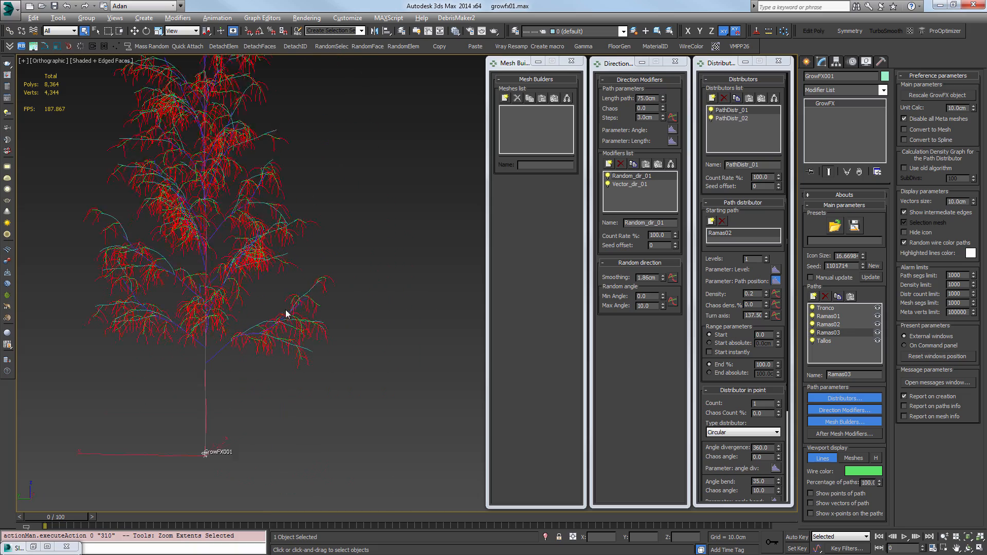
{"action": "scroll", "coordinate": [291, 312], "scroll_direction": "up", "scroll_amount": 8}
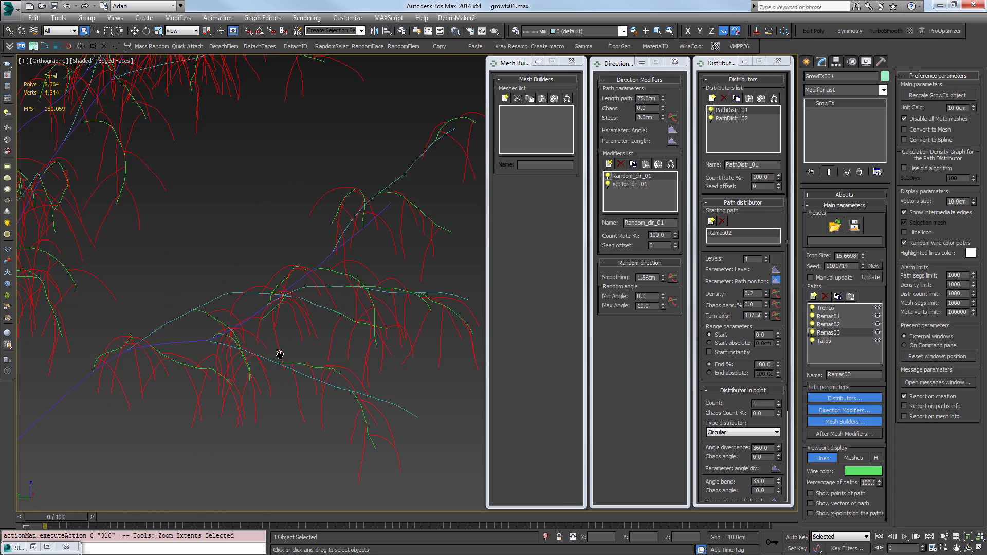
{"action": "scroll", "coordinate": [328, 313], "scroll_direction": "up", "scroll_amount": 8}
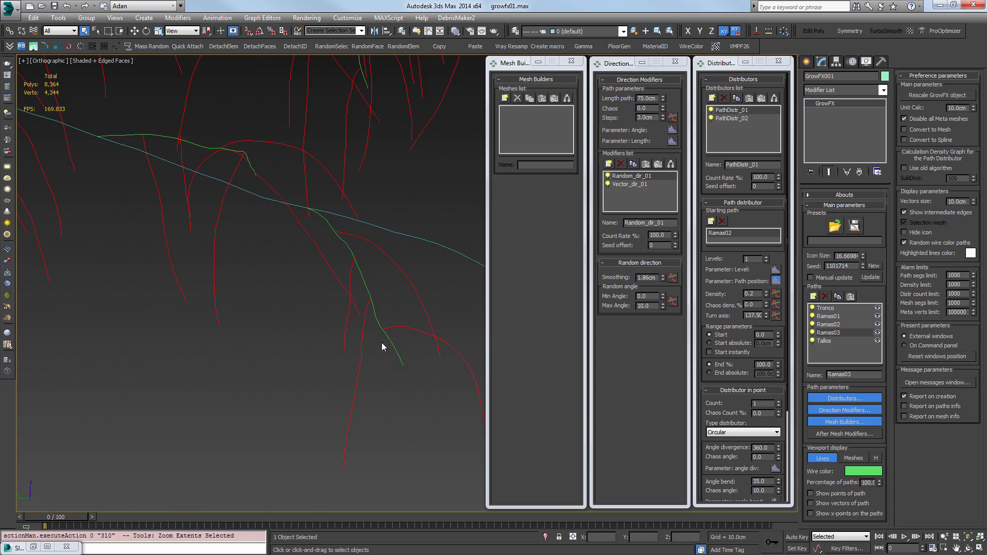
{"action": "scroll", "coordinate": [383, 296], "scroll_direction": "down", "scroll_amount": 4}
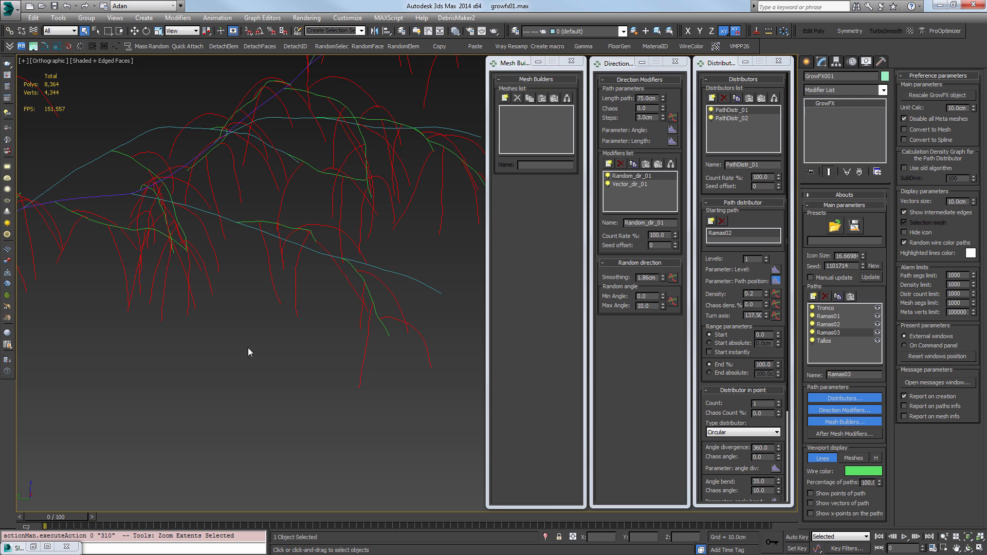
{"action": "scroll", "coordinate": [248, 349], "scroll_direction": "down", "scroll_amount": 5}
Add a new path to the tree and name it Hojas
{"action": "left_click", "coordinate": [823, 342]}
{"action": "left_click", "coordinate": [815, 297]}
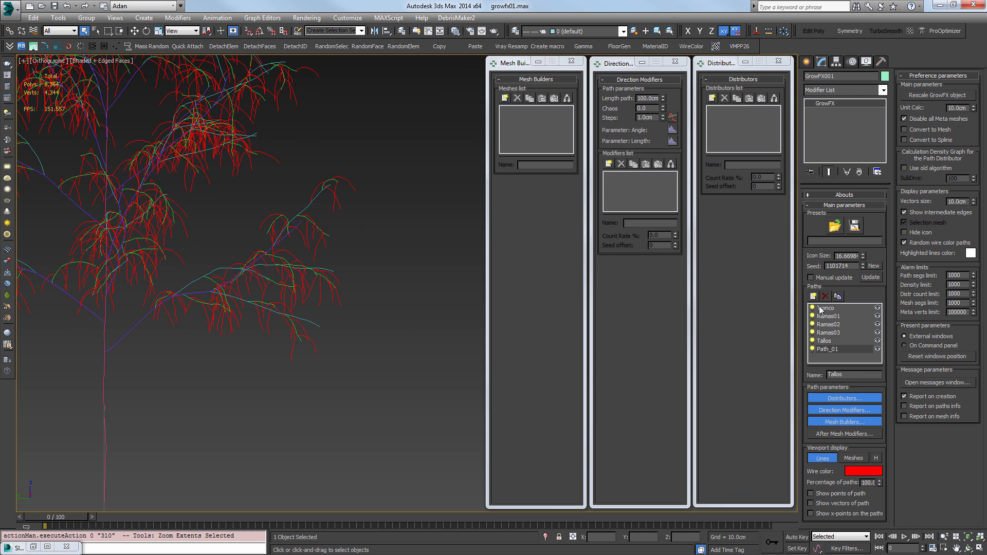
{"action": "left_click_drag", "start_coordinate": [859, 375], "coordinate": [658, 364]}
{"action": "type", "text": "Hojas"}
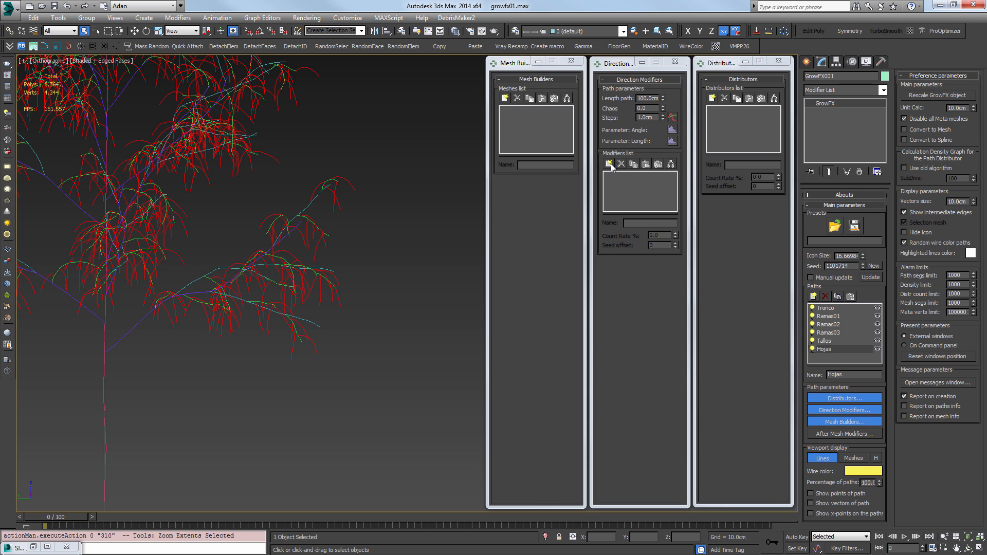
{"action": "left_click", "coordinate": [610, 165]}
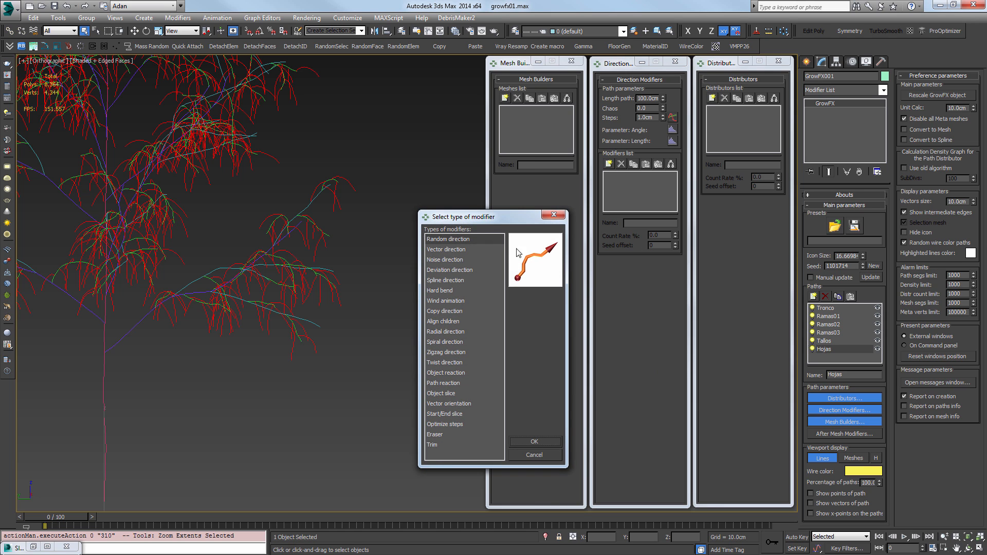
{"action": "left_click", "coordinate": [554, 214]}
Add a Path distributor to the Hojas path and keep its yellow wire color
{"action": "left_click", "coordinate": [712, 98]}
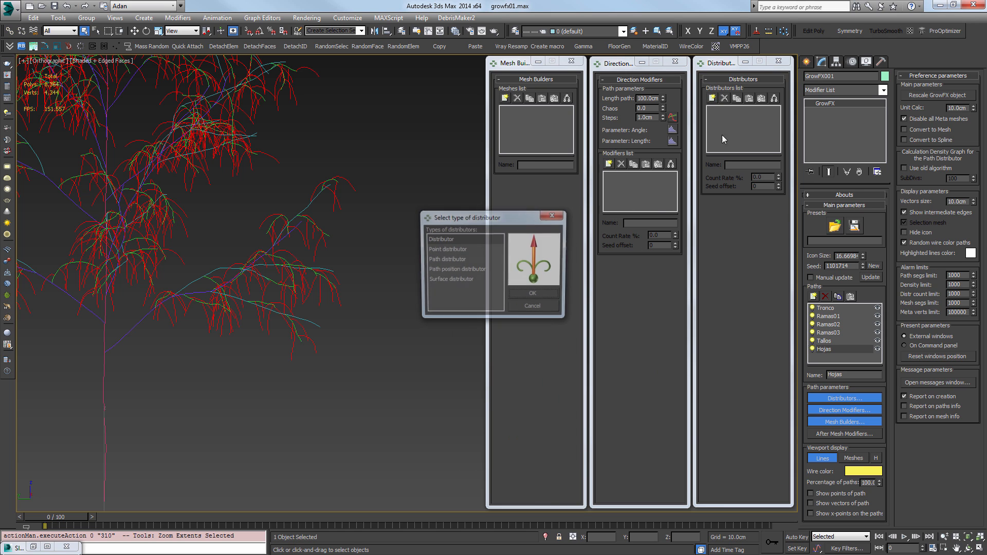
{"action": "left_click", "coordinate": [454, 260]}
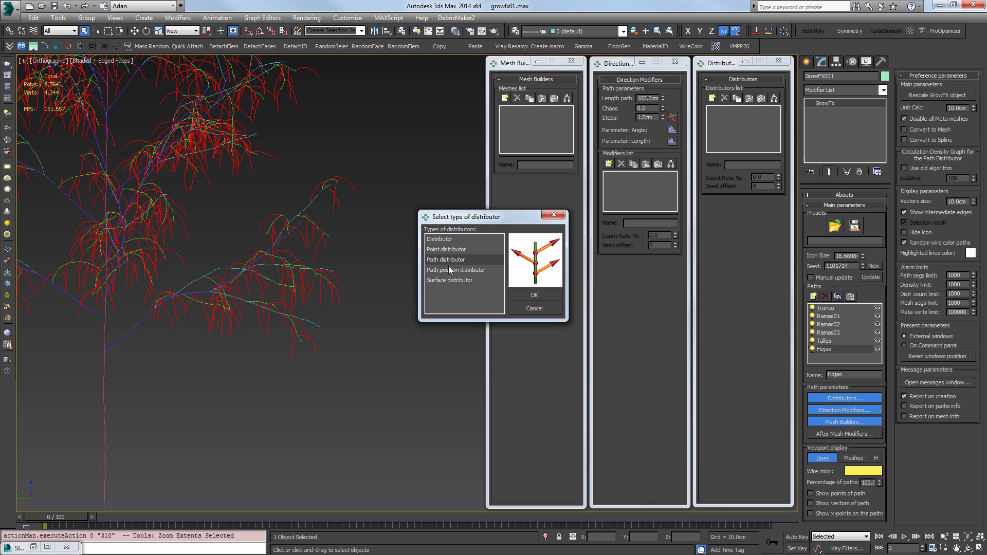
{"action": "left_click", "coordinate": [534, 295]}
{"action": "left_click", "coordinate": [864, 472]}
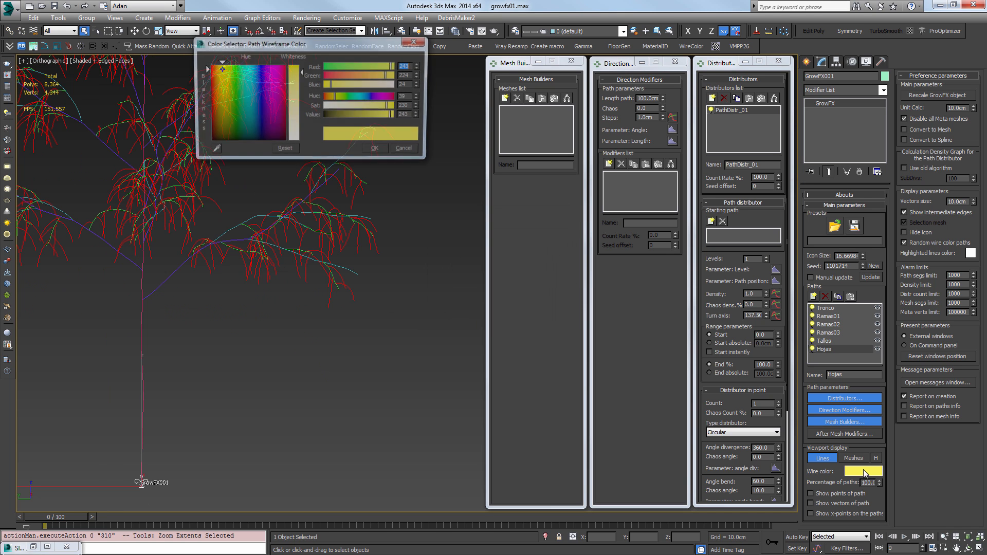
{"action": "left_click", "coordinate": [404, 148]}
Try Ramas02 and Ramas03 as starting paths of the Hojas distributor and remove both
{"action": "left_click", "coordinate": [711, 221]}
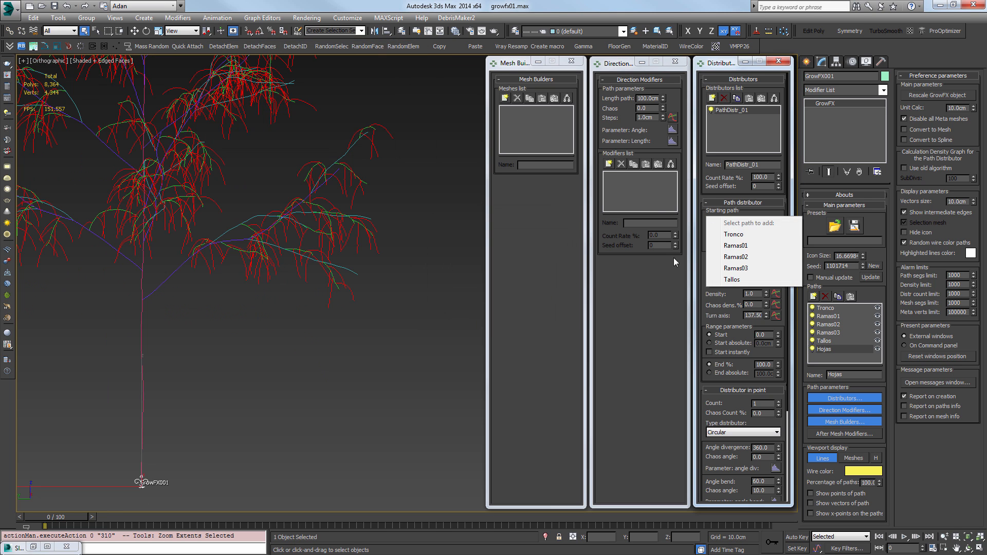
{"action": "left_click", "coordinate": [736, 257]}
{"action": "left_click", "coordinate": [711, 221]}
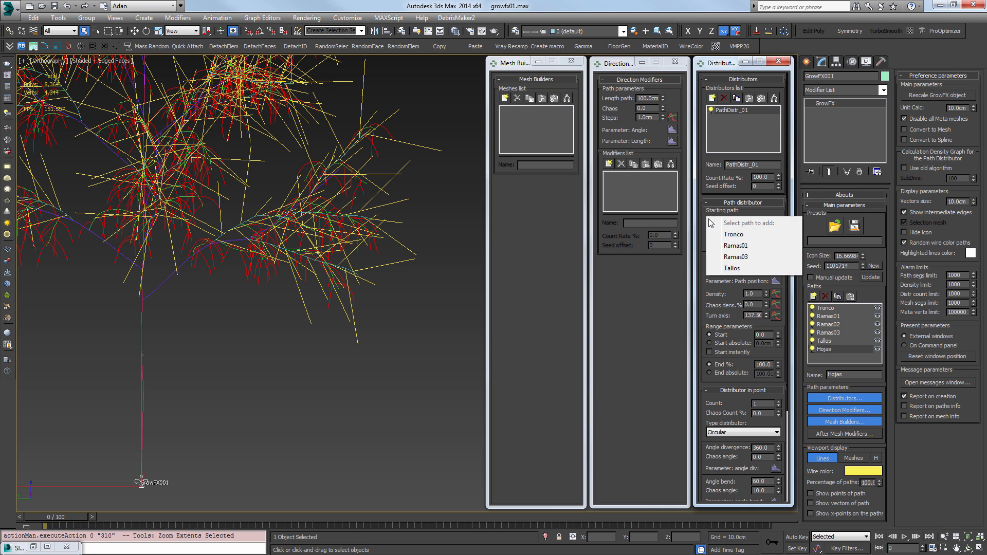
{"action": "left_click", "coordinate": [735, 256]}
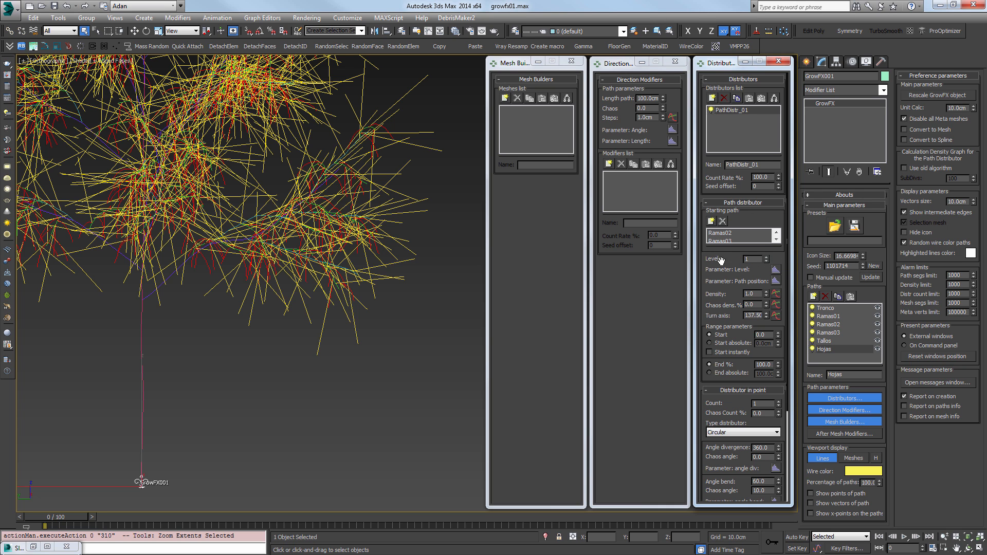
{"action": "left_click", "coordinate": [736, 234]}
{"action": "left_click", "coordinate": [722, 221]}
{"action": "left_click", "coordinate": [722, 221]}
Use Tallos as the starting path of the Hojas distributor and set the Hojas path length to 8 cm
{"action": "left_click", "coordinate": [711, 221]}
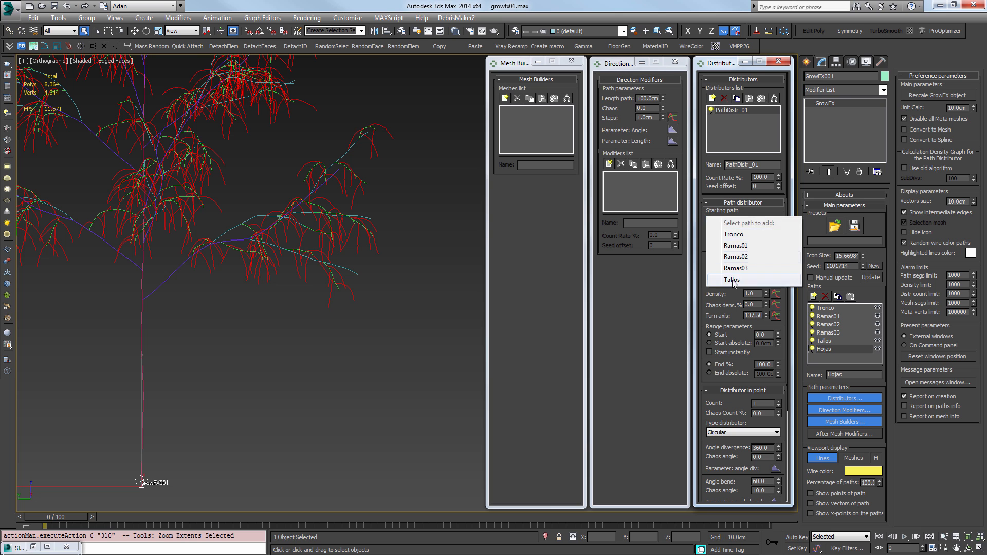
{"action": "left_click", "coordinate": [730, 273]}
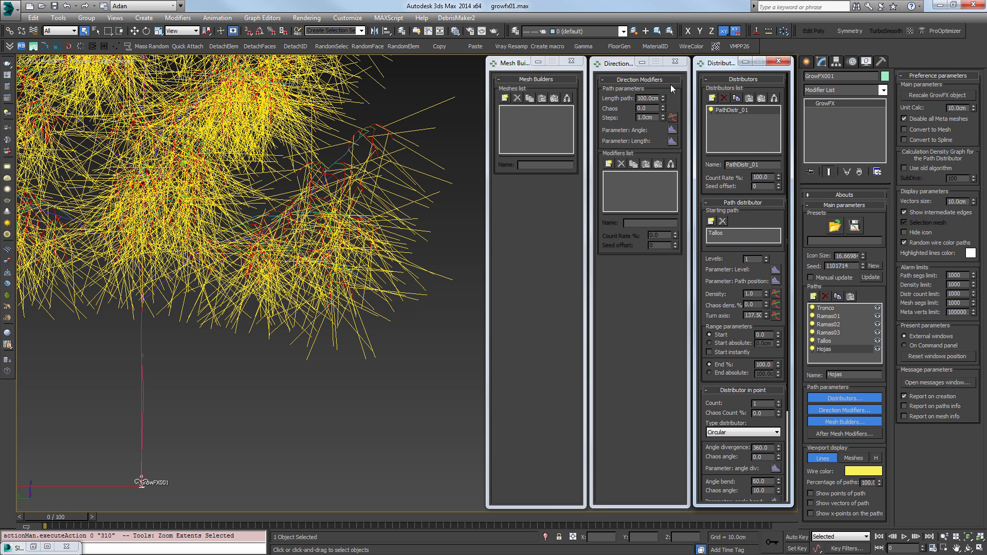
{"action": "left_click_drag", "start_coordinate": [638, 100], "coordinate": [817, 101]}
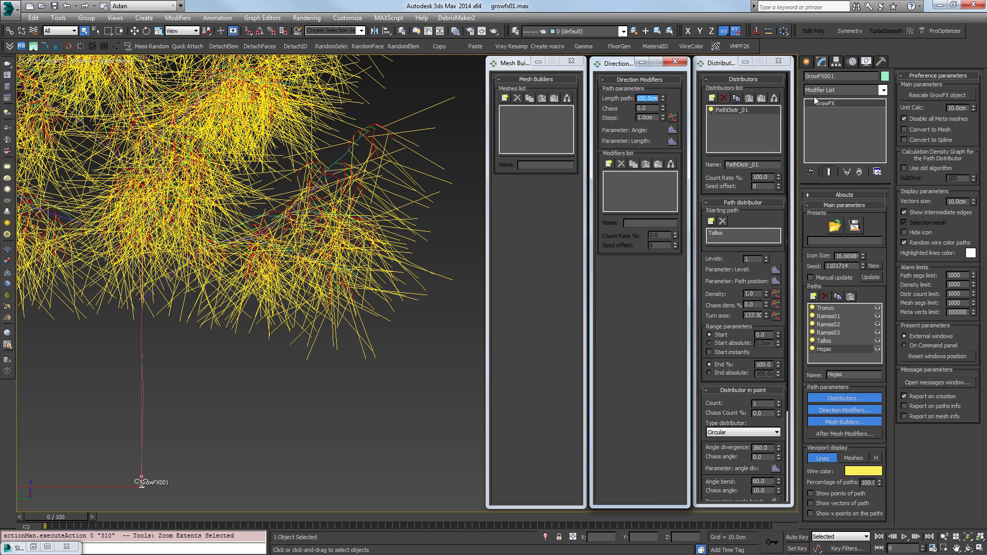
{"action": "scroll", "coordinate": [393, 242], "scroll_direction": "up", "scroll_amount": 5}
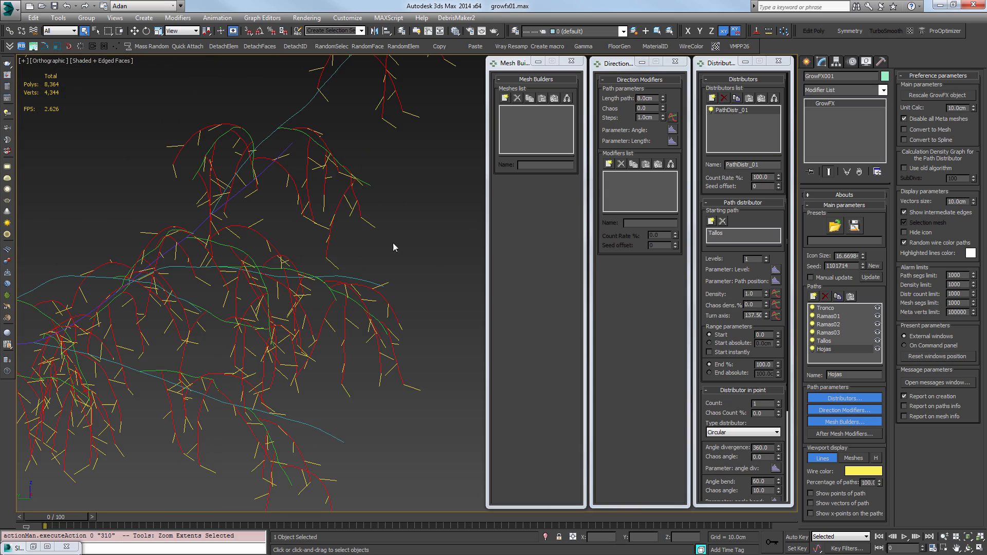
{"action": "scroll", "coordinate": [299, 322], "scroll_direction": "down", "scroll_amount": 4}
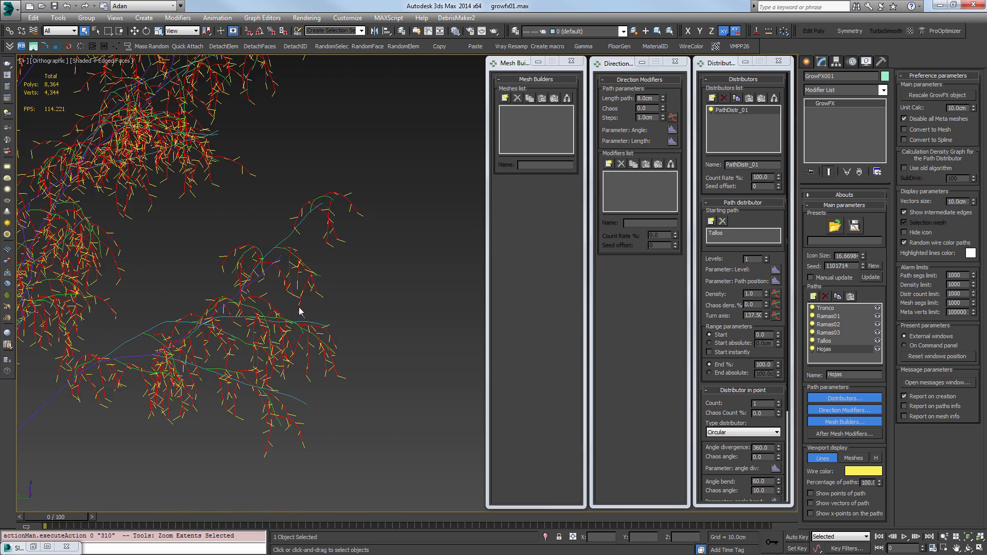
{"action": "scroll", "coordinate": [300, 288], "scroll_direction": "up", "scroll_amount": 4}
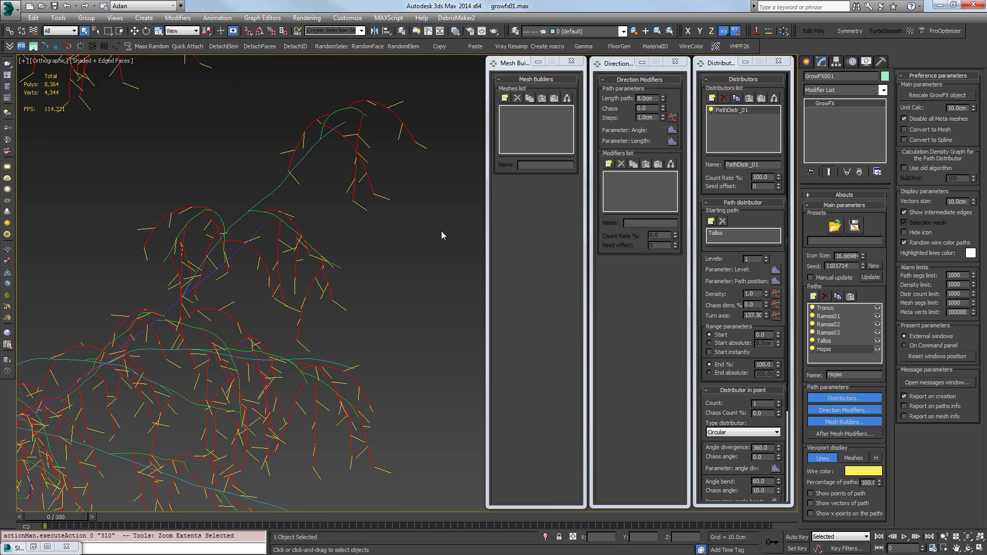
Add a Vector orientation modifier to the Hojas path and switch it off
{"action": "left_click", "coordinate": [609, 164]}
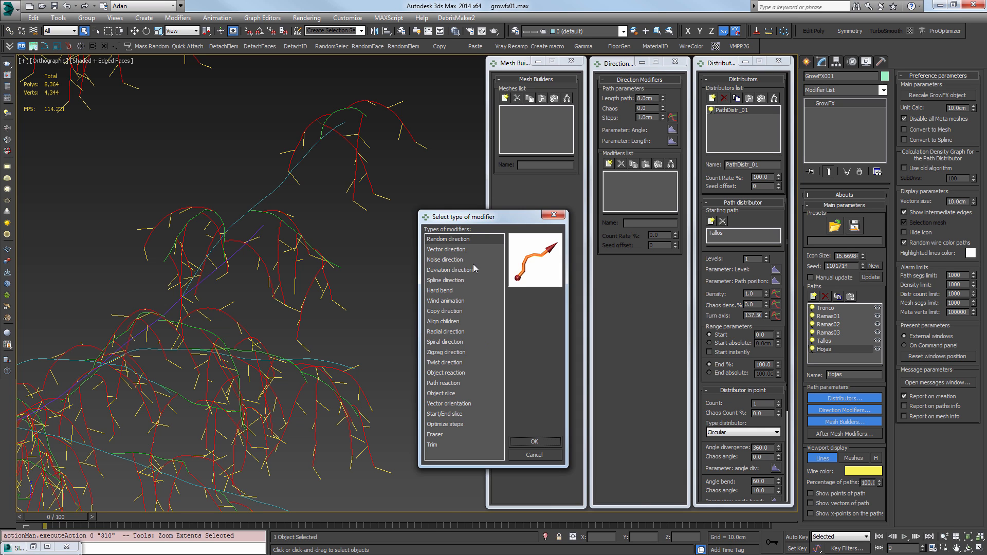
{"action": "left_click", "coordinate": [464, 404]}
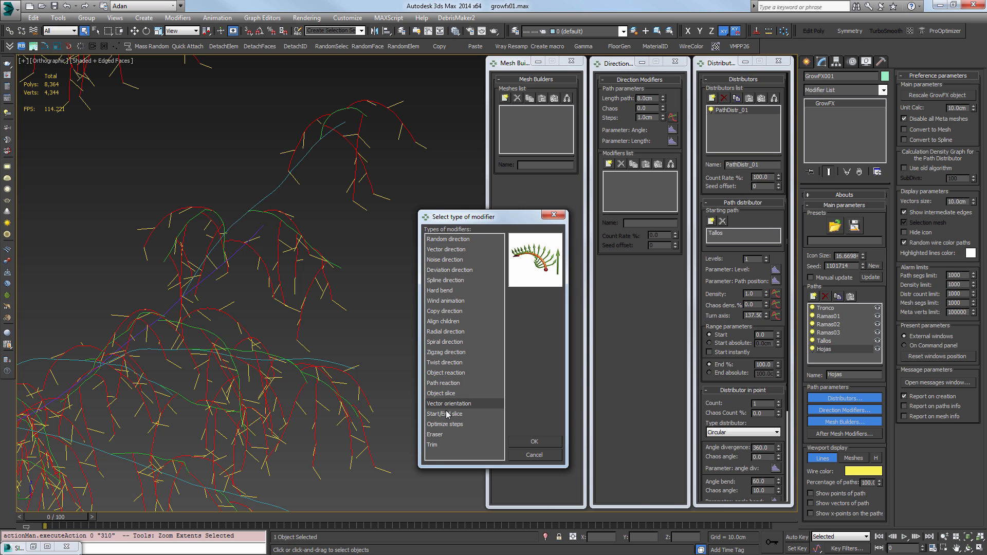
{"action": "double_click", "coordinate": [453, 404]}
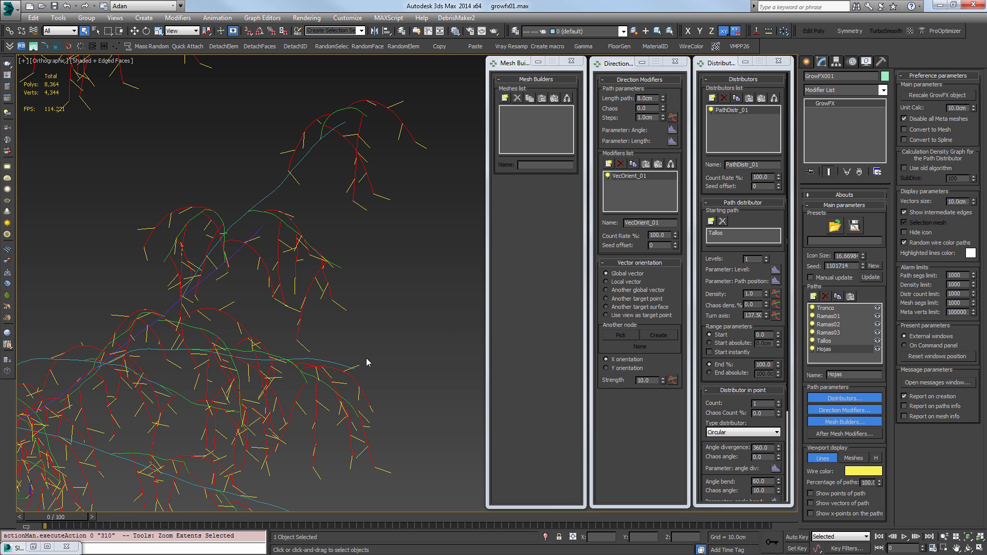
{"action": "middle_click_drag", "start_coordinate": [403, 225], "coordinate": [391, 270]}
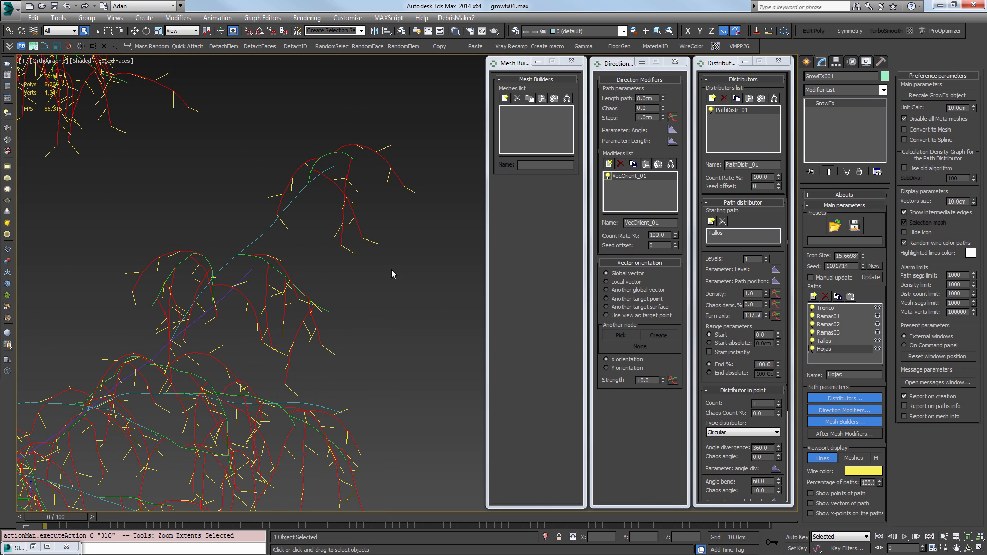
{"action": "left_click", "coordinate": [607, 176]}
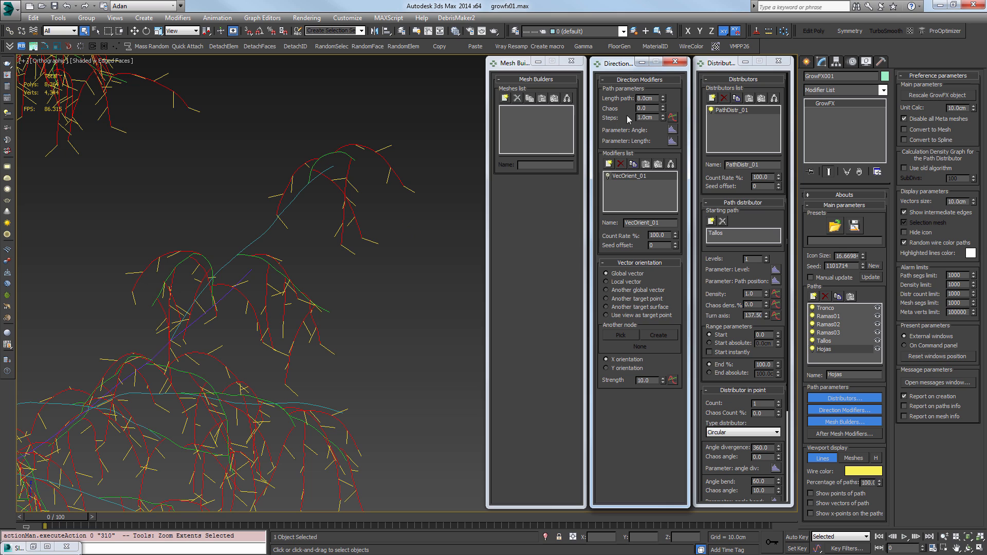
Set the steps of the Hojas path to 2 cm
{"action": "left_click_drag", "start_coordinate": [629, 115], "coordinate": [575, 115]}
{"action": "type", "text": "2"}
{"action": "key", "text": "Return"}
{"action": "left_click", "coordinate": [827, 341]}
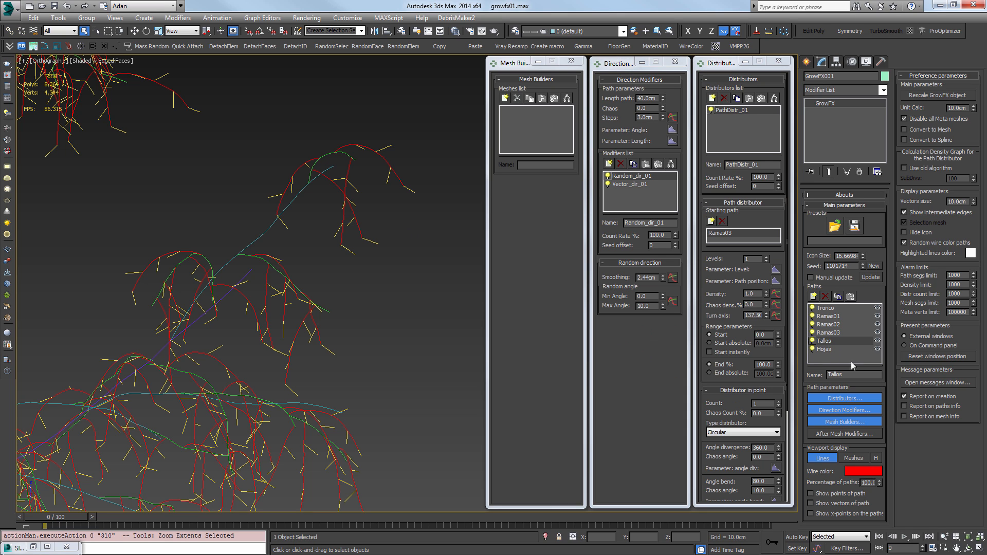
{"action": "left_click", "coordinate": [825, 349]}
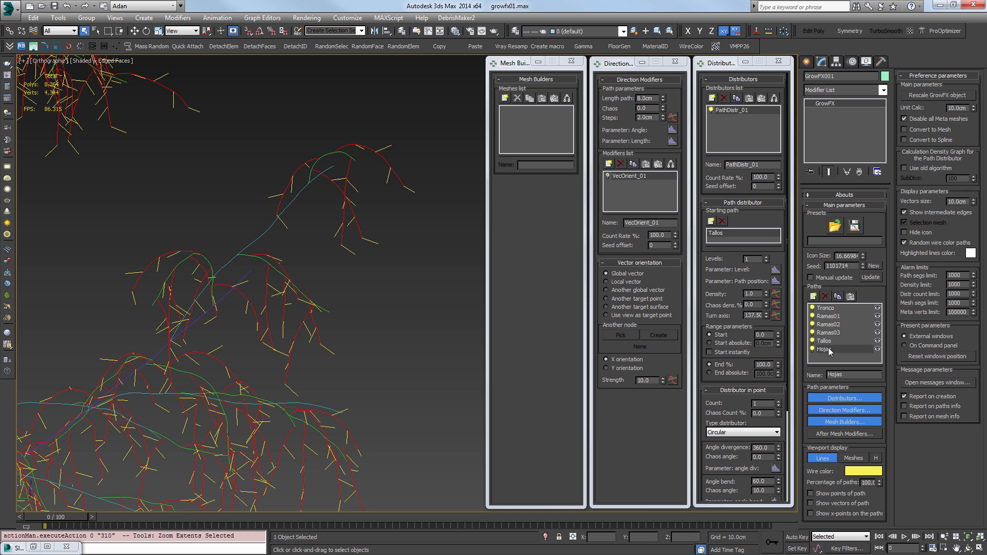
Add a Vector direction modifier to the Hojas path and lower its strength to about -150
{"action": "left_click", "coordinate": [609, 165]}
{"action": "double_click", "coordinate": [448, 252]}
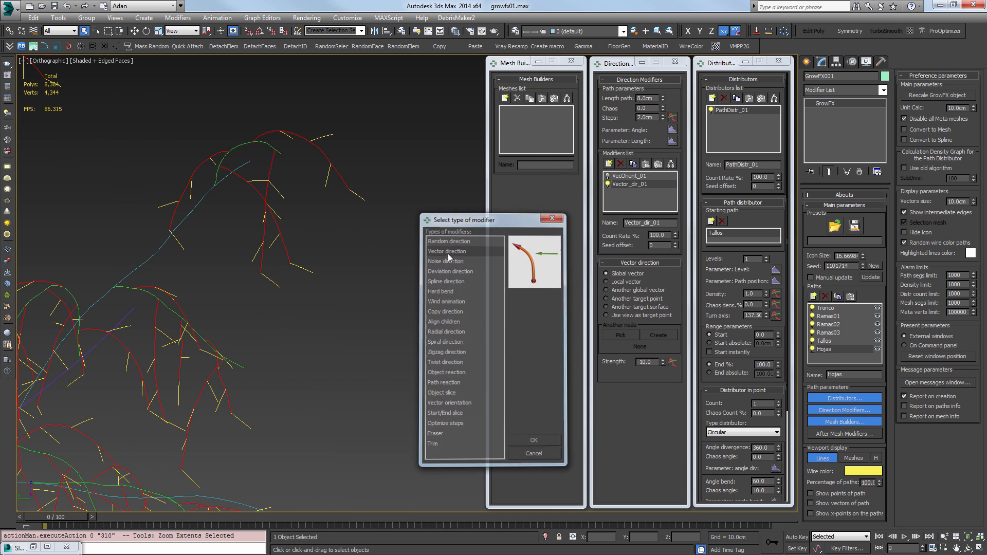
{"action": "left_click_drag", "start_coordinate": [665, 366], "coordinate": [725, 21]}
{"action": "left_click_drag", "start_coordinate": [710, 537], "coordinate": [710, 532]}
{"action": "scroll", "coordinate": [459, 290], "scroll_direction": "down", "scroll_amount": 5}
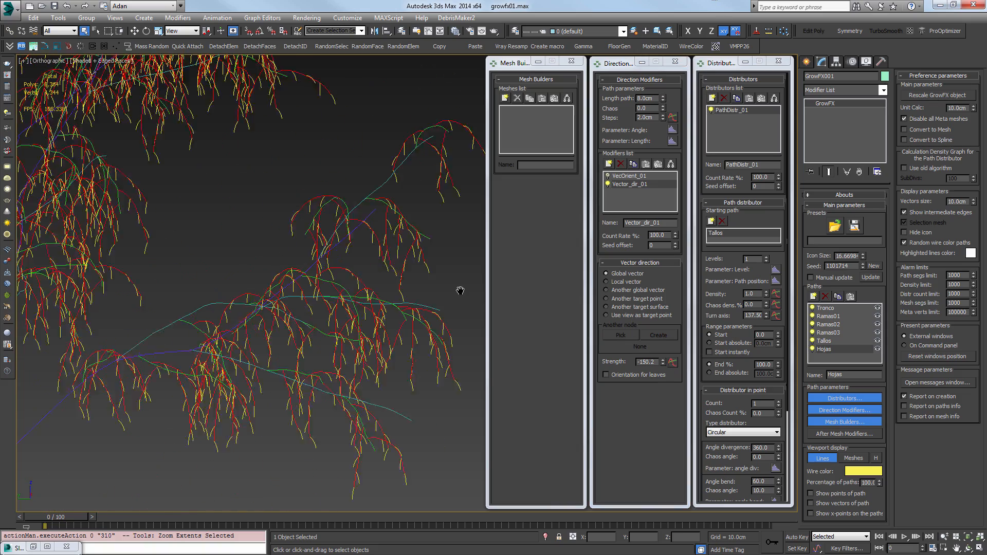
{"action": "middle_click_drag", "start_coordinate": [459, 290], "coordinate": [421, 334], "text": "alt"}
Set the density of the Hojas path distributor to 1.5
{"action": "scroll", "coordinate": [319, 300], "scroll_direction": "up", "scroll_amount": 10}
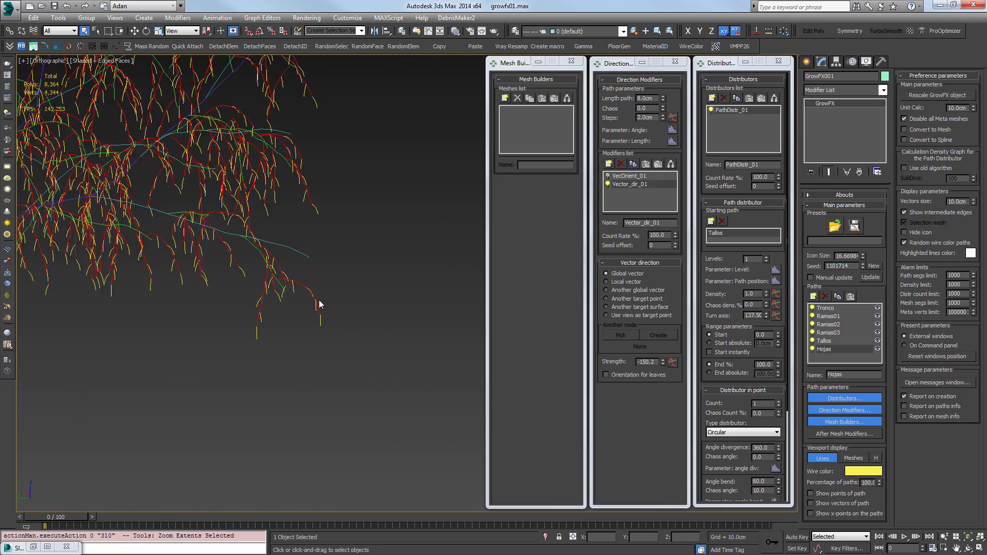
{"action": "middle_click_drag", "start_coordinate": [287, 299], "coordinate": [308, 278], "text": "alt"}
{"action": "left_click_drag", "start_coordinate": [758, 294], "coordinate": [609, 291]}
{"action": "type", "text": "1.5"}
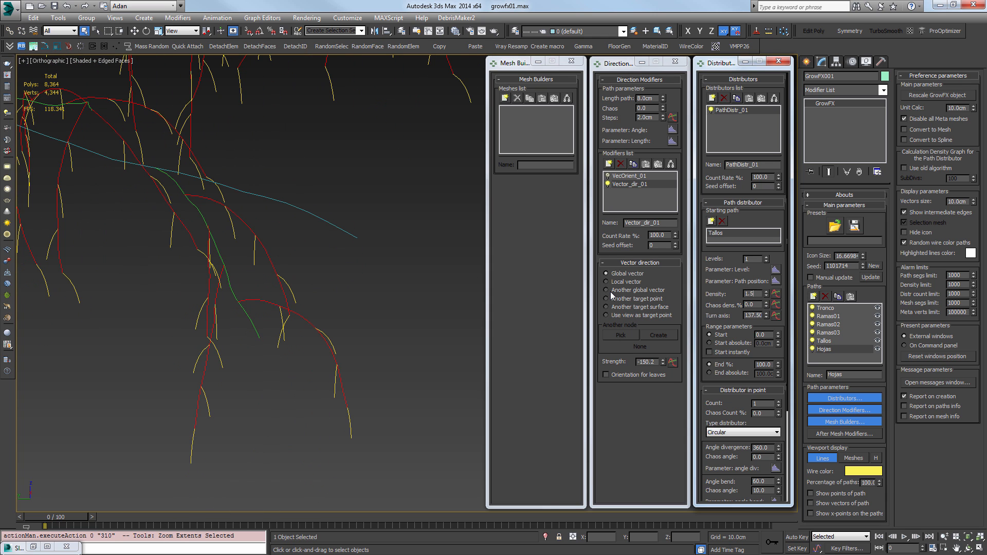
{"action": "key", "text": "Return"}
{"action": "scroll", "coordinate": [370, 297], "scroll_direction": "down", "scroll_amount": 12}
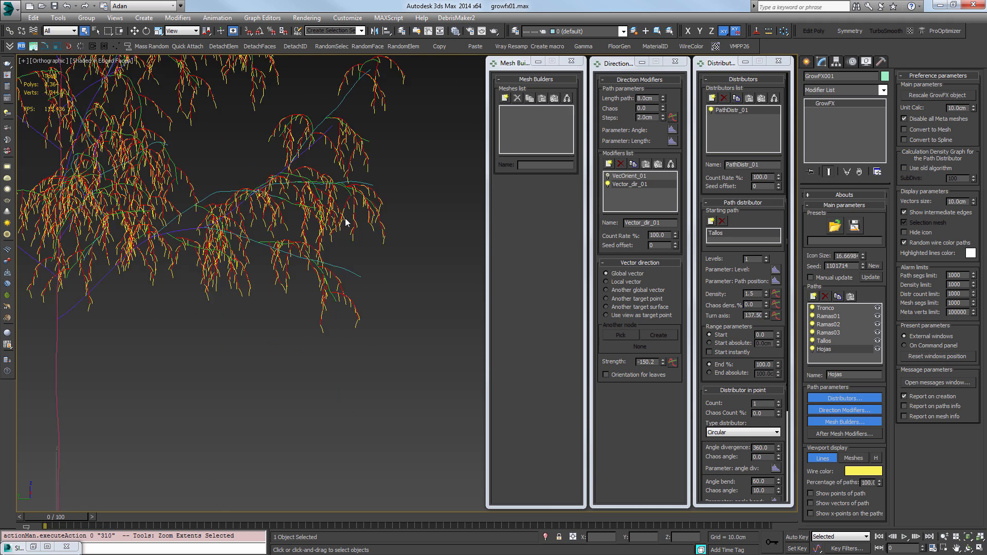
{"action": "middle_click_drag", "start_coordinate": [396, 241], "coordinate": [513, 274]}
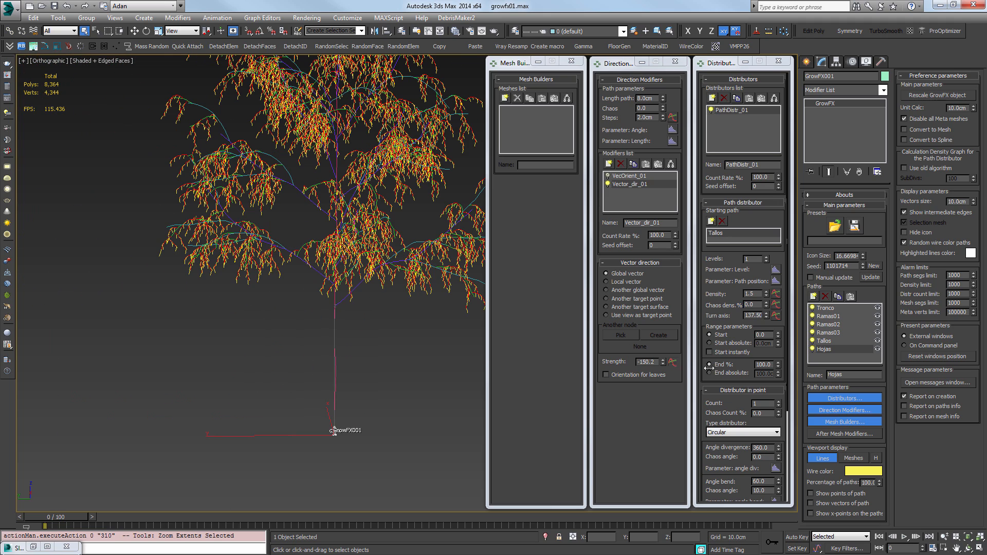
Deactivate the Hojas, Tallos, Ramas03 and Ramas02 paths and select the Tronco path
{"action": "left_click", "coordinate": [813, 349]}
{"action": "left_click", "coordinate": [812, 341]}
{"action": "left_click", "coordinate": [813, 333]}
{"action": "left_click", "coordinate": [812, 324]}
{"action": "left_click", "coordinate": [838, 308]}
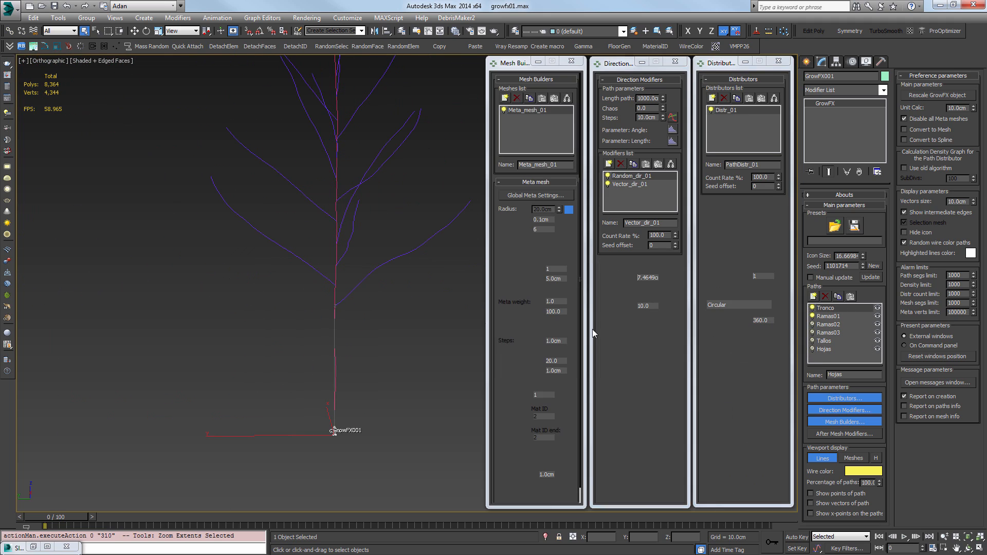
Switch the GrowFX viewport display to meshes and check the trunk and first branches from the front
{"action": "left_click", "coordinate": [854, 459]}
{"action": "scroll", "coordinate": [295, 316], "scroll_direction": "up", "scroll_amount": 6}
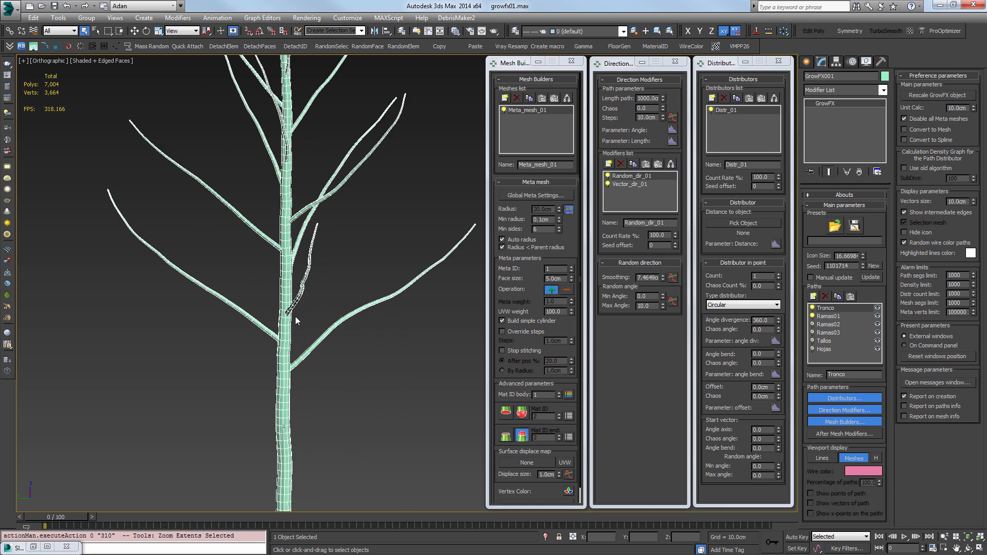
{"action": "key", "text": "f"}
{"action": "middle_click_drag", "start_coordinate": [300, 310], "coordinate": [265, 285]}
{"action": "scroll", "coordinate": [265, 285], "scroll_direction": "up", "scroll_amount": 3}
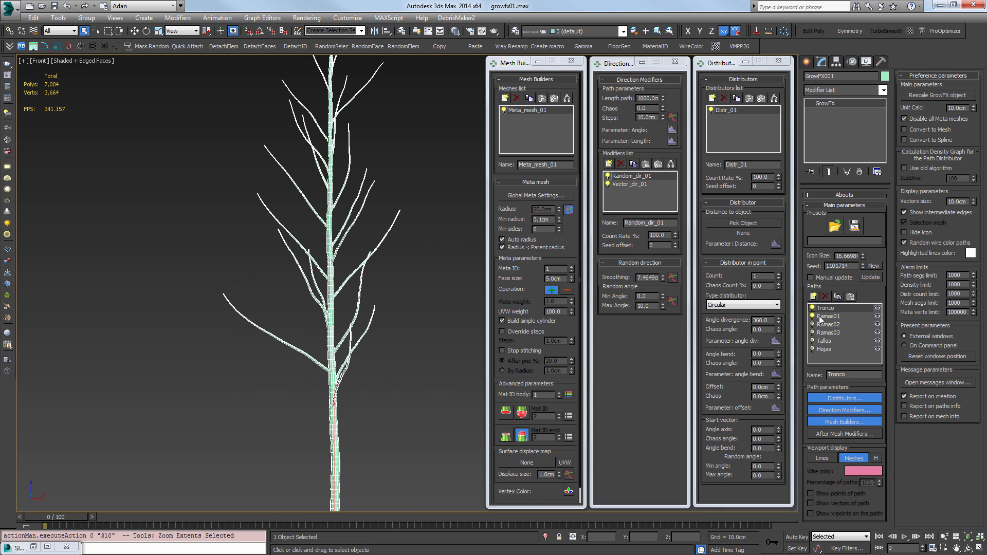
Activate the Ramas02 path and add a Meta mesh builder to it
{"action": "left_click", "coordinate": [812, 324]}
{"action": "left_click", "coordinate": [828, 325]}
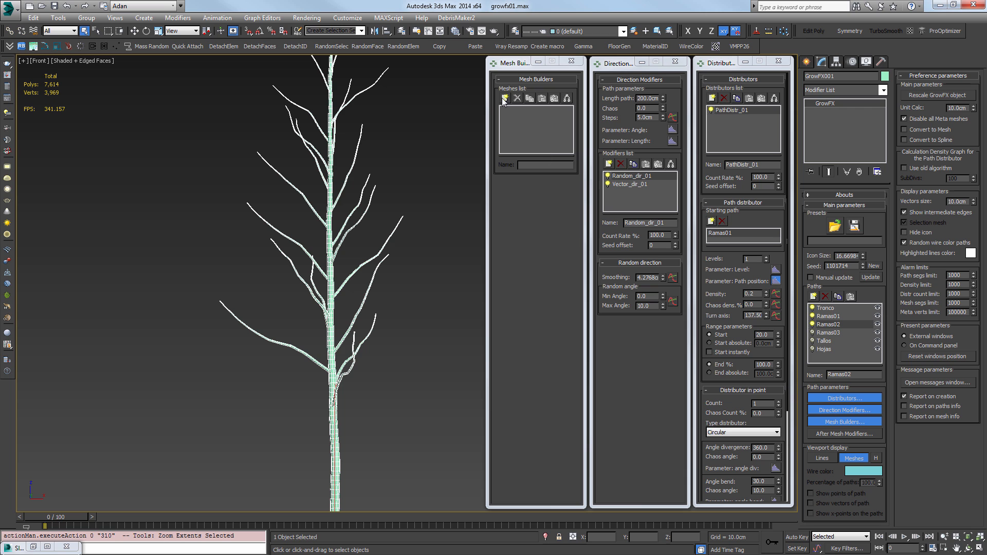
{"action": "middle_click_drag", "start_coordinate": [324, 307], "coordinate": [379, 312], "text": "alt"}
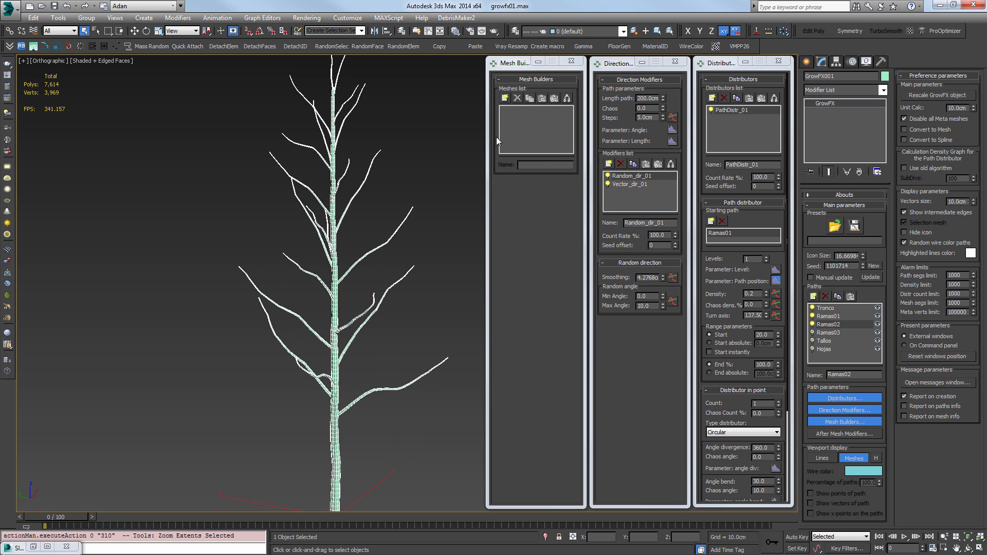
{"action": "left_click", "coordinate": [507, 96]}
{"action": "double_click", "coordinate": [440, 249]}
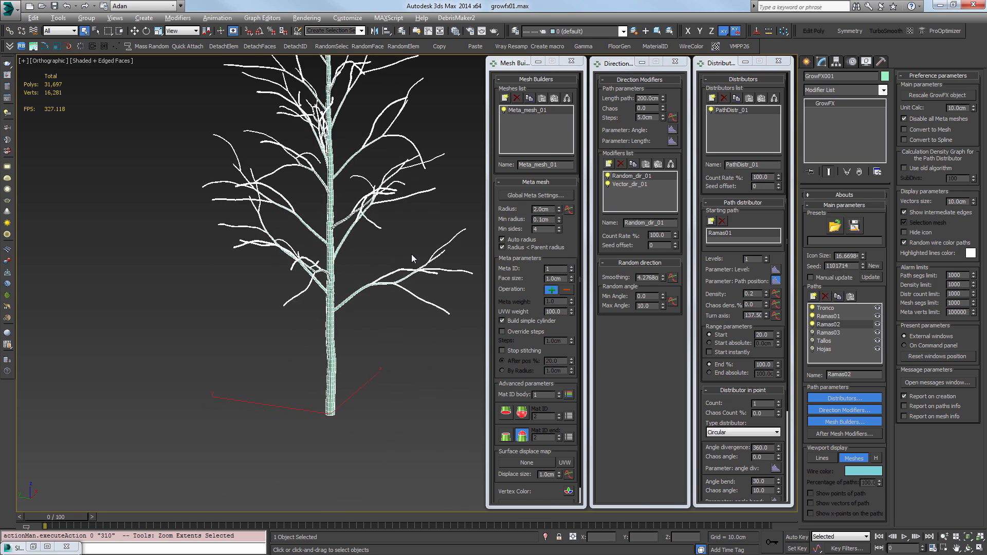
Try a face size of 3 cm on the Ramas02 meta mesh
{"action": "scroll", "coordinate": [400, 251], "scroll_direction": "up", "scroll_amount": 4}
{"action": "scroll", "coordinate": [350, 349], "scroll_direction": "up", "scroll_amount": 5}
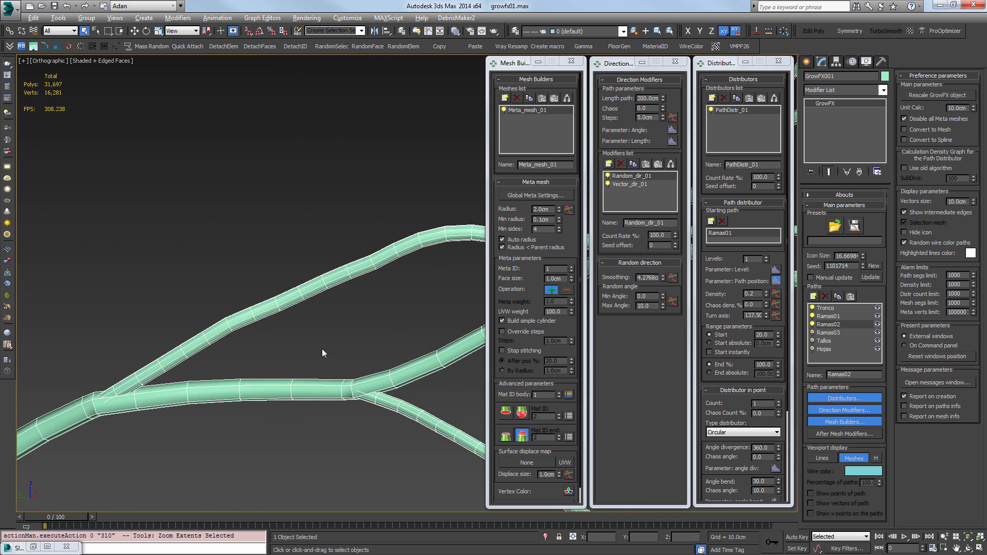
{"action": "middle_click_drag", "start_coordinate": [369, 341], "coordinate": [219, 330]}
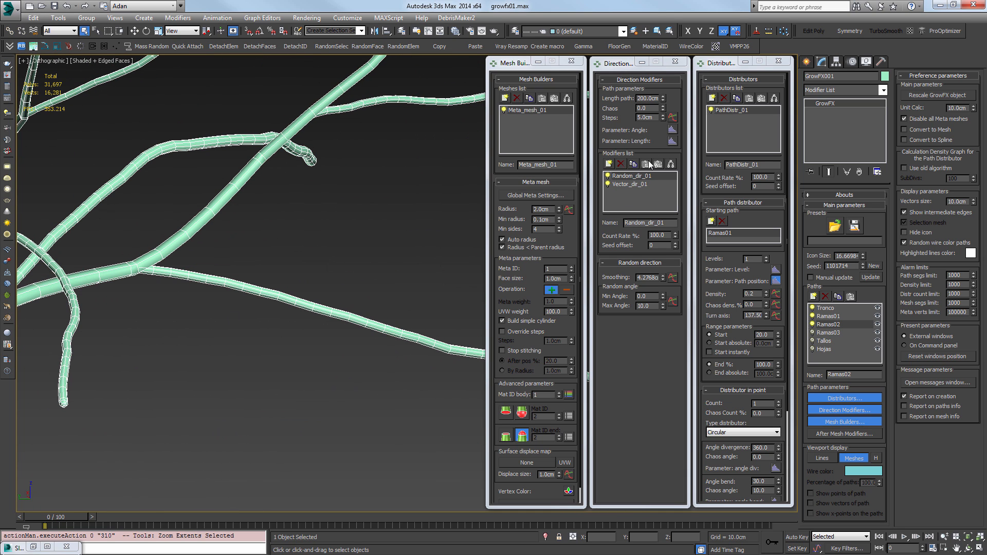
{"action": "double_click", "coordinate": [559, 280]}
{"action": "type", "text": "3"}
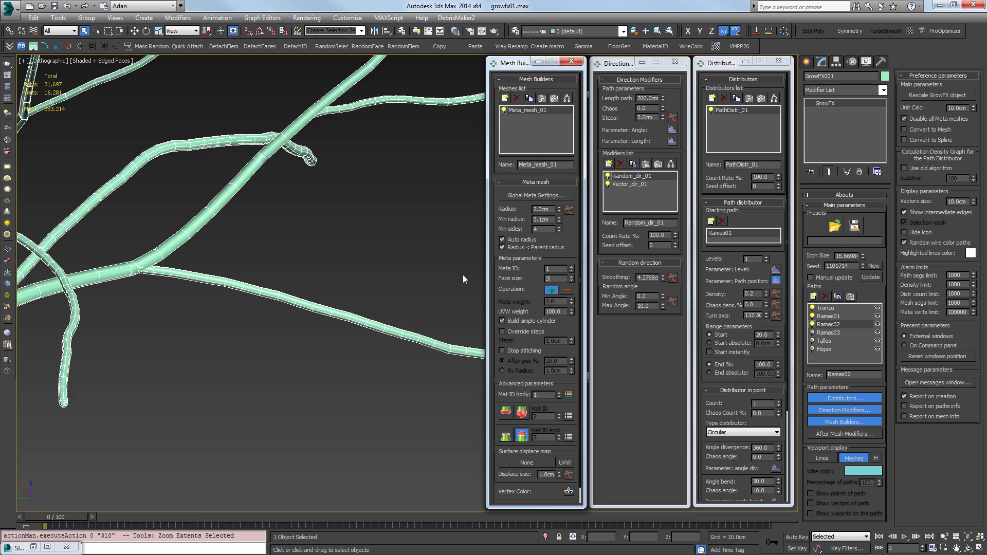
{"action": "key", "text": "Return"}
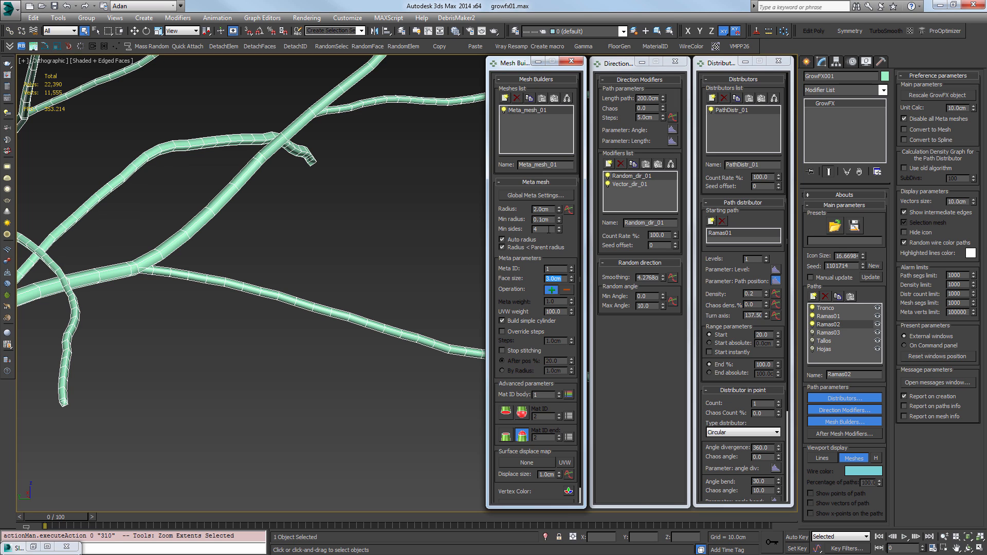
Set the Ramas02 meta mesh to a minimum of 6 sides and a face size of 2 cm
{"action": "double_click", "coordinate": [549, 229]}
{"action": "type", "text": "6"}
{"action": "key", "text": "Return"}
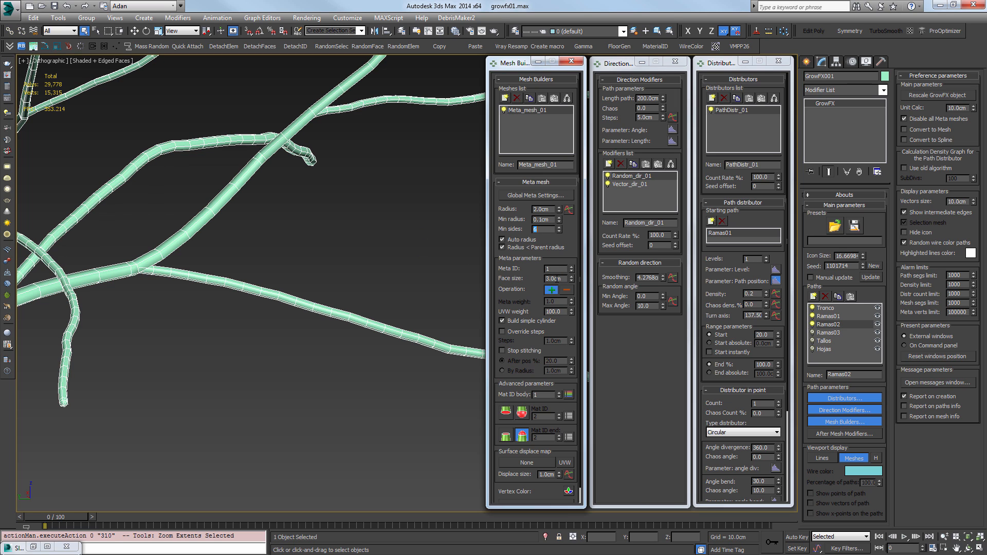
{"action": "left_click_drag", "start_coordinate": [562, 278], "coordinate": [434, 272]}
{"action": "type", "text": "2"}
{"action": "key", "text": "Return"}
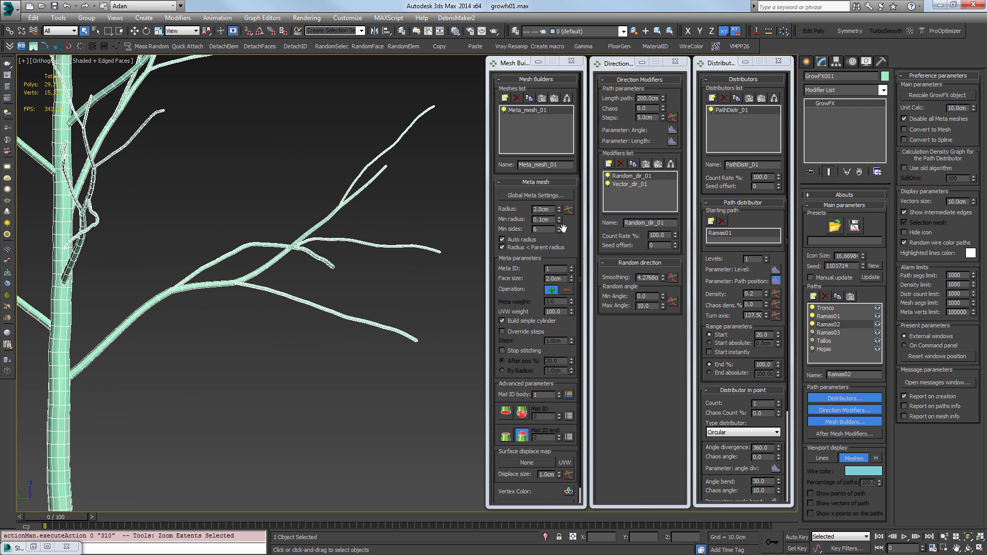
Set the Ramas02 mesh's radius graph to start at 2.5 and end at 1, and check the shaded branches
{"action": "left_click", "coordinate": [568, 210]}
{"action": "left_click_drag", "start_coordinate": [482, 343], "coordinate": [352, 328]}
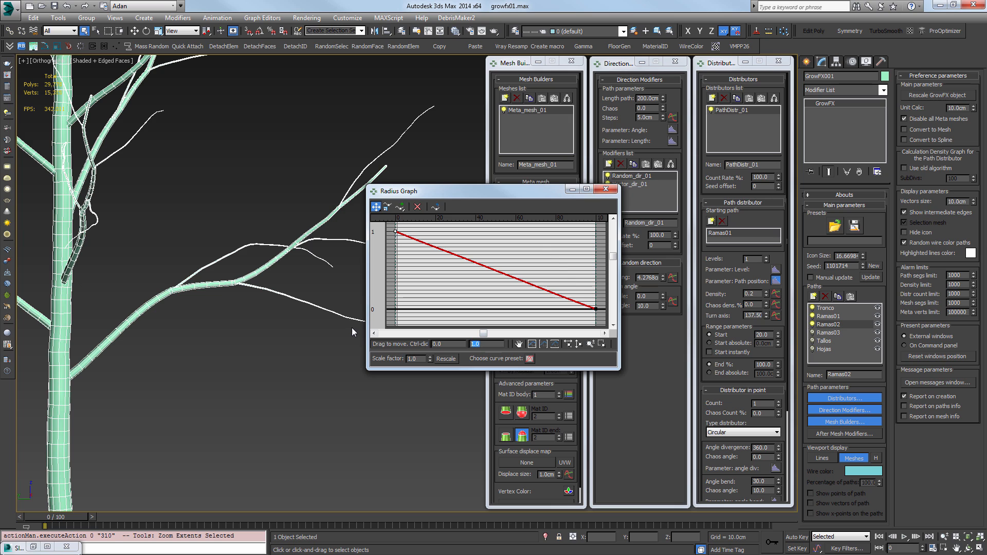
{"action": "type", "text": "2"}
{"action": "key", "text": "Return"}
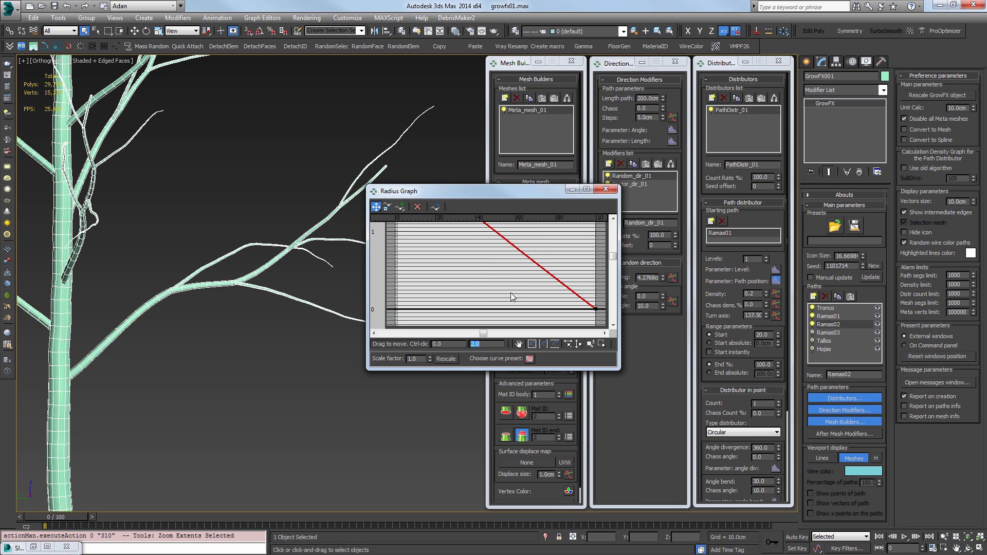
{"action": "type", "text": "2.5"}
{"action": "key", "text": "Return"}
{"action": "left_click", "coordinate": [596, 309]}
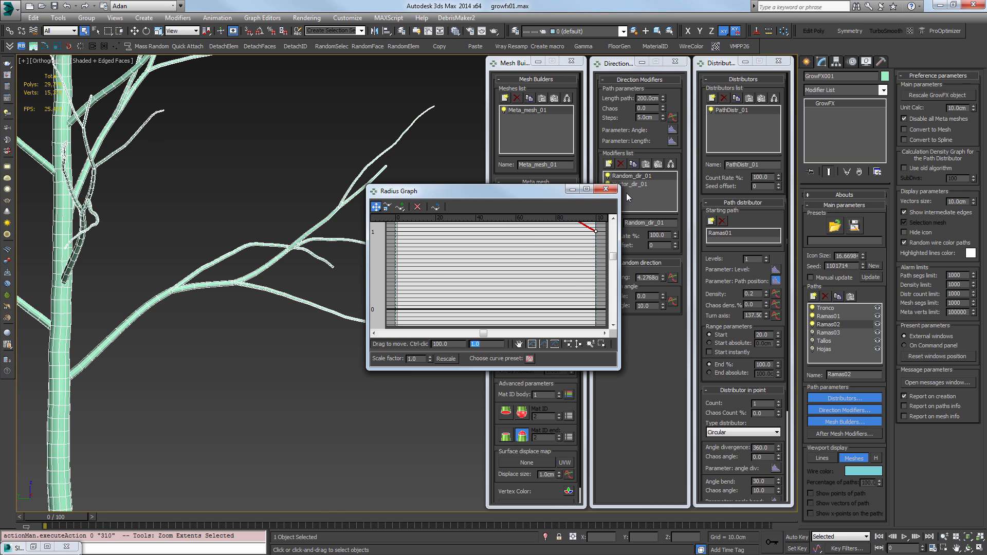
{"action": "left_click", "coordinate": [605, 189]}
{"action": "key", "text": "F4"}
{"action": "scroll", "coordinate": [358, 268], "scroll_direction": "up", "scroll_amount": 5}
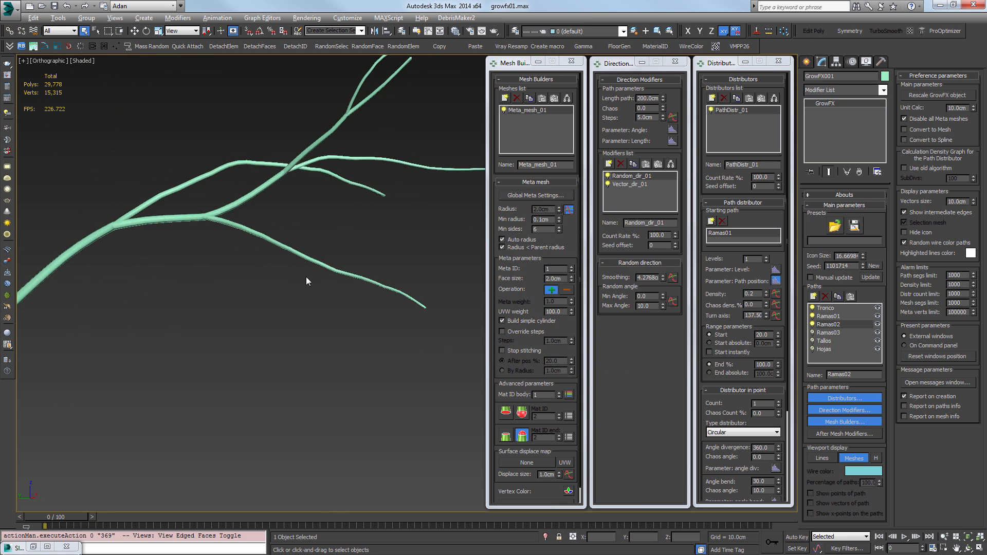
{"action": "scroll", "coordinate": [318, 271], "scroll_direction": "down", "scroll_amount": 8}
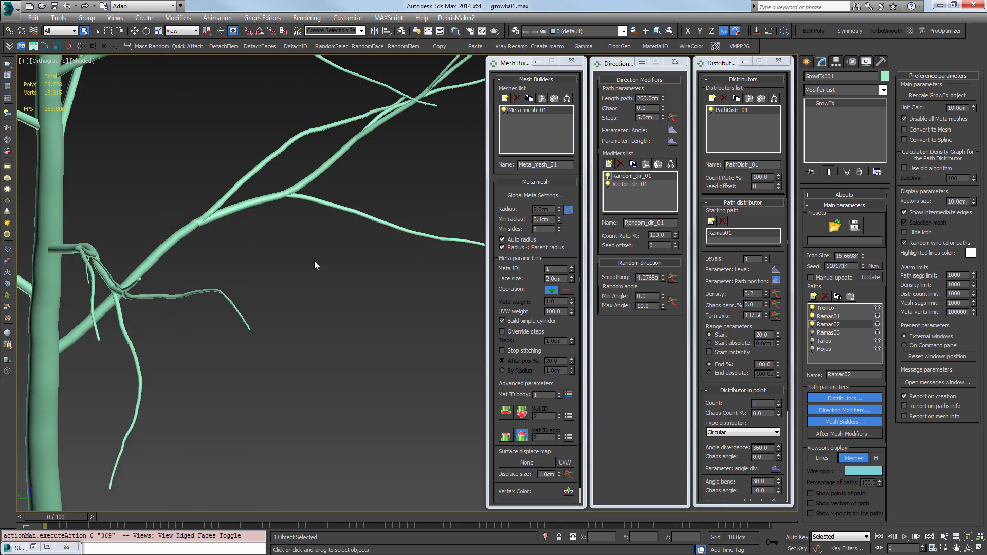
{"action": "middle_click_drag", "start_coordinate": [220, 239], "coordinate": [288, 237], "text": "alt"}
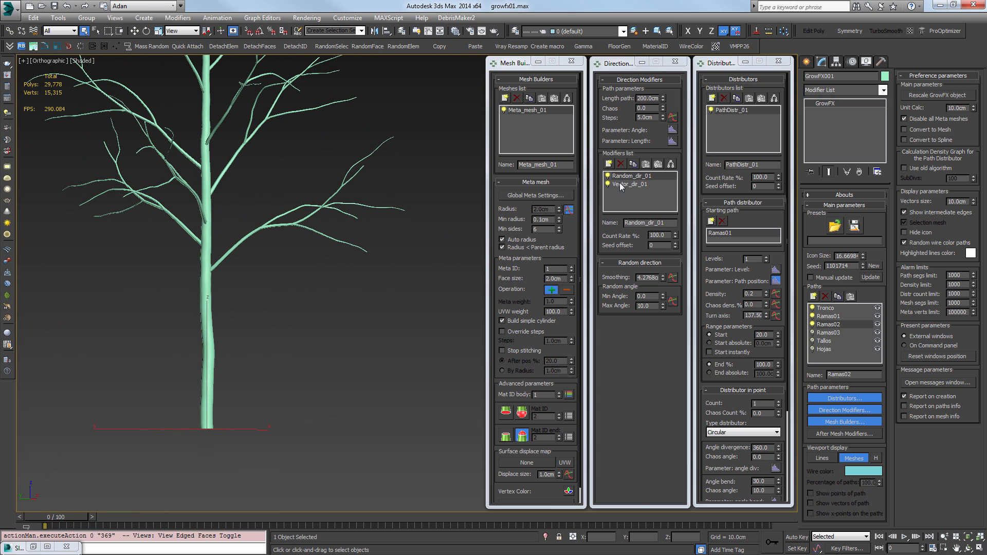
Activate the Ramas03 path and add a Cylinder mesh builder to it
{"action": "left_click", "coordinate": [830, 333]}
{"action": "key", "text": "F4"}
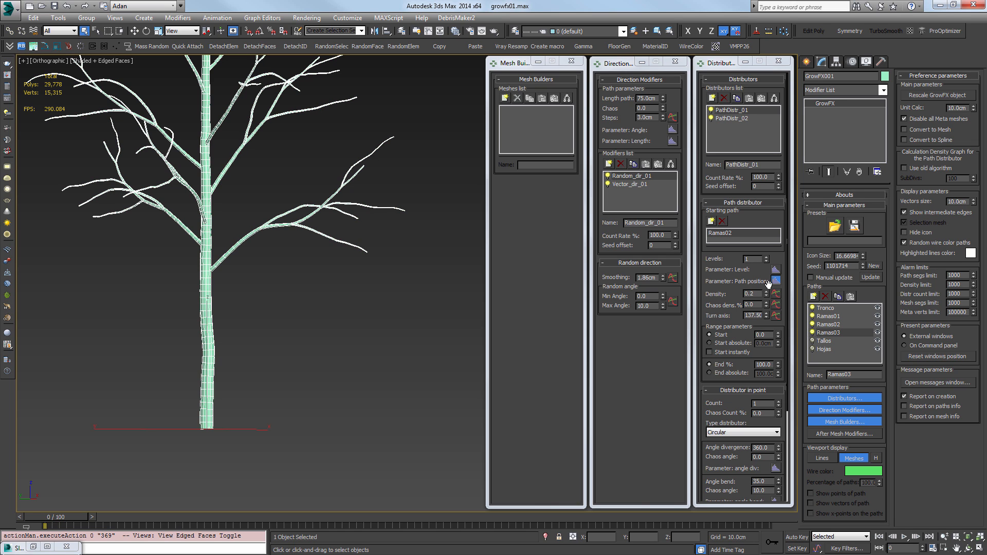
{"action": "left_click", "coordinate": [505, 98]}
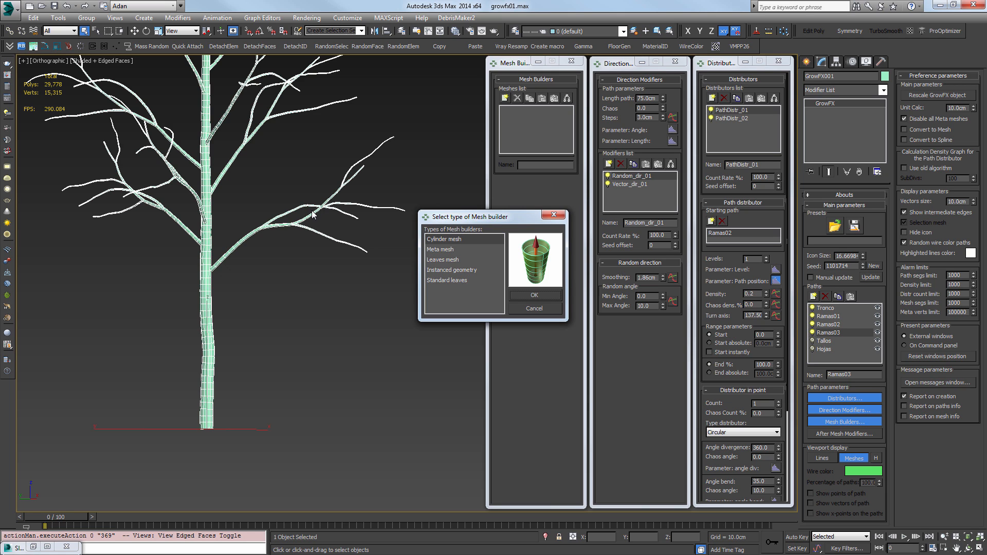
{"action": "double_click", "coordinate": [452, 244]}
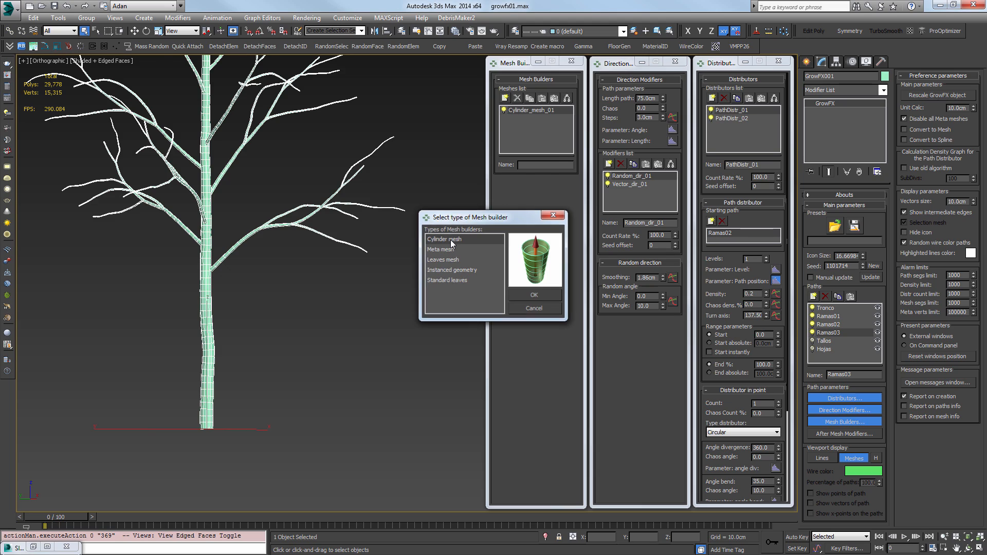
Set the Ramas03 cylinder mesh's radius graph to start at 2 and end at 0.5
{"action": "scroll", "coordinate": [290, 217], "scroll_direction": "up", "scroll_amount": 5}
{"action": "mouse_move", "coordinate": [330, 261]}
{"action": "middle_mouse_down", "text": "alt"}
{"action": "mouse_move", "coordinate": [350, 261]}
{"action": "mouse_move", "coordinate": [337, 263]}
{"action": "middle_mouse_up", "text": "alt"}
{"action": "left_click", "coordinate": [569, 197]}
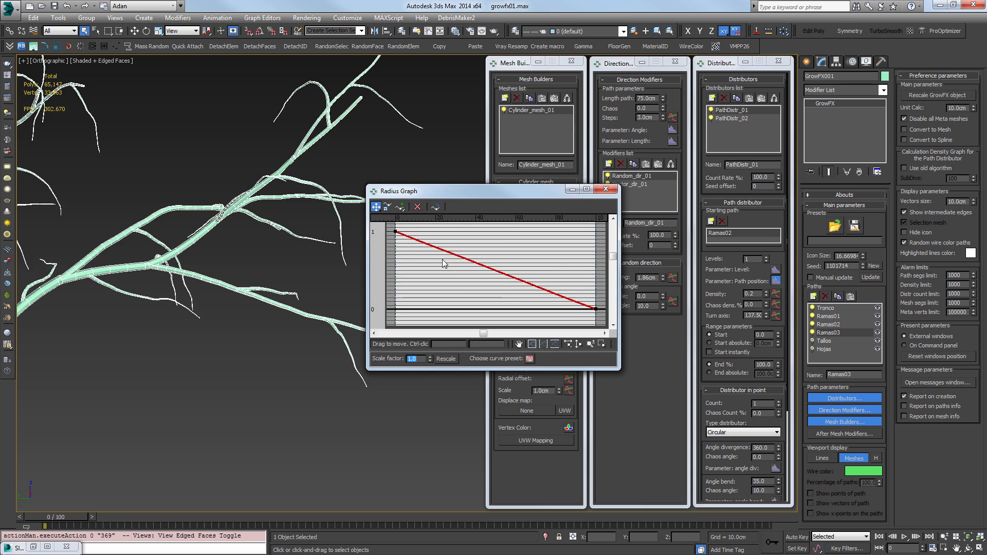
{"action": "double_click", "coordinate": [486, 344]}
{"action": "type", "text": "2"}
{"action": "key", "text": "Return"}
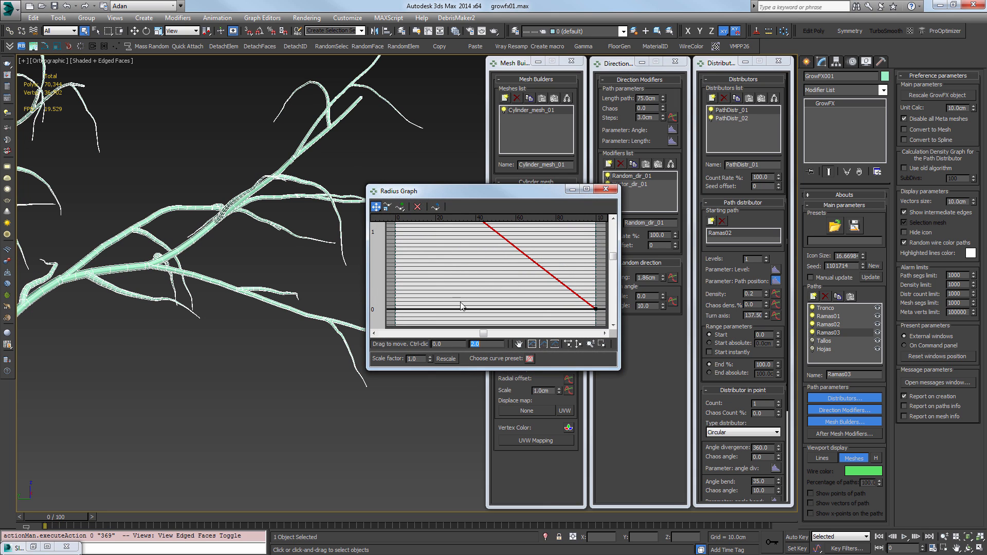
{"action": "type", "text": ".5"}
{"action": "key", "text": "Return"}
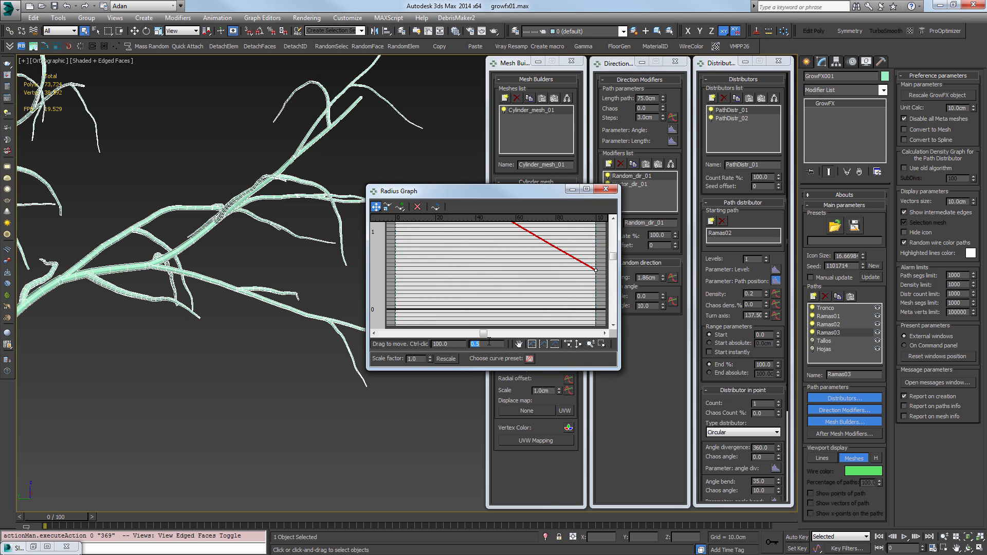
Inspect the Ramas03 branch tips without edges shown and turn on the end cap of their cylinder mesh
{"action": "middle_click_drag", "start_coordinate": [301, 270], "coordinate": [228, 278], "text": "alt"}
{"action": "key", "text": "F4"}
{"action": "middle_click_drag", "start_coordinate": [237, 232], "coordinate": [169, 276], "text": "alt"}
{"action": "scroll", "coordinate": [271, 261], "scroll_direction": "down", "scroll_amount": 3}
{"action": "scroll", "coordinate": [209, 284], "scroll_direction": "up", "scroll_amount": 5}
{"action": "scroll", "coordinate": [215, 247], "scroll_direction": "up", "scroll_amount": 3}
{"action": "scroll", "coordinate": [215, 246], "scroll_direction": "up", "scroll_amount": 3}
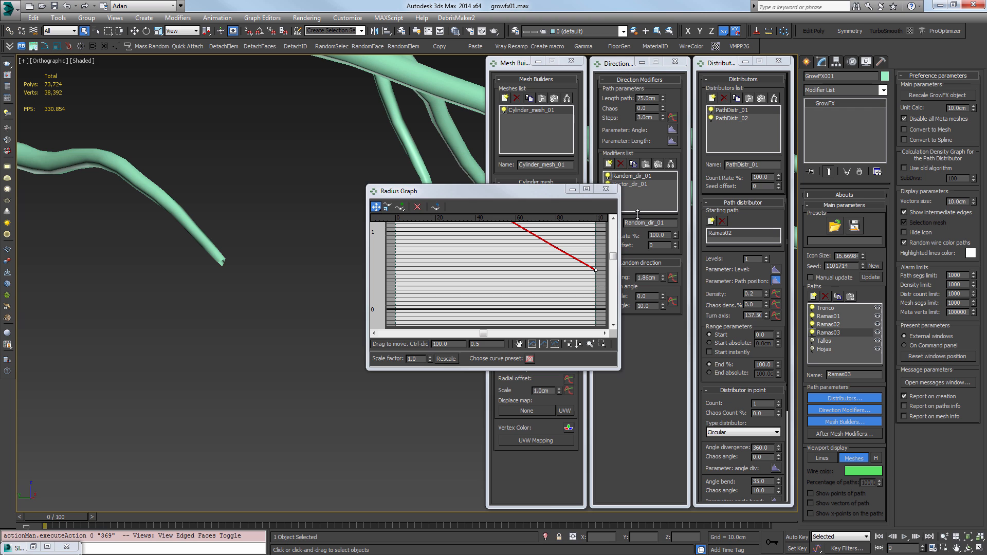
{"action": "left_click", "coordinate": [614, 190]}
{"action": "left_click", "coordinate": [525, 354]}
Set the start value of the Ramas03 radius graph to 1.5
{"action": "scroll", "coordinate": [206, 344], "scroll_direction": "down", "scroll_amount": 6}
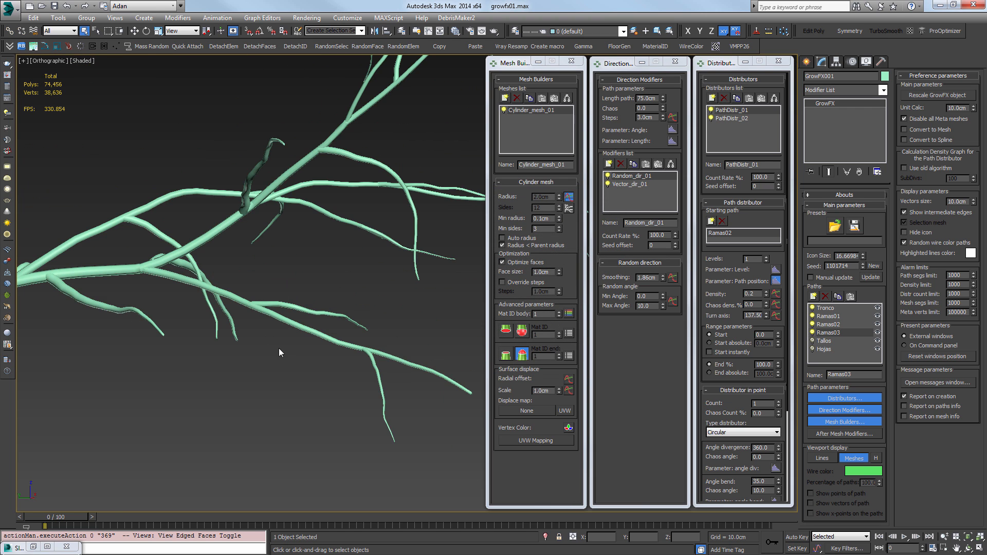
{"action": "middle_click_drag", "start_coordinate": [279, 348], "coordinate": [360, 298], "text": "alt"}
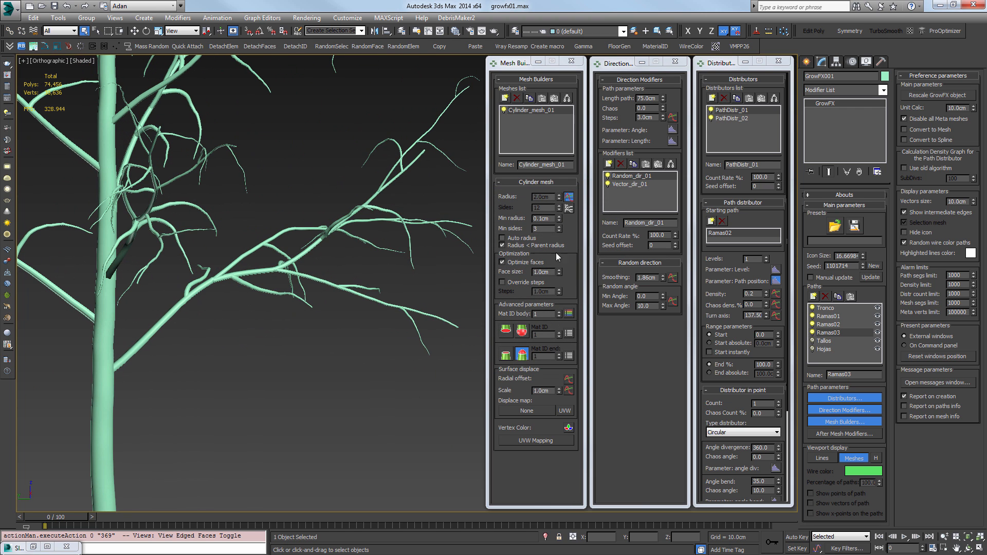
{"action": "left_click", "coordinate": [568, 197]}
{"action": "type", "text": "1.5"}
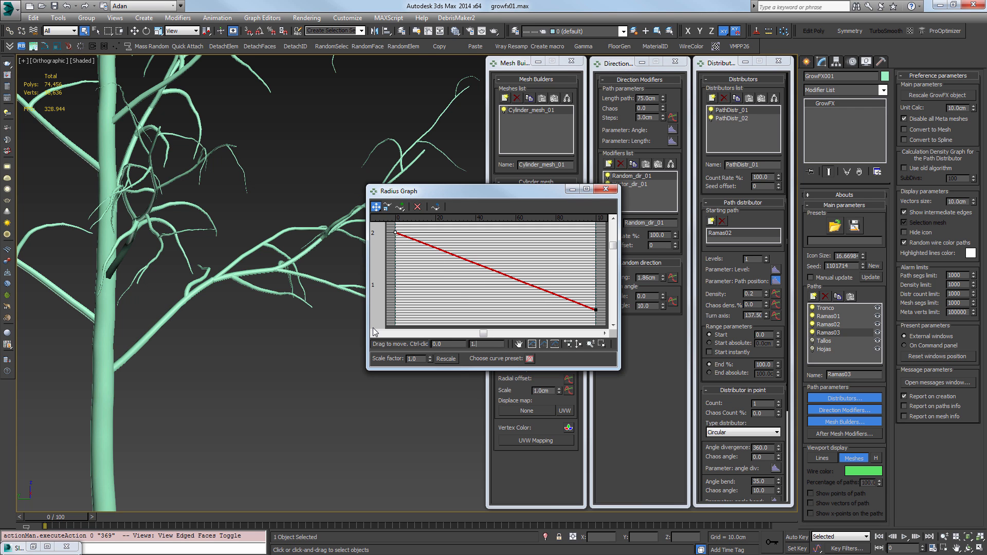
{"action": "key", "text": "Return"}
{"action": "left_click", "coordinate": [606, 189]}
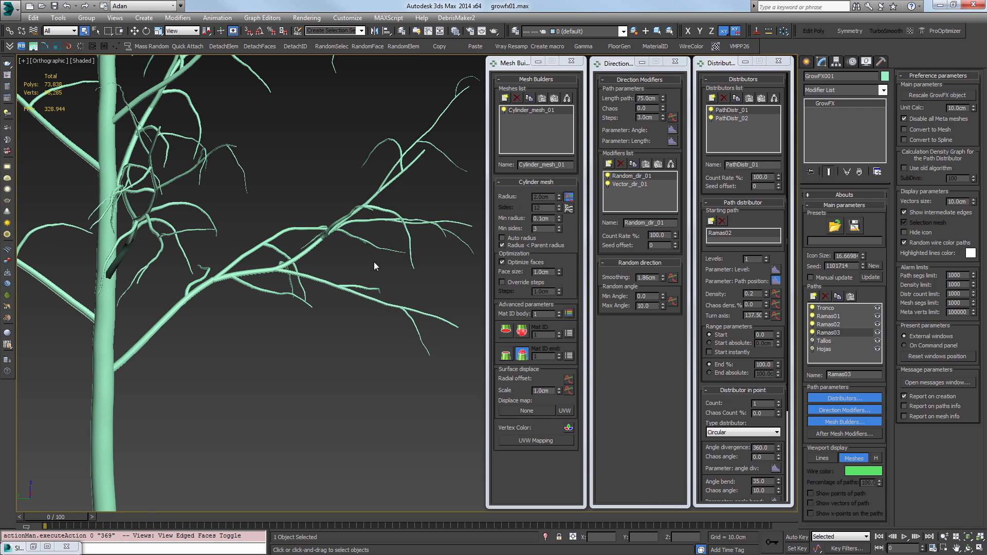
Examine the overall shape of the meshed trunk and three branch levels from several sides
{"action": "middle_click_drag", "start_coordinate": [375, 261], "coordinate": [311, 212], "text": "alt"}
{"action": "key", "text": "f"}
{"action": "key", "text": "z"}
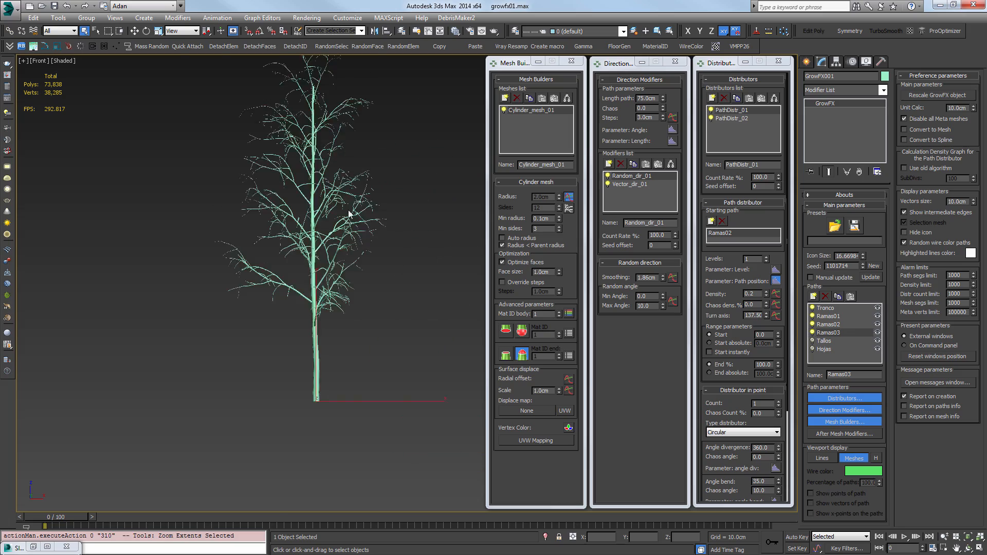
{"action": "scroll", "coordinate": [320, 226], "scroll_direction": "up", "scroll_amount": 5}
{"action": "middle_click_drag", "start_coordinate": [407, 232], "coordinate": [215, 230], "text": "alt"}
{"action": "scroll", "coordinate": [214, 230], "scroll_direction": "down", "scroll_amount": 5}
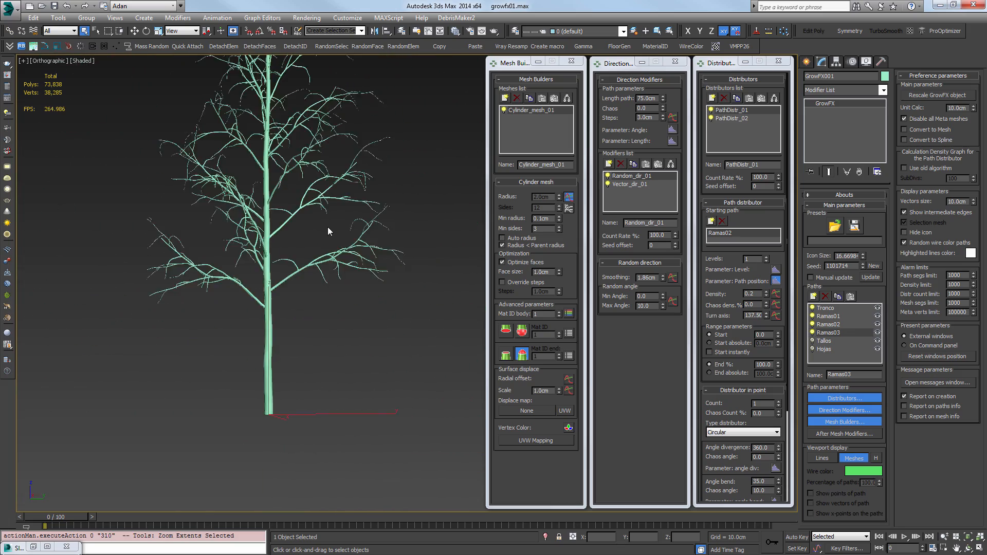
{"action": "middle_click_drag", "start_coordinate": [328, 230], "coordinate": [214, 233], "text": "alt"}
{"action": "left_click_drag", "start_coordinate": [214, 228], "coordinate": [213, 228]}
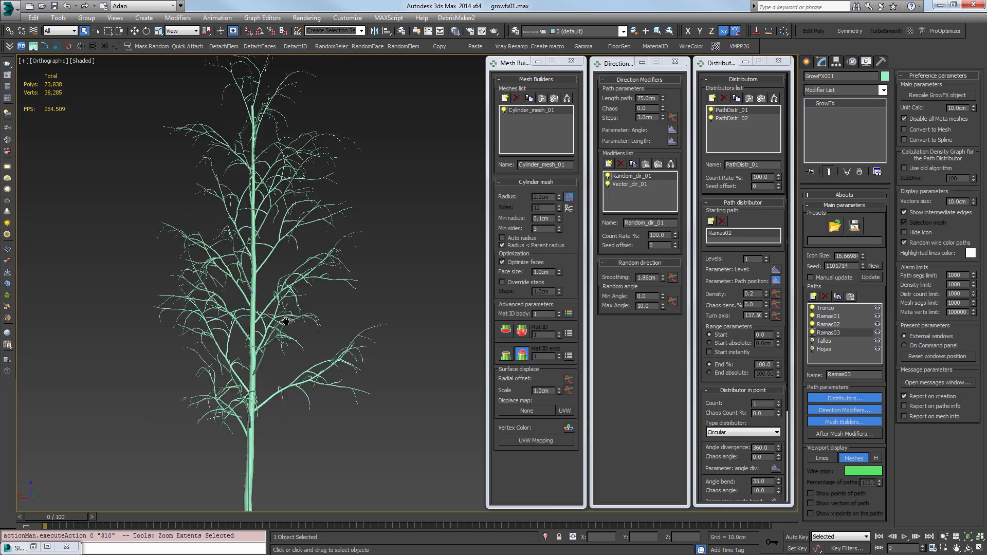
{"action": "middle_click_drag", "start_coordinate": [260, 333], "coordinate": [288, 324]}
{"action": "scroll", "coordinate": [237, 295], "scroll_direction": "down", "scroll_amount": 4}
{"action": "middle_click_drag", "start_coordinate": [237, 294], "coordinate": [449, 295], "text": "alt"}
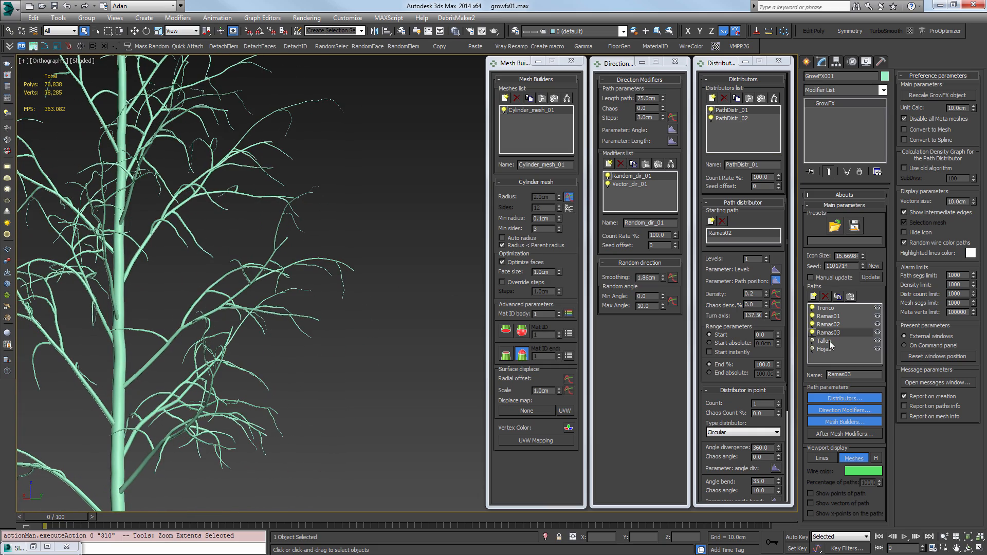
Activate the Tallos path and add a Cylinder mesh builder to it
{"action": "left_click", "coordinate": [813, 341]}
{"action": "middle_click_drag", "start_coordinate": [288, 386], "coordinate": [324, 338]}
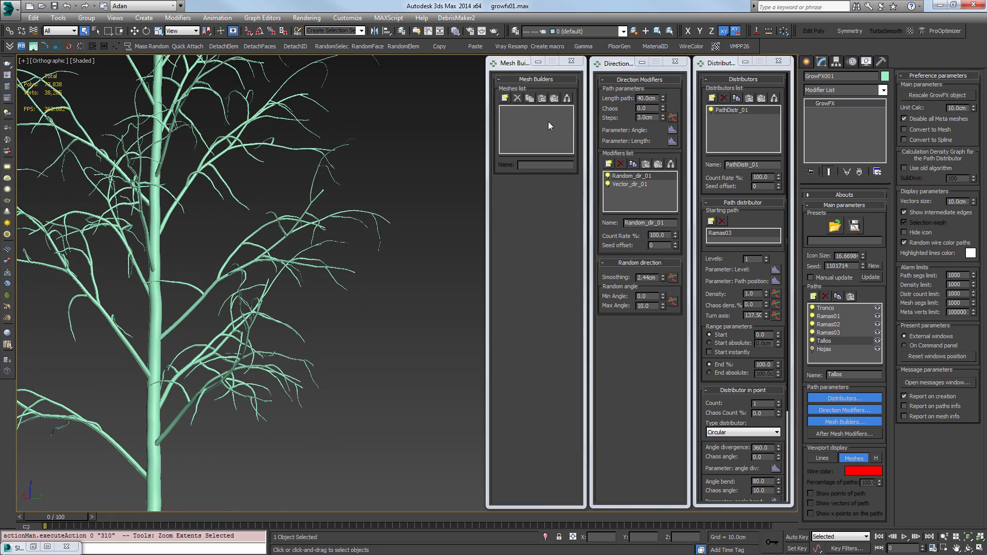
{"action": "left_click", "coordinate": [505, 98]}
{"action": "left_click", "coordinate": [549, 295]}
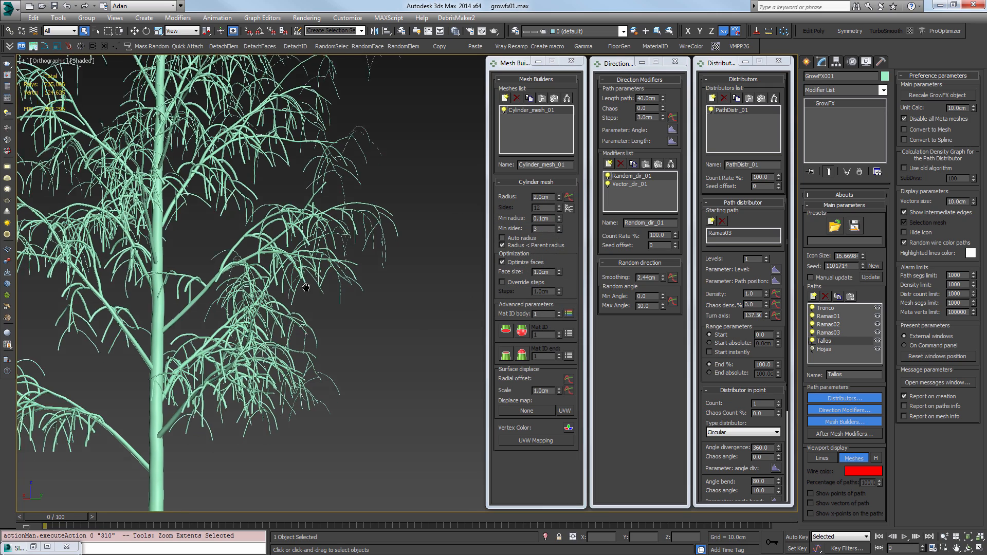
Shape the Tallos cylinder mesh radius graph with a start value of 1 and an end value of 0.2
{"action": "scroll", "coordinate": [349, 267], "scroll_direction": "up", "scroll_amount": 5}
{"action": "left_click", "coordinate": [568, 197]}
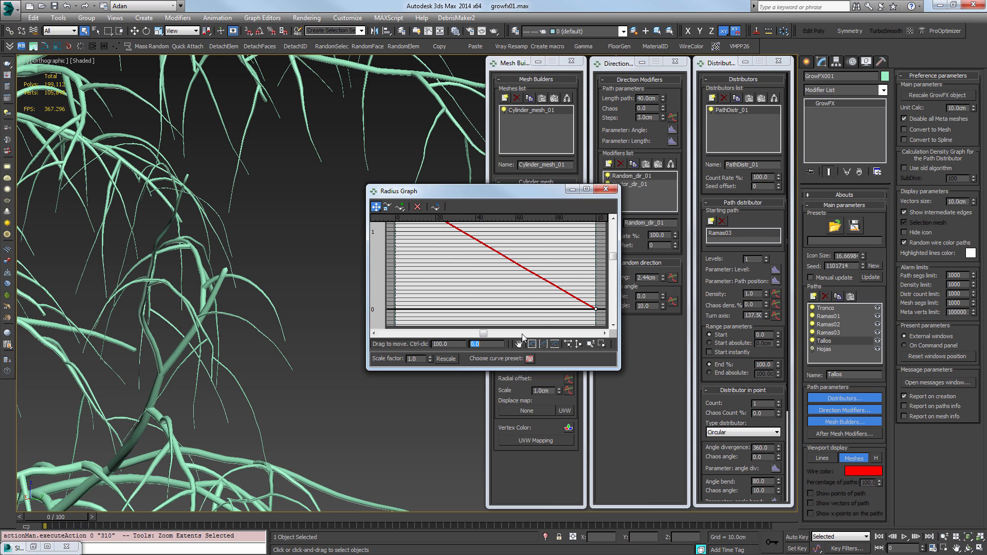
{"action": "type", "text": "0.2"}
{"action": "key", "text": "Return"}
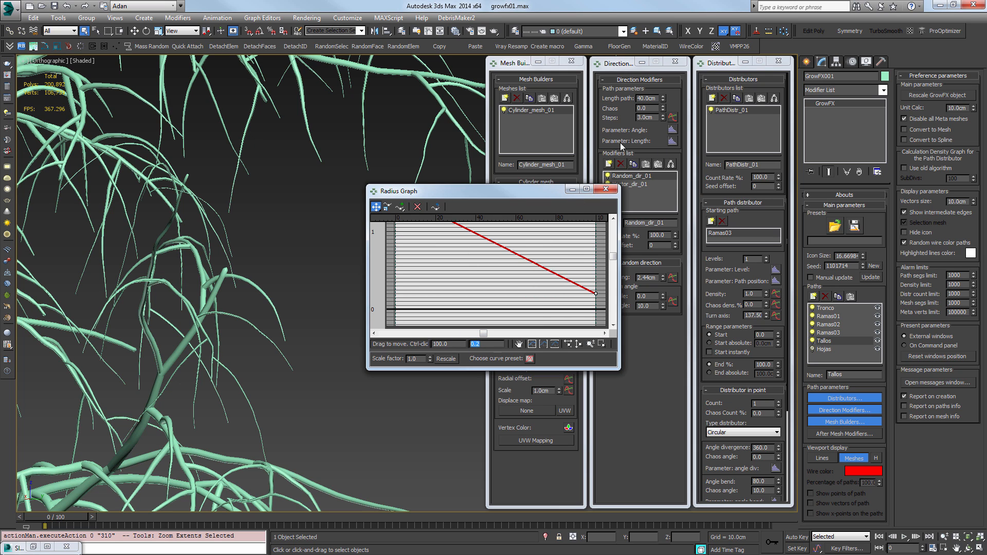
{"action": "middle_click_drag", "start_coordinate": [463, 256], "coordinate": [472, 306]}
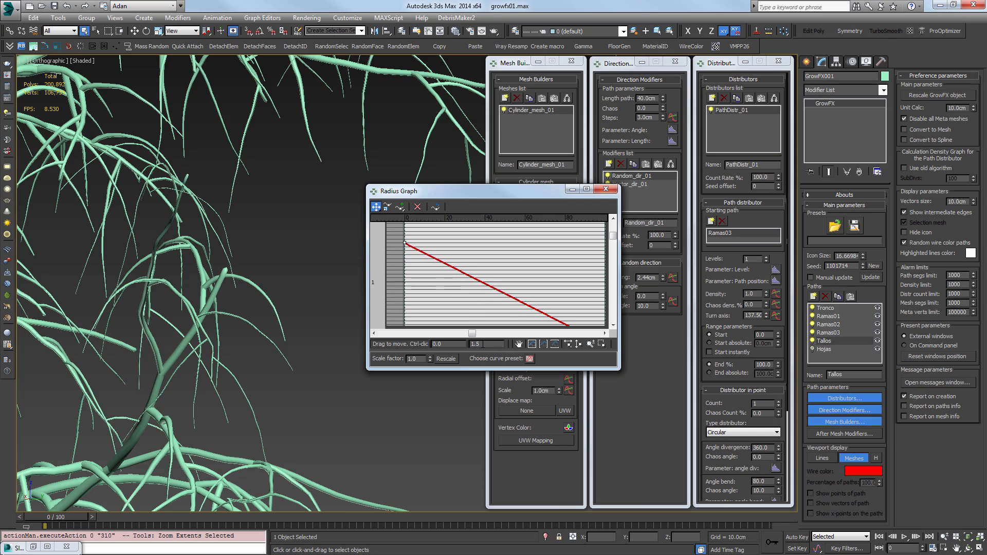
{"action": "type", "text": "1"}
{"action": "key", "text": "Return"}
{"action": "left_click", "coordinate": [605, 188]}
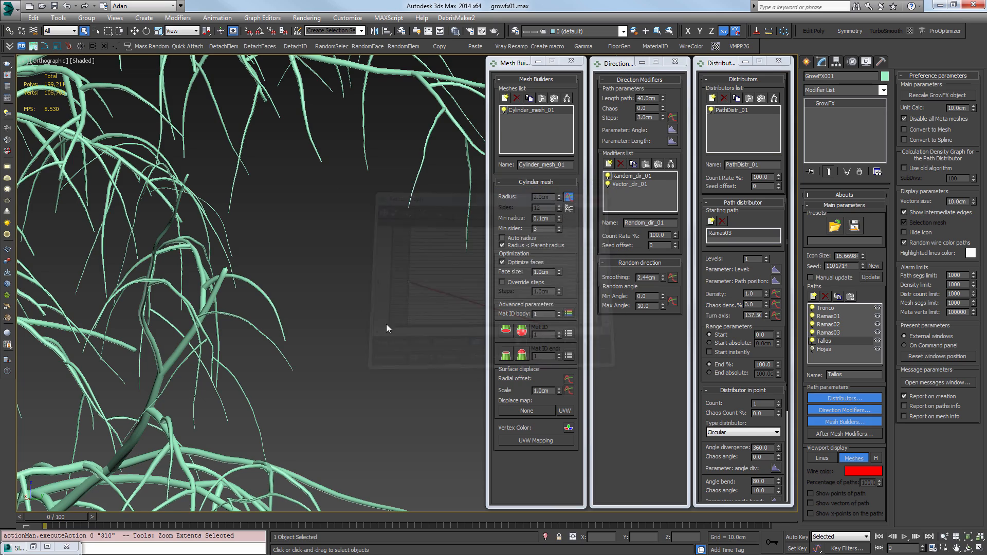
Examine the thinned Tallos stems on the whole tree and around the lower crown in the front view
{"action": "scroll", "coordinate": [387, 325], "scroll_direction": "down", "scroll_amount": 4}
{"action": "middle_click_drag", "start_coordinate": [317, 300], "coordinate": [394, 285]}
{"action": "key", "text": "f"}
{"action": "key", "text": "z"}
{"action": "scroll", "coordinate": [324, 273], "scroll_direction": "up", "scroll_amount": 4}
{"action": "scroll", "coordinate": [237, 324], "scroll_direction": "up", "scroll_amount": 2}
{"action": "middle_click_drag", "start_coordinate": [236, 325], "coordinate": [291, 315]}
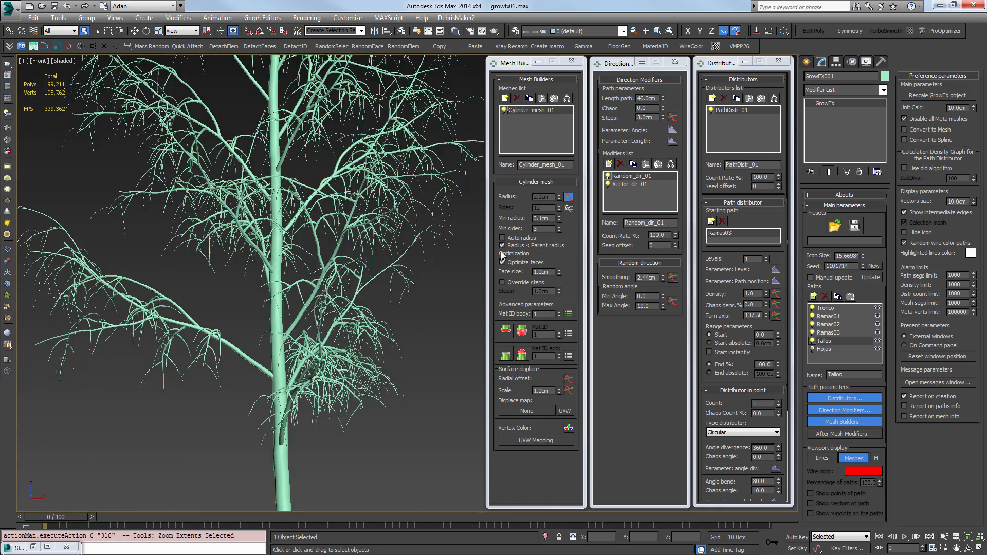
{"action": "scroll", "coordinate": [337, 337], "scroll_direction": "down", "scroll_amount": 4}
{"action": "middle_click_drag", "start_coordinate": [337, 343], "coordinate": [330, 291]}
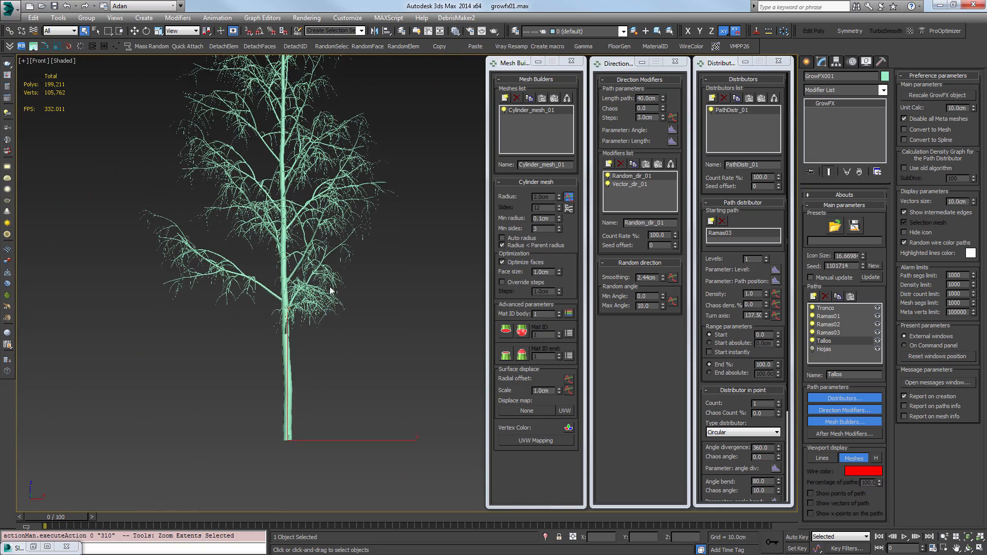
Set the GrowFX random seed to 1101715 and check the new variation around the treetop
{"action": "left_click", "coordinate": [863, 264]}
{"action": "middle_click_drag", "start_coordinate": [406, 304], "coordinate": [405, 377], "text": "alt"}
{"action": "scroll", "coordinate": [318, 155], "scroll_direction": "up", "scroll_amount": 5}
{"action": "middle_click_drag", "start_coordinate": [319, 154], "coordinate": [344, 178]}
{"action": "scroll", "coordinate": [332, 303], "scroll_direction": "up", "scroll_amount": 4}
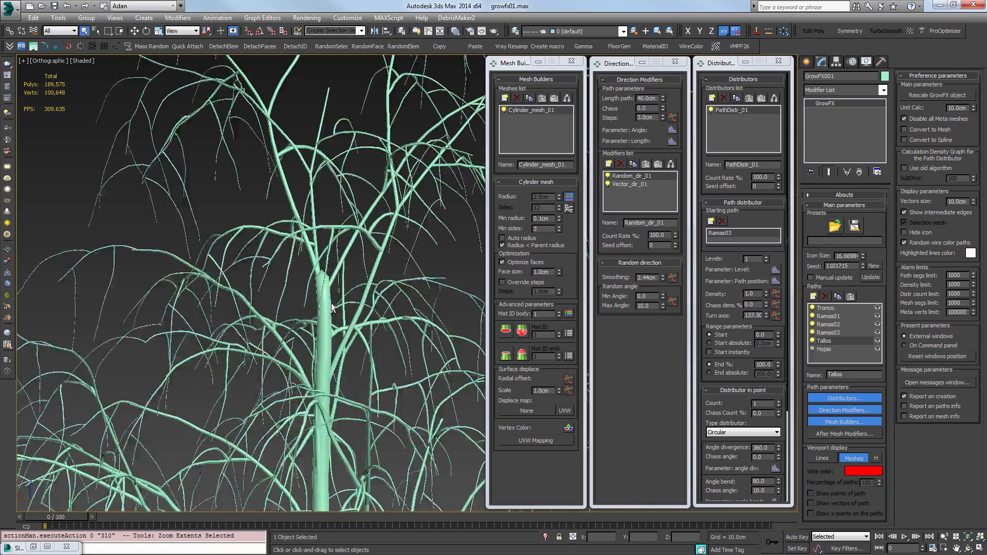
Examine the lower side branches and their drooping Tallos stems from another angle
{"action": "middle_click_drag", "start_coordinate": [332, 303], "coordinate": [191, 314], "text": "alt"}
{"action": "scroll", "coordinate": [198, 314], "scroll_direction": "down", "scroll_amount": 5}
{"action": "middle_click_drag", "start_coordinate": [288, 349], "coordinate": [308, 169]}
{"action": "middle_click_drag", "start_coordinate": [283, 329], "coordinate": [324, 236]}
{"action": "scroll", "coordinate": [317, 247], "scroll_direction": "up", "scroll_amount": 5}
{"action": "middle_click_drag", "start_coordinate": [362, 339], "coordinate": [271, 232]}
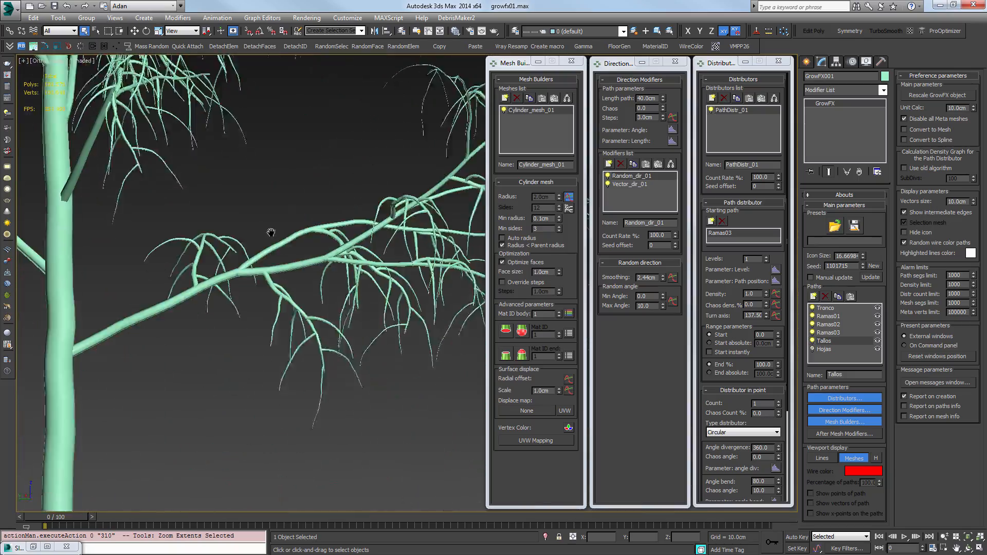
{"action": "scroll", "coordinate": [288, 283], "scroll_direction": "up", "scroll_amount": 3}
{"action": "scroll", "coordinate": [288, 283], "scroll_direction": "down", "scroll_amount": 3}
{"action": "middle_click_drag", "start_coordinate": [355, 268], "coordinate": [329, 213]}
{"action": "middle_click_drag", "start_coordinate": [329, 213], "coordinate": [274, 252]}
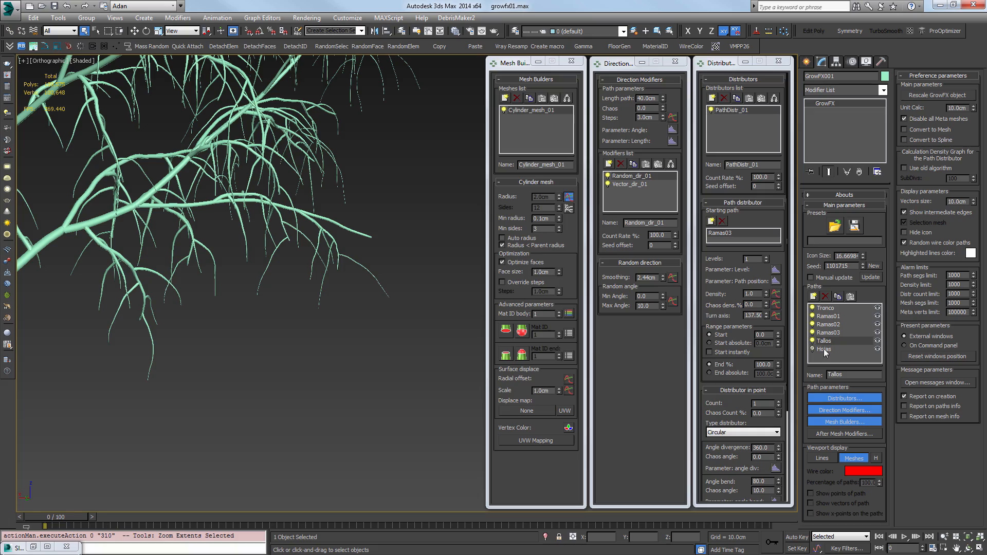
Set the levels of the Tallos path distributor to 2 and check the denser stems
{"action": "left_click", "coordinate": [766, 258]}
{"action": "scroll", "coordinate": [324, 316], "scroll_direction": "down", "scroll_amount": 5}
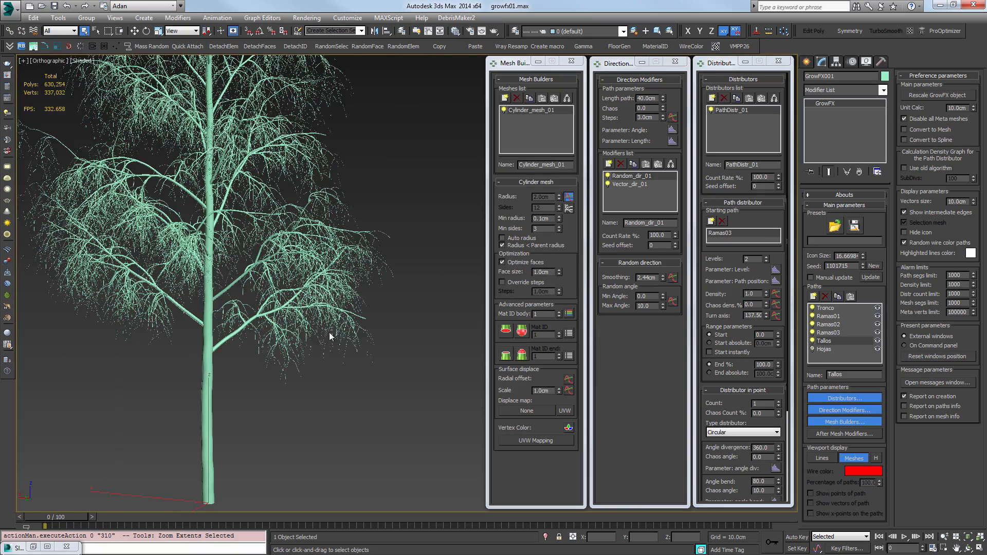
{"action": "scroll", "coordinate": [372, 303], "scroll_direction": "up", "scroll_amount": 8}
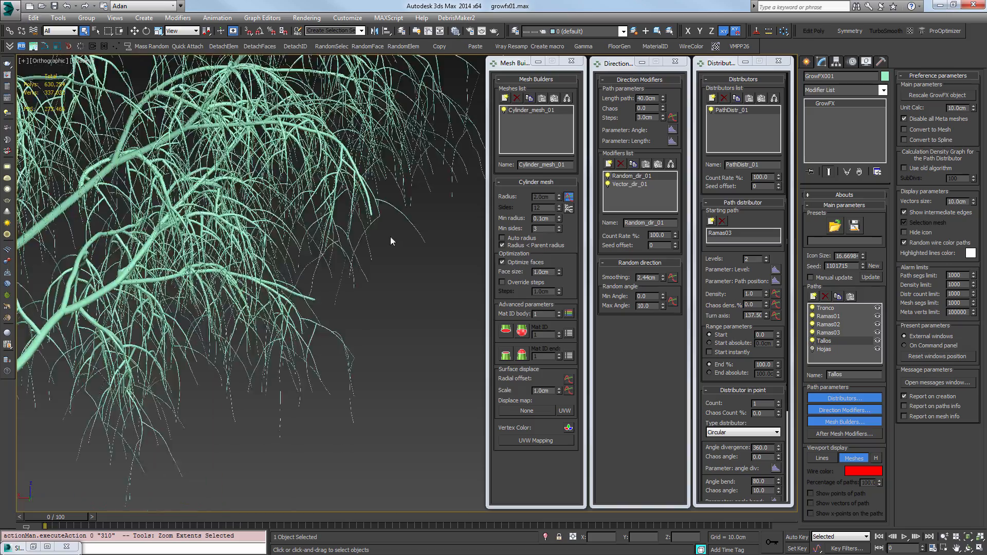
{"action": "key", "text": "F4"}
{"action": "scroll", "coordinate": [381, 242], "scroll_direction": "down", "scroll_amount": 4}
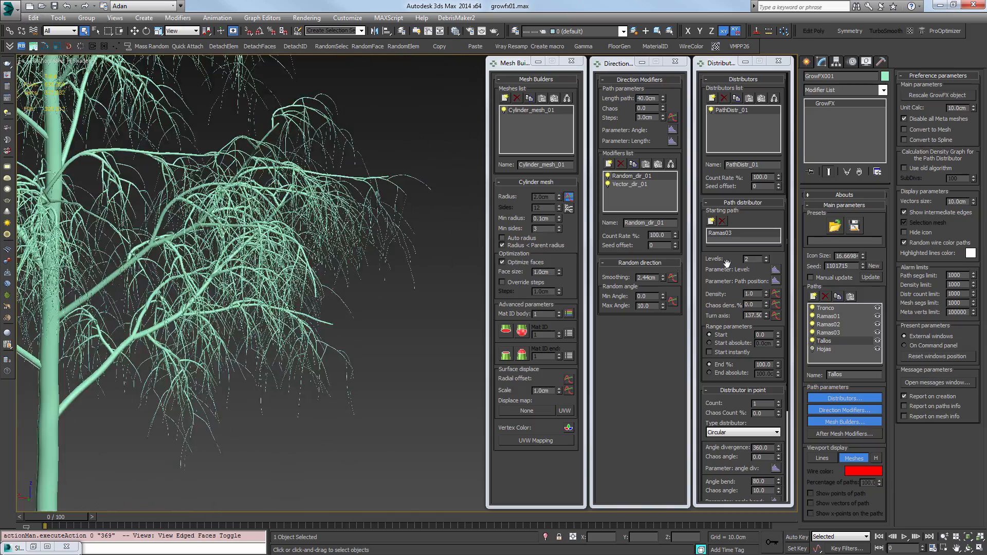
Make the distributor's Level parameter affect Tallos length, using a factor graph falling from 1 to 0 and a source range of 0 to 3
{"action": "left_click", "coordinate": [776, 270]}
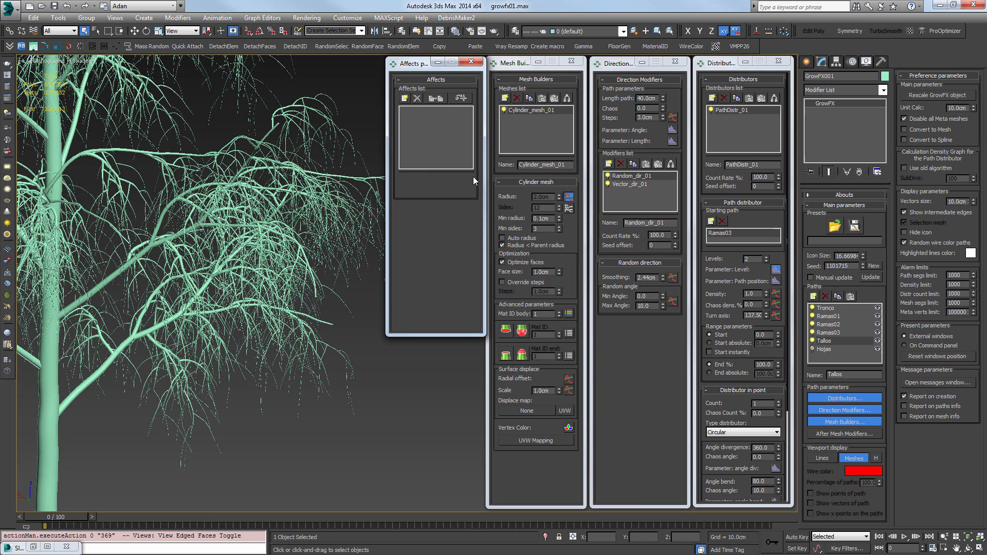
{"action": "left_click", "coordinate": [407, 101]}
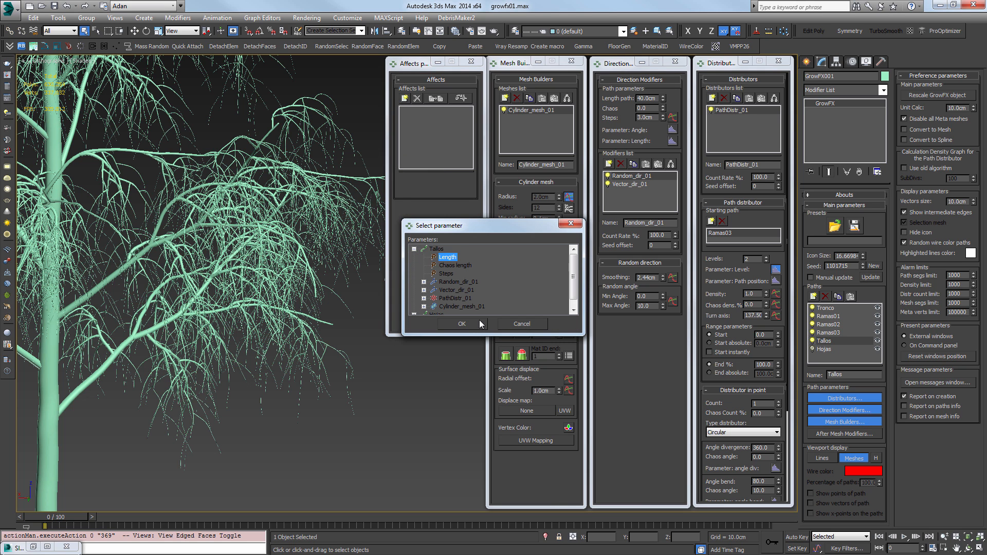
{"action": "left_click", "coordinate": [479, 324]}
{"action": "left_click", "coordinate": [469, 253]}
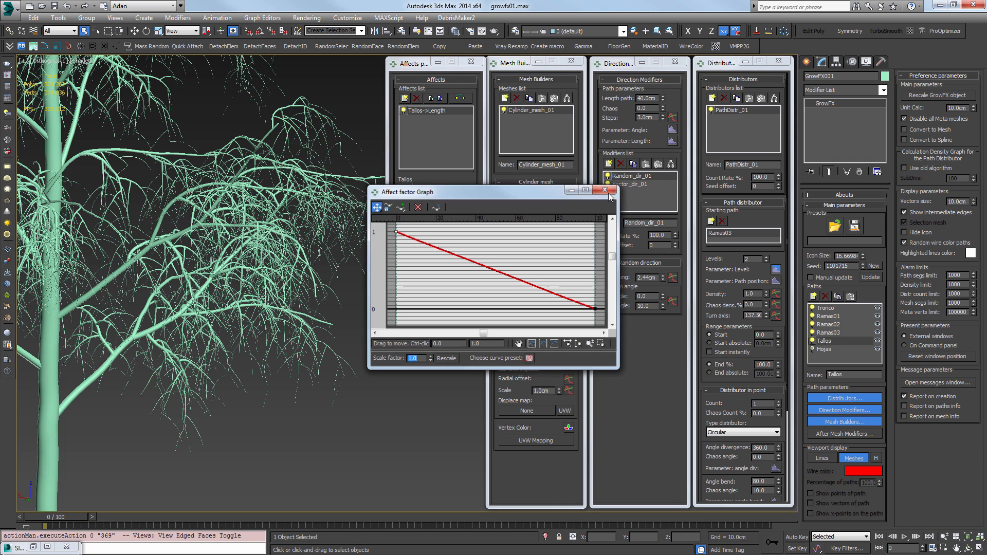
{"action": "left_click", "coordinate": [606, 190]}
{"action": "key", "text": "Return"}
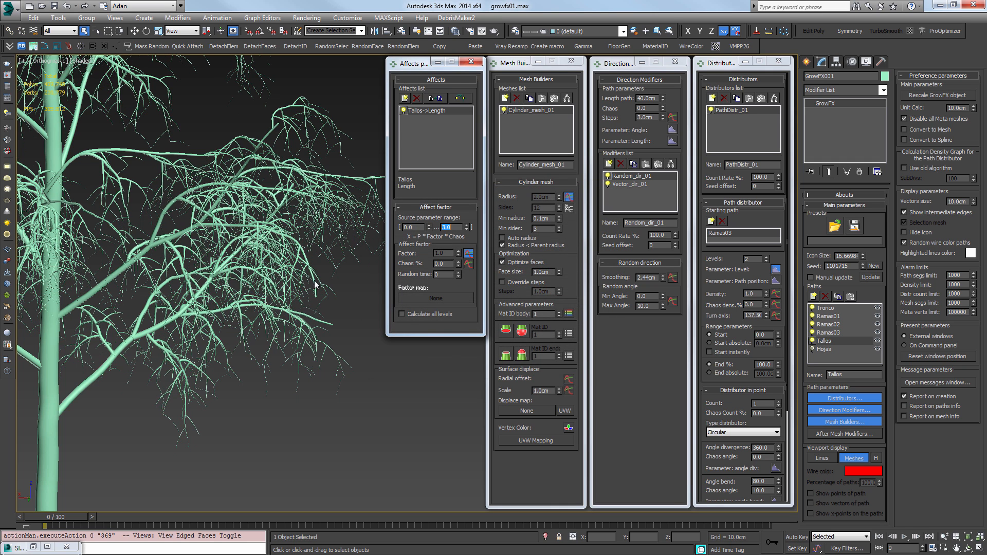
Inspect the Tallos stems at the branch tips and compare the Hojas and Tallos path settings
{"action": "scroll", "coordinate": [353, 233], "scroll_direction": "up", "scroll_amount": 4}
{"action": "mouse_move", "coordinate": [348, 282]}
{"action": "middle_mouse_down"}
{"action": "mouse_move", "coordinate": [118, 301]}
{"action": "mouse_move", "coordinate": [266, 323]}
{"action": "middle_mouse_up"}
{"action": "scroll", "coordinate": [118, 301], "scroll_direction": "up", "scroll_amount": 3}
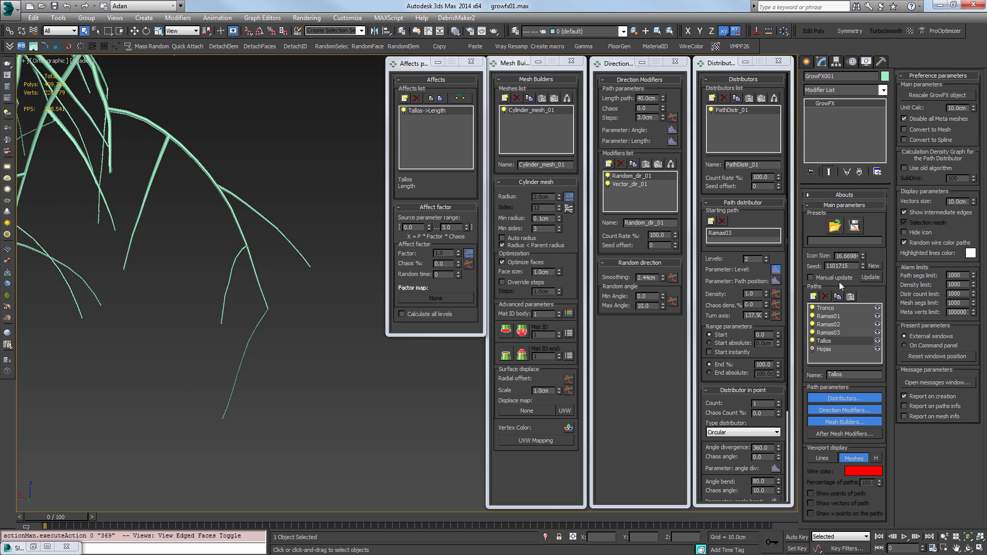
{"action": "left_click", "coordinate": [767, 261]}
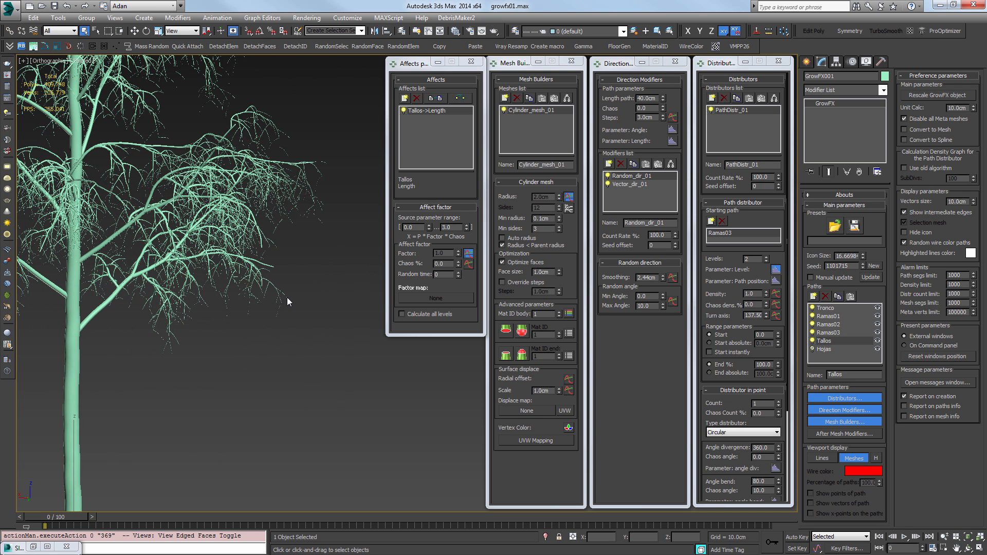
{"action": "left_click", "coordinate": [822, 349]}
{"action": "left_click", "coordinate": [823, 341]}
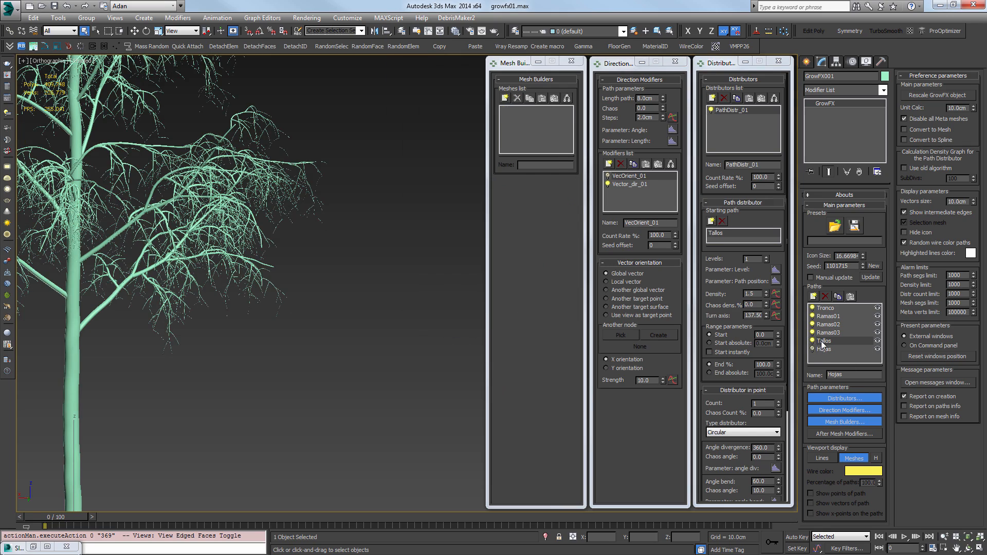
Examine the mesh edges of the Tallos stems closely, from their free ends to where they join the branches
{"action": "scroll", "coordinate": [227, 275], "scroll_direction": "up", "scroll_amount": 10}
{"action": "middle_click_drag", "start_coordinate": [403, 375], "coordinate": [324, 279]}
{"action": "scroll", "coordinate": [324, 280], "scroll_direction": "up", "scroll_amount": 4}
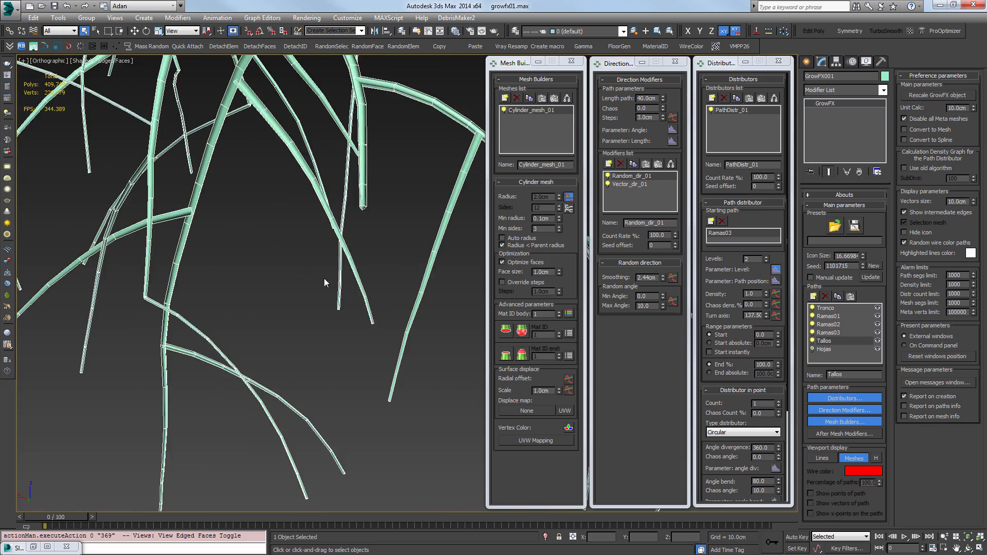
{"action": "middle_click_drag", "start_coordinate": [381, 189], "coordinate": [310, 280]}
{"action": "scroll", "coordinate": [277, 149], "scroll_direction": "down", "scroll_amount": 4}
{"action": "middle_click_drag", "start_coordinate": [278, 150], "coordinate": [289, 265]}
{"action": "middle_click_drag", "start_coordinate": [233, 188], "coordinate": [370, 346]}
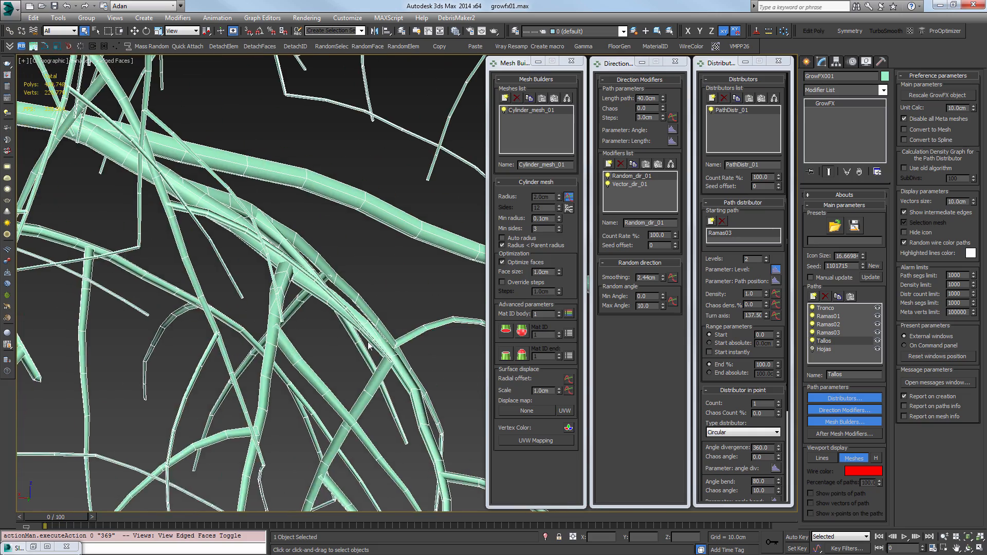
{"action": "middle_click_drag", "start_coordinate": [329, 226], "coordinate": [329, 288]}
{"action": "middle_click_drag", "start_coordinate": [411, 401], "coordinate": [262, 356]}
{"action": "scroll", "coordinate": [316, 360], "scroll_direction": "down", "scroll_amount": 3}
{"action": "scroll", "coordinate": [262, 356], "scroll_direction": "up", "scroll_amount": 4}
{"action": "middle_click_drag", "start_coordinate": [329, 155], "coordinate": [277, 360]}
{"action": "scroll", "coordinate": [214, 163], "scroll_direction": "up", "scroll_amount": 4}
{"action": "scroll", "coordinate": [214, 161], "scroll_direction": "down", "scroll_amount": 5}
{"action": "scroll", "coordinate": [203, 190], "scroll_direction": "up", "scroll_amount": 2}
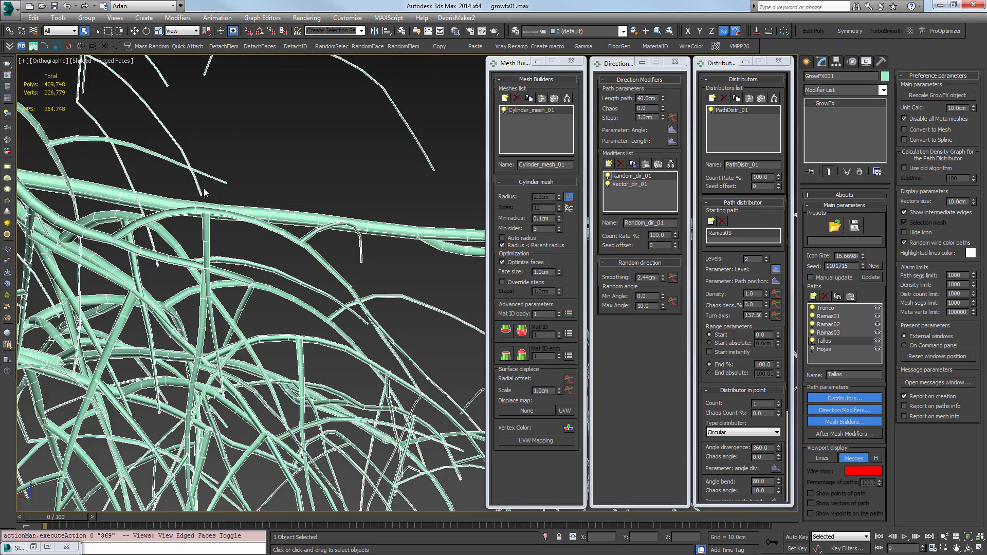
Examine the overall density and shape of the stems around the crown from several sides
{"action": "middle_click_drag", "start_coordinate": [203, 190], "coordinate": [240, 225], "text": "alt"}
{"action": "scroll", "coordinate": [240, 225], "scroll_direction": "down", "scroll_amount": 2}
{"action": "scroll", "coordinate": [242, 226], "scroll_direction": "down", "scroll_amount": 2}
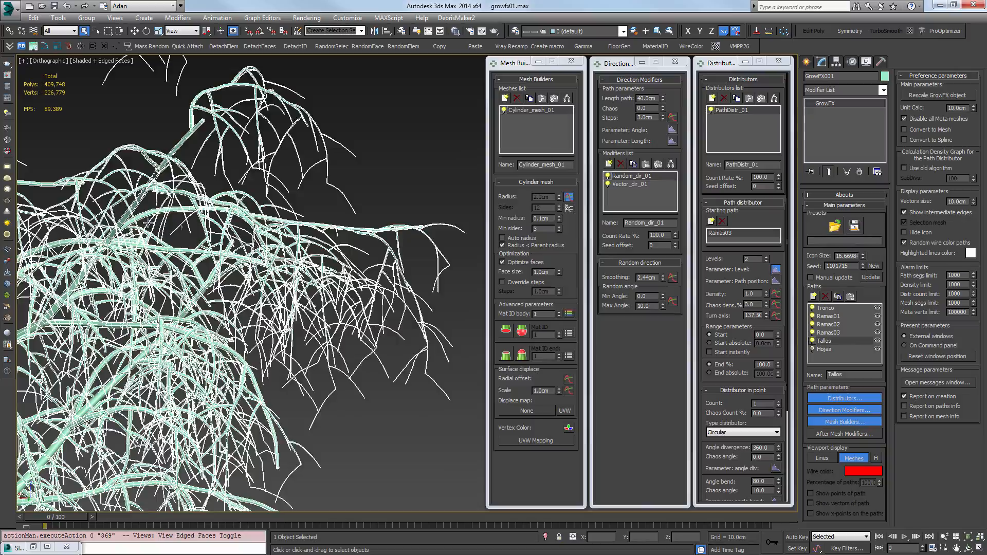
{"action": "middle_click_drag", "start_coordinate": [147, 223], "coordinate": [302, 220], "text": "alt"}
{"action": "scroll", "coordinate": [302, 220], "scroll_direction": "down", "scroll_amount": 4}
{"action": "scroll", "coordinate": [182, 235], "scroll_direction": "down", "scroll_amount": 2}
{"action": "middle_click_drag", "start_coordinate": [185, 236], "coordinate": [294, 300], "text": "alt"}
{"action": "scroll", "coordinate": [355, 273], "scroll_direction": "down", "scroll_amount": 3}
{"action": "scroll", "coordinate": [249, 246], "scroll_direction": "up", "scroll_amount": 4}
{"action": "scroll", "coordinate": [281, 298], "scroll_direction": "down", "scroll_amount": 1}
Activate the Hojas path and frame the whole tree in the front view
{"action": "left_click", "coordinate": [813, 349]}
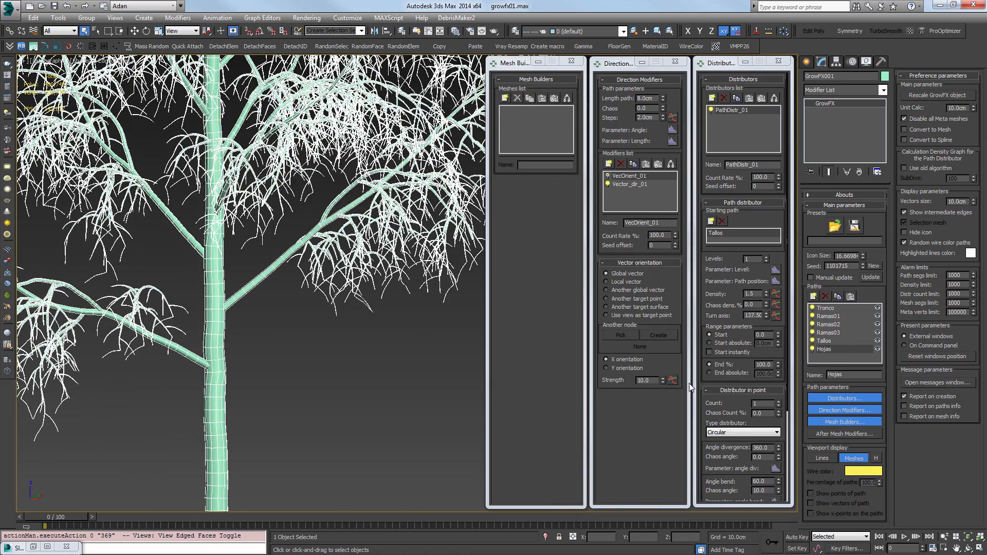
{"action": "scroll", "coordinate": [227, 239], "scroll_direction": "down", "scroll_amount": 4}
{"action": "middle_click_drag", "start_coordinate": [227, 240], "coordinate": [383, 266], "text": "alt"}
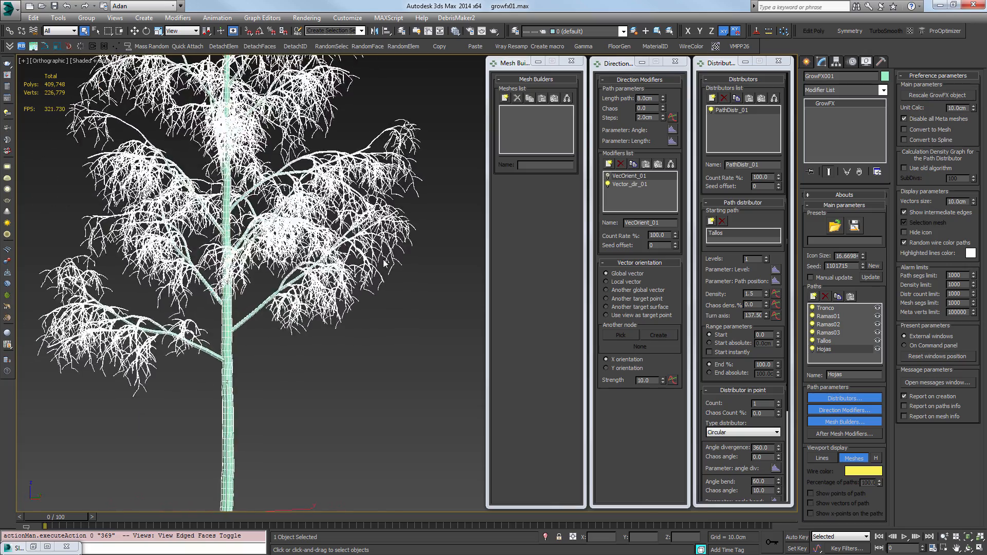
{"action": "key", "text": "f"}
{"action": "key", "text": "z"}
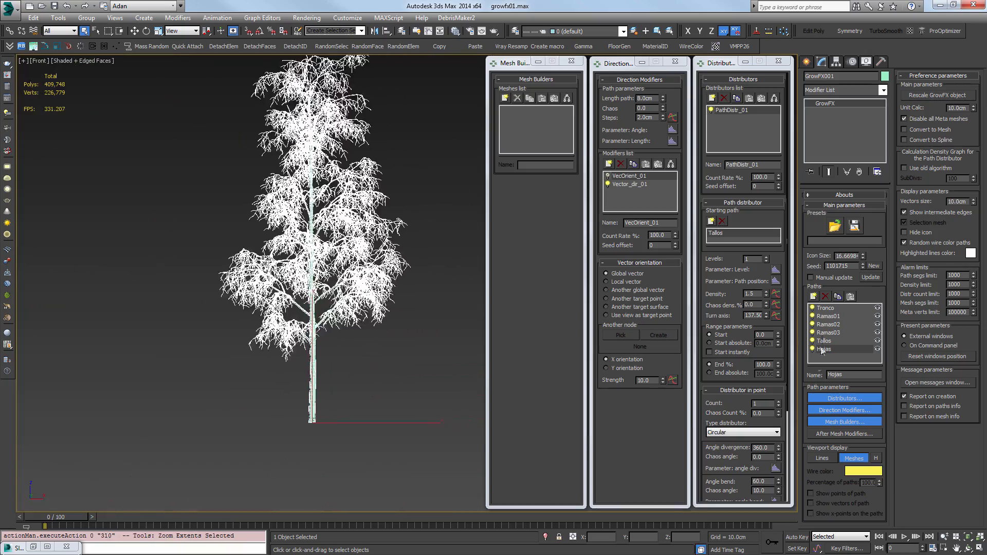
Set the end percentage of the Ramas01 path distributor to 30 and check the remaining branches
{"action": "left_click", "coordinate": [827, 317]}
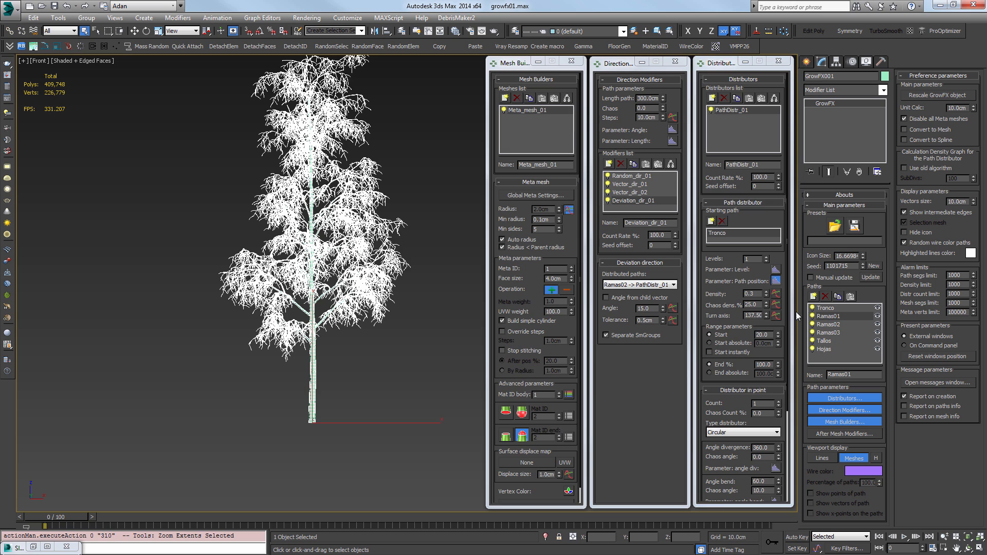
{"action": "left_click_drag", "start_coordinate": [772, 365], "coordinate": [683, 356]}
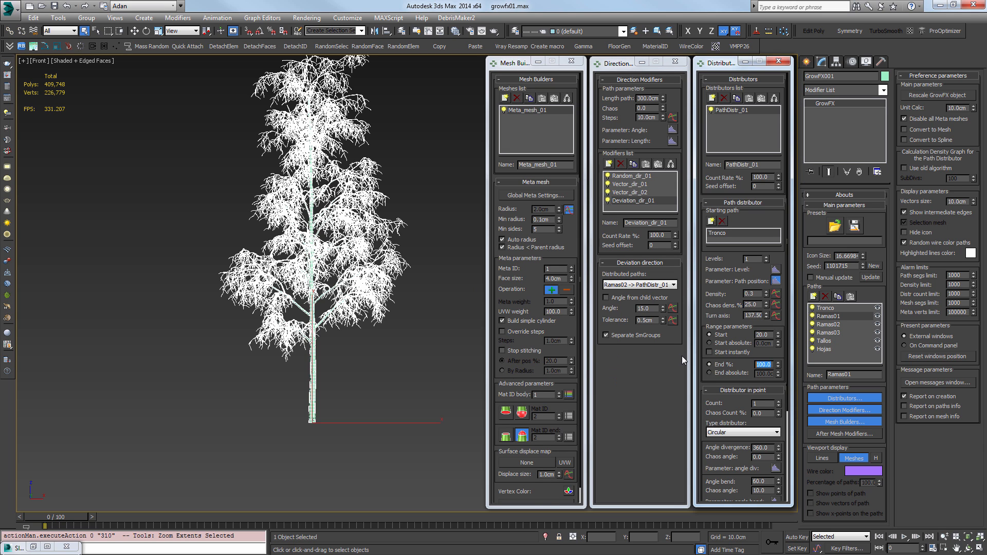
{"action": "type", "text": "30"}
{"action": "key", "text": "Return"}
{"action": "middle_click_drag", "start_coordinate": [247, 379], "coordinate": [304, 350], "text": "alt"}
{"action": "scroll", "coordinate": [303, 343], "scroll_direction": "up", "scroll_amount": 5}
{"action": "middle_click_drag", "start_coordinate": [362, 334], "coordinate": [378, 309], "text": "alt"}
{"action": "middle_click_drag", "start_coordinate": [386, 303], "coordinate": [376, 342]}
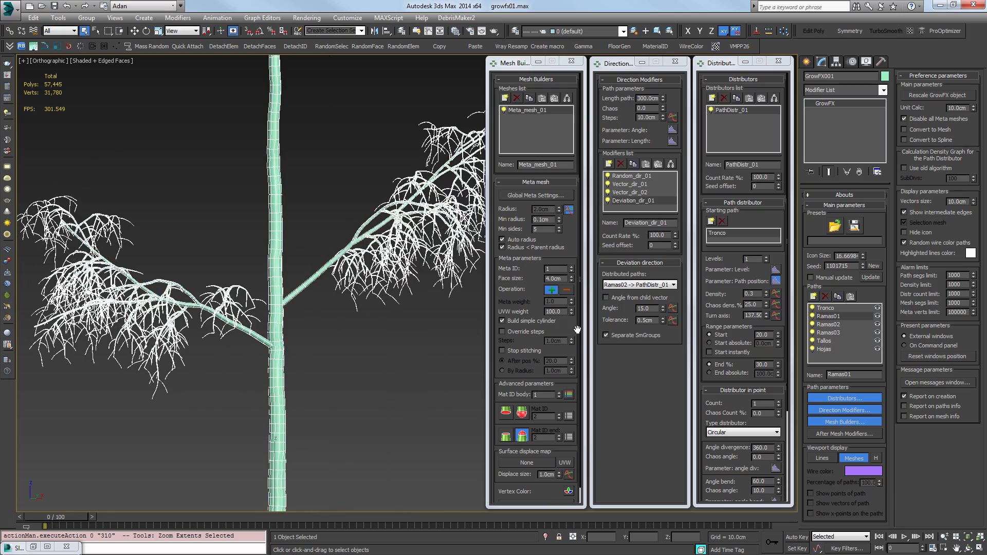
Reduce the Ramas01 distributor's end percentage to 27 and inspect the remaining branch without mesh edges shown
{"action": "left_click", "coordinate": [779, 365]}
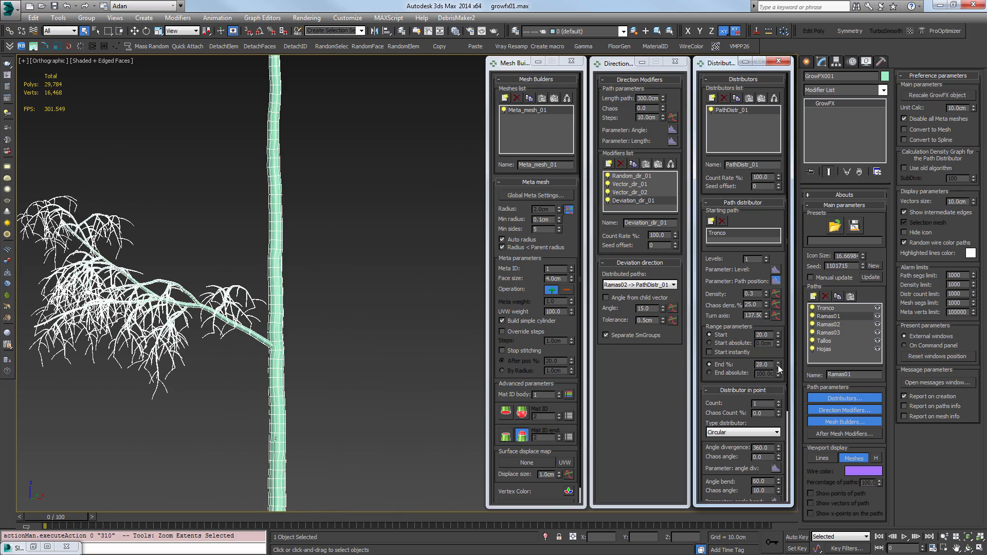
{"action": "mouse_move", "coordinate": [246, 359]}
{"action": "middle_mouse_down", "text": "alt"}
{"action": "mouse_move", "coordinate": [212, 363]}
{"action": "mouse_move", "coordinate": [250, 356]}
{"action": "middle_mouse_up", "text": "alt"}
{"action": "middle_click_drag", "start_coordinate": [250, 357], "coordinate": [371, 356]}
{"action": "key", "text": "F4"}
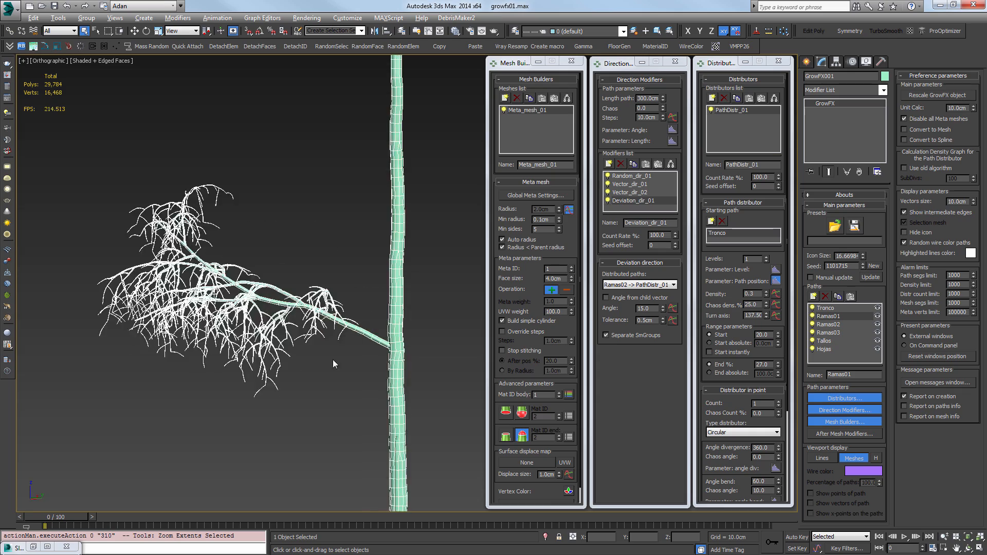
{"action": "scroll", "coordinate": [337, 340], "scroll_direction": "up", "scroll_amount": 5}
{"action": "scroll", "coordinate": [350, 299], "scroll_direction": "down", "scroll_amount": 7}
{"action": "middle_click_drag", "start_coordinate": [304, 309], "coordinate": [375, 307], "text": "alt"}
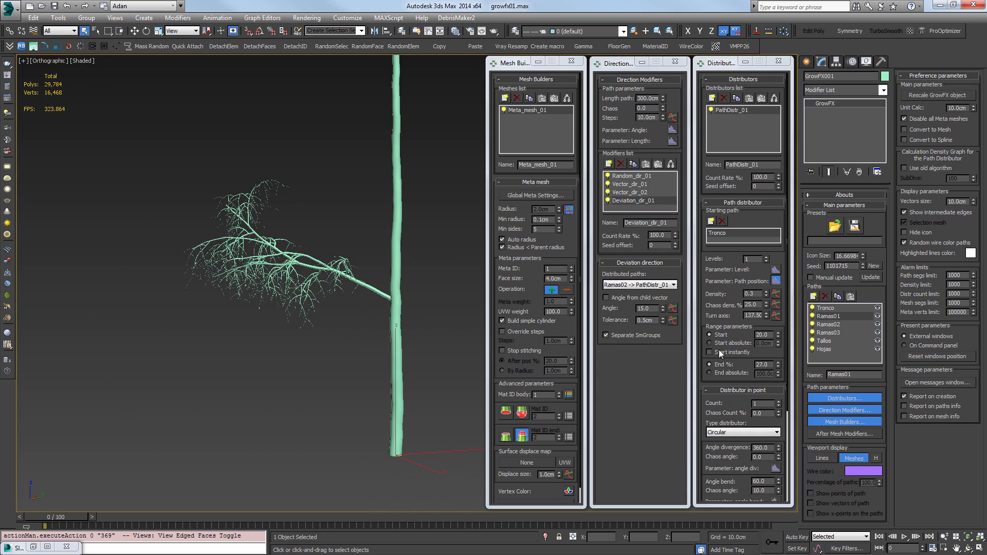
{"action": "scroll", "coordinate": [340, 275], "scroll_direction": "up", "scroll_amount": 6}
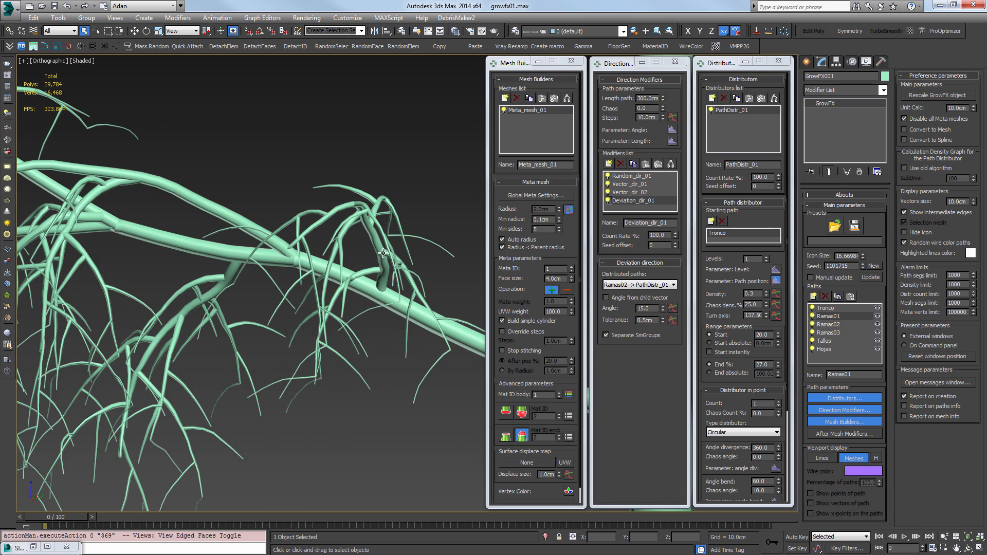
Set the start point of the Tallos path's cylinder mesh radius graph to 0.8
{"action": "key", "text": "F4"}
{"action": "scroll", "coordinate": [368, 287], "scroll_direction": "down", "scroll_amount": 2}
{"action": "middle_click_drag", "start_coordinate": [330, 302], "coordinate": [329, 260]}
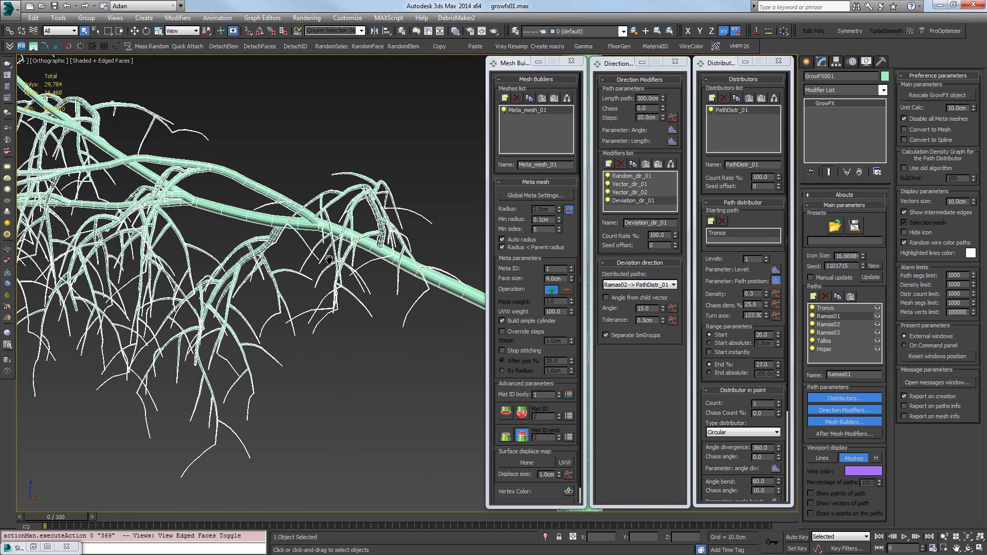
{"action": "middle_click_drag", "start_coordinate": [414, 261], "coordinate": [381, 275]}
{"action": "key", "text": "F4"}
{"action": "key", "text": "F4"}
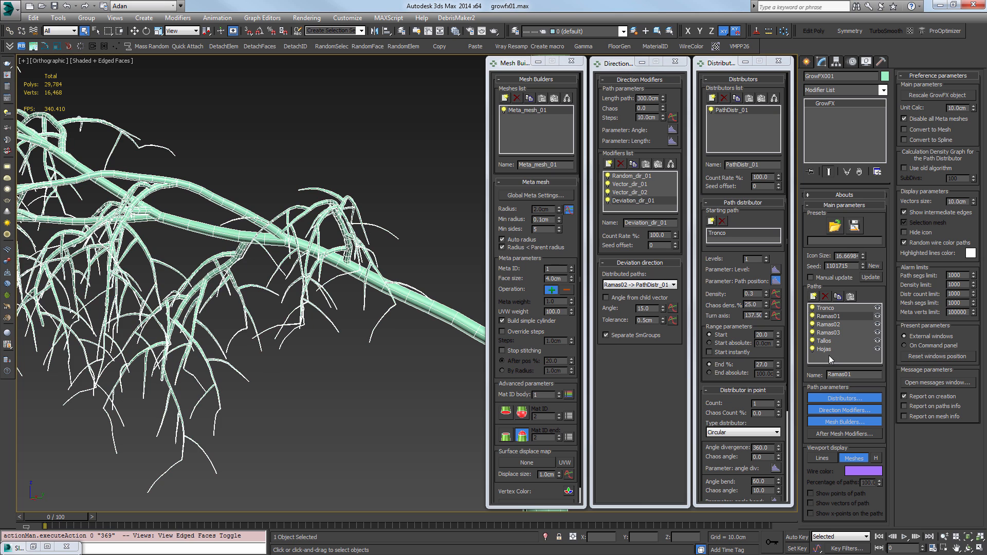
{"action": "left_click", "coordinate": [831, 342]}
{"action": "left_click", "coordinate": [568, 197]}
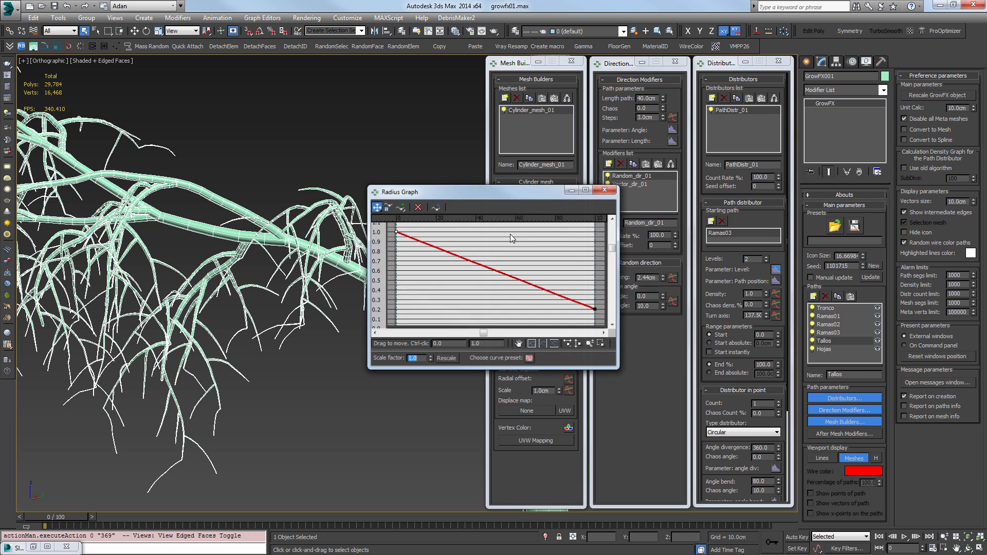
{"action": "key", "text": "BackSpace"}
{"action": "key", "text": "BackSpace"}
{"action": "key", "text": "BackSpace"}
{"action": "type", "text": "0.8"}
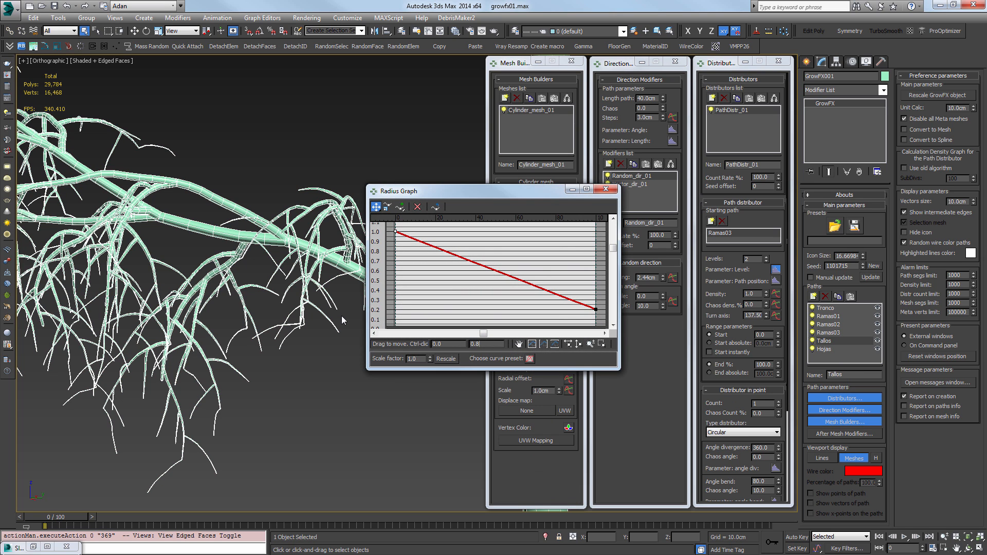
{"action": "key", "text": "Return"}
{"action": "left_click", "coordinate": [606, 188]}
{"action": "key", "text": "F4"}
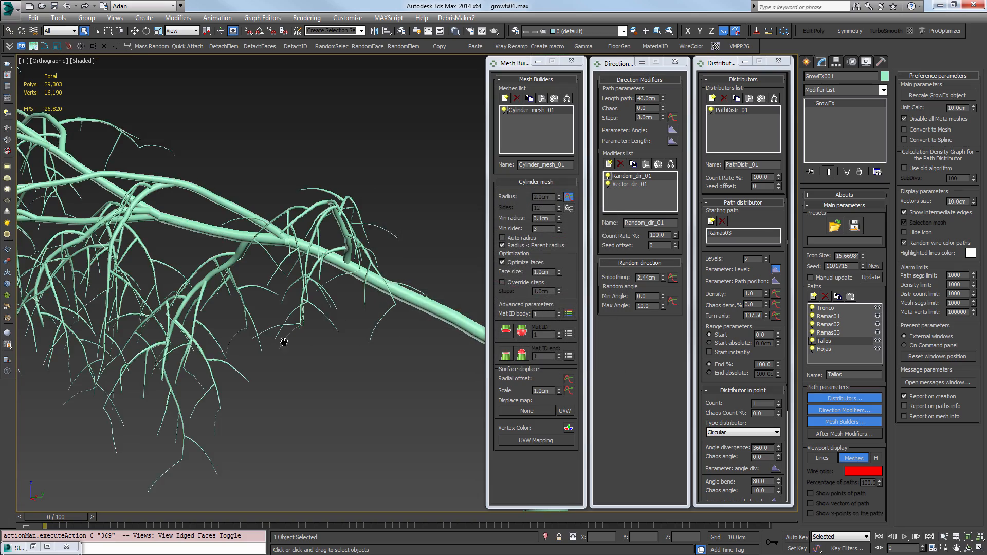
Add a Leaves mesh builder to the Hojas path after comparing it with the Instanced geometry and Standard leaves types
{"action": "scroll", "coordinate": [242, 325], "scroll_direction": "down", "scroll_amount": 5}
{"action": "scroll", "coordinate": [235, 329], "scroll_direction": "up", "scroll_amount": 4}
{"action": "mouse_move", "coordinate": [234, 329]}
{"action": "middle_mouse_down", "text": "alt"}
{"action": "mouse_move", "coordinate": [286, 332]}
{"action": "mouse_move", "coordinate": [252, 333]}
{"action": "middle_mouse_up", "text": "alt"}
{"action": "scroll", "coordinate": [284, 333], "scroll_direction": "down", "scroll_amount": 2}
{"action": "left_click", "coordinate": [824, 349]}
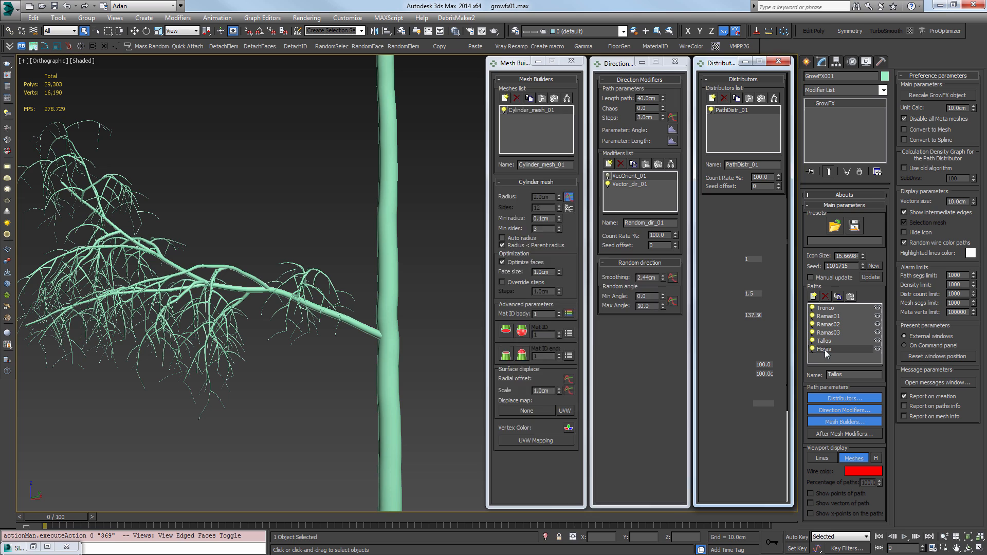
{"action": "left_click", "coordinate": [505, 97]}
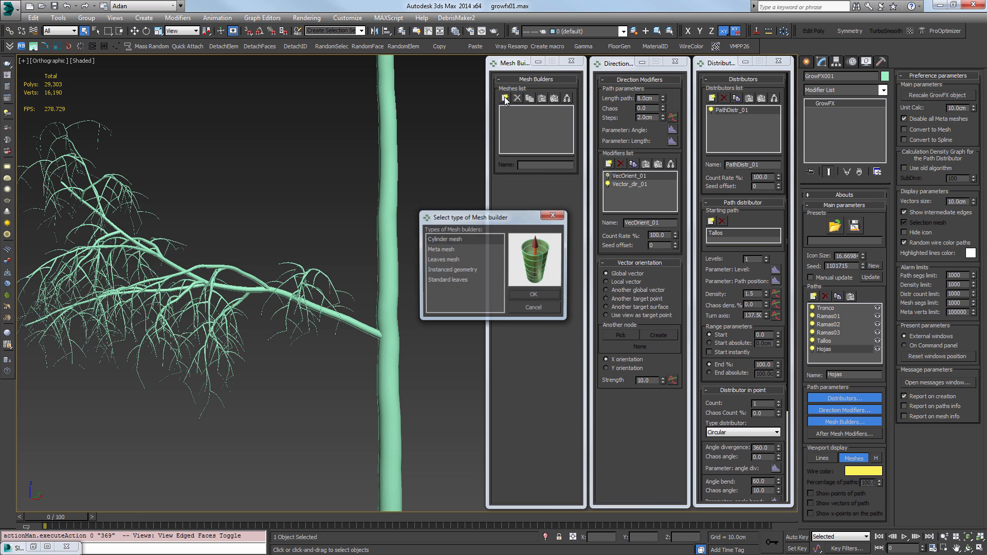
{"action": "left_click", "coordinate": [442, 254]}
{"action": "left_click", "coordinate": [442, 258]}
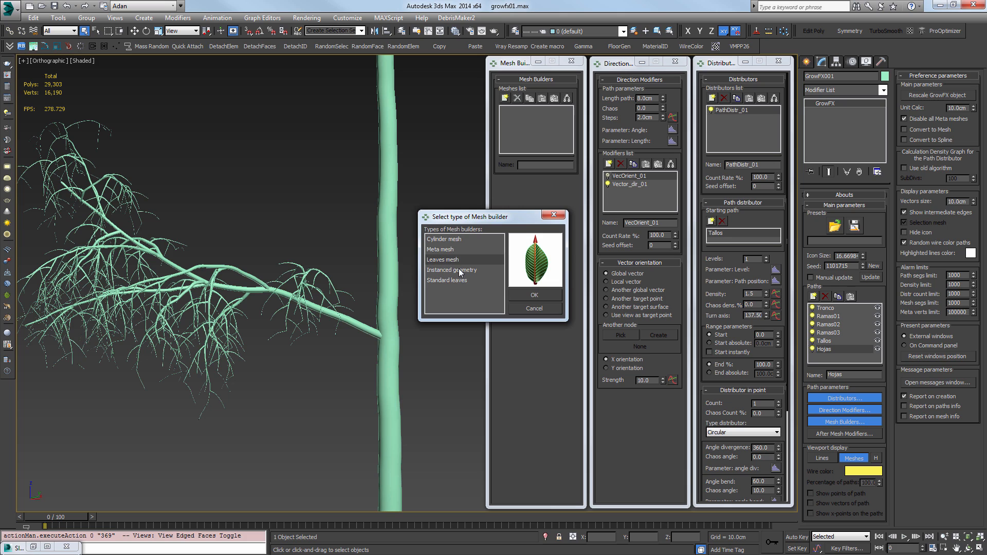
{"action": "left_click", "coordinate": [448, 271]}
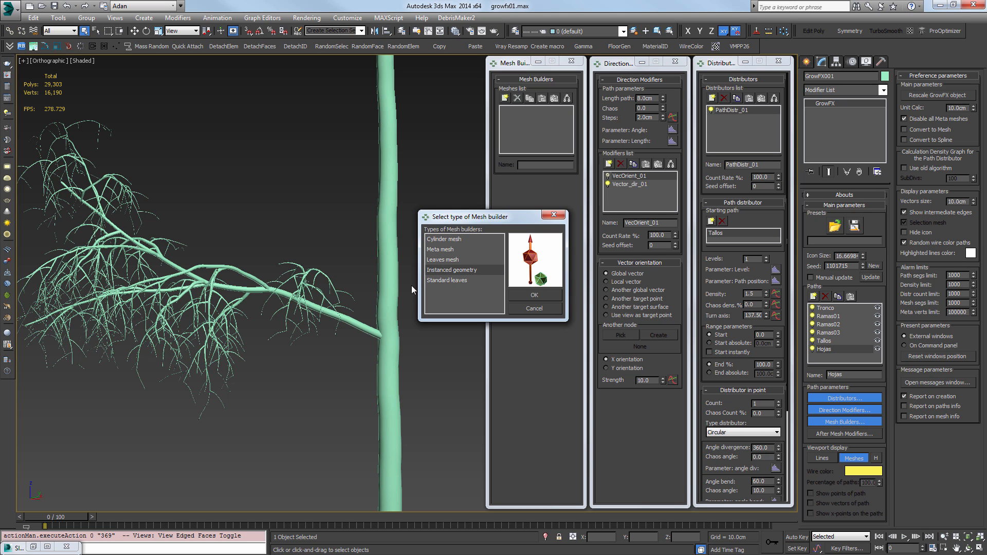
{"action": "left_click", "coordinate": [454, 281]}
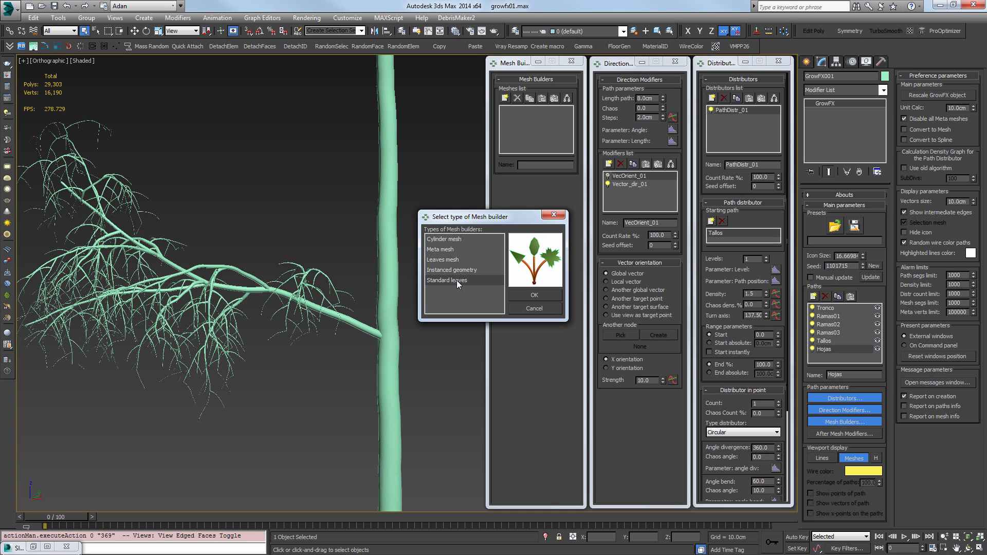
{"action": "left_click", "coordinate": [453, 261]}
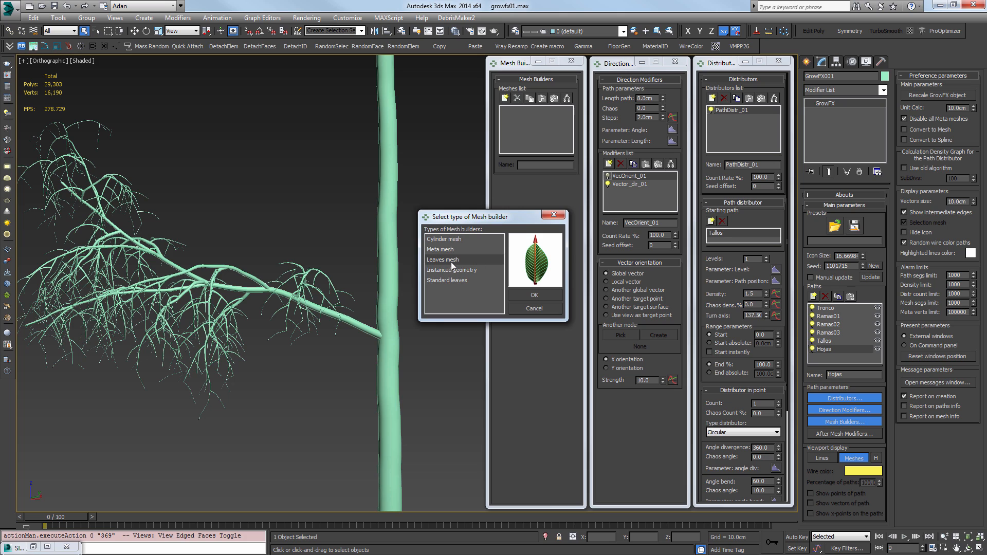
{"action": "left_click", "coordinate": [452, 270]}
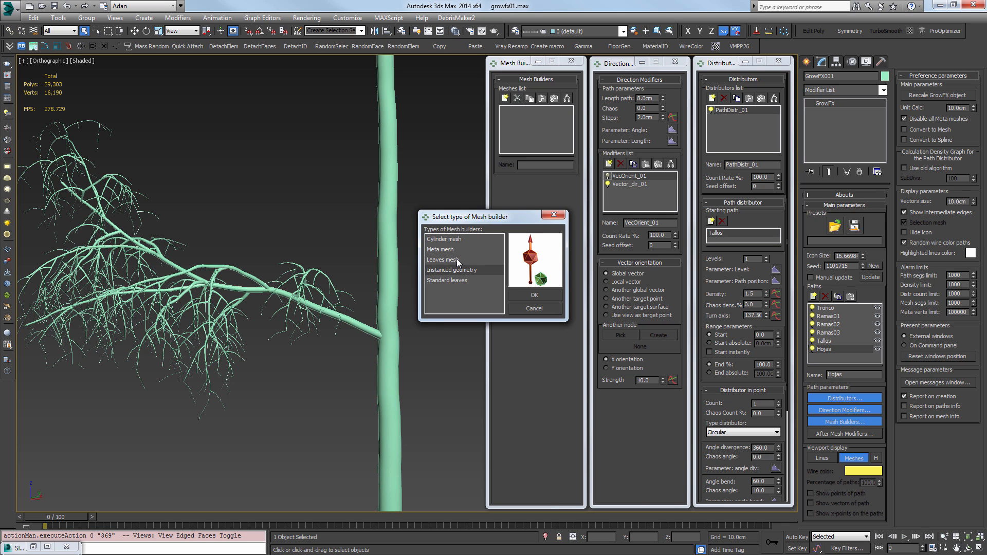
{"action": "left_click", "coordinate": [445, 259]}
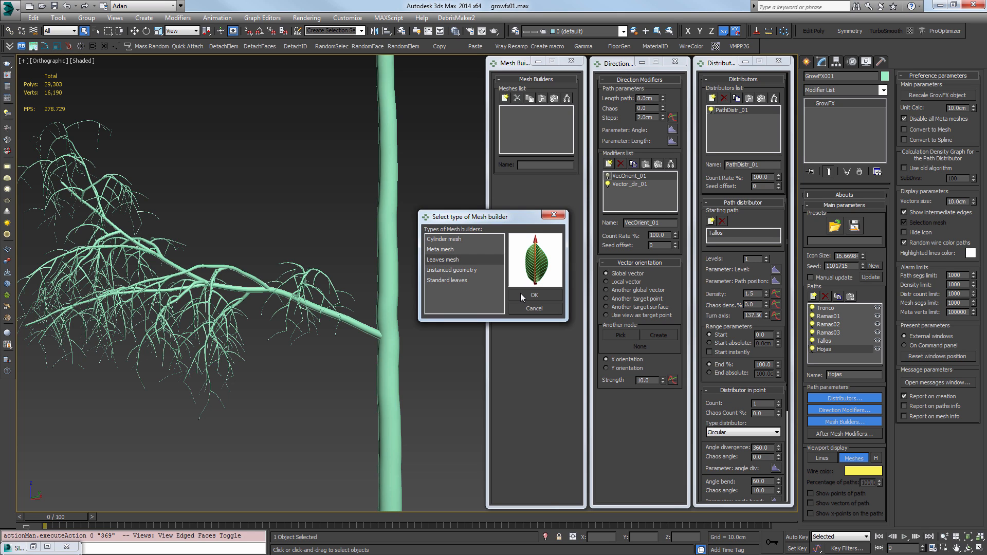
{"action": "left_click", "coordinate": [537, 294]}
Try a longer path length of about 23.6 cm for the Hojas leaves
{"action": "middle_click_drag", "start_coordinate": [309, 302], "coordinate": [371, 271]}
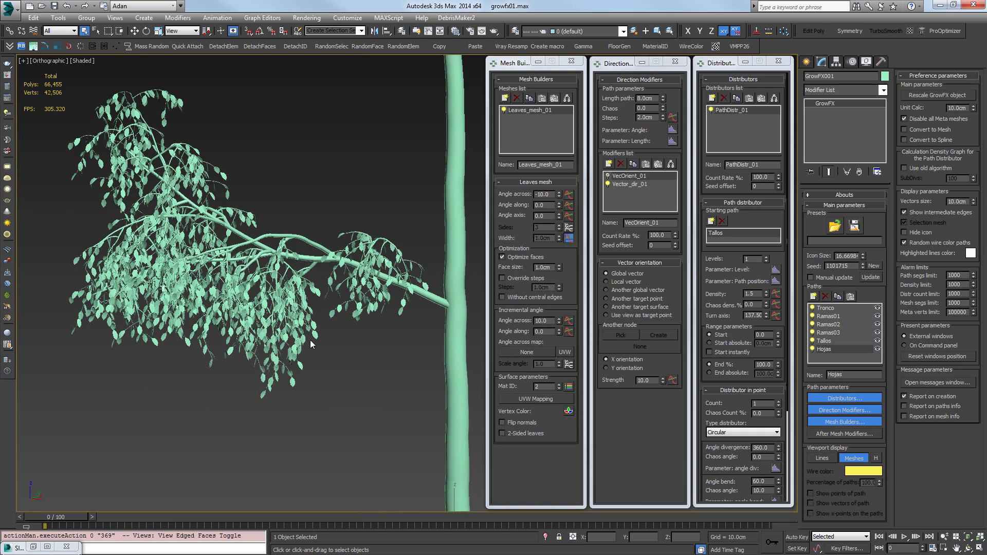
{"action": "scroll", "coordinate": [311, 344], "scroll_direction": "up", "scroll_amount": 10}
{"action": "key", "text": "F4"}
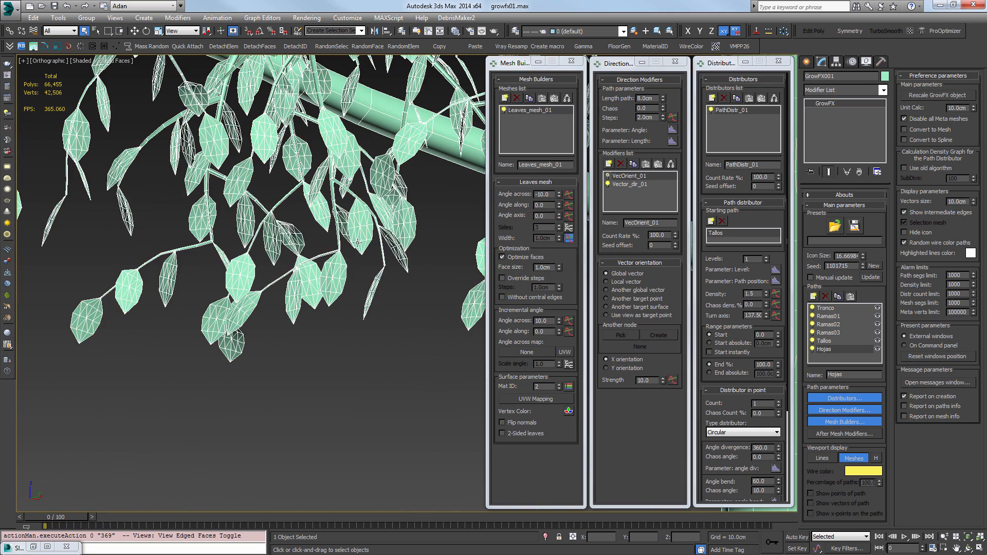
{"action": "middle_click_drag", "start_coordinate": [357, 241], "coordinate": [362, 257], "text": "alt"}
{"action": "left_click_drag", "start_coordinate": [662, 101], "coordinate": [648, 421]}
{"action": "scroll", "coordinate": [358, 292], "scroll_direction": "down", "scroll_amount": 5}
{"action": "key", "text": "F4"}
{"action": "middle_click_drag", "start_coordinate": [334, 309], "coordinate": [401, 237], "text": "alt"}
{"action": "scroll", "coordinate": [358, 292], "scroll_direction": "up", "scroll_amount": 3}
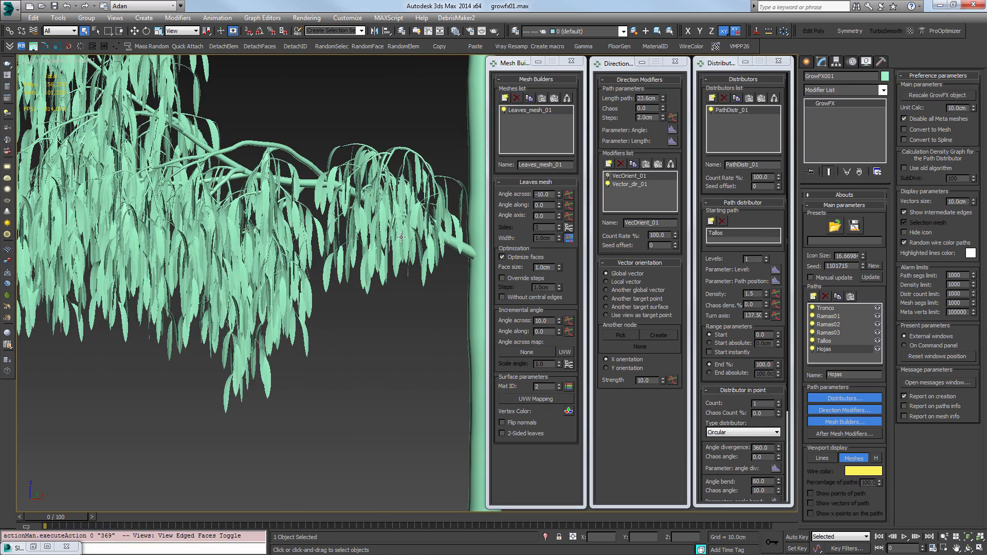
Set the Hojas path length to 10 cm
{"action": "left_click", "coordinate": [652, 99]}
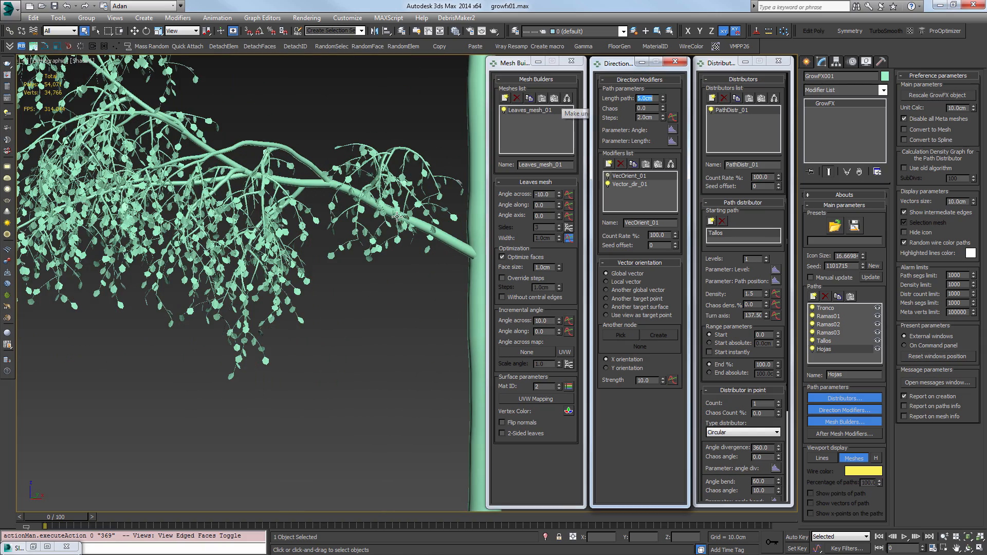
{"action": "type", "text": "10"}
{"action": "key", "text": "Return"}
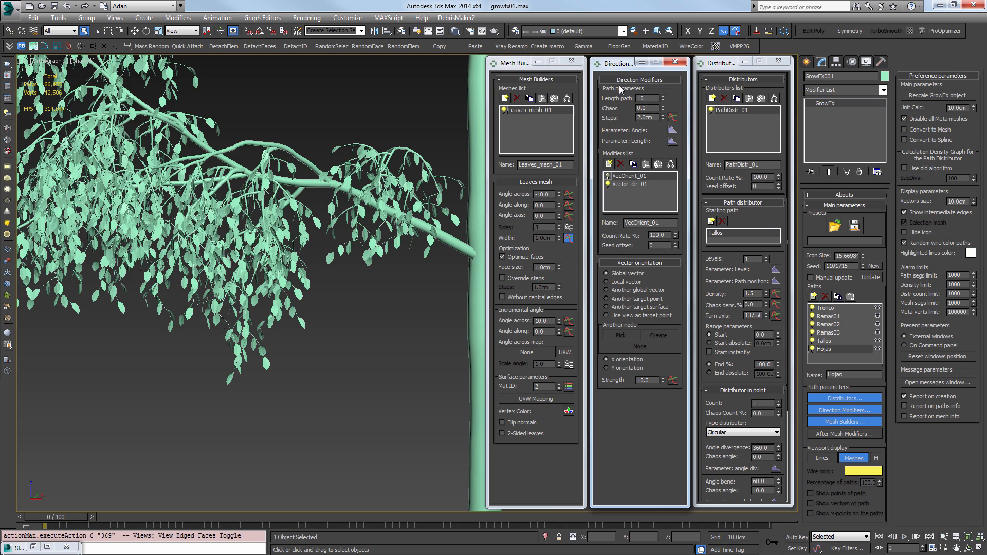
Reshape the leaves mesh width graph by slightly lowering its peak point, keeping it near the middle of the leaf
{"action": "scroll", "coordinate": [461, 224], "scroll_direction": "up", "scroll_amount": 4}
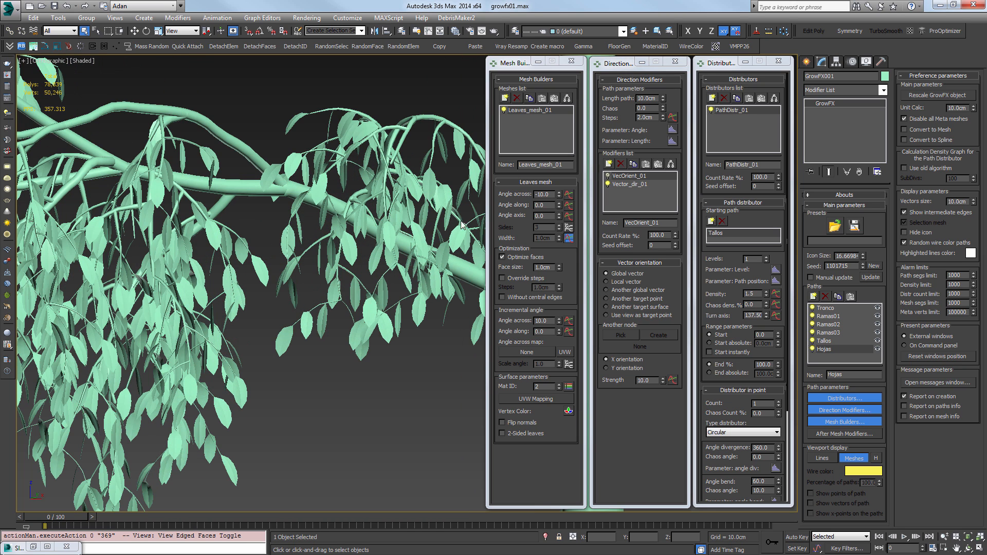
{"action": "left_click", "coordinate": [569, 238]}
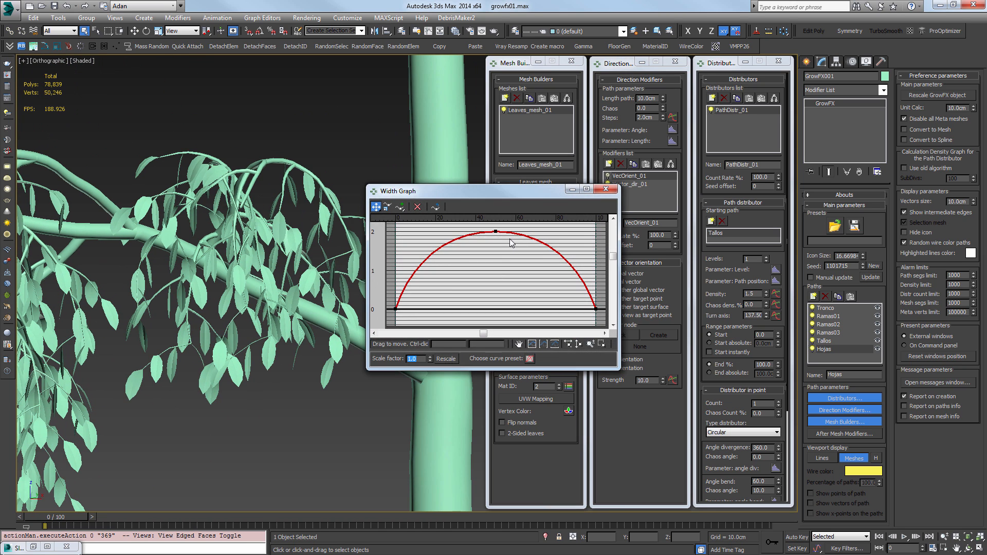
{"action": "left_click_drag", "start_coordinate": [496, 230], "coordinate": [545, 236]}
{"action": "middle_click_drag", "start_coordinate": [279, 197], "coordinate": [254, 355]}
{"action": "scroll", "coordinate": [254, 355], "scroll_direction": "down", "scroll_amount": 5}
{"action": "scroll", "coordinate": [264, 316], "scroll_direction": "up", "scroll_amount": 10}
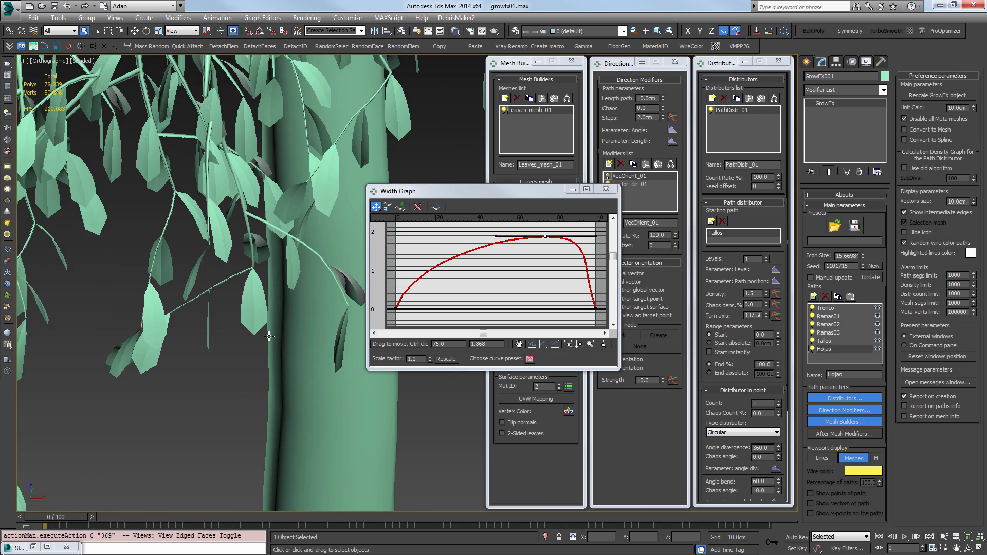
{"action": "left_click_drag", "start_coordinate": [546, 237], "coordinate": [493, 239]}
{"action": "left_click", "coordinate": [604, 189]}
{"action": "scroll", "coordinate": [286, 304], "scroll_direction": "down", "scroll_amount": 4}
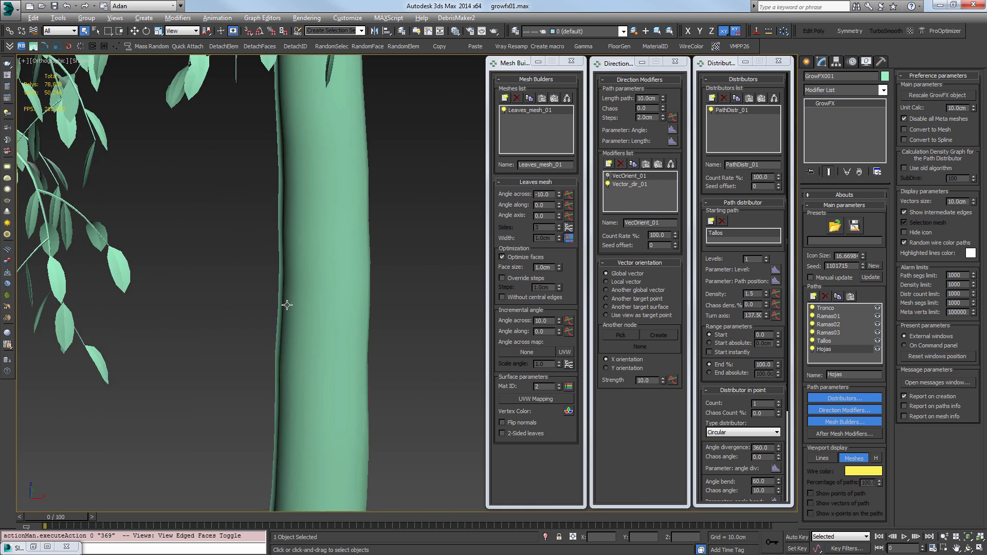
Turn off face optimization for the leaves mesh and override its steps with 2.17 cm
{"action": "middle_click_drag", "start_coordinate": [287, 304], "coordinate": [333, 337], "text": "alt"}
{"action": "key", "text": "F4"}
{"action": "scroll", "coordinate": [360, 331], "scroll_direction": "up", "scroll_amount": 4}
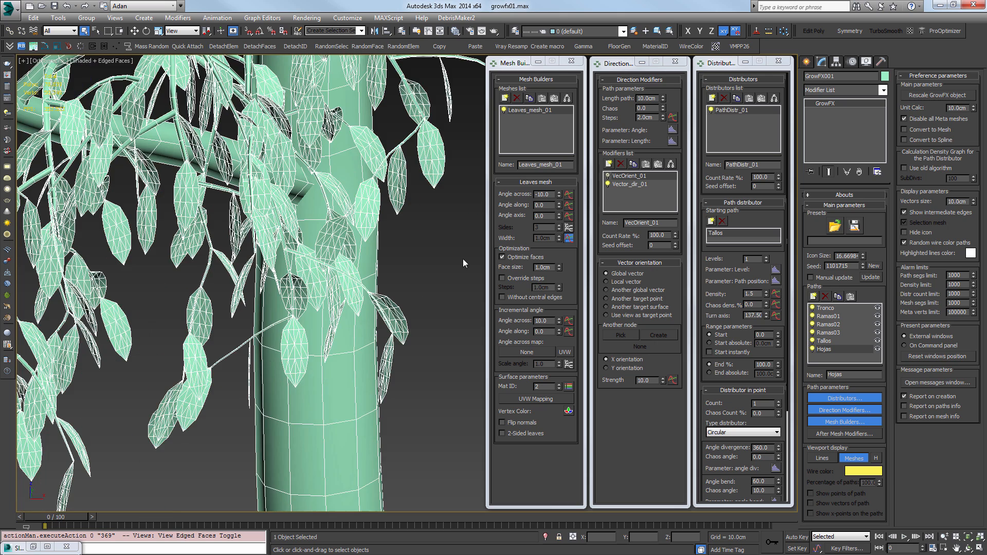
{"action": "middle_click_drag", "start_coordinate": [389, 309], "coordinate": [282, 293]}
{"action": "left_click", "coordinate": [520, 257]}
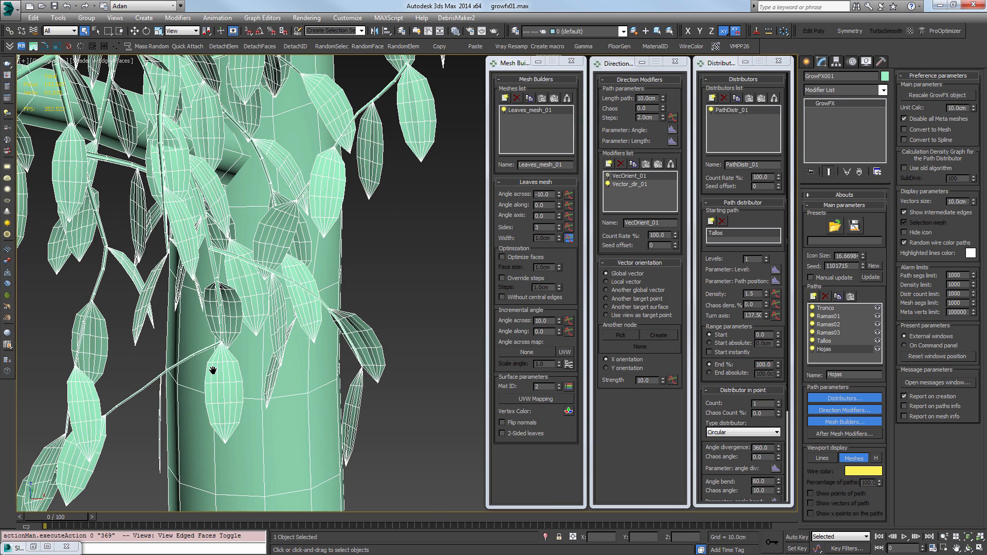
{"action": "left_click", "coordinate": [529, 278]}
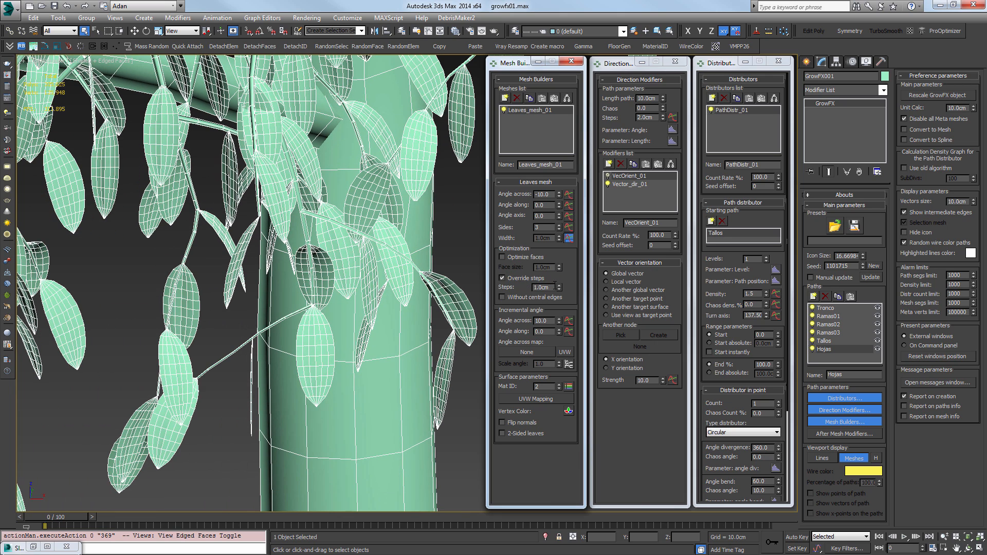
{"action": "left_click_drag", "start_coordinate": [559, 289], "coordinate": [559, 230]}
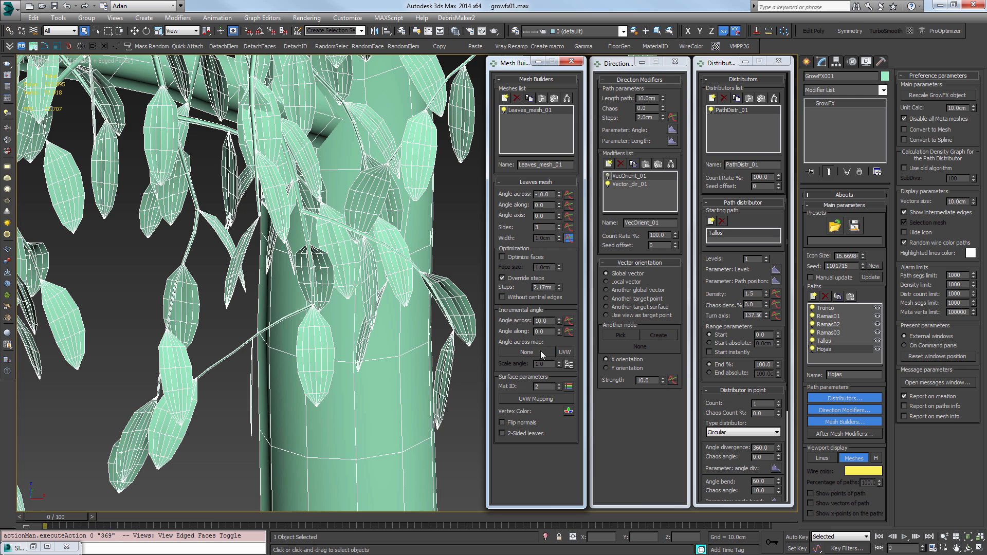
Reduce the leaves mesh to 1 side, keeping the overridden steps at 2.17 cm
{"action": "left_click", "coordinate": [559, 227]}
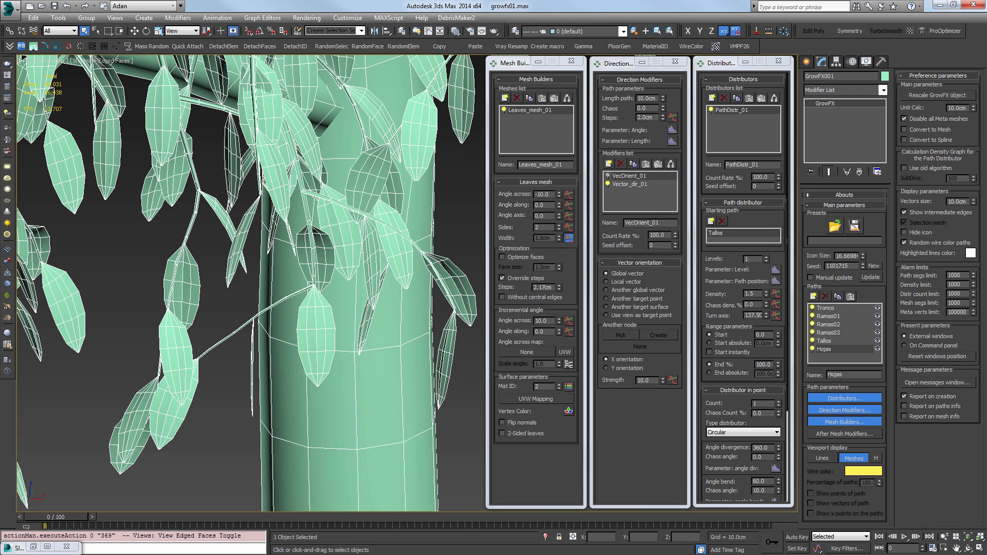
{"action": "left_click", "coordinate": [559, 229]}
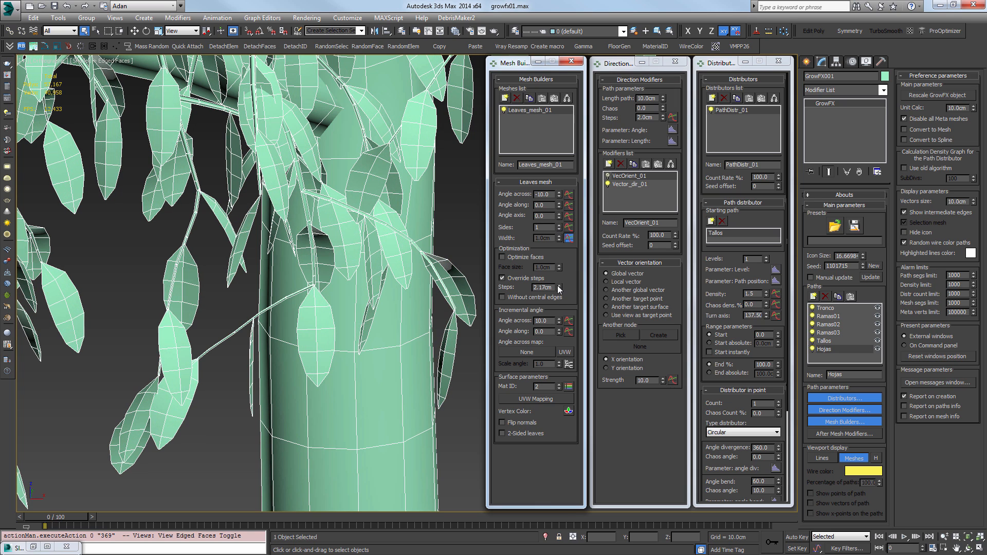
{"action": "left_click_drag", "start_coordinate": [560, 290], "coordinate": [560, 289]}
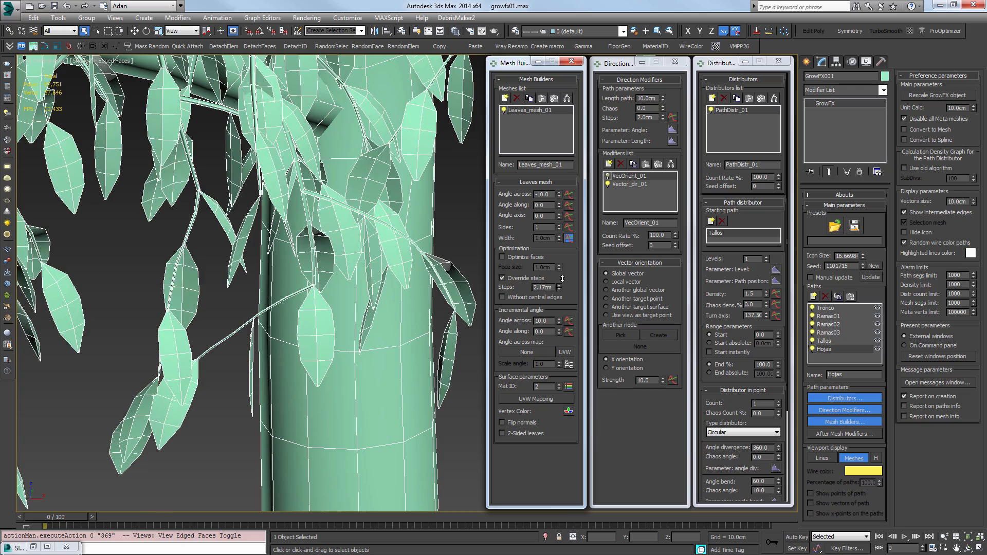
Examine the leaf shape and polygon layout up close and from afar, with and without edged faces
{"action": "middle_click_drag", "start_coordinate": [386, 359], "coordinate": [386, 358]}
{"action": "scroll", "coordinate": [387, 358], "scroll_direction": "down", "scroll_amount": 3}
{"action": "key", "text": "F4"}
{"action": "scroll", "coordinate": [386, 358], "scroll_direction": "down", "scroll_amount": 3}
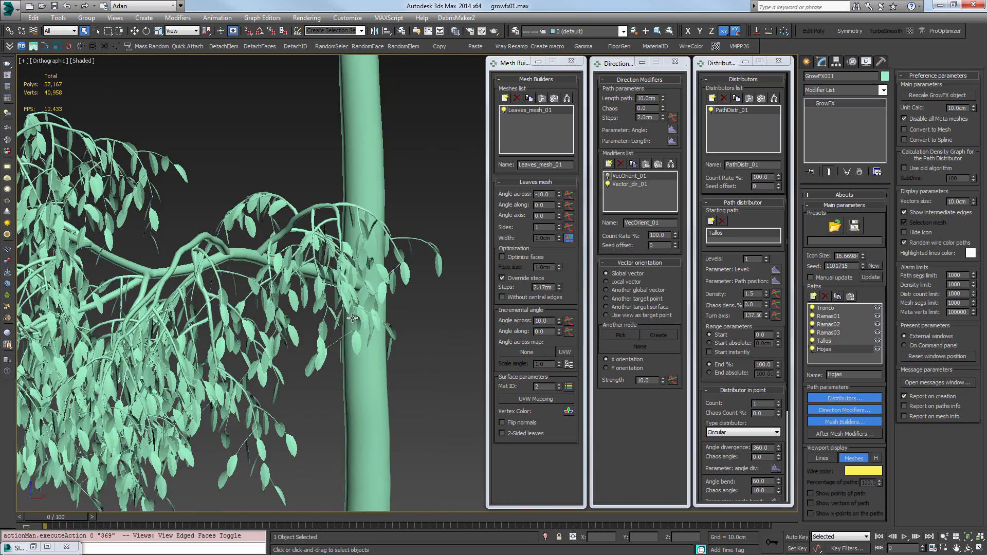
{"action": "scroll", "coordinate": [242, 289], "scroll_direction": "up", "scroll_amount": 3}
{"action": "scroll", "coordinate": [312, 282], "scroll_direction": "up", "scroll_amount": 4}
{"action": "key", "text": "F4"}
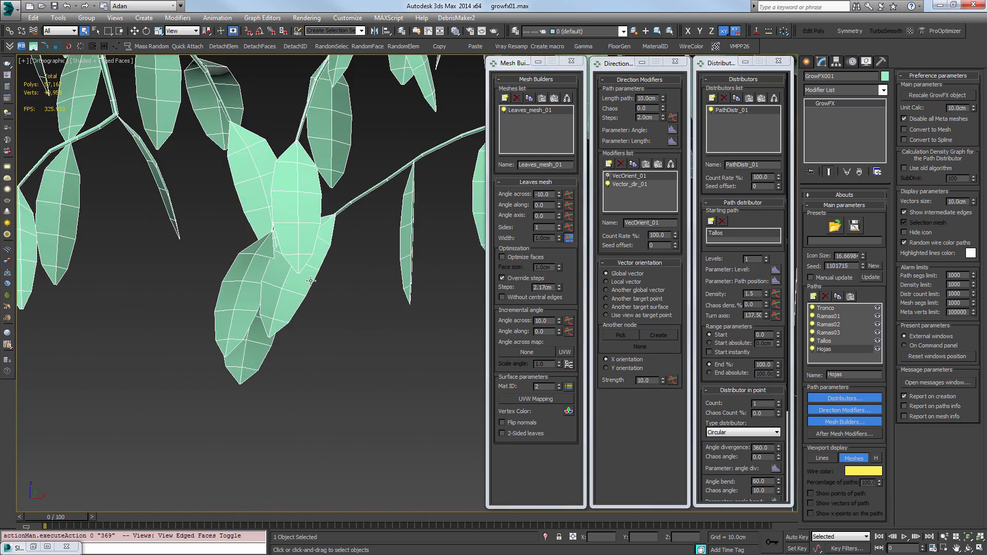
{"action": "scroll", "coordinate": [311, 281], "scroll_direction": "down", "scroll_amount": 3}
{"action": "middle_click_drag", "start_coordinate": [407, 242], "coordinate": [282, 286]}
{"action": "scroll", "coordinate": [282, 286], "scroll_direction": "up", "scroll_amount": 4}
{"action": "key", "text": "F4"}
{"action": "scroll", "coordinate": [291, 236], "scroll_direction": "down", "scroll_amount": 4}
{"action": "middle_click_drag", "start_coordinate": [294, 234], "coordinate": [292, 268]}
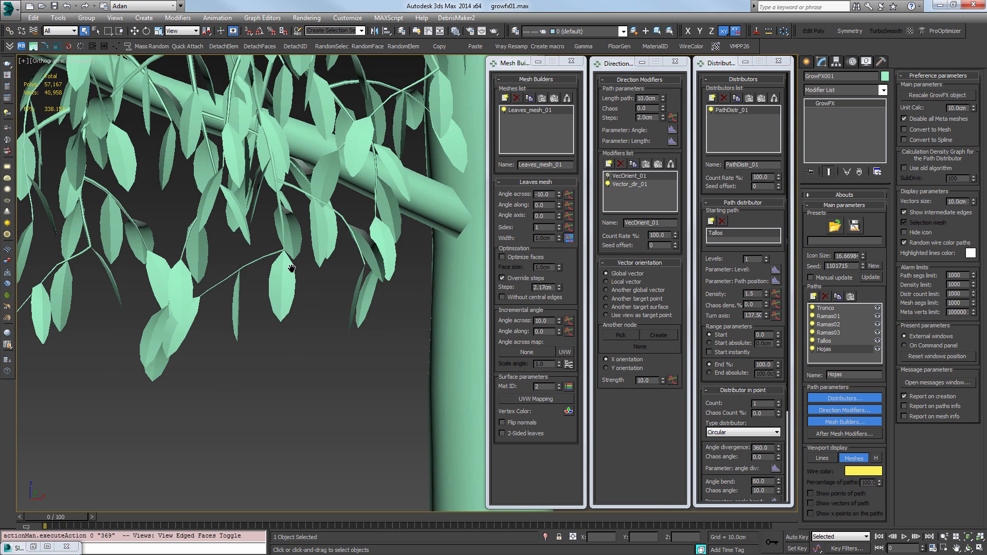
{"action": "scroll", "coordinate": [292, 268], "scroll_direction": "up", "scroll_amount": 3}
{"action": "key", "text": "F4"}
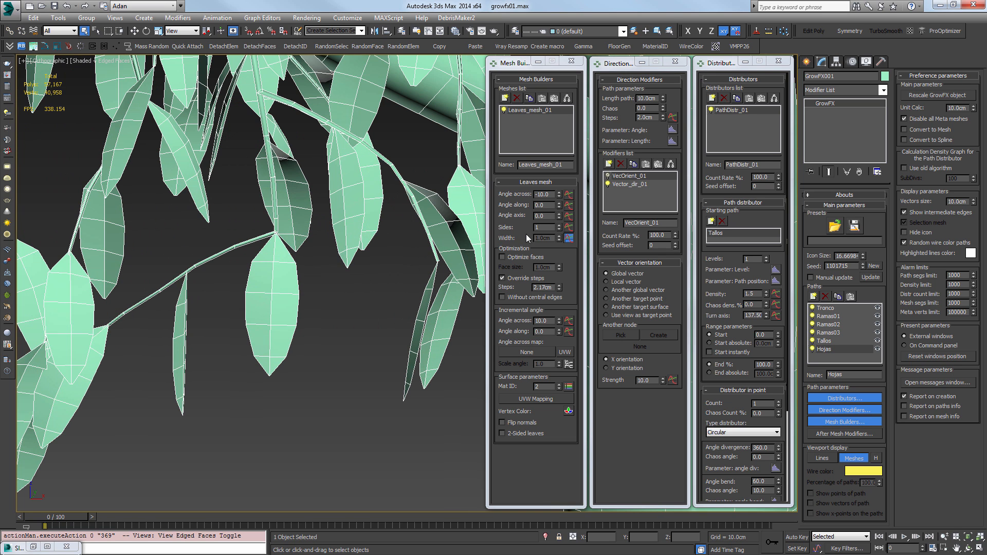
Try 2 sides on the leaves mesh and return the setting to 1
{"action": "left_click", "coordinate": [559, 224]}
{"action": "middle_click_drag", "start_coordinate": [314, 280], "coordinate": [321, 302]}
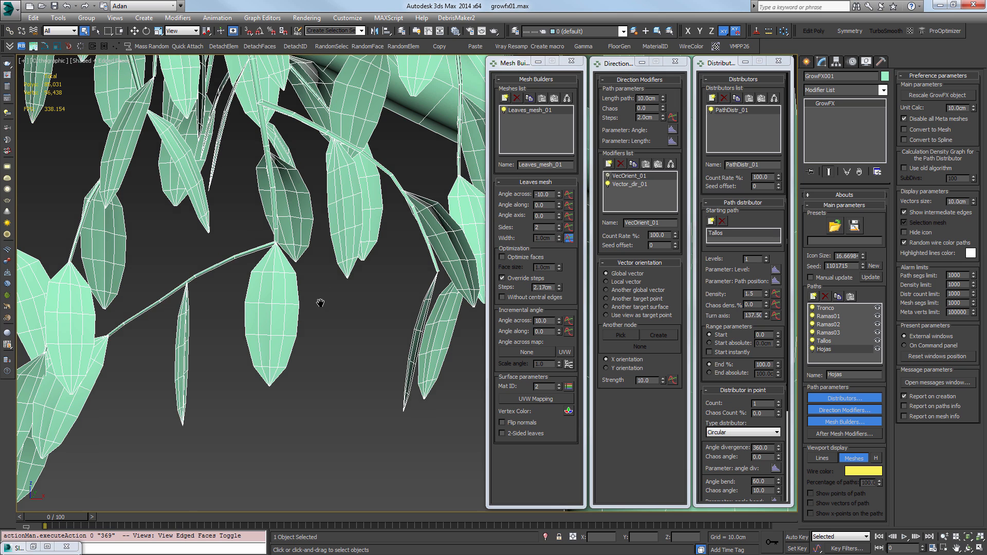
{"action": "left_click", "coordinate": [560, 230]}
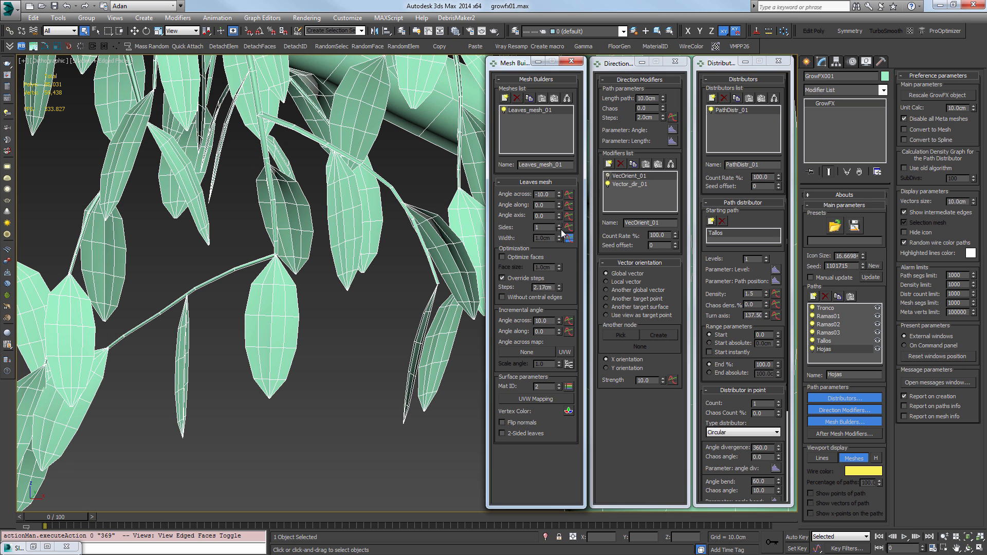
Set the leaves mesh's overridden steps to about 4.08 cm and build the leaves without central edges
{"action": "left_click_drag", "start_coordinate": [560, 289], "coordinate": [562, 241]}
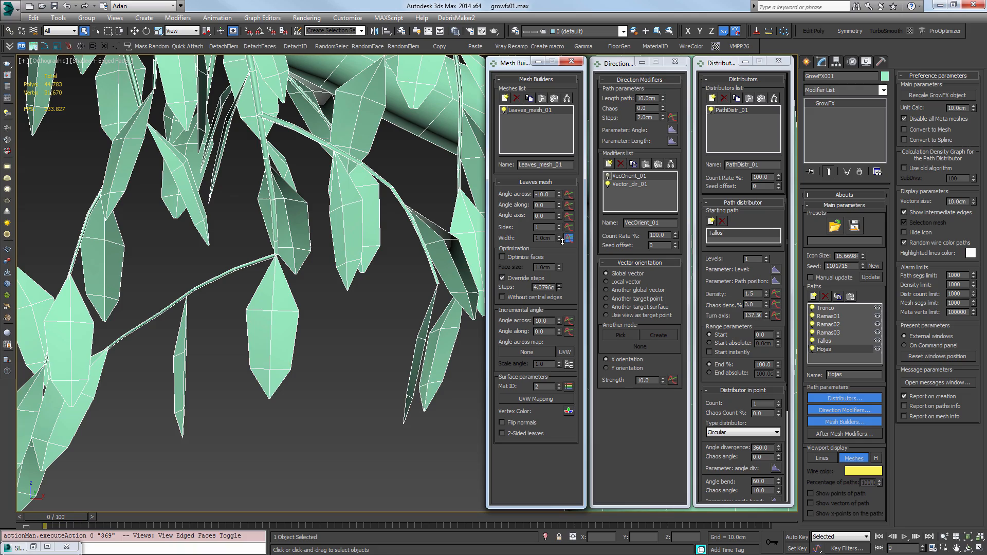
{"action": "left_click", "coordinate": [520, 295]}
{"action": "scroll", "coordinate": [368, 326], "scroll_direction": "down", "scroll_amount": 6}
{"action": "scroll", "coordinate": [349, 325], "scroll_direction": "up", "scroll_amount": 5}
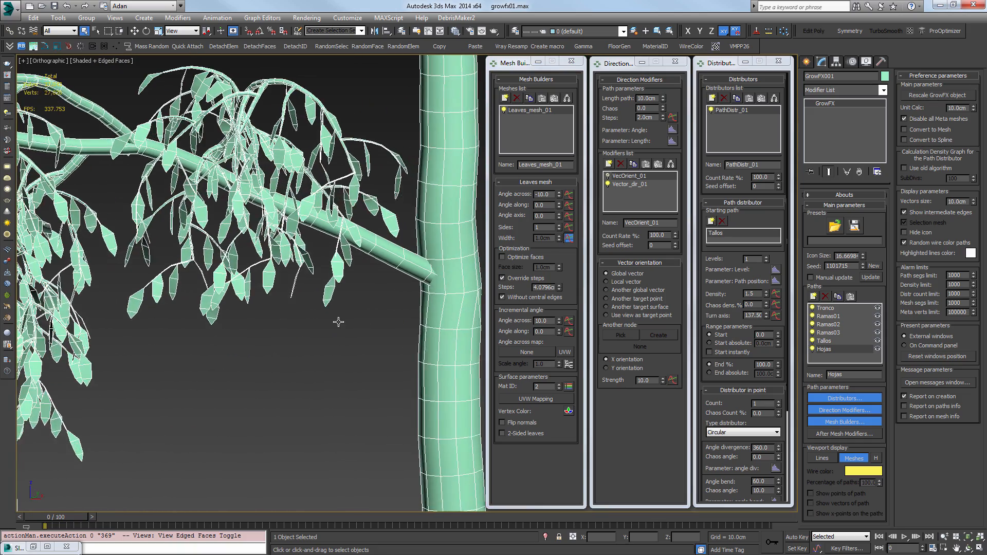
{"action": "scroll", "coordinate": [277, 231], "scroll_direction": "up", "scroll_amount": 4}
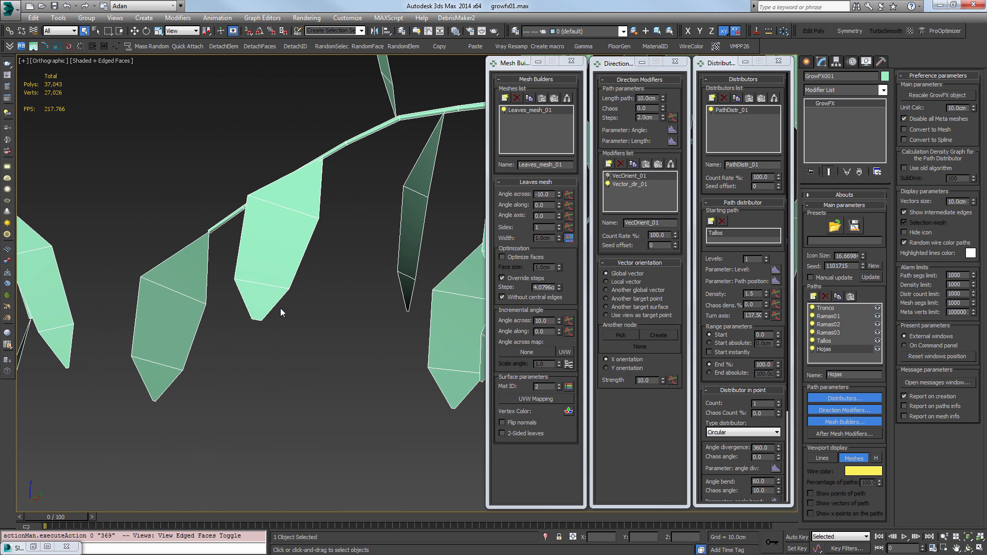
{"action": "scroll", "coordinate": [281, 312], "scroll_direction": "down", "scroll_amount": 10}
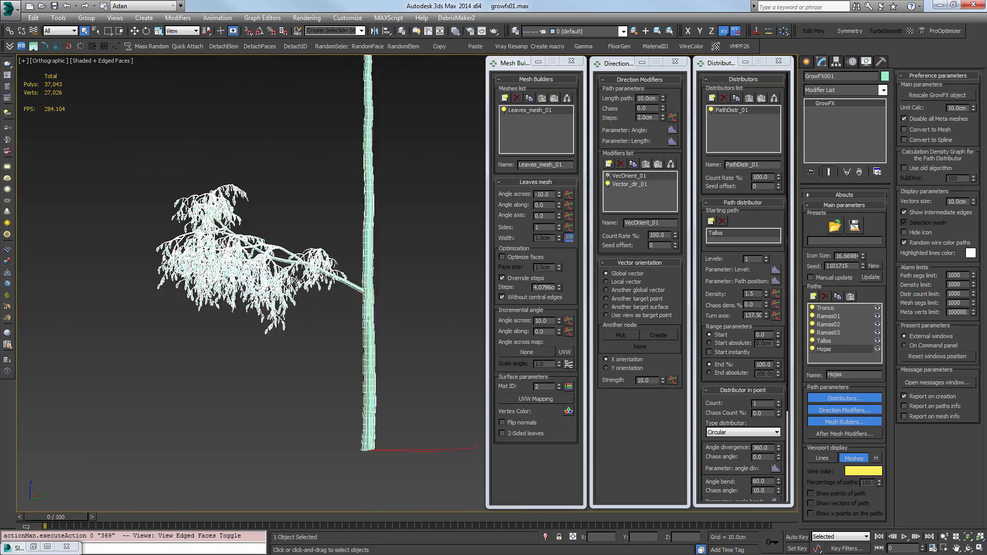
{"action": "scroll", "coordinate": [295, 280], "scroll_direction": "up", "scroll_amount": 8}
{"action": "middle_click_drag", "start_coordinate": [298, 329], "coordinate": [348, 260]}
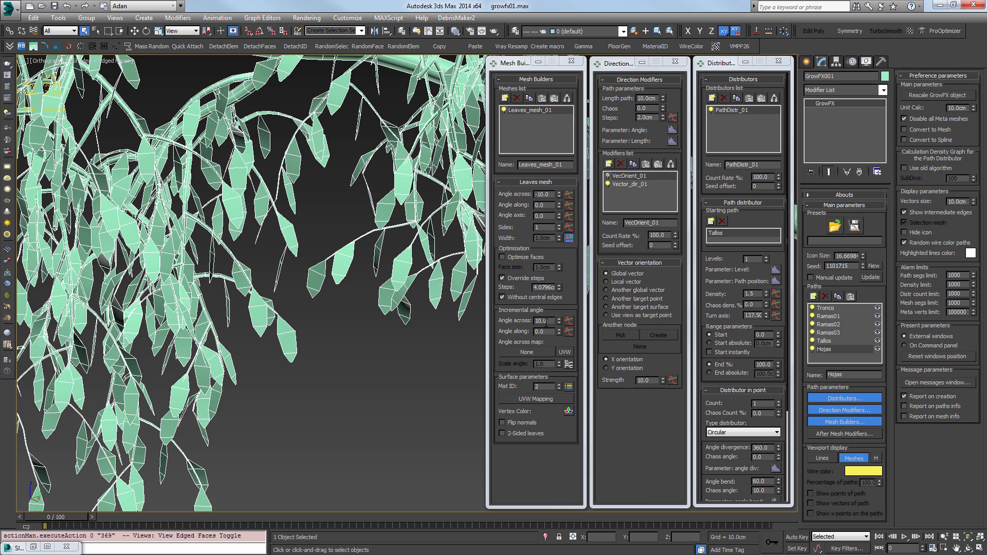
Turn on Optimize faces for the leaves mesh and turn off Without central edges
{"action": "left_click", "coordinate": [517, 260]}
{"action": "scroll", "coordinate": [347, 299], "scroll_direction": "up", "scroll_amount": 6}
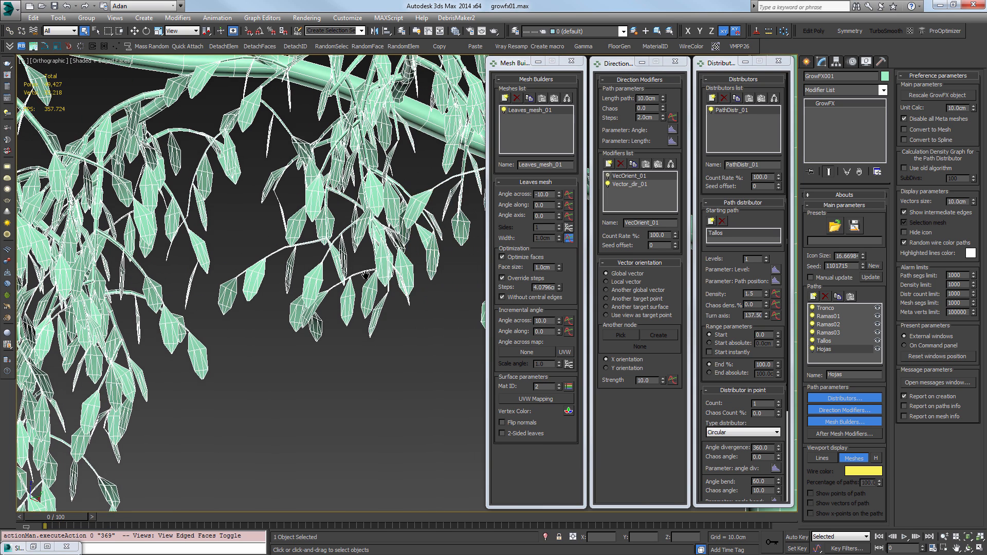
{"action": "key", "text": "F4"}
{"action": "key", "text": "F4"}
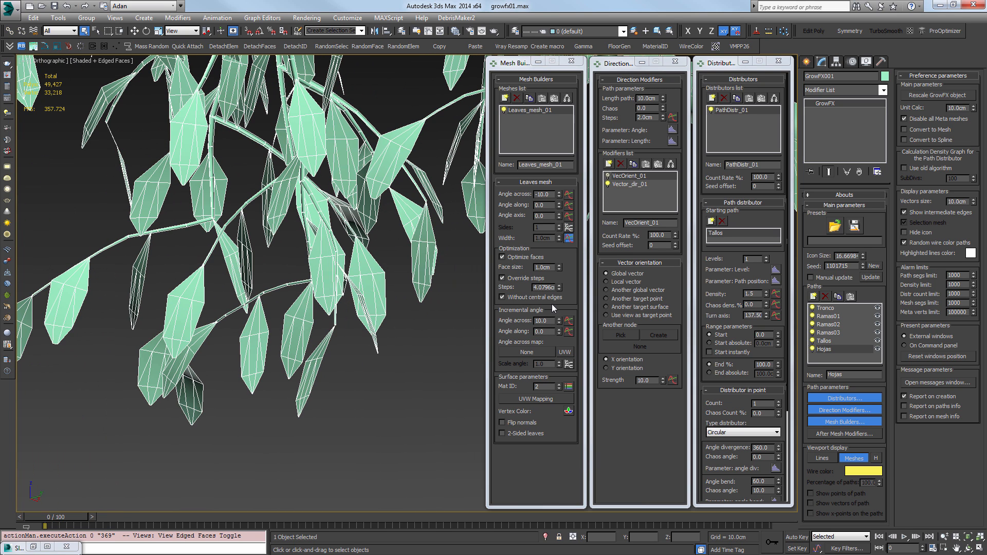
{"action": "left_click", "coordinate": [514, 297]}
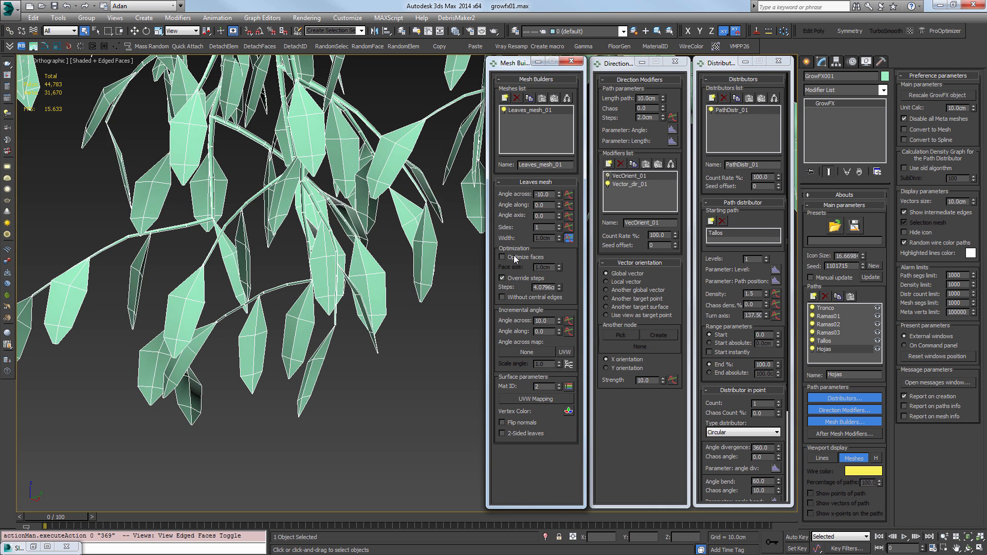
{"action": "scroll", "coordinate": [445, 240], "scroll_direction": "up", "scroll_amount": 4}
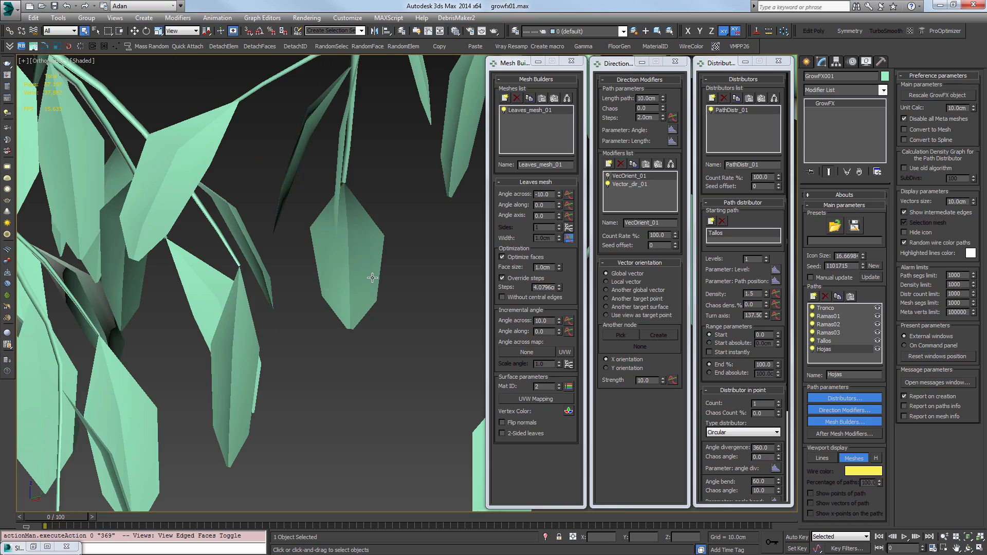
{"action": "key", "text": "F4"}
{"action": "scroll", "coordinate": [470, 265], "scroll_direction": "down", "scroll_amount": 2}
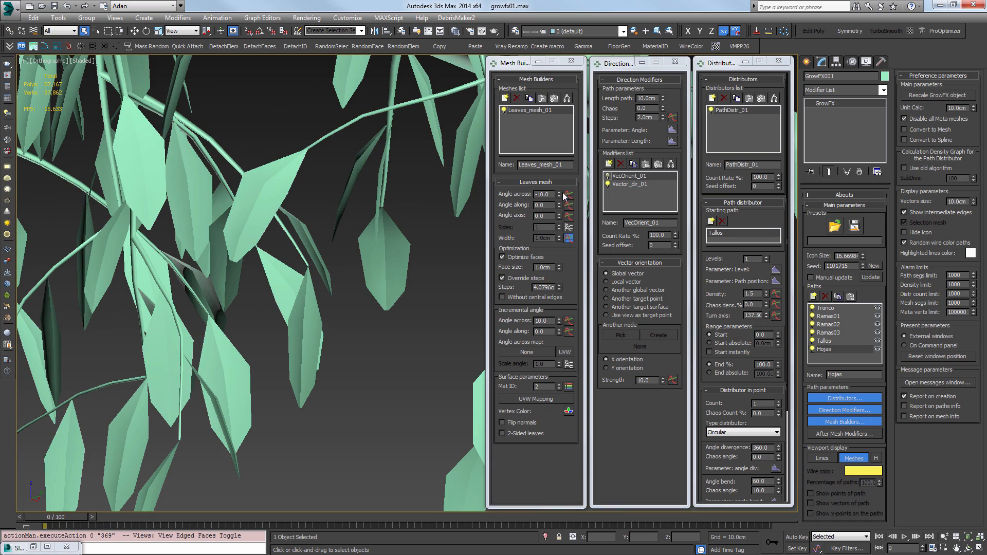
Try a different Angle across value on the leaves mesh
{"action": "mouse_move", "coordinate": [559, 194]}
{"action": "left_mouse_down"}
{"action": "mouse_move", "coordinate": [561, 185]}
{"action": "mouse_move", "coordinate": [558, 205]}
{"action": "mouse_move", "coordinate": [559, 188]}
{"action": "left_mouse_up"}
{"action": "scroll", "coordinate": [338, 259], "scroll_direction": "down", "scroll_amount": 10}
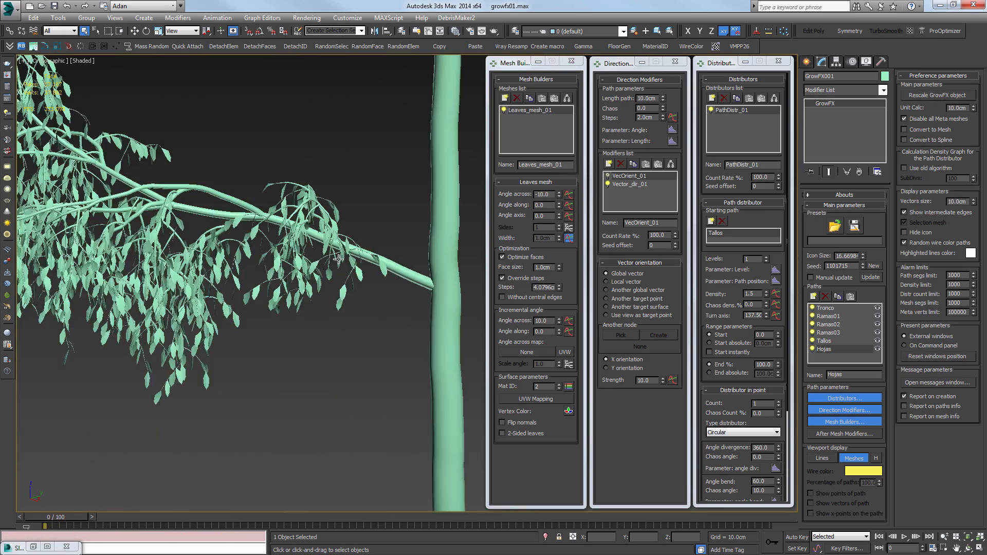
{"action": "scroll", "coordinate": [338, 259], "scroll_direction": "up", "scroll_amount": 2}
{"action": "scroll", "coordinate": [360, 270], "scroll_direction": "down", "scroll_amount": 6}
Enable Backface Cull in the tree's object properties
{"action": "right_click", "coordinate": [407, 279]}
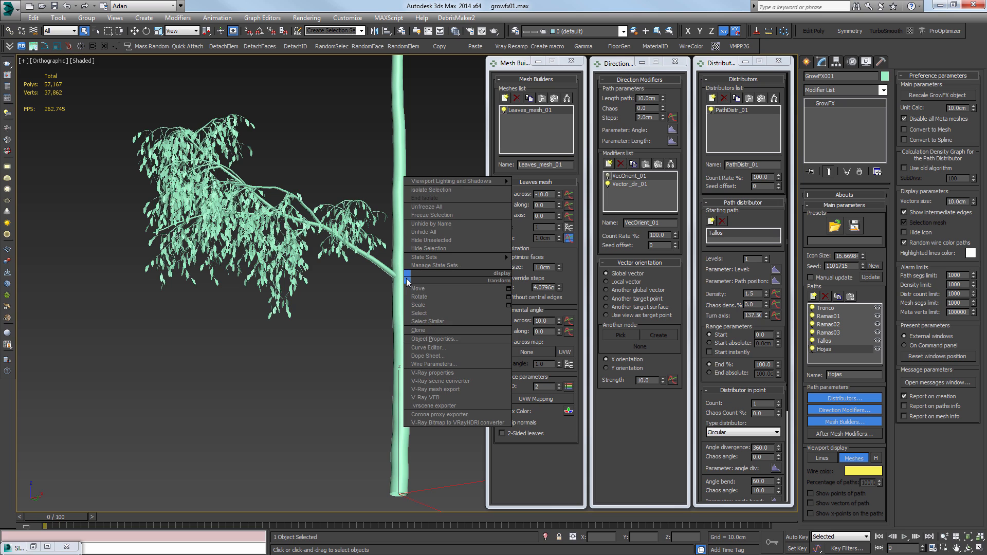
{"action": "left_click", "coordinate": [432, 339]}
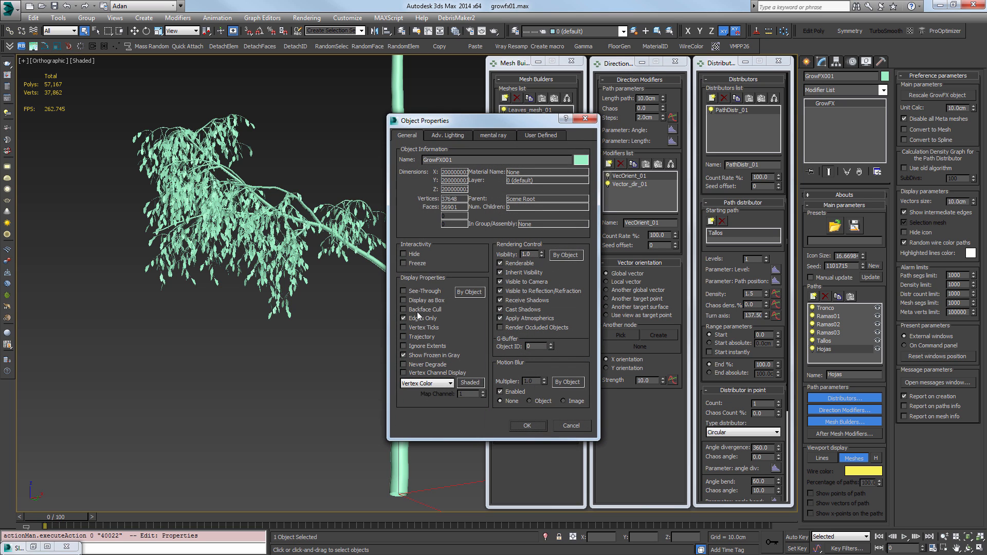
{"action": "left_click", "coordinate": [418, 311]}
{"action": "key", "text": "Return"}
Examine which way the leaf faces point from the top and from the side, up close and from afar
{"action": "middle_click_drag", "start_coordinate": [372, 313], "coordinate": [371, 346]}
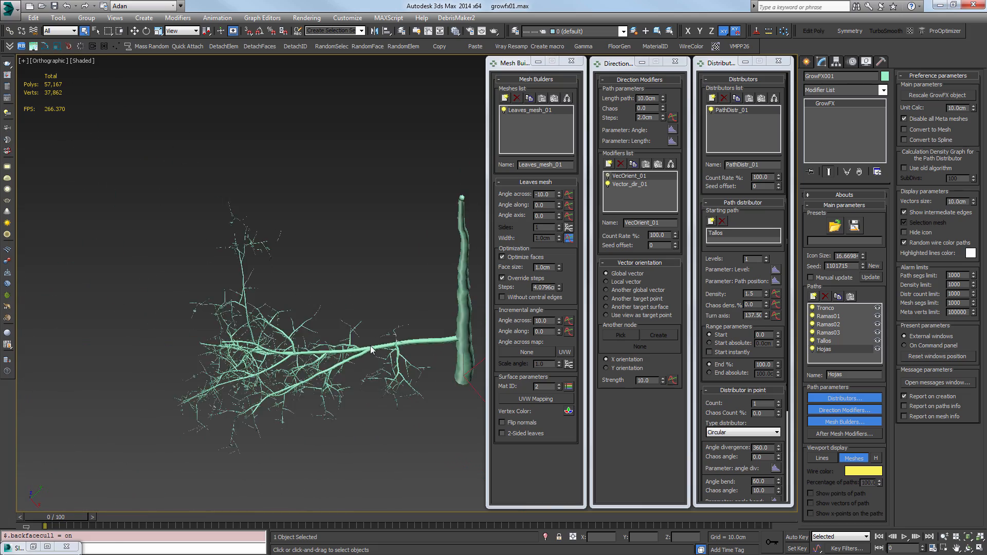
{"action": "key", "text": "t"}
{"action": "key", "text": "z"}
{"action": "scroll", "coordinate": [443, 282], "scroll_direction": "up", "scroll_amount": 6}
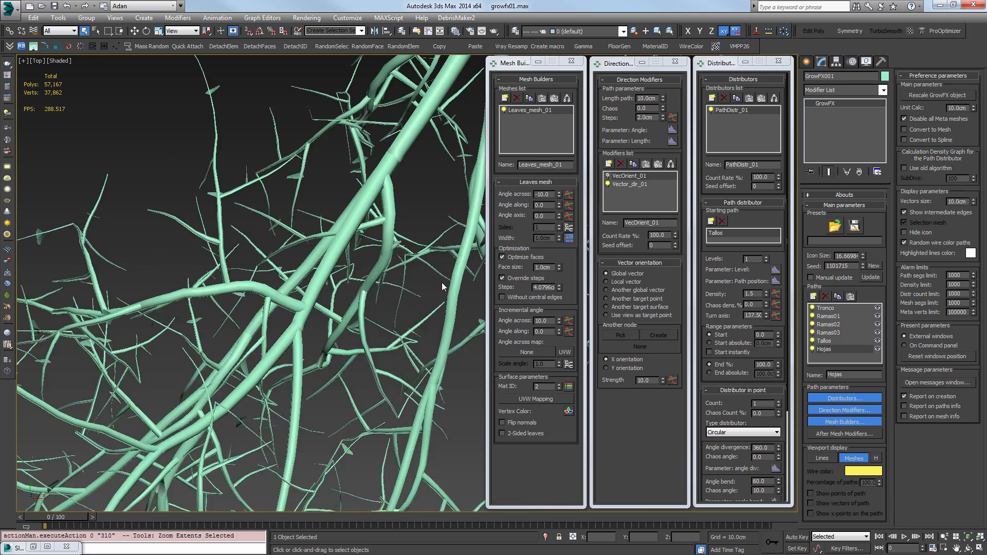
{"action": "scroll", "coordinate": [442, 283], "scroll_direction": "up", "scroll_amount": 4}
{"action": "scroll", "coordinate": [442, 283], "scroll_direction": "down", "scroll_amount": 6}
{"action": "middle_click_drag", "start_coordinate": [442, 282], "coordinate": [307, 307], "text": "alt"}
{"action": "scroll", "coordinate": [422, 293], "scroll_direction": "up", "scroll_amount": 5}
{"action": "scroll", "coordinate": [419, 284], "scroll_direction": "down", "scroll_amount": 6}
{"action": "scroll", "coordinate": [381, 329], "scroll_direction": "up", "scroll_amount": 6}
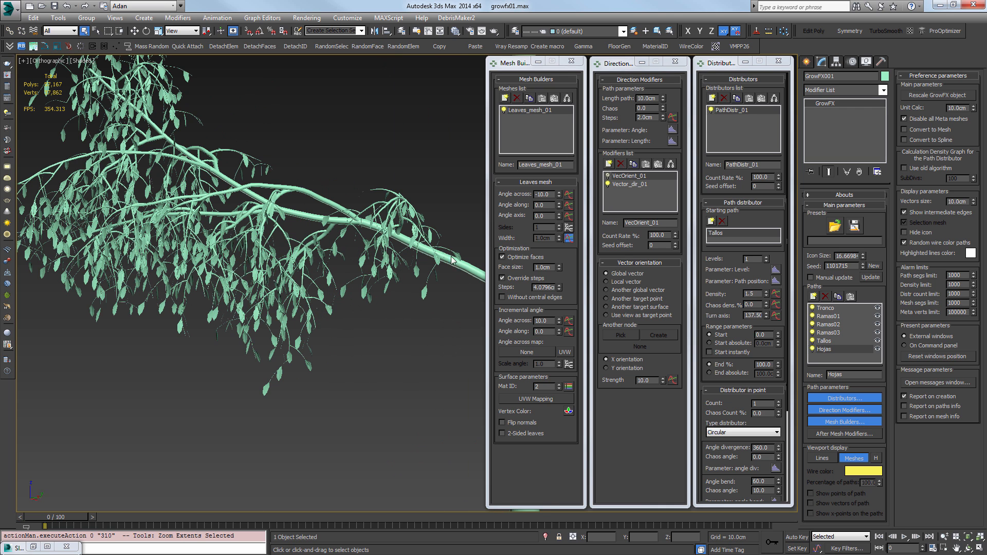
Enable the VecOrient_01 direction modifier on the leaves path and set its strength to 100
{"action": "left_click", "coordinate": [608, 176]}
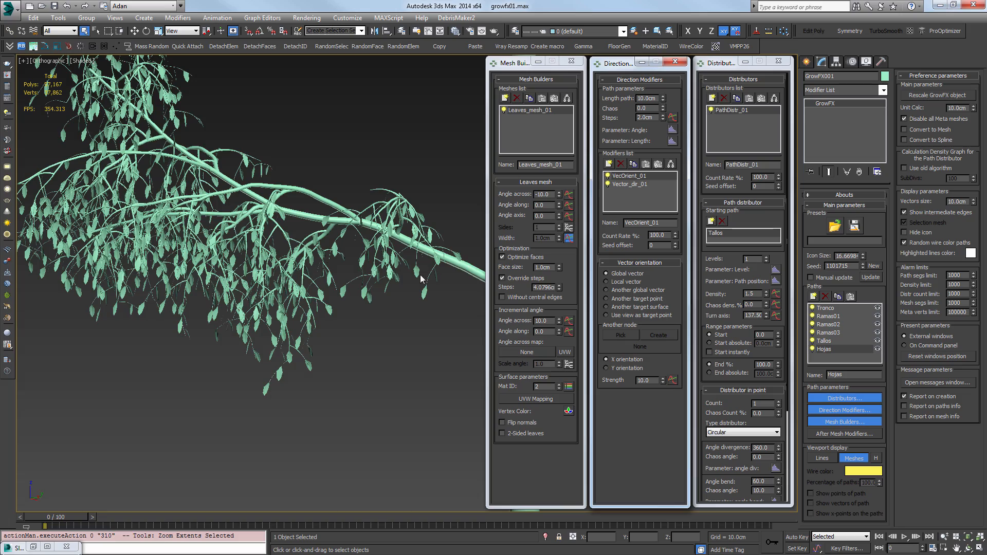
{"action": "middle_click_drag", "start_coordinate": [420, 278], "coordinate": [447, 205], "text": "alt"}
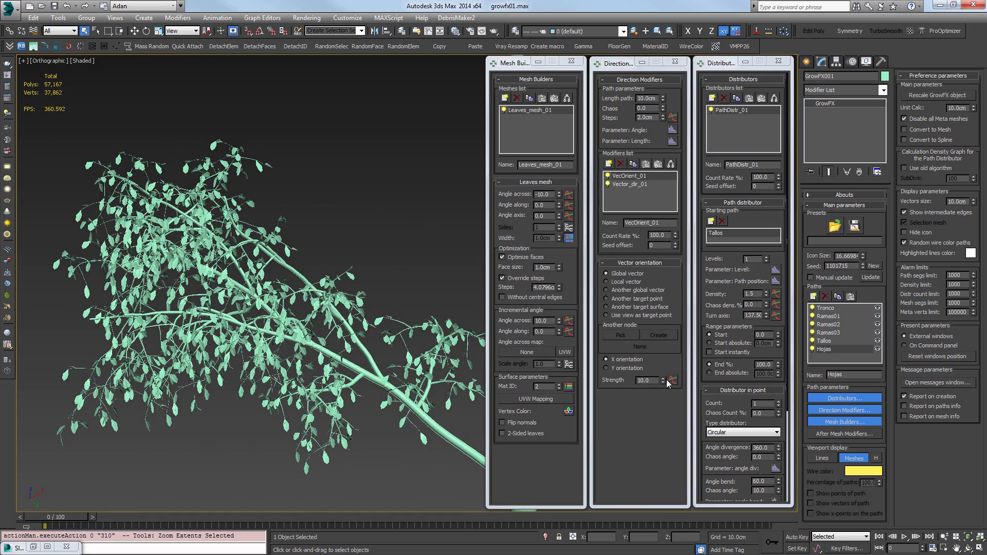
{"action": "left_click_drag", "start_coordinate": [663, 380], "coordinate": [981, 427]}
{"action": "middle_click_drag", "start_coordinate": [401, 334], "coordinate": [310, 423], "text": "alt"}
{"action": "scroll", "coordinate": [310, 423], "scroll_direction": "down", "scroll_amount": 4}
{"action": "key", "text": "t"}
{"action": "key", "text": "z"}
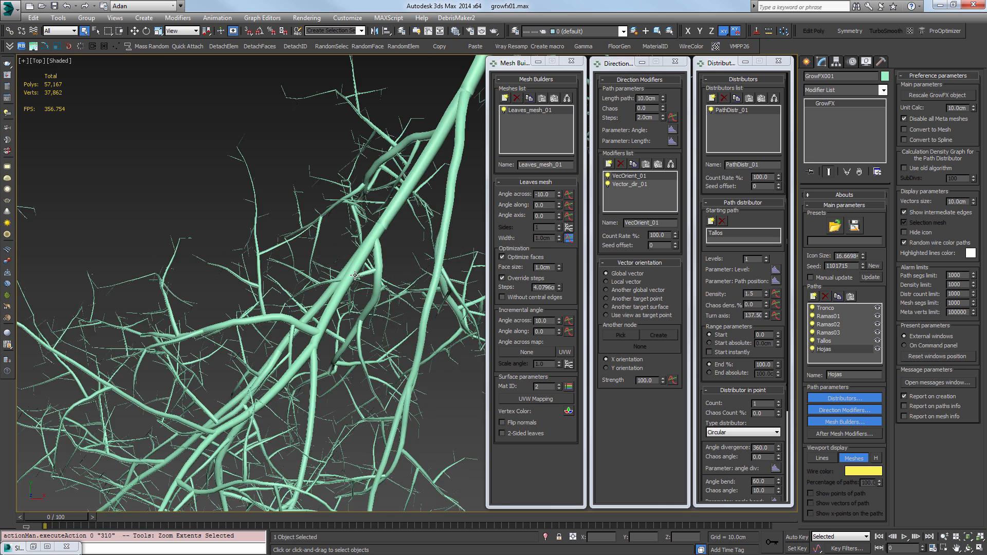
Switch VecOrient_01 to Y orientation with strength 100 and check the leaves in the front view
{"action": "left_click", "coordinate": [651, 380]}
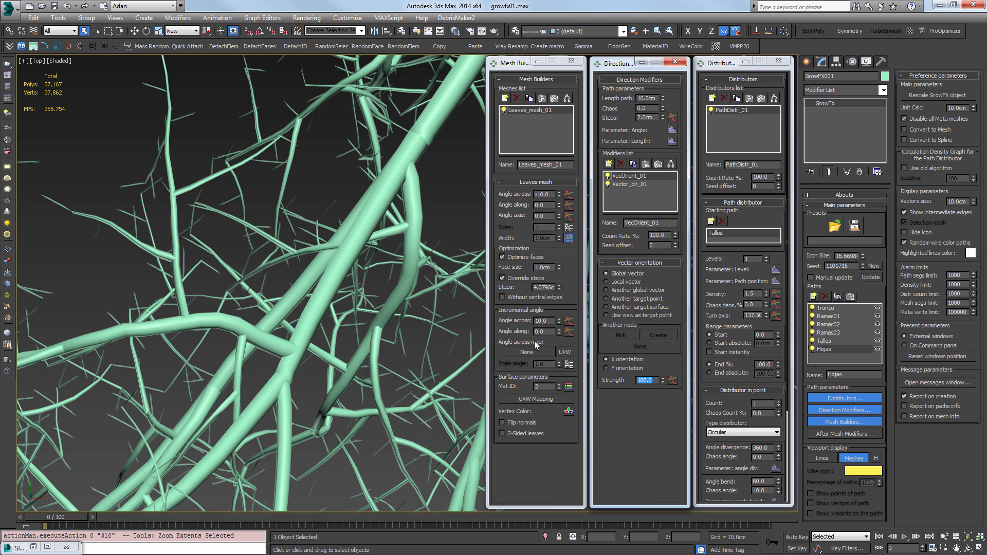
{"action": "left_click", "coordinate": [612, 368]}
{"action": "left_click_drag", "start_coordinate": [663, 382], "coordinate": [586, 29]}
{"action": "key", "text": "f"}
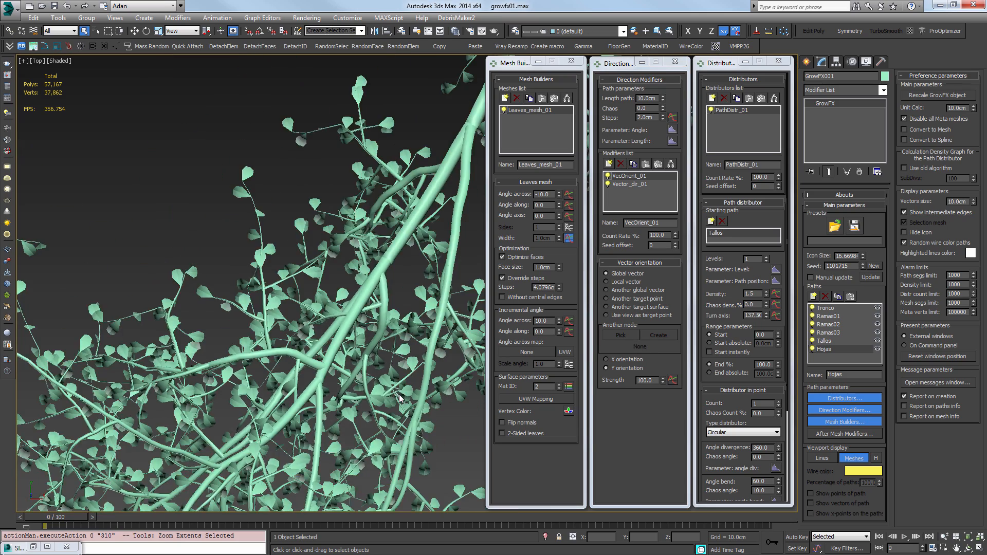
{"action": "key", "text": "z"}
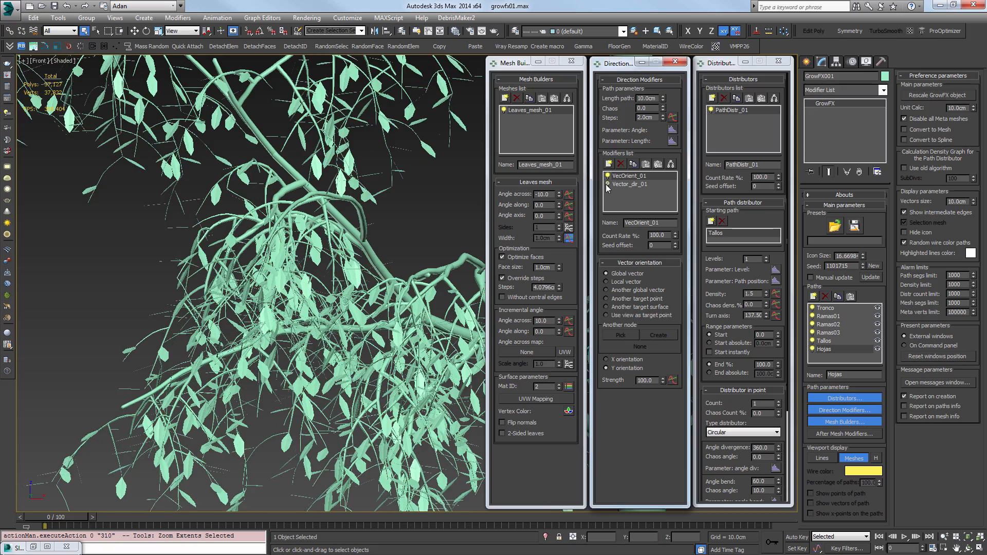
Check the leaves with the Vector_dir_01 modifier disabled, and enable the modifier again
{"action": "left_click", "coordinate": [633, 186]}
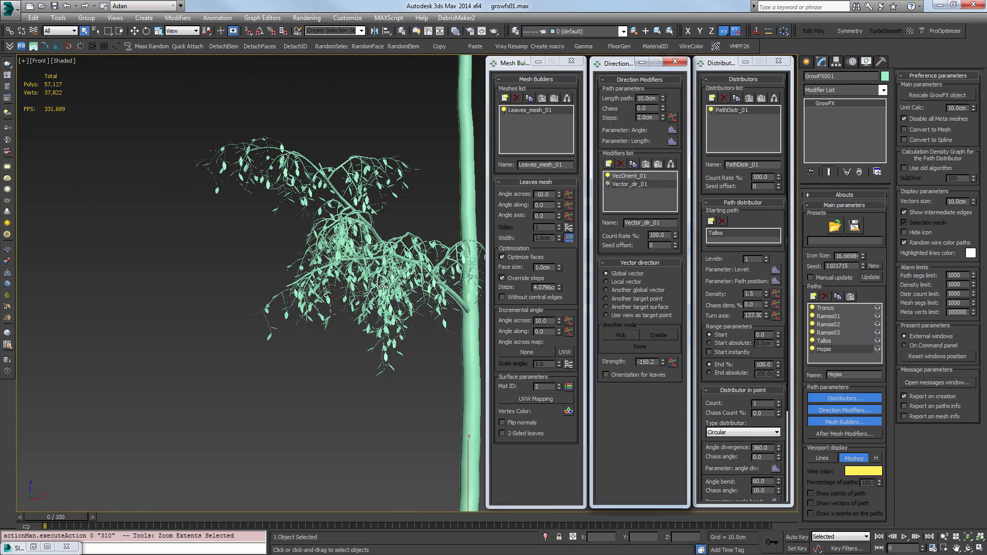
{"action": "middle_click_drag", "start_coordinate": [355, 273], "coordinate": [401, 306], "text": "alt"}
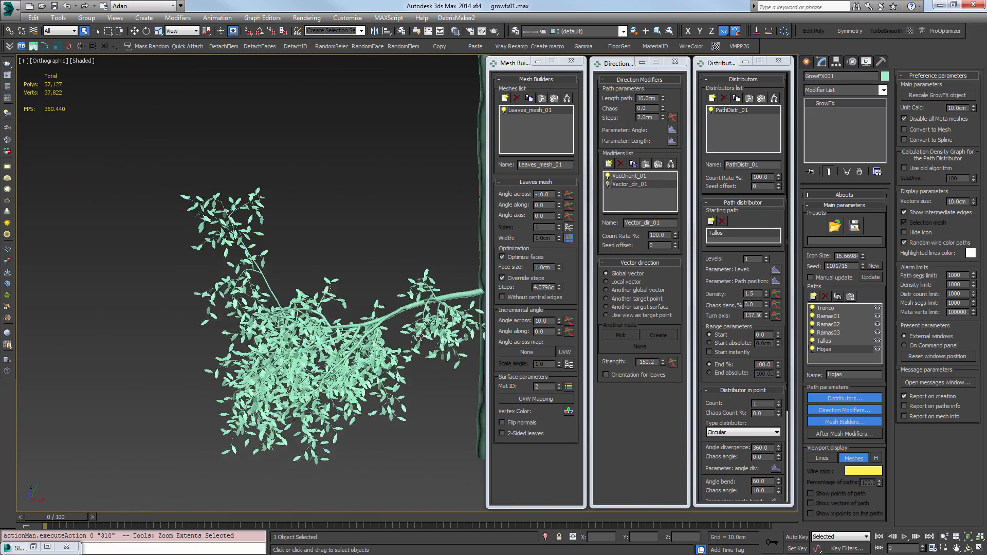
{"action": "scroll", "coordinate": [411, 329], "scroll_direction": "up", "scroll_amount": 5}
{"action": "middle_click_drag", "start_coordinate": [378, 336], "coordinate": [378, 338], "text": "alt"}
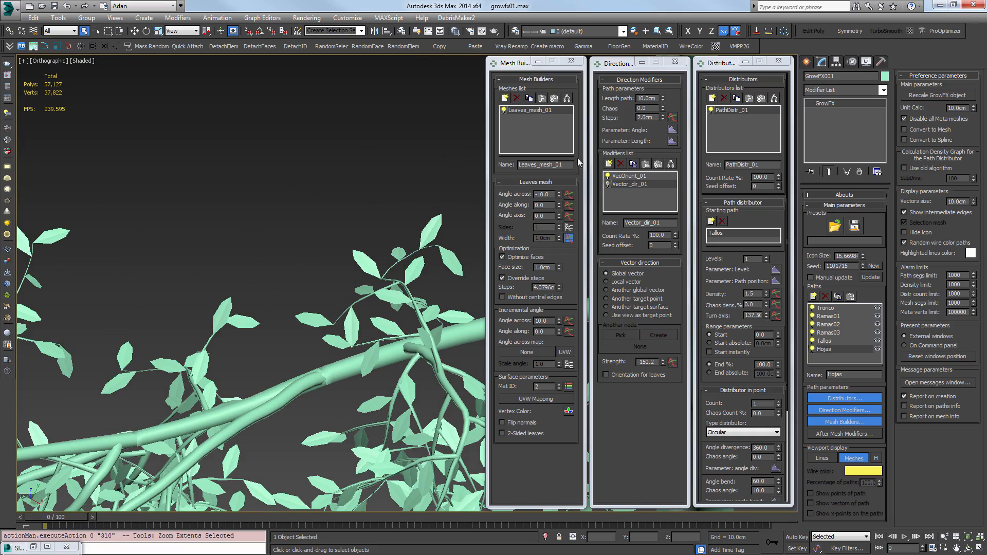
{"action": "left_click", "coordinate": [607, 184]}
Set the strength of the leaves' Vector_dir_01 modifier to -174.23
{"action": "scroll", "coordinate": [396, 288], "scroll_direction": "down", "scroll_amount": 5}
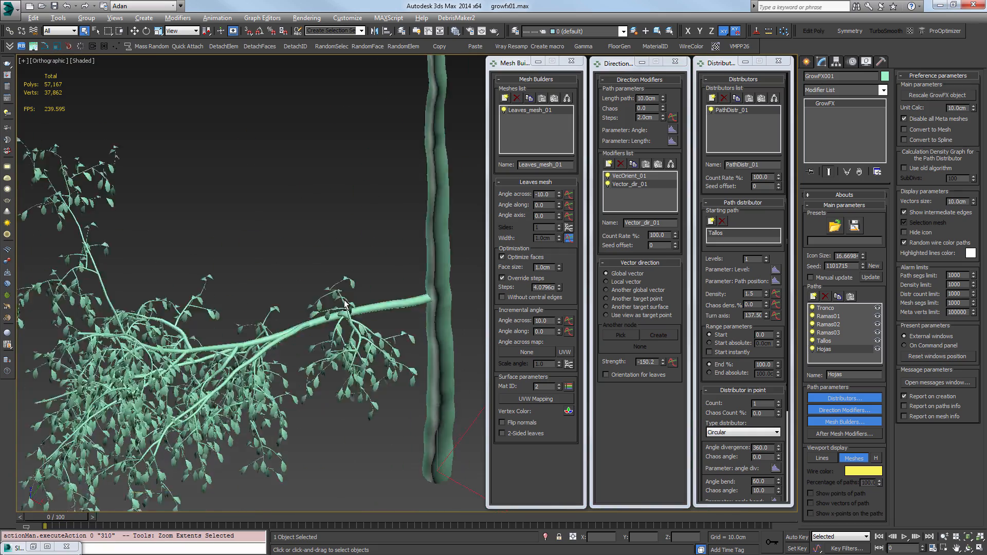
{"action": "middle_click_drag", "start_coordinate": [383, 303], "coordinate": [377, 267], "text": "alt"}
{"action": "middle_click_drag", "start_coordinate": [378, 268], "coordinate": [415, 343]}
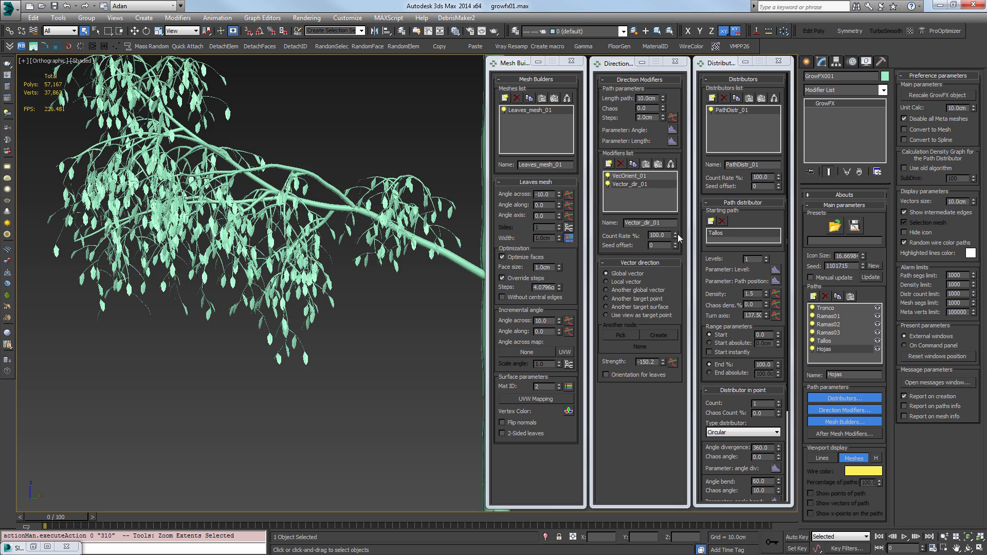
{"action": "left_click_drag", "start_coordinate": [663, 364], "coordinate": [640, 363]}
{"action": "scroll", "coordinate": [402, 331], "scroll_direction": "up", "scroll_amount": 10}
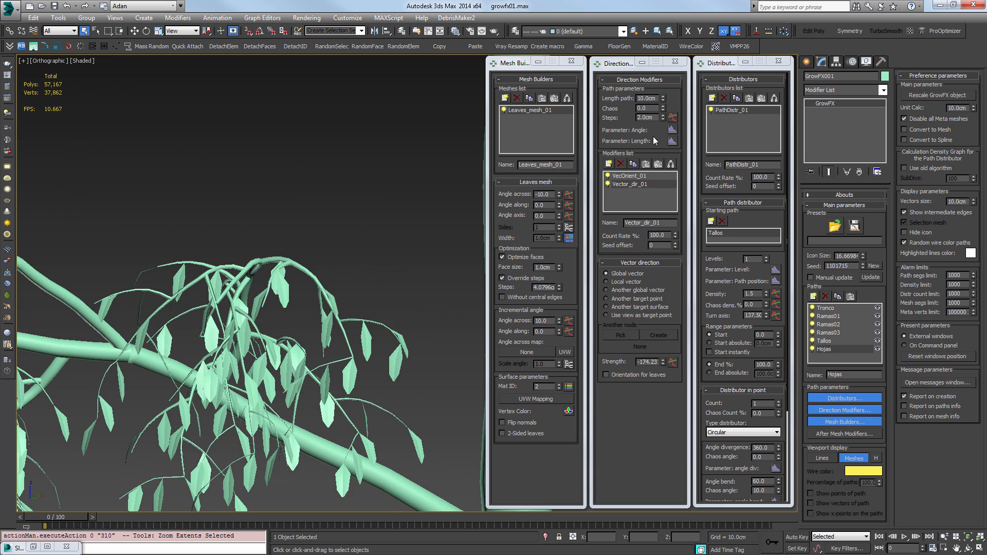
Add a Noise direction modifier to the leaves path and place it between VecOrient_01 and Vector_dir_01
{"action": "left_click", "coordinate": [608, 164]}
{"action": "left_click", "coordinate": [453, 262]}
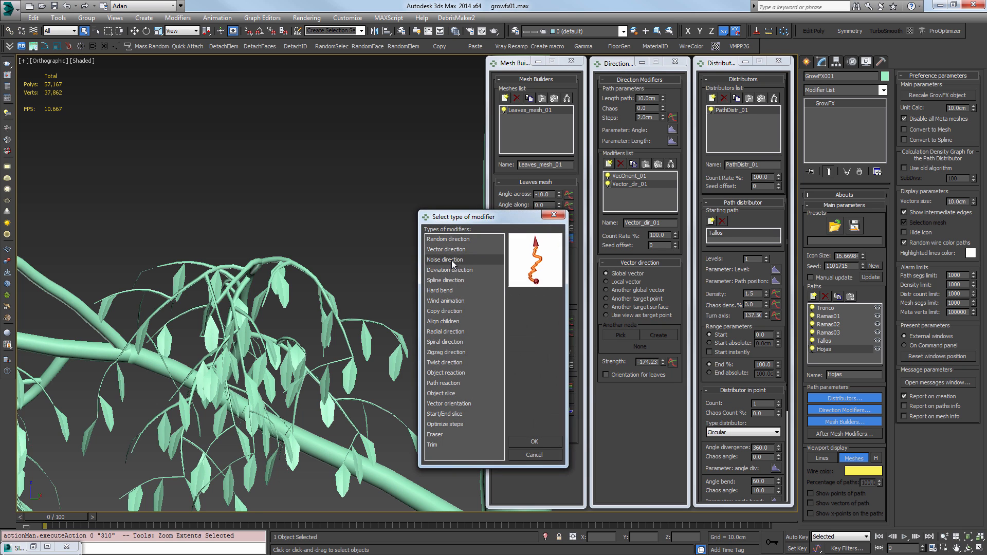
{"action": "double_click", "coordinate": [452, 260]}
{"action": "left_click_drag", "start_coordinate": [630, 193], "coordinate": [631, 184]}
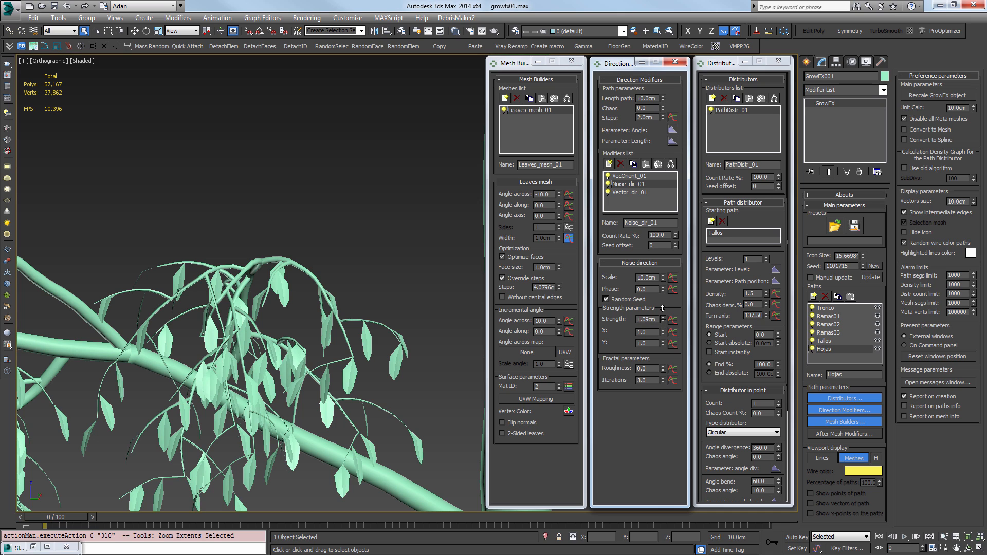
Set the leaves' Noise direction strength to 3 cm and its scale to 2.8 cm
{"action": "left_click_drag", "start_coordinate": [663, 308], "coordinate": [663, 286]}
{"action": "right_click", "coordinate": [663, 286]}
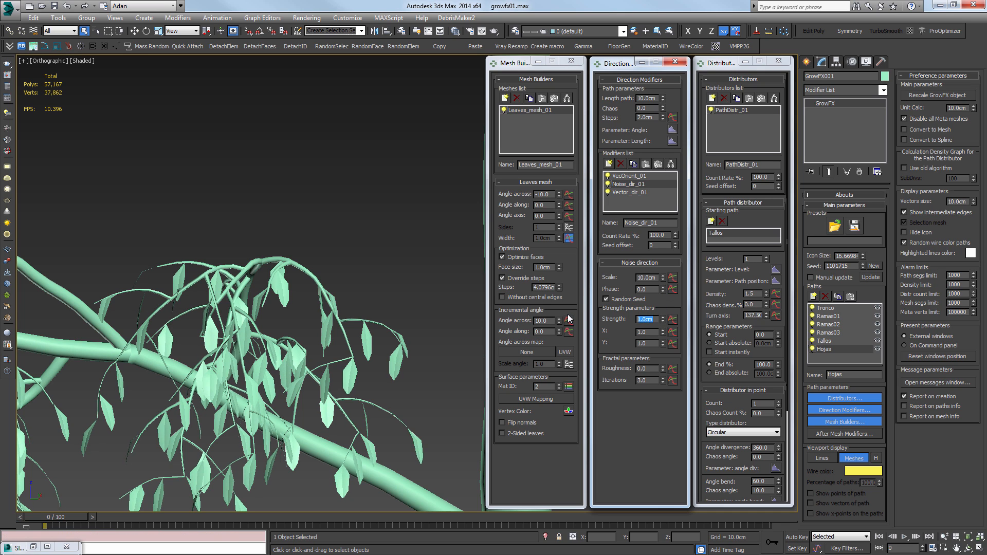
{"action": "key", "text": "Return"}
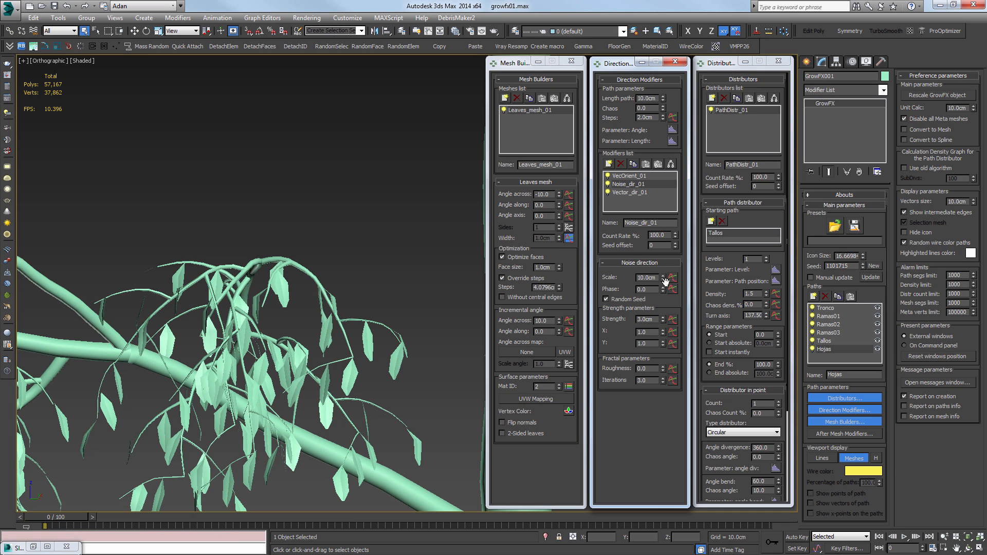
{"action": "left_click_drag", "start_coordinate": [663, 279], "coordinate": [663, 312]}
Examine the leaves up close with and without edged faces, and check the whole branch
{"action": "scroll", "coordinate": [337, 319], "scroll_direction": "up", "scroll_amount": 8}
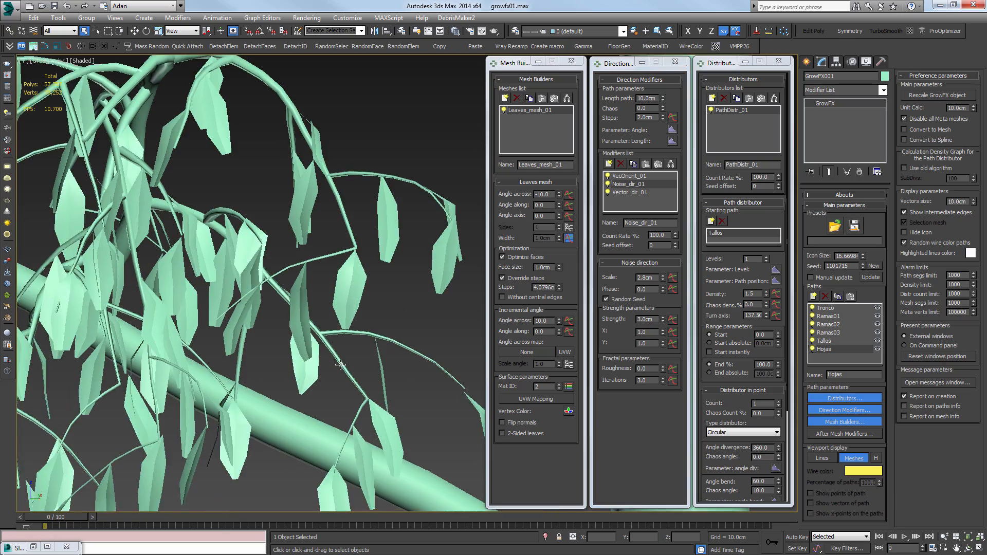
{"action": "key", "text": "F4"}
{"action": "middle_click_drag", "start_coordinate": [338, 319], "coordinate": [384, 350]}
{"action": "key", "text": "F4"}
{"action": "scroll", "coordinate": [395, 310], "scroll_direction": "down", "scroll_amount": 10}
{"action": "scroll", "coordinate": [383, 350], "scroll_direction": "up", "scroll_amount": 5}
{"action": "scroll", "coordinate": [384, 351], "scroll_direction": "down", "scroll_amount": 6}
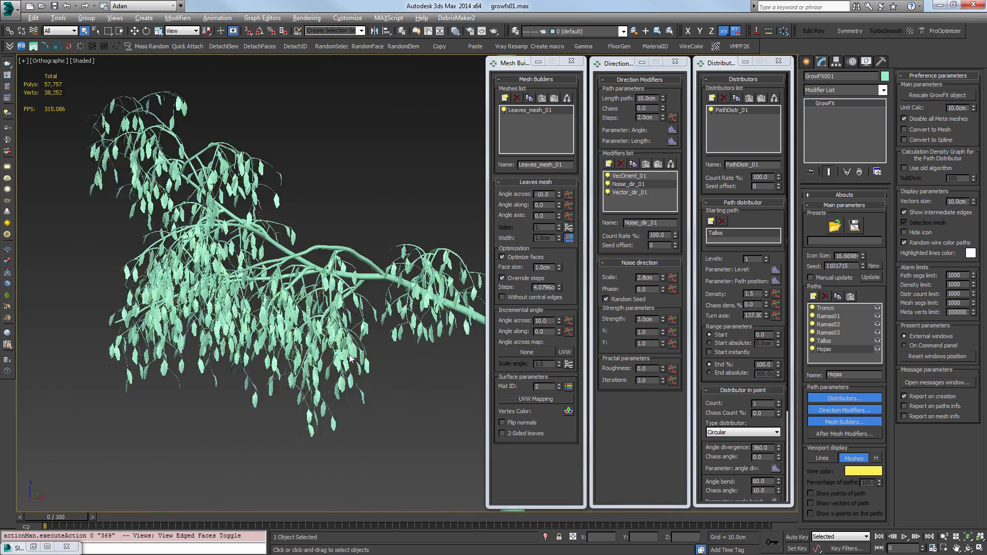
Set the Chaos of the leaves' path length to 20
{"action": "left_click", "coordinate": [646, 108]}
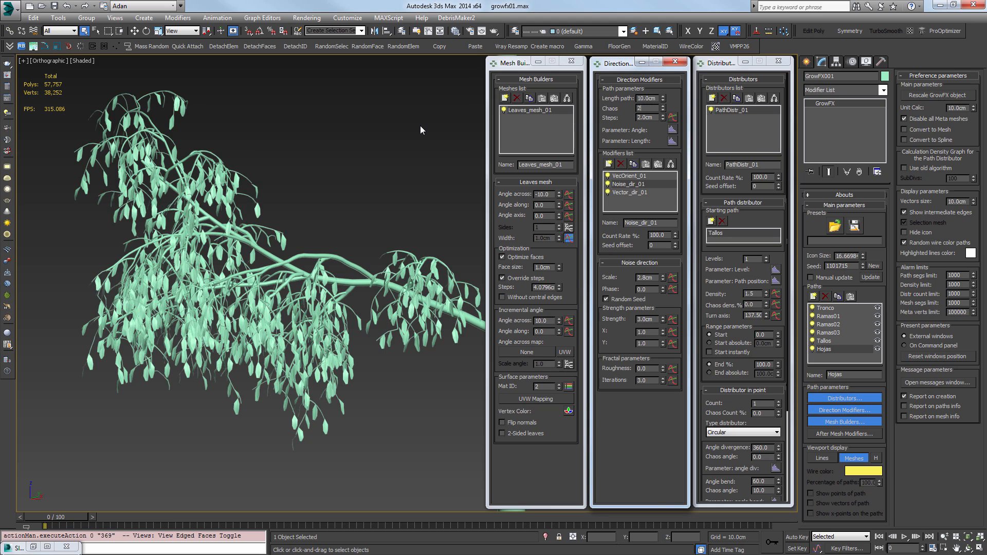
{"action": "type", "text": "20"}
{"action": "key", "text": "Return"}
{"action": "scroll", "coordinate": [369, 267], "scroll_direction": "up", "scroll_amount": 5}
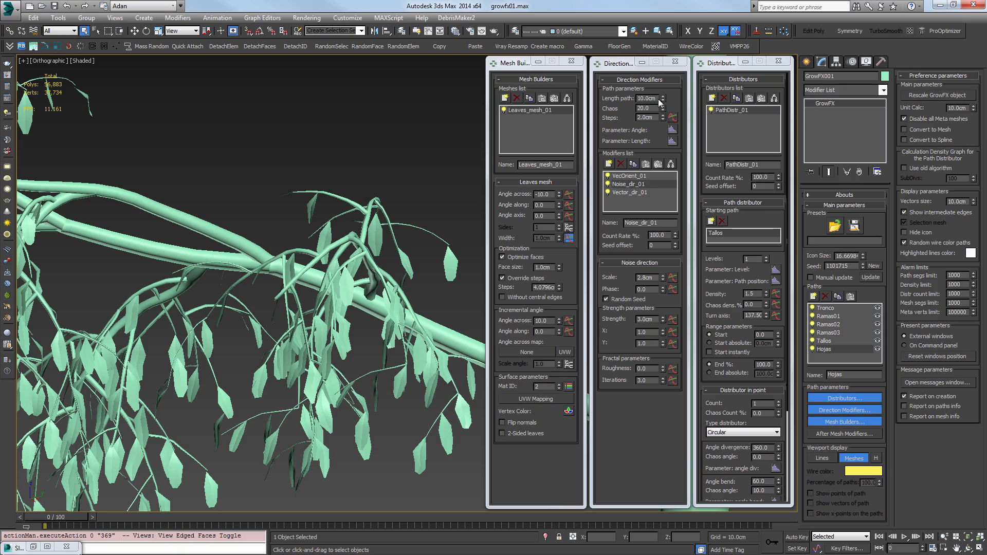
Set the leaves' path length to 12 cm and inspect the leaf sizes along the branch
{"action": "left_click_drag", "start_coordinate": [663, 98], "coordinate": [663, 91]}
{"action": "scroll", "coordinate": [338, 292], "scroll_direction": "down", "scroll_amount": 5}
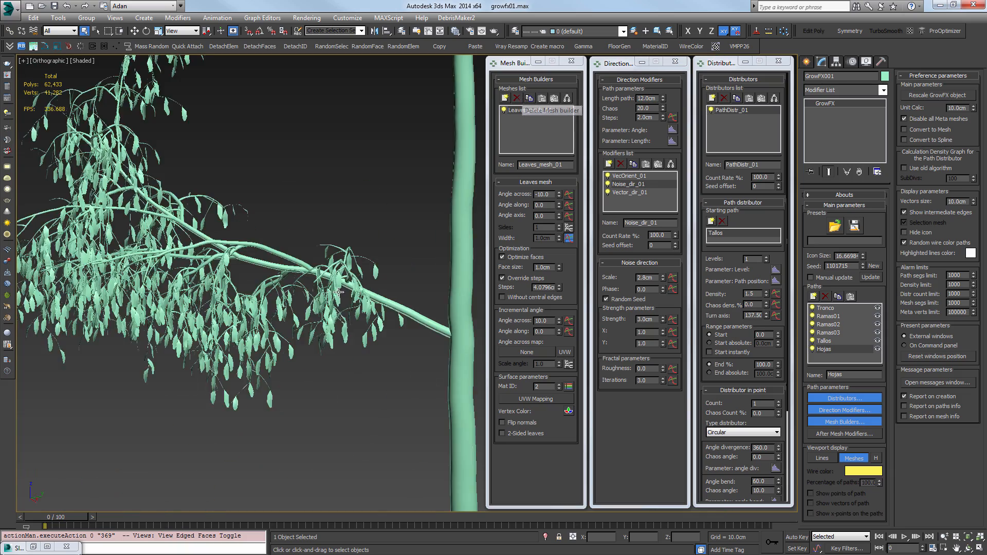
{"action": "scroll", "coordinate": [339, 292], "scroll_direction": "up", "scroll_amount": 5}
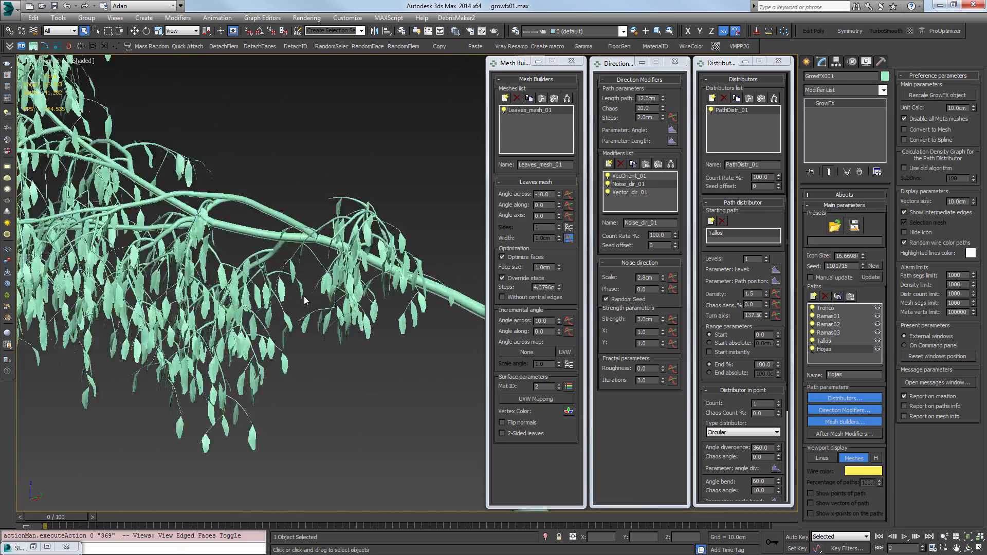
{"action": "scroll", "coordinate": [304, 300], "scroll_direction": "down", "scroll_amount": 2}
{"action": "scroll", "coordinate": [239, 316], "scroll_direction": "up", "scroll_amount": 8}
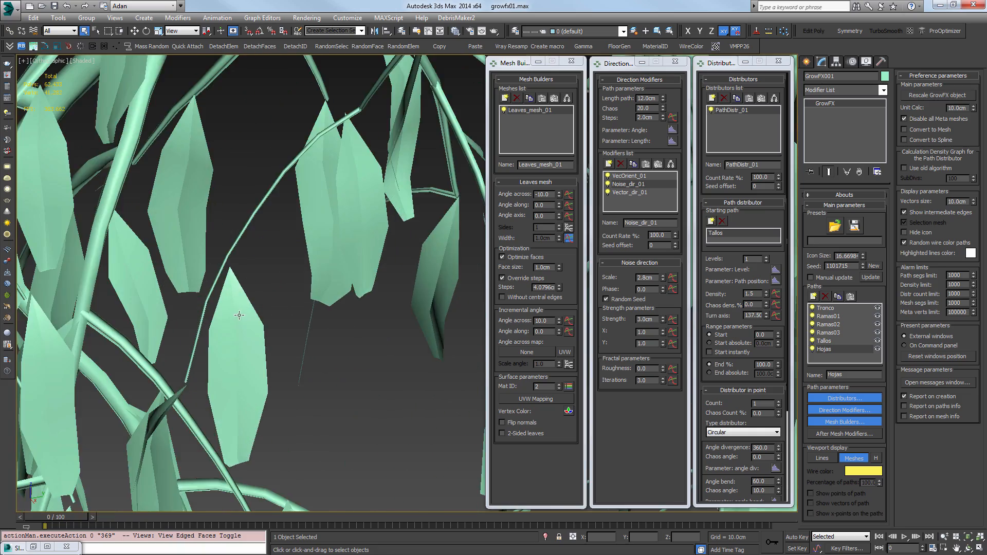
{"action": "scroll", "coordinate": [239, 315], "scroll_direction": "down", "scroll_amount": 4}
{"action": "scroll", "coordinate": [339, 316], "scroll_direction": "up", "scroll_amount": 6}
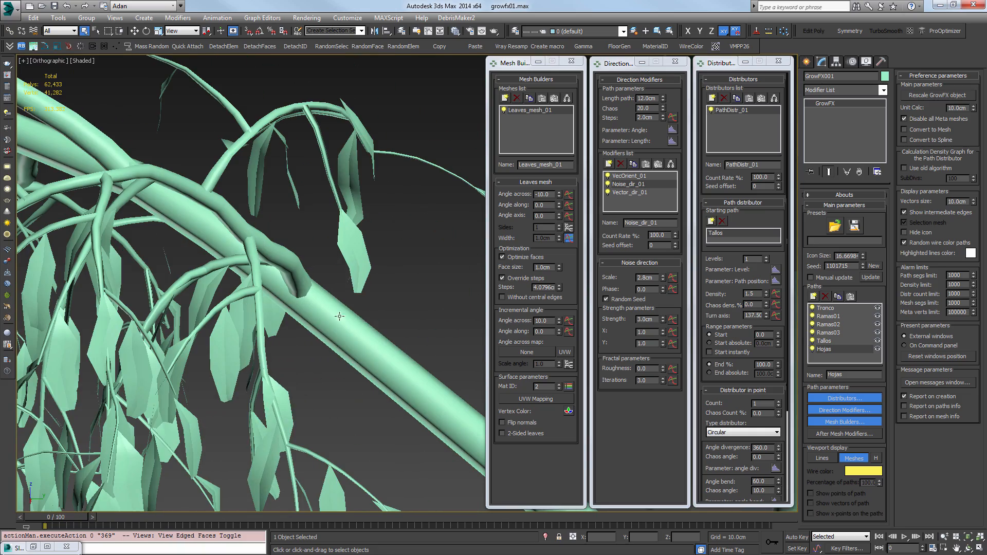
Try an Angle across of -44 on the leaves mesh and check the fold from the top view
{"action": "left_click_drag", "start_coordinate": [560, 196], "coordinate": [570, 206]}
{"action": "key", "text": "z"}
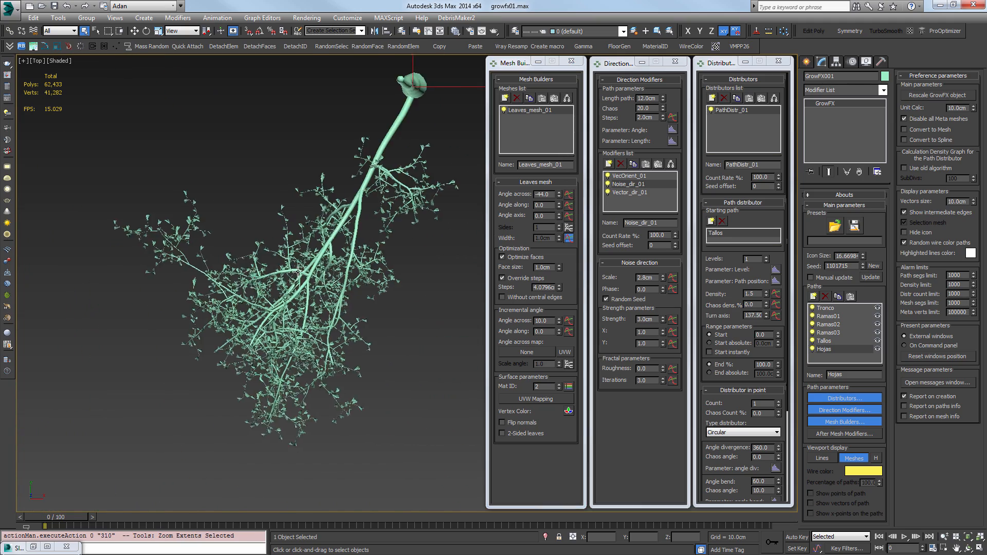
{"action": "scroll", "coordinate": [171, 281], "scroll_direction": "up", "scroll_amount": 5}
{"action": "key", "text": "t"}
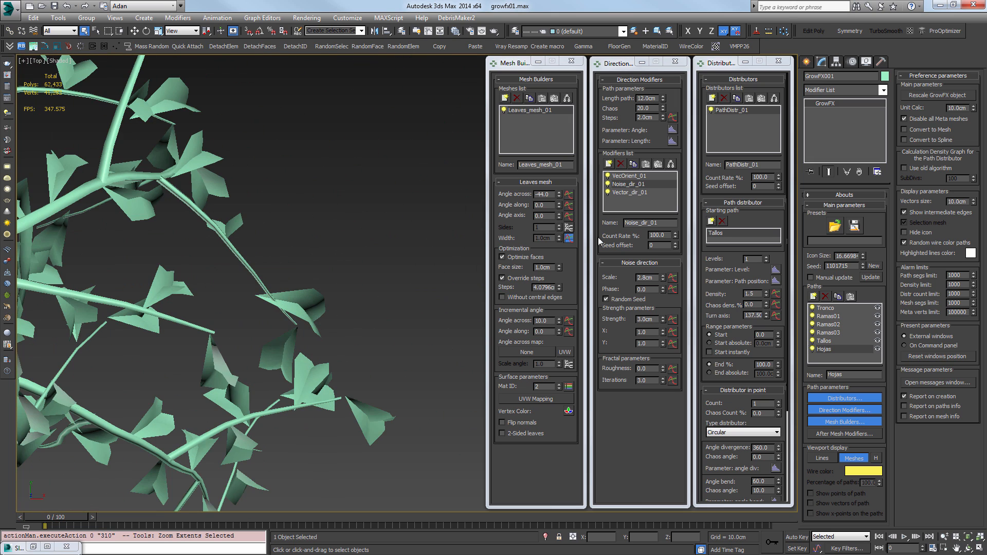
Set the leaves mesh's Angle across to -12 and check the leaf shape in an orbited close view
{"action": "left_click_drag", "start_coordinate": [560, 195], "coordinate": [569, 241]}
{"action": "right_click", "coordinate": [567, 214]}
{"action": "right_click", "coordinate": [569, 242]}
{"action": "middle_click_drag", "start_coordinate": [375, 326], "coordinate": [347, 435], "text": "alt"}
{"action": "middle_click_drag", "start_coordinate": [378, 208], "coordinate": [437, 444]}
{"action": "scroll", "coordinate": [287, 231], "scroll_direction": "up", "scroll_amount": 6}
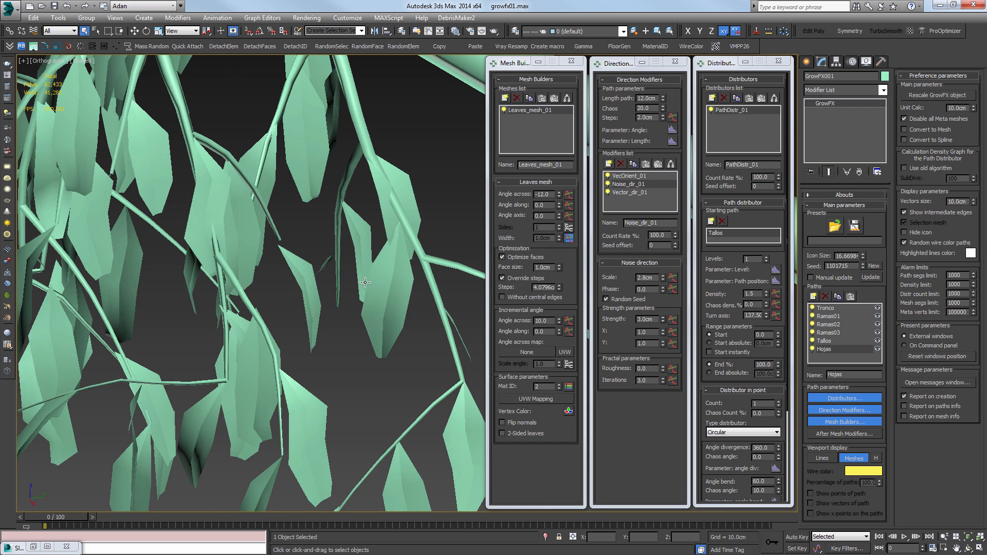
Try an incremental Angle across of 52 on the leaves mesh, checking it with edged faces shown
{"action": "middle_click_drag", "start_coordinate": [308, 288], "coordinate": [285, 283], "text": "alt"}
{"action": "key", "text": "F4"}
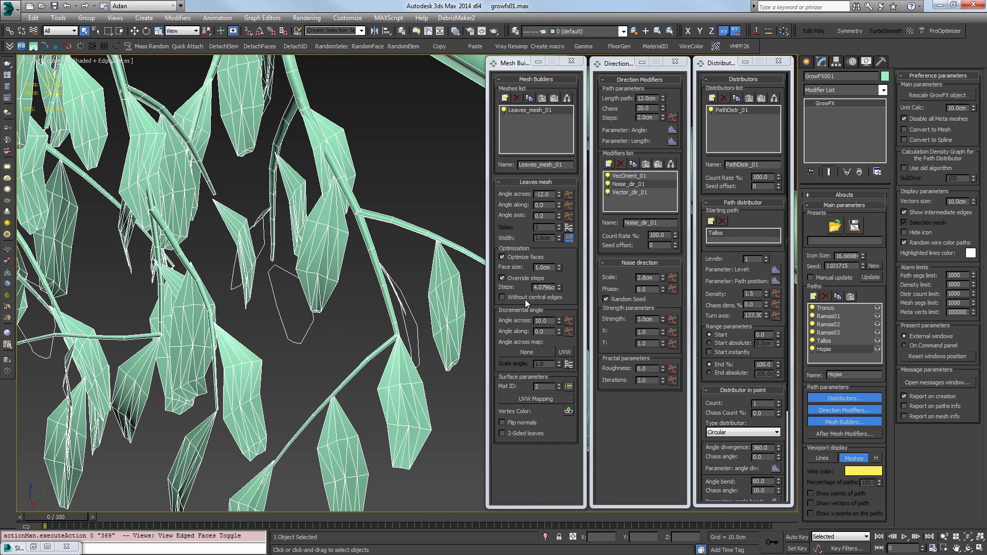
{"action": "left_click_drag", "start_coordinate": [559, 321], "coordinate": [566, 299]}
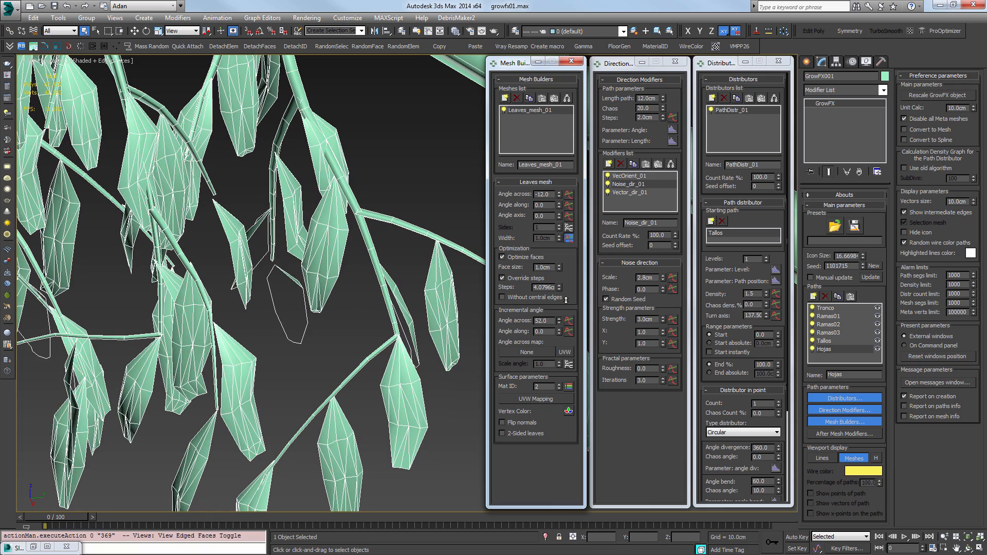
{"action": "key", "text": "F4"}
Widen the leaves by setting the middle point of their Width graph to a value of 3
{"action": "left_click", "coordinate": [569, 238]}
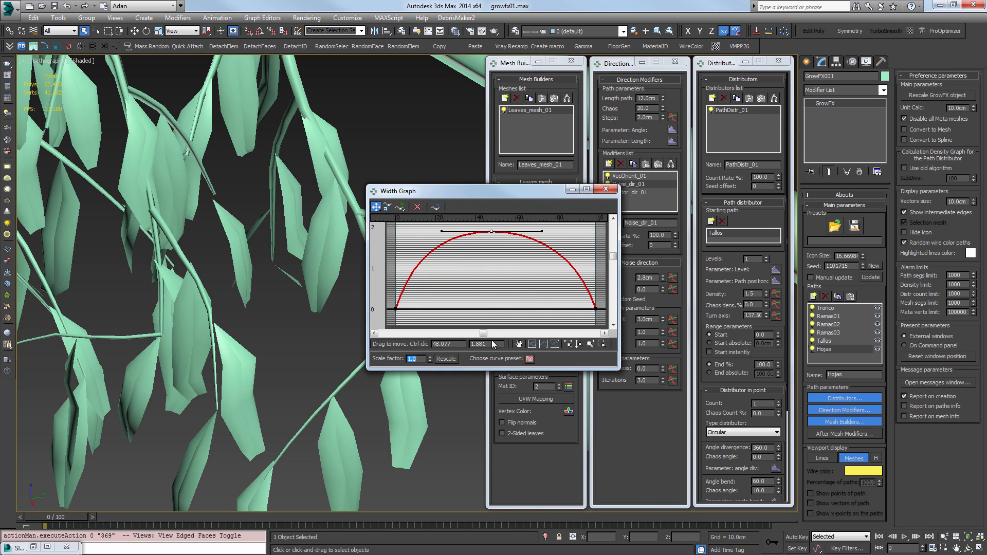
{"action": "double_click", "coordinate": [487, 343]}
{"action": "type", "text": "3"}
{"action": "key", "text": "Return"}
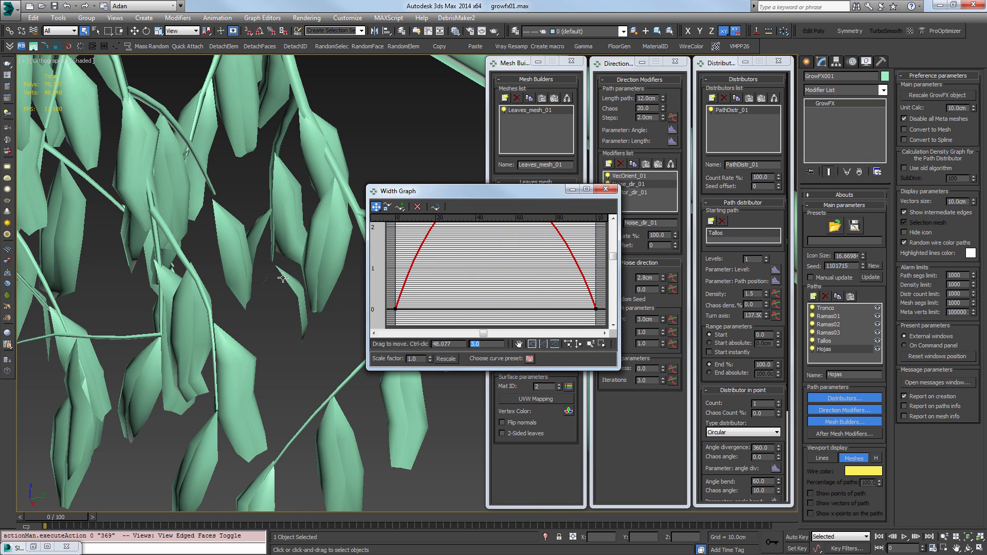
{"action": "middle_click_drag", "start_coordinate": [271, 270], "coordinate": [170, 275]}
{"action": "left_click", "coordinate": [606, 188]}
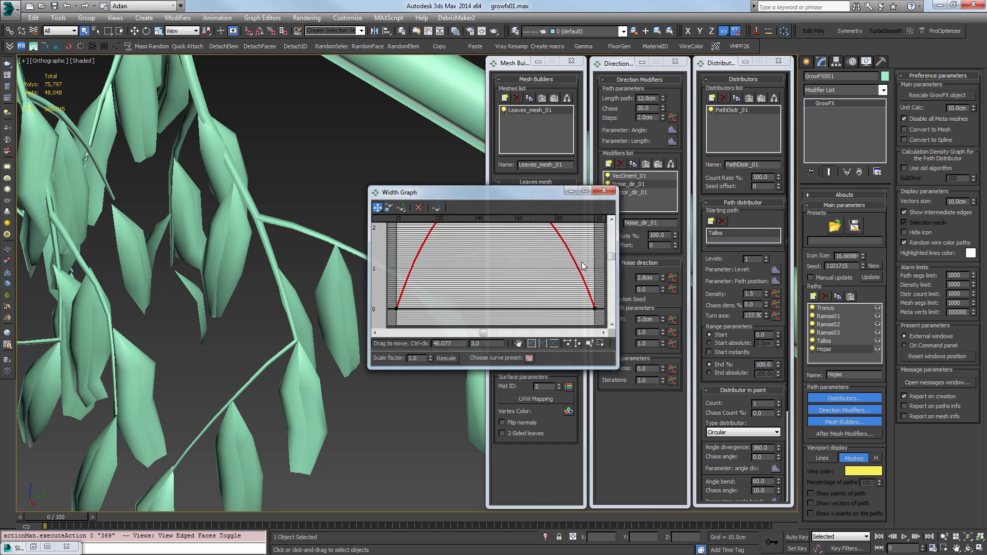
Set the leaves mesh's incremental Angle across to 28 and show edged faces
{"action": "left_click_drag", "start_coordinate": [559, 323], "coordinate": [563, 331]}
{"action": "scroll", "coordinate": [323, 331], "scroll_direction": "down", "scroll_amount": 3}
{"action": "scroll", "coordinate": [322, 331], "scroll_direction": "up", "scroll_amount": 5}
{"action": "key", "text": "F4"}
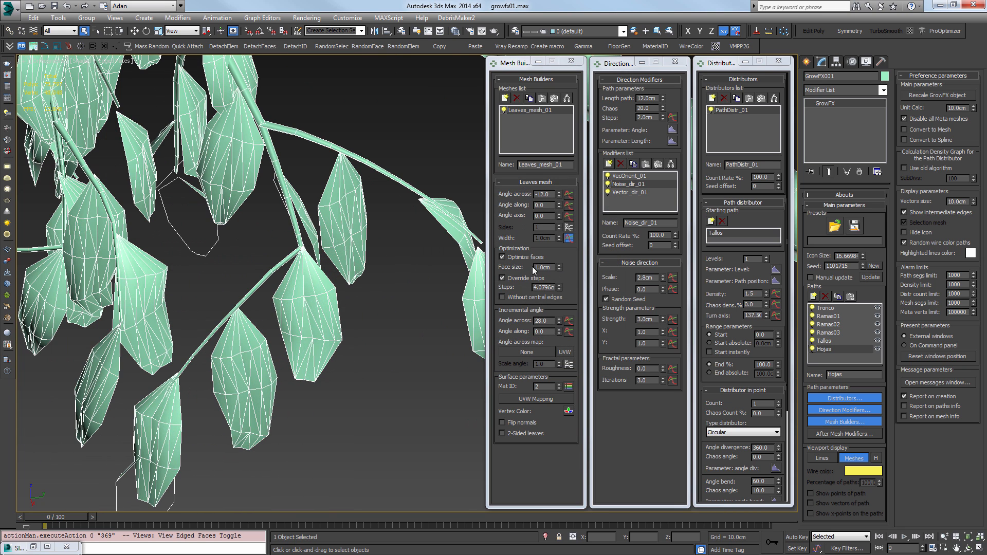
Compare the leaves mesh with Override steps off and on, keep it enabled, and set the override steps to 3 cm
{"action": "left_click", "coordinate": [517, 280]}
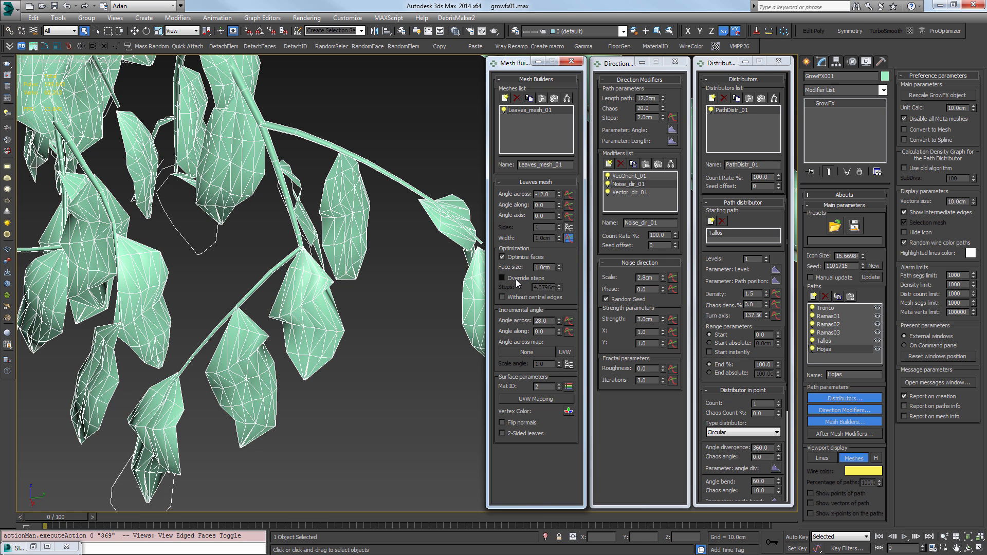
{"action": "left_click", "coordinate": [516, 281]}
{"action": "left_click", "coordinate": [517, 281]}
{"action": "left_click", "coordinate": [517, 281]}
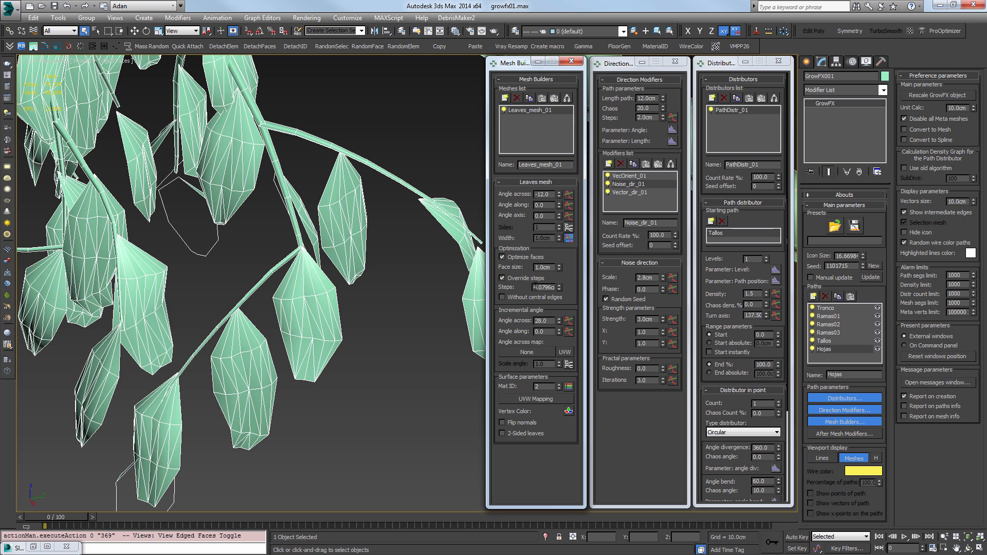
{"action": "left_click_drag", "start_coordinate": [535, 287], "coordinate": [693, 311]}
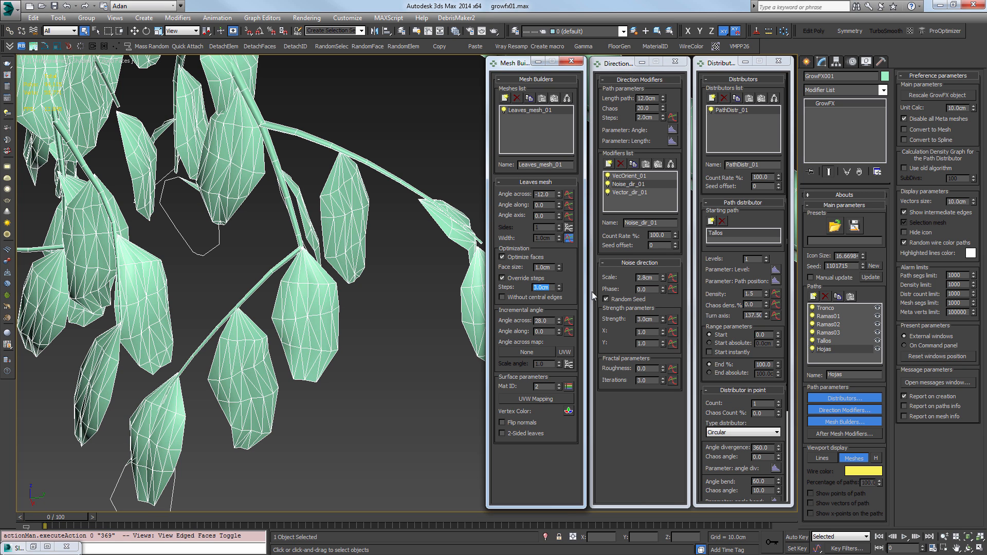
Disable Optimize faces for the leaves mesh, set its sides to 2 and hide the edged faces
{"action": "left_click", "coordinate": [542, 267]}
{"action": "left_click", "coordinate": [517, 258]}
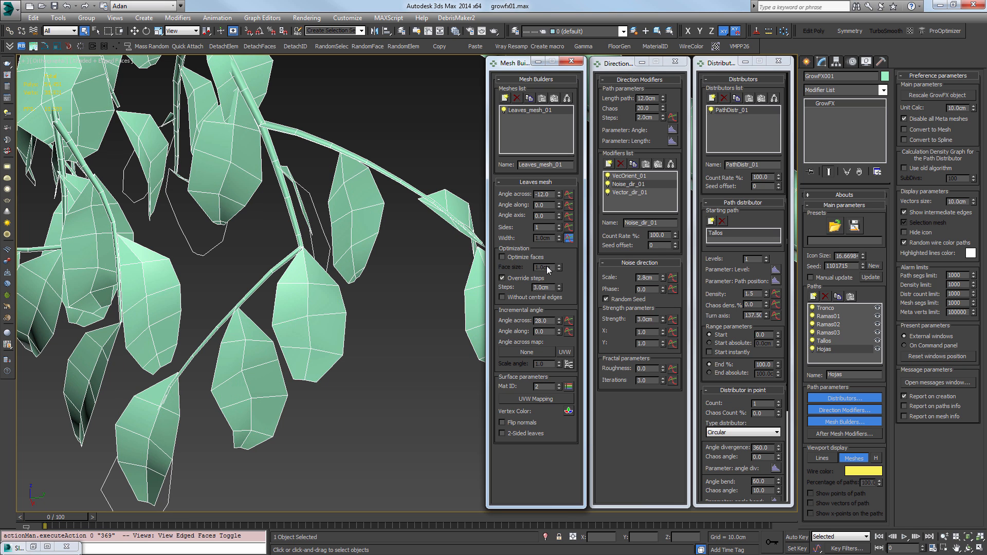
{"action": "left_click", "coordinate": [559, 225]}
{"action": "key", "text": "F4"}
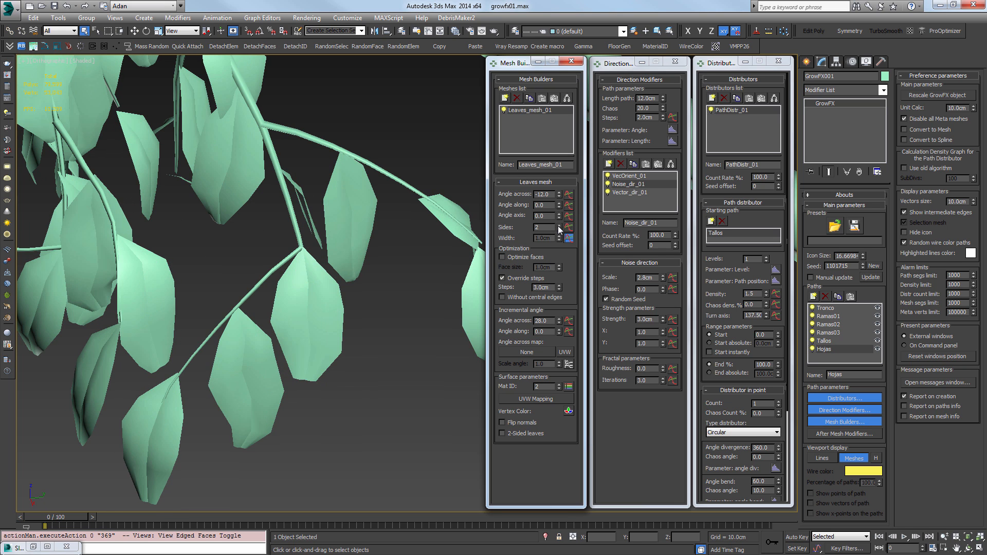
Try 3 sides on the leaves mesh with edged faces shown, and return it to 2 sides
{"action": "left_click", "coordinate": [558, 225]}
{"action": "key", "text": "F4"}
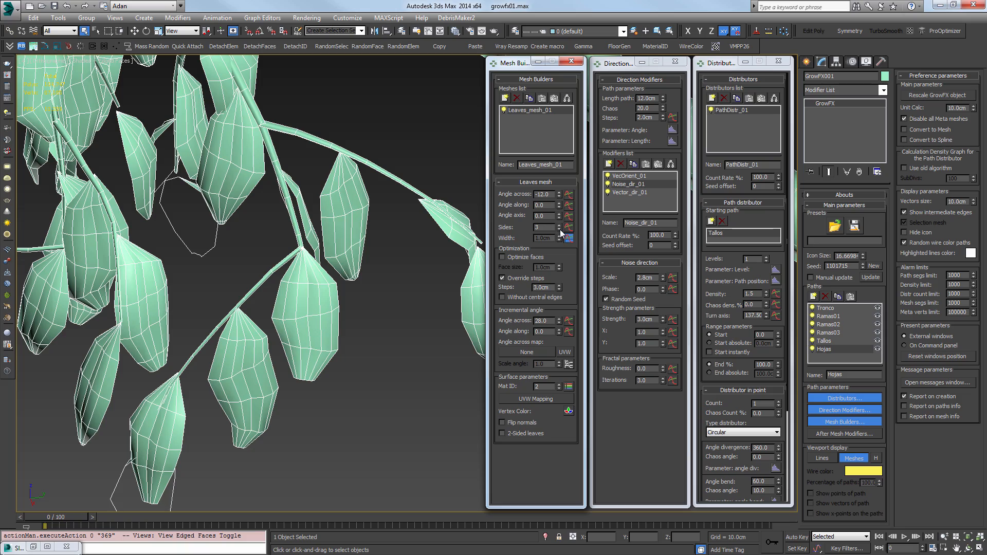
{"action": "left_click", "coordinate": [559, 229]}
{"action": "key", "text": "F4"}
Set the Density of the leaves' path distributor to 2
{"action": "scroll", "coordinate": [364, 270], "scroll_direction": "down", "scroll_amount": 8}
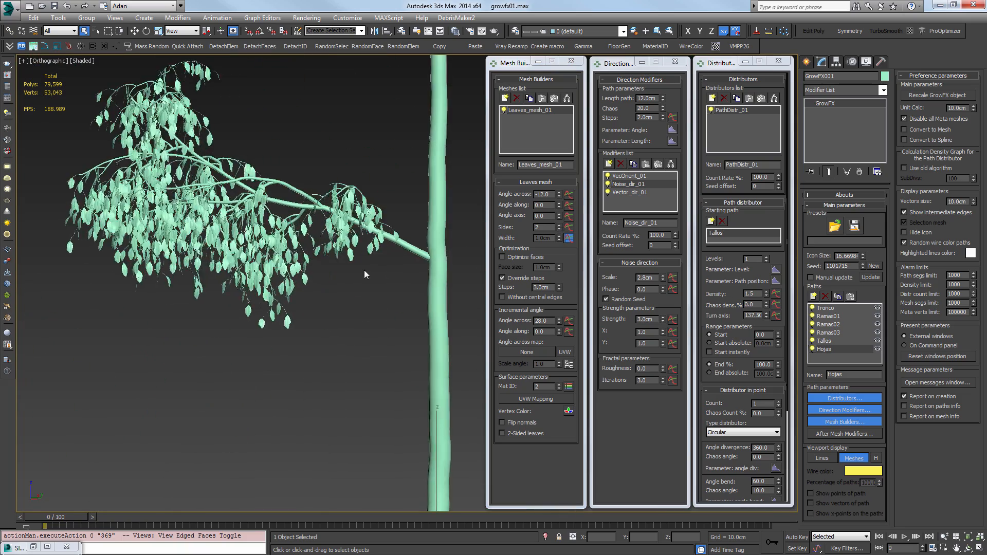
{"action": "middle_click_drag", "start_coordinate": [364, 271], "coordinate": [291, 305], "text": "alt"}
{"action": "scroll", "coordinate": [333, 315], "scroll_direction": "up", "scroll_amount": 4}
{"action": "scroll", "coordinate": [300, 295], "scroll_direction": "up", "scroll_amount": 3}
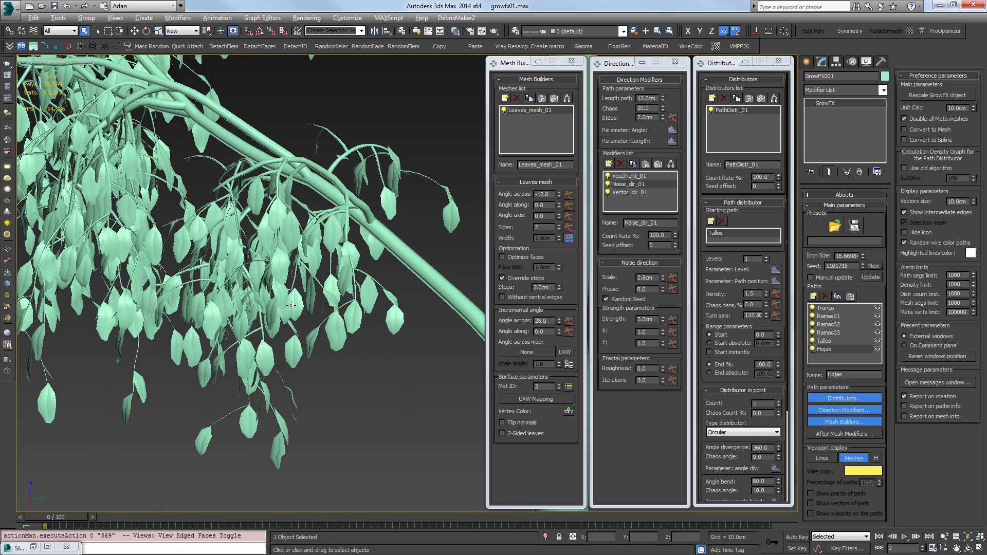
{"action": "left_click_drag", "start_coordinate": [755, 294], "coordinate": [661, 285]}
{"action": "type", "text": "2"}
{"action": "key", "text": "Return"}
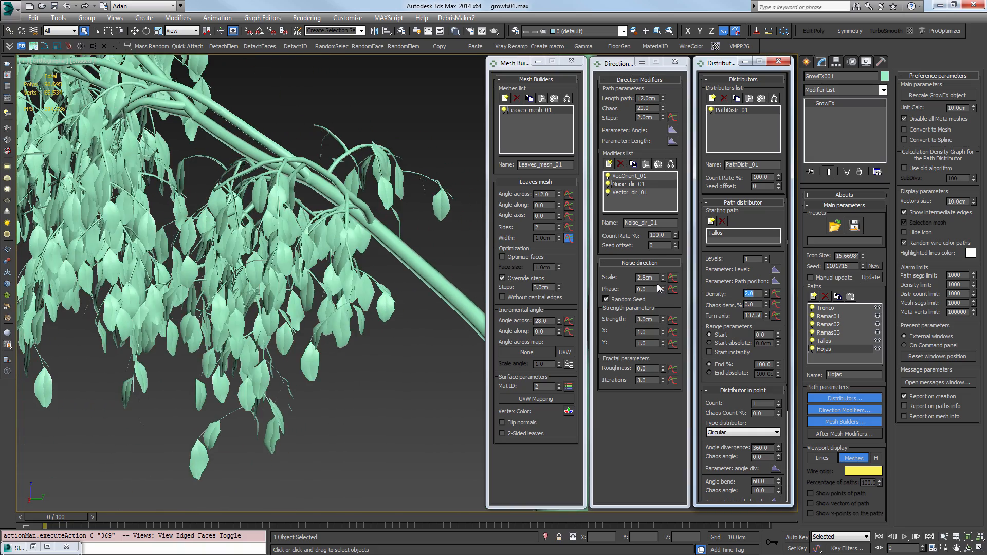
Examine the leaf coverage of the branches from several angles and the front view, reviewing the Tallos path's settings as well
{"action": "scroll", "coordinate": [367, 342], "scroll_direction": "down", "scroll_amount": 5}
{"action": "middle_click_drag", "start_coordinate": [367, 343], "coordinate": [414, 336], "text": "alt"}
{"action": "scroll", "coordinate": [360, 318], "scroll_direction": "up", "scroll_amount": 3}
{"action": "scroll", "coordinate": [409, 300], "scroll_direction": "up", "scroll_amount": 6}
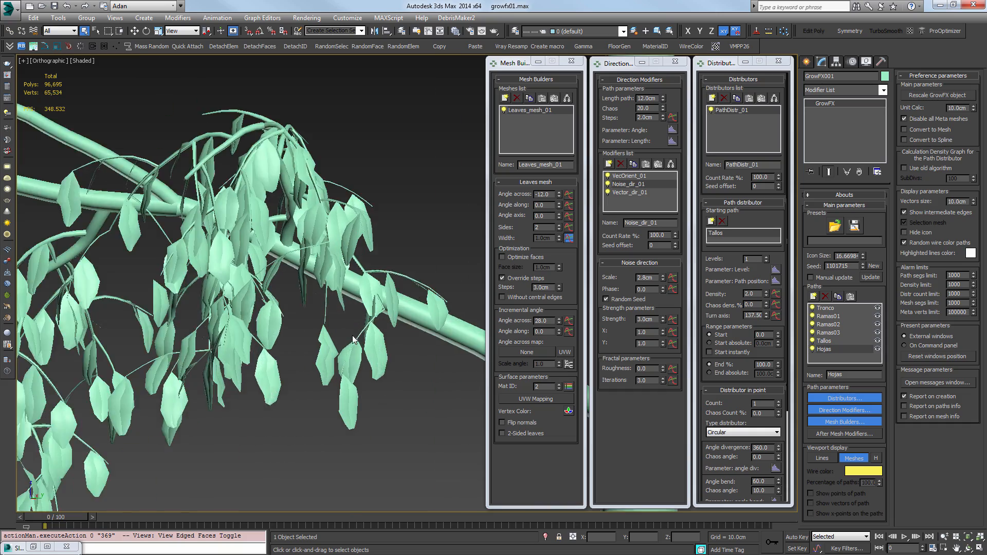
{"action": "scroll", "coordinate": [359, 334], "scroll_direction": "down", "scroll_amount": 4}
{"action": "left_click", "coordinate": [824, 341]}
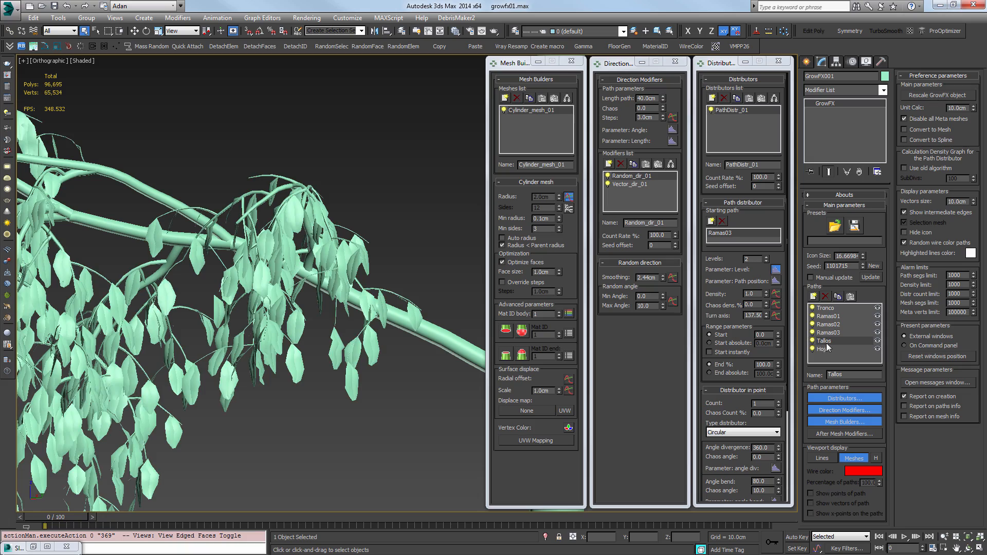
{"action": "left_click", "coordinate": [825, 349]}
{"action": "scroll", "coordinate": [394, 331], "scroll_direction": "down", "scroll_amount": 5}
{"action": "middle_click_drag", "start_coordinate": [350, 363], "coordinate": [376, 352], "text": "alt"}
{"action": "scroll", "coordinate": [376, 349], "scroll_direction": "up", "scroll_amount": 5}
{"action": "scroll", "coordinate": [382, 370], "scroll_direction": "down", "scroll_amount": 5}
{"action": "key", "text": "f"}
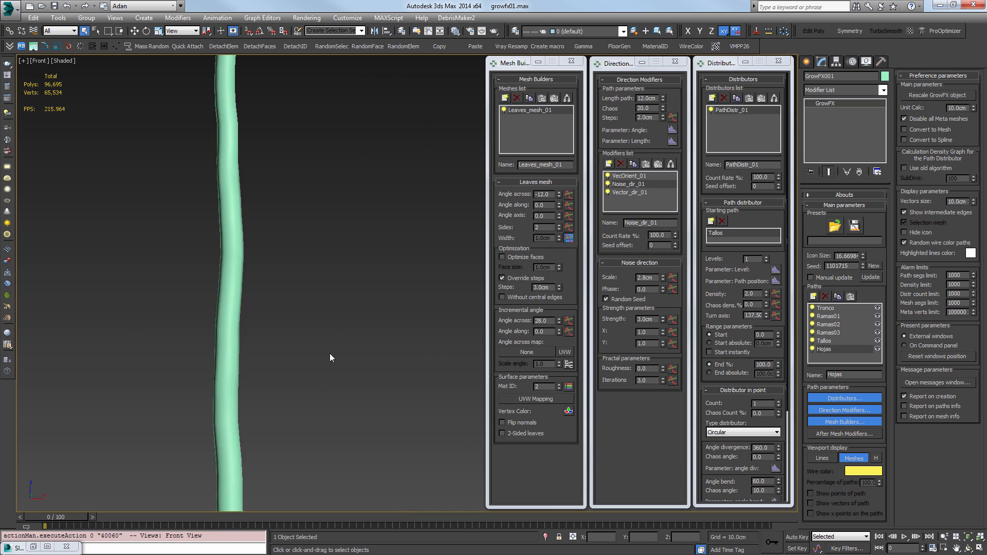
{"action": "key", "text": "z"}
{"action": "scroll", "coordinate": [364, 291], "scroll_direction": "up", "scroll_amount": 6}
{"action": "scroll", "coordinate": [365, 294], "scroll_direction": "up", "scroll_amount": 3}
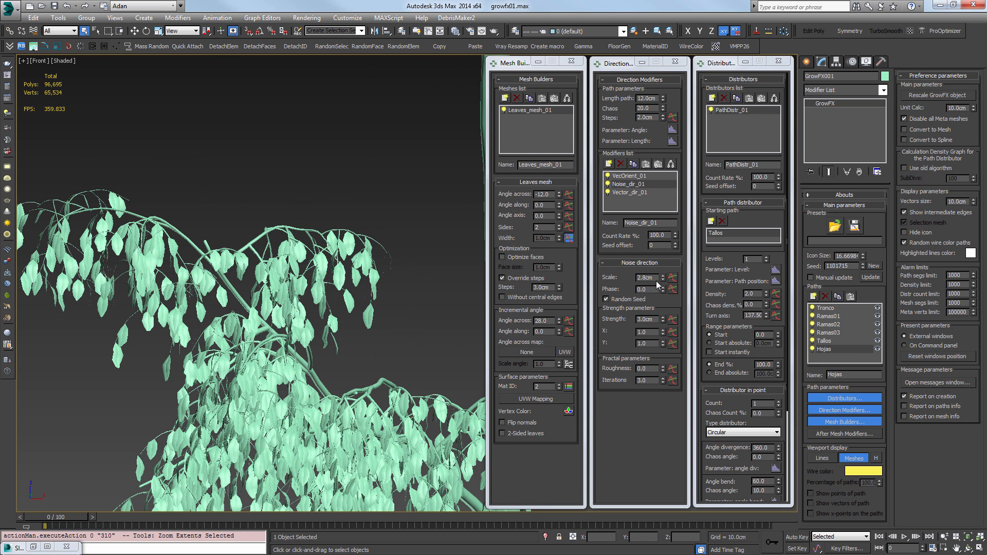
Try a Density of 3 for the Hojas path distributor, and set it back to 2
{"action": "double_click", "coordinate": [649, 279]}
{"action": "left_click", "coordinate": [821, 341]}
{"action": "left_click", "coordinate": [824, 348]}
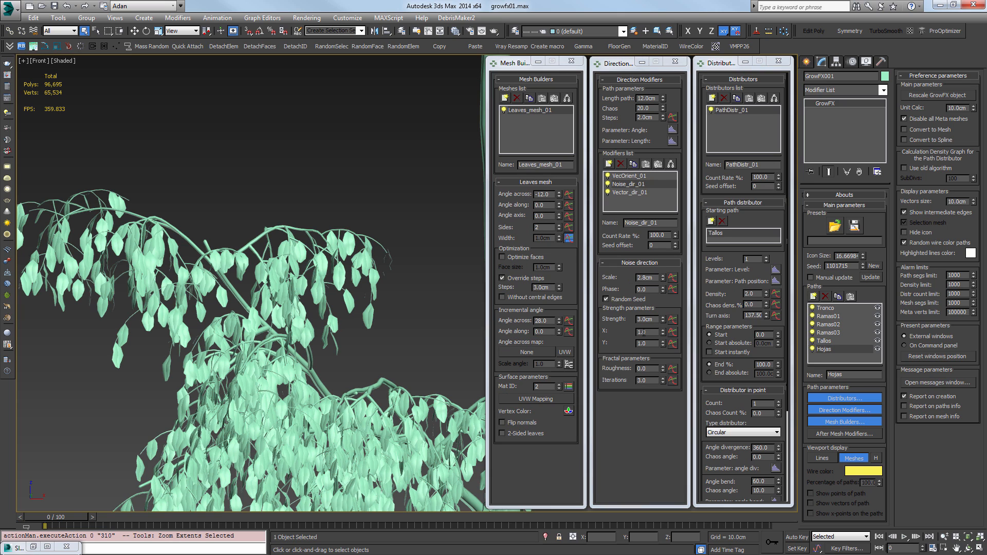
{"action": "double_click", "coordinate": [750, 294]}
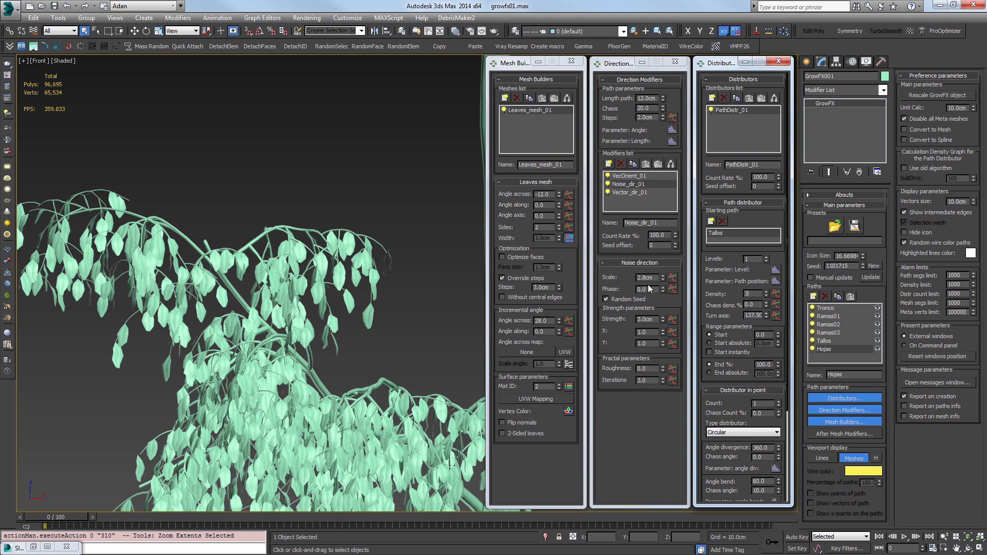
{"action": "key", "text": "Return"}
{"action": "middle_click_drag", "start_coordinate": [437, 301], "coordinate": [330, 315], "text": "alt"}
{"action": "double_click", "coordinate": [760, 294]}
{"action": "type", "text": "2"}
{"action": "key", "text": "Return"}
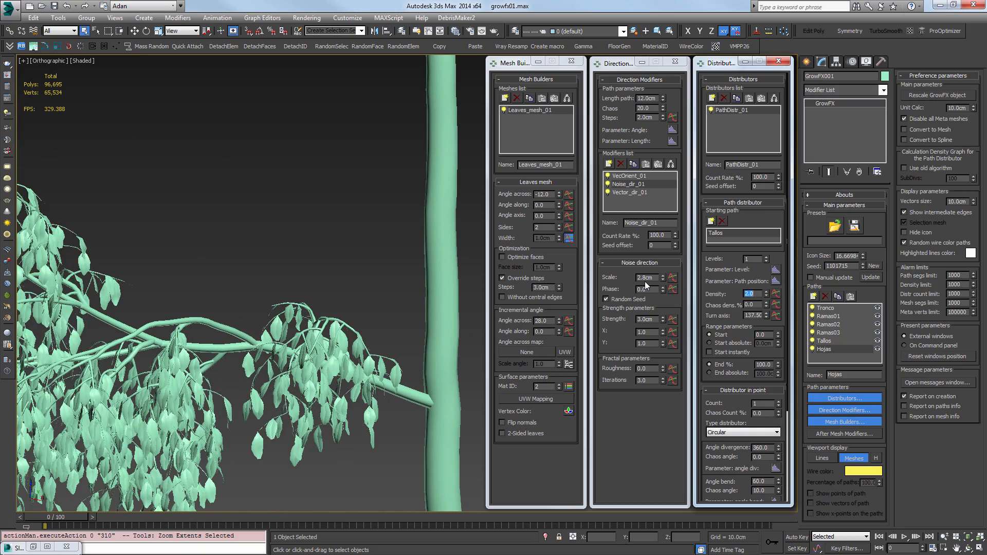
Inspect the leaves and their attachment to the stems up close
{"action": "middle_click_drag", "start_coordinate": [440, 362], "coordinate": [390, 352], "text": "alt"}
{"action": "scroll", "coordinate": [390, 352], "scroll_direction": "up", "scroll_amount": 10}
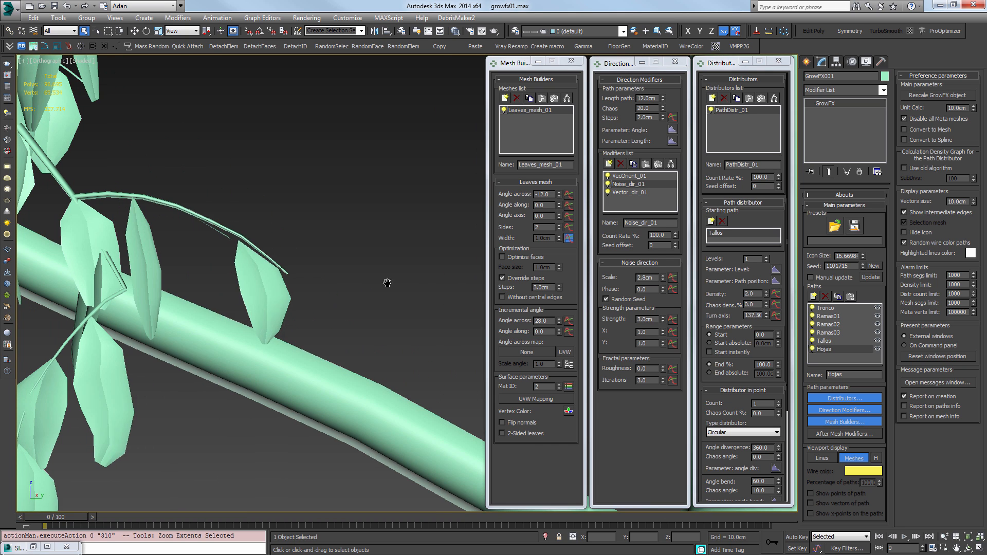
{"action": "middle_click_drag", "start_coordinate": [377, 282], "coordinate": [389, 300]}
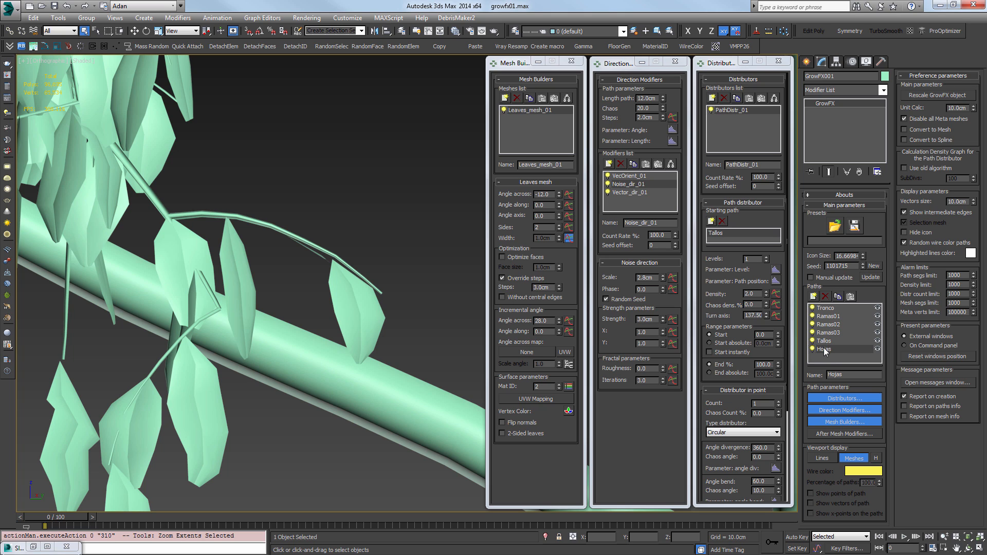
Add a Path position distributor to the Hojas path, with a position at 100% and Tallos as its starting path
{"action": "left_click", "coordinate": [711, 98]}
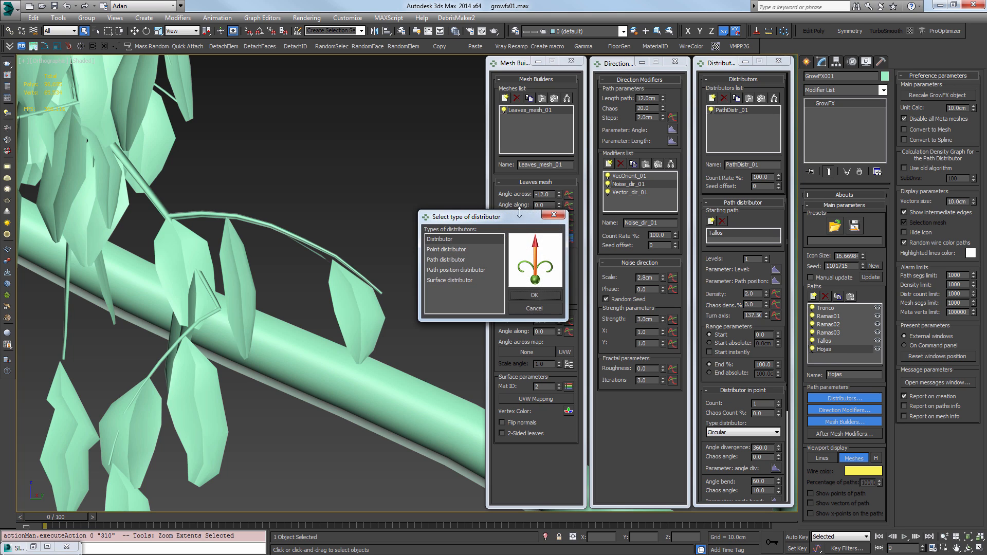
{"action": "left_click", "coordinate": [446, 270]}
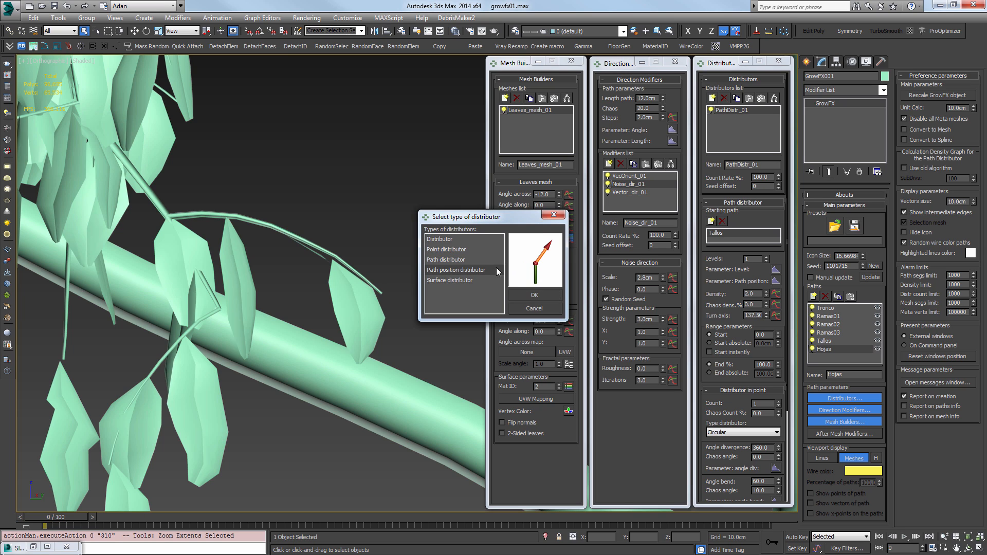
{"action": "left_click", "coordinate": [530, 298]}
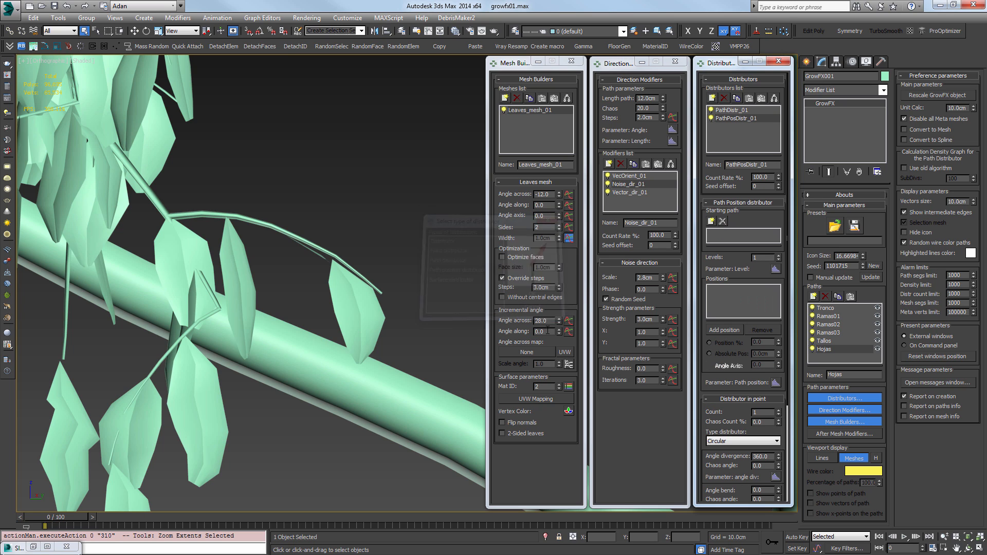
{"action": "left_click", "coordinate": [739, 331]}
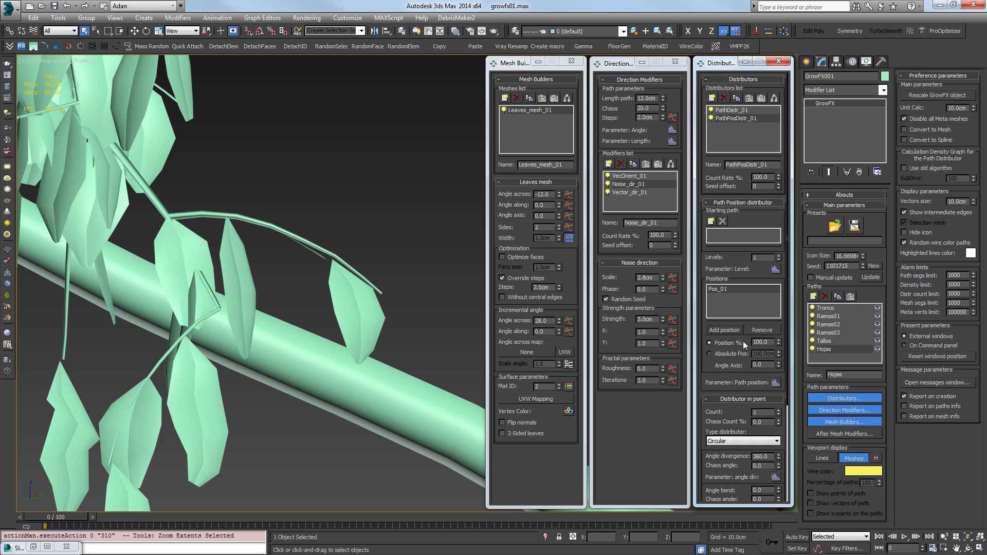
{"action": "left_click", "coordinate": [711, 221]}
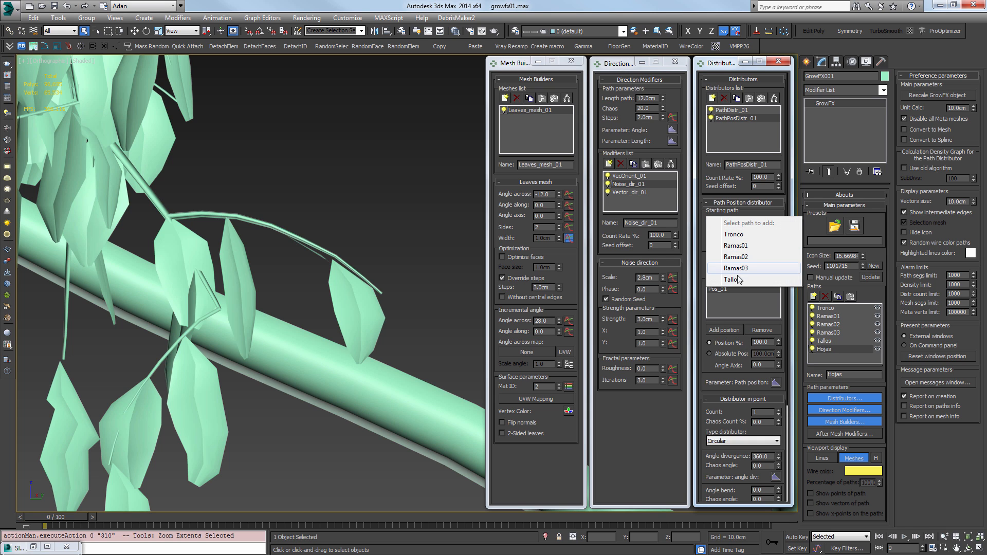
{"action": "left_click", "coordinate": [732, 279]}
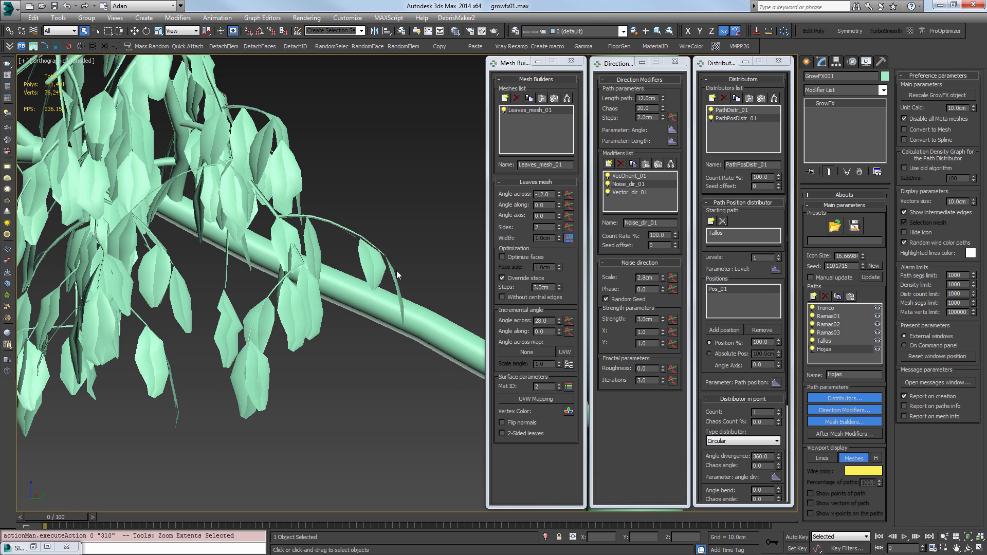
Turn on the end cap for the Tallos path's cylinder mesh to close the stem tips
{"action": "scroll", "coordinate": [436, 229], "scroll_direction": "up", "scroll_amount": 5}
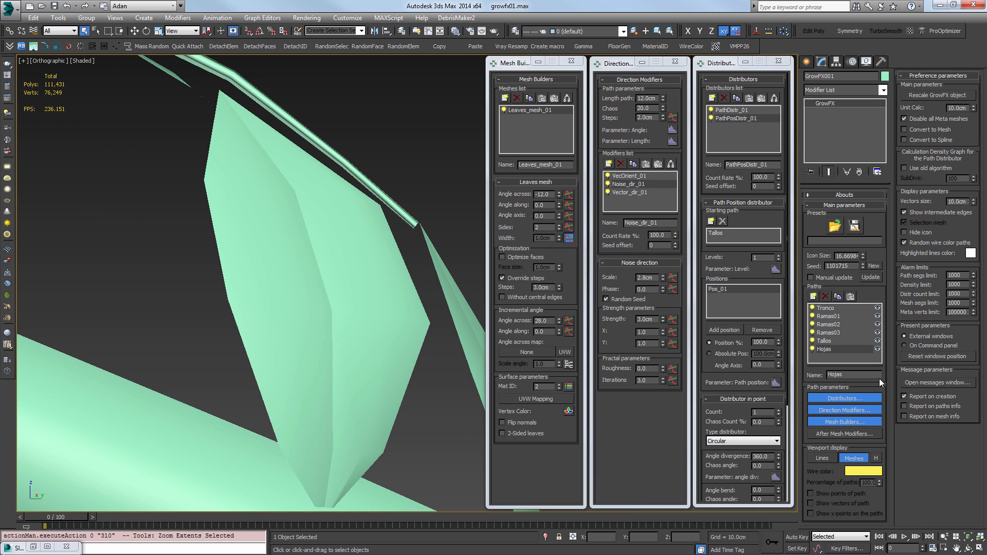
{"action": "left_click", "coordinate": [824, 340]}
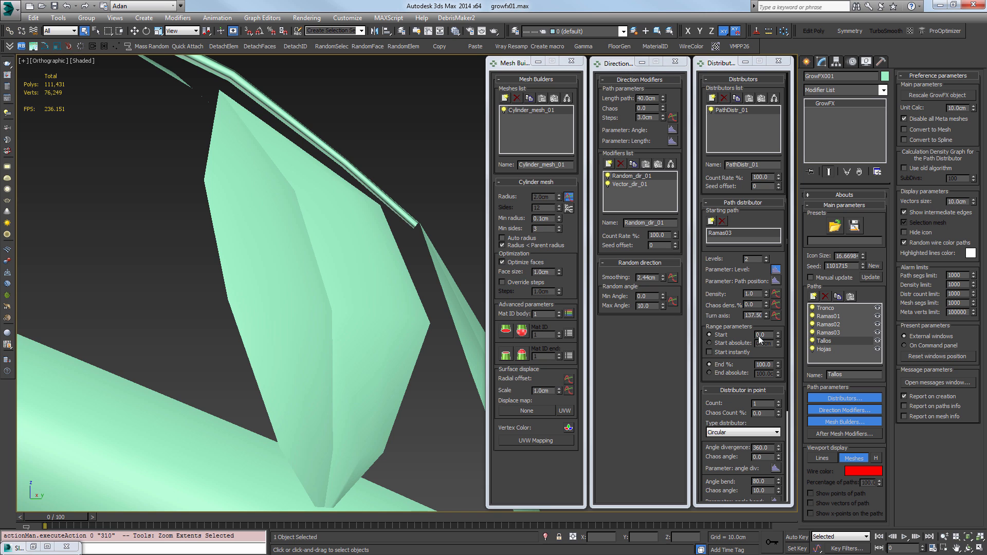
{"action": "scroll", "coordinate": [255, 209], "scroll_direction": "down", "scroll_amount": 5}
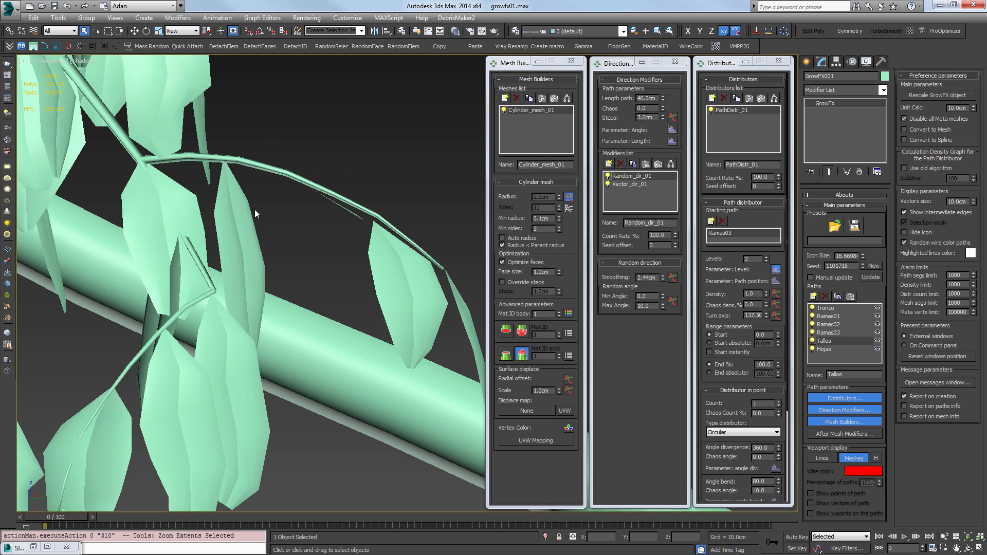
{"action": "scroll", "coordinate": [275, 257], "scroll_direction": "down", "scroll_amount": 3}
Return to the Hojas path's settings and examine up close how the leaves attach along the stem and at its tip
{"action": "left_click", "coordinate": [824, 349]}
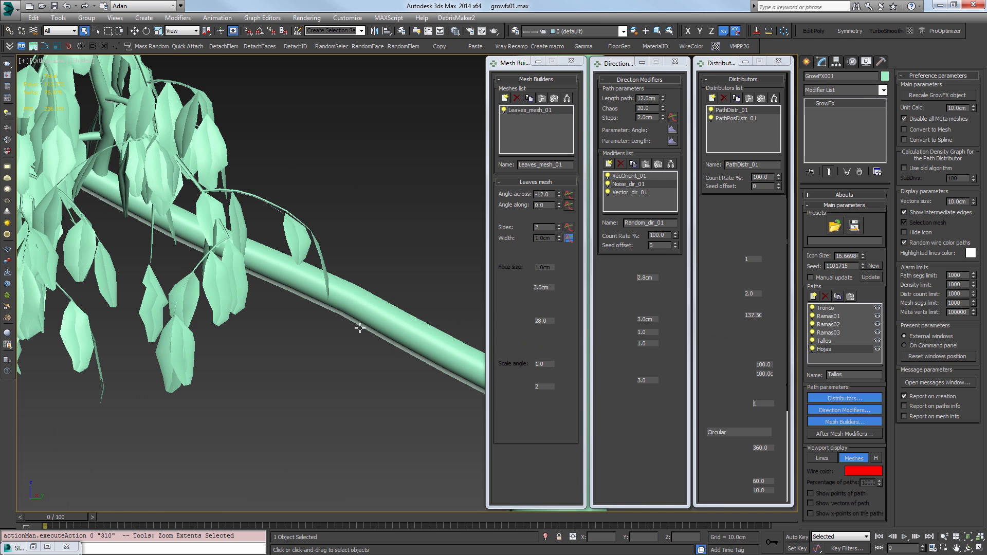
{"action": "scroll", "coordinate": [231, 219], "scroll_direction": "down", "scroll_amount": 8}
{"action": "scroll", "coordinate": [231, 218], "scroll_direction": "up", "scroll_amount": 15}
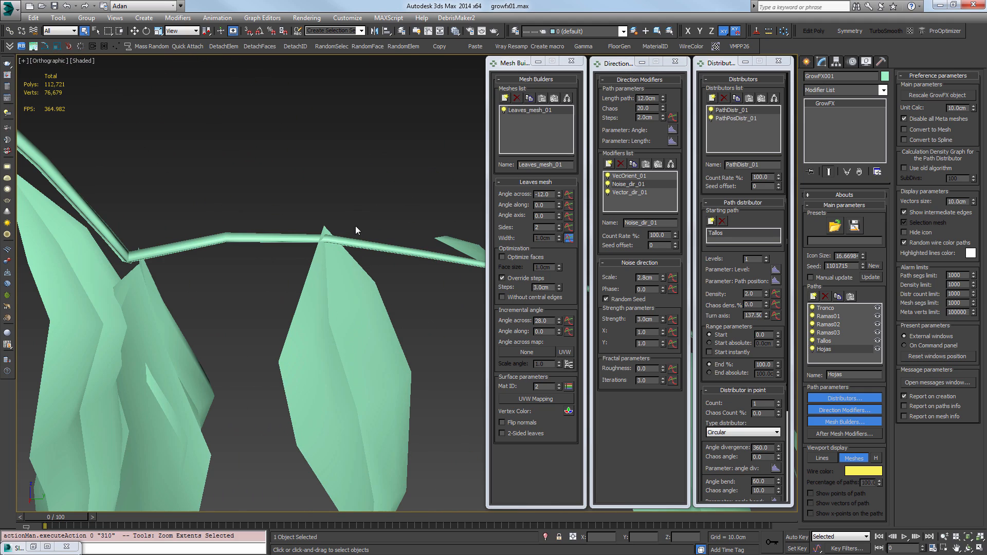
{"action": "middle_click_drag", "start_coordinate": [428, 262], "coordinate": [319, 299]}
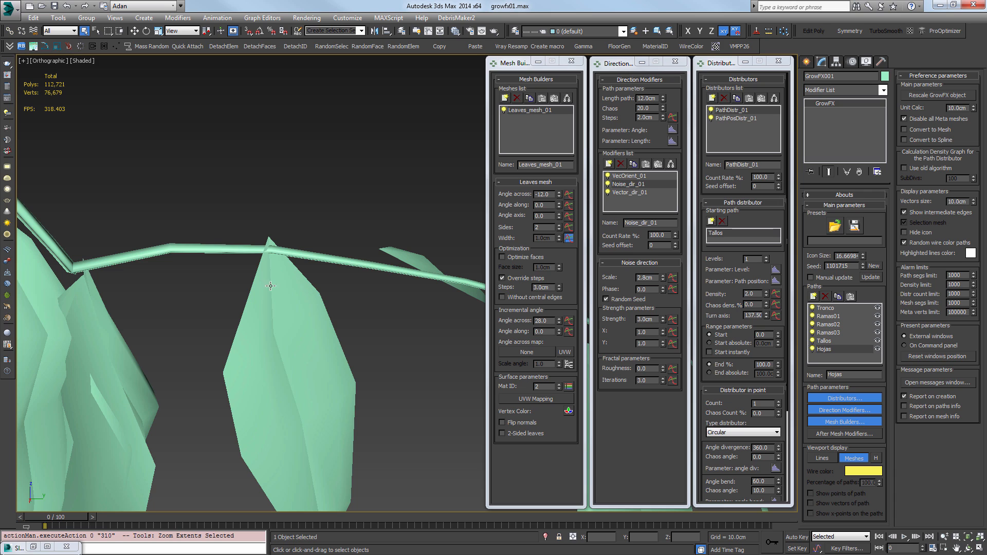
{"action": "middle_click_drag", "start_coordinate": [298, 371], "coordinate": [292, 312]}
{"action": "scroll", "coordinate": [291, 312], "scroll_direction": "down", "scroll_amount": 2}
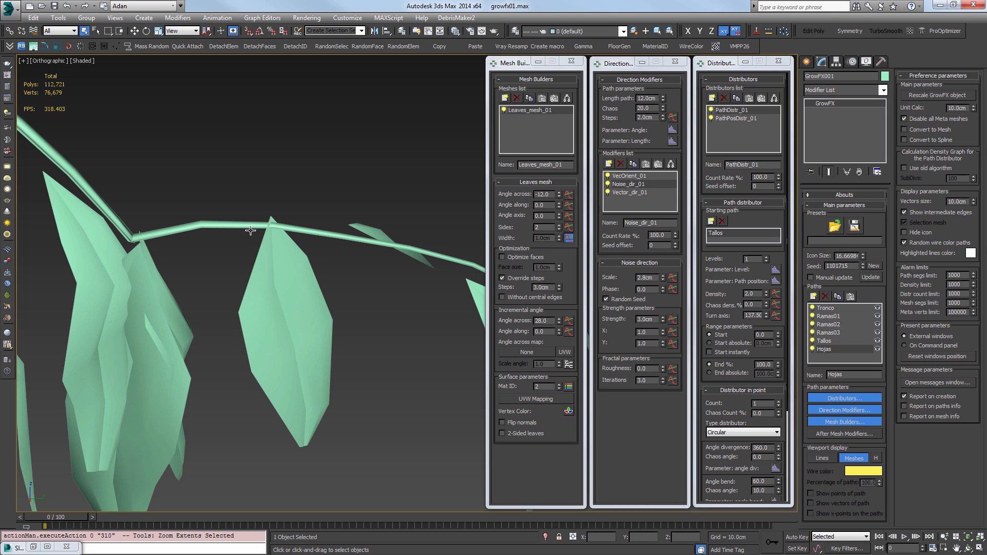
{"action": "middle_click_drag", "start_coordinate": [361, 240], "coordinate": [293, 262]}
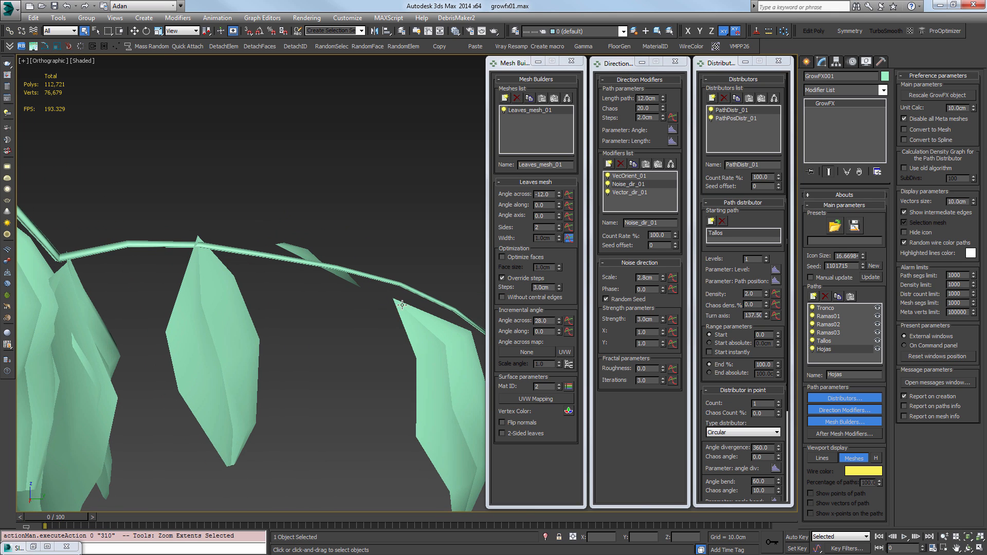
{"action": "middle_click_drag", "start_coordinate": [411, 304], "coordinate": [334, 264]}
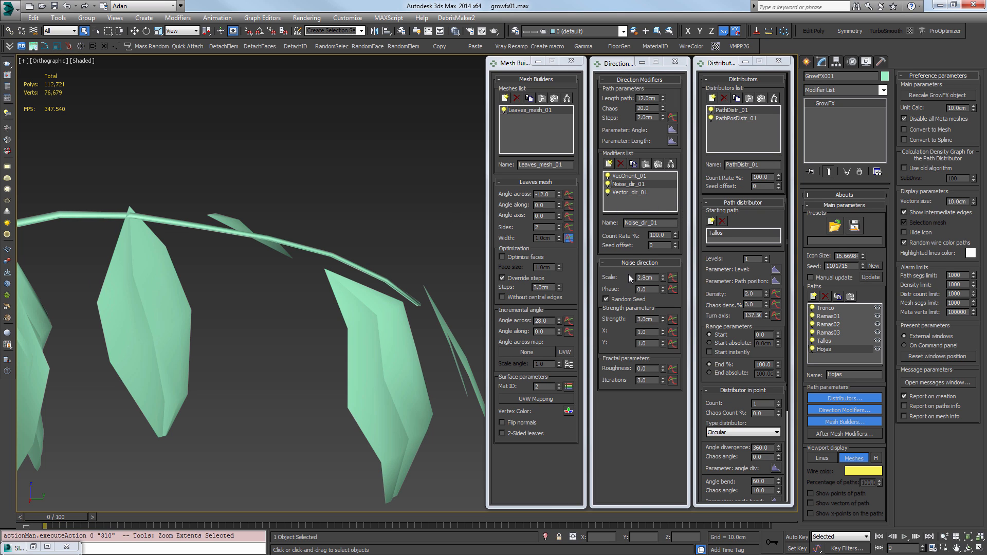
Drive the leaves' noise strength with a graph, trying 5 and settling on 4 for the point at 100
{"action": "left_click", "coordinate": [673, 319]}
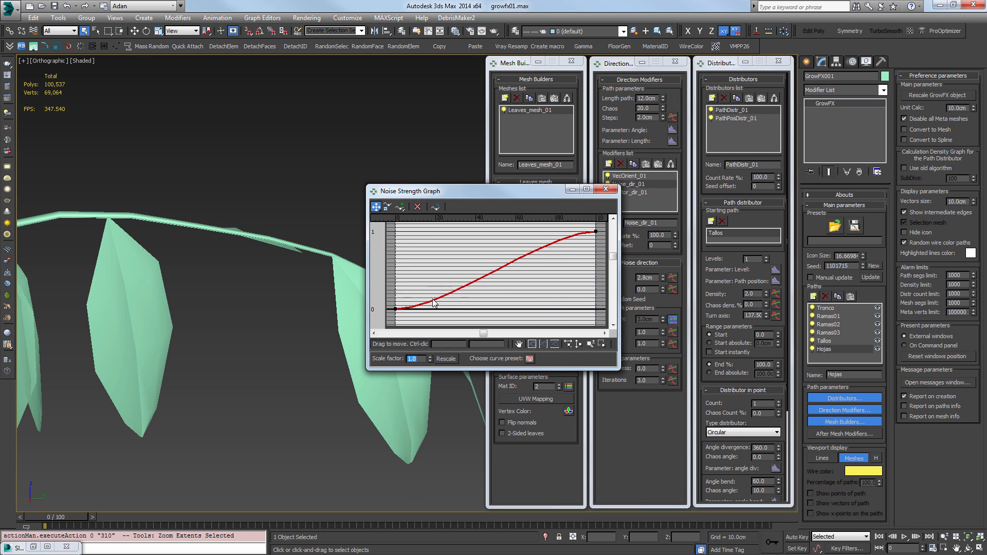
{"action": "left_click", "coordinate": [395, 308]}
{"action": "middle_click_drag", "start_coordinate": [287, 294], "coordinate": [195, 301]}
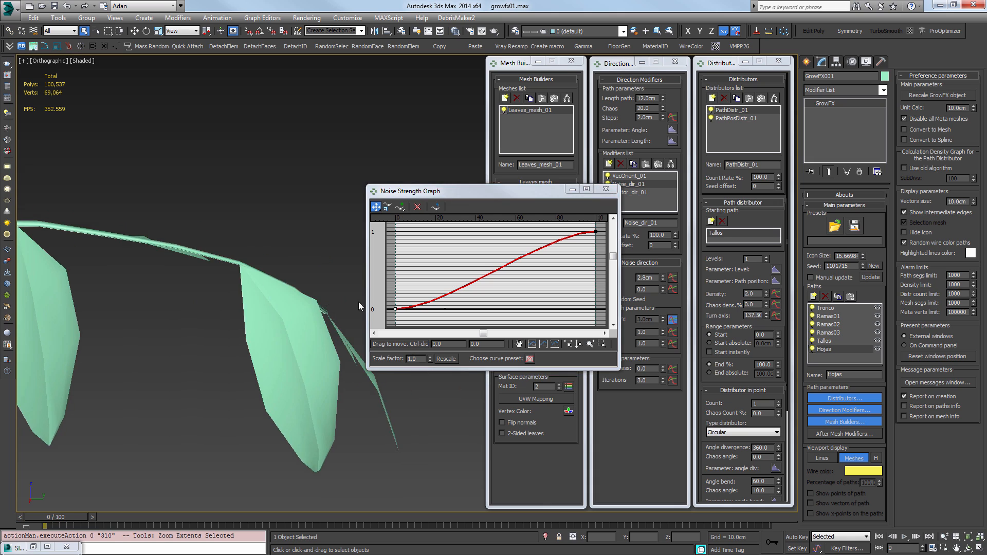
{"action": "scroll", "coordinate": [358, 301], "scroll_direction": "down", "scroll_amount": 3}
{"action": "left_click_drag", "start_coordinate": [590, 261], "coordinate": [670, 154]}
{"action": "double_click", "coordinate": [484, 344]}
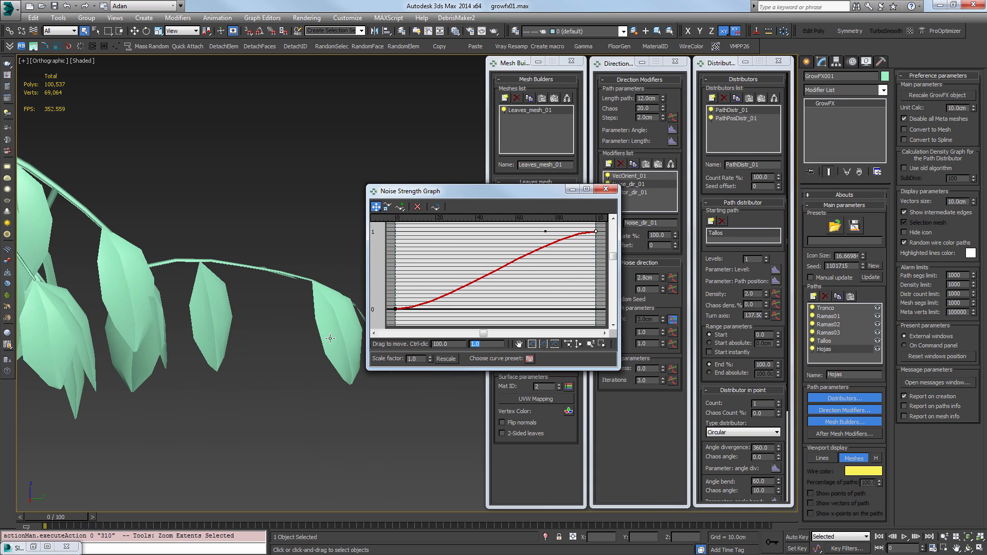
{"action": "type", "text": "5"}
{"action": "key", "text": "Return"}
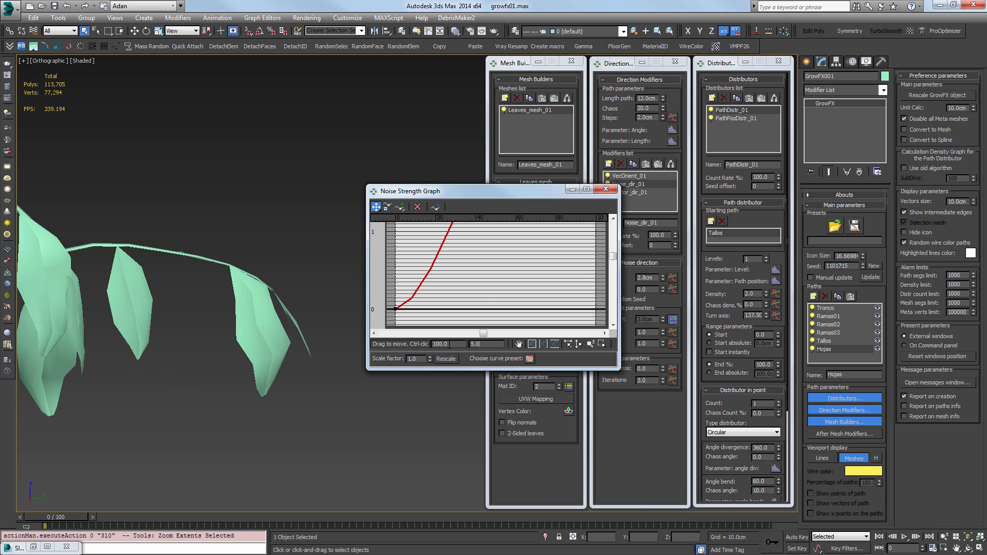
{"action": "type", "text": "4"}
{"action": "key", "text": "Return"}
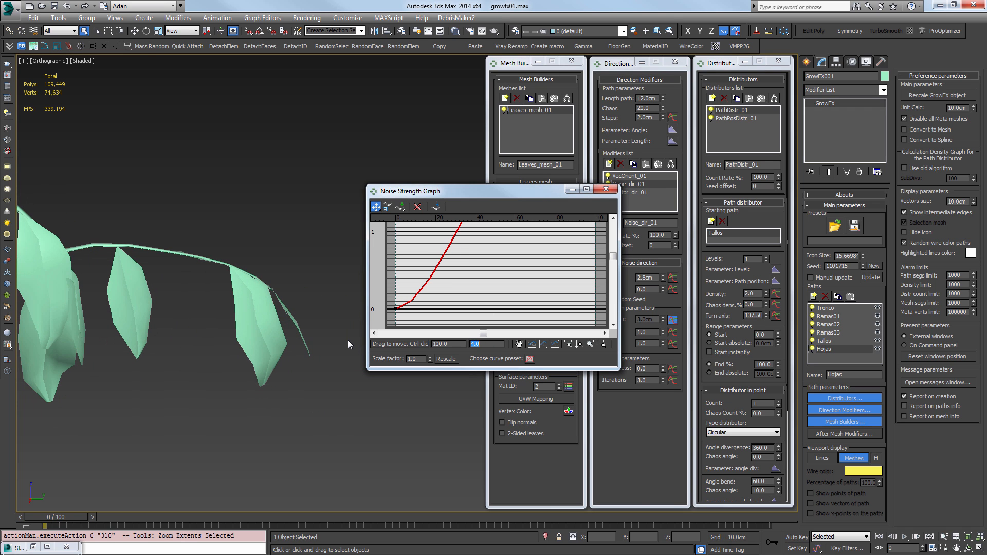
{"action": "left_click", "coordinate": [615, 191]}
Examine the leafy branch beside the trunk in the front view
{"action": "scroll", "coordinate": [280, 300], "scroll_direction": "down", "scroll_amount": 6}
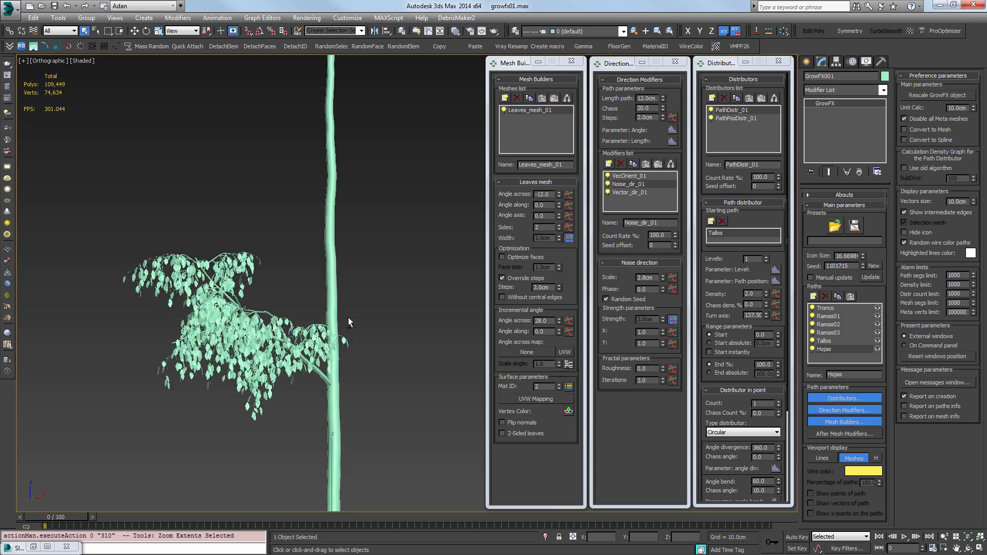
{"action": "middle_click_drag", "start_coordinate": [348, 317], "coordinate": [324, 299], "text": "alt"}
{"action": "key", "text": "f"}
{"action": "key", "text": "z"}
{"action": "scroll", "coordinate": [237, 297], "scroll_direction": "up", "scroll_amount": 5}
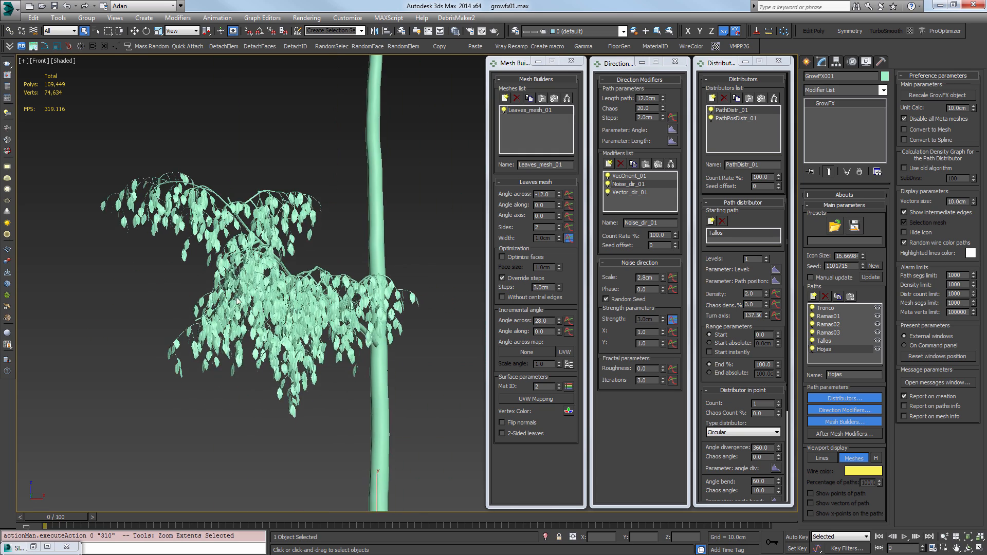
{"action": "scroll", "coordinate": [237, 301], "scroll_direction": "up", "scroll_amount": 1}
{"action": "scroll", "coordinate": [232, 298], "scroll_direction": "down", "scroll_amount": 5}
{"action": "scroll", "coordinate": [313, 289], "scroll_direction": "up", "scroll_amount": 4}
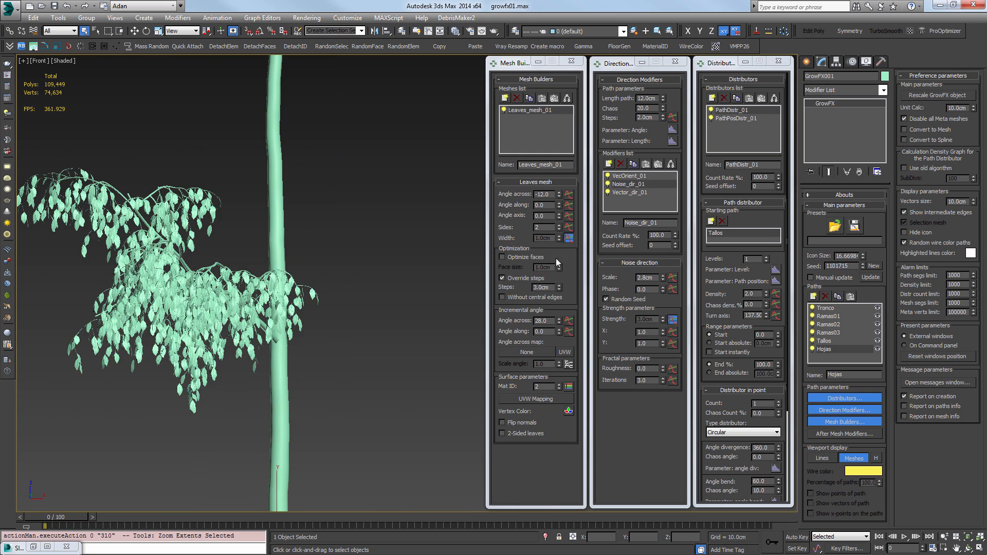
Extend the Ramas01 branches up the trunk by setting the path distributor's End % to 100
{"action": "left_click", "coordinate": [832, 316]}
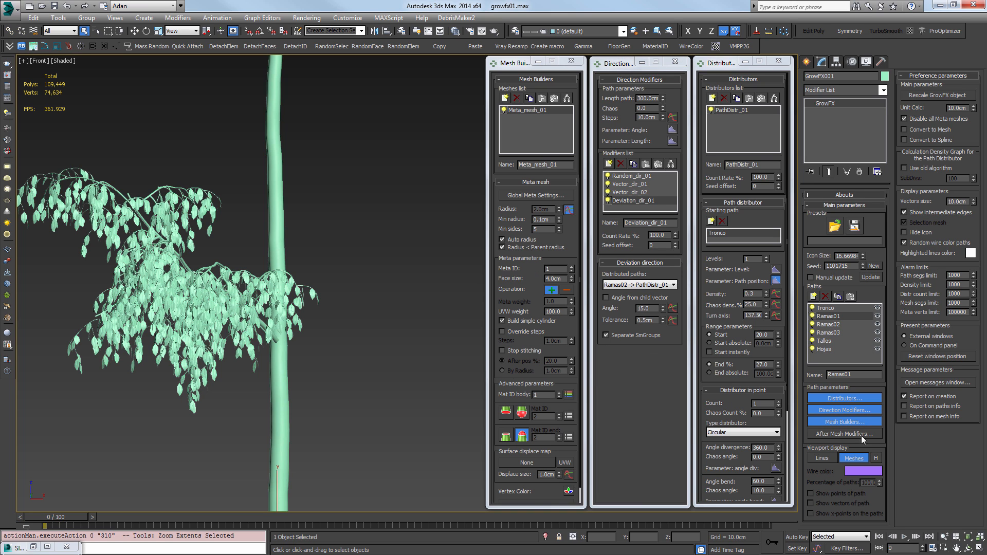
{"action": "left_click_drag", "start_coordinate": [772, 365], "coordinate": [683, 357]}
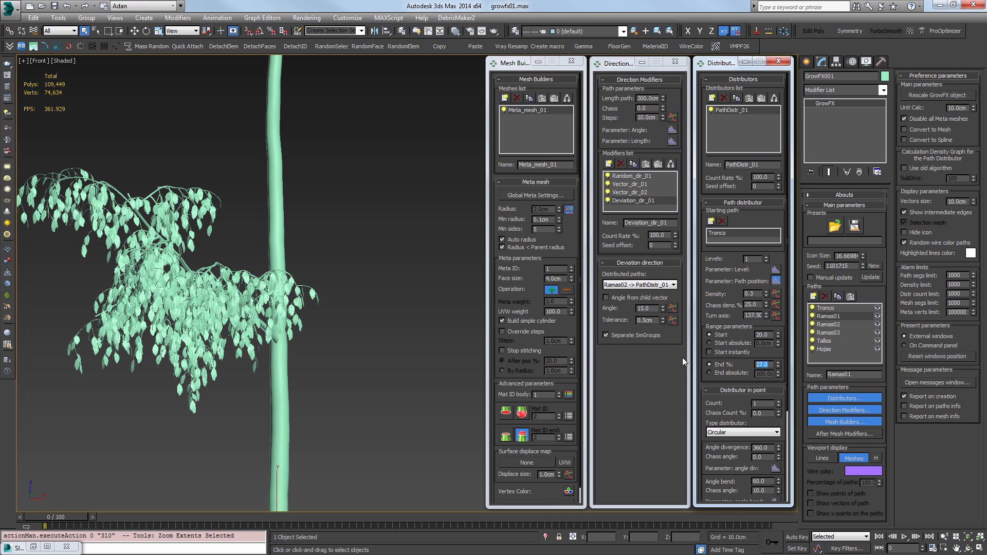
{"action": "type", "text": "100"}
{"action": "key", "text": "Return"}
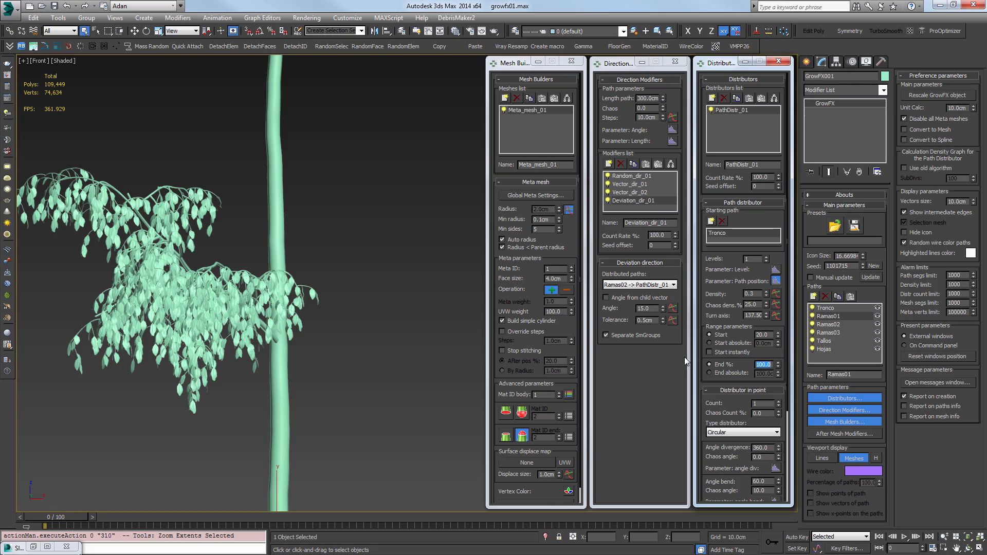
{"action": "scroll", "coordinate": [369, 306], "scroll_direction": "down", "scroll_amount": 5}
{"action": "middle_click_drag", "start_coordinate": [369, 305], "coordinate": [325, 401]}
{"action": "middle_click_drag", "start_coordinate": [326, 401], "coordinate": [354, 327], "text": "alt"}
{"action": "key", "text": "f"}
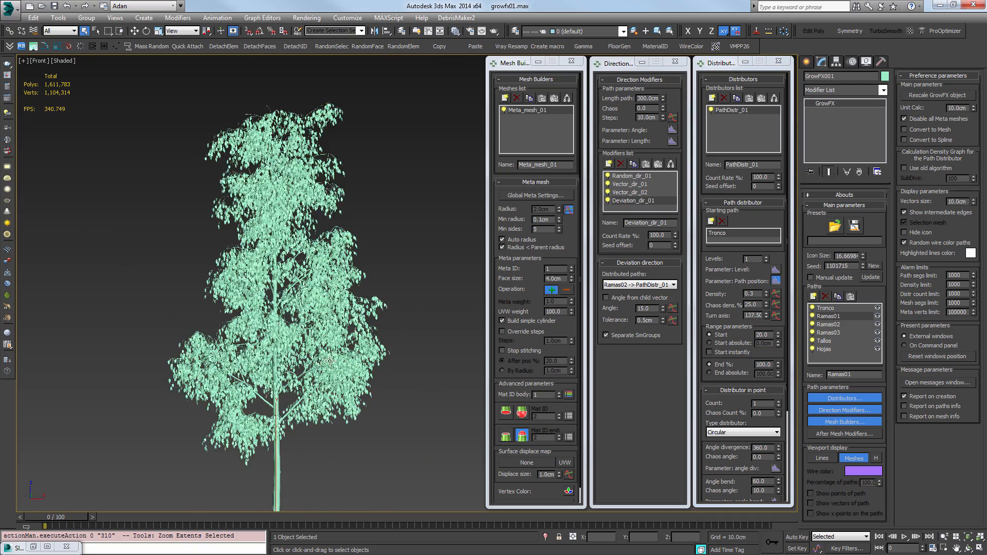
{"action": "scroll", "coordinate": [297, 400], "scroll_direction": "up", "scroll_amount": 4}
{"action": "scroll", "coordinate": [297, 400], "scroll_direction": "down", "scroll_amount": 4}
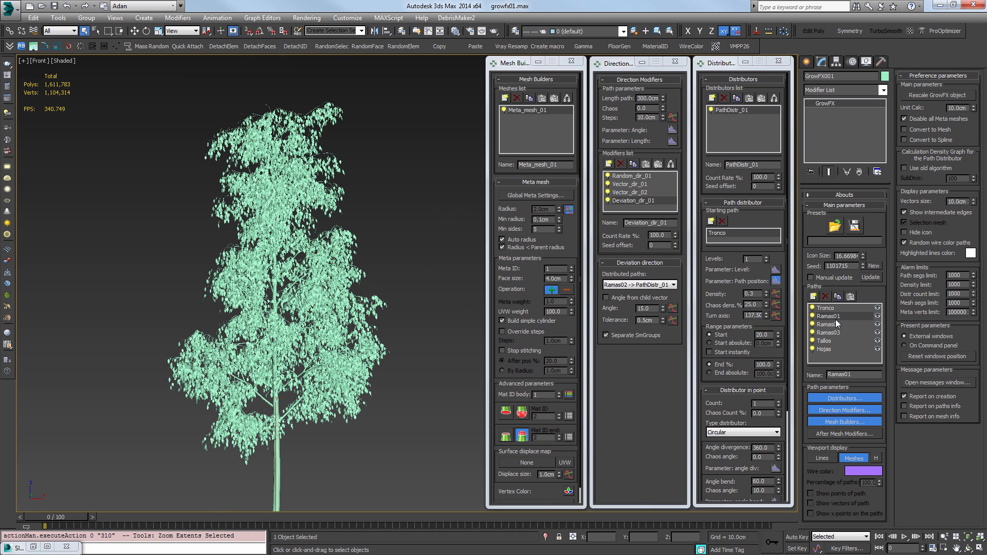
Set the Density of the Ramas01 path distributor to 0.5
{"action": "left_click", "coordinate": [759, 294]}
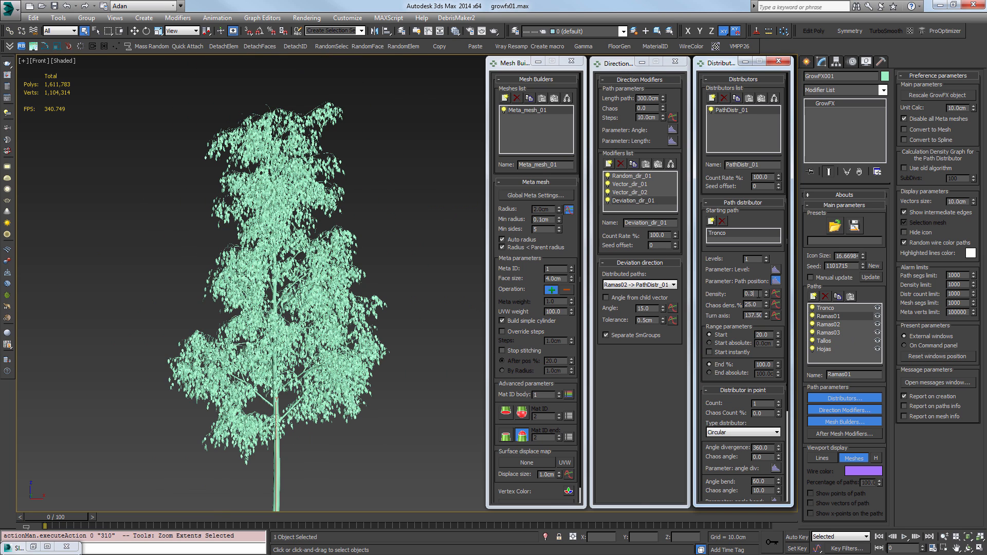
{"action": "key", "text": "BackSpace"}
{"action": "type", "text": "5"}
{"action": "key", "text": "Return"}
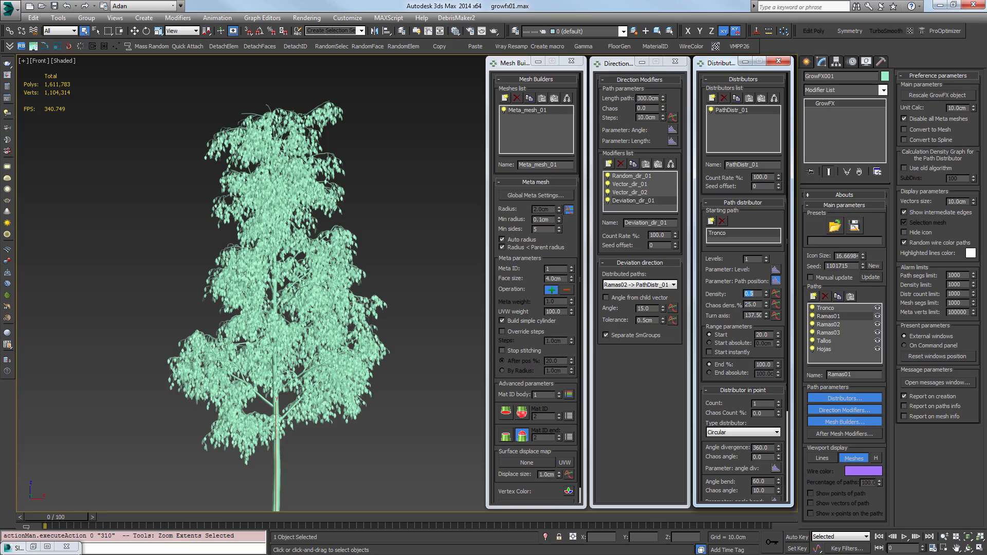
Examine the tree's foliage from a distance and up close, and bring up the Hojas path's settings
{"action": "middle_click_drag", "start_coordinate": [322, 253], "coordinate": [316, 218]}
{"action": "scroll", "coordinate": [314, 227], "scroll_direction": "up", "scroll_amount": 4}
{"action": "middle_click_drag", "start_coordinate": [315, 273], "coordinate": [279, 268], "text": "alt"}
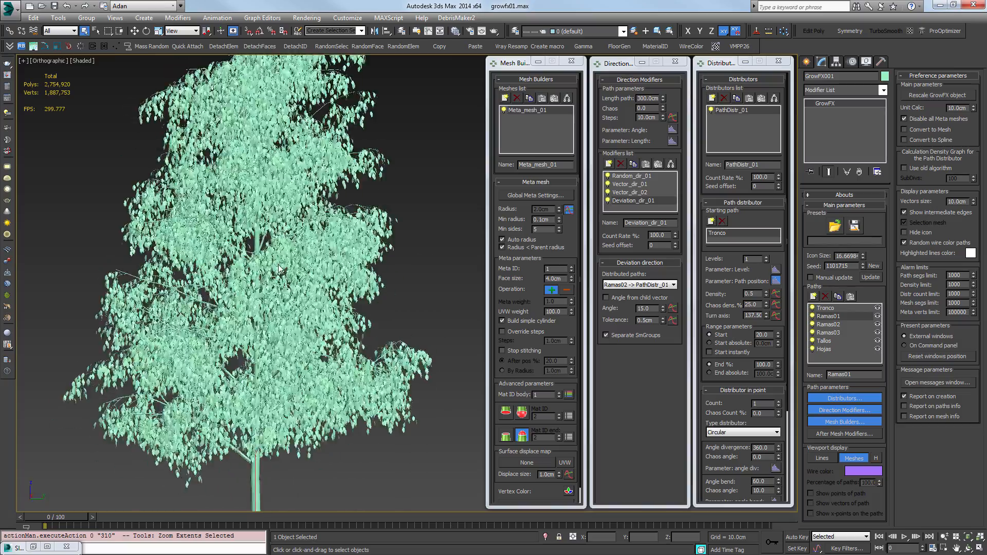
{"action": "scroll", "coordinate": [278, 268], "scroll_direction": "up", "scroll_amount": 10}
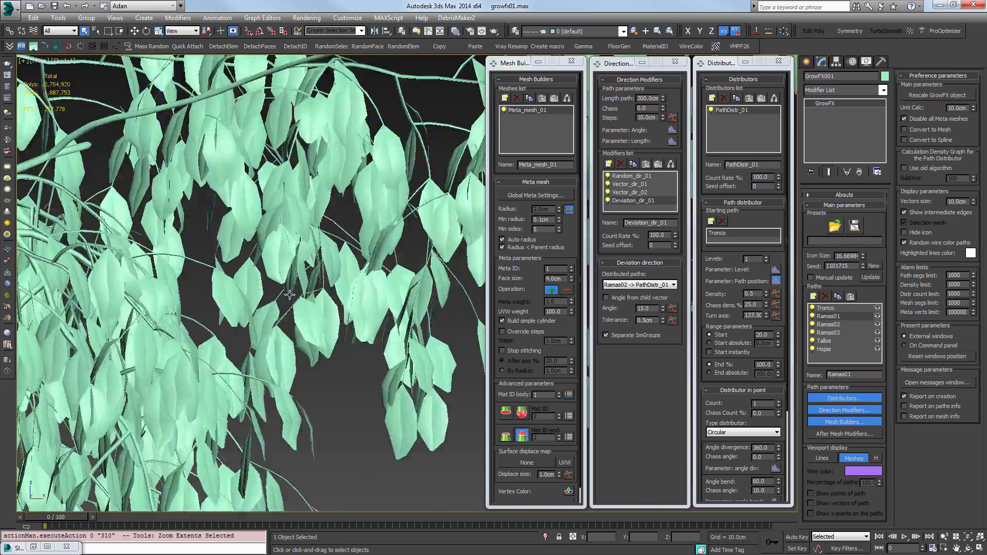
{"action": "scroll", "coordinate": [290, 295], "scroll_direction": "down", "scroll_amount": 15}
{"action": "scroll", "coordinate": [287, 329], "scroll_direction": "up", "scroll_amount": 8}
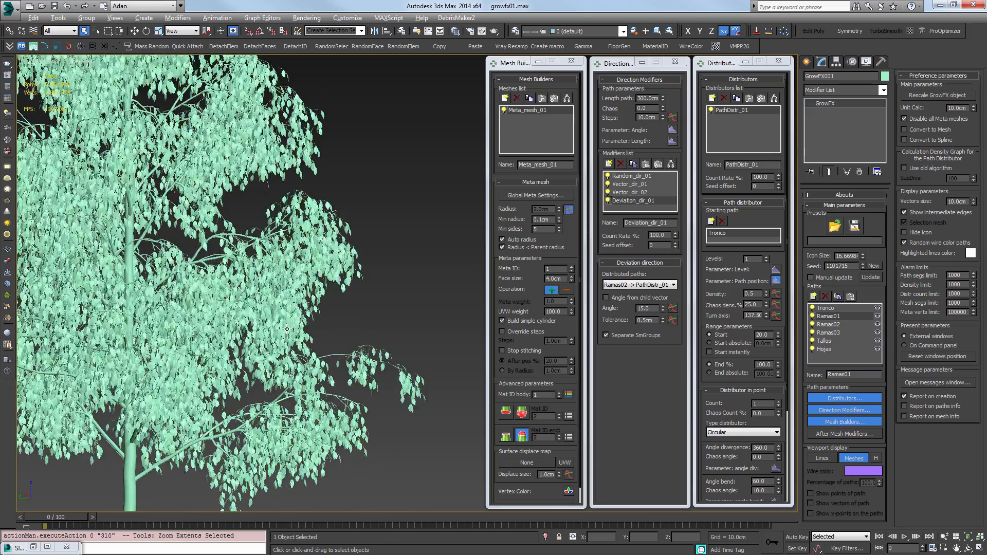
{"action": "scroll", "coordinate": [287, 329], "scroll_direction": "up", "scroll_amount": 4}
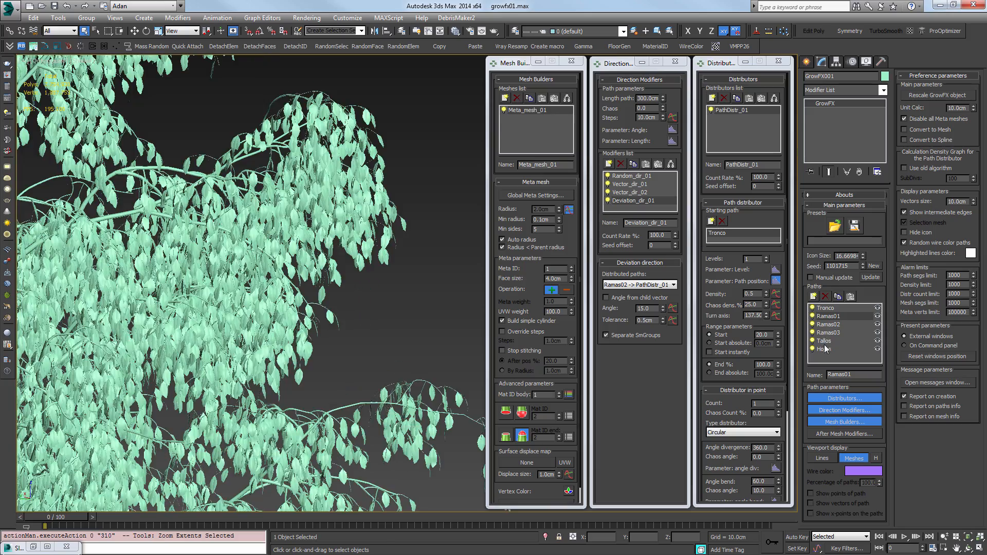
{"action": "left_click", "coordinate": [824, 349]}
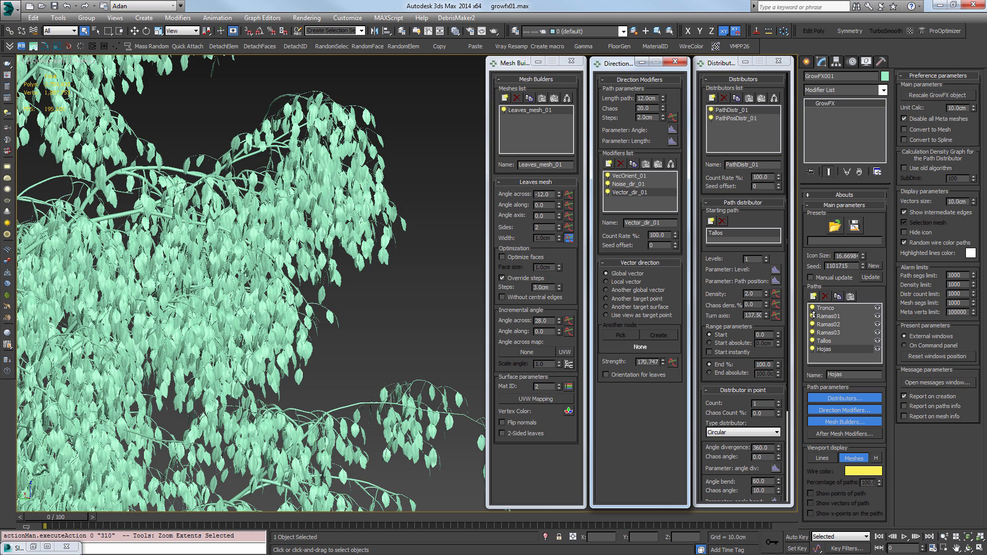
Set the Strength of the Hojas path's Vector_dir_01 modifier to -150
{"action": "left_click_drag", "start_coordinate": [814, 315], "coordinate": [560, 378]}
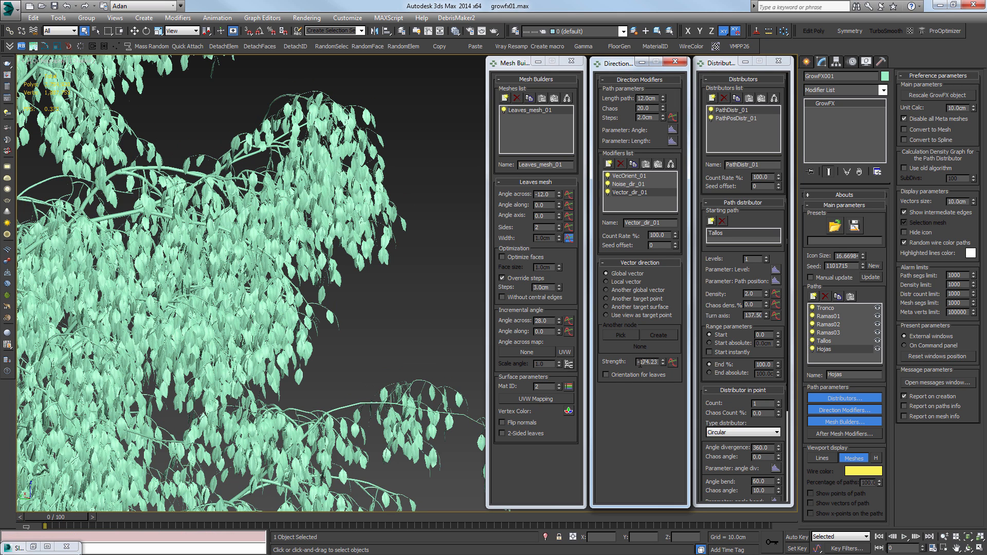
{"action": "double_click", "coordinate": [650, 363]}
{"action": "type", "text": "-150"}
{"action": "key", "text": "Return"}
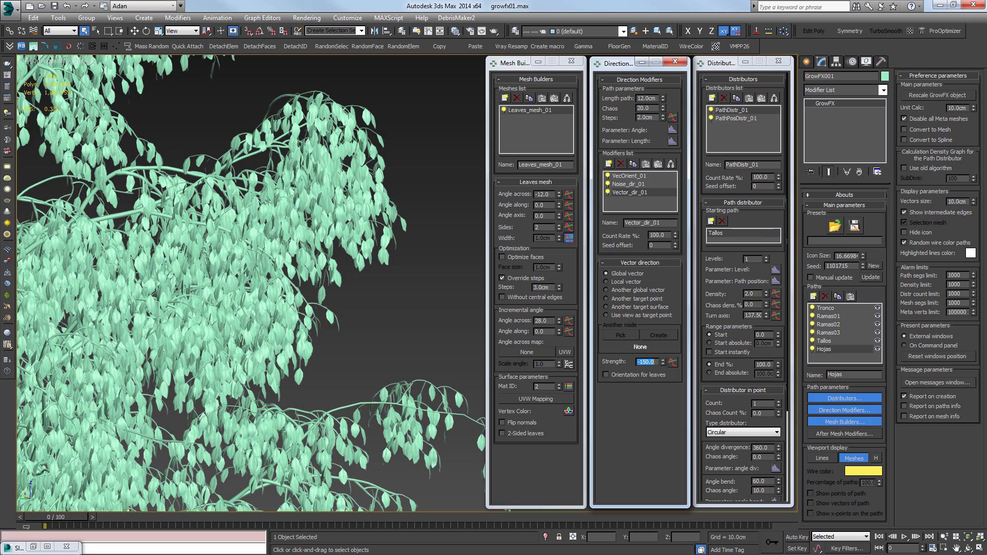
Examine the drooping foliage across the whole tree and around the lower trunk in the front view
{"action": "scroll", "coordinate": [257, 278], "scroll_direction": "down", "scroll_amount": 8}
{"action": "scroll", "coordinate": [257, 278], "scroll_direction": "up", "scroll_amount": 3}
{"action": "middle_click_drag", "start_coordinate": [247, 329], "coordinate": [333, 276]}
{"action": "key", "text": "z"}
{"action": "scroll", "coordinate": [336, 254], "scroll_direction": "up", "scroll_amount": 5}
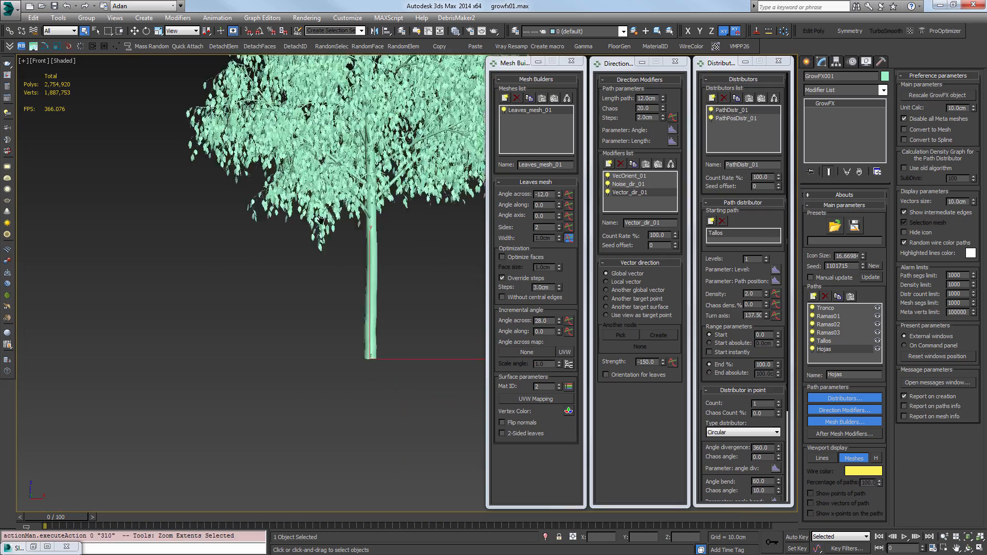
{"action": "scroll", "coordinate": [335, 254], "scroll_direction": "up", "scroll_amount": 6}
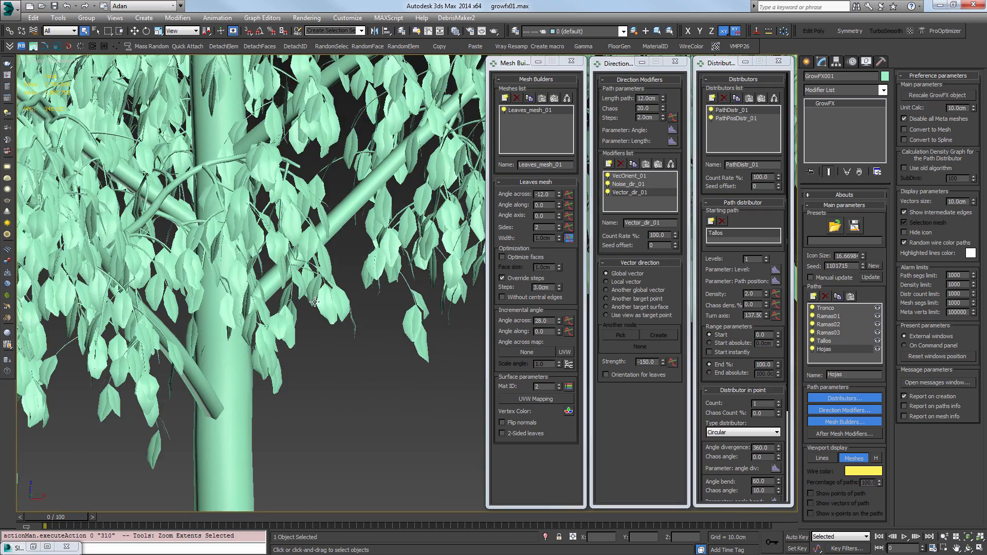
{"action": "scroll", "coordinate": [292, 350], "scroll_direction": "down", "scroll_amount": 4}
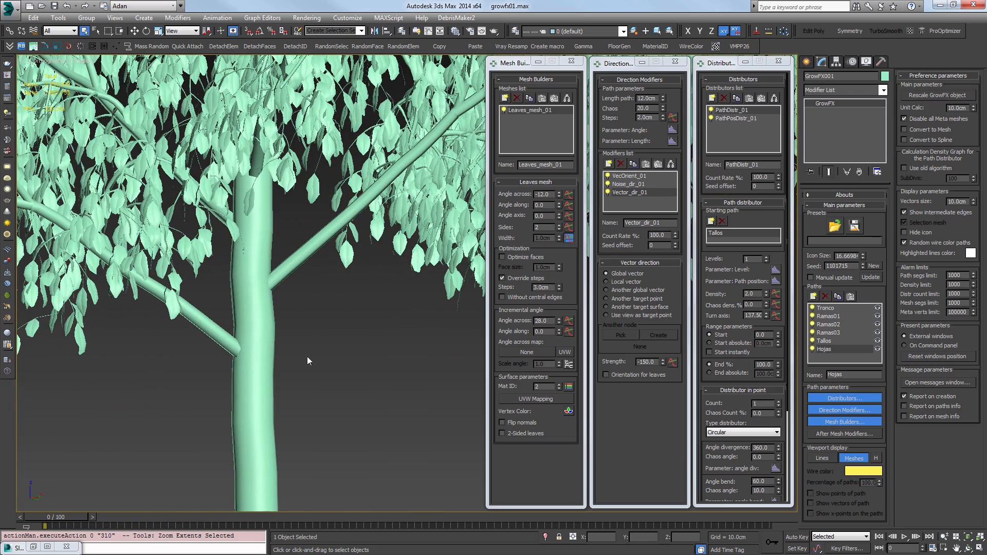
Turn off the Hojas, Tallos and Ramas03 paths to leave only the trunk and main branches showing
{"action": "left_click", "coordinate": [811, 349]}
{"action": "left_click", "coordinate": [813, 341]}
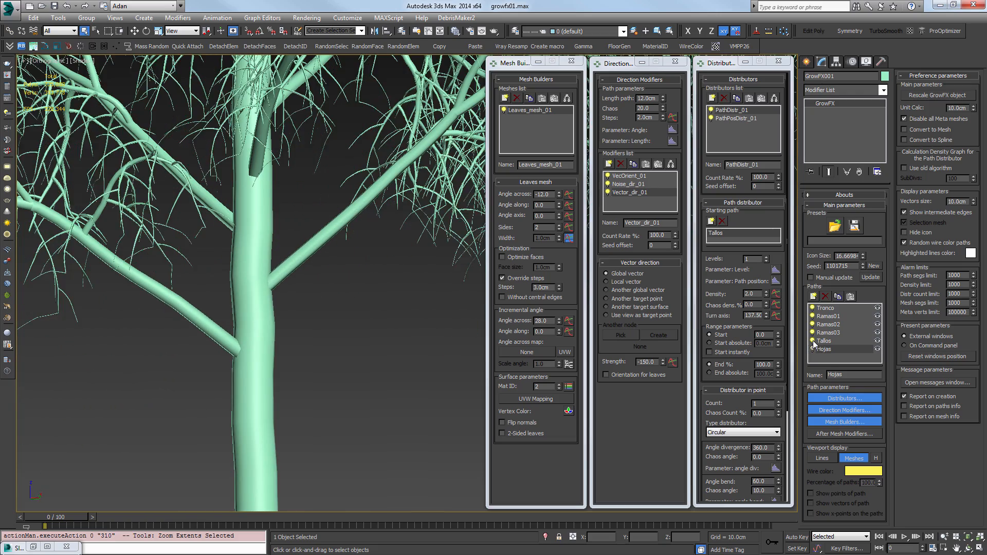
{"action": "left_click", "coordinate": [813, 332]}
{"action": "scroll", "coordinate": [308, 370], "scroll_direction": "down", "scroll_amount": 5}
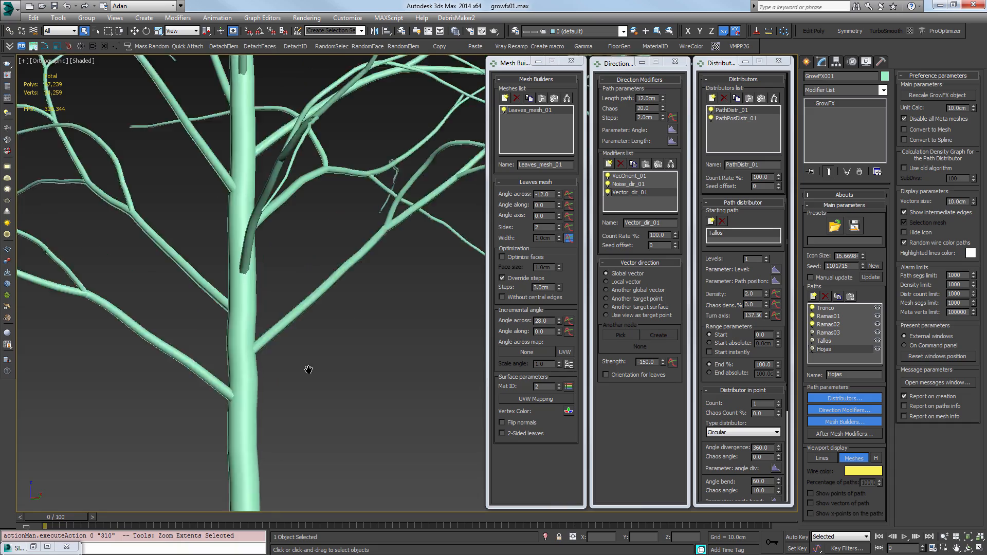
{"action": "left_click", "coordinate": [813, 332]}
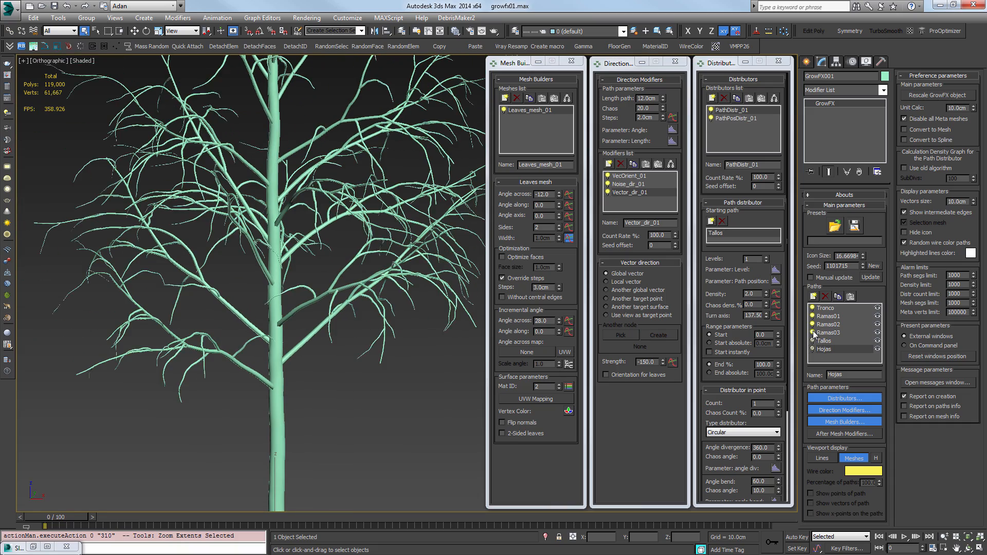
{"action": "left_click", "coordinate": [813, 332]}
{"action": "middle_click_drag", "start_coordinate": [314, 360], "coordinate": [443, 339], "text": "alt"}
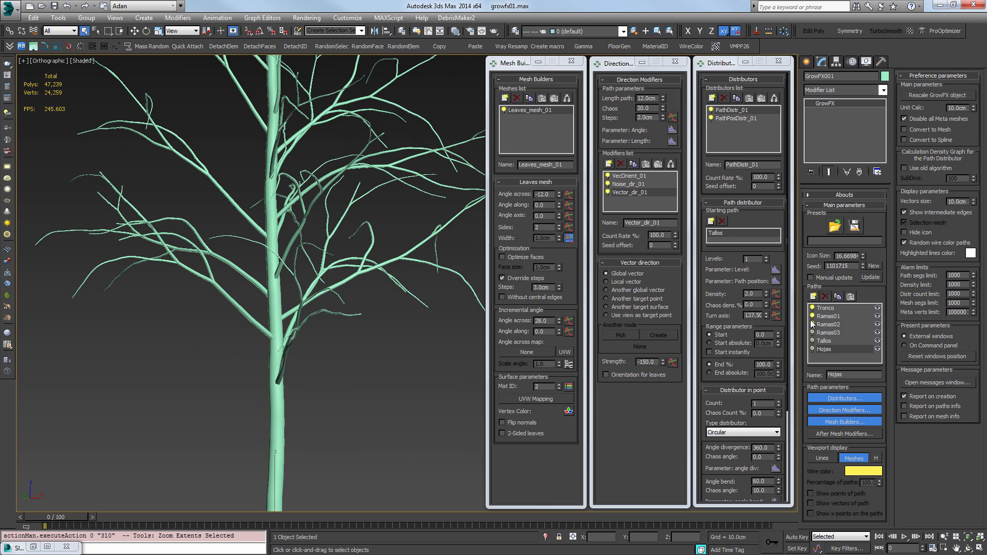
Compare the mesh builder types of the Ramas02, Ramas01 and Ramas03 paths and bring up the Tronco path's settings
{"action": "left_click", "coordinate": [833, 324]}
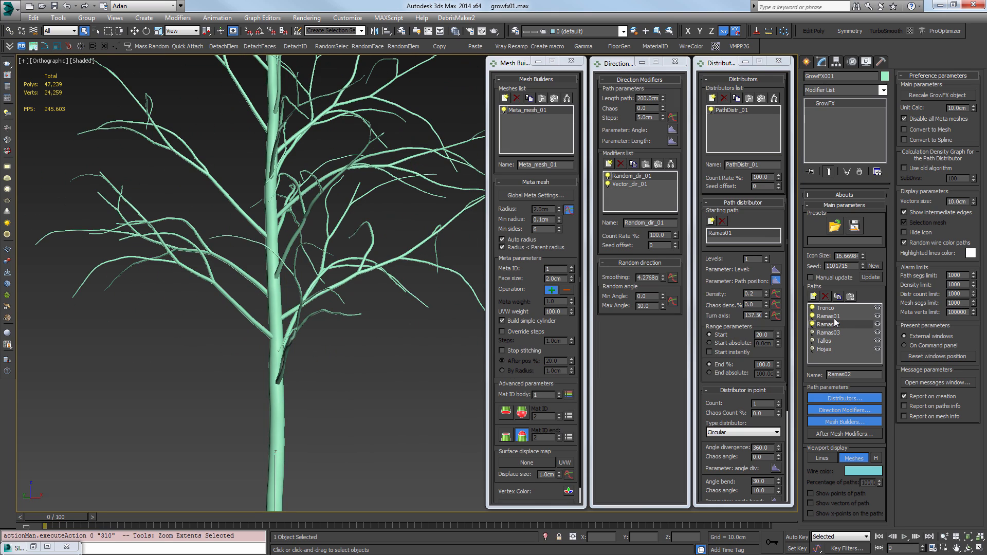
{"action": "left_click", "coordinate": [834, 316]}
{"action": "left_click", "coordinate": [832, 325]}
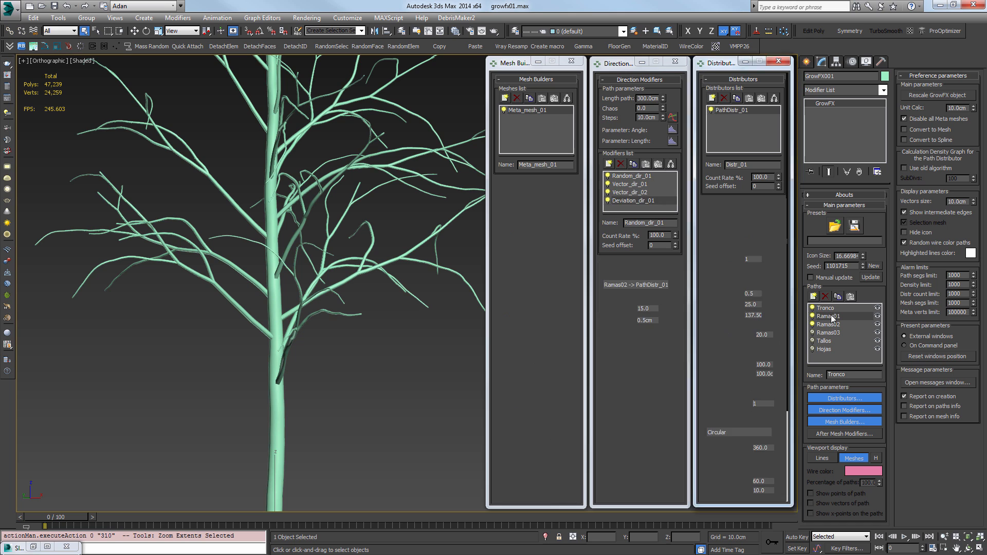
{"action": "left_click", "coordinate": [829, 333]}
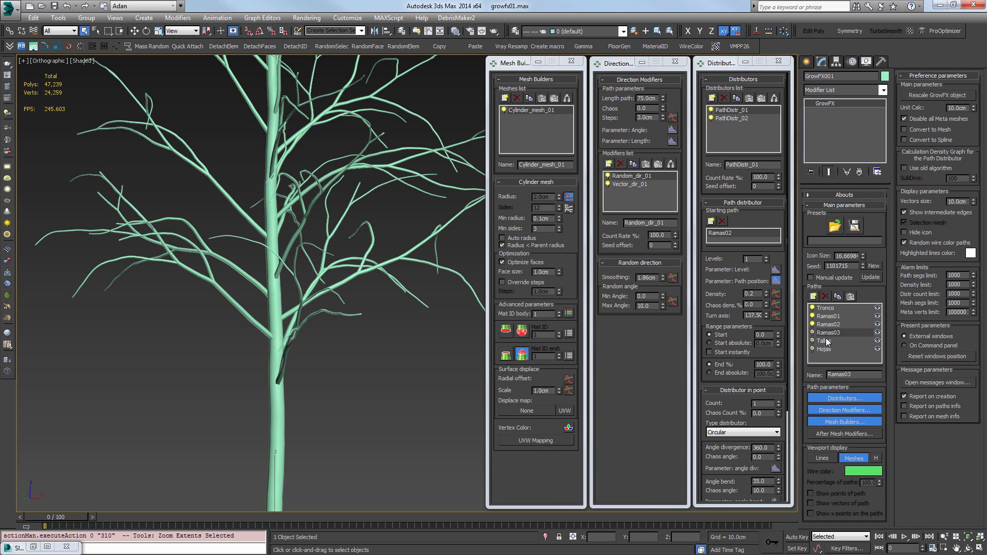
{"action": "left_click", "coordinate": [829, 325]}
{"action": "left_click", "coordinate": [813, 333]}
{"action": "left_click", "coordinate": [828, 324]}
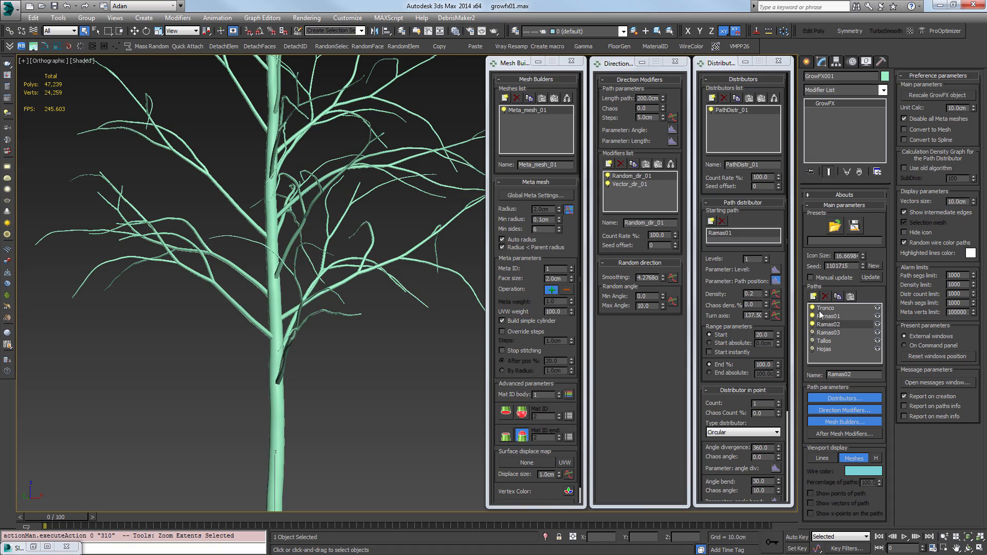
{"action": "left_click", "coordinate": [819, 308]}
Display edged faces and build the blended branch joints by turning off Disable all Meta meshes
{"action": "key", "text": "F4"}
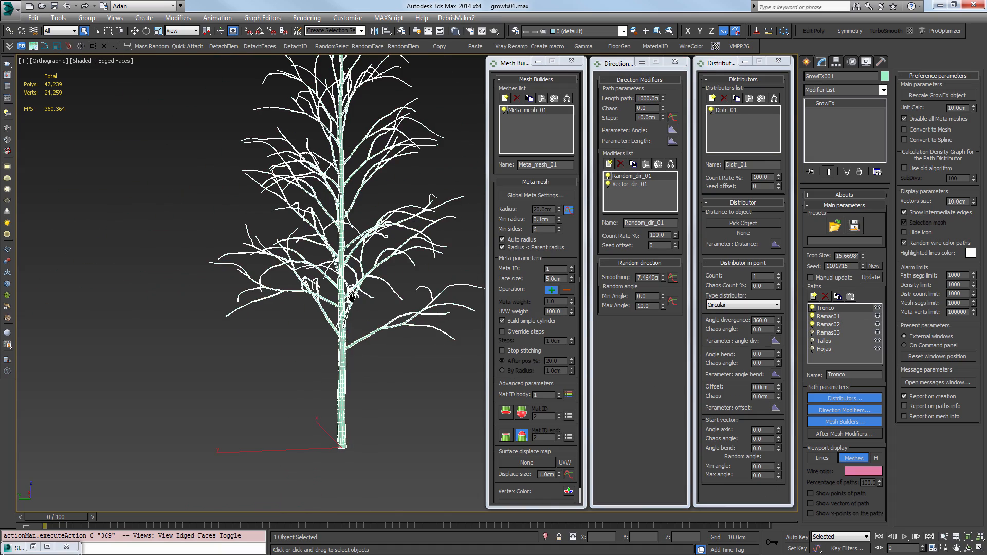
{"action": "scroll", "coordinate": [370, 316], "scroll_direction": "up", "scroll_amount": 6}
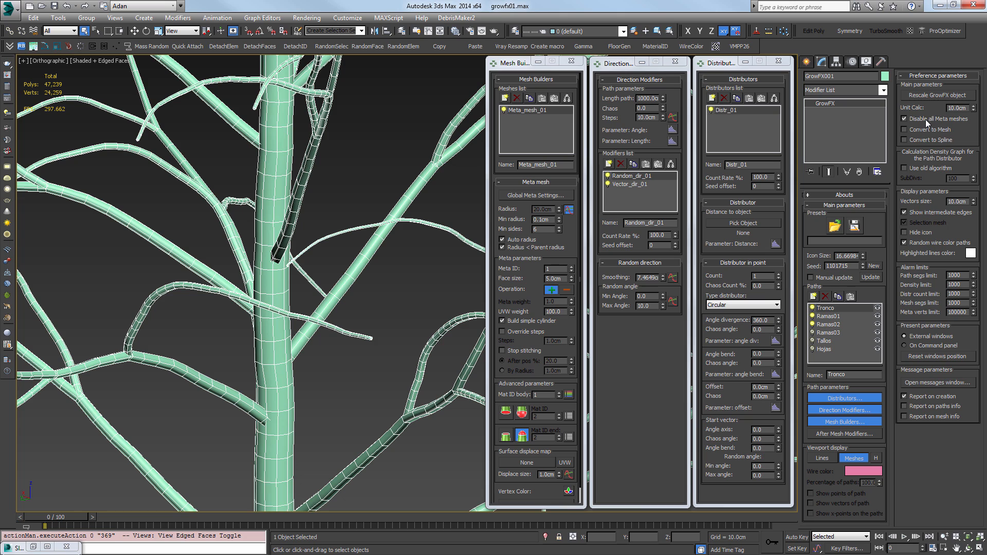
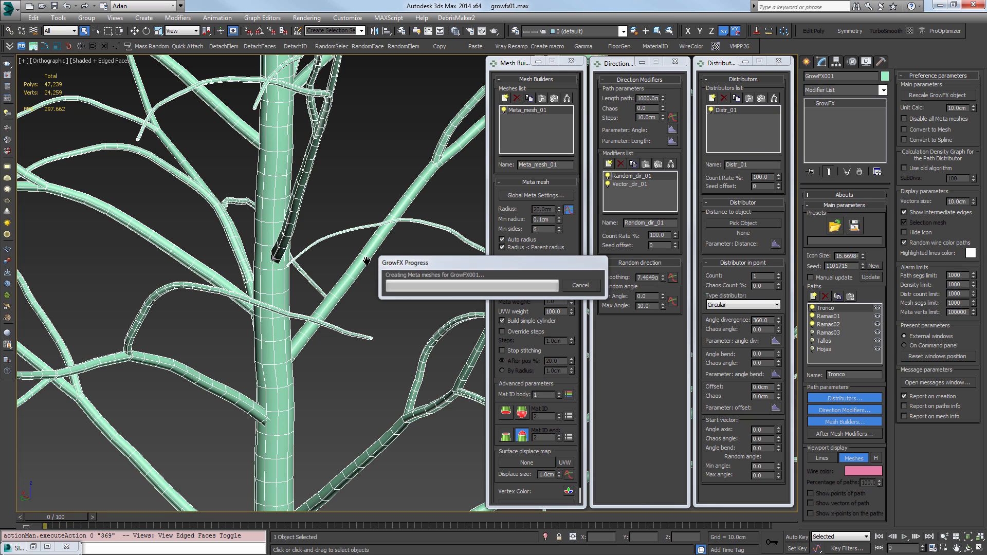
{"action": "middle_click_drag", "start_coordinate": [342, 283], "coordinate": [380, 363], "text": "alt"}
{"action": "scroll", "coordinate": [297, 246], "scroll_direction": "up", "scroll_amount": 4}
{"action": "scroll", "coordinate": [373, 289], "scroll_direction": "up", "scroll_amount": 4}
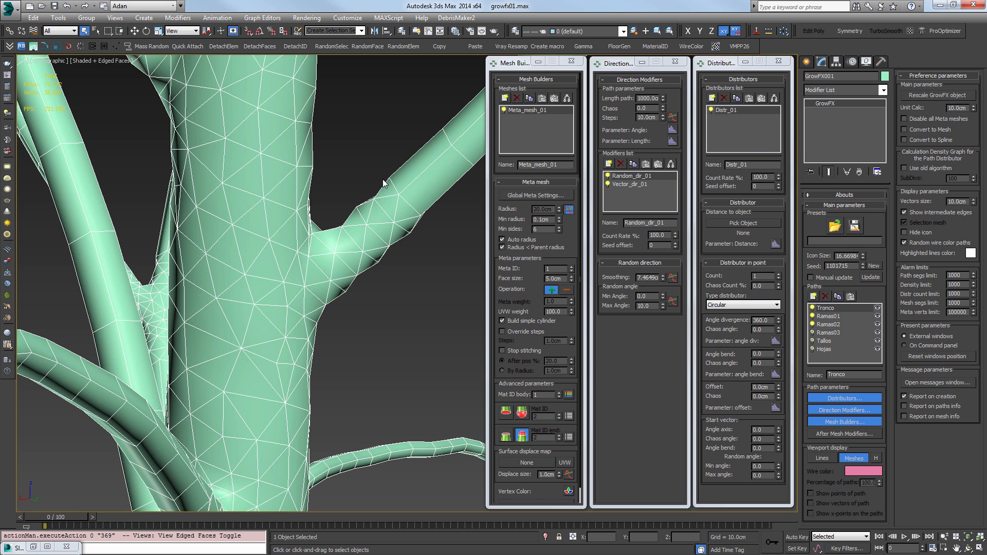
{"action": "scroll", "coordinate": [332, 294], "scroll_direction": "down", "scroll_amount": 3}
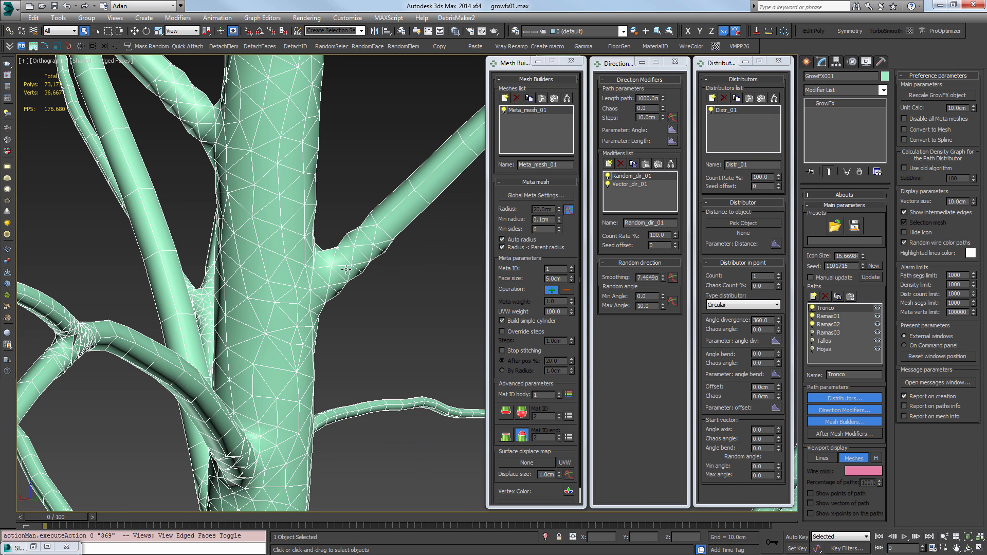
Examine a lower branch's meta mesh junction with the trunk, with and without edged faces
{"action": "key", "text": "F4"}
{"action": "scroll", "coordinate": [329, 309], "scroll_direction": "down", "scroll_amount": 5}
{"action": "scroll", "coordinate": [325, 338], "scroll_direction": "up", "scroll_amount": 1}
{"action": "scroll", "coordinate": [308, 342], "scroll_direction": "down", "scroll_amount": 5}
{"action": "scroll", "coordinate": [288, 290], "scroll_direction": "up", "scroll_amount": 6}
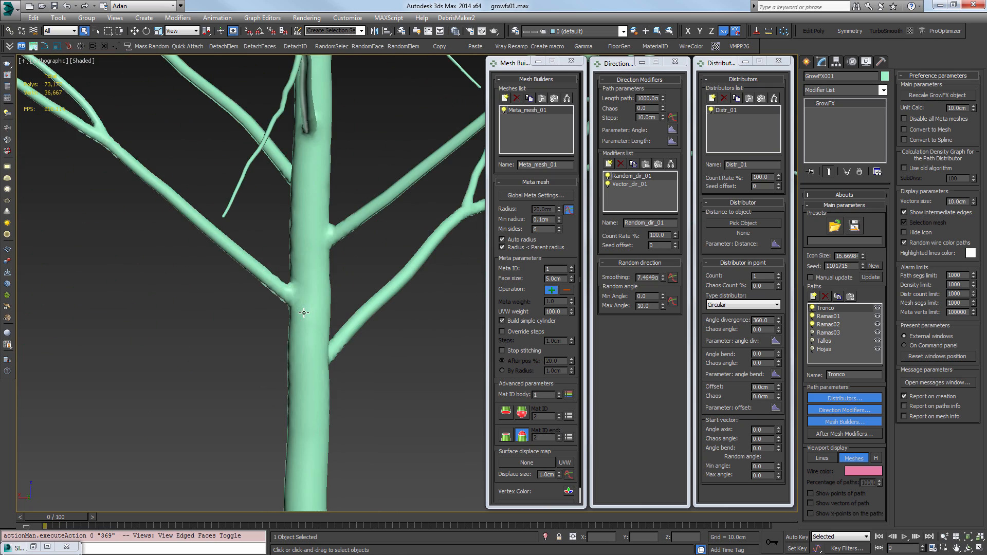
{"action": "key", "text": "F4"}
{"action": "key", "text": "F4"}
{"action": "scroll", "coordinate": [299, 294], "scroll_direction": "down", "scroll_amount": 1}
{"action": "scroll", "coordinate": [299, 295], "scroll_direction": "up", "scroll_amount": 8}
{"action": "key", "text": "F4"}
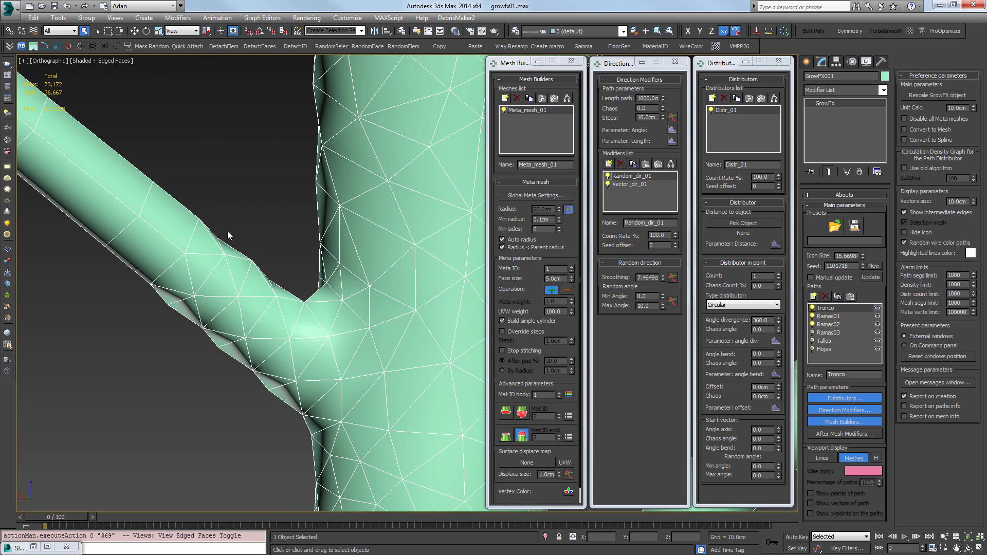
Inspect the trunk from a distance in plain shading and another lower branch's junction up close with edged faces
{"action": "scroll", "coordinate": [394, 366], "scroll_direction": "down", "scroll_amount": 4}
{"action": "key", "text": "F4"}
{"action": "scroll", "coordinate": [393, 366], "scroll_direction": "down", "scroll_amount": 5}
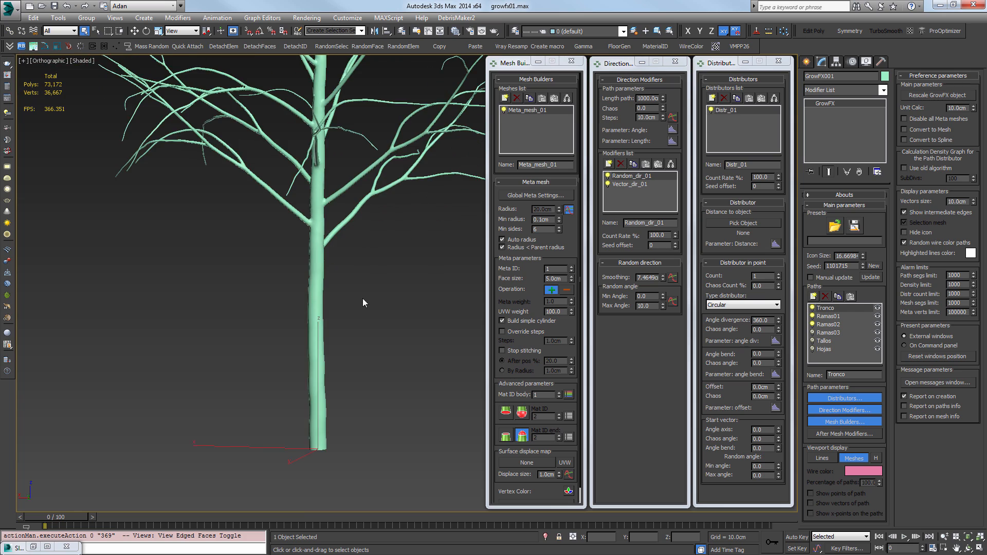
{"action": "scroll", "coordinate": [323, 291], "scroll_direction": "up", "scroll_amount": 8}
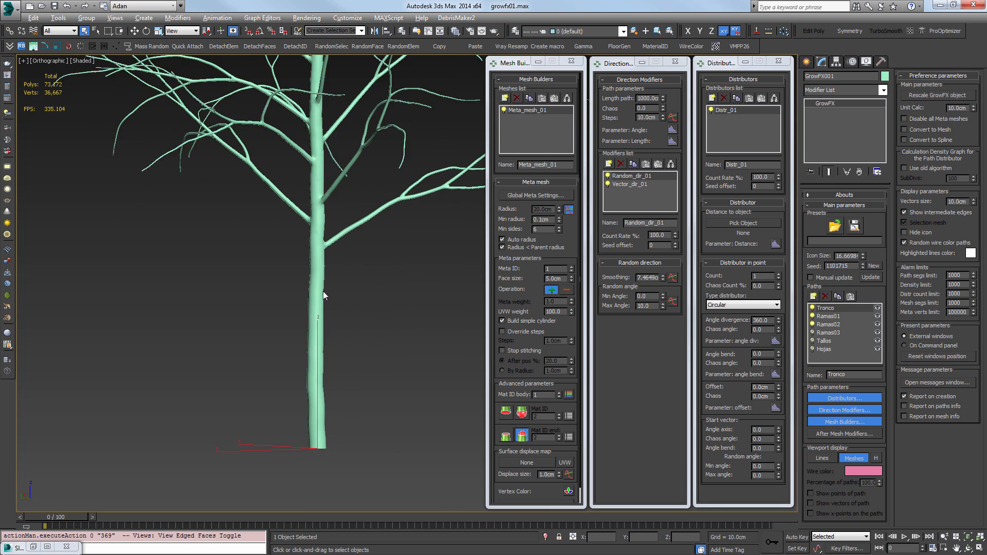
{"action": "scroll", "coordinate": [354, 273], "scroll_direction": "up", "scroll_amount": 5}
{"action": "key", "text": "F4"}
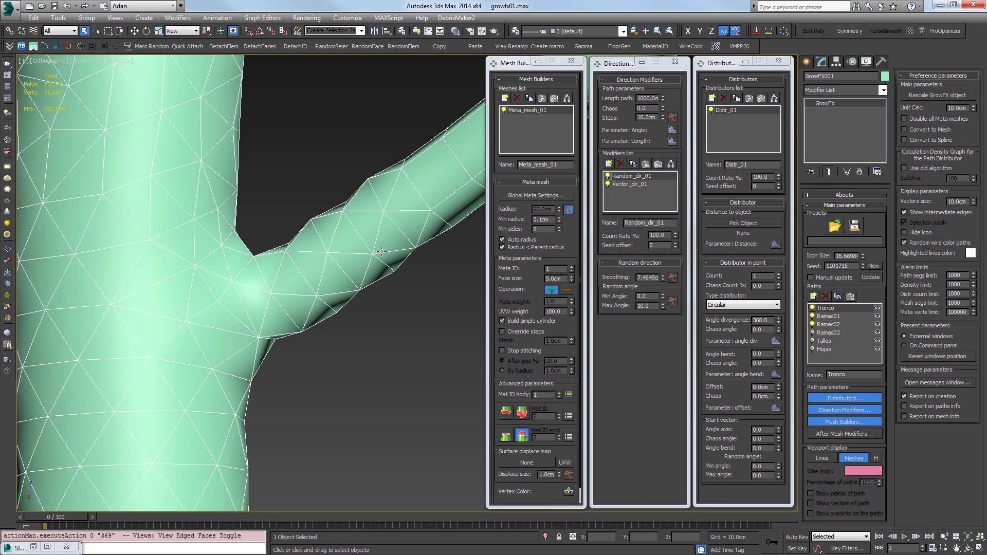
Set the Face size of the Tronco path's meta mesh to 3 cm
{"action": "middle_click_drag", "start_coordinate": [381, 252], "coordinate": [363, 328]}
{"action": "scroll", "coordinate": [363, 327], "scroll_direction": "down", "scroll_amount": 2}
{"action": "left_click_drag", "start_coordinate": [563, 278], "coordinate": [498, 256]}
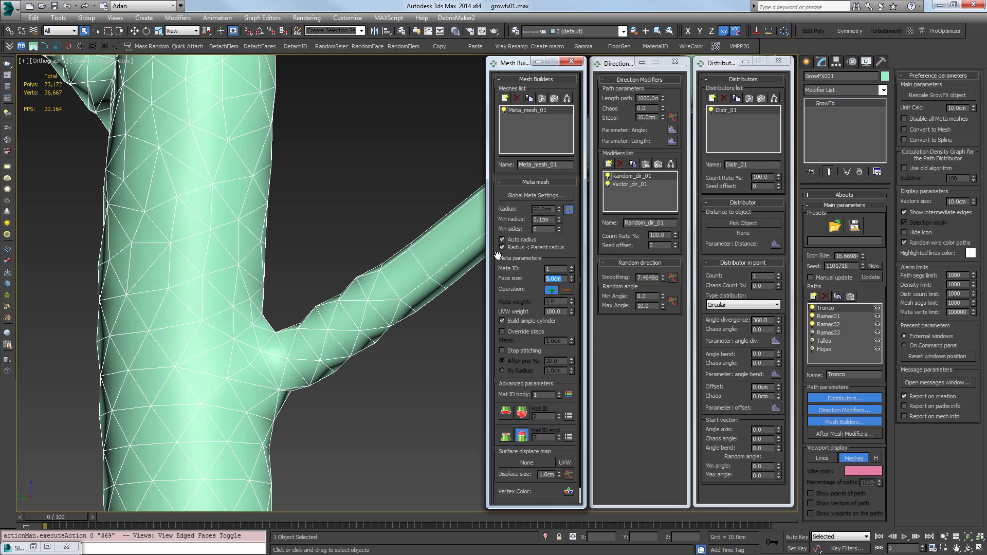
{"action": "type", "text": "3"}
{"action": "key", "text": "Return"}
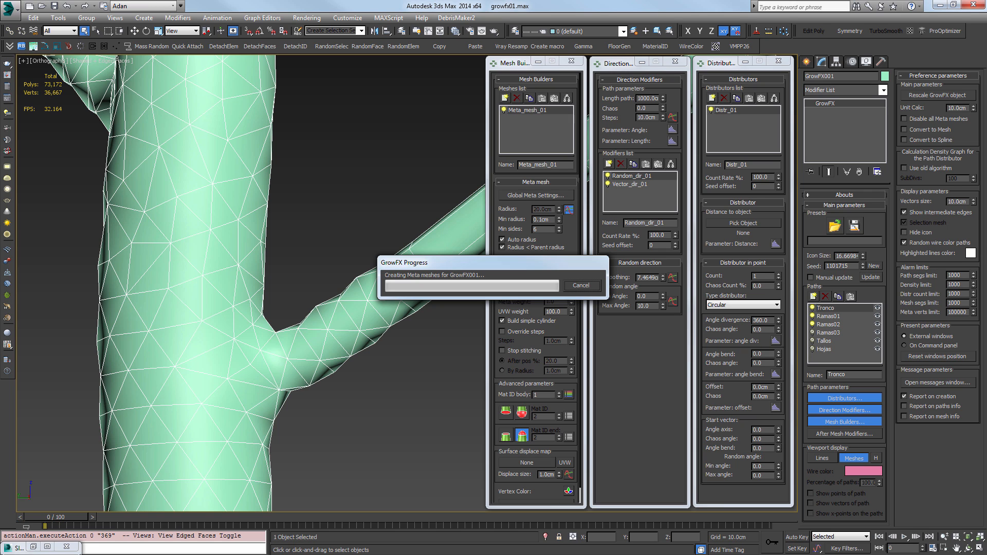
{"action": "key", "text": "w"}
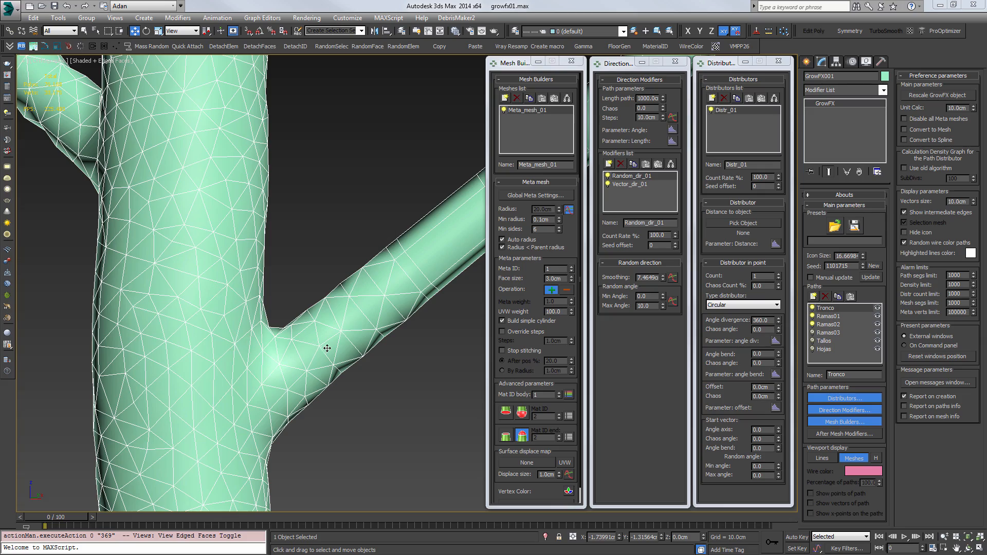
Examine the refined edged mesh on the whole tree and along the lower trunk and branches
{"action": "scroll", "coordinate": [313, 331], "scroll_direction": "down", "scroll_amount": 10}
{"action": "scroll", "coordinate": [306, 317], "scroll_direction": "down", "scroll_amount": 8}
{"action": "middle_click_drag", "start_coordinate": [361, 359], "coordinate": [333, 350], "text": "alt"}
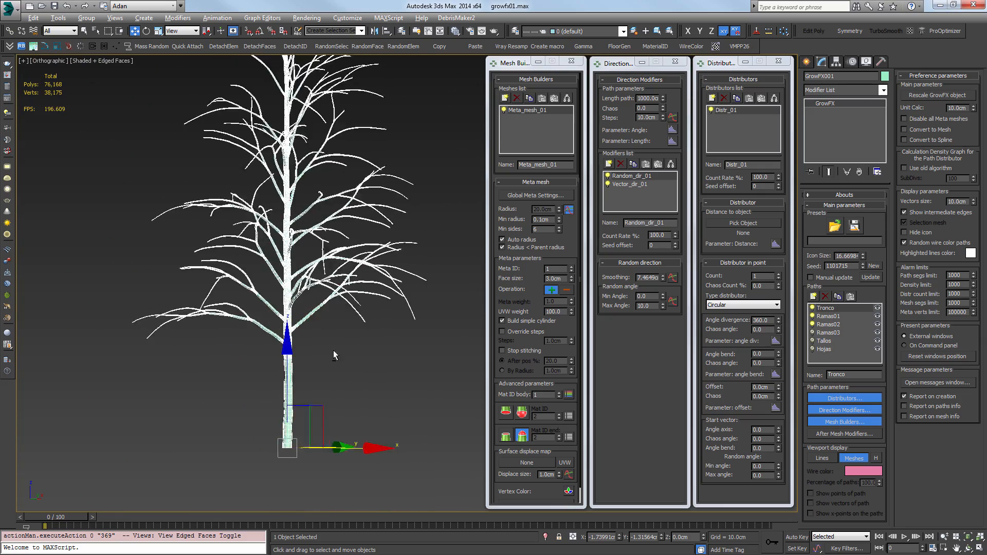
{"action": "scroll", "coordinate": [303, 329], "scroll_direction": "up", "scroll_amount": 10}
{"action": "scroll", "coordinate": [247, 303], "scroll_direction": "down", "scroll_amount": 3}
{"action": "scroll", "coordinate": [277, 314], "scroll_direction": "up", "scroll_amount": 4}
{"action": "scroll", "coordinate": [301, 326], "scroll_direction": "down", "scroll_amount": 8}
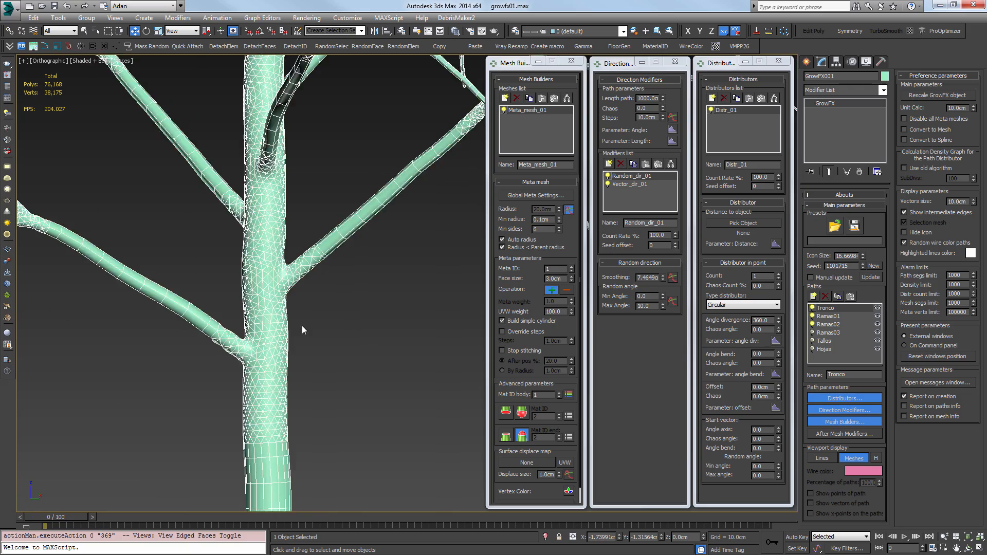
Hide the edged faces and inspect the smooth blending of the branches into the trunk from several angles
{"action": "middle_click_drag", "start_coordinate": [359, 328], "coordinate": [347, 330]}
{"action": "key", "text": "F4"}
{"action": "scroll", "coordinate": [341, 339], "scroll_direction": "up", "scroll_amount": 12}
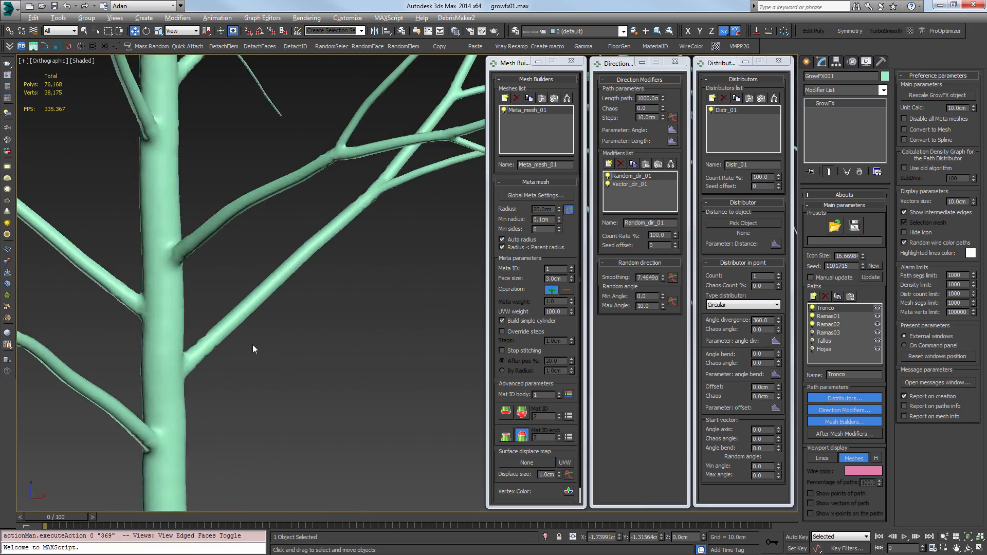
{"action": "middle_click_drag", "start_coordinate": [217, 340], "coordinate": [284, 316], "text": "alt"}
{"action": "scroll", "coordinate": [283, 318], "scroll_direction": "up", "scroll_amount": 4}
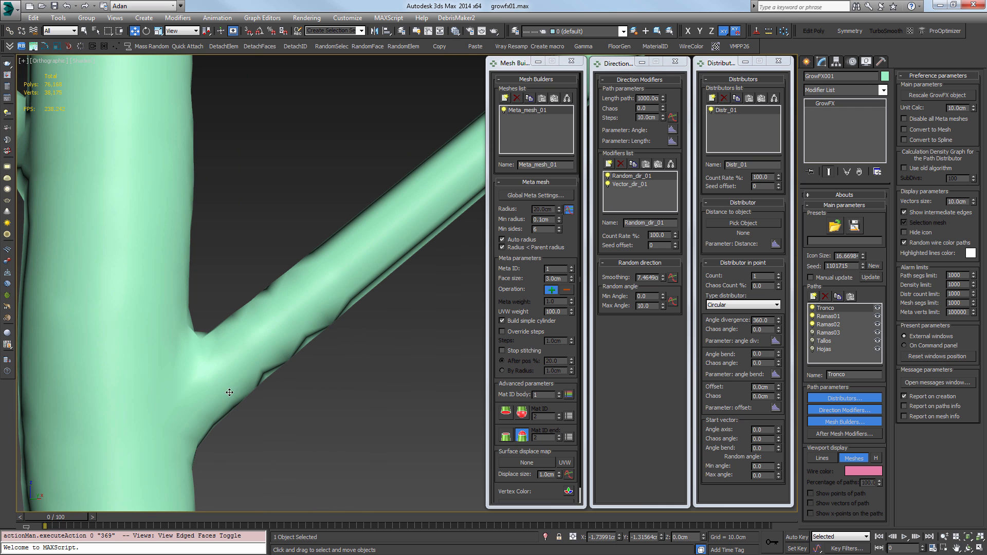
{"action": "scroll", "coordinate": [232, 352], "scroll_direction": "down", "scroll_amount": 15}
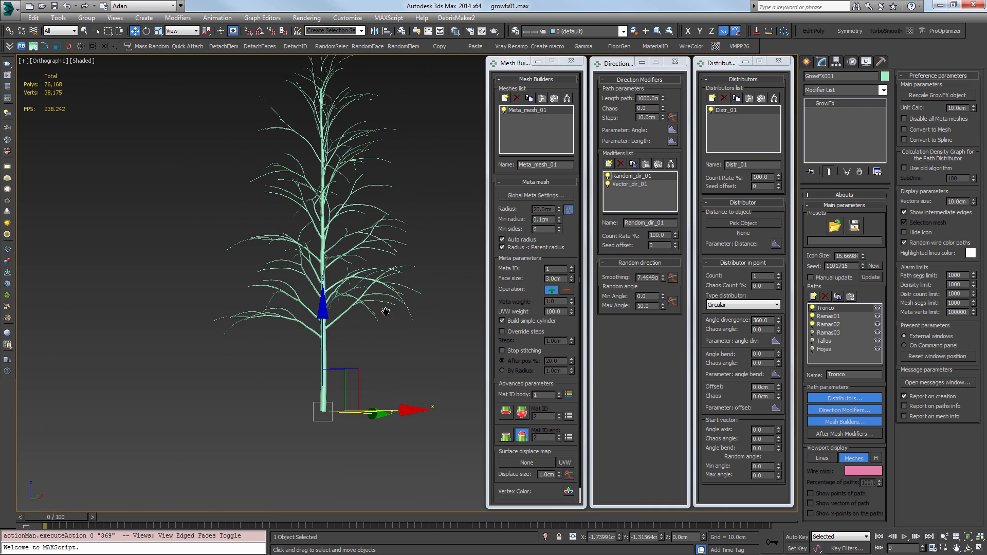
{"action": "middle_click_drag", "start_coordinate": [269, 338], "coordinate": [334, 342], "text": "alt"}
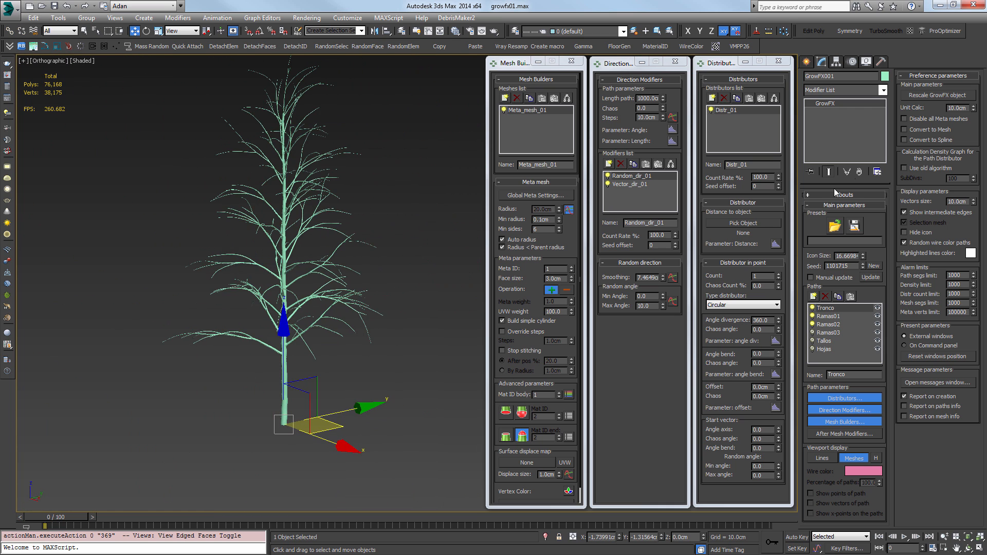
Turn Disable all Meta meshes back on and frame the simplified tree in the front view
{"action": "left_click", "coordinate": [930, 120]}
{"action": "scroll", "coordinate": [320, 325], "scroll_direction": "up", "scroll_amount": 6}
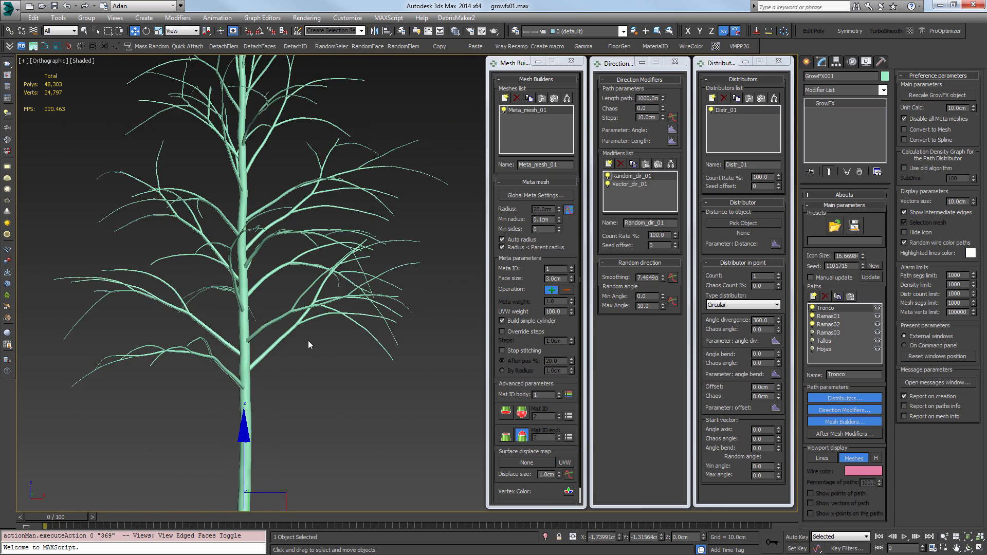
{"action": "middle_click_drag", "start_coordinate": [308, 340], "coordinate": [359, 338], "text": "alt"}
{"action": "scroll", "coordinate": [346, 337], "scroll_direction": "down", "scroll_amount": 7}
{"action": "key", "text": "f"}
{"action": "key", "text": "z"}
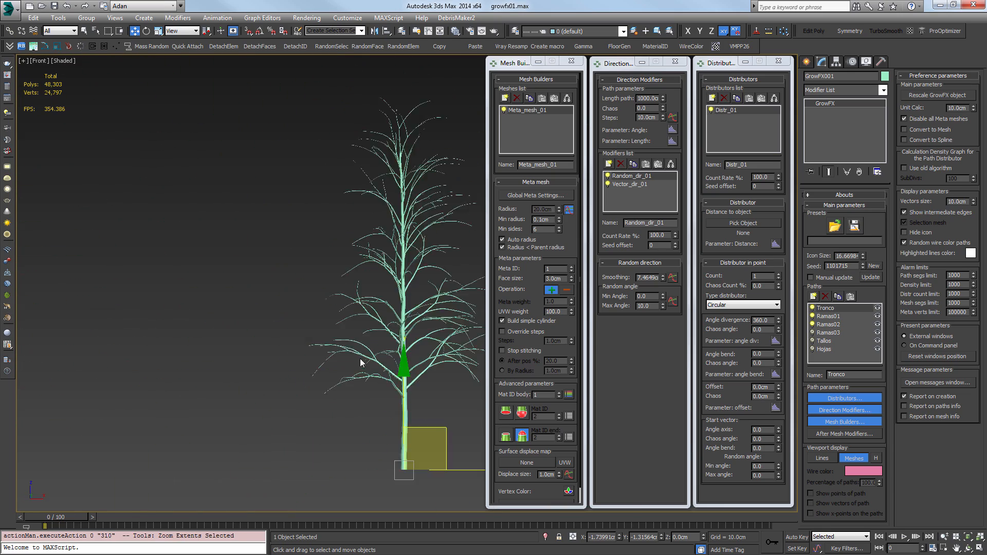
{"action": "scroll", "coordinate": [354, 366], "scroll_direction": "up", "scroll_amount": 8}
{"action": "scroll", "coordinate": [349, 350], "scroll_direction": "down", "scroll_amount": 4}
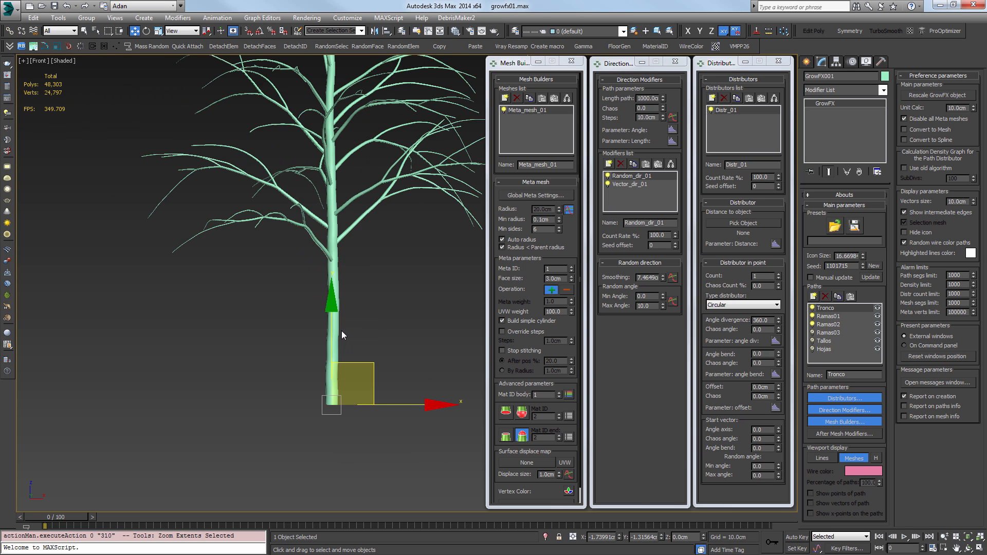
Examine the open lower end of the trunk up close and locate the meta mesh start cap options
{"action": "scroll", "coordinate": [341, 331], "scroll_direction": "up", "scroll_amount": 5}
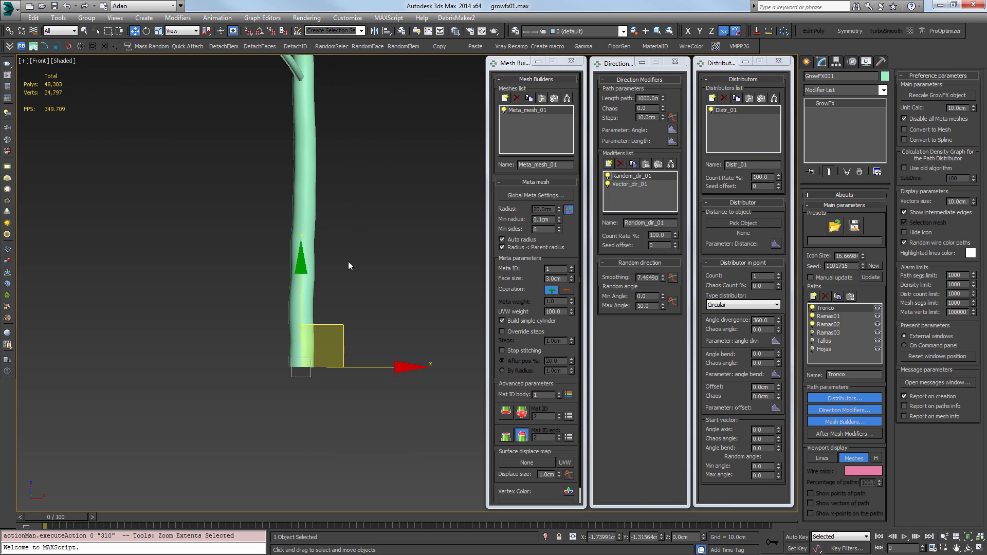
{"action": "scroll", "coordinate": [347, 265], "scroll_direction": "down", "scroll_amount": 5}
{"action": "scroll", "coordinate": [326, 385], "scroll_direction": "up", "scroll_amount": 6}
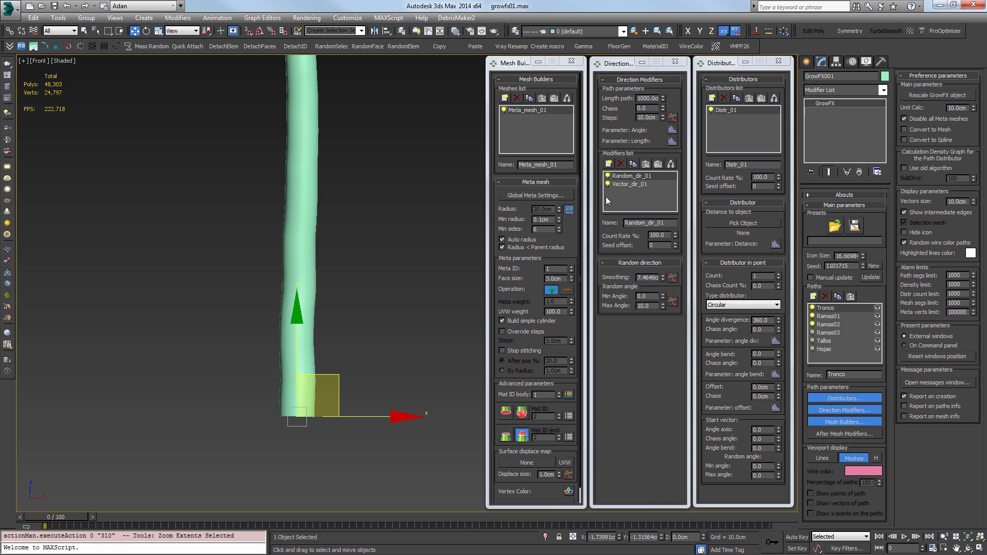
{"action": "scroll", "coordinate": [535, 156], "scroll_direction": "down", "scroll_amount": 1}
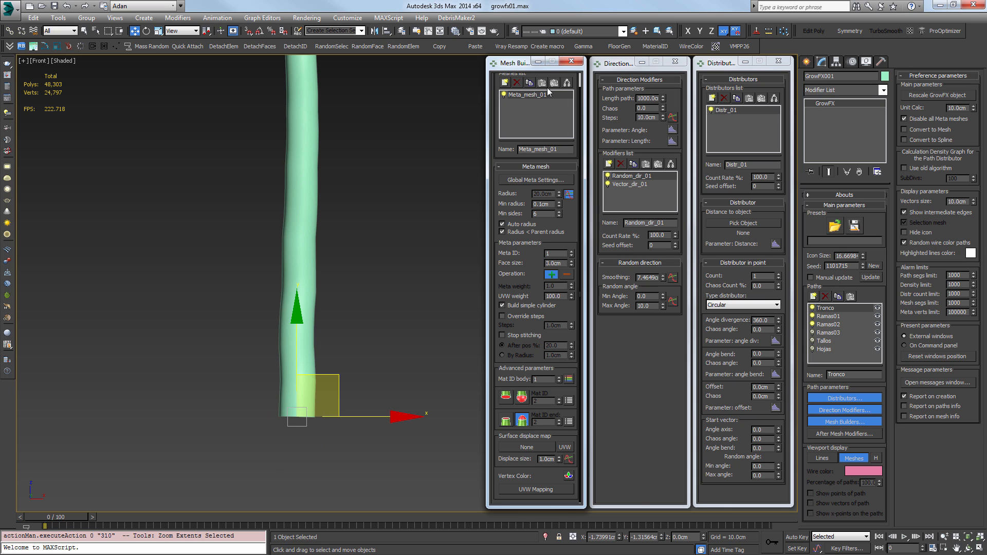
{"action": "left_click_drag", "start_coordinate": [577, 127], "coordinate": [579, 93]}
{"action": "middle_click_drag", "start_coordinate": [282, 439], "coordinate": [302, 392]}
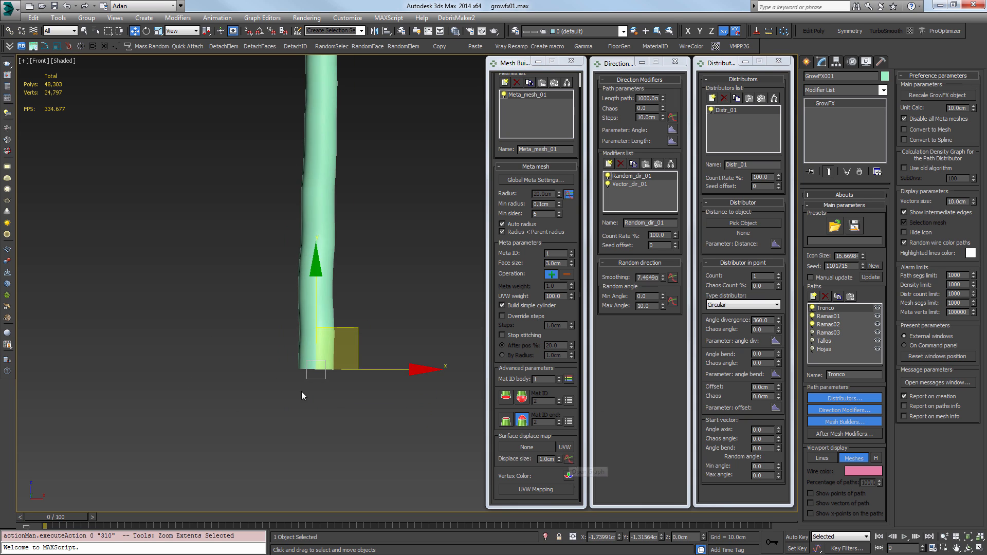
{"action": "scroll", "coordinate": [301, 390], "scroll_direction": "up", "scroll_amount": 3}
{"action": "middle_click_drag", "start_coordinate": [313, 348], "coordinate": [299, 365]}
{"action": "scroll", "coordinate": [360, 335], "scroll_direction": "down", "scroll_amount": 3}
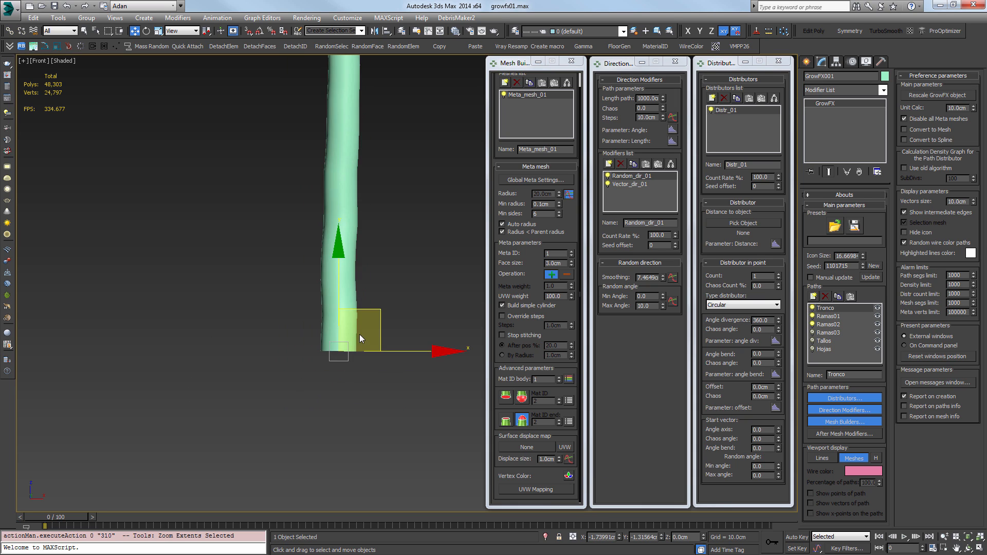
{"action": "scroll", "coordinate": [362, 338], "scroll_direction": "up", "scroll_amount": 5}
{"action": "scroll", "coordinate": [362, 338], "scroll_direction": "down", "scroll_amount": 5}
{"action": "middle_click_drag", "start_coordinate": [371, 311], "coordinate": [347, 339]}
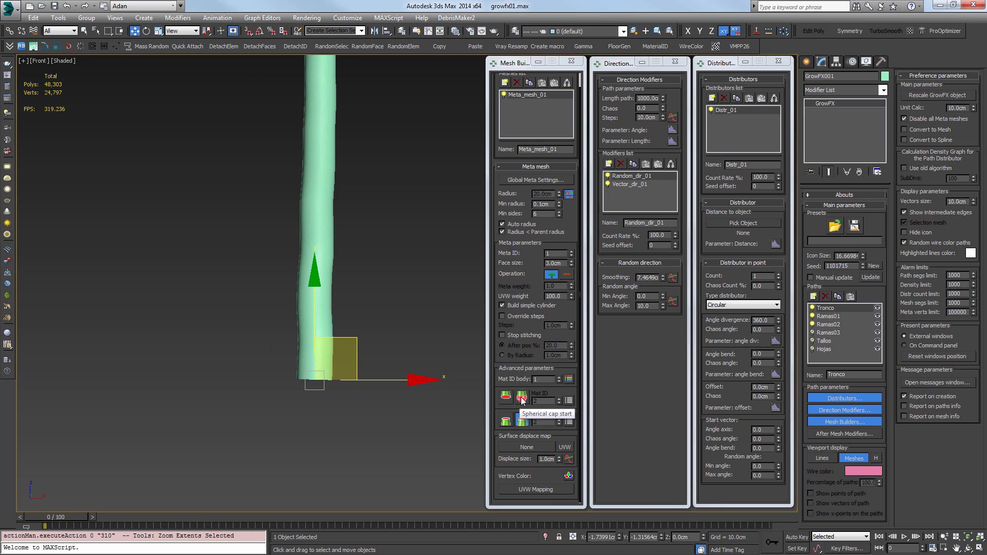
{"action": "scroll", "coordinate": [320, 307], "scroll_direction": "down", "scroll_amount": 7}
{"action": "middle_click_drag", "start_coordinate": [364, 224], "coordinate": [363, 253]}
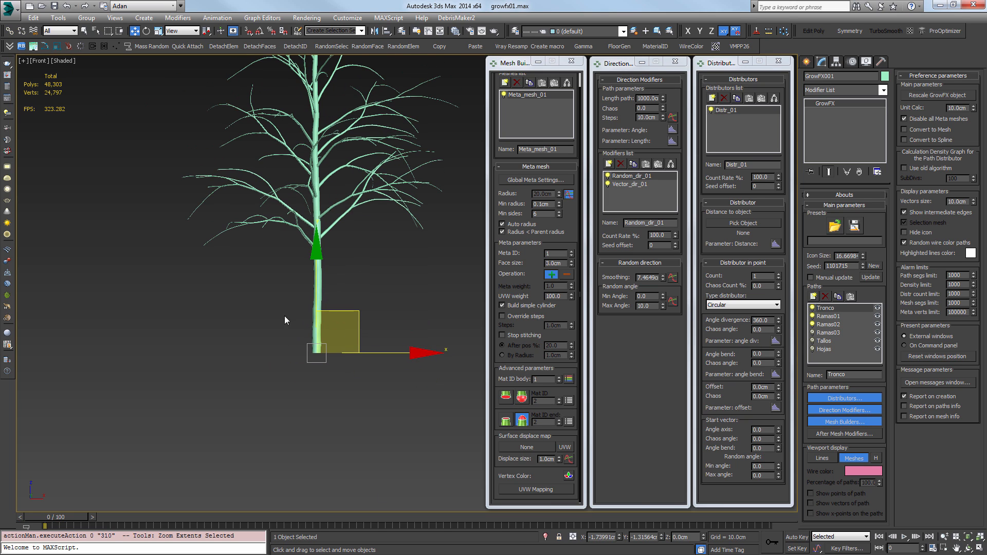
Turn off the Ramas02 and Ramas01 paths so only the trunk is generated
{"action": "left_click", "coordinate": [812, 324]}
{"action": "left_click", "coordinate": [812, 317]}
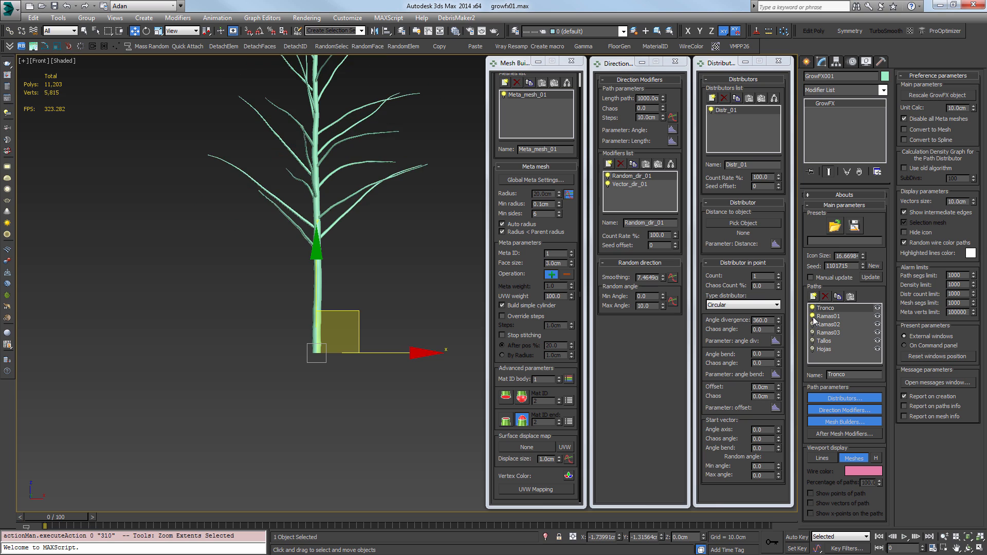
{"action": "scroll", "coordinate": [360, 355], "scroll_direction": "up", "scroll_amount": 5}
{"action": "middle_click_drag", "start_coordinate": [318, 362], "coordinate": [462, 322]}
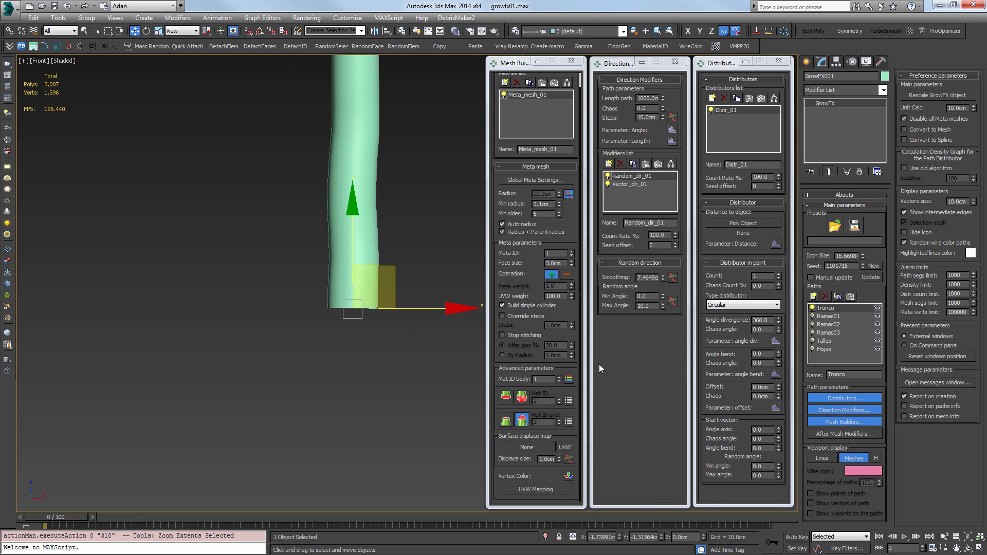
Close the lower end of the trunk's meta mesh with a spherical start cap
{"action": "left_click", "coordinate": [520, 401]}
{"action": "left_click", "coordinate": [508, 400]}
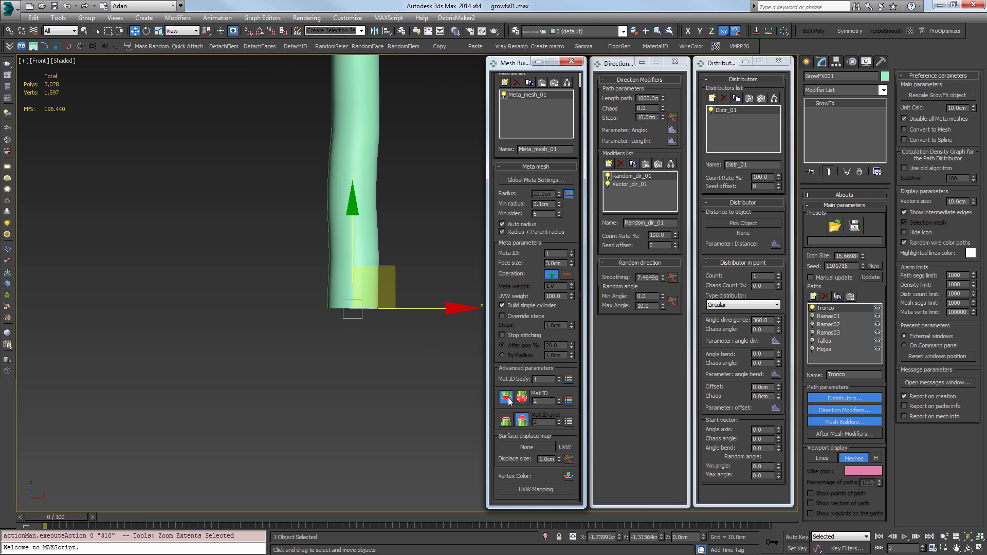
{"action": "middle_click_drag", "start_coordinate": [370, 355], "coordinate": [350, 414], "text": "alt"}
{"action": "scroll", "coordinate": [393, 303], "scroll_direction": "up", "scroll_amount": 3}
{"action": "left_click", "coordinate": [522, 399]}
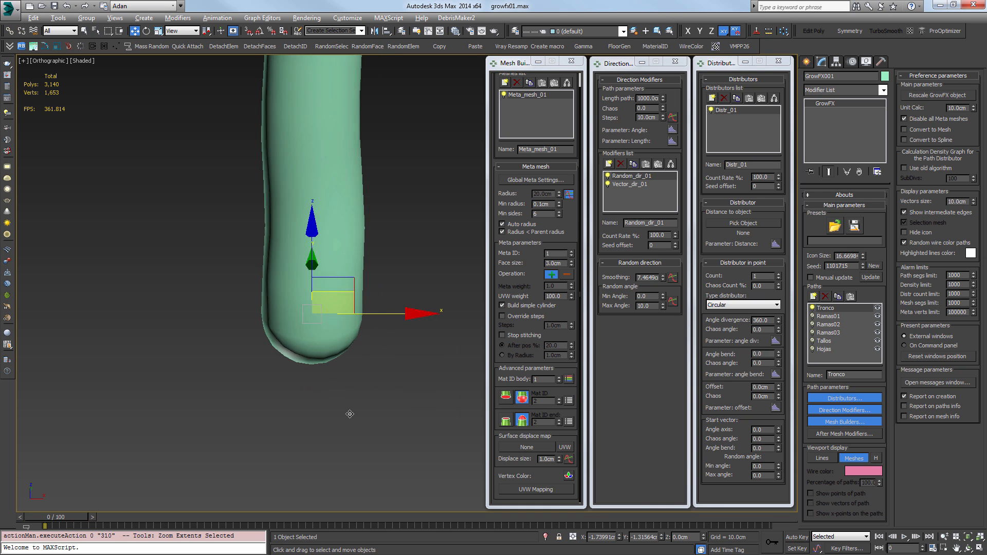
Inspect the rounded base of the trunk in the front view
{"action": "key", "text": "f"}
{"action": "key", "text": "z"}
{"action": "scroll", "coordinate": [391, 406], "scroll_direction": "down", "scroll_amount": 2}
{"action": "scroll", "coordinate": [433, 310], "scroll_direction": "up", "scroll_amount": 3}
{"action": "middle_click_drag", "start_coordinate": [415, 416], "coordinate": [335, 294]}
{"action": "scroll", "coordinate": [335, 294], "scroll_direction": "up", "scroll_amount": 3}
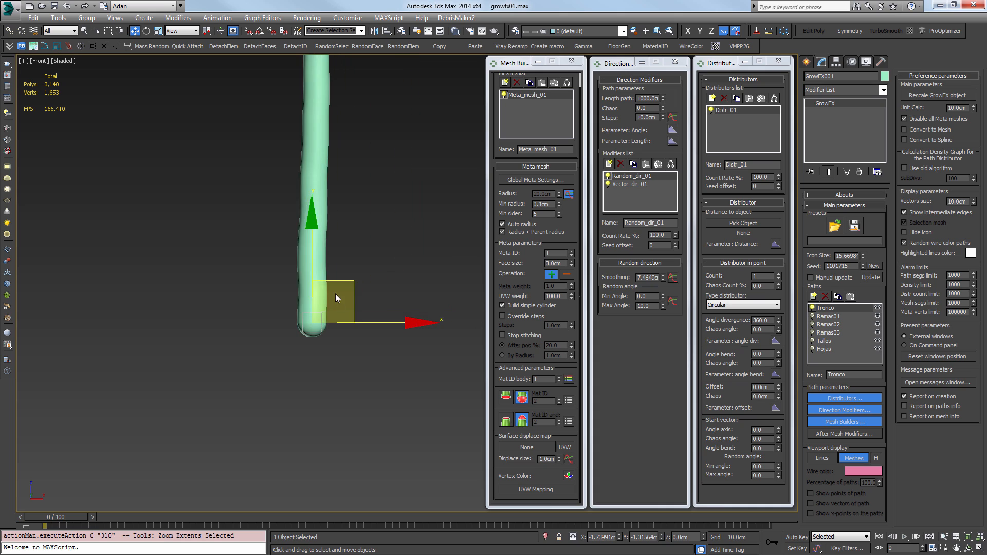
{"action": "scroll", "coordinate": [325, 284], "scroll_direction": "up", "scroll_amount": 3}
{"action": "scroll", "coordinate": [319, 239], "scroll_direction": "down", "scroll_amount": 3}
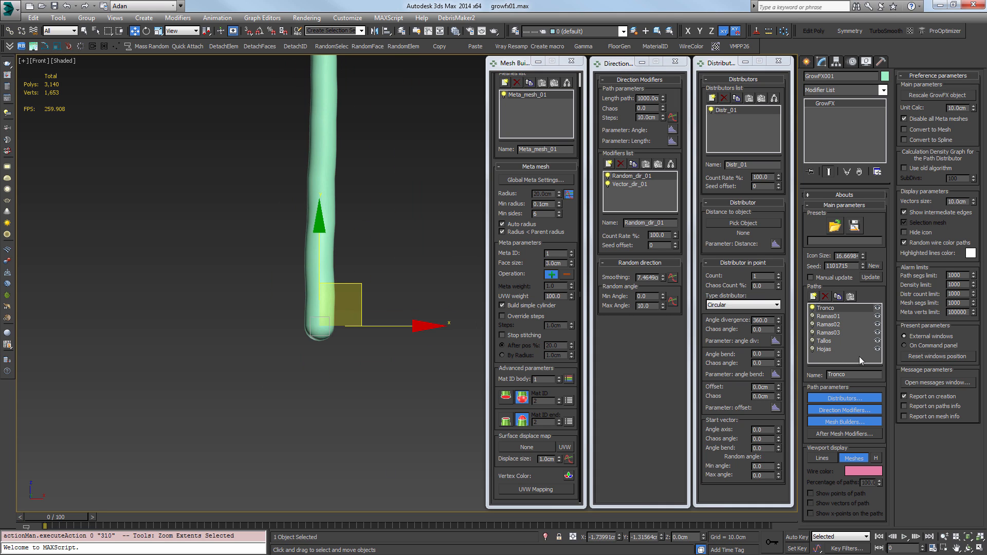
Add a new path and name it Raiz
{"action": "left_click", "coordinate": [814, 296]}
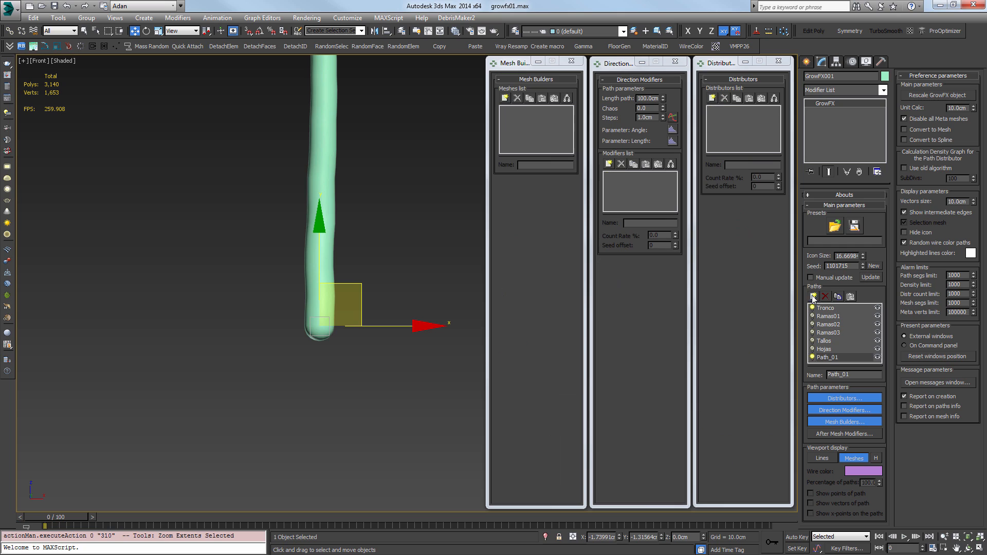
{"action": "double_click", "coordinate": [857, 378]}
{"action": "type", "text": "Raiz"}
Add a Path distributor to the Raiz path with Tronco as its starting path
{"action": "left_click", "coordinate": [712, 99]}
{"action": "left_click", "coordinate": [444, 260]}
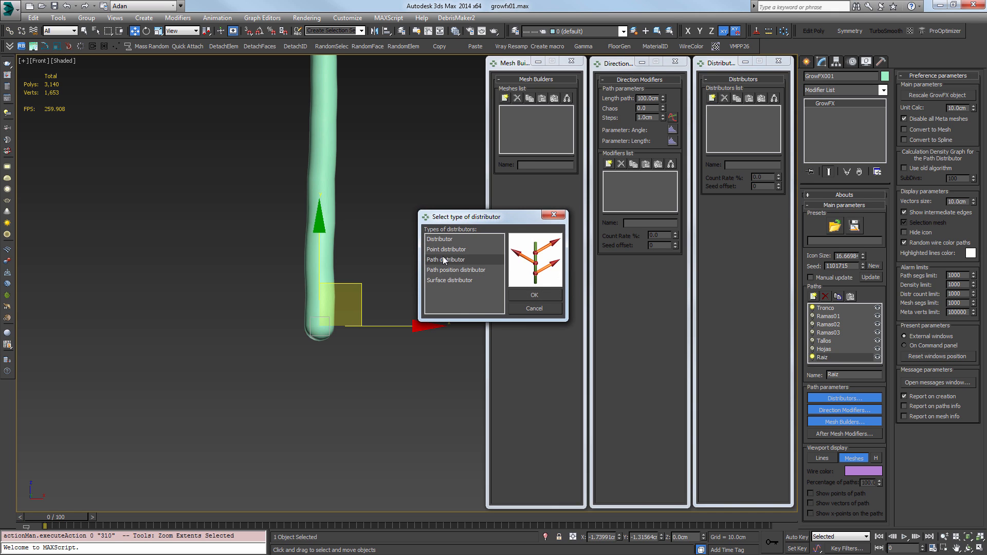
{"action": "left_click", "coordinate": [541, 297]}
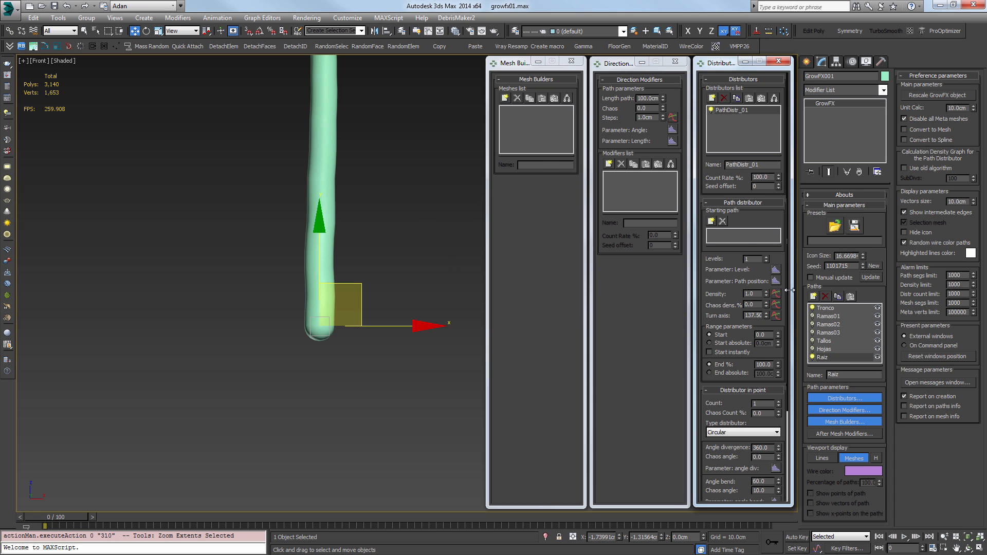
{"action": "left_click", "coordinate": [716, 233]}
{"action": "left_click", "coordinate": [751, 234]}
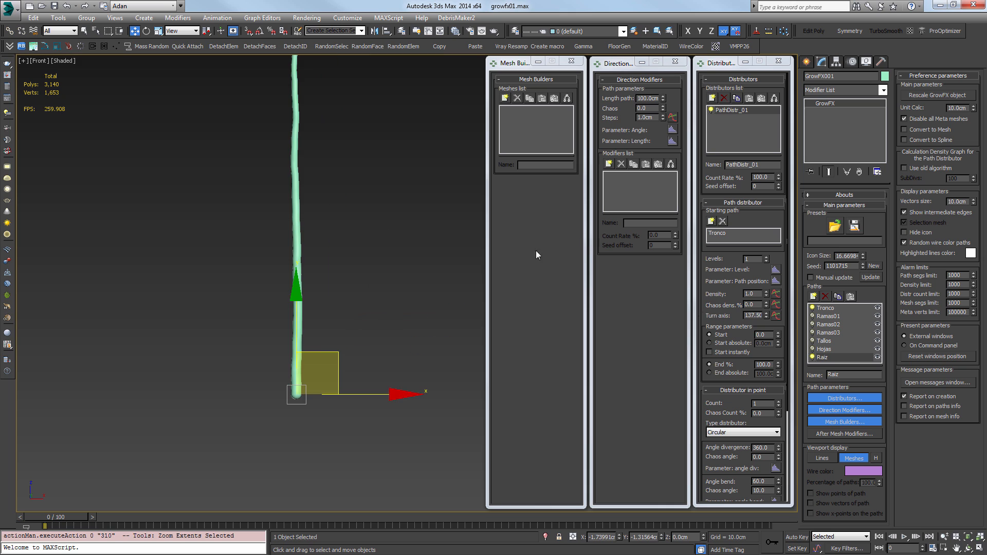
Display the paths as lines and frame the whole trunk
{"action": "left_click", "coordinate": [829, 457]}
{"action": "mouse_move", "coordinate": [340, 292]}
{"action": "middle_mouse_down"}
{"action": "mouse_move", "coordinate": [341, 429]}
{"action": "mouse_move", "coordinate": [352, 304]}
{"action": "middle_mouse_up"}
{"action": "scroll", "coordinate": [341, 429], "scroll_direction": "down", "scroll_amount": 4}
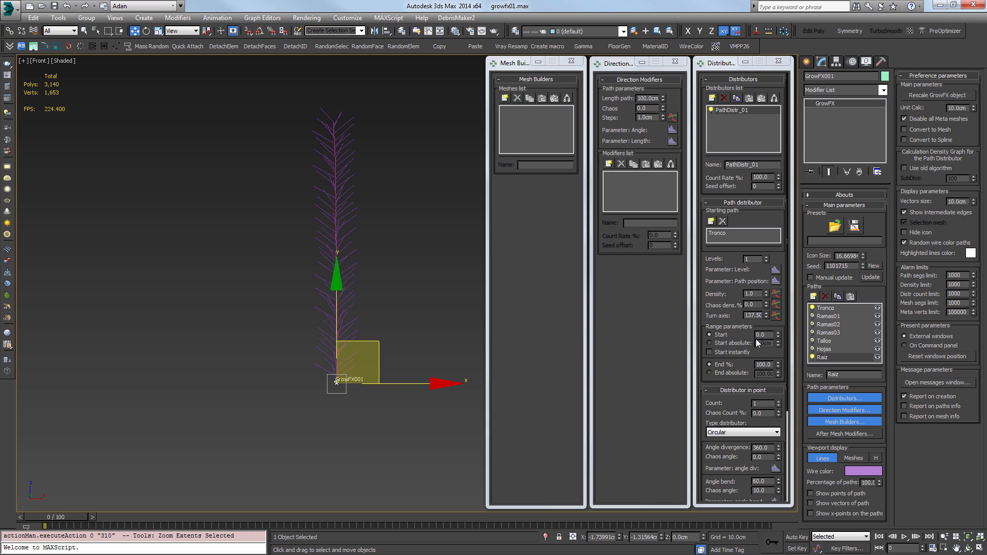
Set the Raiz path distributor's End to 2% so roots grow only at the base
{"action": "scroll", "coordinate": [773, 352], "scroll_direction": "down", "scroll_amount": 3}
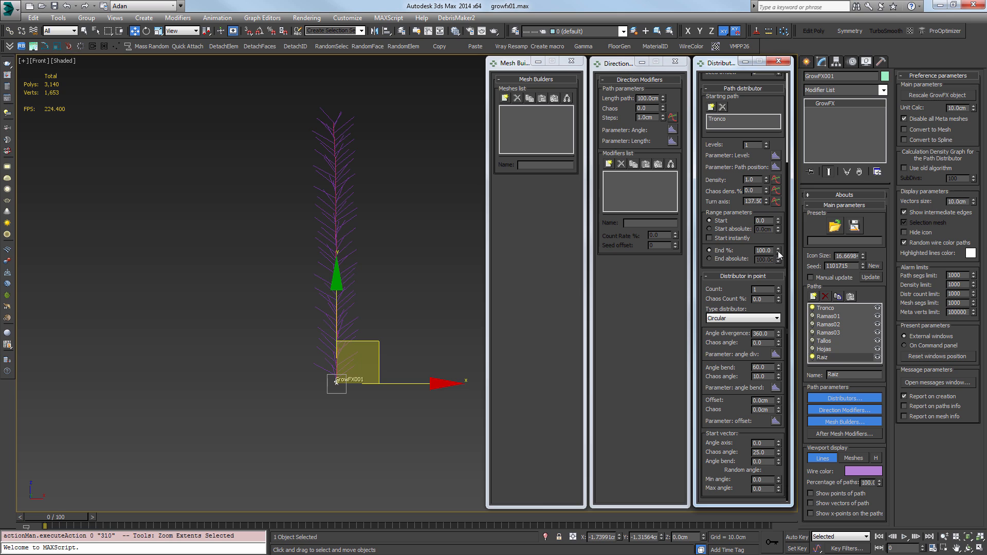
{"action": "left_click_drag", "start_coordinate": [778, 252], "coordinate": [780, 288]}
{"action": "scroll", "coordinate": [383, 320], "scroll_direction": "up", "scroll_amount": 7}
{"action": "middle_click_drag", "start_coordinate": [360, 372], "coordinate": [415, 290]}
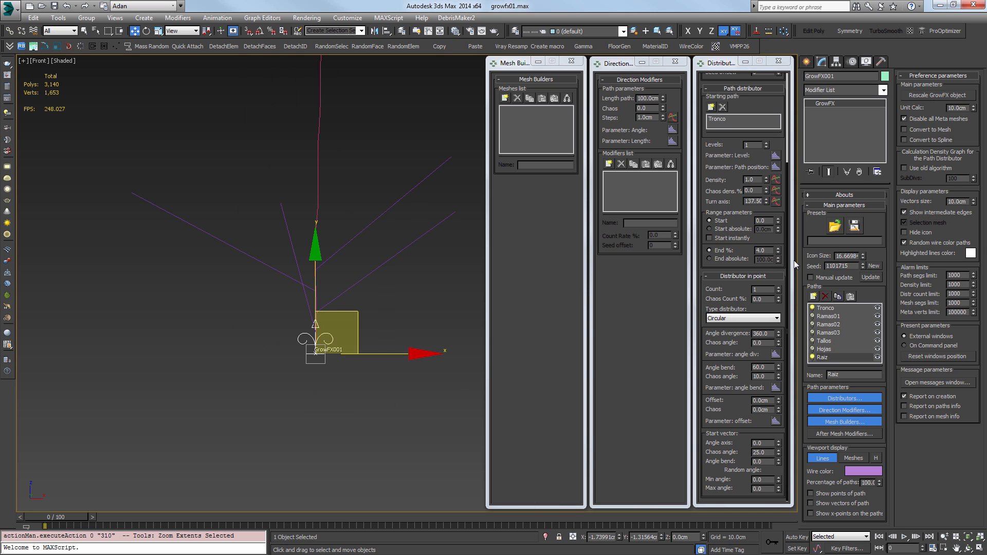
{"action": "double_click", "coordinate": [763, 250]}
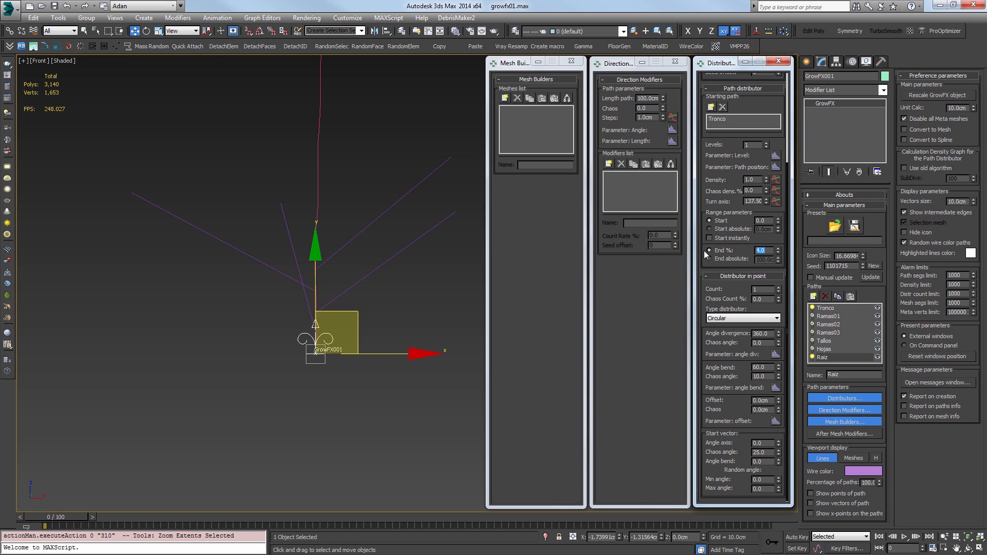
{"action": "key", "text": "Return"}
Set the Raiz distributor's Density to 4 and its Angle bend to 159 to point the roots downward
{"action": "left_click_drag", "start_coordinate": [766, 181], "coordinate": [767, 170]}
{"action": "left_click_drag", "start_coordinate": [779, 368], "coordinate": [777, 332]}
{"action": "middle_click_drag", "start_coordinate": [329, 334], "coordinate": [303, 372]}
{"action": "key", "text": "f"}
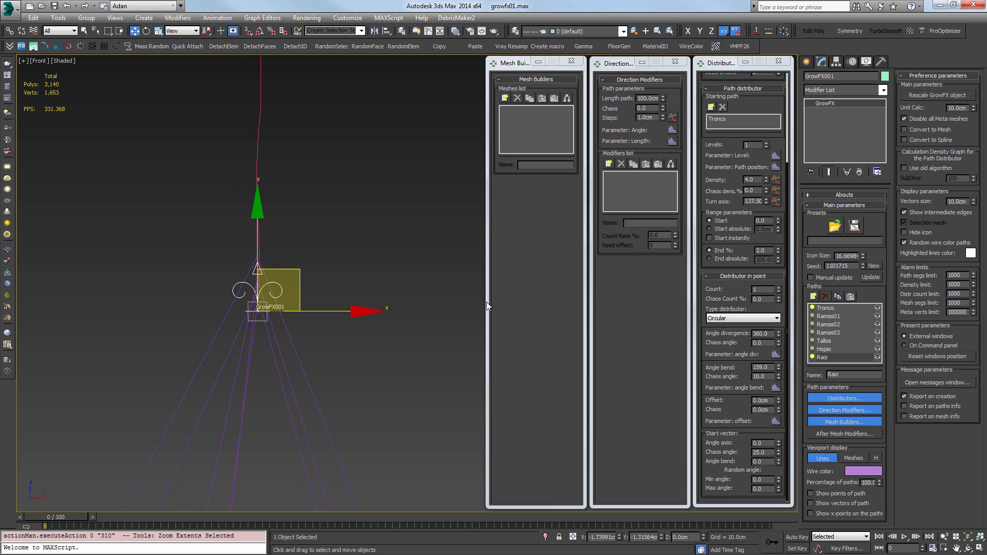
{"action": "middle_click_drag", "start_coordinate": [344, 322], "coordinate": [345, 368]}
{"action": "left_click", "coordinate": [766, 193]}
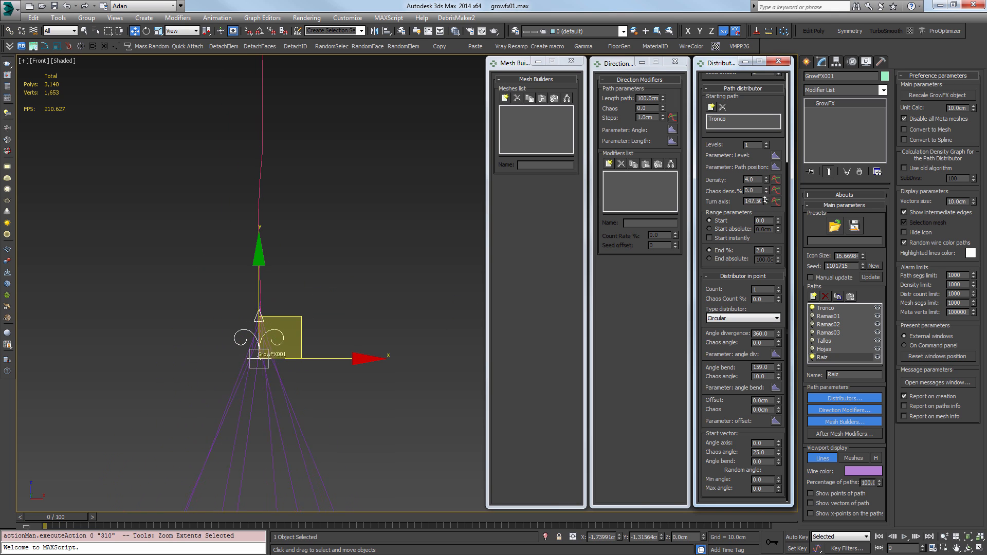
Add a Meta mesh builder to the Raiz path
{"action": "left_click", "coordinate": [539, 124]}
{"action": "left_click", "coordinate": [505, 98]}
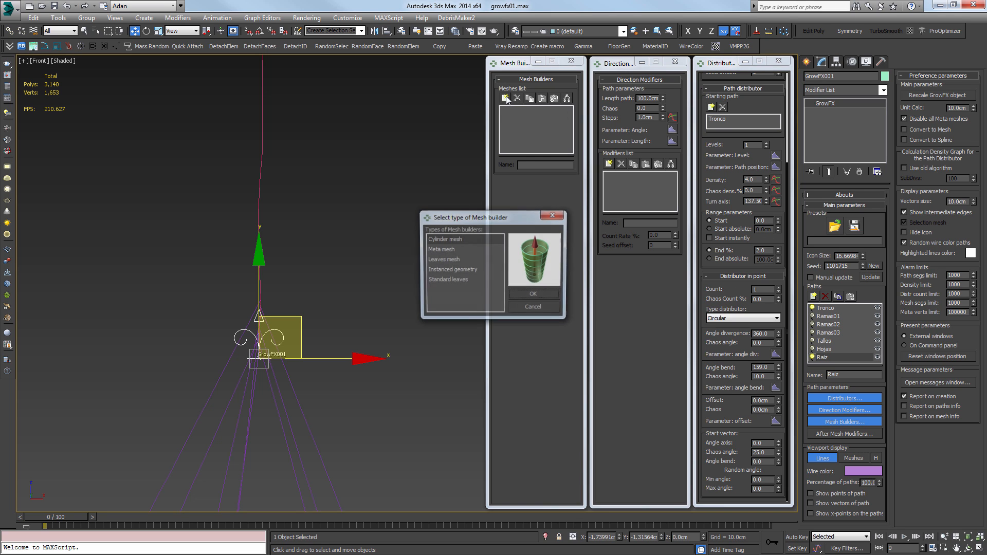
{"action": "left_click", "coordinate": [455, 250]}
{"action": "left_click", "coordinate": [538, 294]}
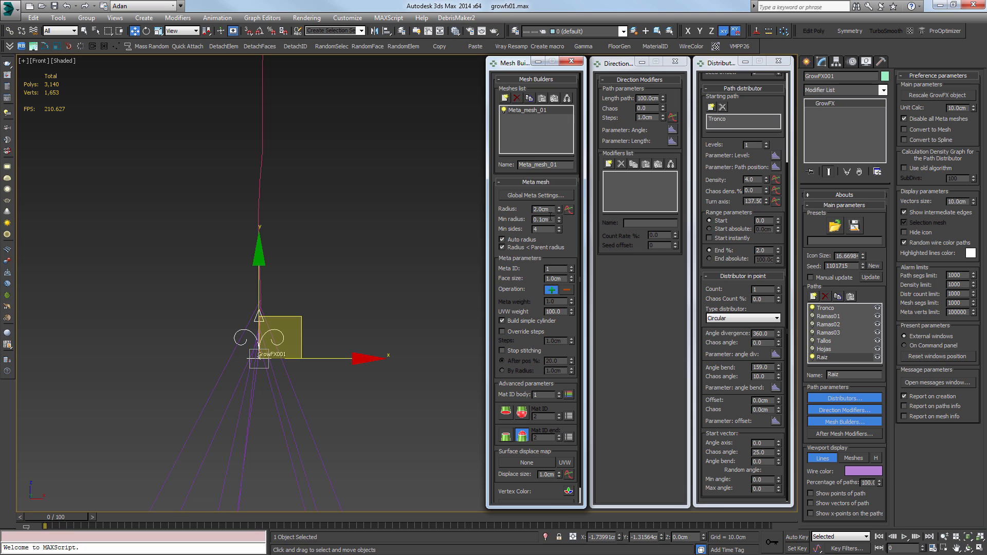
Set the Raiz path's Steps to 4 cm and its meta mesh Face size to 2 cm
{"action": "left_click_drag", "start_coordinate": [654, 118], "coordinate": [485, 117]}
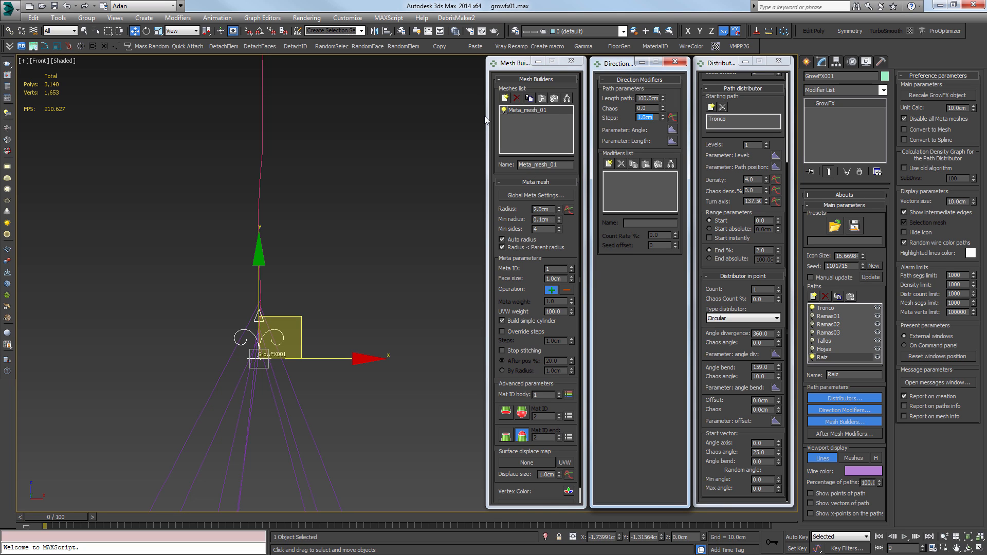
{"action": "type", "text": "4"}
{"action": "key", "text": "Return"}
{"action": "left_click_drag", "start_coordinate": [561, 278], "coordinate": [456, 268]}
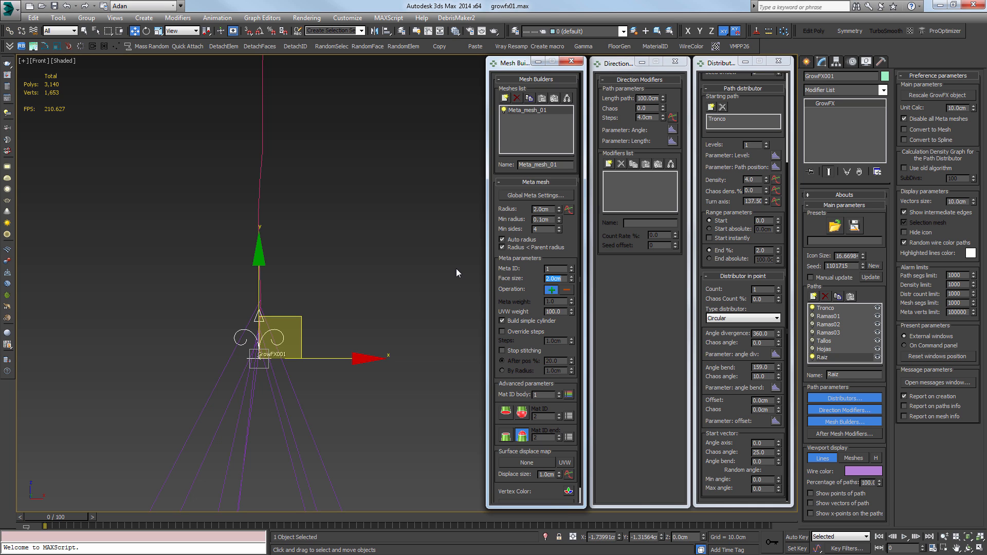
Display the paths as meshes and check the roots at the trunk's base from other angles
{"action": "left_click", "coordinate": [853, 458]}
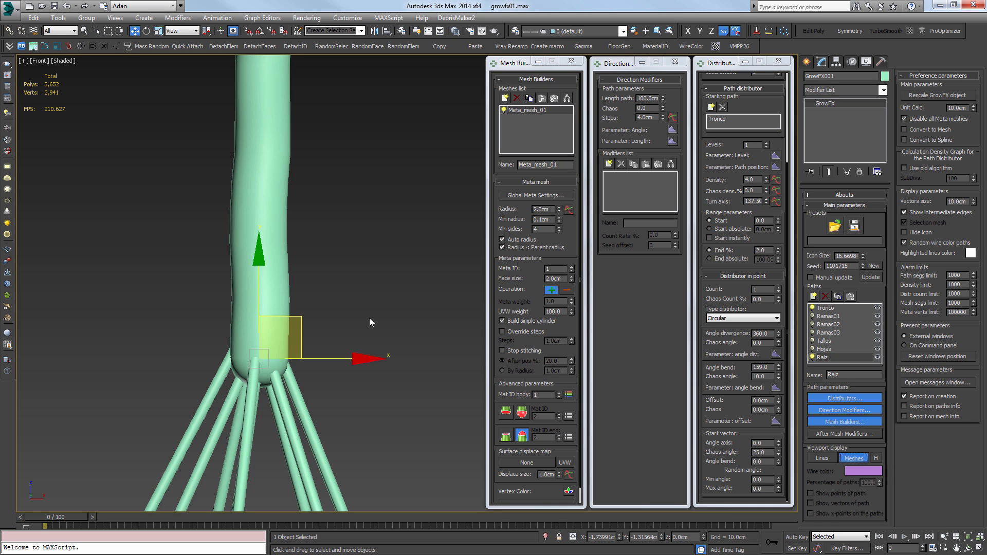
{"action": "scroll", "coordinate": [363, 308], "scroll_direction": "down", "scroll_amount": 3}
{"action": "scroll", "coordinate": [356, 300], "scroll_direction": "up", "scroll_amount": 5}
{"action": "scroll", "coordinate": [323, 267], "scroll_direction": "down", "scroll_amount": 3}
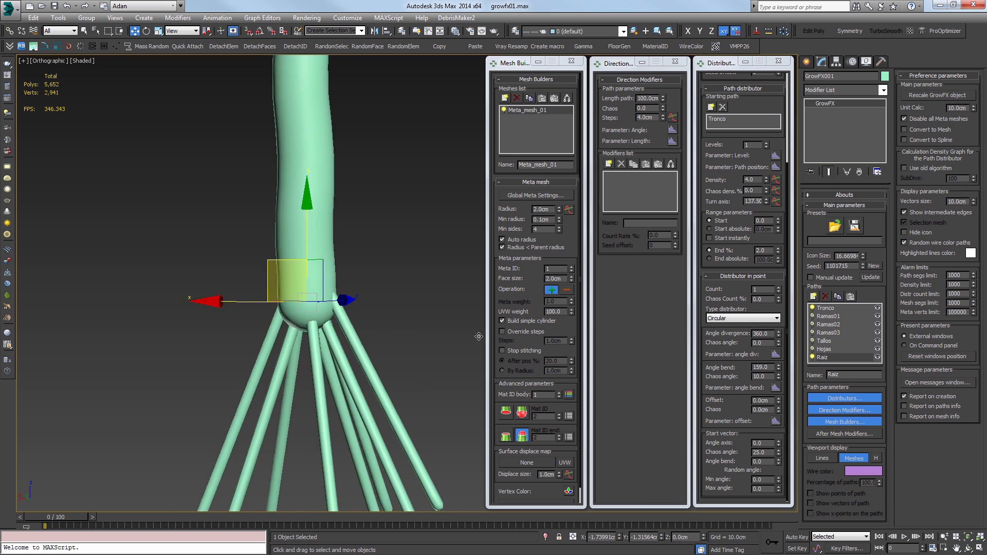
Set the Raiz distributor's End to 8% and its Density to 1.48
{"action": "mouse_move", "coordinate": [313, 324]}
{"action": "middle_mouse_down"}
{"action": "mouse_move", "coordinate": [344, 344]}
{"action": "mouse_move", "coordinate": [342, 321]}
{"action": "mouse_move", "coordinate": [320, 330]}
{"action": "middle_mouse_up"}
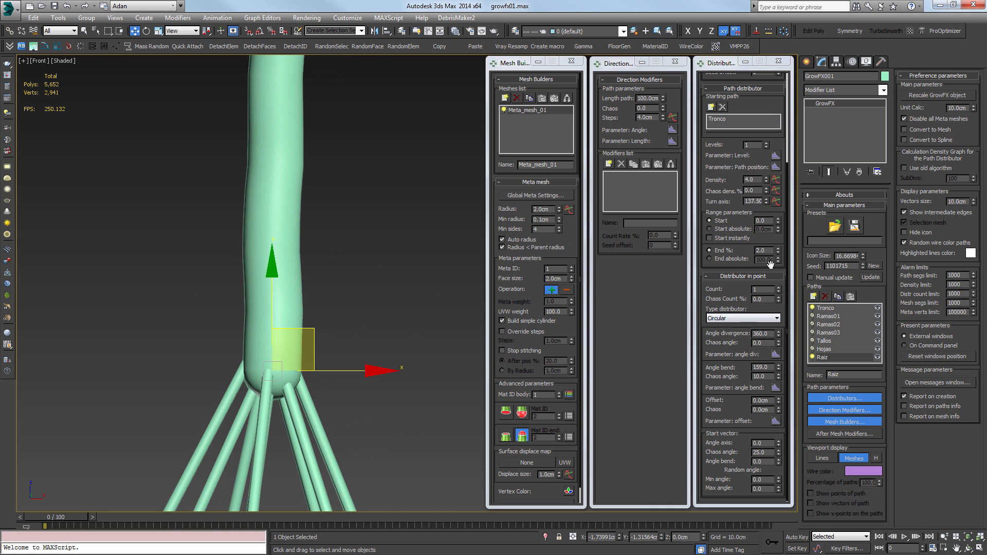
{"action": "left_click_drag", "start_coordinate": [776, 252], "coordinate": [779, 247]}
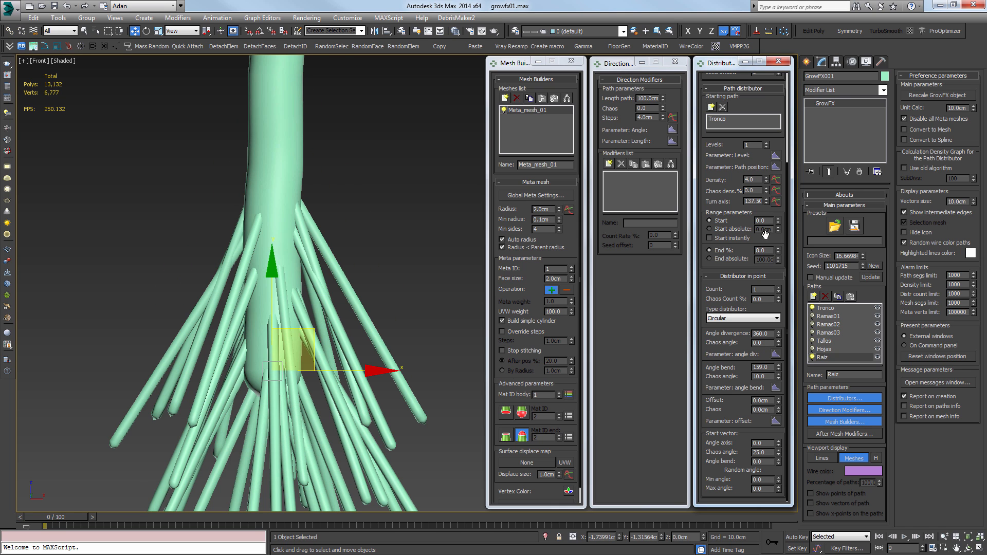
{"action": "left_click_drag", "start_coordinate": [767, 181], "coordinate": [769, 210]}
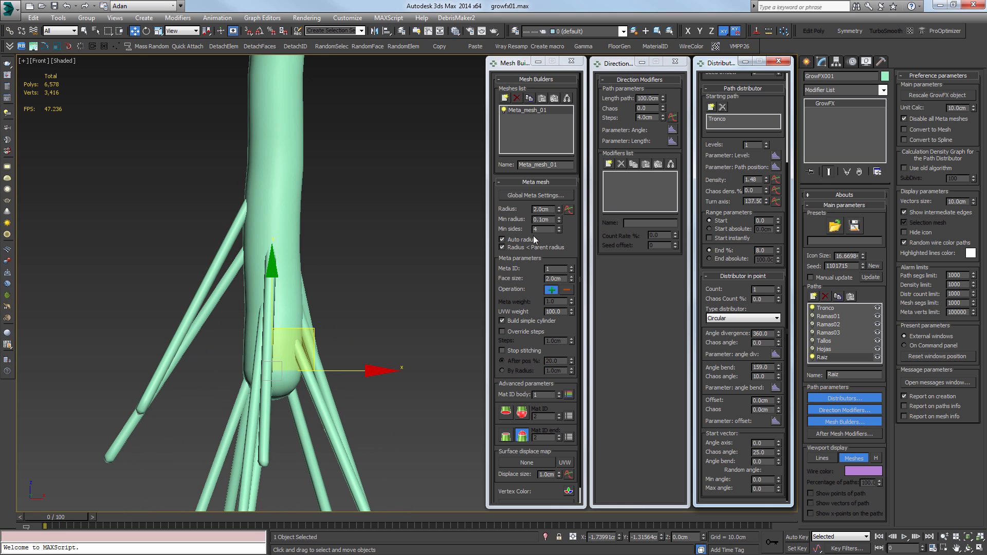
Control the Raiz radius with a graph, setting its start point to 5 and its end point to 3
{"action": "left_click", "coordinate": [569, 210]}
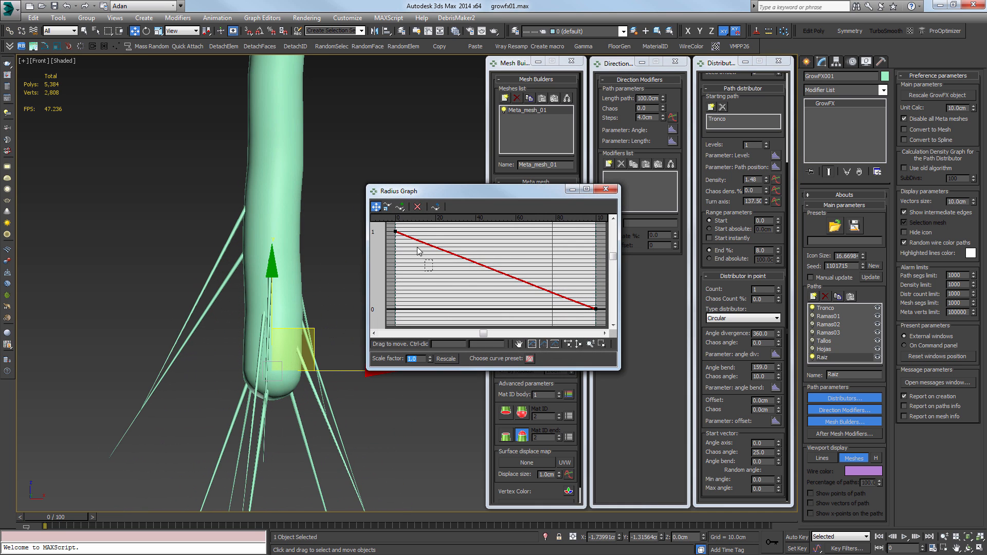
{"action": "left_click_drag", "start_coordinate": [495, 345], "coordinate": [334, 332]}
{"action": "type", "text": "5"}
{"action": "key", "text": "Return"}
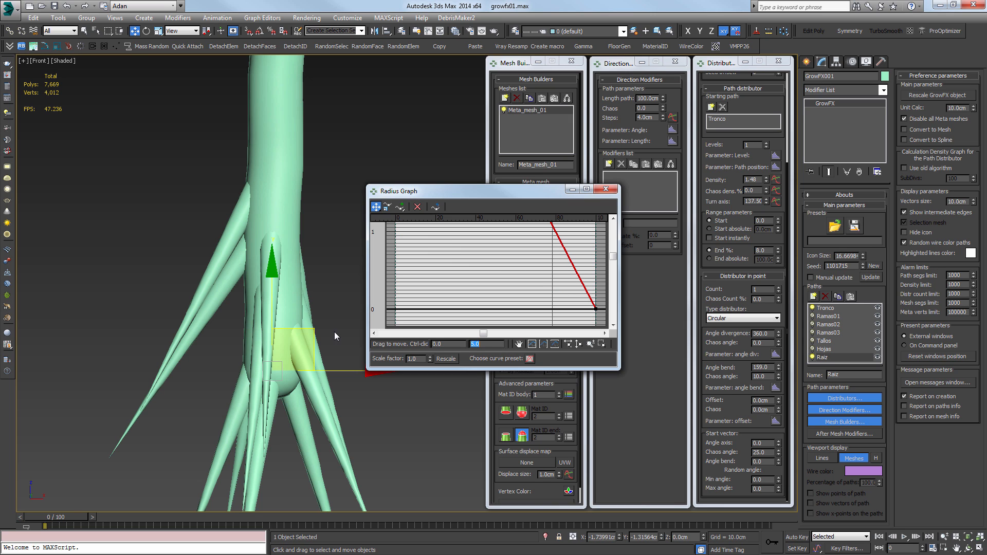
{"action": "left_click", "coordinate": [596, 309]}
{"action": "type", "text": "2"}
{"action": "key", "text": "Return"}
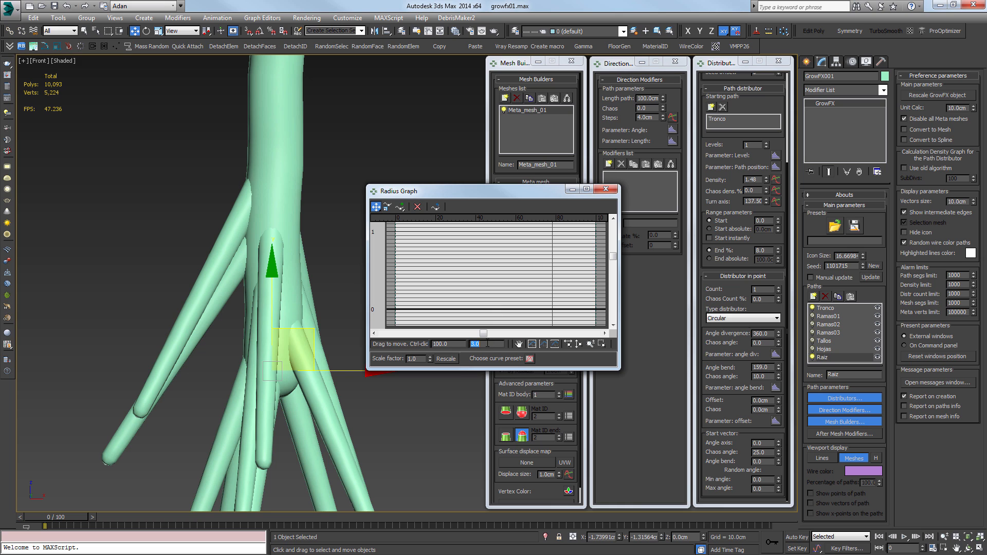
Add a Random direction modifier to the Raiz path with Smoothing set to 2.7 cm, and show the edged faces
{"action": "left_click", "coordinate": [607, 191]}
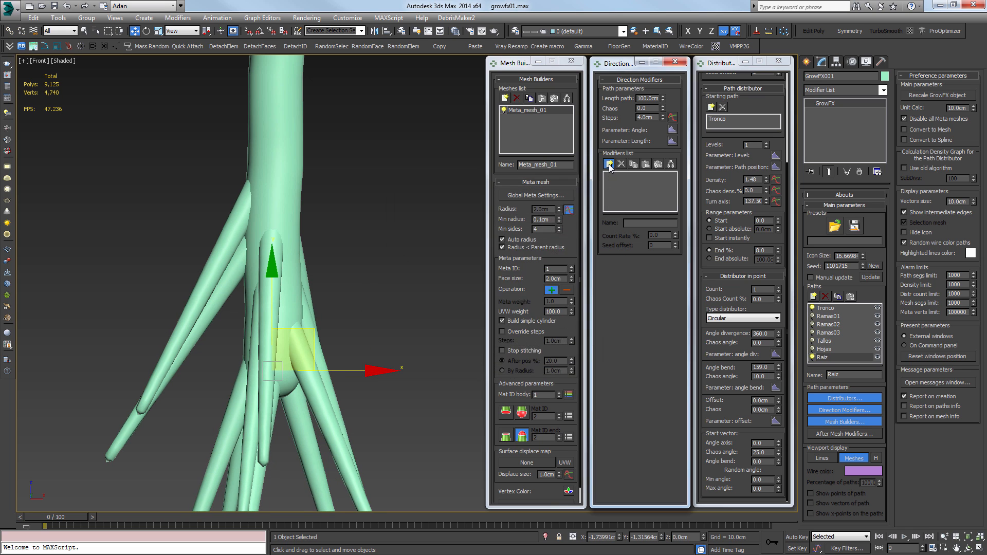
{"action": "left_click", "coordinate": [608, 164]}
{"action": "double_click", "coordinate": [452, 239]}
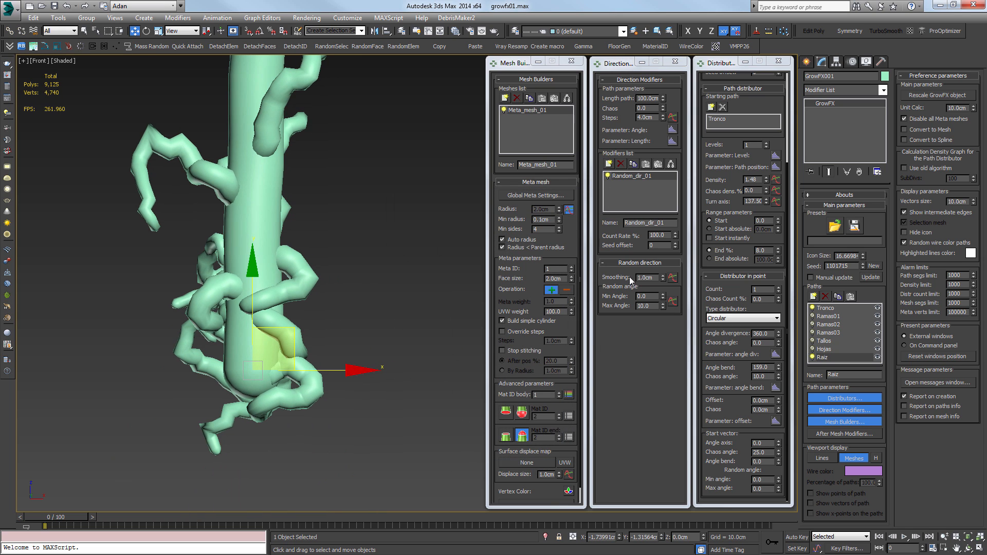
{"action": "mouse_move", "coordinate": [663, 280]}
{"action": "left_mouse_down"}
{"action": "mouse_move", "coordinate": [662, 307]}
{"action": "mouse_move", "coordinate": [613, 149]}
{"action": "left_mouse_up"}
{"action": "key", "text": "F4"}
Add a Vector direction modifier to the Raiz path and set its Strength to -14.6
{"action": "left_click", "coordinate": [610, 163]}
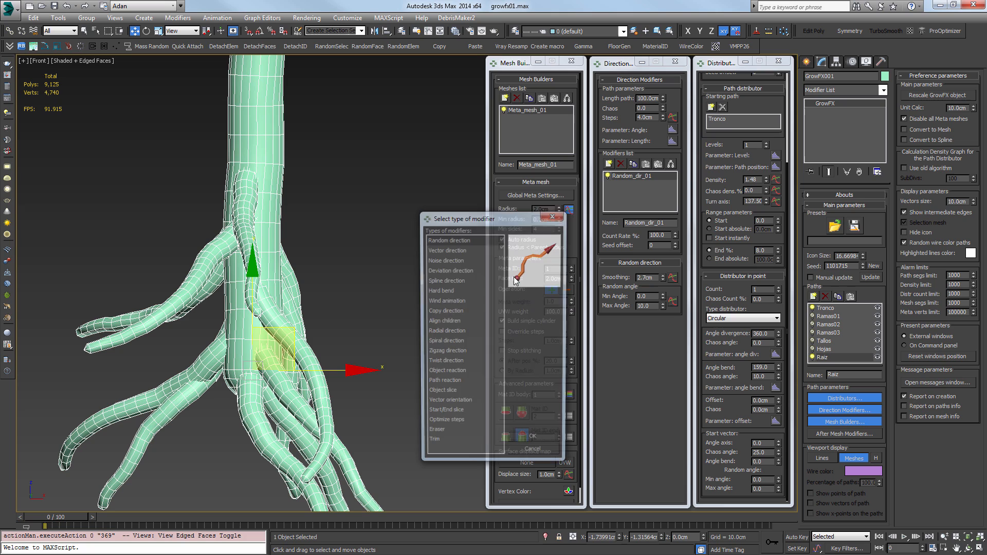
{"action": "double_click", "coordinate": [446, 250]}
{"action": "middle_click_drag", "start_coordinate": [446, 251], "coordinate": [391, 342], "text": "alt"}
{"action": "left_click_drag", "start_coordinate": [663, 363], "coordinate": [663, 380]}
{"action": "middle_click_drag", "start_coordinate": [371, 298], "coordinate": [287, 315], "text": "alt"}
{"action": "scroll", "coordinate": [287, 314], "scroll_direction": "up", "scroll_amount": 5}
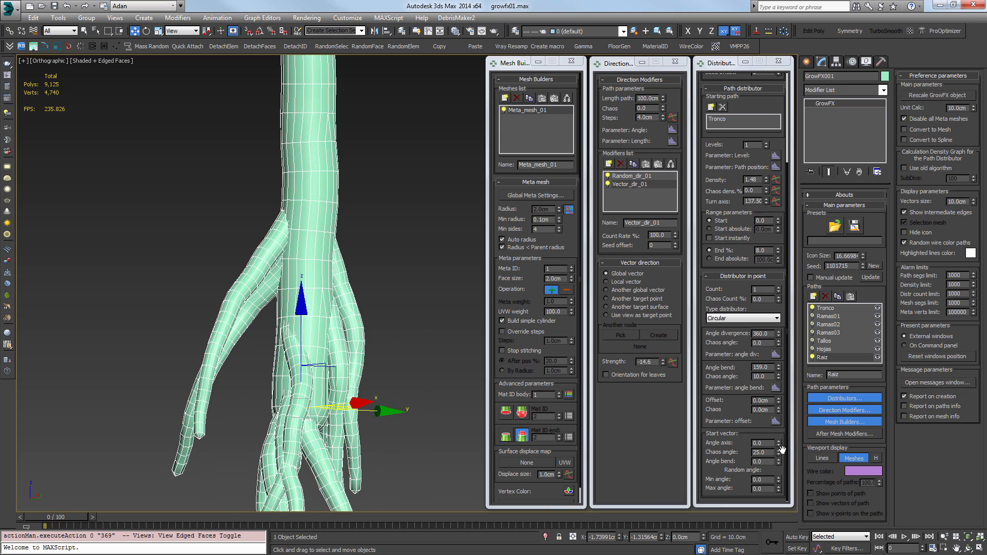
On the Raiz distributor, set the start vector's Chaos angle to 62, the Offset to 3.93 cm and the divergence Chaos angle to 32
{"action": "left_click_drag", "start_coordinate": [778, 451], "coordinate": [776, 433]}
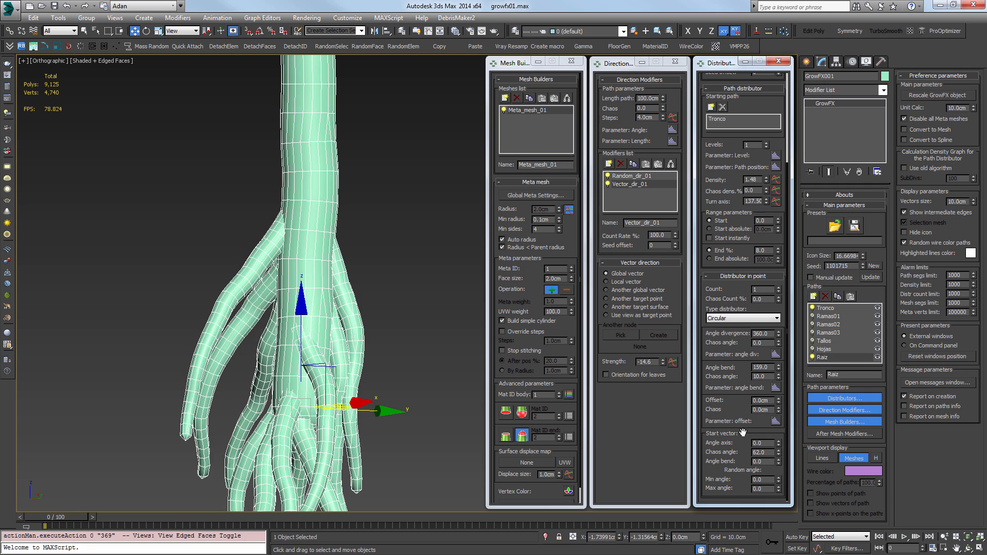
{"action": "left_click", "coordinate": [774, 400]}
{"action": "left_click_drag", "start_coordinate": [778, 401], "coordinate": [739, 186]}
{"action": "mouse_move", "coordinate": [360, 334]}
{"action": "middle_mouse_down", "text": "alt"}
{"action": "mouse_move", "coordinate": [529, 335]}
{"action": "mouse_move", "coordinate": [355, 334]}
{"action": "middle_mouse_up", "text": "alt"}
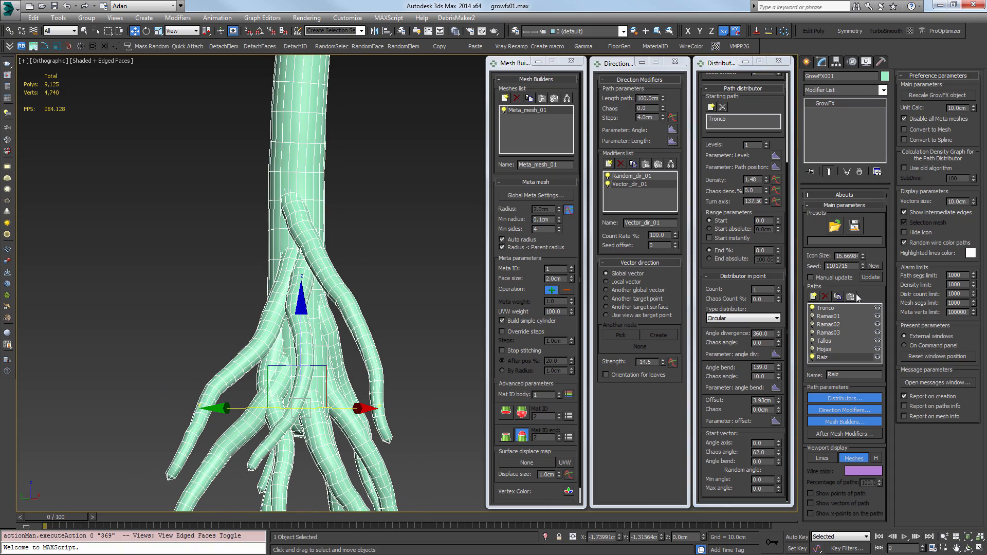
{"action": "mouse_move", "coordinate": [781, 337]}
{"action": "left_mouse_down"}
{"action": "mouse_move", "coordinate": [782, 300]}
{"action": "mouse_move", "coordinate": [788, 389]}
{"action": "mouse_move", "coordinate": [789, 318]}
{"action": "mouse_move", "coordinate": [779, 329]}
{"action": "mouse_move", "coordinate": [780, 319]}
{"action": "left_mouse_up"}
{"action": "middle_click_drag", "start_coordinate": [401, 355], "coordinate": [169, 353], "text": "alt"}
Set the start point of the Raiz radius graph to 6 and the distributor's Offset to about 3.18 cm
{"action": "left_click", "coordinate": [568, 209]}
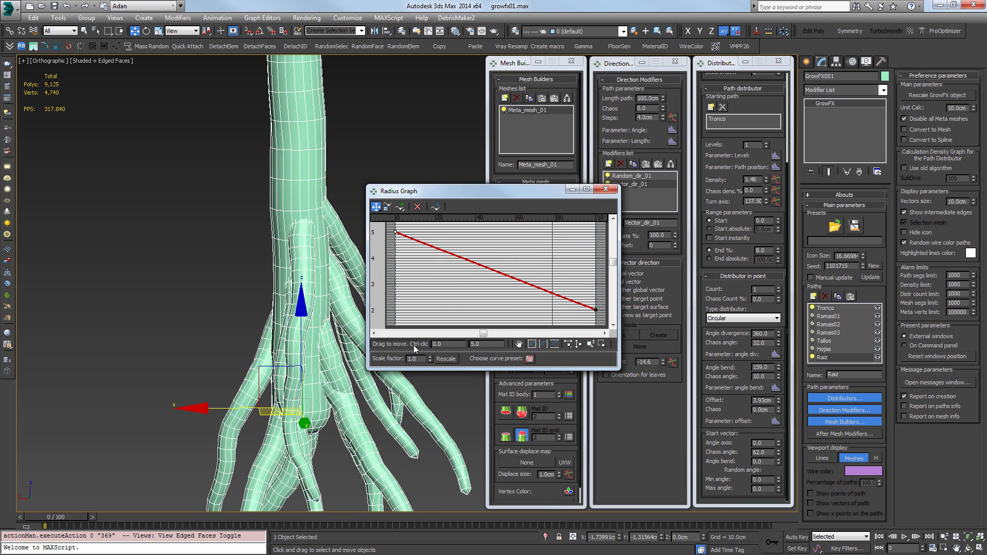
{"action": "left_click_drag", "start_coordinate": [496, 345], "coordinate": [360, 342]}
{"action": "type", "text": "6"}
{"action": "key", "text": "Return"}
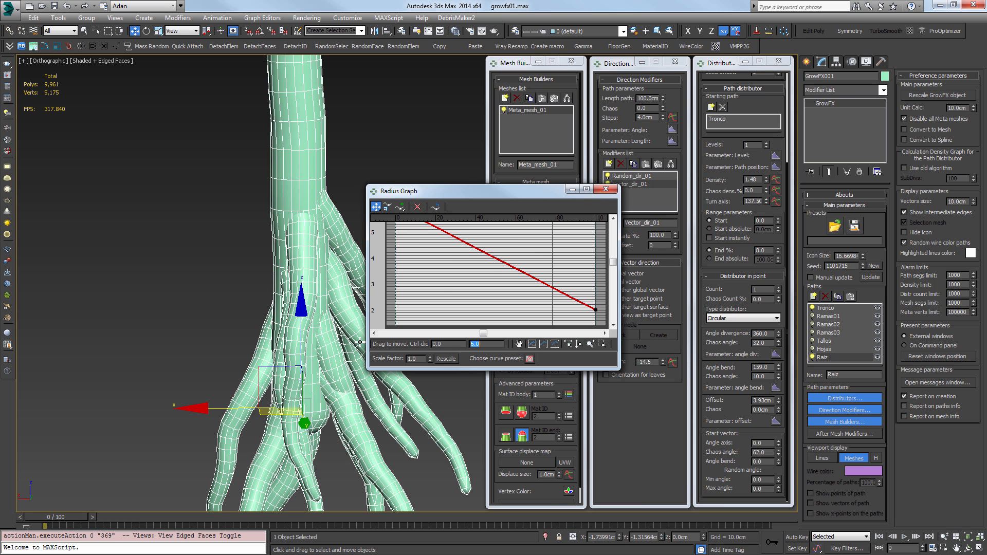
{"action": "left_click", "coordinate": [605, 188]}
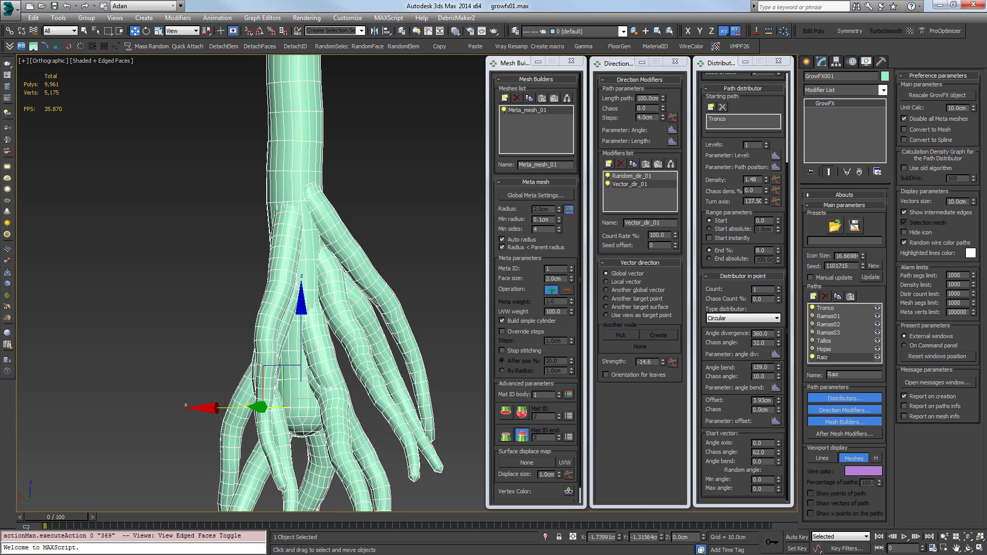
{"action": "left_click_drag", "start_coordinate": [778, 402], "coordinate": [779, 426]}
{"action": "middle_click_drag", "start_coordinate": [354, 339], "coordinate": [350, 319], "text": "alt"}
Re-enable the meta meshes and inspect the blended roots at the trunk's base in shaded view without edges
{"action": "left_click", "coordinate": [923, 124]}
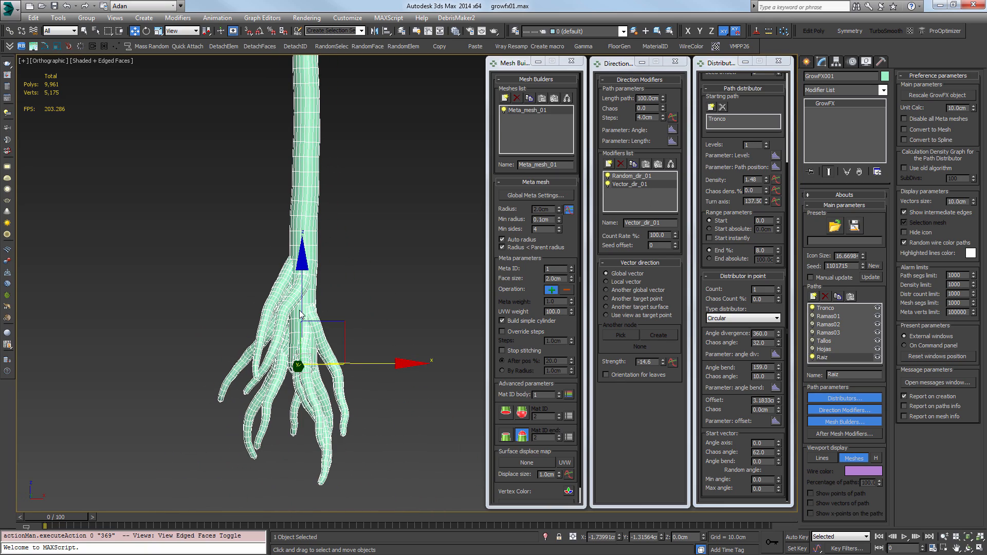
{"action": "scroll", "coordinate": [329, 360], "scroll_direction": "up", "scroll_amount": 5}
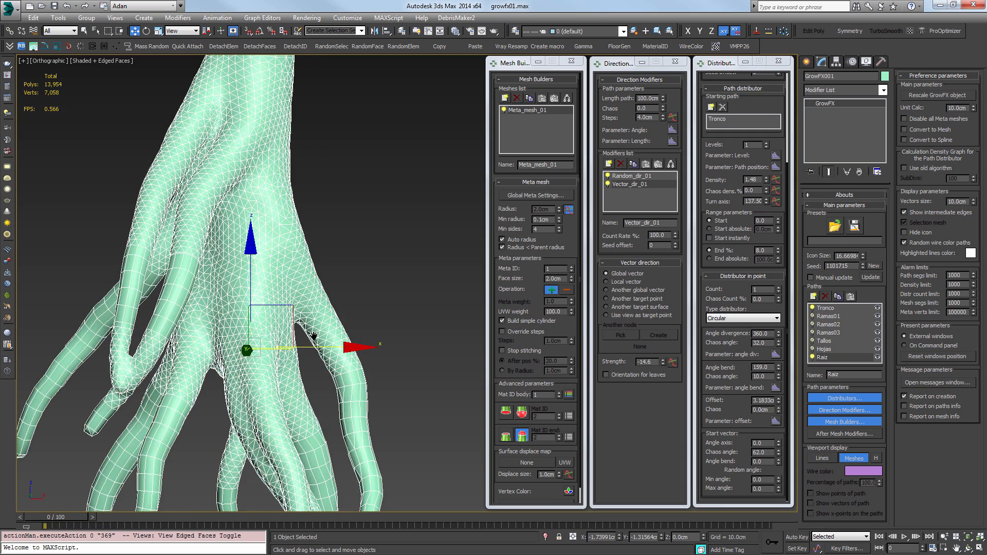
{"action": "scroll", "coordinate": [327, 324], "scroll_direction": "down", "scroll_amount": 3}
{"action": "middle_click_drag", "start_coordinate": [330, 318], "coordinate": [326, 350], "text": "alt"}
{"action": "key", "text": "F4"}
{"action": "scroll", "coordinate": [325, 350], "scroll_direction": "up", "scroll_amount": 3}
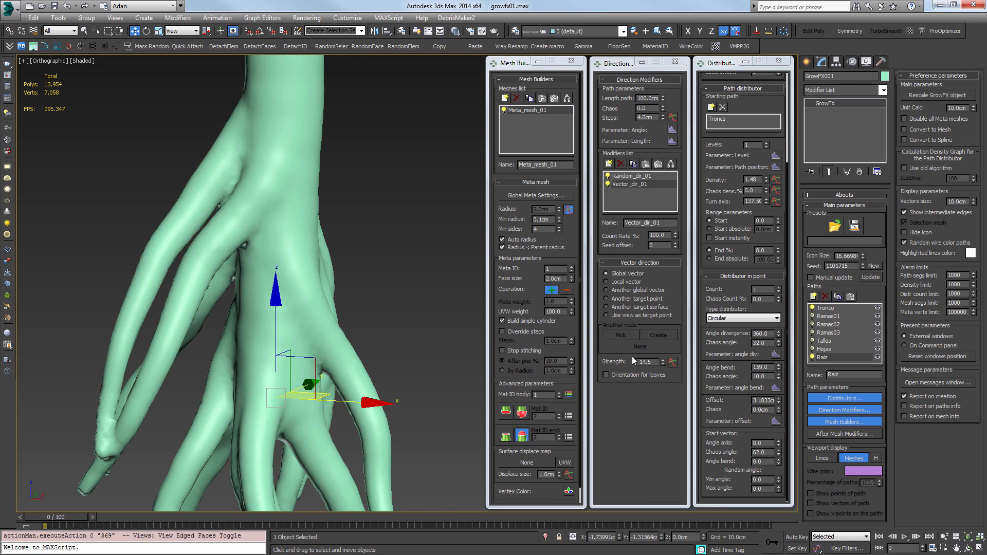
Create a new path and name it Raiz2
{"action": "left_click", "coordinate": [814, 297]}
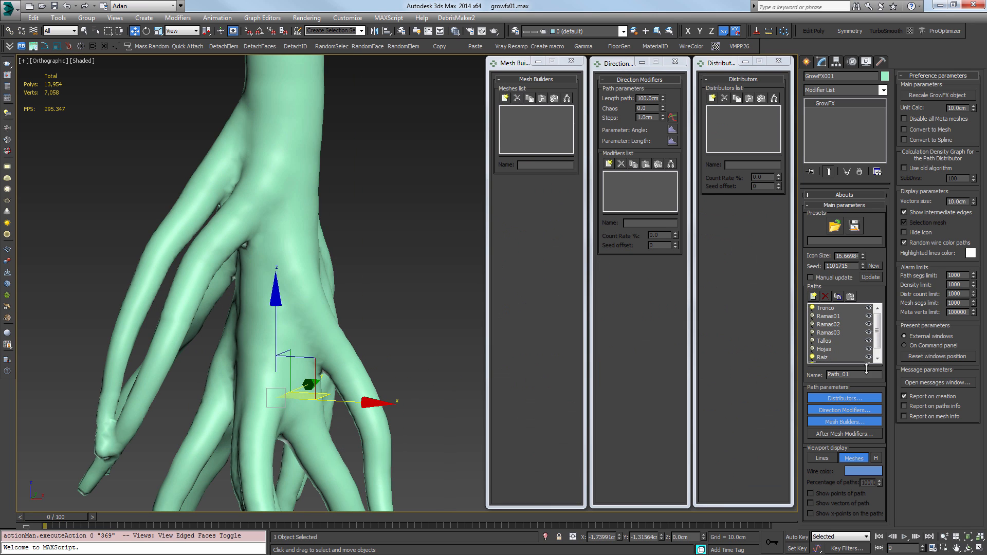
{"action": "left_click_drag", "start_coordinate": [866, 376], "coordinate": [769, 374]}
{"action": "type", "text": "Raiz2"}
{"action": "middle_click_drag", "start_coordinate": [337, 276], "coordinate": [153, 201]}
{"action": "left_click_drag", "start_coordinate": [878, 343], "coordinate": [878, 350]}
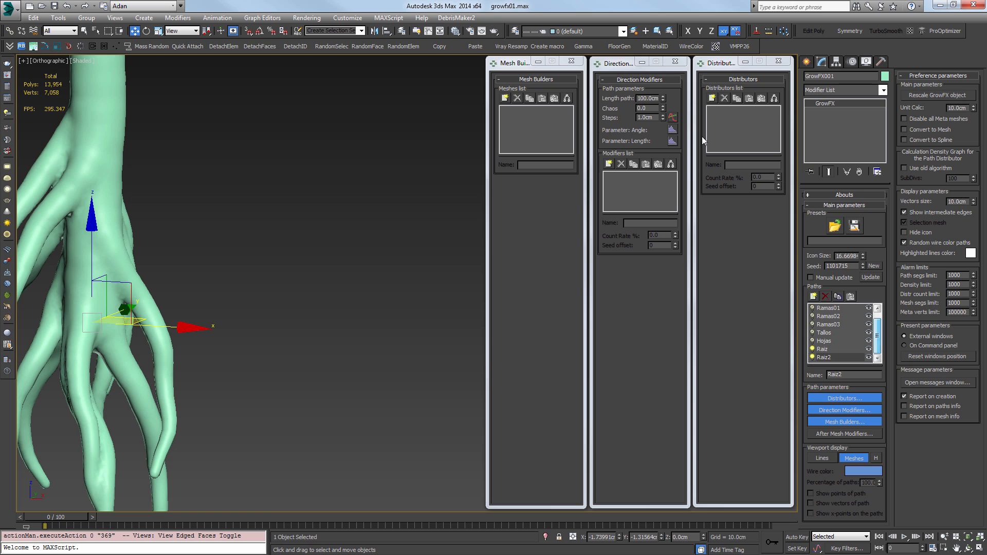
Add a Path distributor to Raiz2 with Raiz as its starting path, and display the paths as lines
{"action": "left_click", "coordinate": [712, 98]}
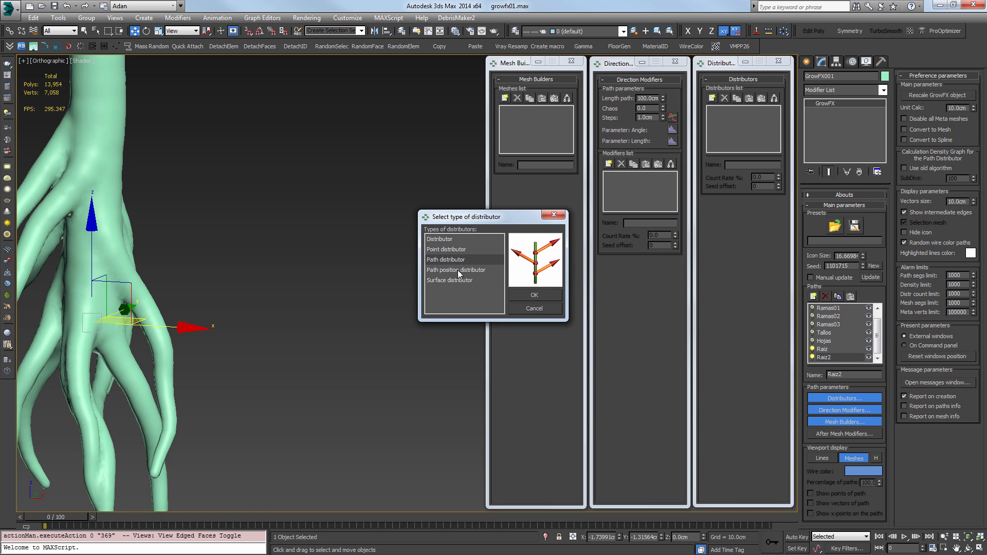
{"action": "double_click", "coordinate": [458, 262]}
{"action": "left_click", "coordinate": [711, 222]}
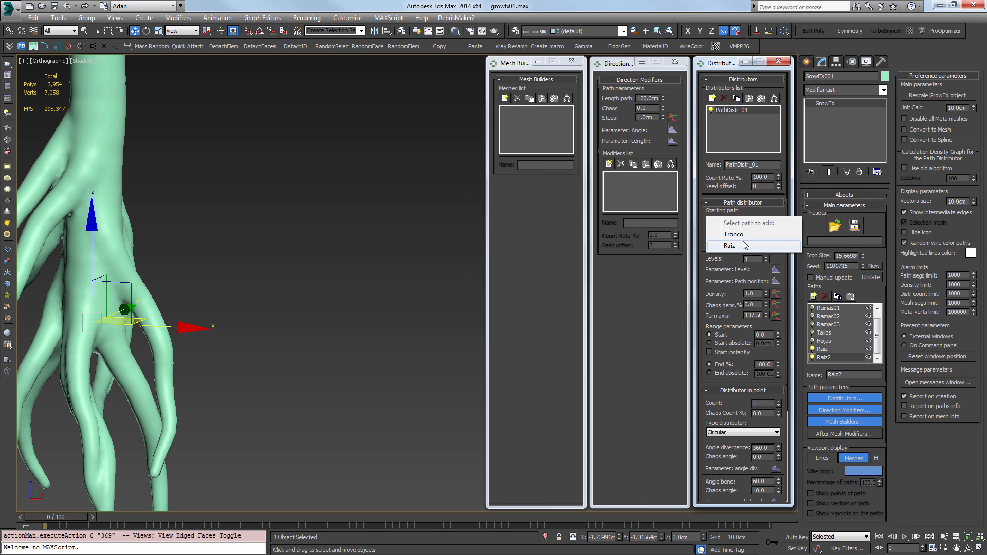
{"action": "left_click", "coordinate": [730, 246]}
{"action": "middle_click_drag", "start_coordinate": [191, 402], "coordinate": [333, 391]}
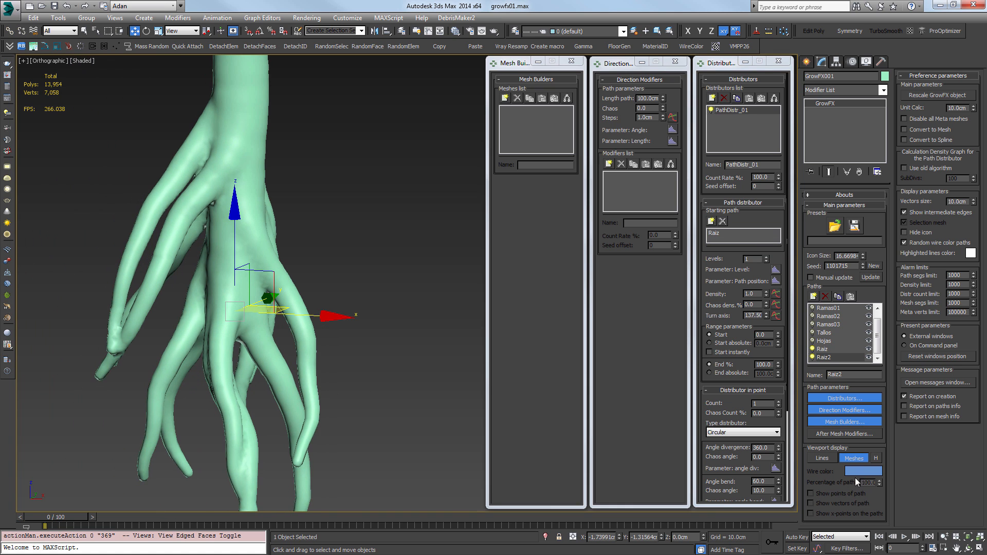
{"action": "left_click", "coordinate": [823, 458]}
{"action": "scroll", "coordinate": [337, 341], "scroll_direction": "down", "scroll_amount": 4}
{"action": "middle_click_drag", "start_coordinate": [324, 344], "coordinate": [336, 336]}
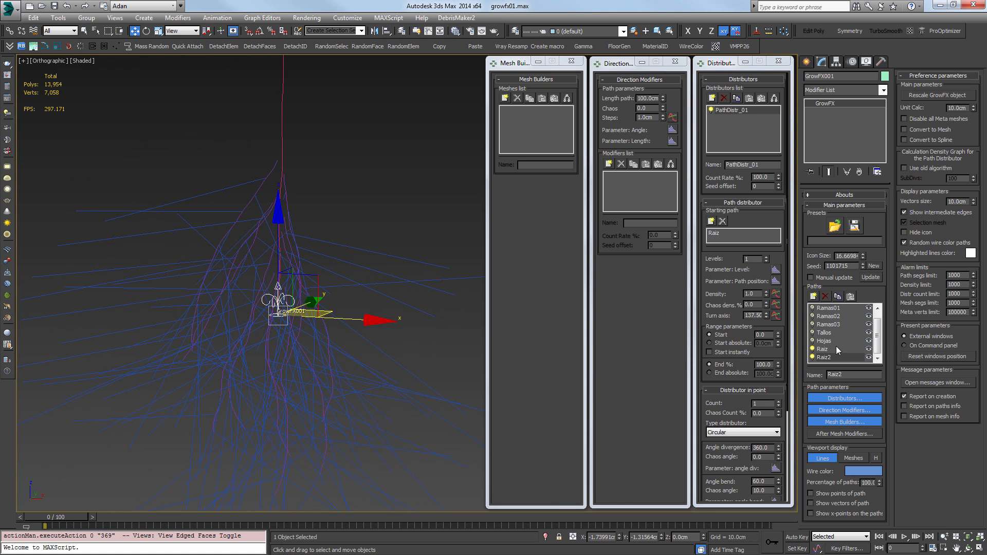
Set the Raiz2 path length to 25 cm and its distributor's Angle bend to 34
{"action": "left_click", "coordinate": [774, 260]}
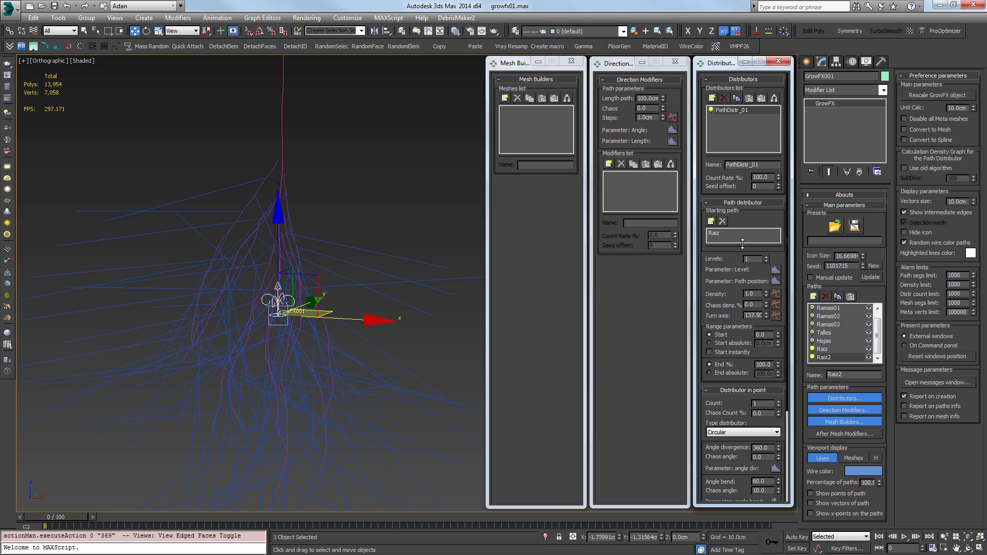
{"action": "left_click", "coordinate": [658, 107]}
{"action": "type", "text": "25"}
{"action": "key", "text": "Return"}
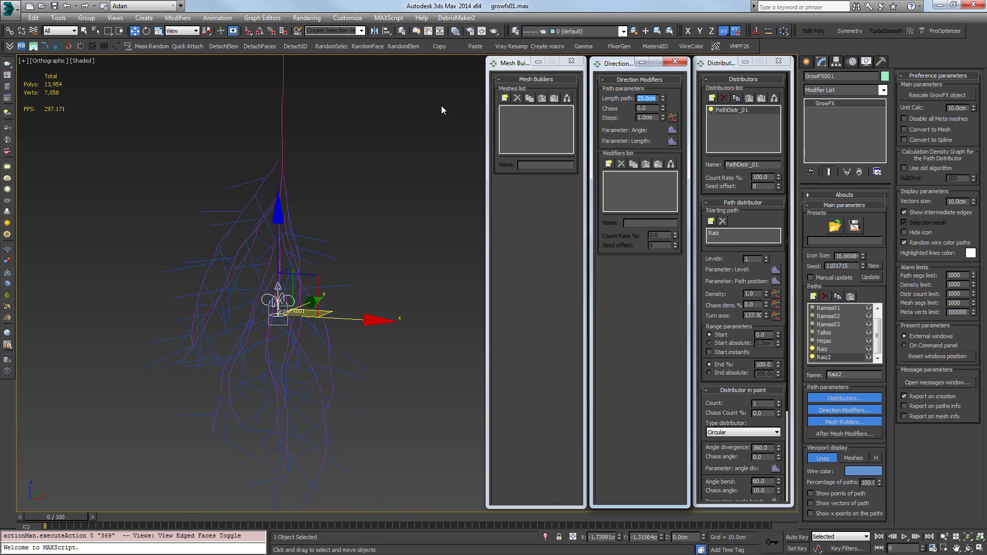
{"action": "left_click_drag", "start_coordinate": [769, 423], "coordinate": [782, 397]}
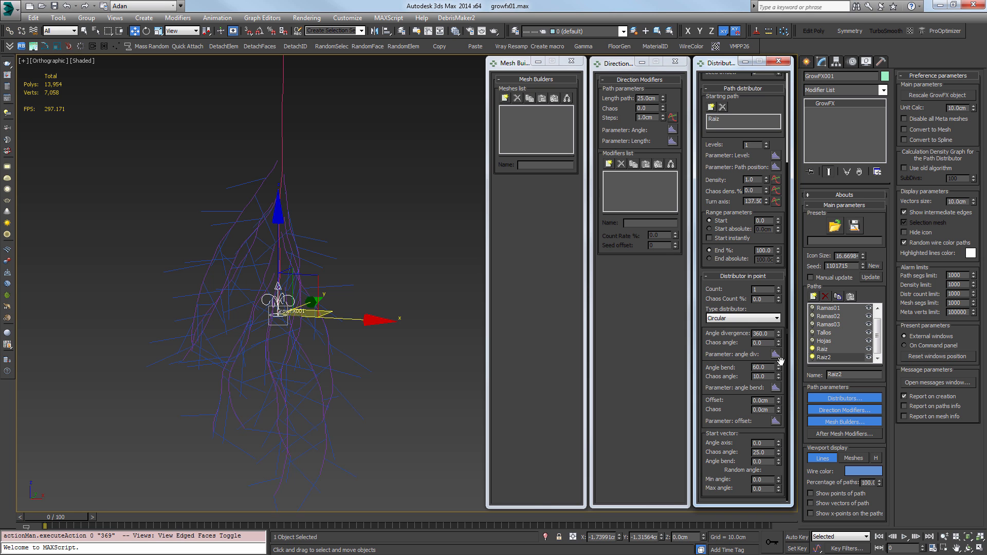
{"action": "mouse_move", "coordinate": [779, 369]}
{"action": "left_mouse_down"}
{"action": "mouse_move", "coordinate": [777, 396]}
{"action": "mouse_move", "coordinate": [777, 384]}
{"action": "left_mouse_up"}
{"action": "middle_click_drag", "start_coordinate": [319, 343], "coordinate": [343, 318], "text": "alt"}
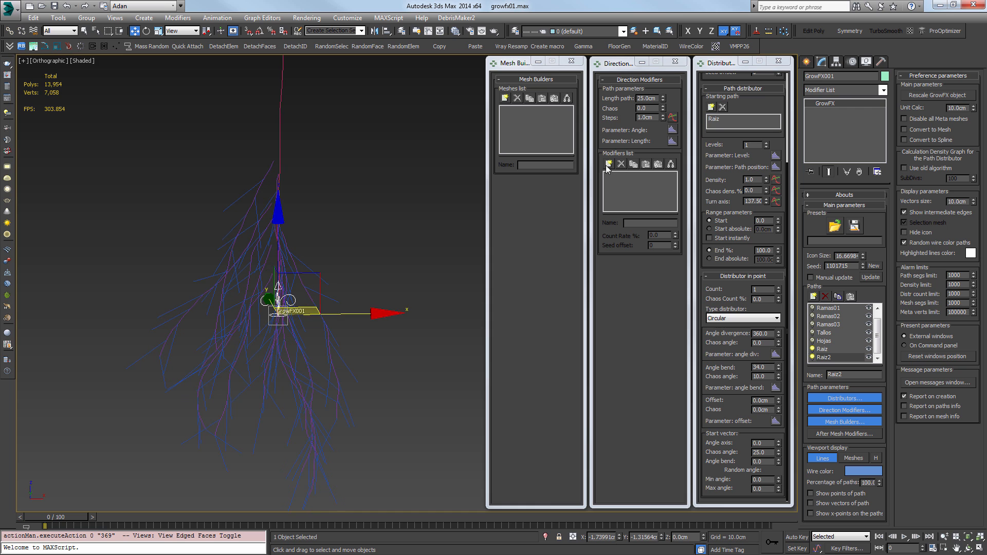
Add a Random direction modifier to Raiz2 and set the path's Steps to 3 cm
{"action": "left_click", "coordinate": [609, 164]}
{"action": "double_click", "coordinate": [447, 239]}
{"action": "middle_click_drag", "start_coordinate": [452, 334], "coordinate": [492, 274], "text": "alt"}
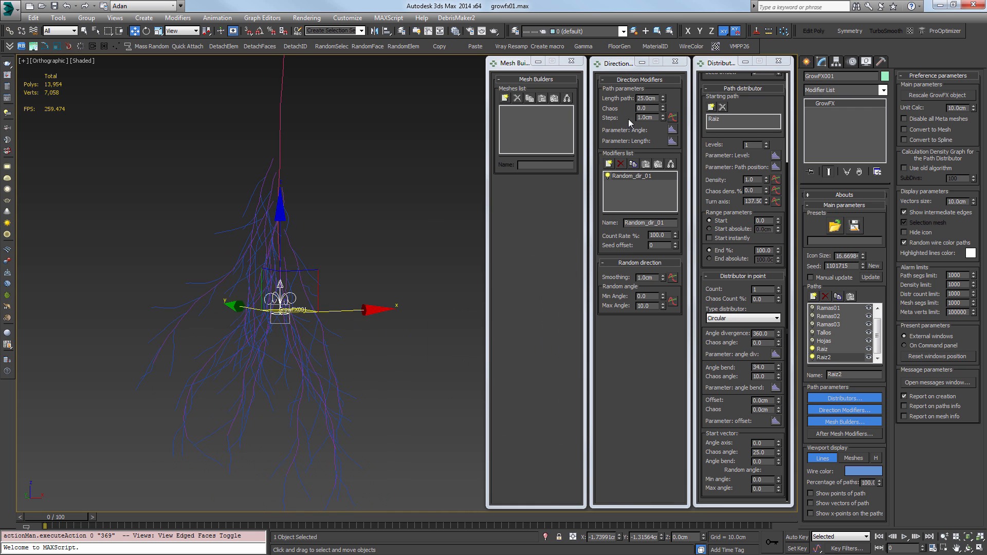
{"action": "left_click_drag", "start_coordinate": [653, 119], "coordinate": [486, 137]}
{"action": "type", "text": "3"}
{"action": "key", "text": "Return"}
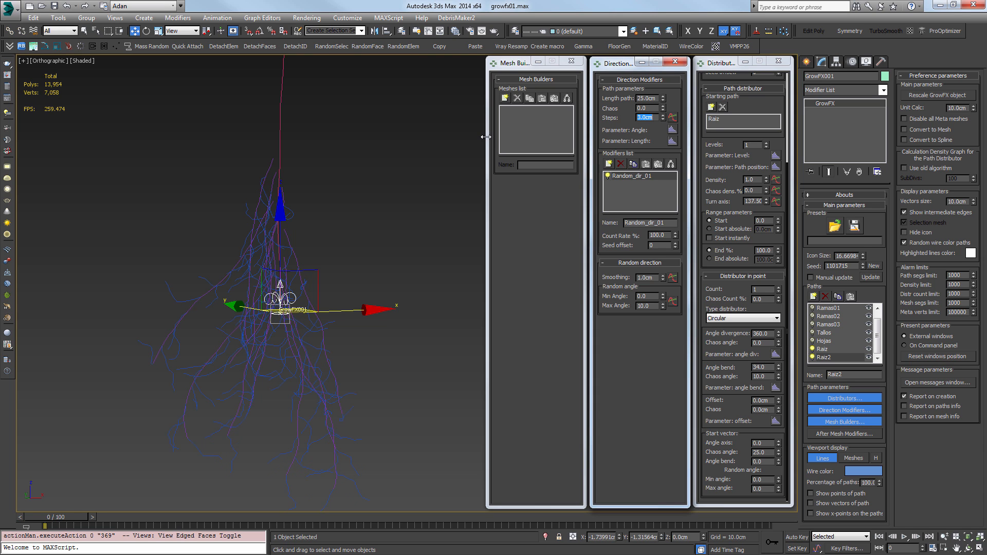
Set the Raiz2 Random direction Smoothing to 1.75 cm and the distributor's Density to 0.5
{"action": "left_click_drag", "start_coordinate": [662, 278], "coordinate": [653, 228]}
{"action": "left_click_drag", "start_coordinate": [757, 181], "coordinate": [662, 181]}
{"action": "type", "text": "0.5"}
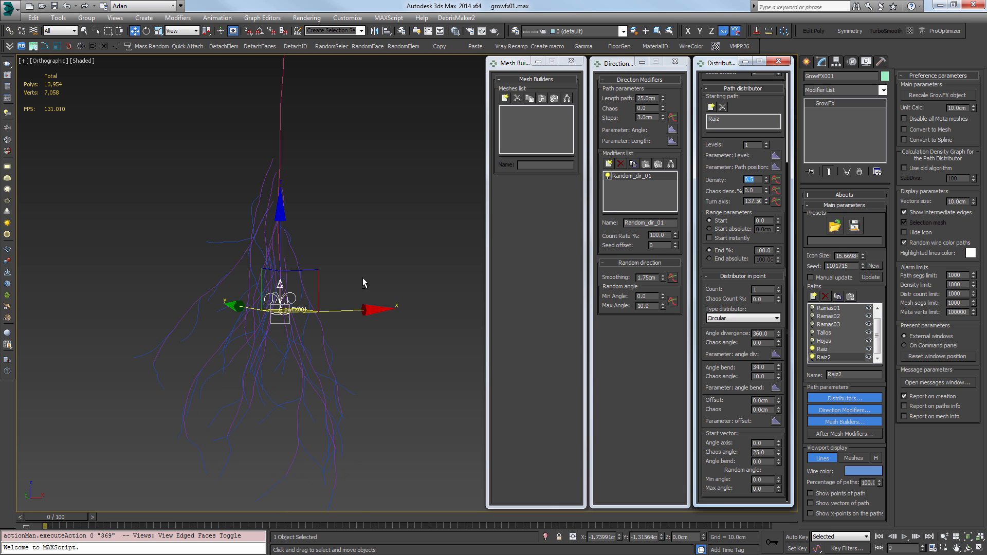
{"action": "key", "text": "Return"}
Display the paths as meshes and add a Meta mesh builder to Raiz2, keeping all meta meshes disabled
{"action": "left_click", "coordinate": [854, 458]}
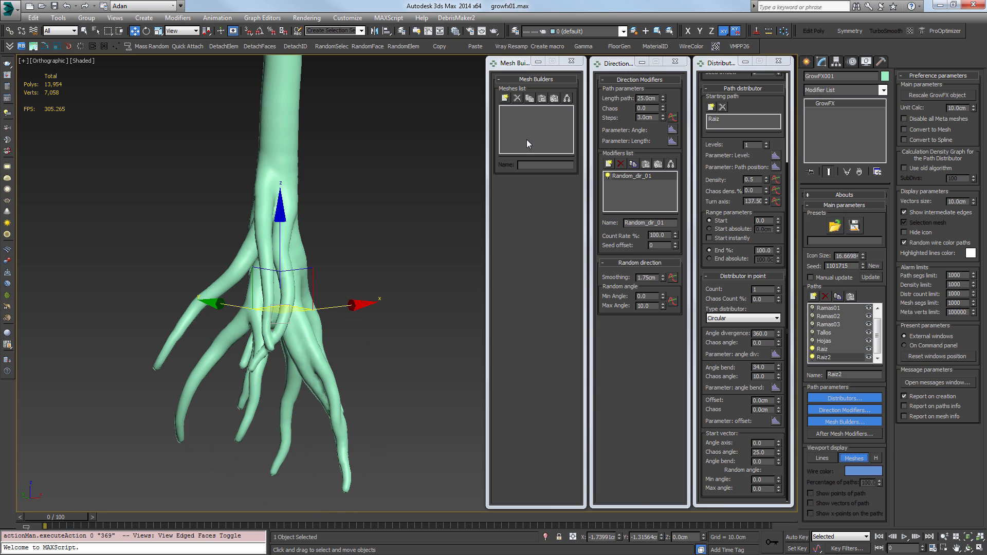
{"action": "left_click", "coordinate": [506, 98]}
{"action": "left_click", "coordinate": [475, 239]}
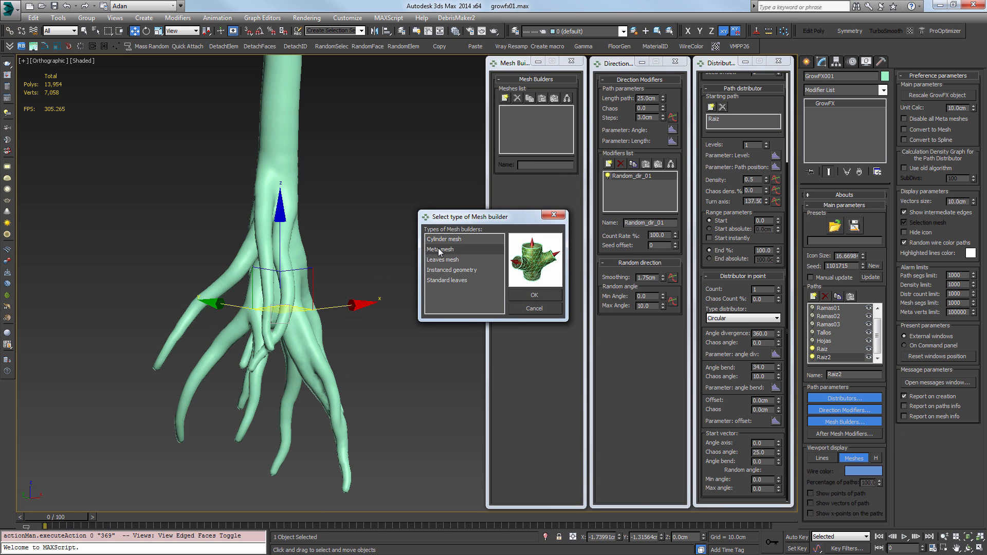
{"action": "left_click", "coordinate": [534, 308]}
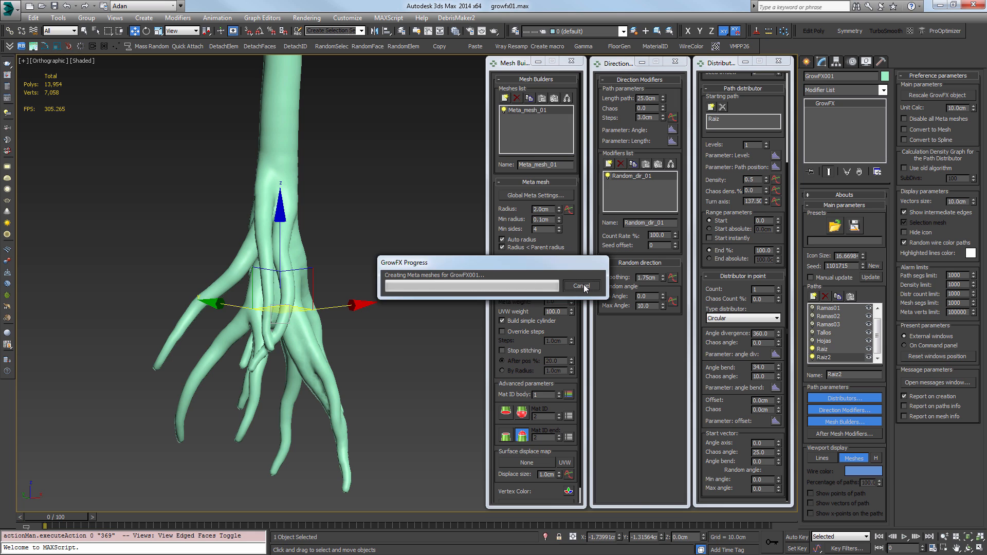
{"action": "middle_click_drag", "start_coordinate": [337, 257], "coordinate": [317, 247], "text": "alt"}
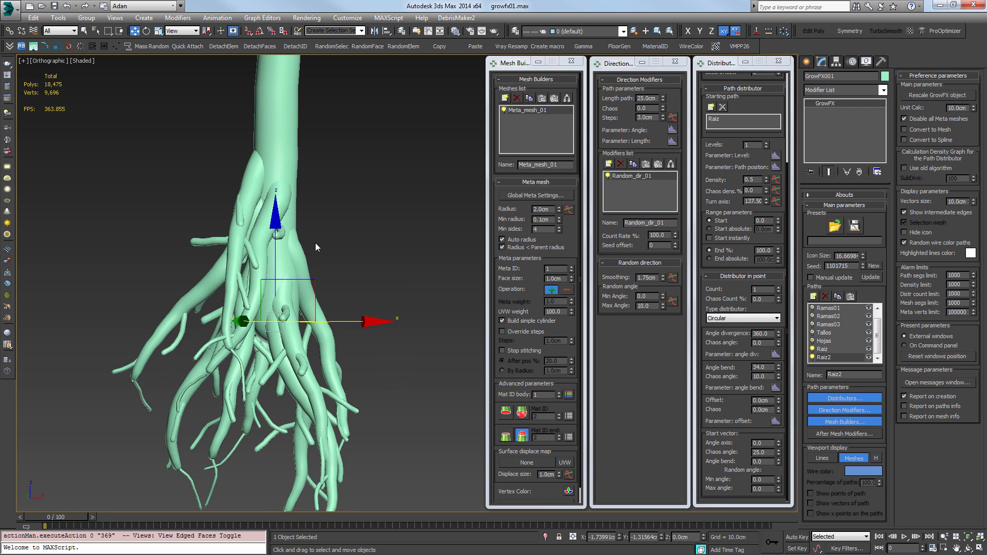
Control the Raiz2 radius with a graph, setting its start point to 4 and its end point to 2
{"action": "left_click_drag", "start_coordinate": [559, 211], "coordinate": [559, 211]}
{"action": "left_click", "coordinate": [568, 209]}
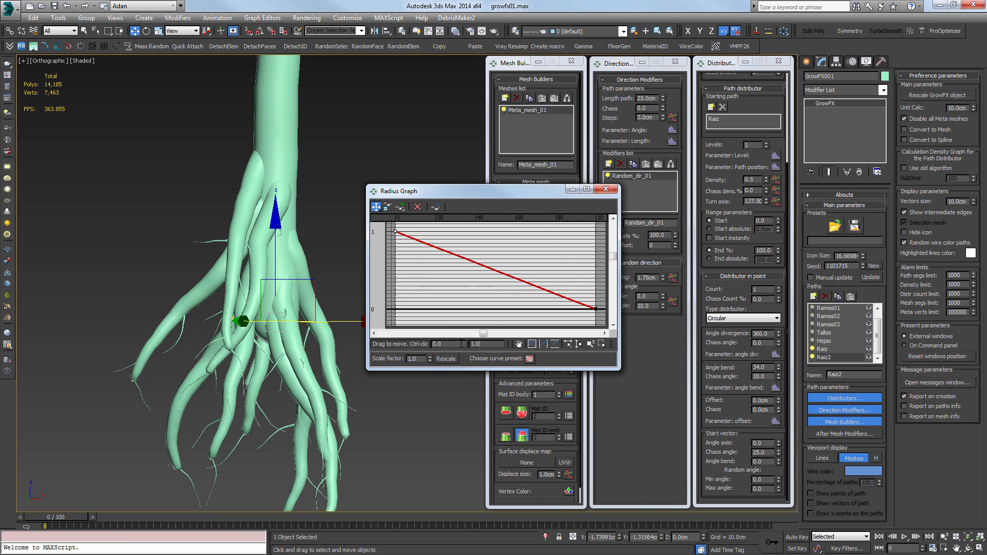
{"action": "type", "text": "4"}
{"action": "key", "text": "Return"}
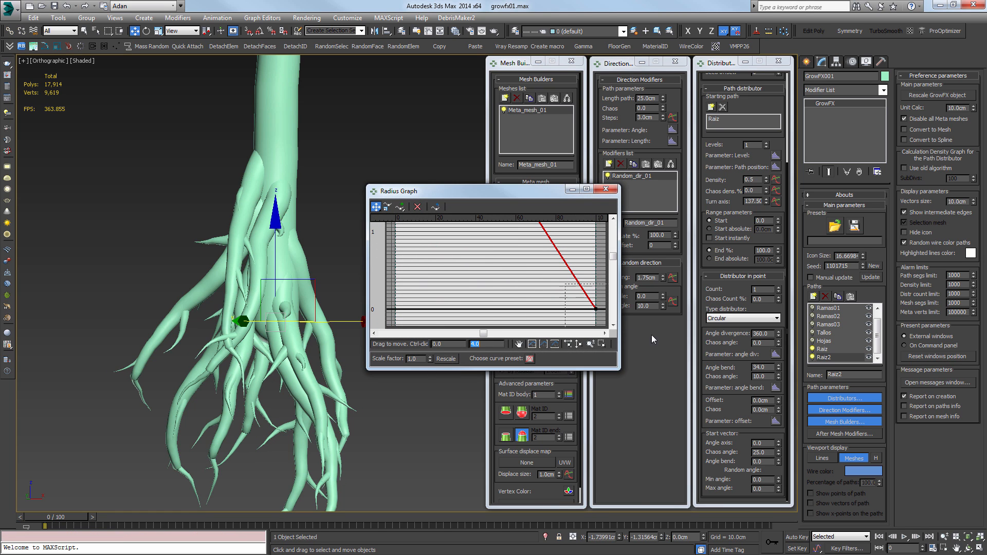
{"action": "type", "text": "2"}
{"action": "key", "text": "Return"}
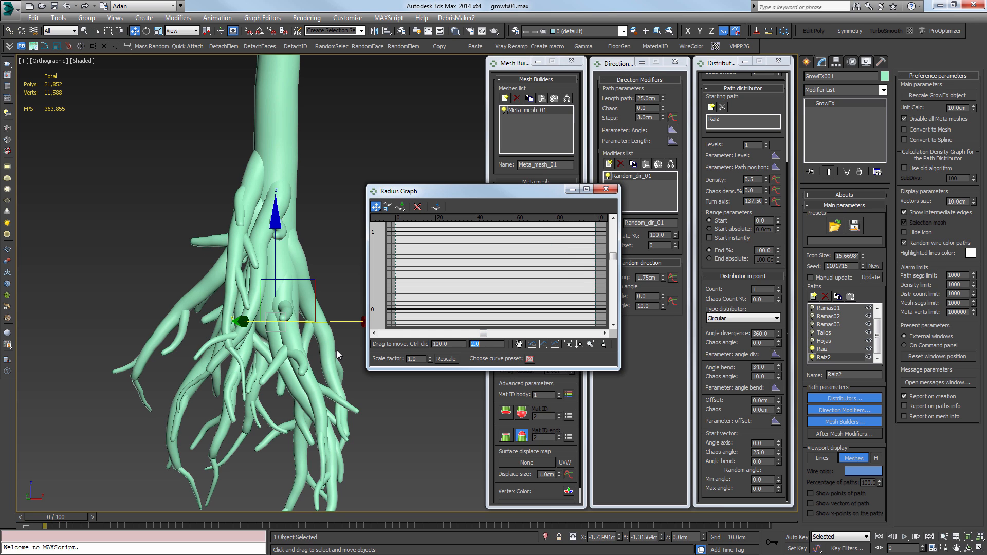
{"action": "left_click", "coordinate": [609, 188]}
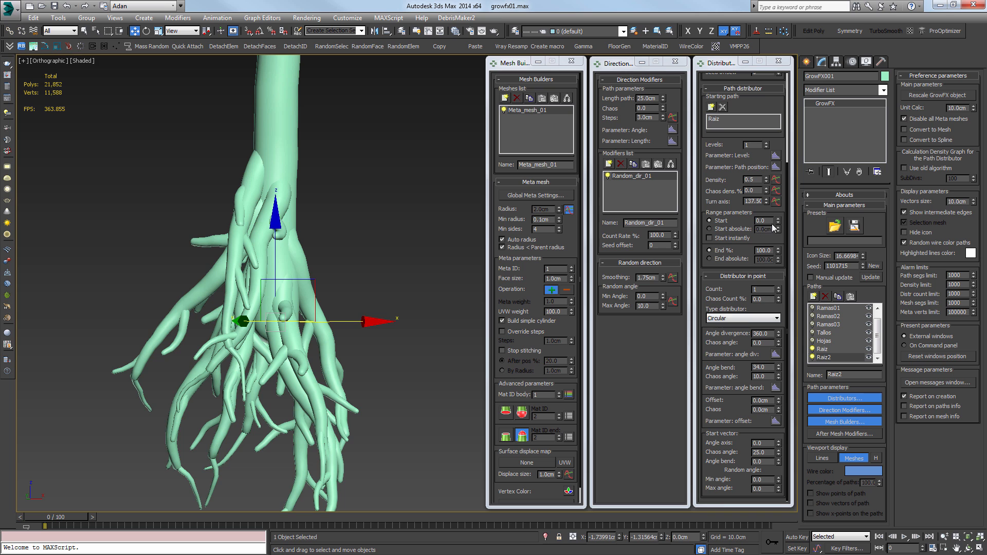
Set the Raiz2 distributor's Start to 28% and add a Vector direction modifier to the path
{"action": "left_click_drag", "start_coordinate": [778, 221], "coordinate": [778, 206]}
{"action": "middle_click_drag", "start_coordinate": [278, 347], "coordinate": [174, 350], "text": "alt"}
{"action": "left_click", "coordinate": [609, 164]}
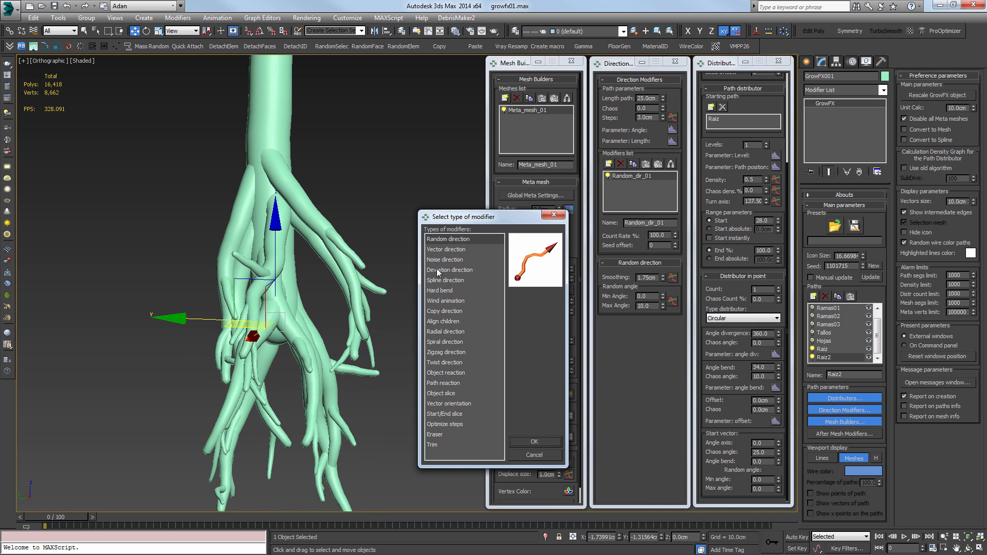
{"action": "left_click", "coordinate": [446, 259]}
{"action": "left_click", "coordinate": [447, 248]}
{"action": "double_click", "coordinate": [445, 249]}
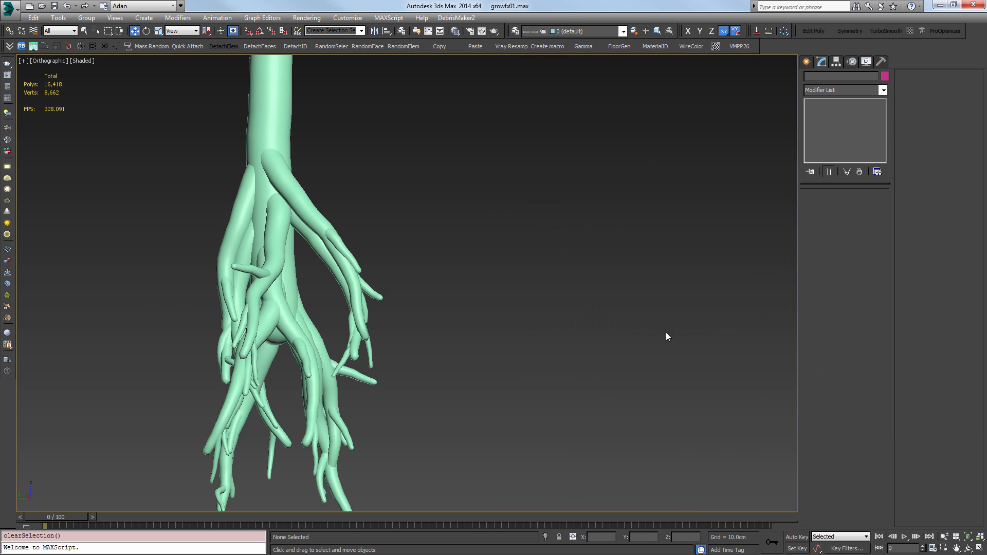
Select the GrowFX tree and set the Raiz2 Vector direction Strength to -31.6
{"action": "left_click", "coordinate": [331, 296]}
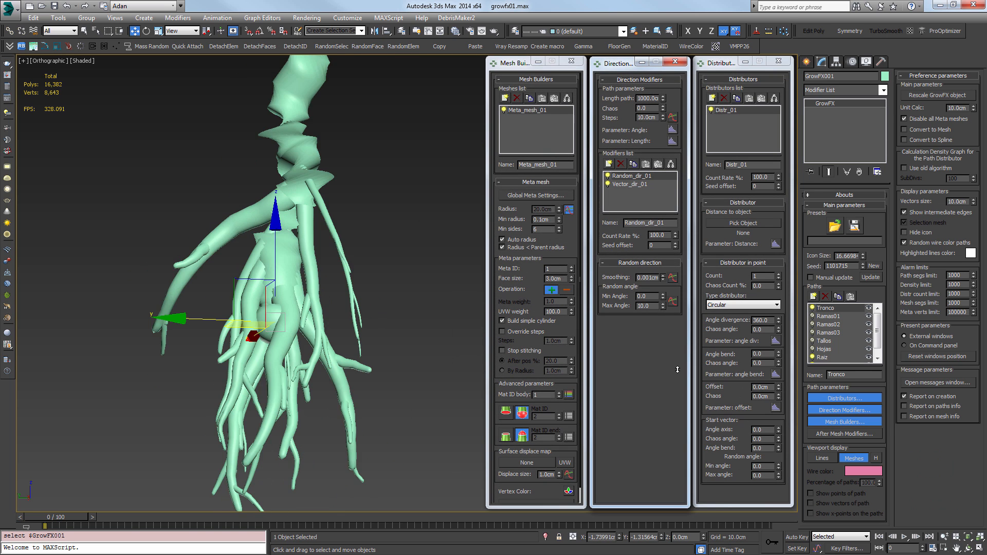
{"action": "left_click_drag", "start_coordinate": [678, 370], "coordinate": [679, 368]}
{"action": "scroll", "coordinate": [860, 327], "scroll_direction": "down", "scroll_amount": 1}
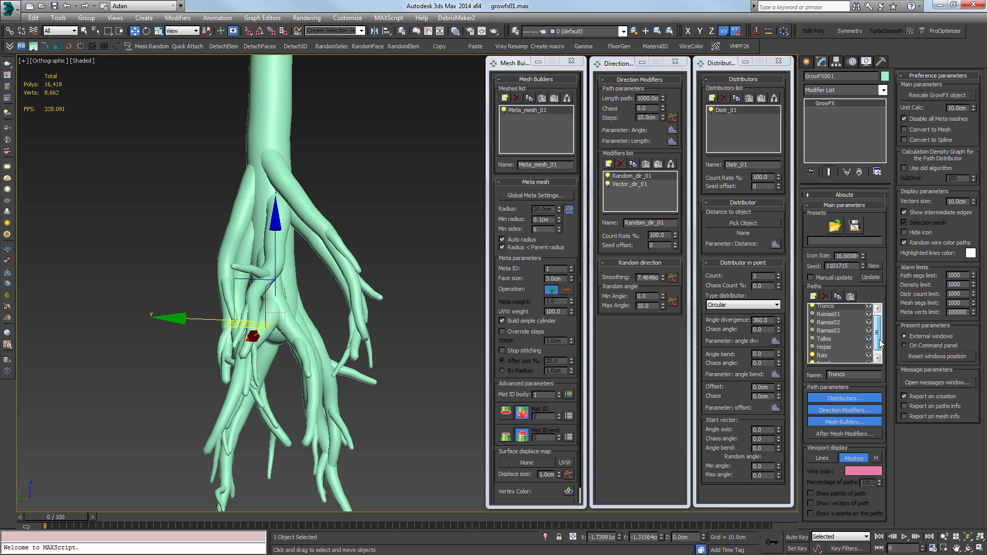
{"action": "left_click", "coordinate": [824, 357]}
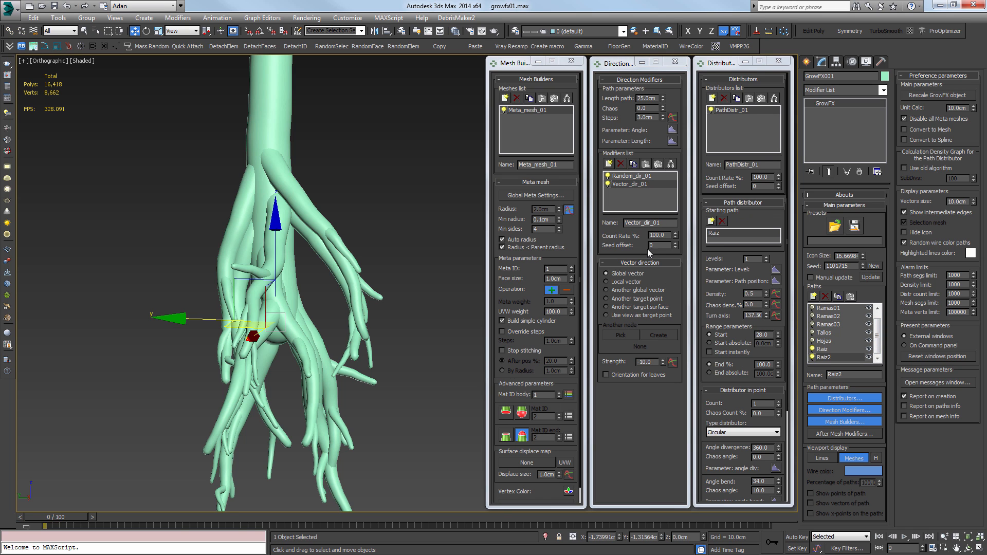
{"action": "left_click_drag", "start_coordinate": [662, 364], "coordinate": [674, 476]}
{"action": "middle_click_drag", "start_coordinate": [316, 363], "coordinate": [210, 385], "text": "alt"}
Set the Raiz distributor's Density to 2.0 and its Vector direction Strength to about -22
{"action": "left_click", "coordinate": [826, 349]}
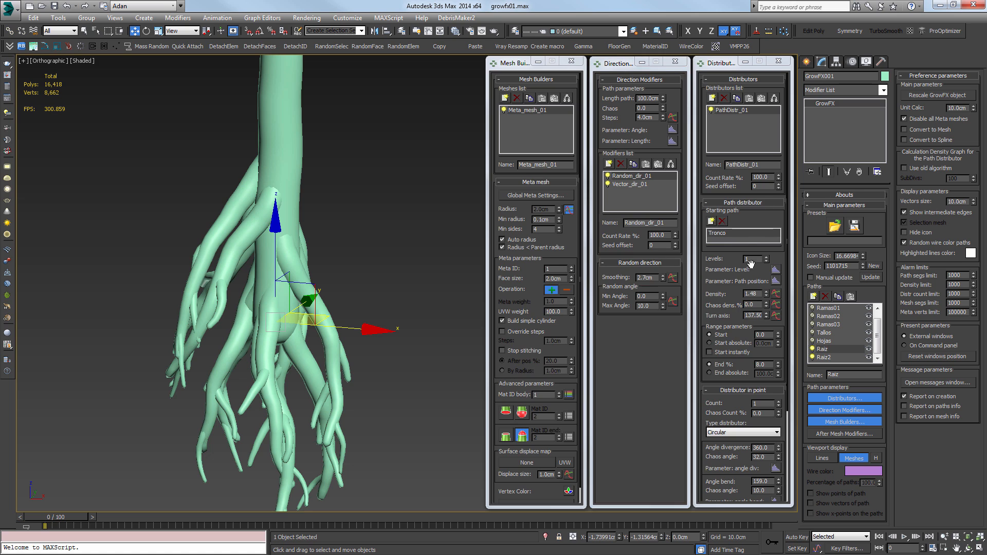
{"action": "type", "text": "2"}
{"action": "key", "text": "Return"}
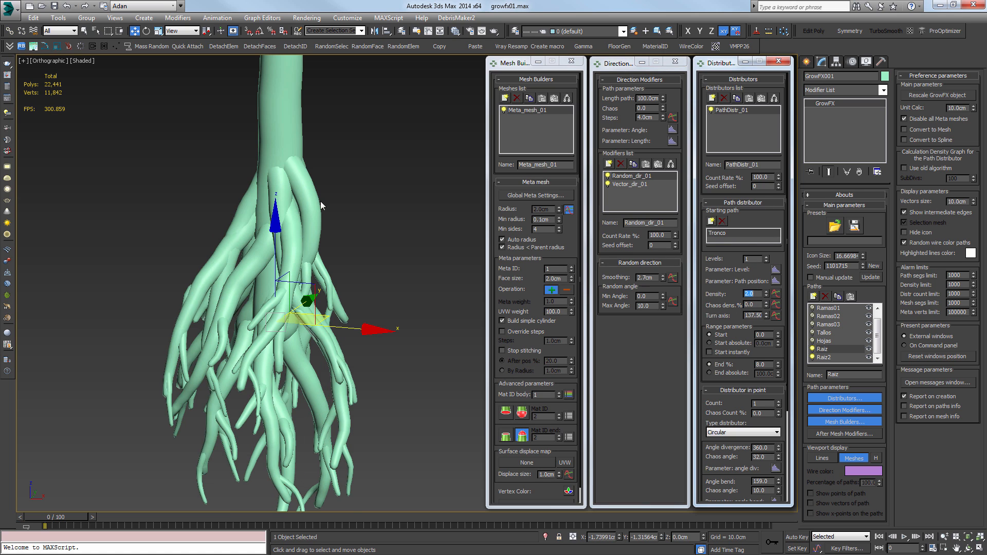
{"action": "mouse_move", "coordinate": [319, 203]}
{"action": "middle_mouse_down", "text": "alt"}
{"action": "mouse_move", "coordinate": [481, 205]}
{"action": "mouse_move", "coordinate": [334, 204]}
{"action": "middle_mouse_up", "text": "alt"}
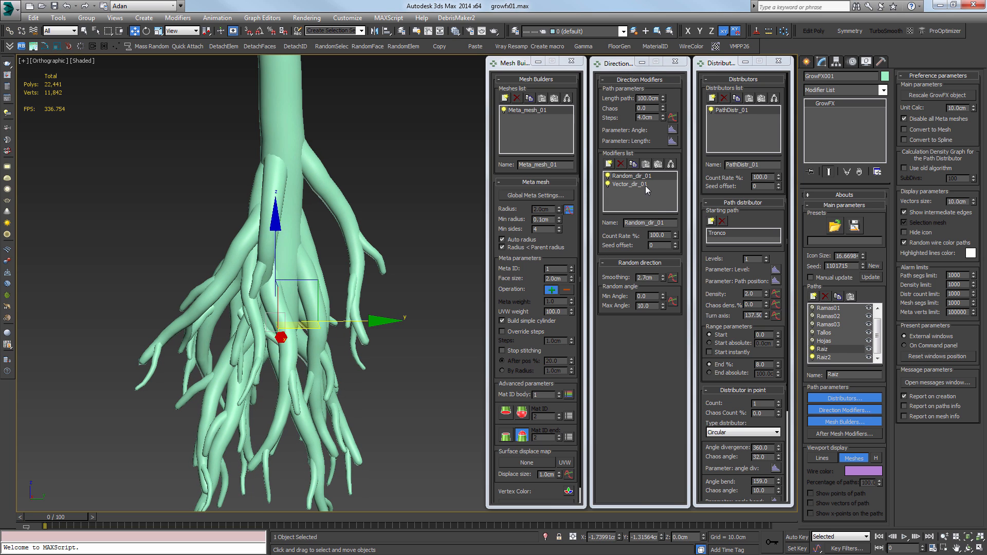
{"action": "left_click", "coordinate": [621, 183]}
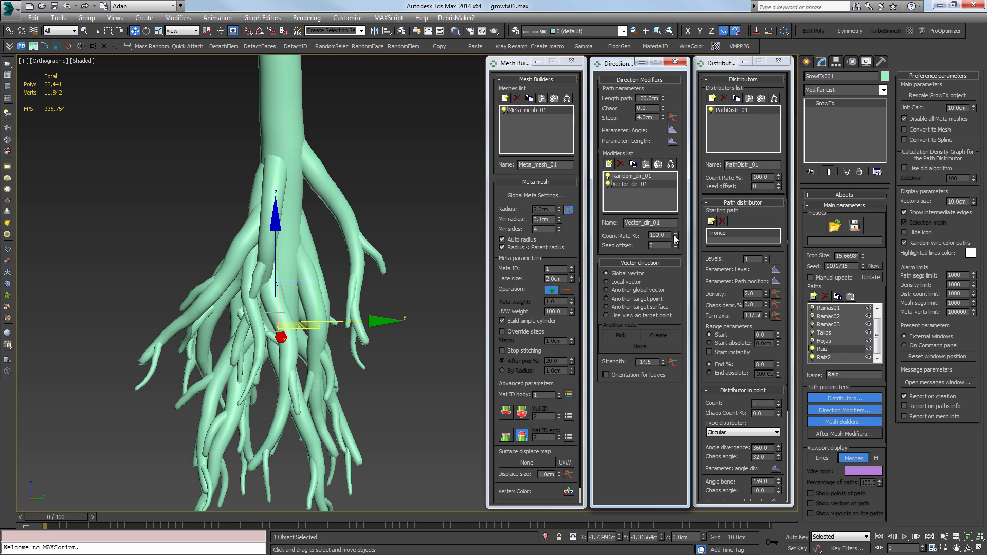
{"action": "left_click_drag", "start_coordinate": [663, 365], "coordinate": [663, 395]}
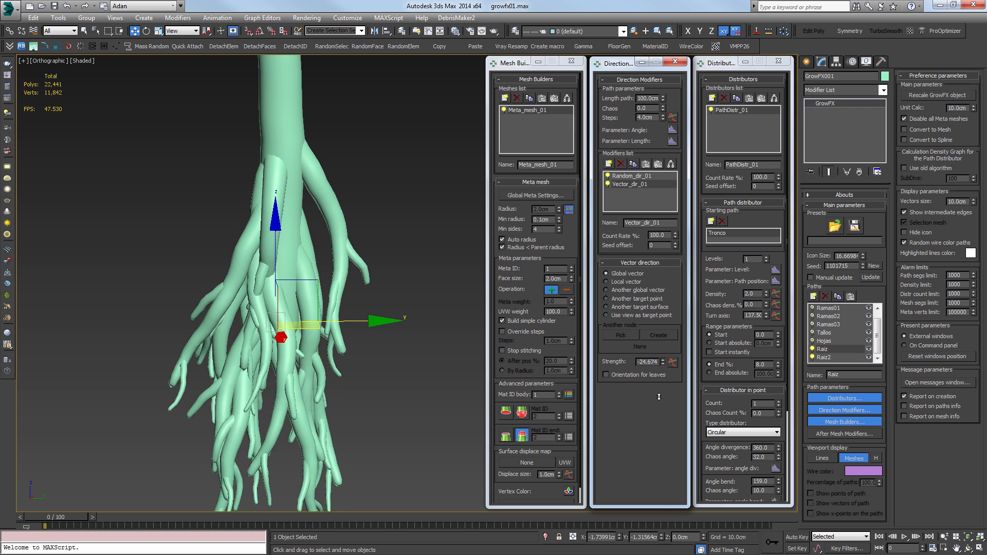
{"action": "middle_click_drag", "start_coordinate": [334, 288], "coordinate": [360, 319], "text": "alt"}
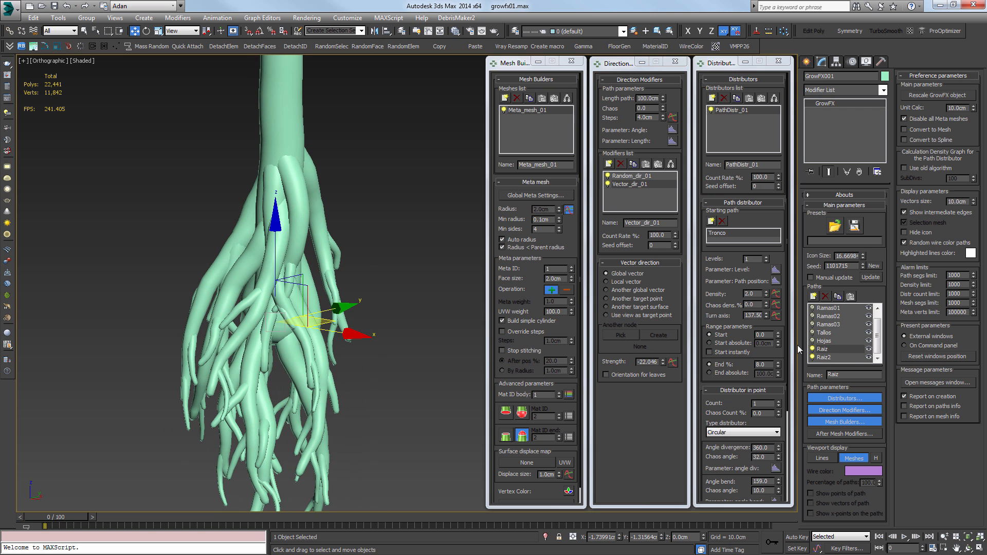
Set the Raiz2 distributor's Start to 14% and its path length to 44.25 cm
{"action": "left_click", "coordinate": [842, 359]}
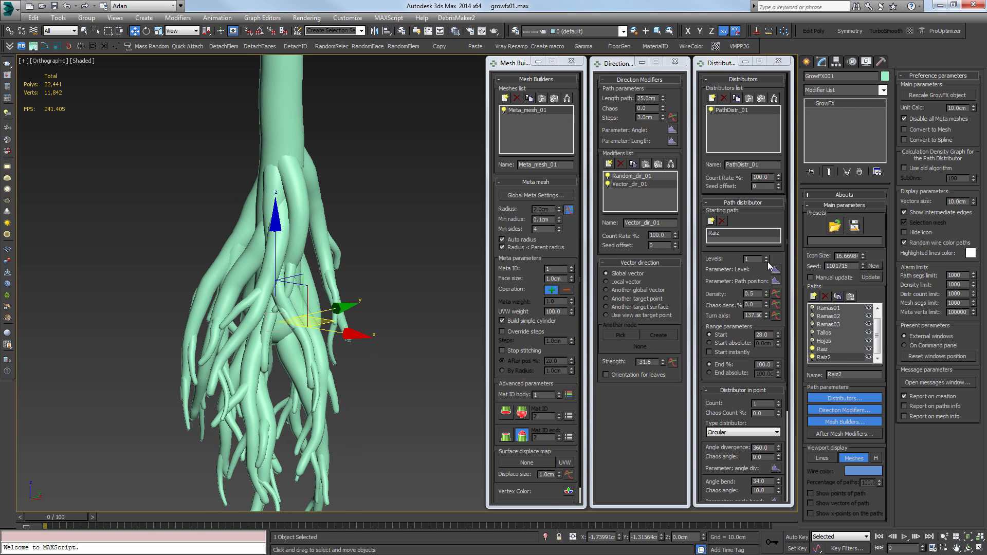
{"action": "left_click_drag", "start_coordinate": [779, 340], "coordinate": [779, 365]}
{"action": "left_click_drag", "start_coordinate": [662, 105], "coordinate": [662, 69]}
{"action": "middle_click_drag", "start_coordinate": [360, 288], "coordinate": [431, 220], "text": "alt"}
{"action": "scroll", "coordinate": [334, 281], "scroll_direction": "up", "scroll_amount": 4}
With edged faces displayed, set the Raiz2 path Steps to 4 cm and its meta mesh Face size to 2 cm
{"action": "key", "text": "F4"}
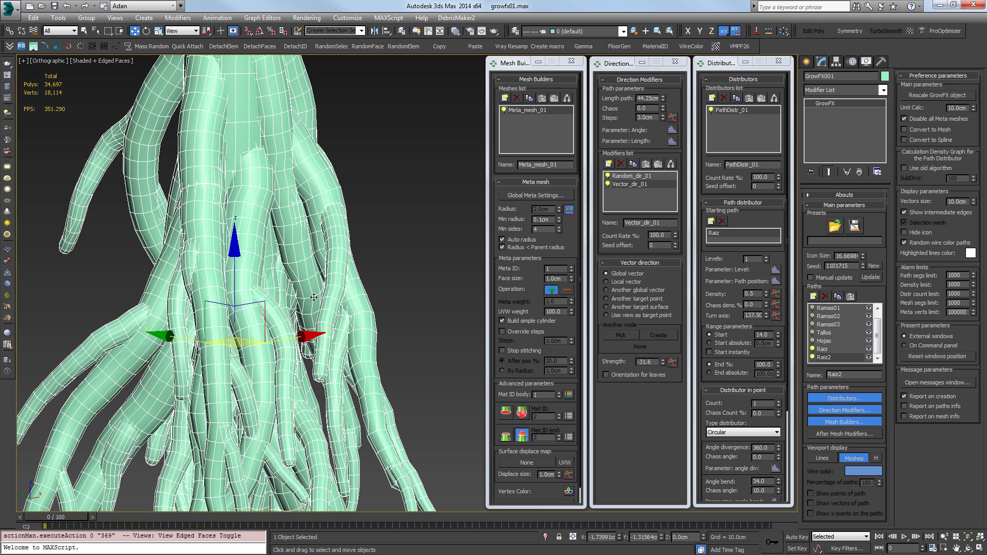
{"action": "left_click", "coordinate": [649, 117]}
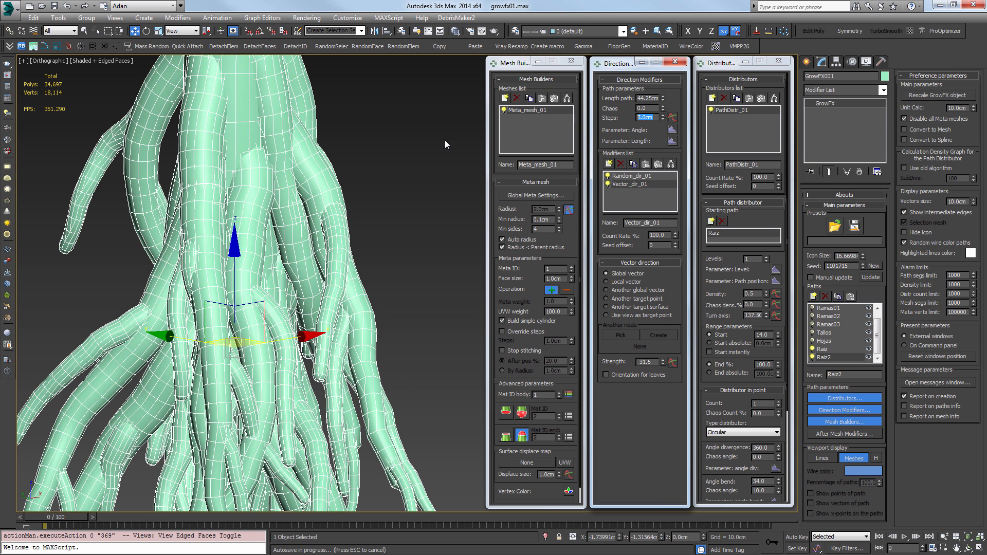
{"action": "type", "text": "4"}
{"action": "key", "text": "Return"}
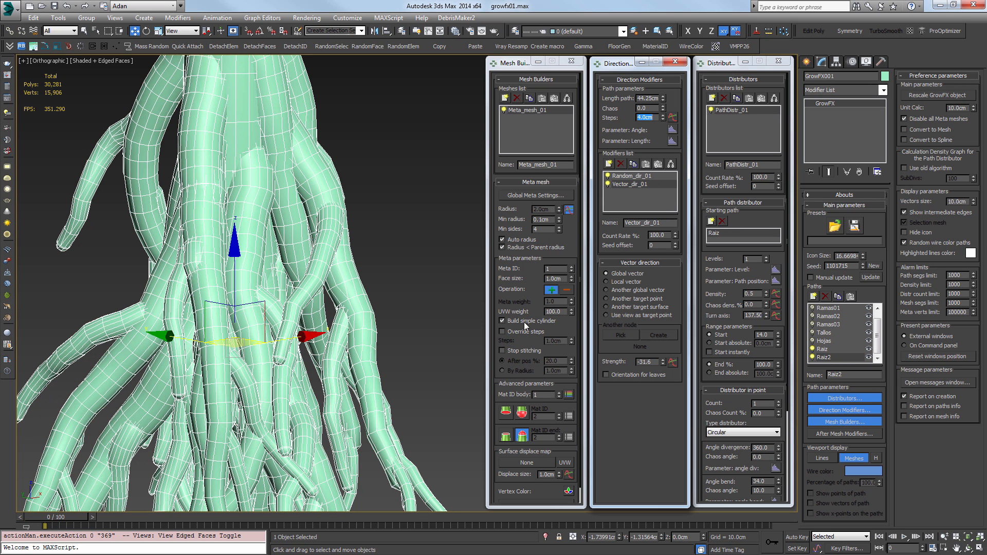
{"action": "left_click", "coordinate": [556, 278]}
{"action": "type", "text": "3"}
{"action": "key", "text": "Return"}
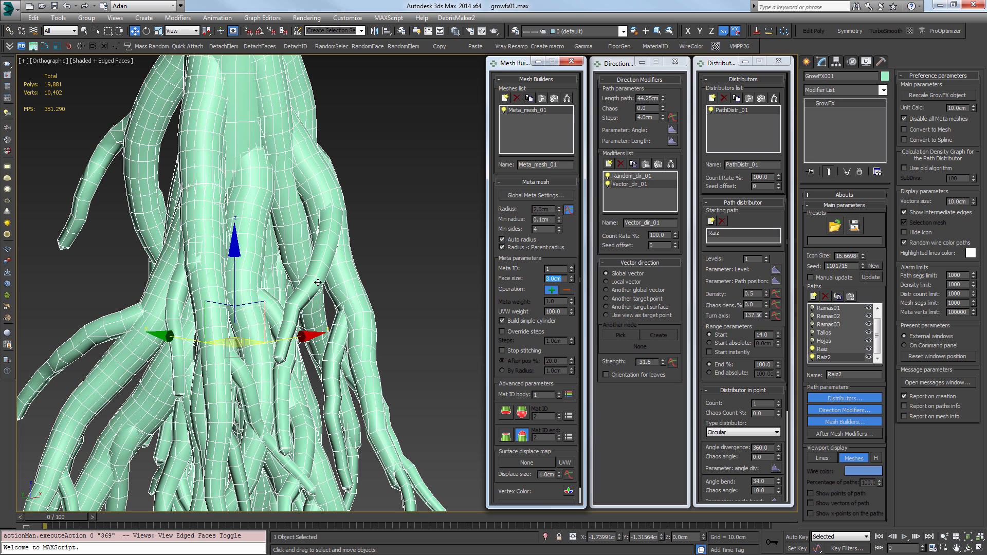
{"action": "type", "text": "2"}
{"action": "key", "text": "Return"}
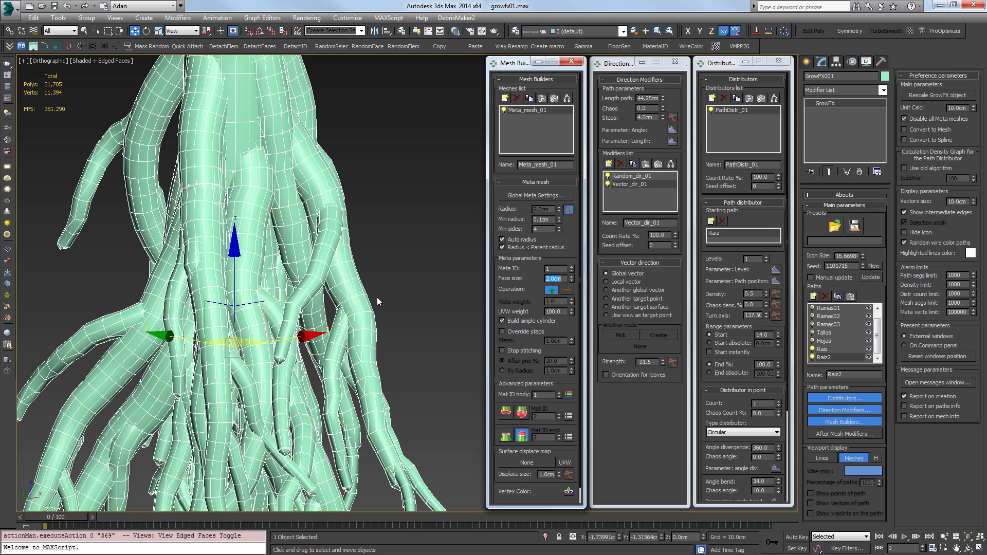
{"action": "middle_click_drag", "start_coordinate": [368, 255], "coordinate": [369, 302]}
{"action": "scroll", "coordinate": [327, 263], "scroll_direction": "down", "scroll_amount": 5}
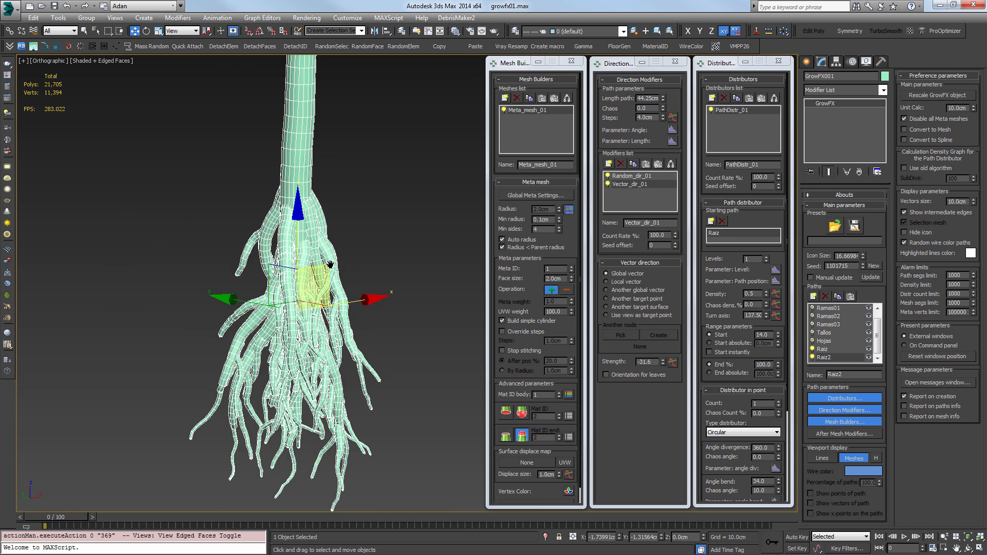
Hide the edged faces and enable all meta meshes to inspect the blended roots
{"action": "key", "text": "F4"}
{"action": "mouse_move", "coordinate": [326, 264]}
{"action": "middle_mouse_down", "text": "alt"}
{"action": "mouse_move", "coordinate": [308, 326]}
{"action": "mouse_move", "coordinate": [357, 303]}
{"action": "mouse_move", "coordinate": [451, 309]}
{"action": "mouse_move", "coordinate": [395, 319]}
{"action": "mouse_move", "coordinate": [355, 301]}
{"action": "middle_mouse_up", "text": "alt"}
{"action": "scroll", "coordinate": [361, 305], "scroll_direction": "down", "scroll_amount": 4}
{"action": "scroll", "coordinate": [361, 304], "scroll_direction": "up", "scroll_amount": 6}
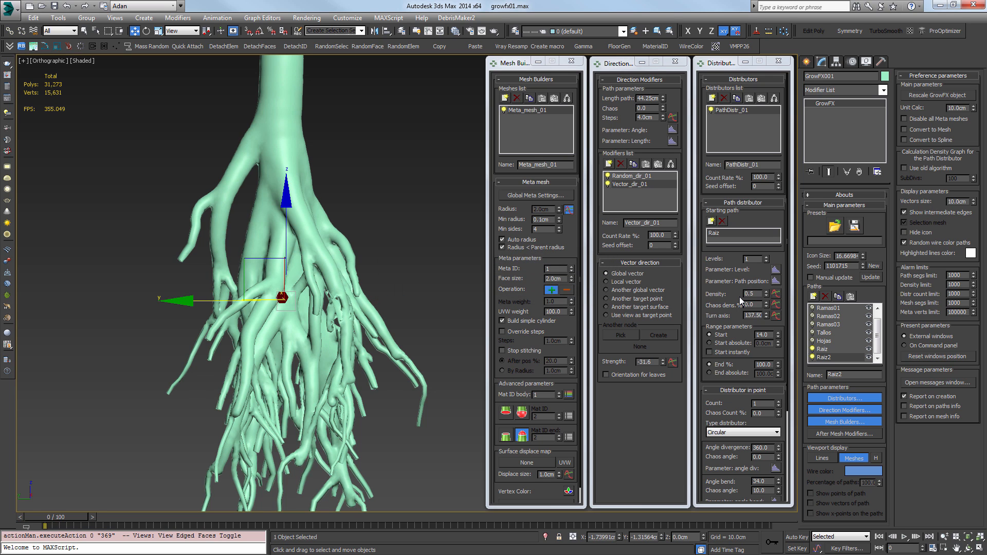
{"action": "scroll", "coordinate": [293, 334], "scroll_direction": "down", "scroll_amount": 2}
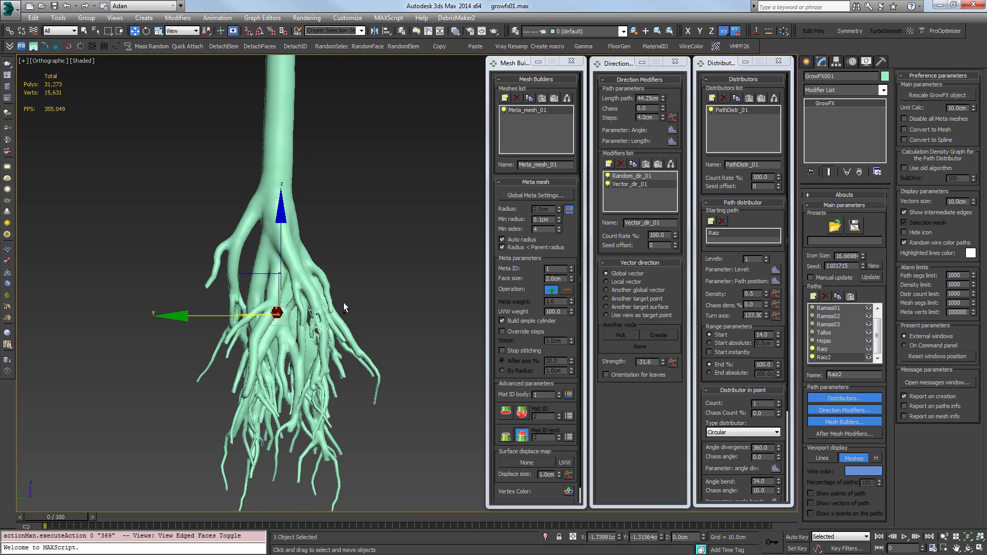
{"action": "middle_click_drag", "start_coordinate": [343, 304], "coordinate": [268, 324], "text": "alt"}
{"action": "scroll", "coordinate": [322, 356], "scroll_direction": "down", "scroll_amount": 2}
Create a square plane about 224 cm wide, centred on the tree's base, in the top view
{"action": "key", "text": "f"}
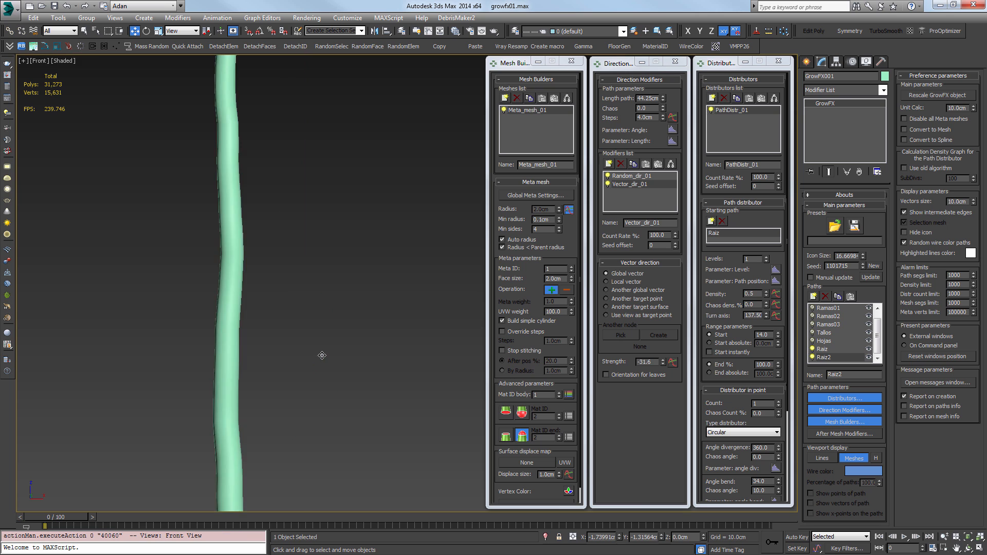
{"action": "scroll", "coordinate": [321, 356], "scroll_direction": "down", "scroll_amount": 4}
{"action": "key", "text": "t"}
{"action": "middle_click_drag", "start_coordinate": [322, 355], "coordinate": [300, 353]}
{"action": "scroll", "coordinate": [299, 354], "scroll_direction": "down", "scroll_amount": 5}
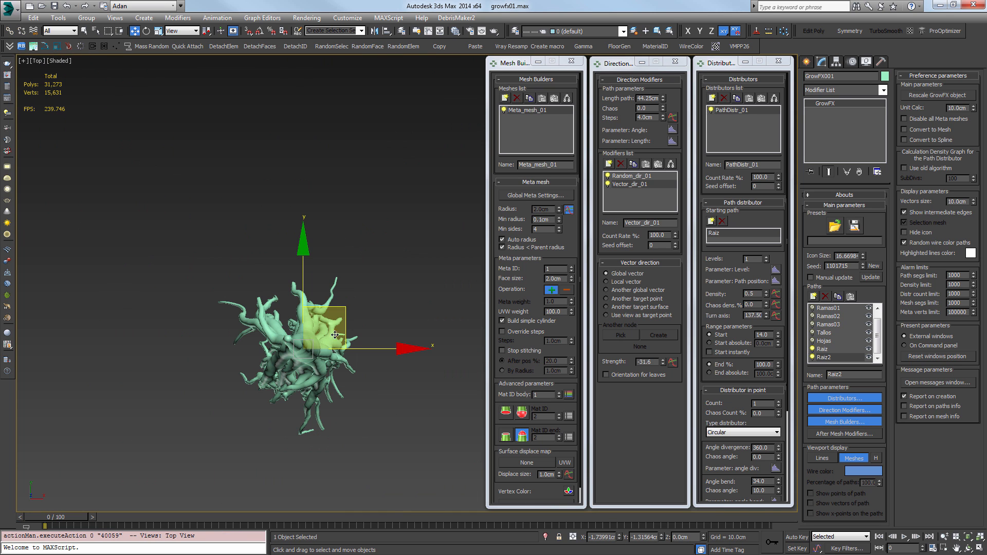
{"action": "left_click", "coordinate": [807, 62]}
{"action": "left_click", "coordinate": [824, 94]}
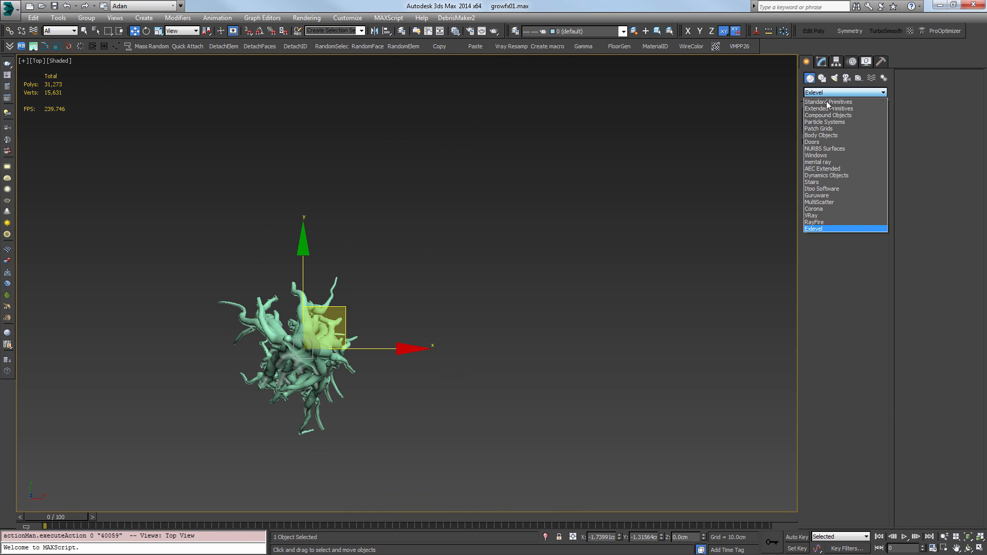
{"action": "left_click", "coordinate": [828, 102]}
{"action": "left_click", "coordinate": [864, 170]}
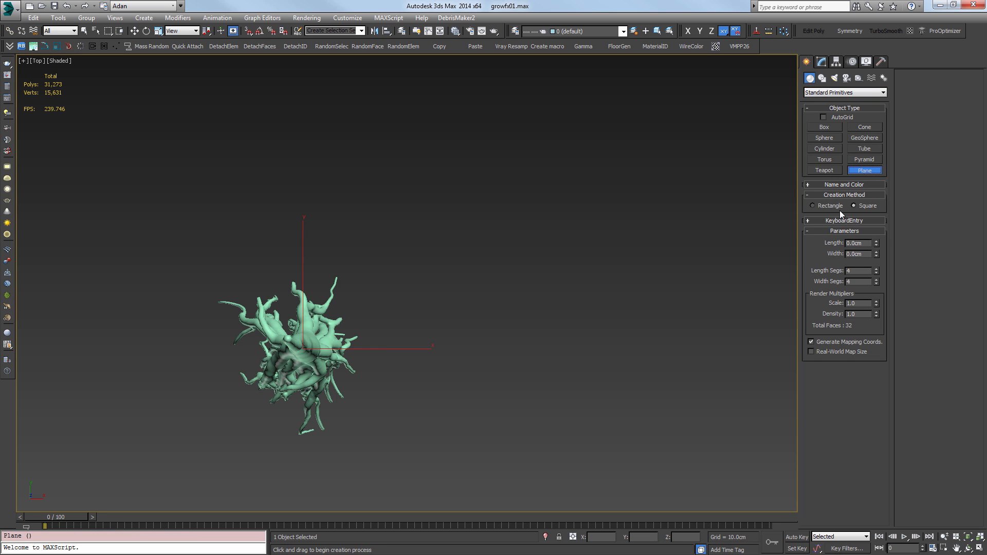
{"action": "left_click_drag", "start_coordinate": [310, 347], "coordinate": [458, 414]}
Raise the plane about 35 cm along Z as a ground level through the upper roots
{"action": "key", "text": "f"}
{"action": "key", "text": "z"}
{"action": "scroll", "coordinate": [448, 242], "scroll_direction": "down", "scroll_amount": 5}
{"action": "key", "text": "w"}
{"action": "middle_click_drag", "start_coordinate": [450, 242], "coordinate": [465, 296], "text": "alt"}
{"action": "scroll", "coordinate": [448, 291], "scroll_direction": "up", "scroll_amount": 5}
{"action": "middle_click_drag", "start_coordinate": [406, 281], "coordinate": [447, 300], "text": "alt"}
{"action": "scroll", "coordinate": [447, 299], "scroll_direction": "down", "scroll_amount": 3}
{"action": "middle_click_drag", "start_coordinate": [447, 302], "coordinate": [382, 303], "text": "alt"}
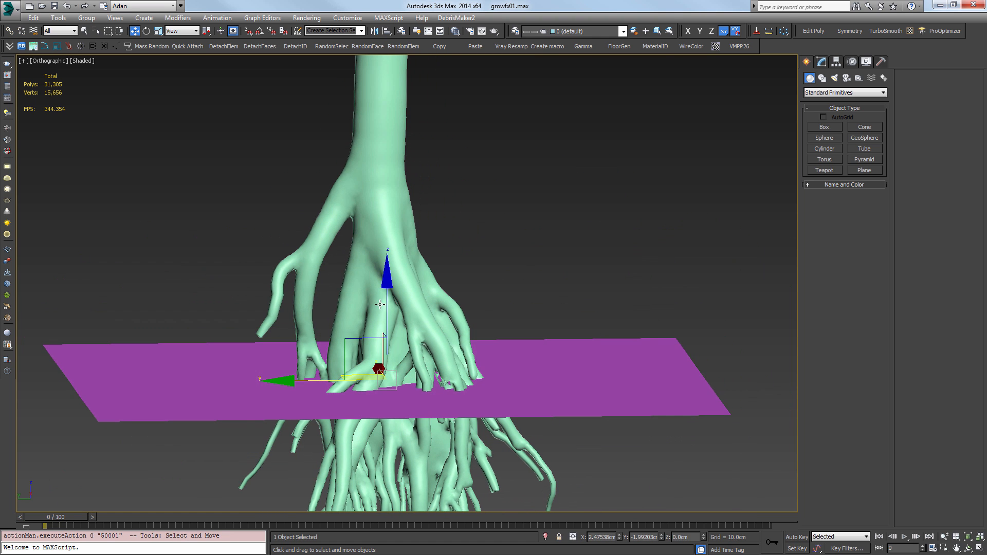
{"action": "left_click_drag", "start_coordinate": [388, 305], "coordinate": [396, 201]}
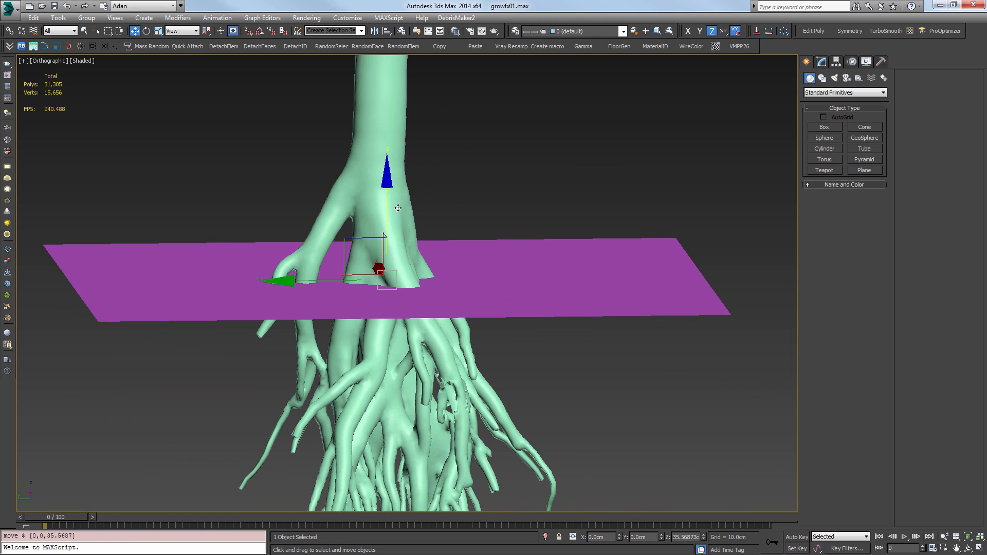
{"action": "middle_click_drag", "start_coordinate": [395, 199], "coordinate": [515, 249], "text": "alt"}
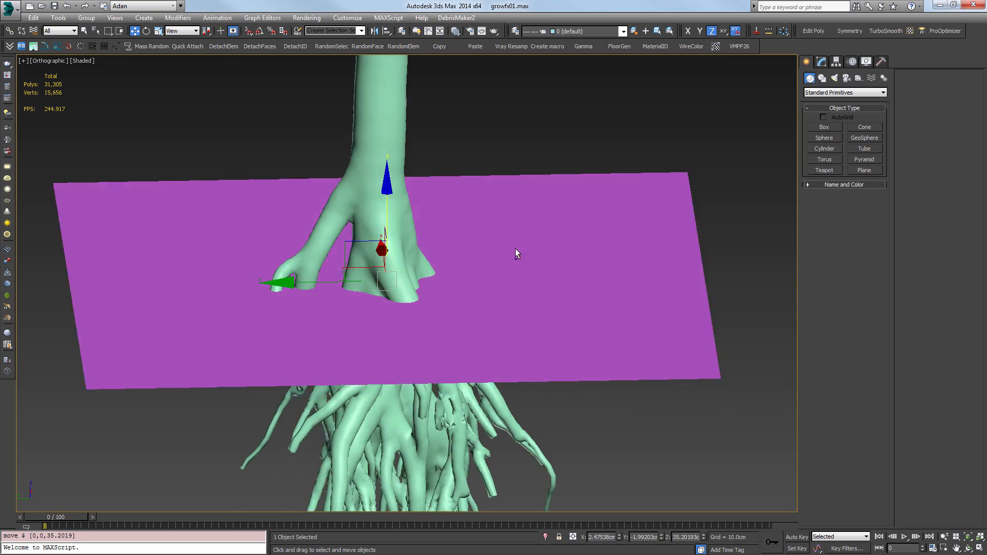
{"action": "scroll", "coordinate": [474, 304], "scroll_direction": "down", "scroll_amount": 6}
{"action": "middle_click_drag", "start_coordinate": [472, 312], "coordinate": [474, 271]}
{"action": "scroll", "coordinate": [430, 235], "scroll_direction": "up", "scroll_amount": 6}
{"action": "middle_click_drag", "start_coordinate": [430, 235], "coordinate": [444, 207], "text": "alt"}
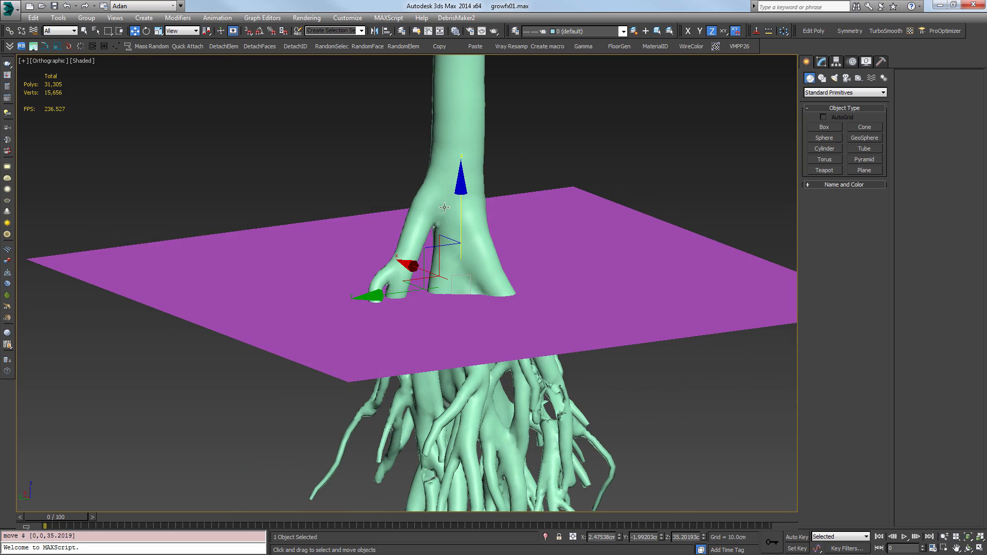
Select the tree, show it in wireframe and disable all its meta meshes
{"action": "left_click", "coordinate": [474, 140]}
{"action": "key", "text": "F3"}
{"action": "middle_click_drag", "start_coordinate": [373, 303], "coordinate": [343, 289], "text": "alt"}
{"action": "left_click", "coordinate": [822, 66]}
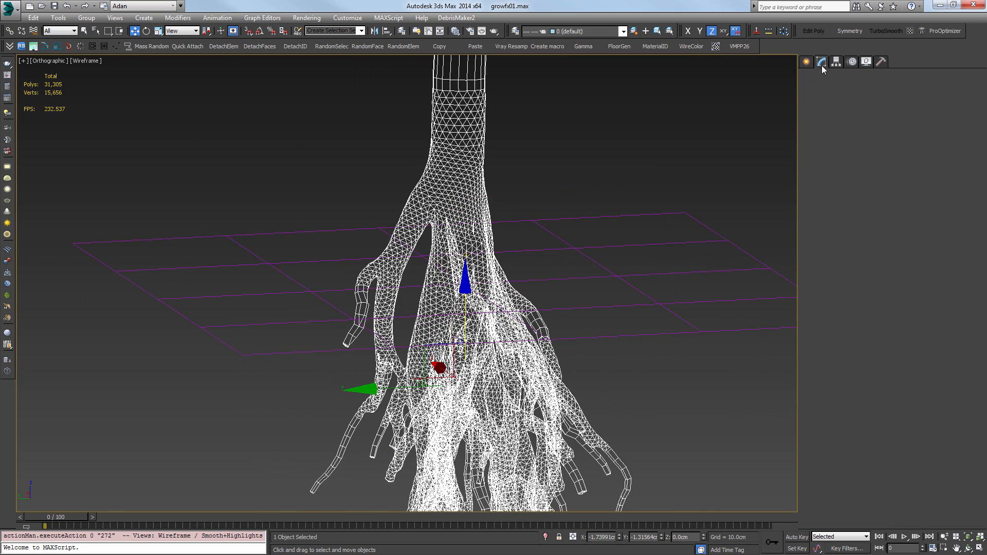
{"action": "left_click", "coordinate": [905, 120]}
{"action": "scroll", "coordinate": [377, 267], "scroll_direction": "up", "scroll_amount": 3}
{"action": "middle_click_drag", "start_coordinate": [424, 248], "coordinate": [380, 255]}
Add an Eraser modifier to the Raiz path
{"action": "left_click", "coordinate": [823, 350]}
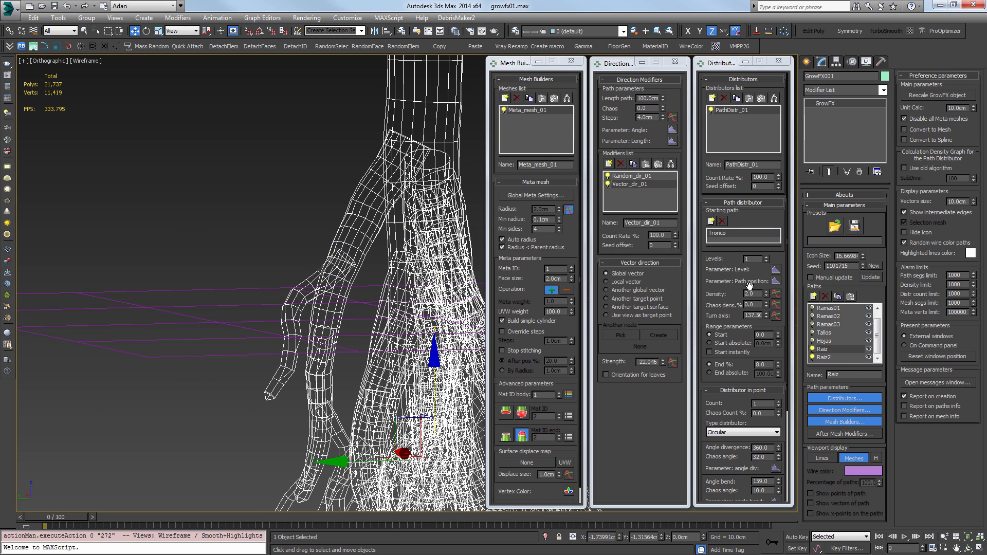
{"action": "left_click", "coordinate": [609, 163]}
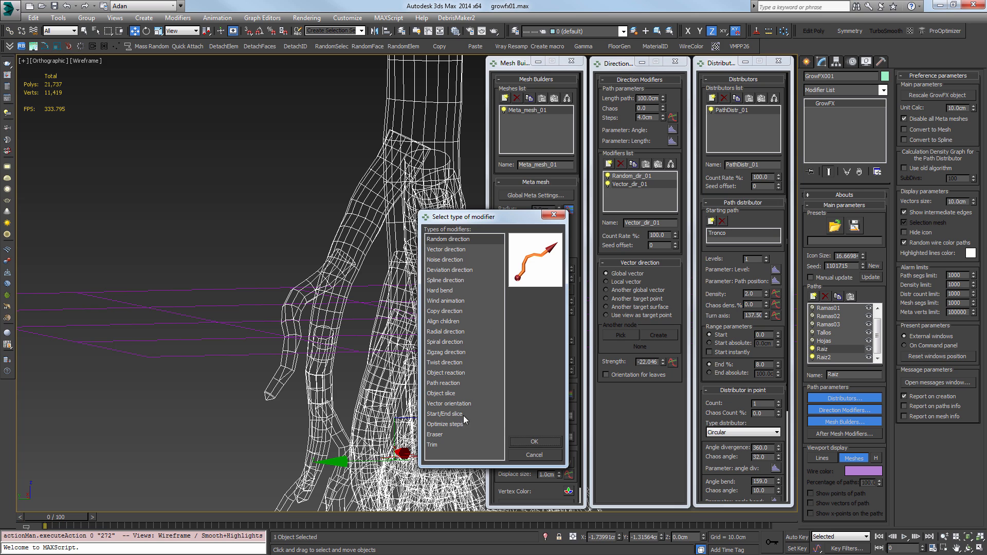
{"action": "left_click", "coordinate": [446, 424]}
{"action": "left_click", "coordinate": [437, 434]}
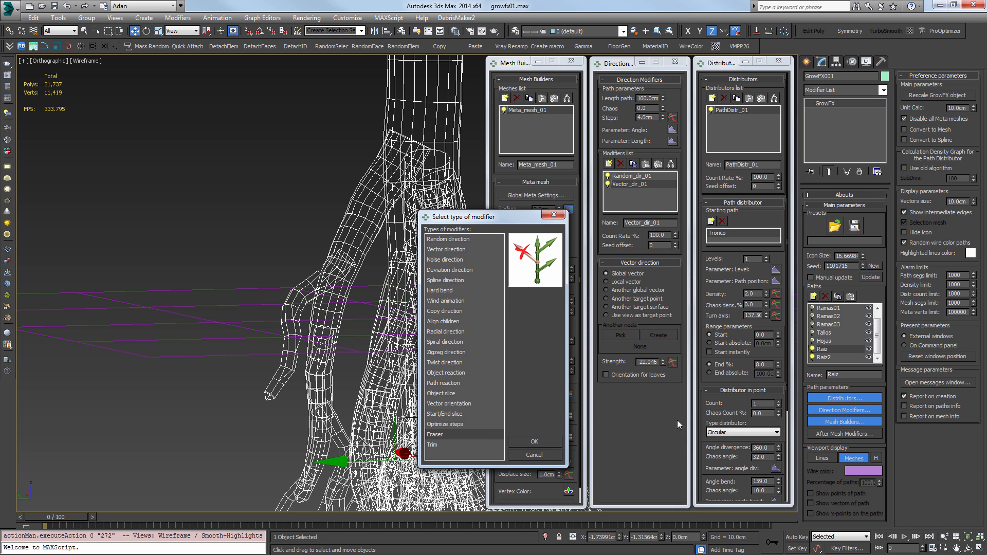
{"action": "left_click", "coordinate": [534, 442]}
Display the paths as lines, erase the outlying root that branches off the trunk's side, and return to shaded meshes
{"action": "left_click", "coordinate": [628, 278]}
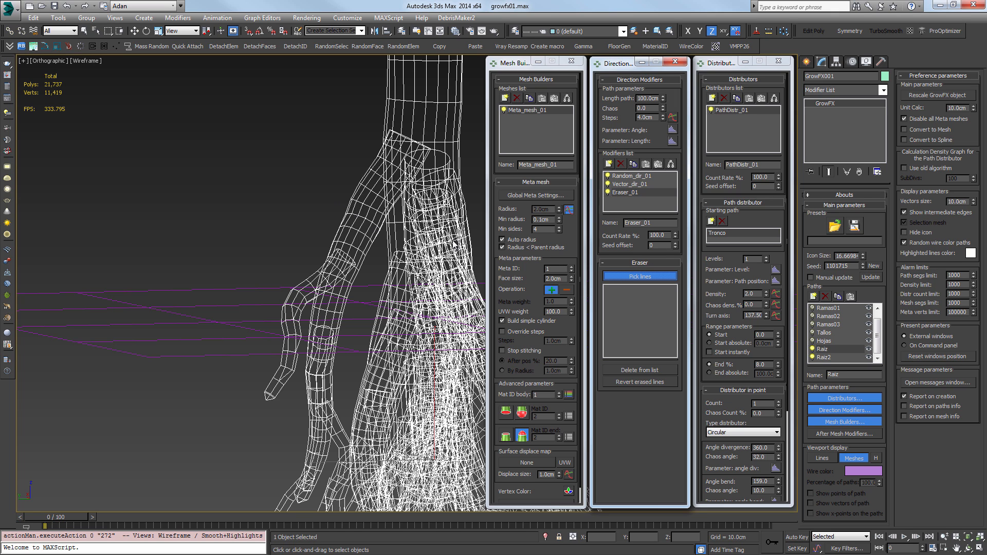
{"action": "left_click", "coordinate": [818, 457]}
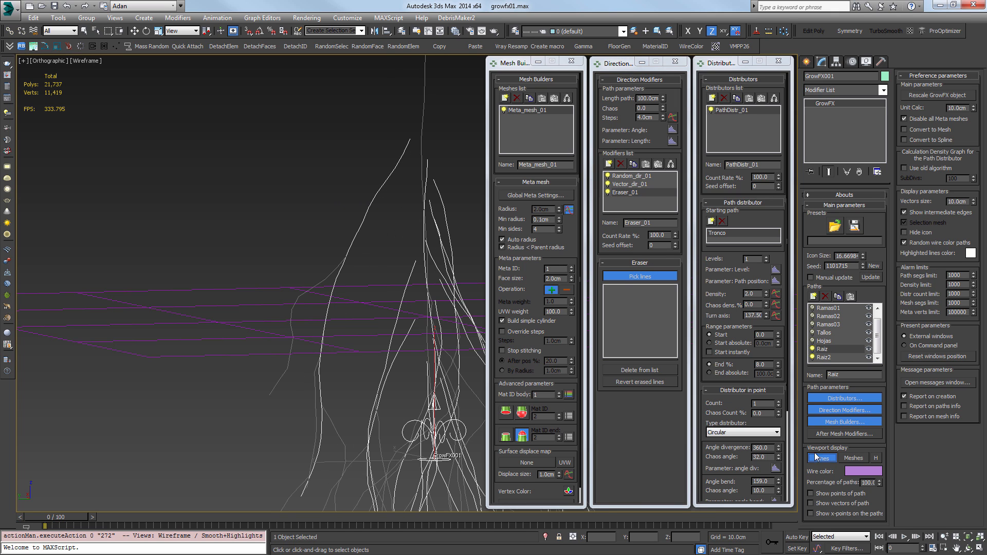
{"action": "left_click", "coordinate": [379, 191]}
{"action": "scroll", "coordinate": [346, 220], "scroll_direction": "down", "scroll_amount": 8}
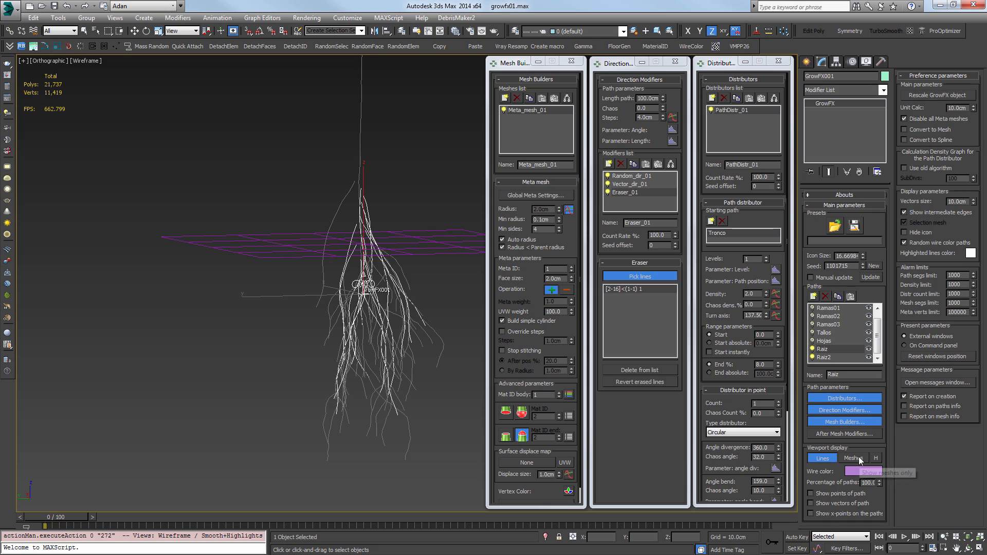
{"action": "left_click", "coordinate": [860, 460]}
{"action": "mouse_move", "coordinate": [401, 278]}
{"action": "middle_mouse_down", "text": "alt"}
{"action": "mouse_move", "coordinate": [303, 305]}
{"action": "mouse_move", "coordinate": [263, 292]}
{"action": "mouse_move", "coordinate": [402, 251]}
{"action": "mouse_move", "coordinate": [399, 233]}
{"action": "mouse_move", "coordinate": [353, 209]}
{"action": "middle_mouse_up", "text": "alt"}
{"action": "key", "text": "F3"}
Lower the ground plane about 13 cm along Z
{"action": "key", "text": "w"}
{"action": "left_click", "coordinate": [393, 212]}
{"action": "left_click_drag", "start_coordinate": [323, 195], "coordinate": [324, 213]}
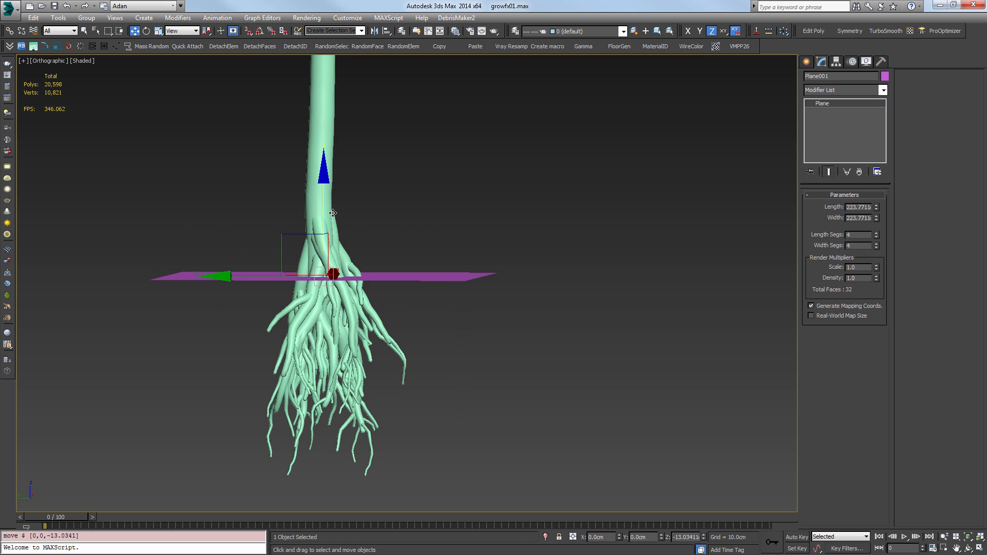
{"action": "middle_click_drag", "start_coordinate": [324, 213], "coordinate": [123, 230], "text": "alt"}
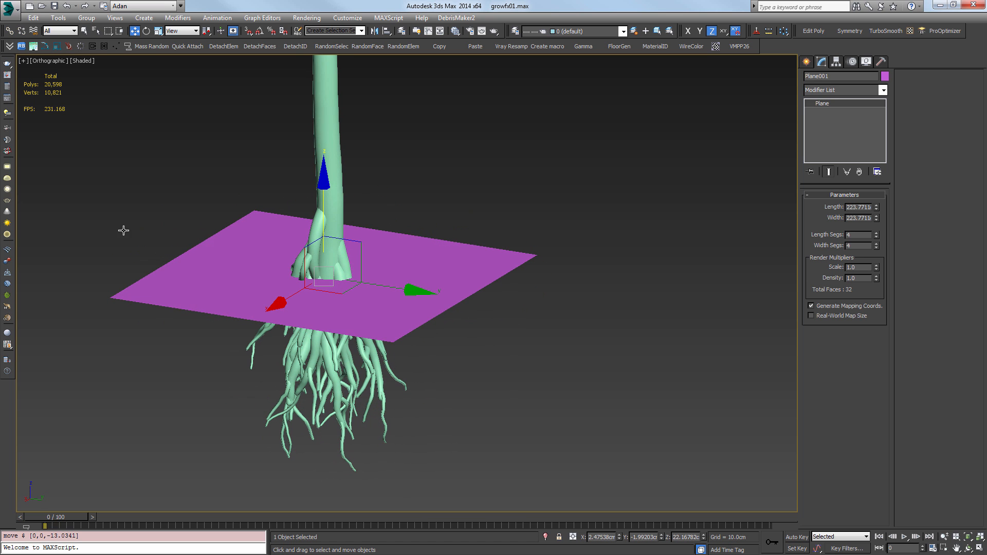
Select the tree and turn all its meta meshes back on
{"action": "left_click", "coordinate": [332, 153]}
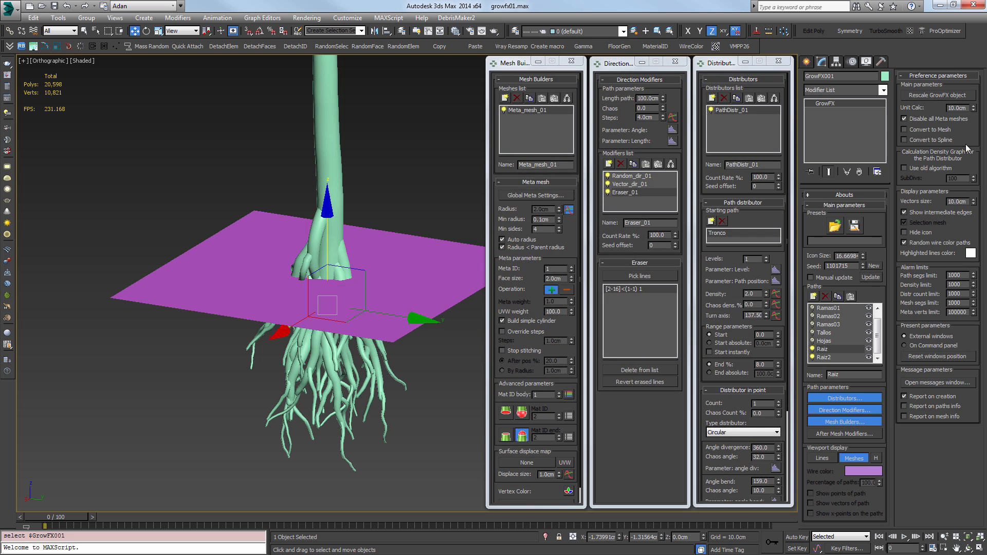
{"action": "left_click", "coordinate": [921, 123]}
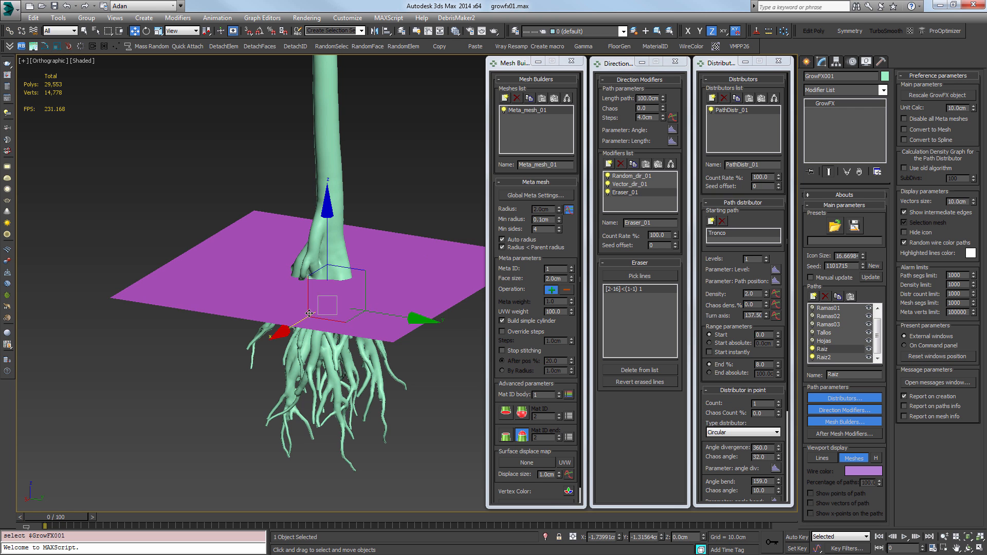
{"action": "middle_click_drag", "start_coordinate": [309, 313], "coordinate": [358, 353], "text": "alt"}
Scale the ground plane up uniformly to about 338%
{"action": "left_click", "coordinate": [350, 333]}
{"action": "scroll", "coordinate": [350, 333], "scroll_direction": "down", "scroll_amount": 5}
{"action": "key", "text": "r"}
{"action": "left_click_drag", "start_coordinate": [332, 321], "coordinate": [349, 189]}
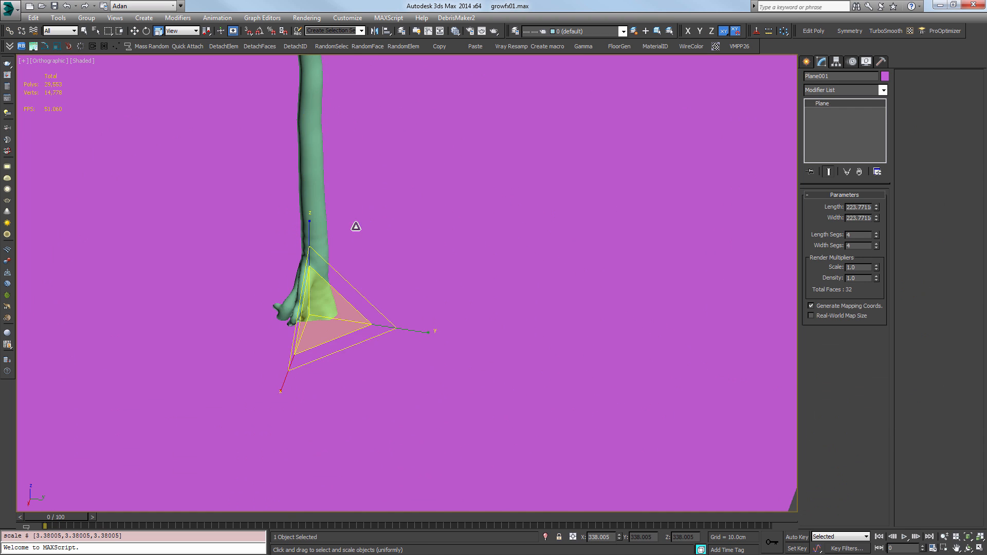
Examine the blended roots from the front in shaded and wireframe display, and where they meet the ground plane in an orbited view
{"action": "middle_click_drag", "start_coordinate": [356, 226], "coordinate": [470, 278], "text": "alt"}
{"action": "key", "text": "f"}
{"action": "key", "text": "z"}
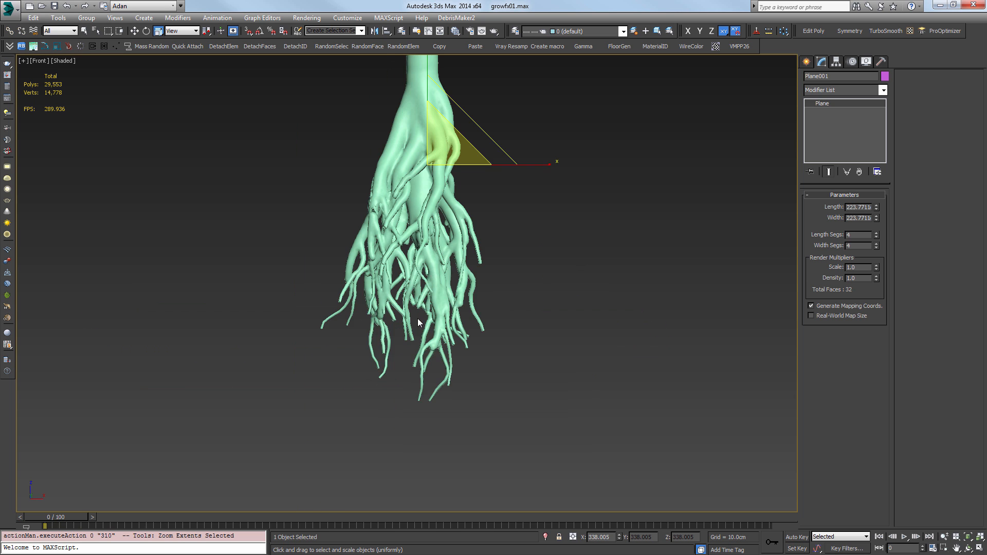
{"action": "scroll", "coordinate": [417, 322], "scroll_direction": "down", "scroll_amount": 2}
{"action": "key", "text": "F3"}
{"action": "left_click", "coordinate": [397, 229]}
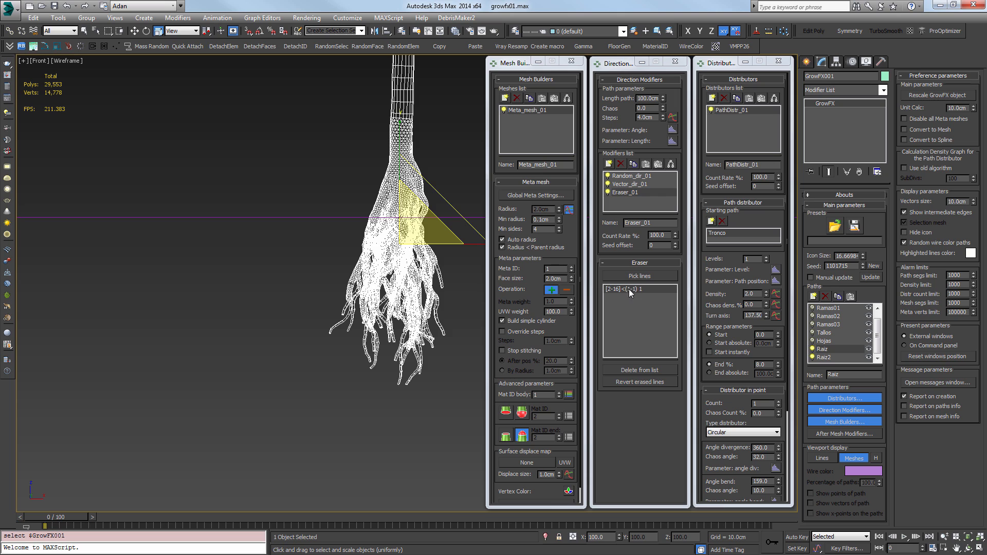
{"action": "middle_click_drag", "start_coordinate": [461, 332], "coordinate": [407, 334]}
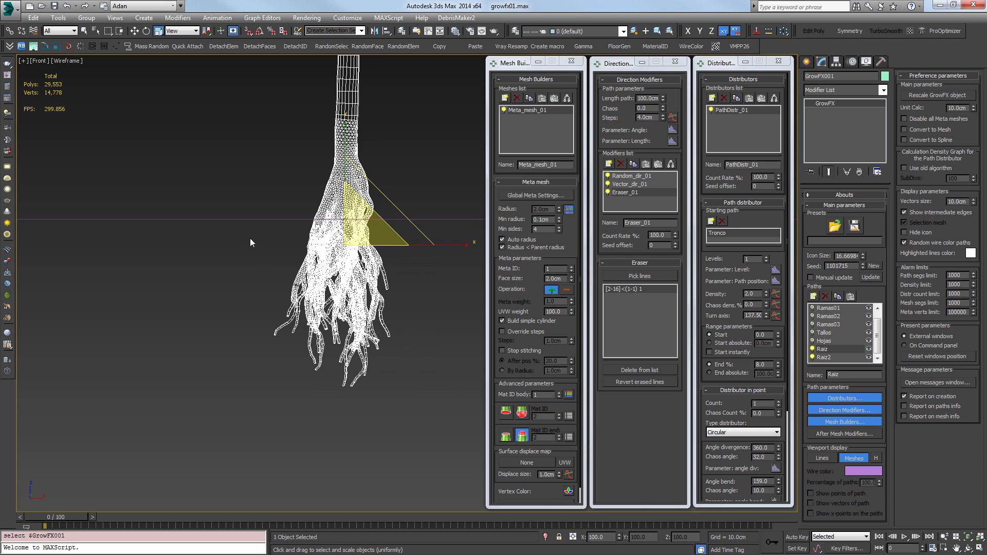
{"action": "key", "text": "F3"}
{"action": "mouse_move", "coordinate": [346, 227]}
{"action": "middle_mouse_down", "text": "alt"}
{"action": "mouse_move", "coordinate": [452, 253]}
{"action": "mouse_move", "coordinate": [357, 312]}
{"action": "mouse_move", "coordinate": [336, 303]}
{"action": "middle_mouse_up", "text": "alt"}
{"action": "left_click_drag", "start_coordinate": [878, 335], "coordinate": [878, 327]}
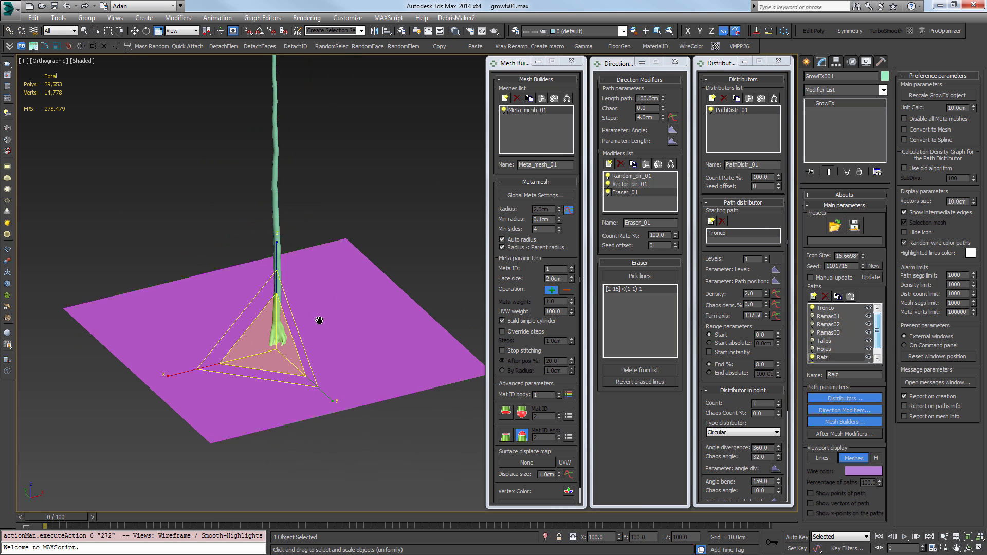
{"action": "middle_click_drag", "start_coordinate": [319, 321], "coordinate": [320, 322], "text": "alt"}
Delete the ground plane and reselect the tree
{"action": "left_click", "coordinate": [423, 335]}
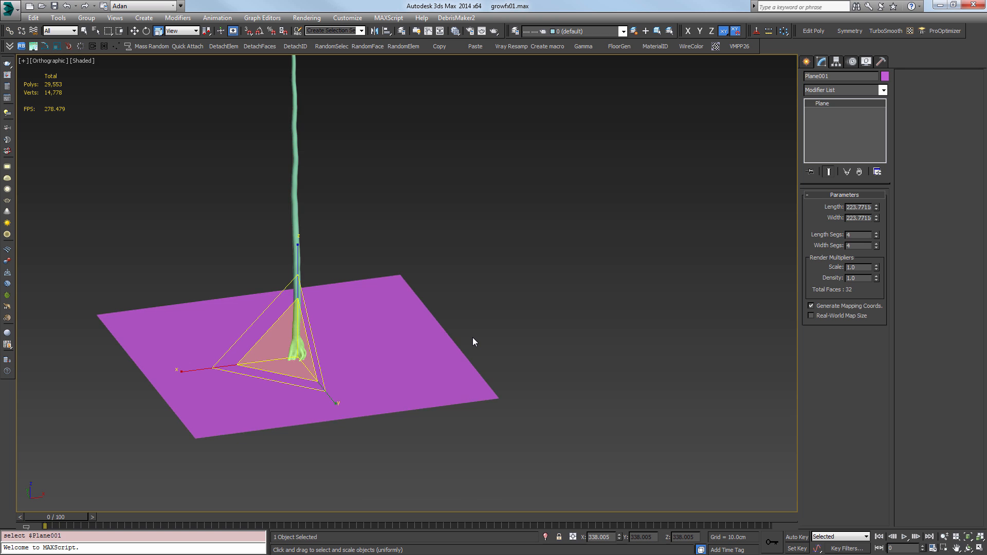
{"action": "key", "text": "Delete"}
{"action": "left_click_drag", "start_coordinate": [424, 409], "coordinate": [180, 231]}
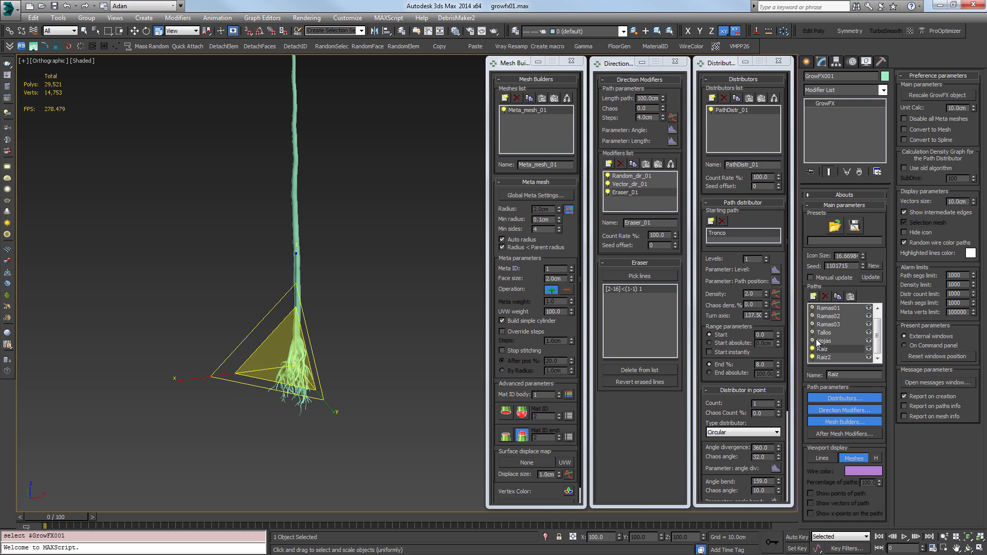
Re-enable the Ramas01, Ramas02, Ramas03, Tallos and Hojas paths and disable all meta meshes
{"action": "scroll", "coordinate": [832, 334], "scroll_direction": "up", "scroll_amount": 1}
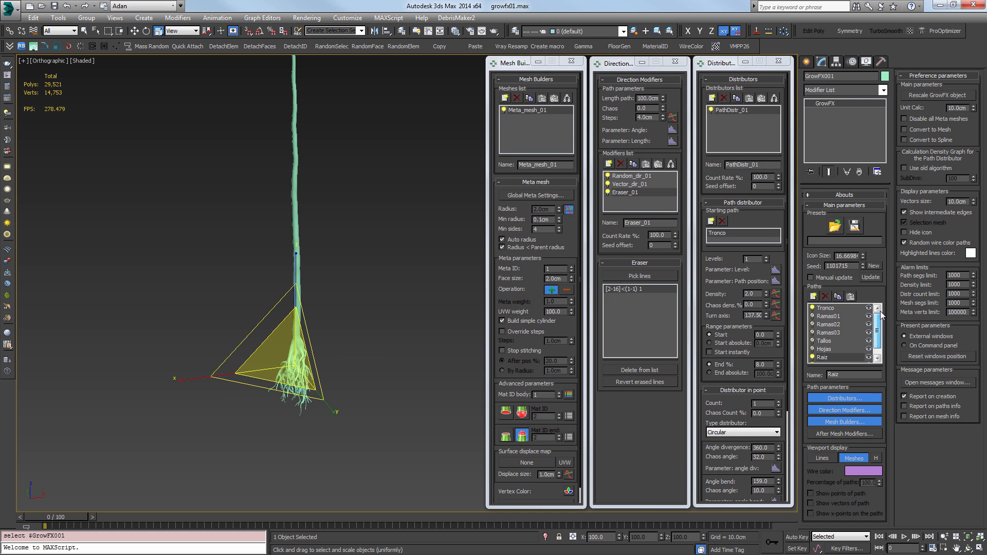
{"action": "left_click", "coordinate": [812, 332]}
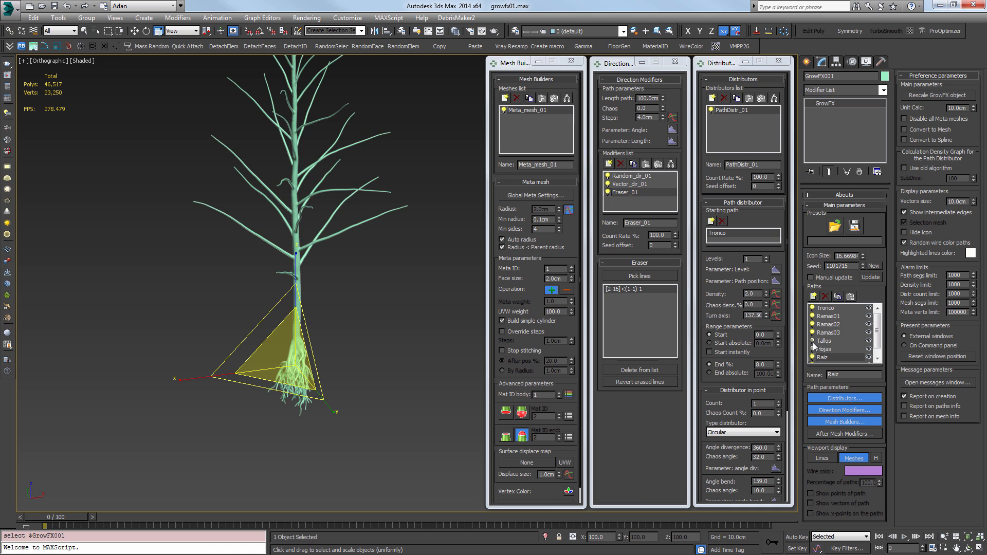
{"action": "left_click", "coordinate": [904, 119]}
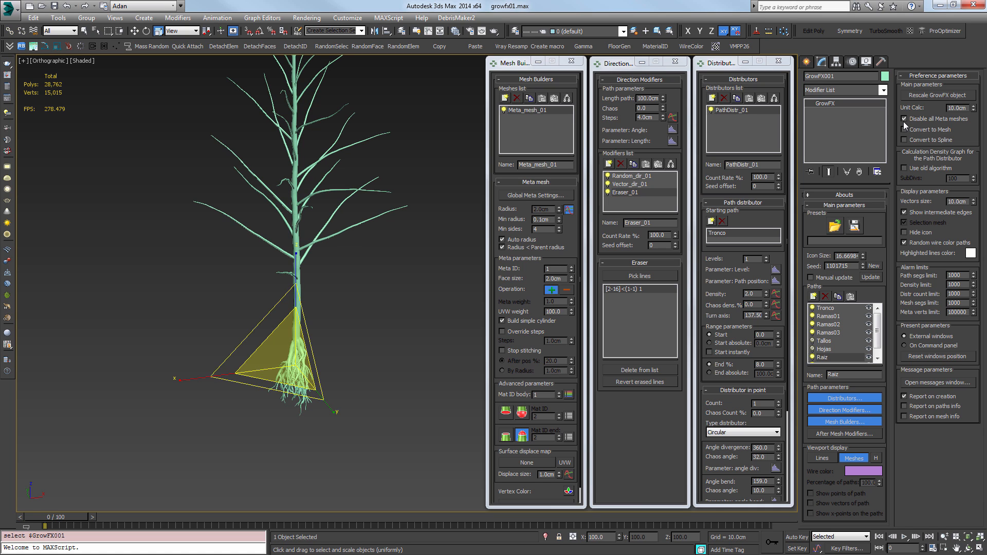
{"action": "left_click", "coordinate": [812, 341]}
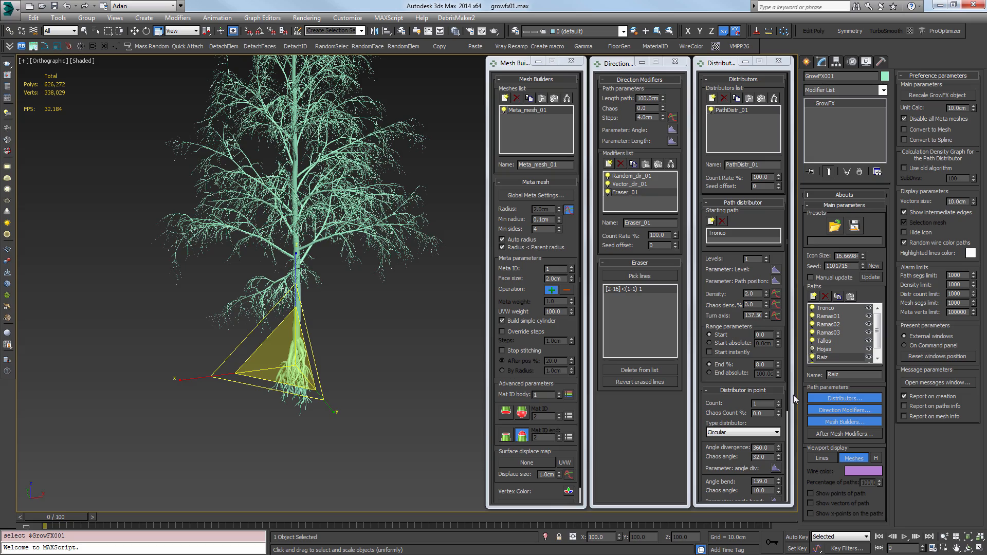
Examine the complete leafy tree from the front, from its roots to its crown
{"action": "middle_click_drag", "start_coordinate": [431, 320], "coordinate": [307, 291], "text": "alt"}
{"action": "key", "text": "f"}
{"action": "key", "text": "z"}
{"action": "scroll", "coordinate": [388, 298], "scroll_direction": "up", "scroll_amount": 8}
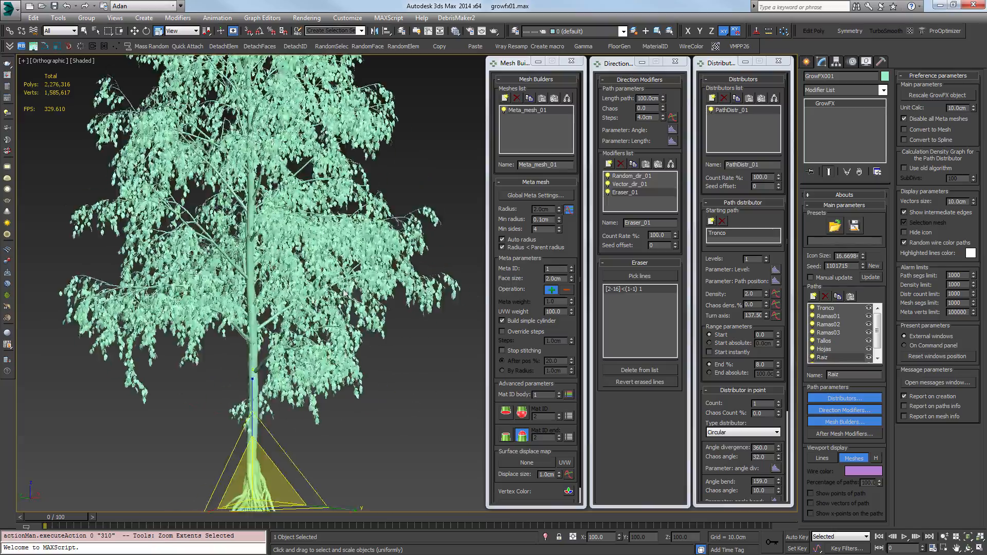
{"action": "scroll", "coordinate": [433, 294], "scroll_direction": "down", "scroll_amount": 10}
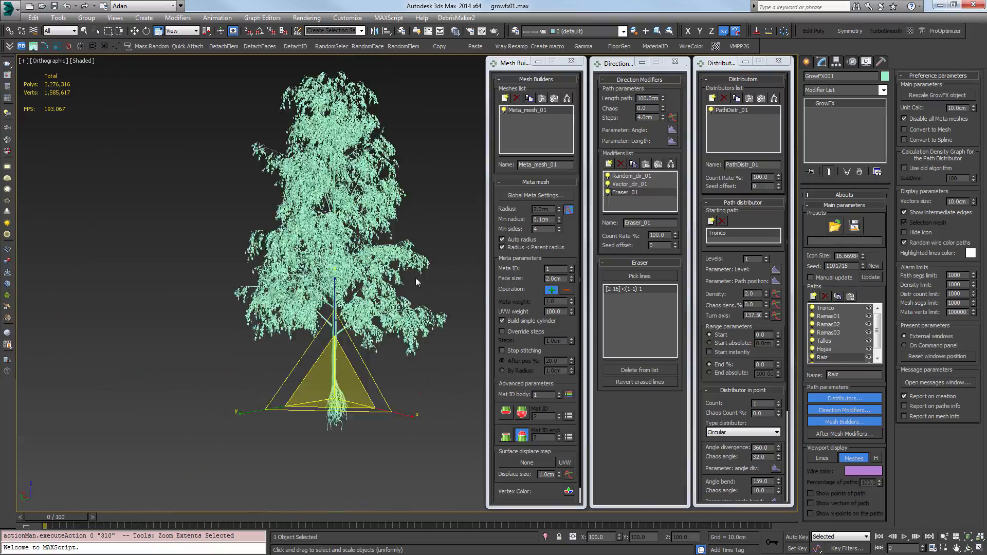
{"action": "key", "text": "f"}
{"action": "middle_click_drag", "start_coordinate": [443, 280], "coordinate": [341, 246]}
{"action": "scroll", "coordinate": [408, 230], "scroll_direction": "up", "scroll_amount": 3}
{"action": "middle_click_drag", "start_coordinate": [380, 200], "coordinate": [387, 275]}
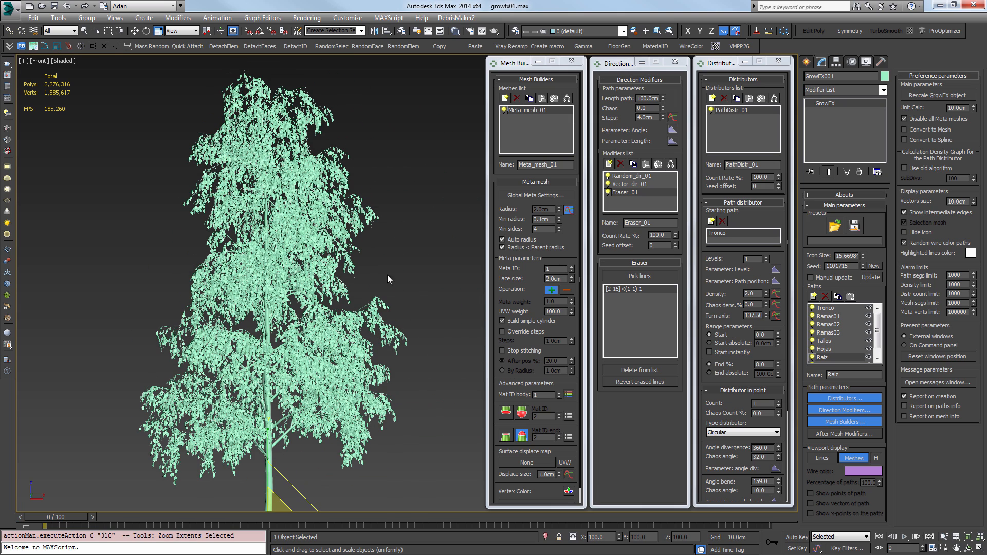
{"action": "left_click", "coordinate": [387, 274]}
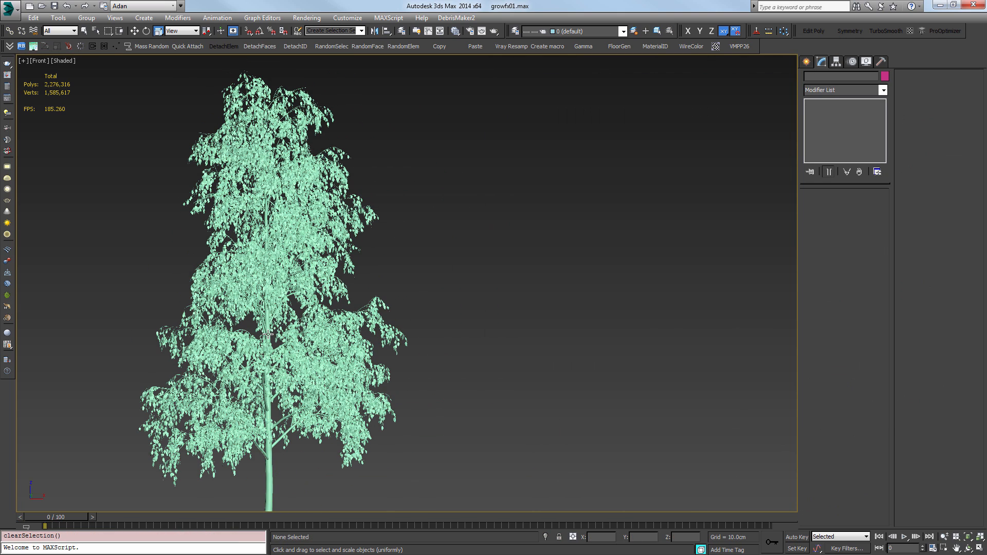
Review the mesh builder settings and material IDs of the tree's paths from Tronco through Hojas to Raiz2
{"action": "left_click", "coordinate": [267, 334]}
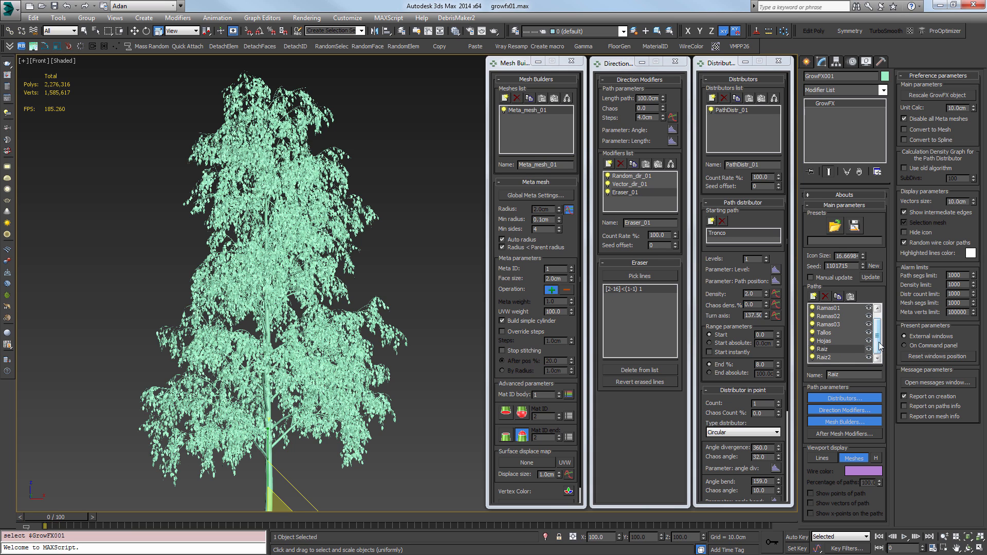
{"action": "left_click", "coordinate": [827, 308]}
{"action": "scroll", "coordinate": [833, 329], "scroll_direction": "up", "scroll_amount": 1}
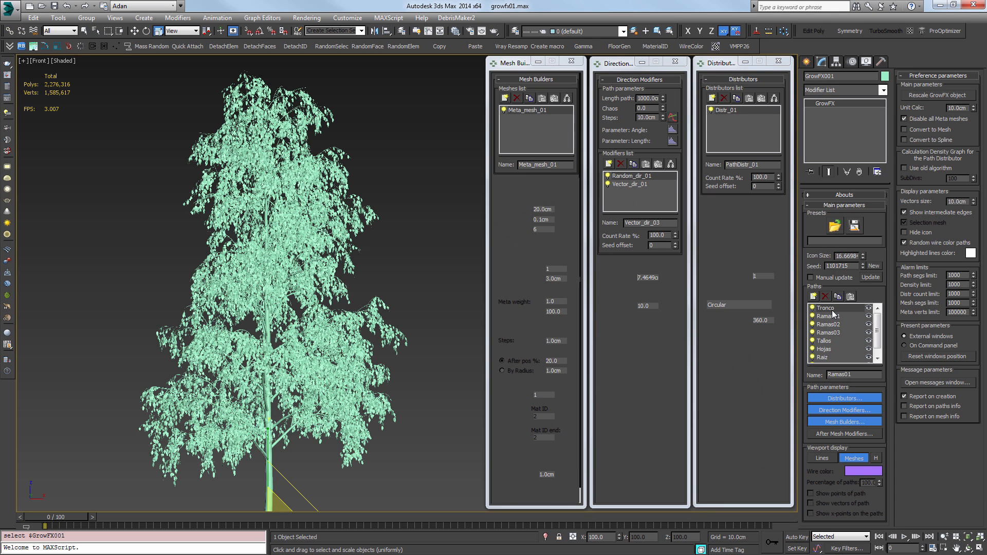
{"action": "left_click", "coordinate": [833, 310]}
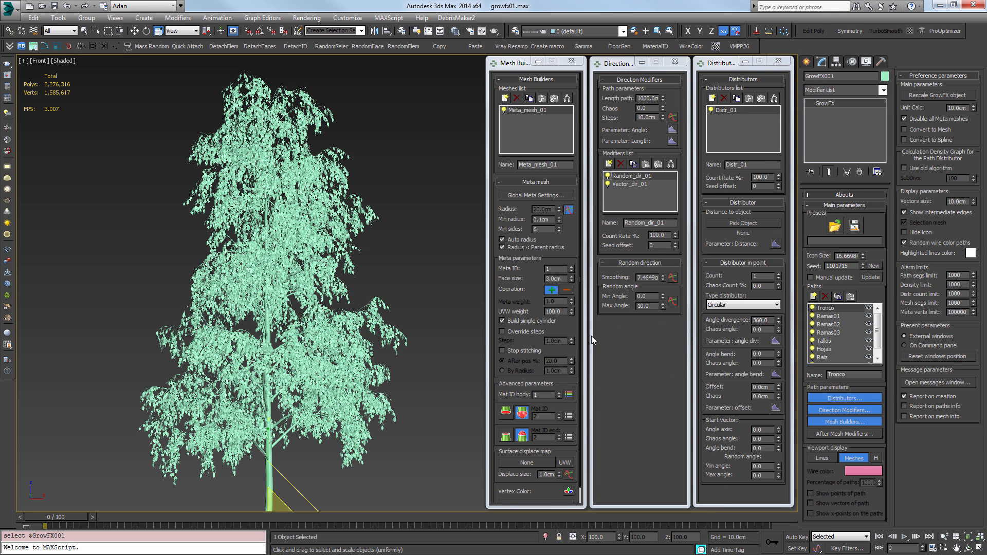
{"action": "left_click", "coordinate": [830, 318]}
{"action": "left_click", "coordinate": [832, 332]}
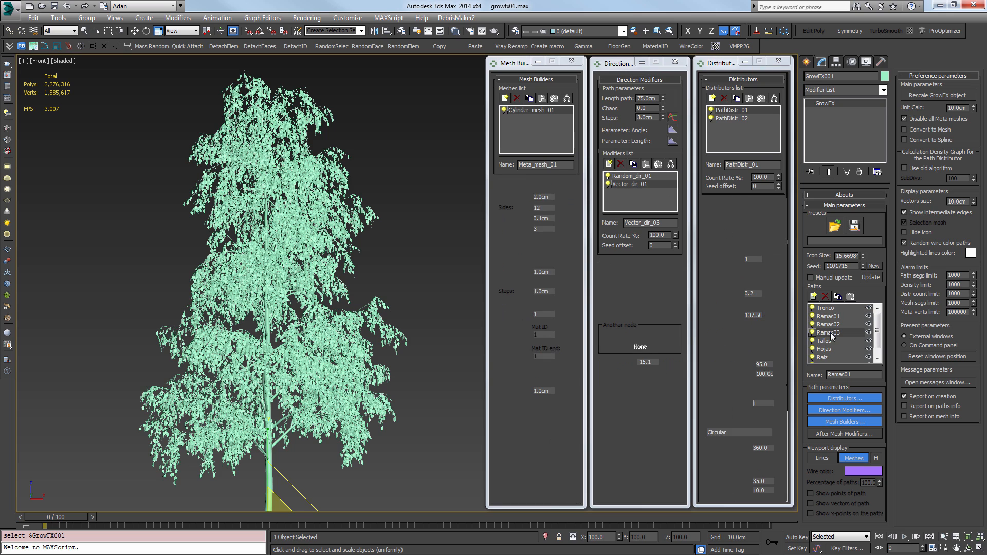
{"action": "left_click", "coordinate": [825, 341]}
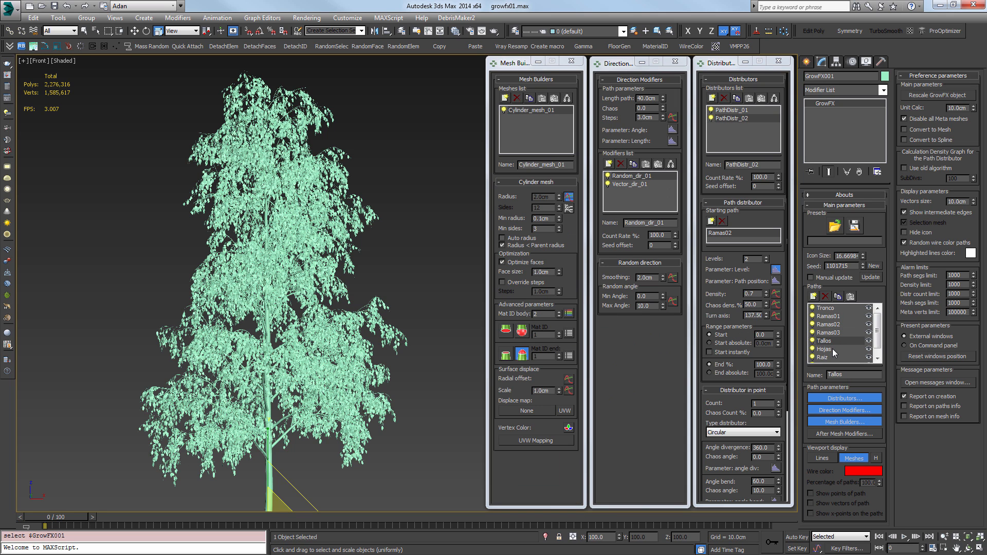
{"action": "left_click", "coordinate": [832, 348]}
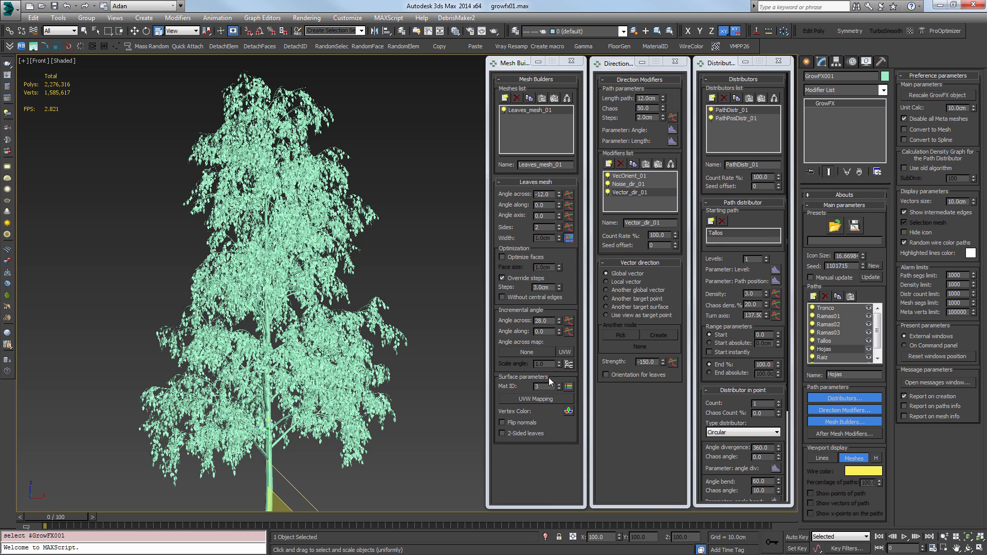
{"action": "left_click", "coordinate": [540, 386]}
{"action": "scroll", "coordinate": [838, 348], "scroll_direction": "down", "scroll_amount": 1}
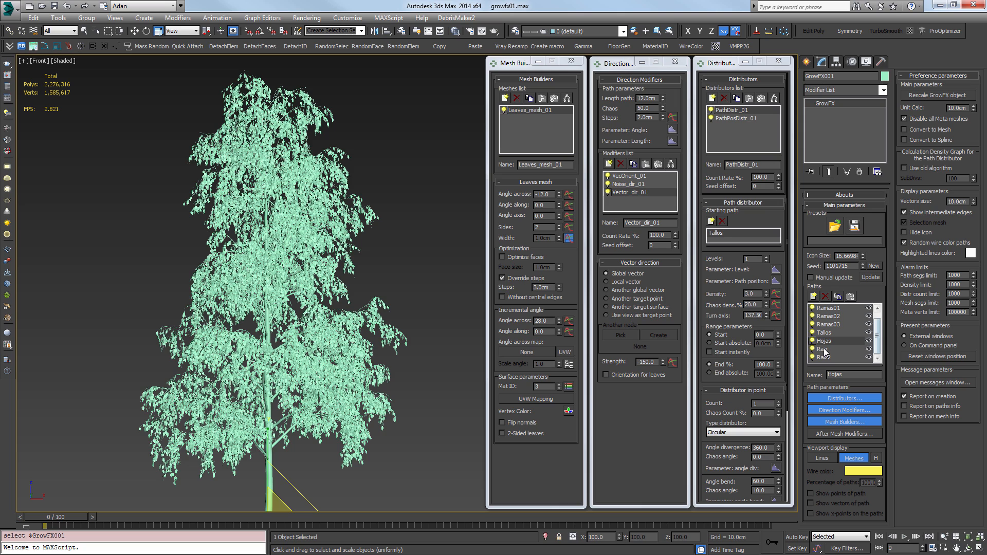
{"action": "left_click", "coordinate": [823, 349]}
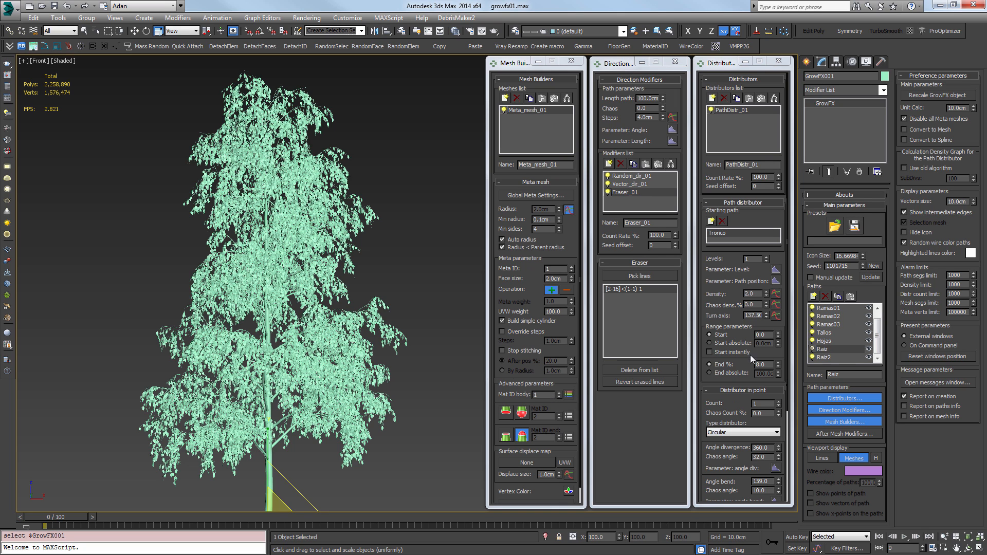
{"action": "left_click", "coordinate": [825, 357]}
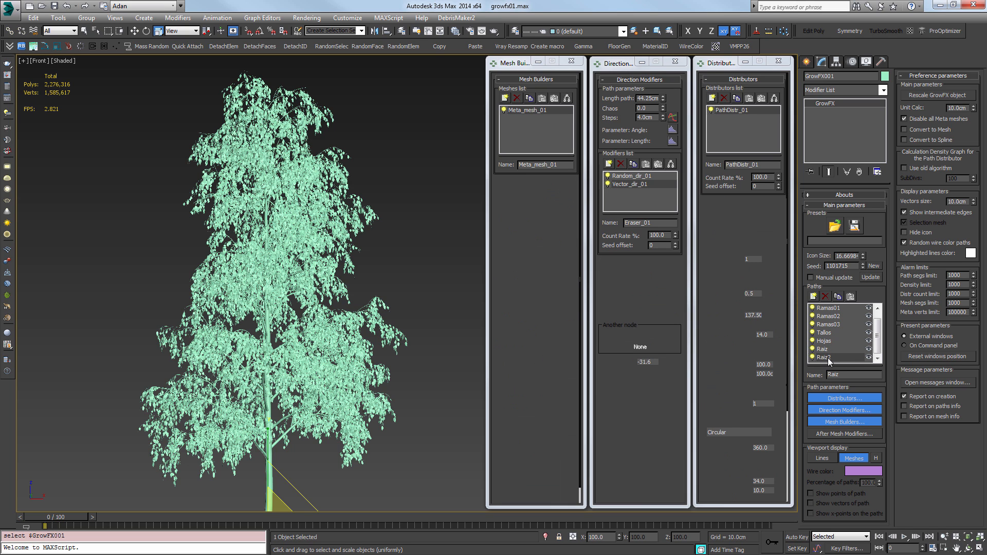
{"action": "scroll", "coordinate": [376, 363], "scroll_direction": "up", "scroll_amount": 3}
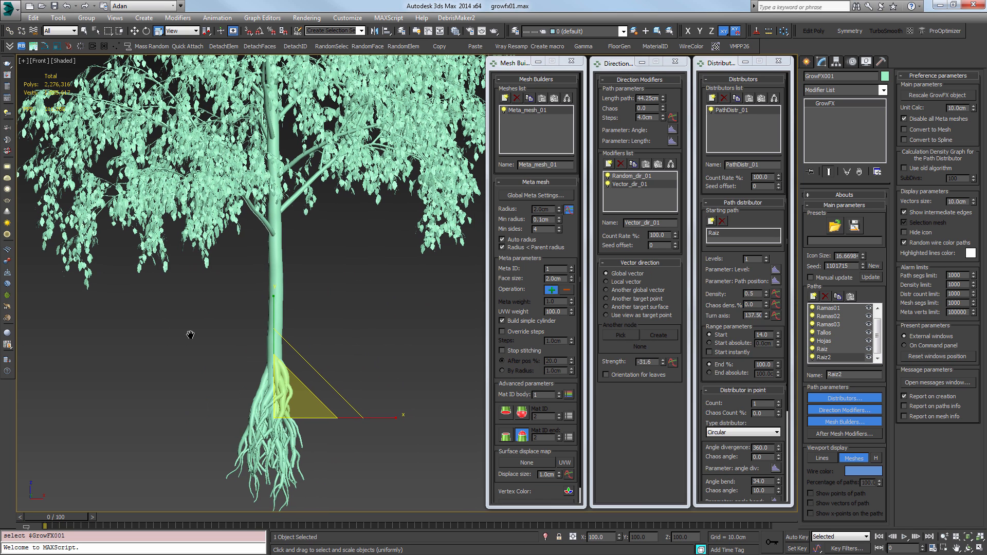
Open the Slate Material Editor and line up the Material #42 and leaf material nodes in a column below the bark material
{"action": "key", "text": "m"}
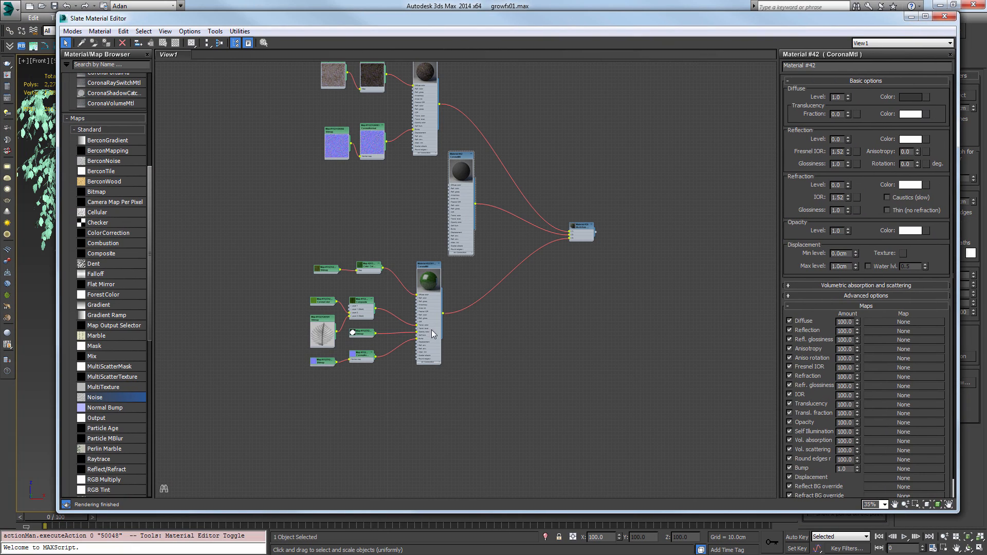
{"action": "left_click_drag", "start_coordinate": [473, 415], "coordinate": [278, 269]}
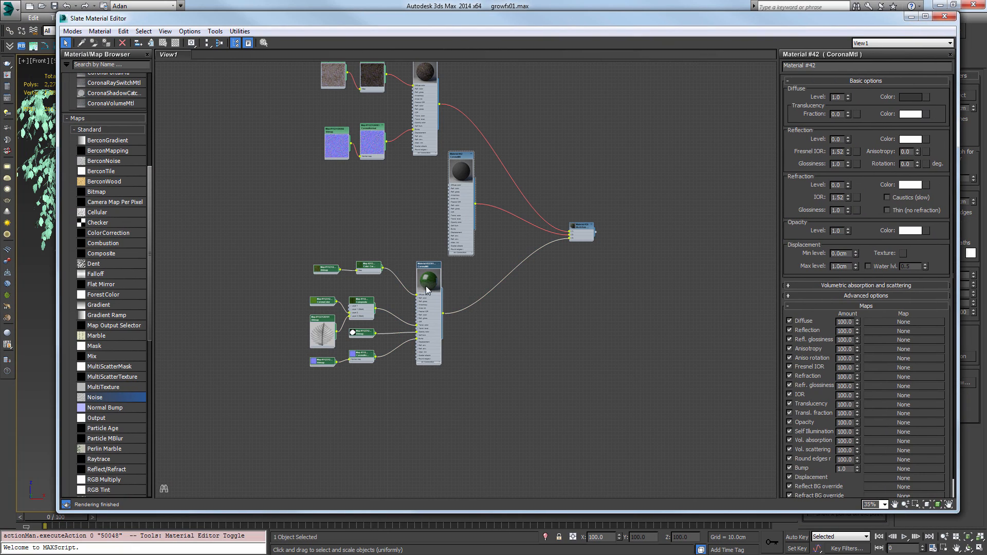
{"action": "left_click_drag", "start_coordinate": [426, 286], "coordinate": [455, 304]}
{"action": "left_click_drag", "start_coordinate": [472, 203], "coordinate": [433, 217]}
{"action": "left_click_drag", "start_coordinate": [488, 432], "coordinate": [298, 278]}
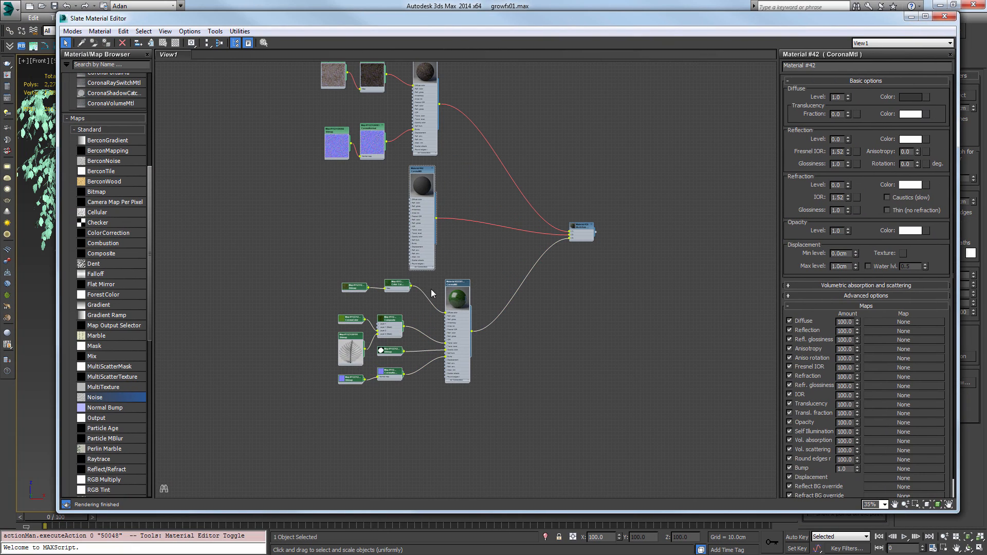
{"action": "left_click_drag", "start_coordinate": [457, 300], "coordinate": [418, 299]}
Inspect the bark CoronaMtl's parameters and the node tree feeding the Multi/Sub-Object material
{"action": "middle_click_drag", "start_coordinate": [443, 251], "coordinate": [424, 319]}
{"action": "scroll", "coordinate": [375, 128], "scroll_direction": "up", "scroll_amount": 3}
{"action": "scroll", "coordinate": [376, 128], "scroll_direction": "up", "scroll_amount": 2}
{"action": "middle_click_drag", "start_coordinate": [465, 134], "coordinate": [464, 175]}
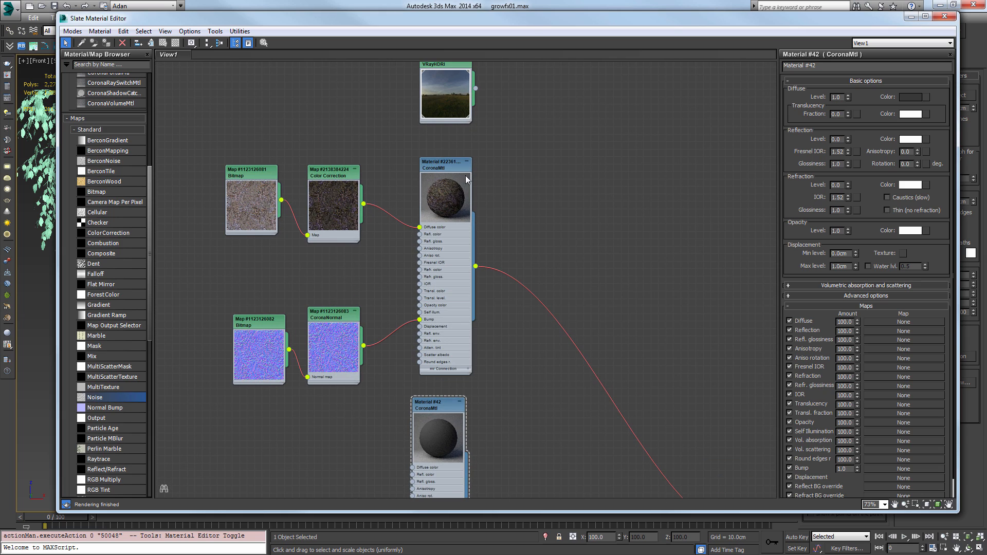
{"action": "double_click", "coordinate": [444, 170]}
{"action": "middle_click_drag", "start_coordinate": [560, 354], "coordinate": [449, 246]}
{"action": "scroll", "coordinate": [450, 246], "scroll_direction": "down", "scroll_amount": 6}
{"action": "middle_click_drag", "start_coordinate": [566, 382], "coordinate": [554, 311]}
{"action": "scroll", "coordinate": [553, 310], "scroll_direction": "up", "scroll_amount": 2}
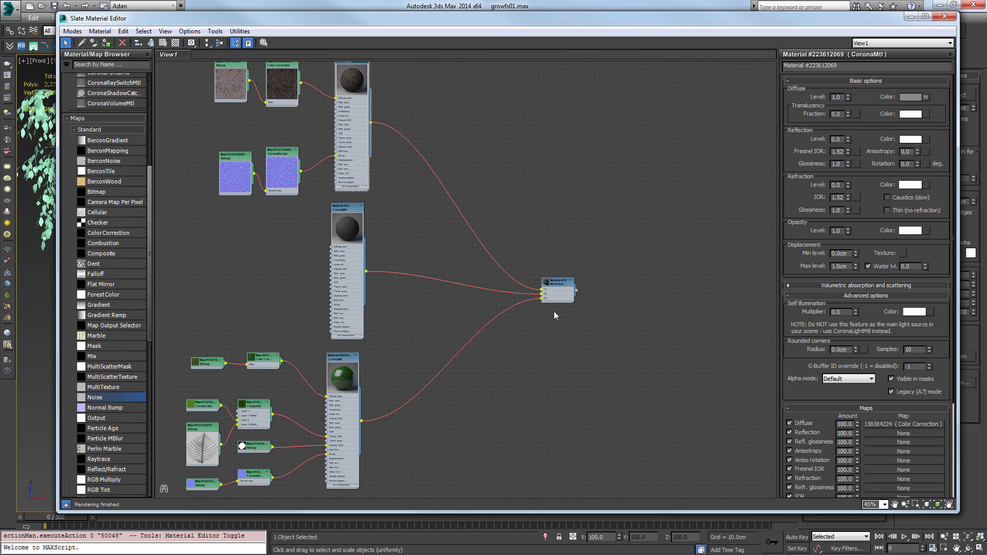
Assign the Multi/Sub-Object Material #39 to the selected tree and close the material editor
{"action": "double_click", "coordinate": [557, 288]}
{"action": "left_click", "coordinate": [106, 43]}
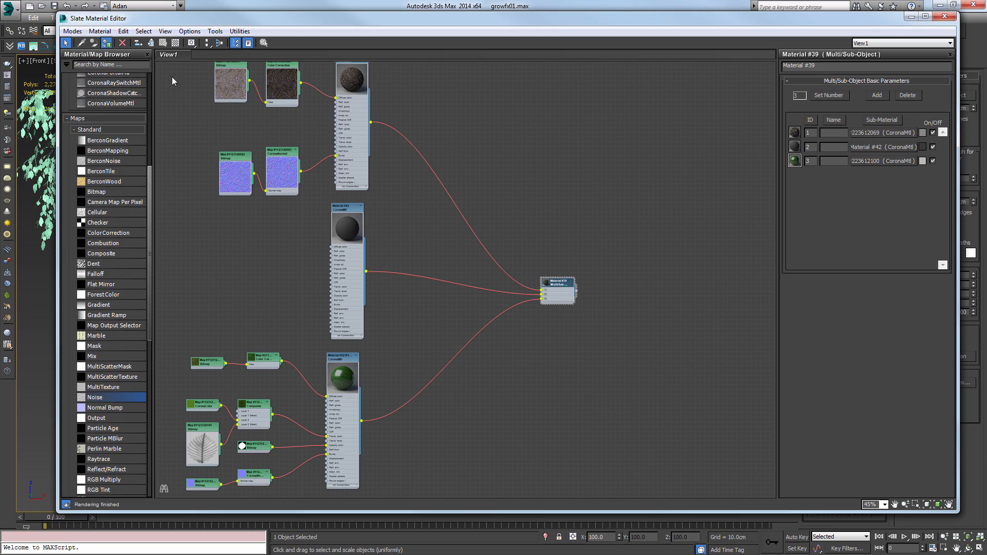
{"action": "left_click", "coordinate": [944, 16]}
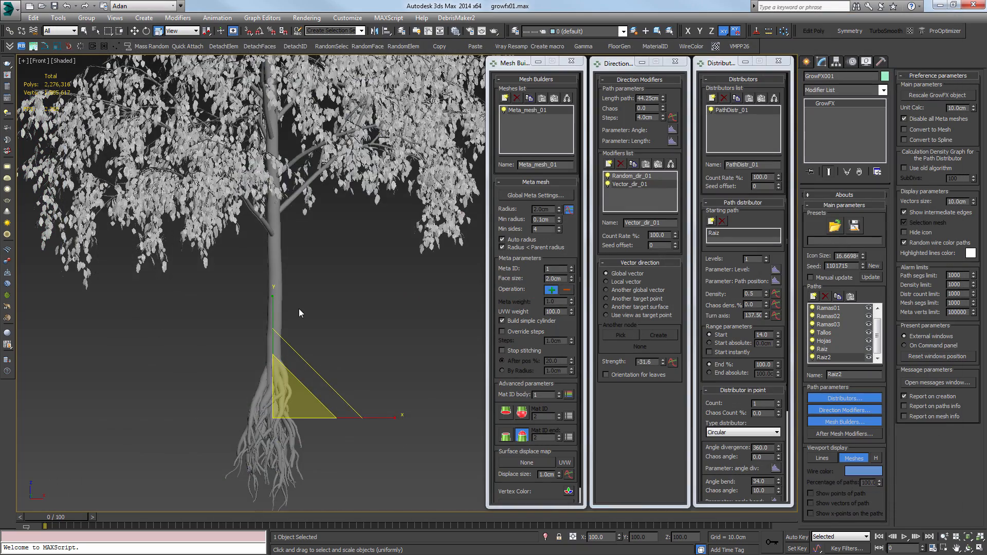
Open the UVW mapping settings of the Tronco path's meta mesh
{"action": "mouse_move", "coordinate": [375, 337]}
{"action": "middle_mouse_down", "text": "alt"}
{"action": "mouse_move", "coordinate": [310, 325]}
{"action": "mouse_move", "coordinate": [371, 353]}
{"action": "middle_mouse_up", "text": "alt"}
{"action": "scroll", "coordinate": [297, 379], "scroll_direction": "up", "scroll_amount": 5}
{"action": "middle_click_drag", "start_coordinate": [297, 378], "coordinate": [348, 368], "text": "alt"}
{"action": "scroll", "coordinate": [314, 367], "scroll_direction": "down", "scroll_amount": 3}
{"action": "scroll", "coordinate": [348, 365], "scroll_direction": "up", "scroll_amount": 1}
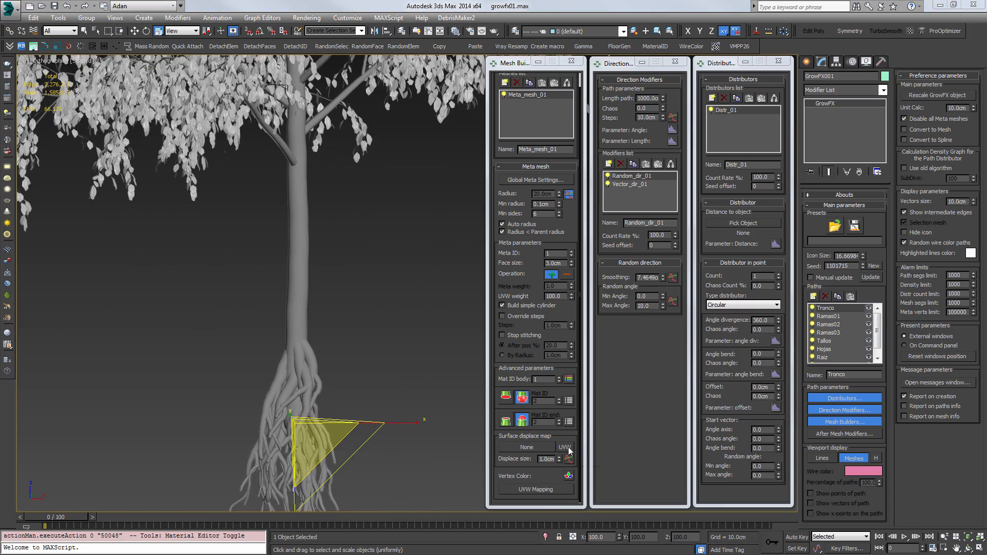
{"action": "left_click", "coordinate": [574, 442]}
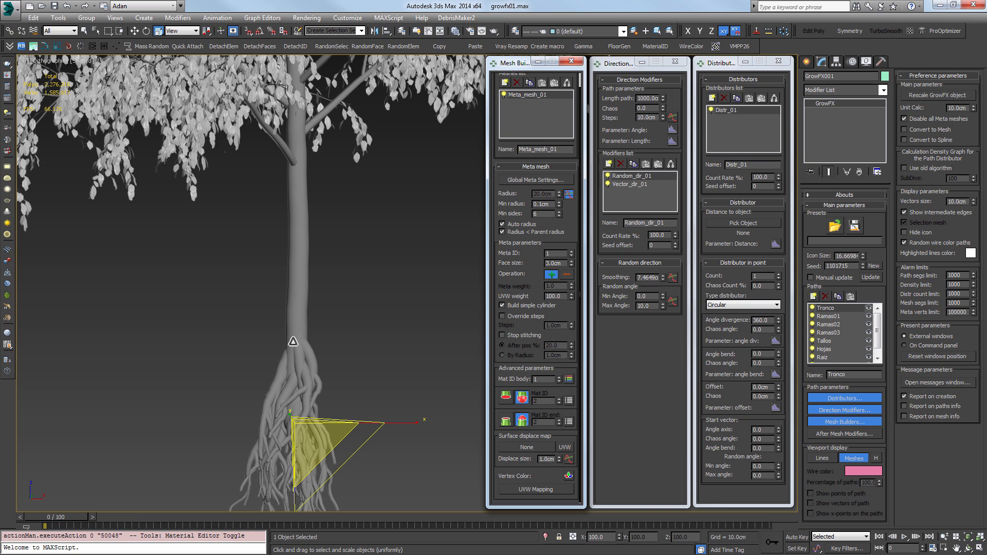
{"action": "left_click", "coordinate": [537, 489]}
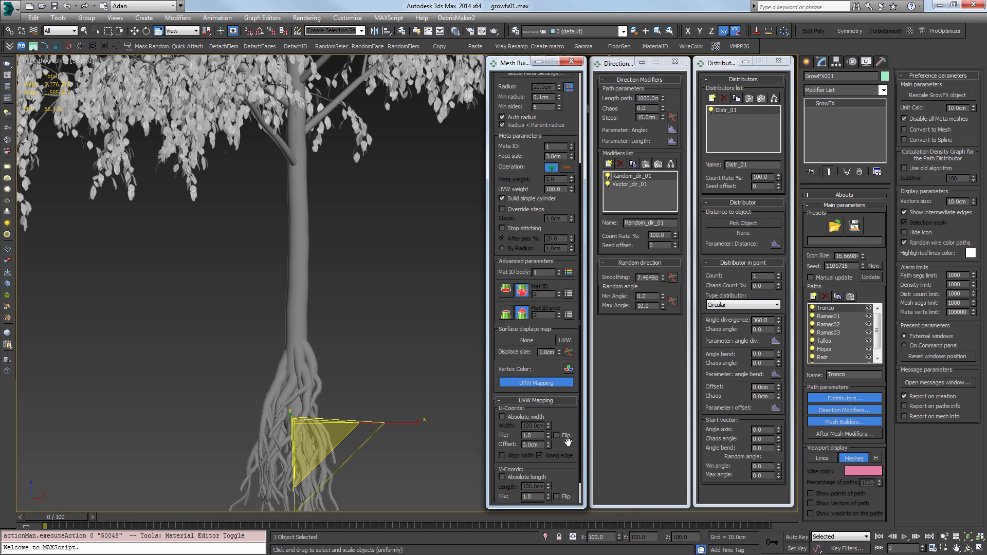
Display the Bark_0001_diffuse bitmap shaded in the viewport from the Slate Material Editor, and close the editor
{"action": "key", "text": "m"}
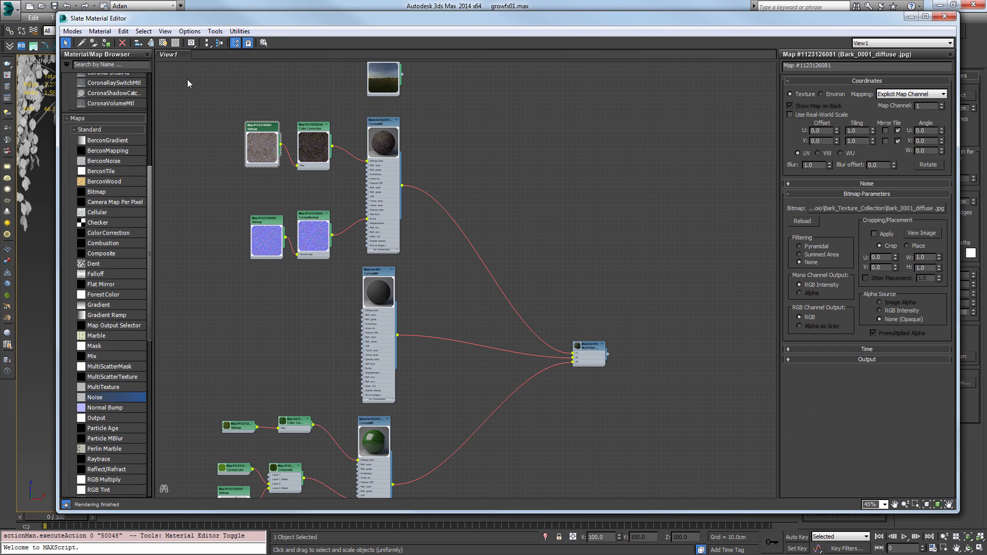
{"action": "left_click", "coordinate": [192, 43]}
{"action": "left_click", "coordinate": [225, 65]}
{"action": "left_click", "coordinate": [945, 16]}
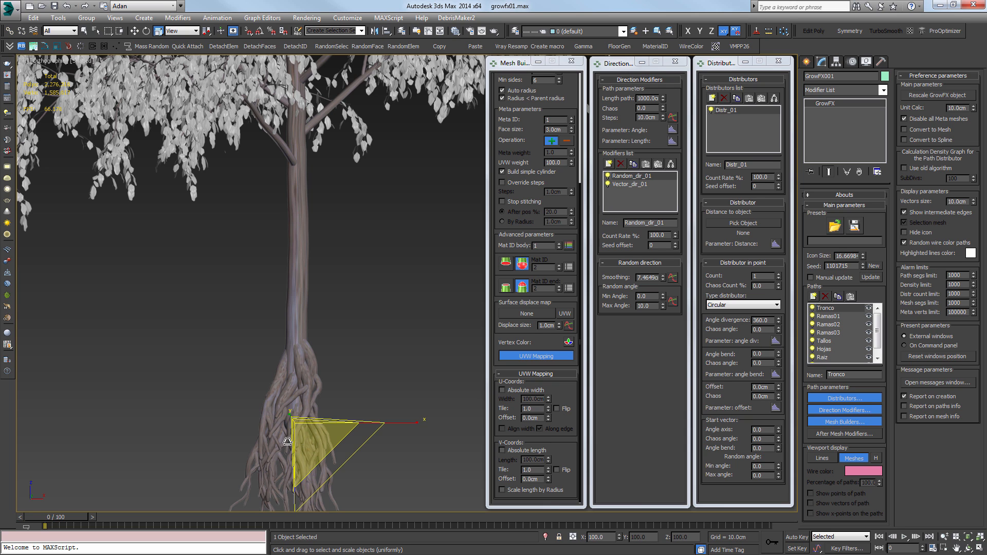
Set the V tile of the trunk's UVW mapping to 4
{"action": "scroll", "coordinate": [289, 225], "scroll_direction": "up", "scroll_amount": 10}
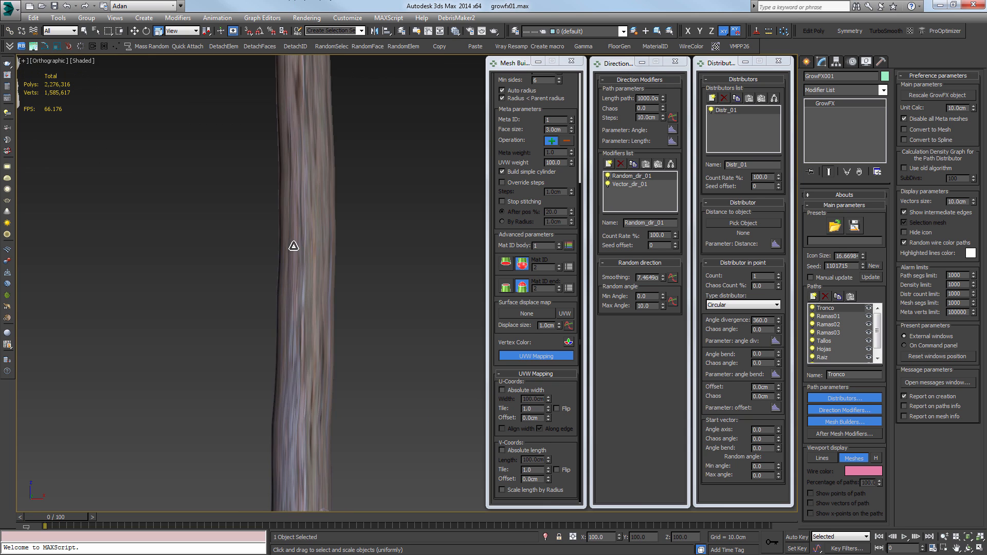
{"action": "scroll", "coordinate": [294, 246], "scroll_direction": "down", "scroll_amount": 10}
{"action": "left_click", "coordinate": [573, 393]}
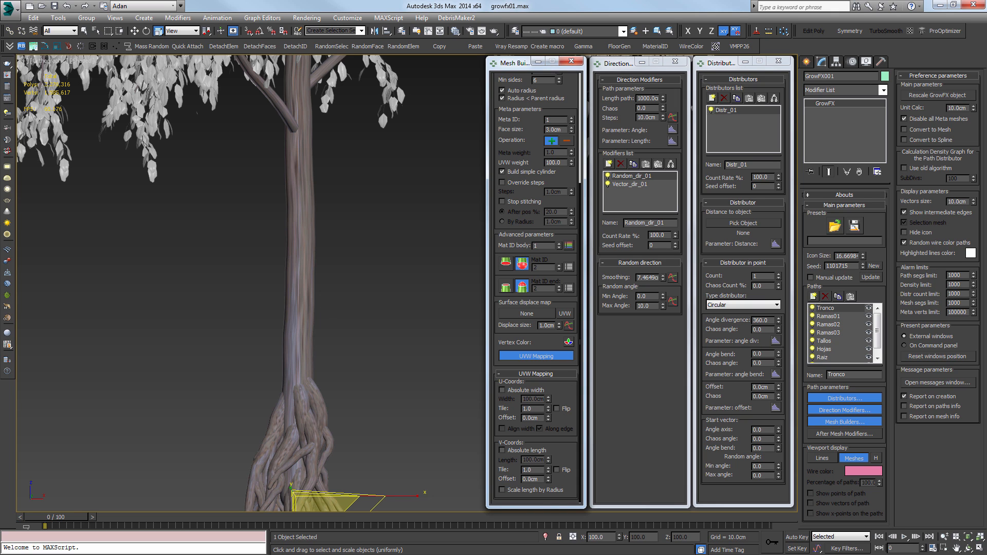
{"action": "middle_click_drag", "start_coordinate": [321, 374], "coordinate": [313, 338]}
{"action": "left_click", "coordinate": [510, 462]}
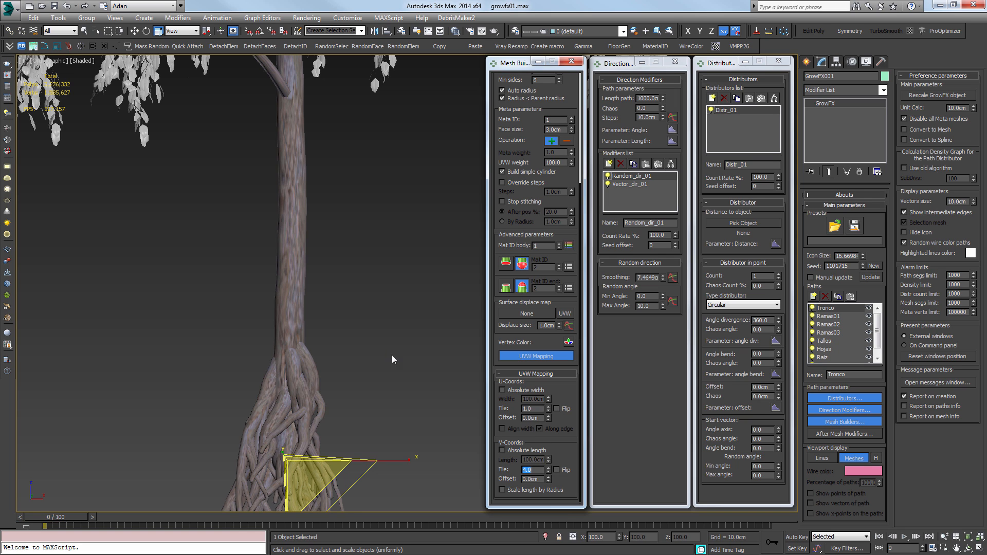
Increase the V tile of the trunk's UVW mapping to 10
{"action": "scroll", "coordinate": [315, 293], "scroll_direction": "up", "scroll_amount": 8}
{"action": "left_click_drag", "start_coordinate": [539, 470], "coordinate": [458, 443]}
{"action": "type", "text": "10"}
{"action": "key", "text": "Return"}
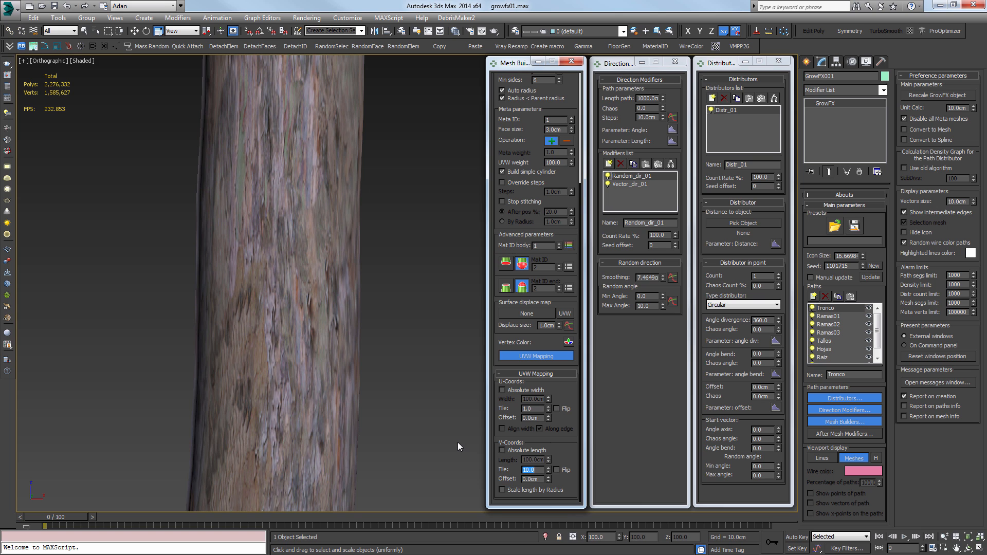
{"action": "scroll", "coordinate": [446, 418], "scroll_direction": "down", "scroll_amount": 8}
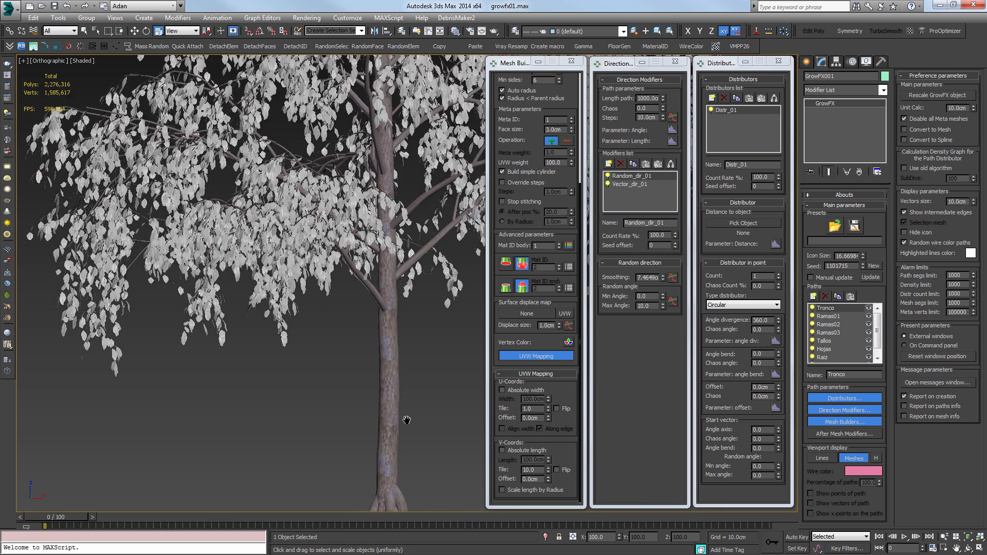
Open the UVW mapping settings of the Ramas01 path and set its V tile to 5
{"action": "scroll", "coordinate": [407, 420], "scroll_direction": "up", "scroll_amount": 7}
{"action": "middle_click_drag", "start_coordinate": [386, 154], "coordinate": [292, 465]}
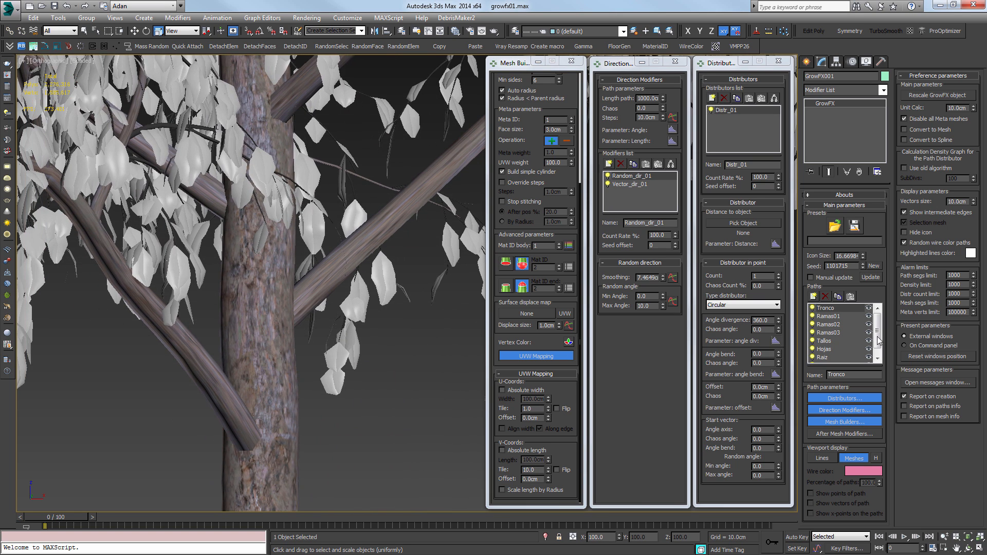
{"action": "left_click", "coordinate": [828, 316]}
{"action": "middle_click_drag", "start_coordinate": [417, 355], "coordinate": [390, 329]}
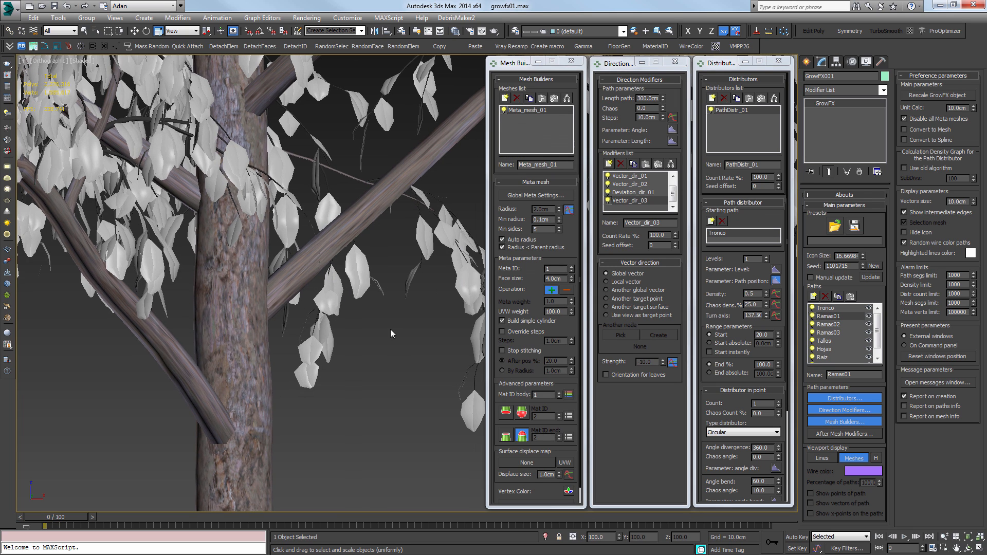
{"action": "left_click_drag", "start_coordinate": [530, 375], "coordinate": [530, 350]}
{"action": "left_click", "coordinate": [539, 490]}
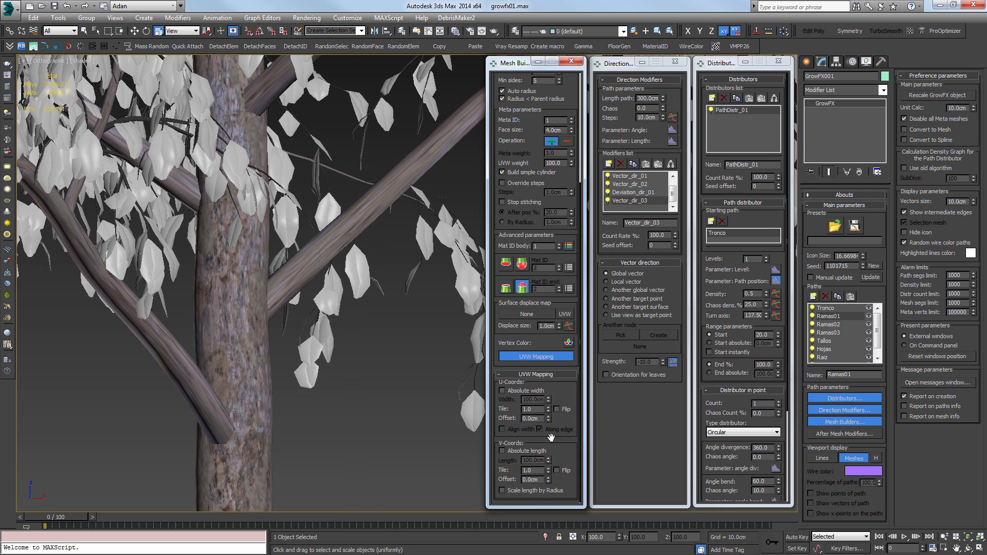
{"action": "left_click_drag", "start_coordinate": [550, 437], "coordinate": [554, 407]}
{"action": "type", "text": "5"}
{"action": "key", "text": "Return"}
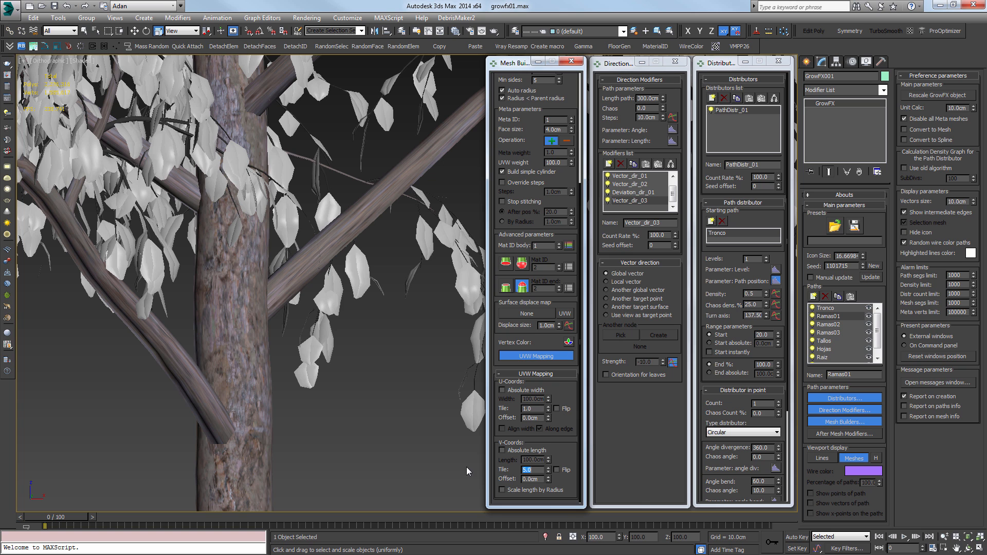
Raise the V tile of the Ramas01 branches' UVW mapping to 8
{"action": "scroll", "coordinate": [360, 334], "scroll_direction": "up", "scroll_amount": 6}
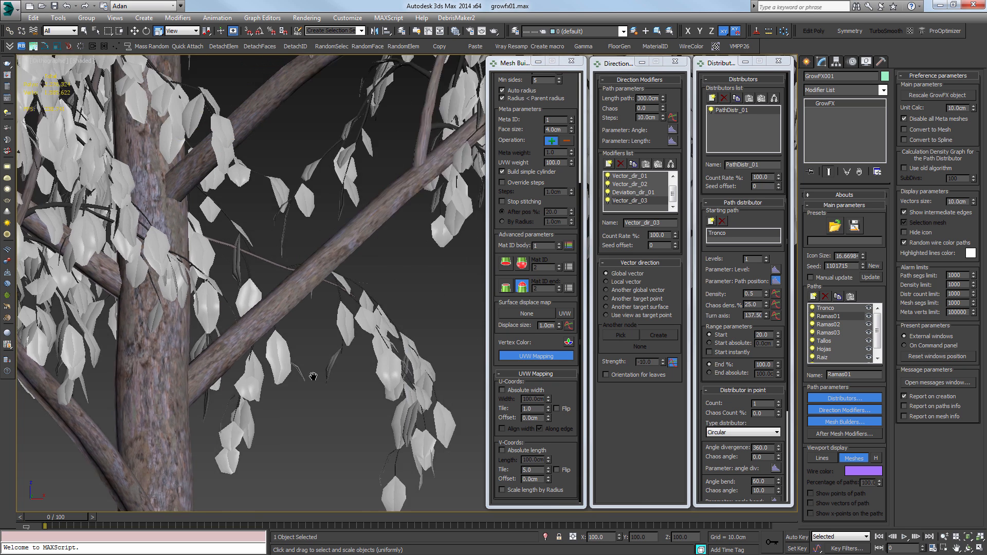
{"action": "left_click_drag", "start_coordinate": [541, 469], "coordinate": [465, 464]}
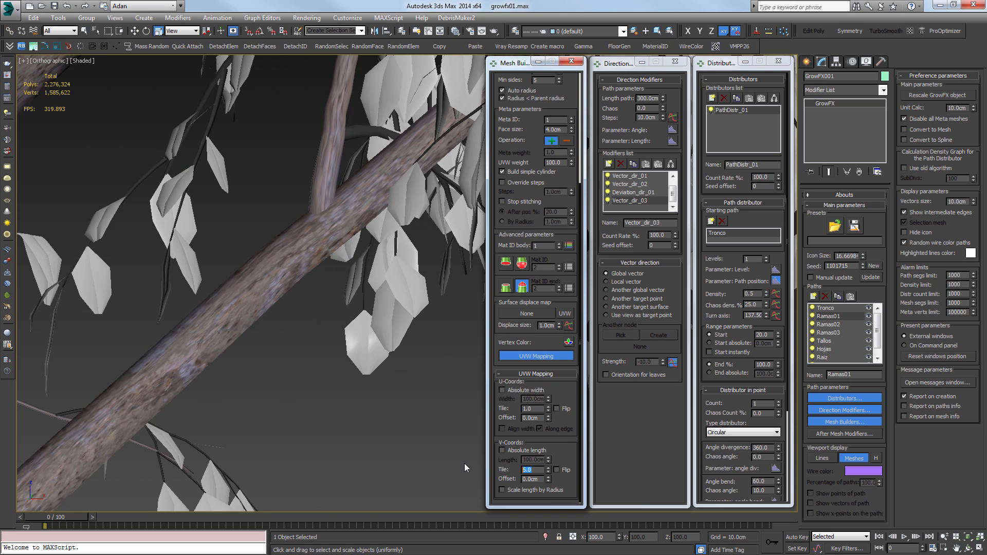
{"action": "type", "text": "8"}
{"action": "key", "text": "Return"}
{"action": "middle_click_drag", "start_coordinate": [301, 411], "coordinate": [316, 440]}
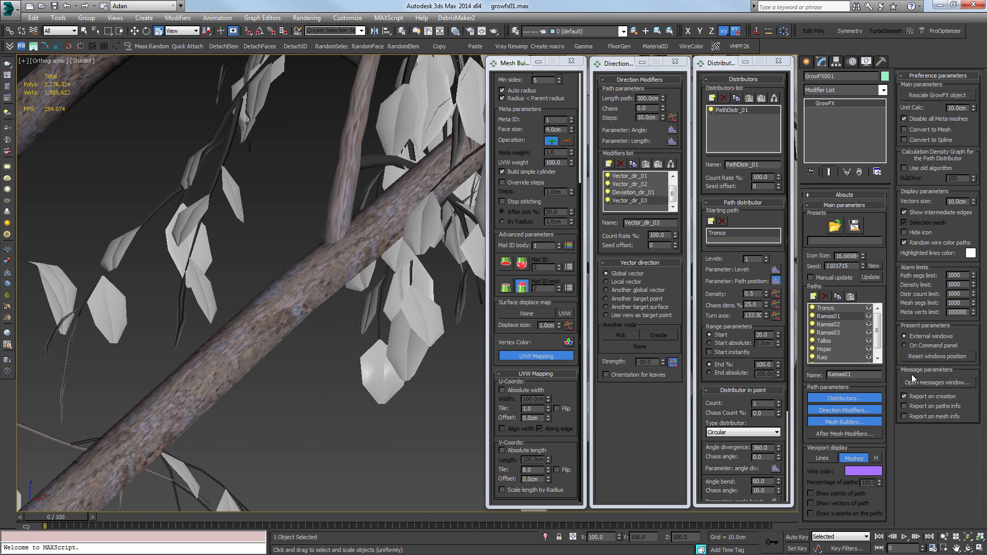
Open the UVW mapping settings of the Ramas02 path and set its V tile to 5
{"action": "left_click", "coordinate": [829, 325]}
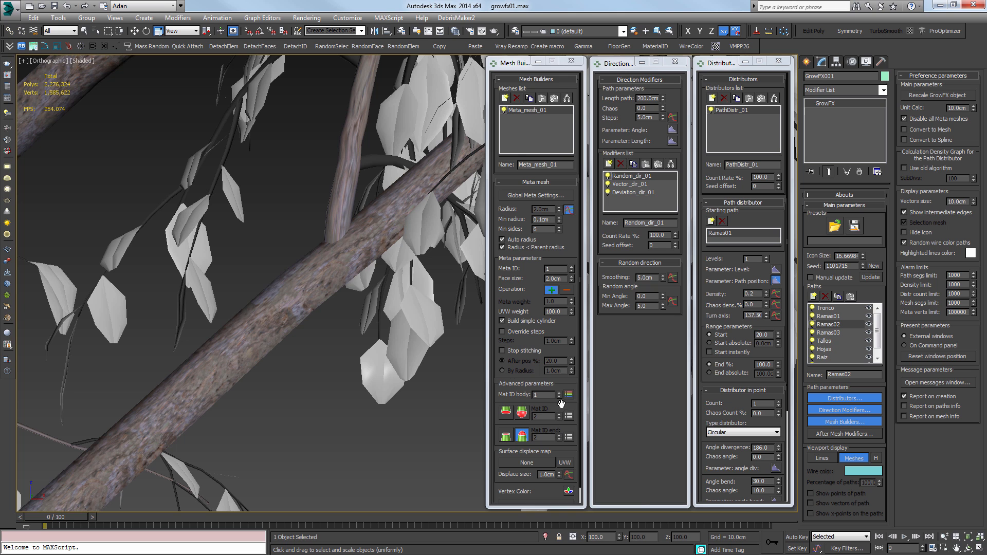
{"action": "left_click_drag", "start_coordinate": [562, 405], "coordinate": [560, 370]}
{"action": "middle_click_drag", "start_coordinate": [288, 222], "coordinate": [249, 338]}
{"action": "scroll", "coordinate": [249, 340], "scroll_direction": "down", "scroll_amount": 5}
{"action": "scroll", "coordinate": [246, 438], "scroll_direction": "up", "scroll_amount": 5}
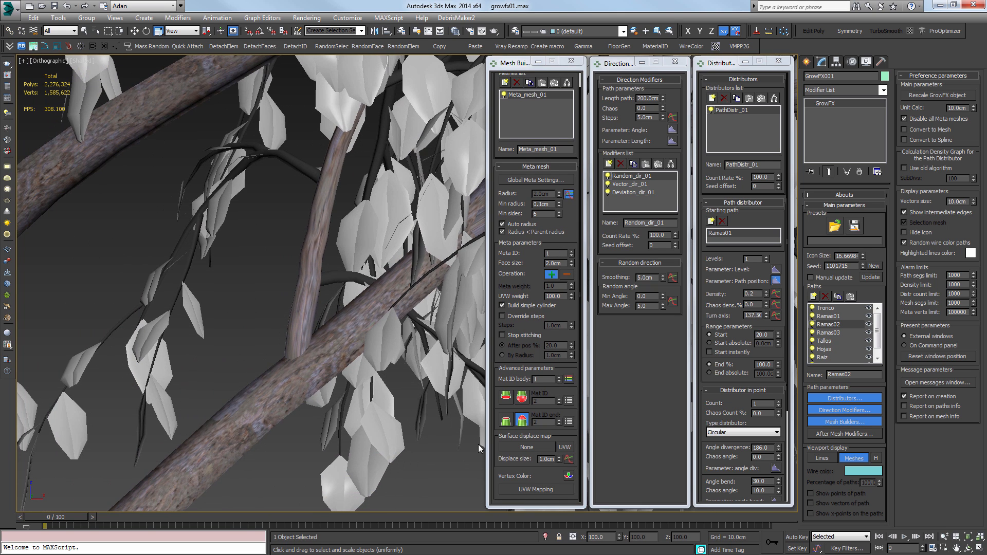
{"action": "left_click", "coordinate": [539, 489]}
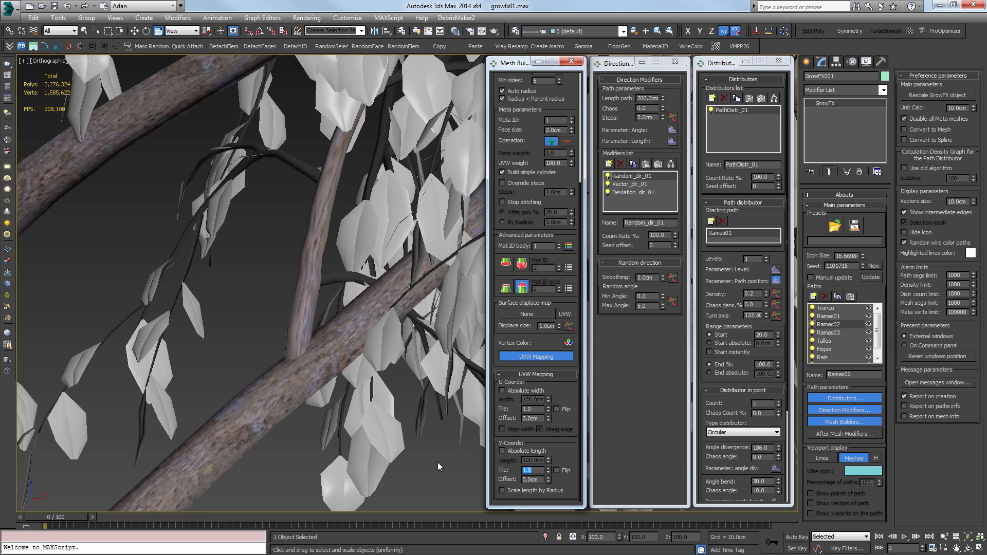
{"action": "type", "text": "5"}
{"action": "key", "text": "Return"}
{"action": "middle_click_drag", "start_coordinate": [383, 344], "coordinate": [370, 340]}
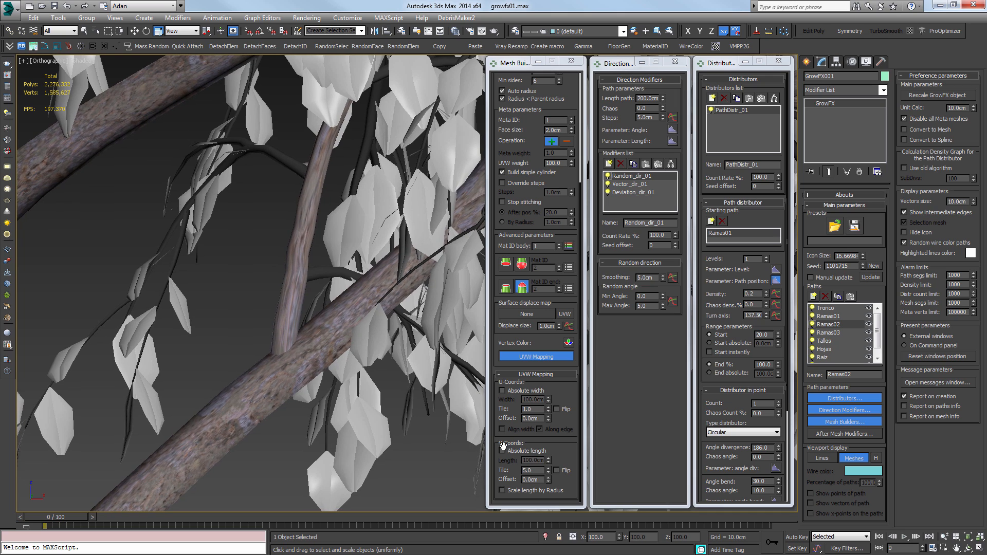
Raise the V tile of the Ramas02 branches' UVW mapping to 10
{"action": "left_click_drag", "start_coordinate": [568, 456], "coordinate": [568, 455]}
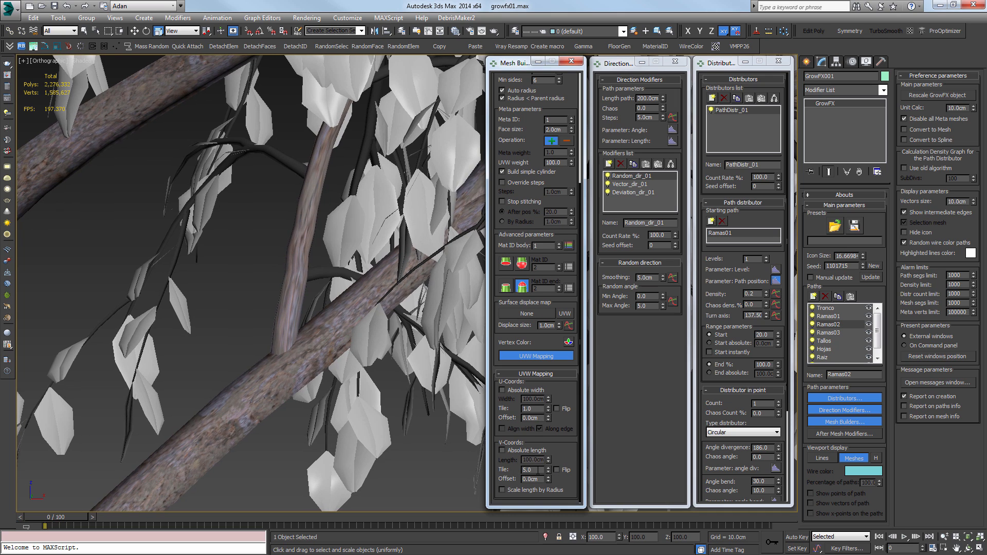
{"action": "type", "text": "10"}
{"action": "key", "text": "Return"}
{"action": "scroll", "coordinate": [365, 319], "scroll_direction": "up", "scroll_amount": 8}
{"action": "scroll", "coordinate": [272, 319], "scroll_direction": "down", "scroll_amount": 8}
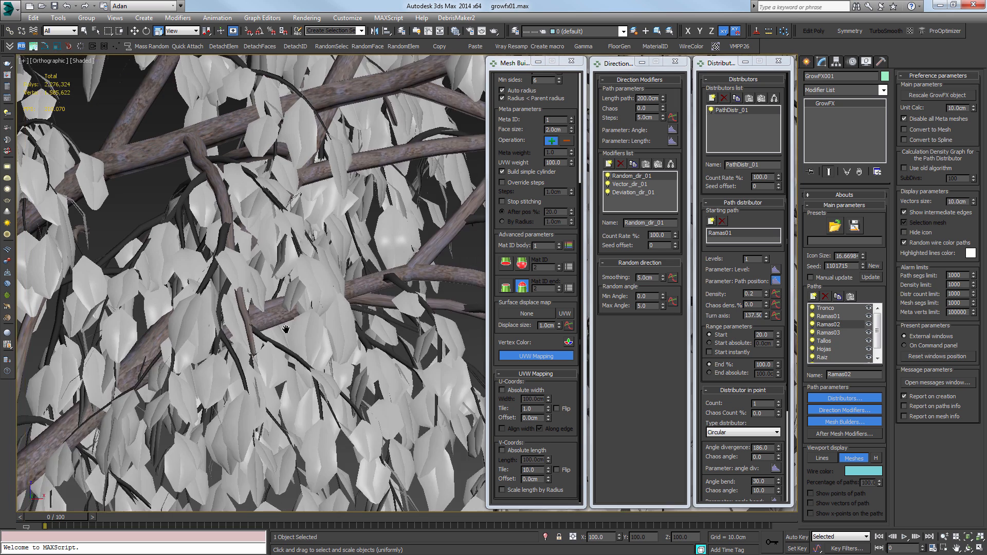
Open the UVW mapping settings of the Ramas03 path's cylinder mesh and set its V tile to 8
{"action": "scroll", "coordinate": [271, 319], "scroll_direction": "up", "scroll_amount": 2}
{"action": "left_click", "coordinate": [840, 334]}
{"action": "left_click", "coordinate": [552, 442]}
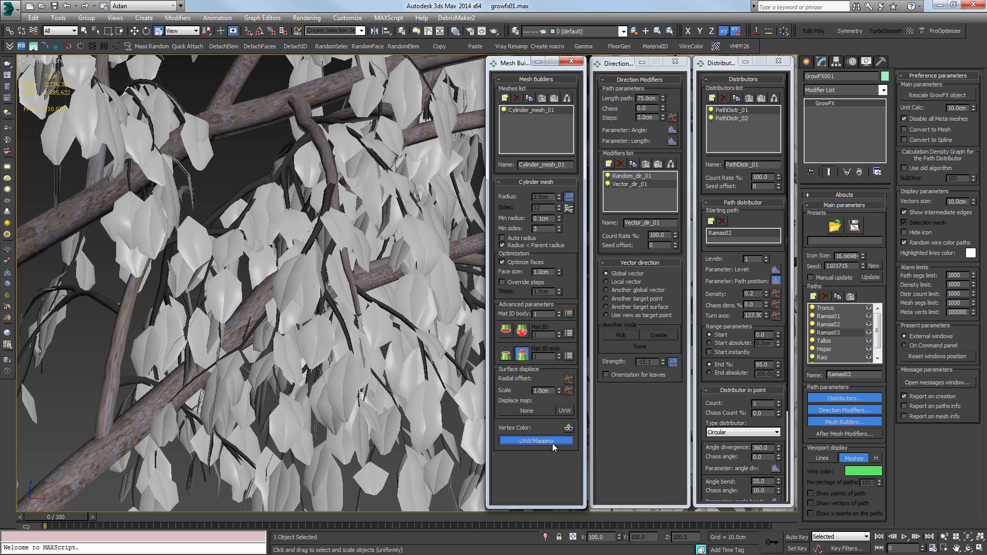
{"action": "left_click", "coordinate": [535, 472]}
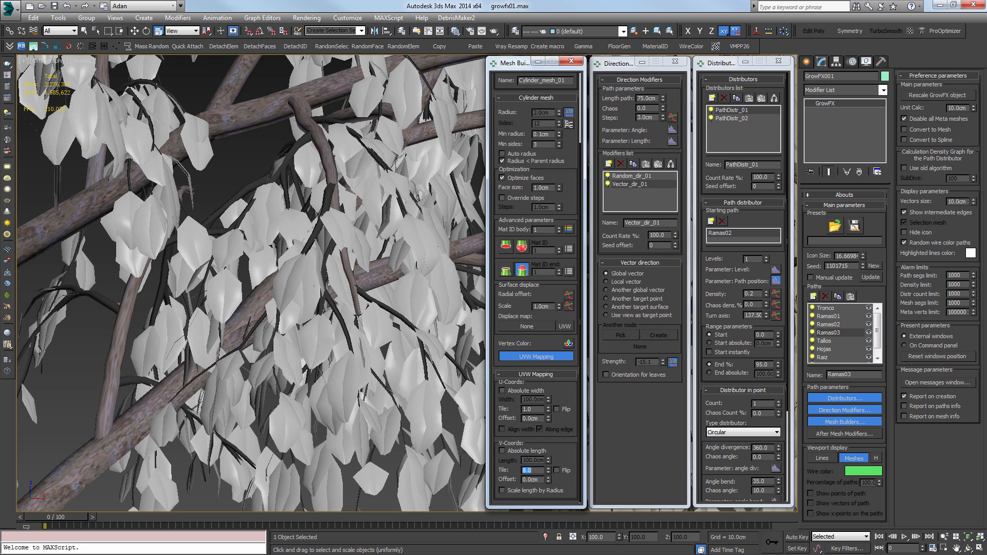
Inspect the bark texture on the thin branches among the leaves
{"action": "scroll", "coordinate": [312, 395], "scroll_direction": "down", "scroll_amount": 4}
{"action": "middle_click_drag", "start_coordinate": [313, 395], "coordinate": [321, 317]}
{"action": "scroll", "coordinate": [321, 316], "scroll_direction": "up", "scroll_amount": 4}
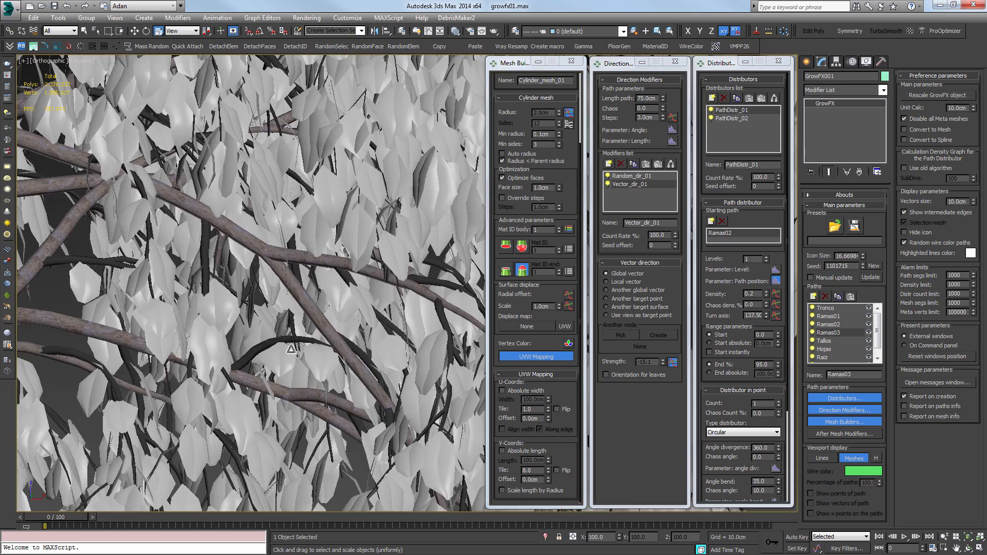
{"action": "scroll", "coordinate": [291, 349], "scroll_direction": "up", "scroll_amount": 2}
{"action": "scroll", "coordinate": [267, 347], "scroll_direction": "down", "scroll_amount": 5}
{"action": "middle_click_drag", "start_coordinate": [395, 334], "coordinate": [289, 335]}
{"action": "scroll", "coordinate": [302, 323], "scroll_direction": "up", "scroll_amount": 5}
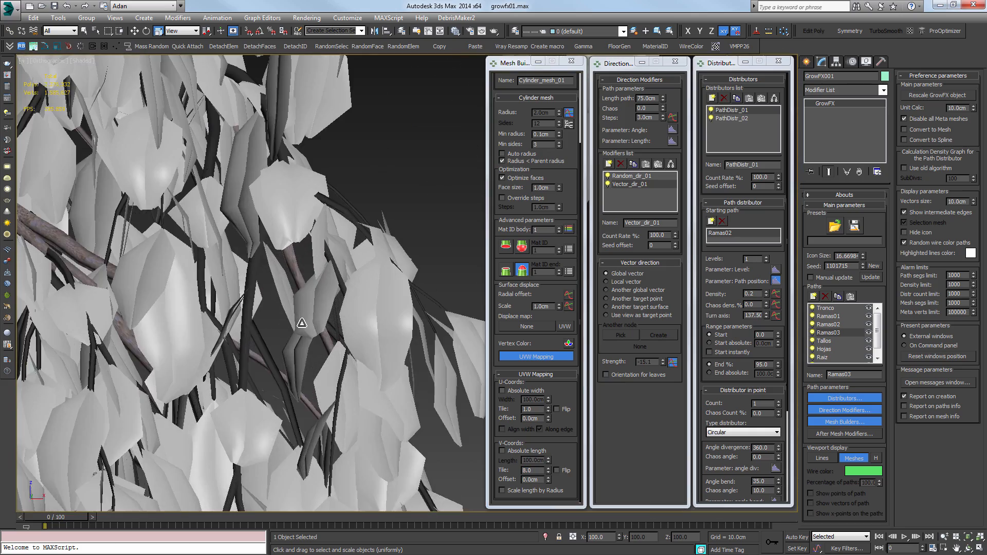
{"action": "scroll", "coordinate": [302, 323], "scroll_direction": "down", "scroll_amount": 4}
Change the Tallos path's body material ID to 1 and set the V tile of its UVW mapping to 5
{"action": "left_click", "coordinate": [823, 341]}
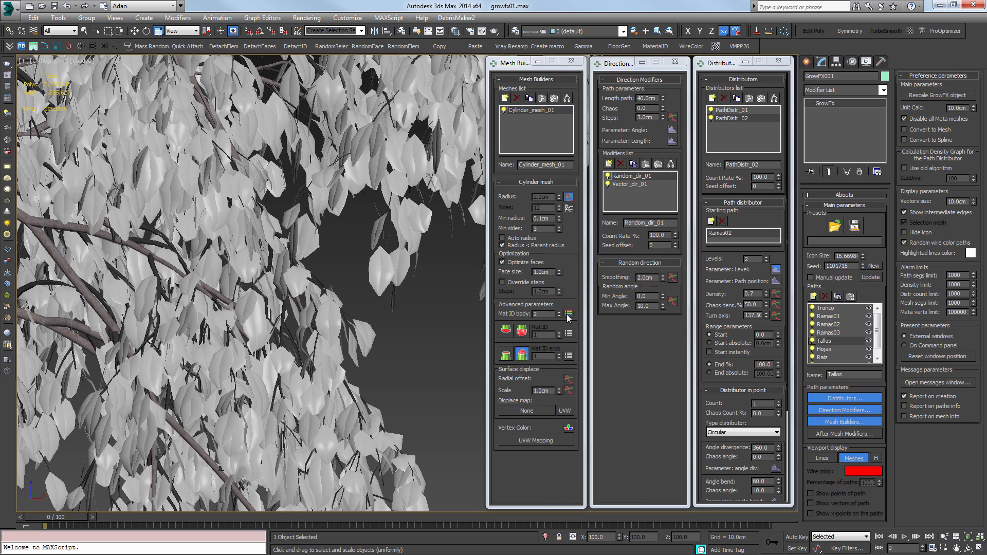
{"action": "left_click", "coordinate": [523, 315]}
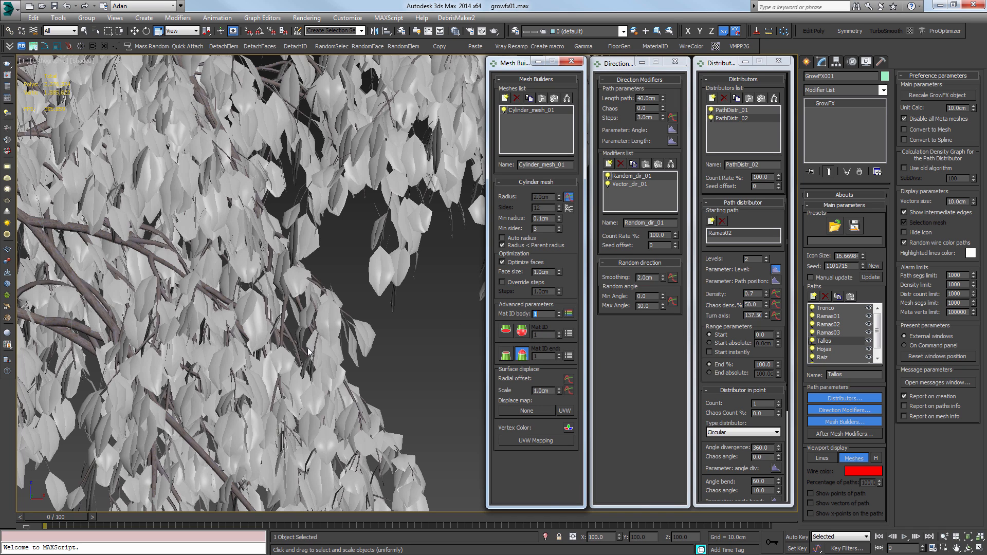
{"action": "scroll", "coordinate": [277, 326], "scroll_direction": "up", "scroll_amount": 8}
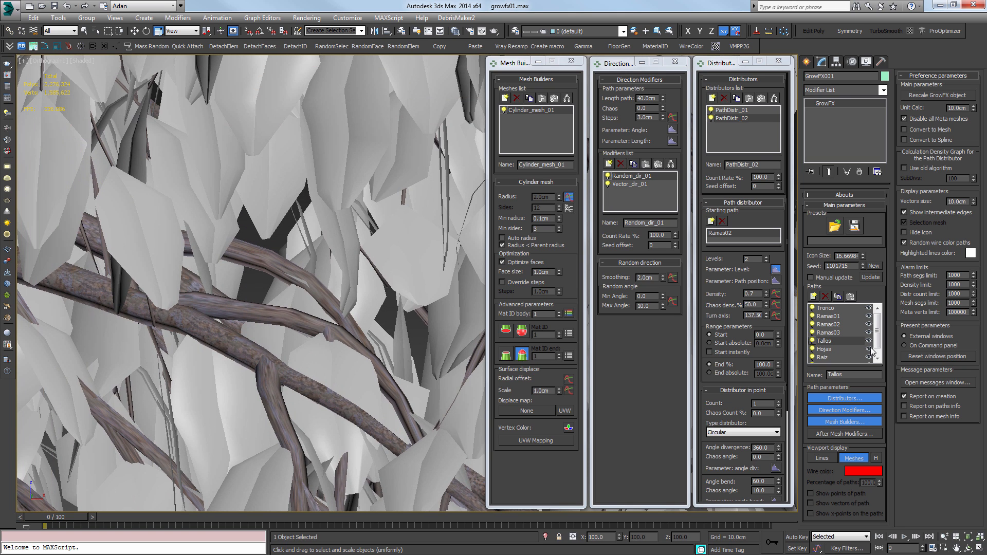
{"action": "left_click", "coordinate": [540, 441]}
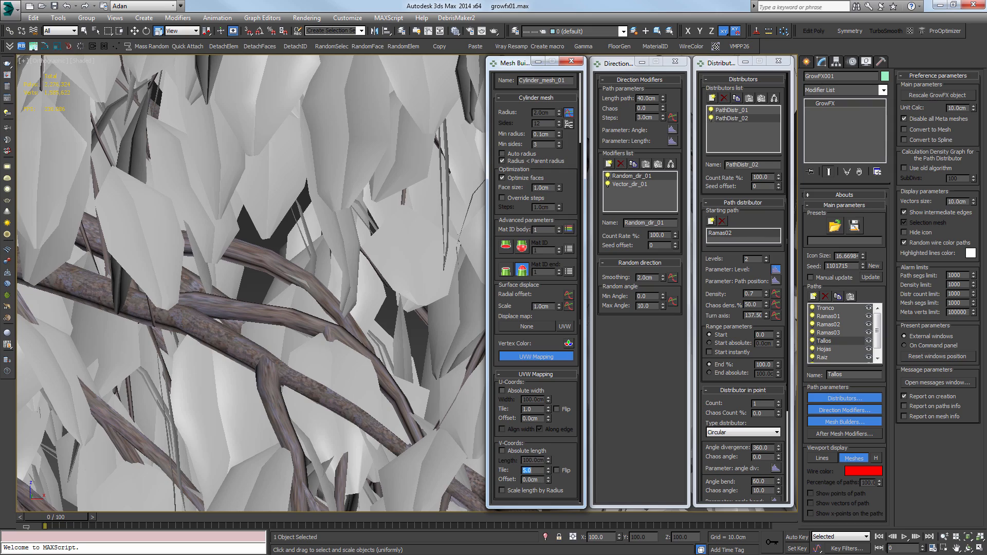
Examine the bark mapping across the whole tree, from the trunk to the leafy branches
{"action": "scroll", "coordinate": [216, 332], "scroll_direction": "down", "scroll_amount": 10}
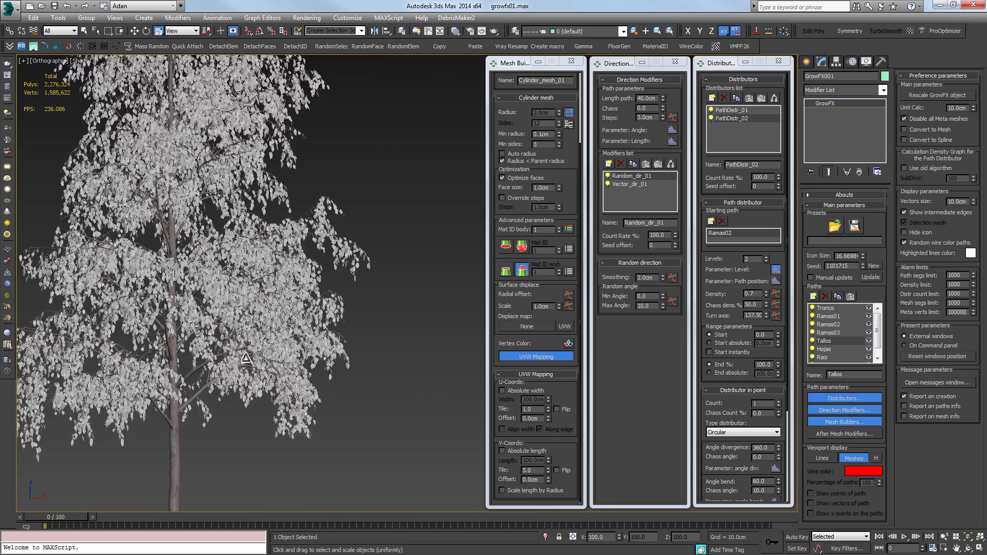
{"action": "scroll", "coordinate": [246, 358], "scroll_direction": "up", "scroll_amount": 10}
{"action": "middle_click_drag", "start_coordinate": [300, 446], "coordinate": [292, 402]}
{"action": "scroll", "coordinate": [387, 411], "scroll_direction": "down", "scroll_amount": 5}
{"action": "middle_click_drag", "start_coordinate": [363, 229], "coordinate": [315, 446]}
{"action": "middle_click_drag", "start_coordinate": [378, 88], "coordinate": [308, 360]}
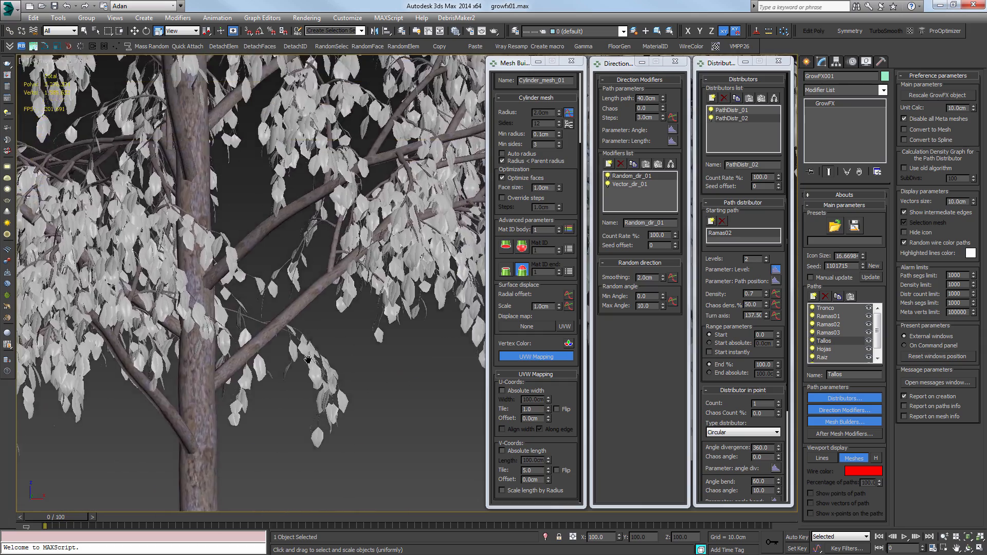
{"action": "scroll", "coordinate": [308, 359], "scroll_direction": "down", "scroll_amount": 5}
{"action": "scroll", "coordinate": [308, 360], "scroll_direction": "up", "scroll_amount": 3}
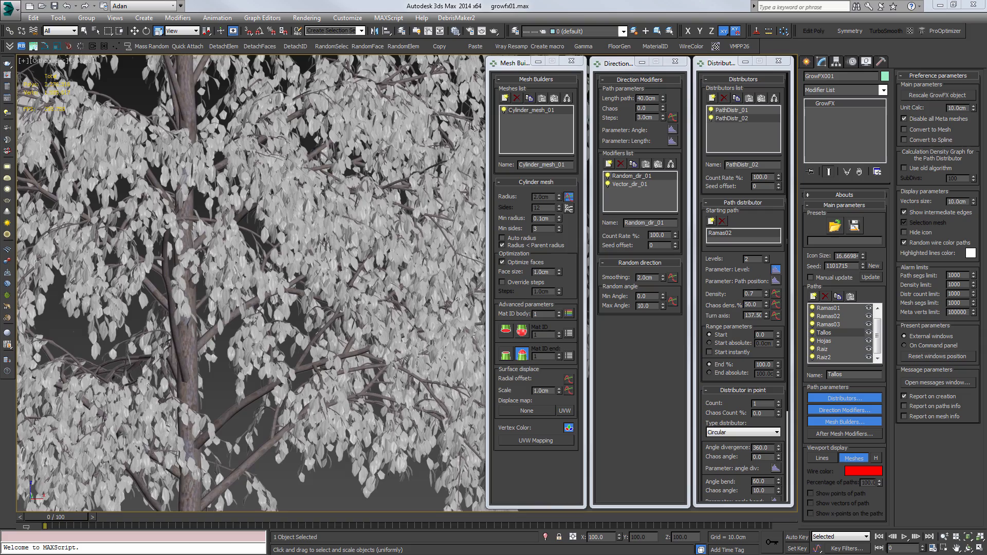
{"action": "middle_click_drag", "start_coordinate": [320, 354], "coordinate": [325, 302]}
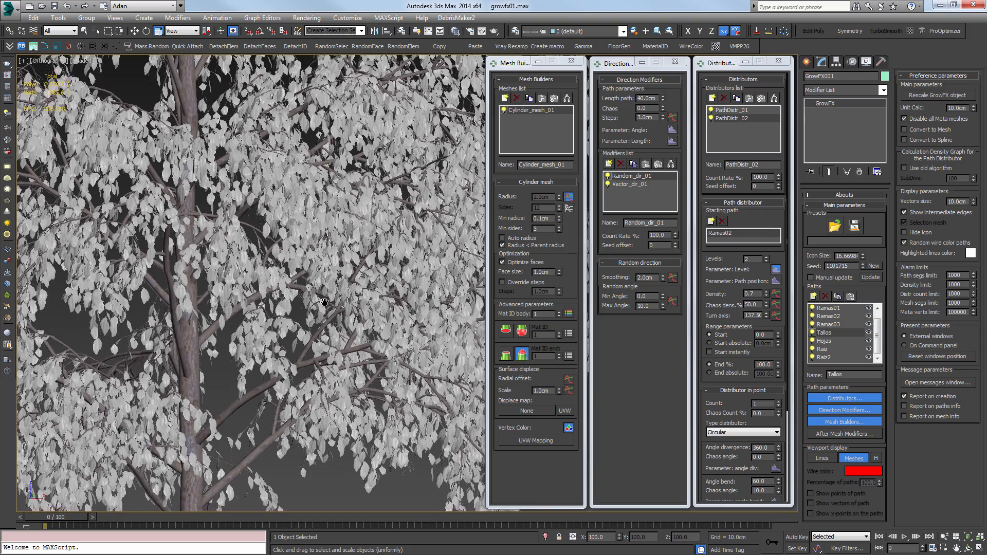
Look over the finished tree from its roots to its crown, both as a whole and around the lower branches
{"action": "scroll", "coordinate": [324, 302], "scroll_direction": "down", "scroll_amount": 8}
{"action": "middle_click_drag", "start_coordinate": [355, 263], "coordinate": [312, 334], "text": "alt"}
{"action": "scroll", "coordinate": [312, 333], "scroll_direction": "up", "scroll_amount": 3}
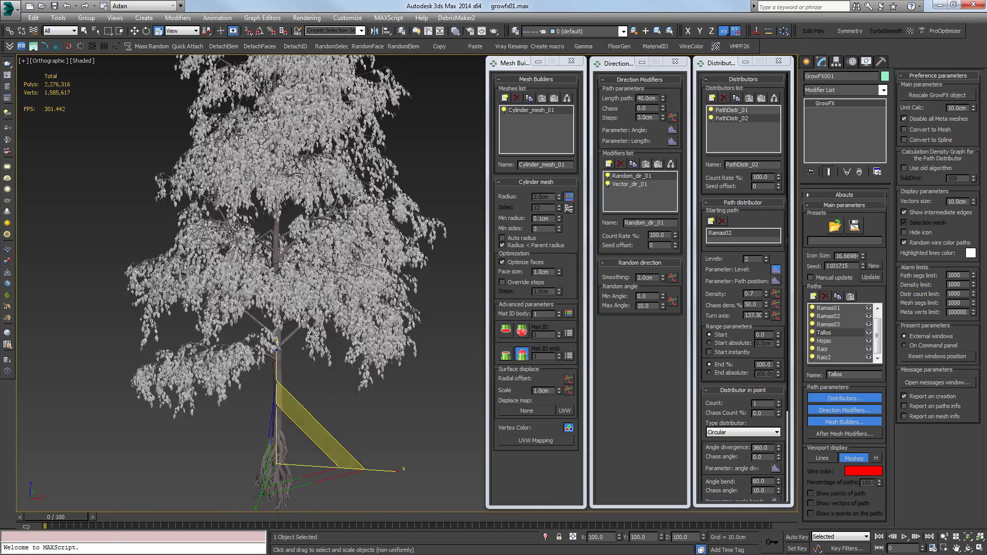
{"action": "key", "text": "f"}
{"action": "key", "text": "z"}
{"action": "scroll", "coordinate": [329, 333], "scroll_direction": "up", "scroll_amount": 6}
{"action": "middle_click_drag", "start_coordinate": [463, 314], "coordinate": [351, 303]}
{"action": "scroll", "coordinate": [329, 333], "scroll_direction": "down", "scroll_amount": 5}
{"action": "key", "text": "t"}
{"action": "key", "text": "z"}
{"action": "scroll", "coordinate": [351, 302], "scroll_direction": "up", "scroll_amount": 4}
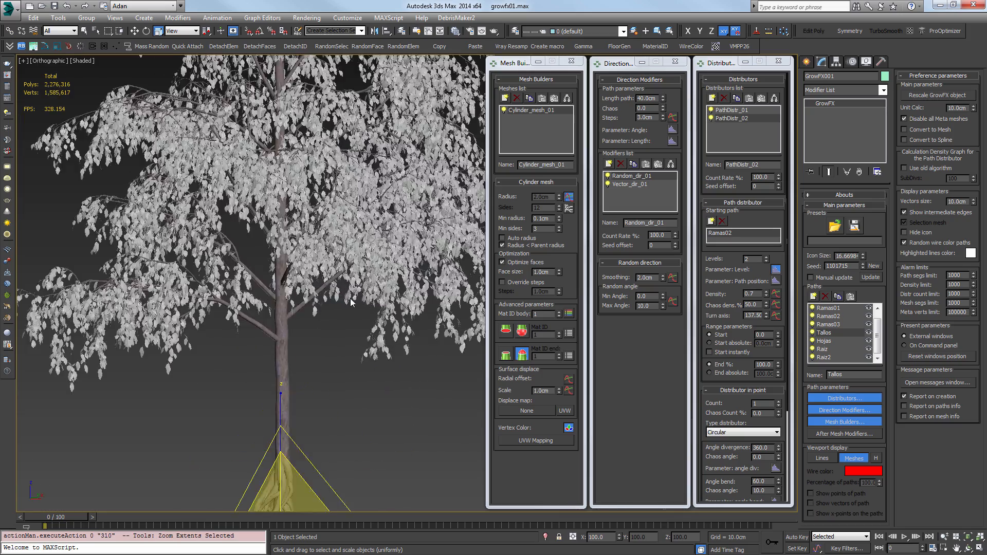
{"action": "scroll", "coordinate": [352, 303], "scroll_direction": "down", "scroll_amount": 3}
Close the Mesh Builders, Direction Modifiers and Distributors windows of the GrowFX tree
{"action": "left_click", "coordinate": [571, 61]}
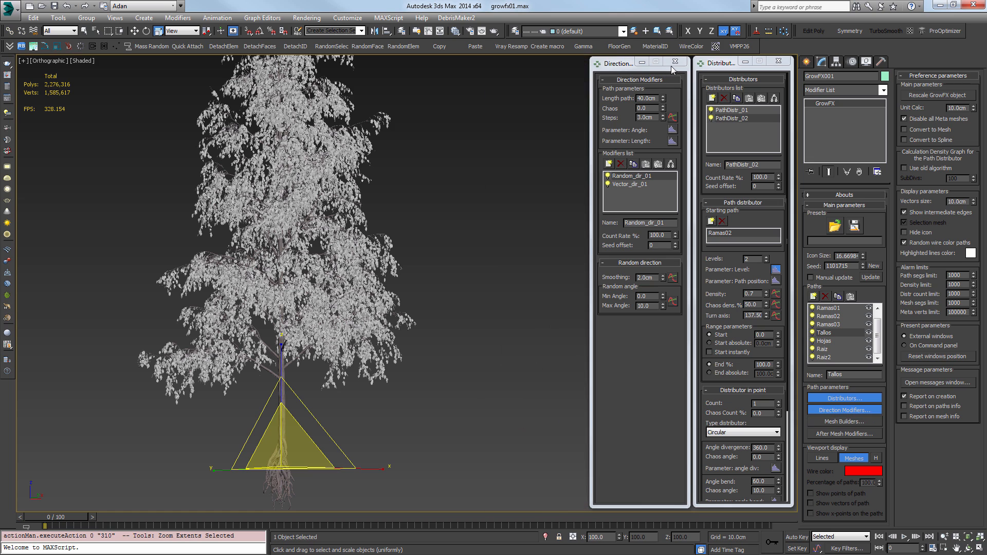
{"action": "left_click", "coordinate": [674, 61]}
{"action": "left_click", "coordinate": [777, 61]}
Deselect the tree and enable the VRayHDRI environment map in the environment settings
{"action": "left_click", "coordinate": [510, 277]}
{"action": "key", "text": "8"}
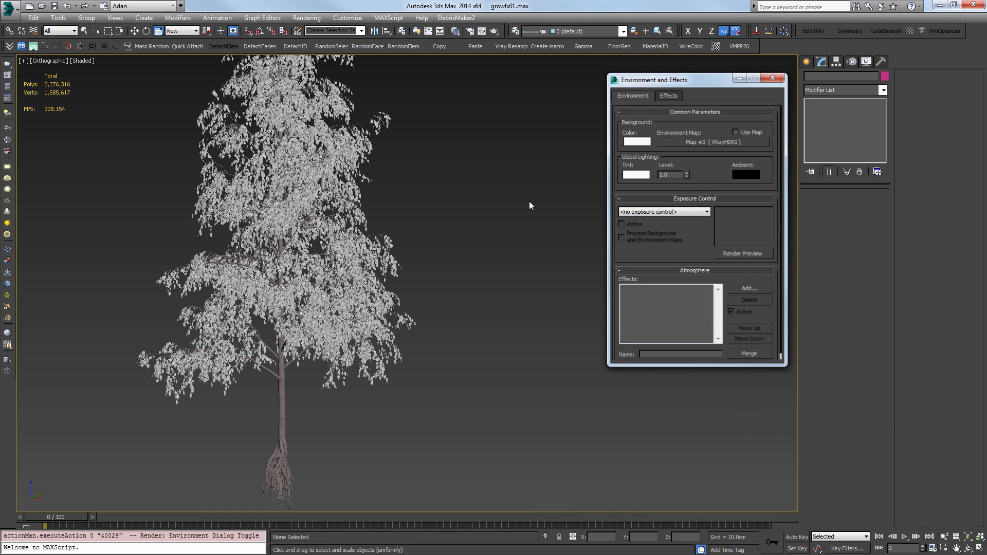
{"action": "left_click", "coordinate": [735, 132]}
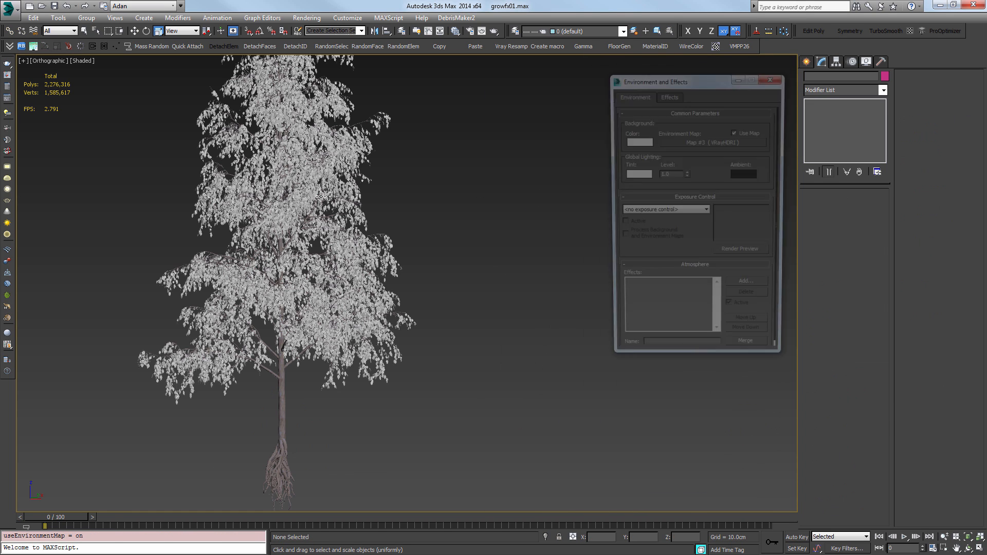
{"action": "left_click", "coordinate": [321, 196]}
{"action": "left_click", "coordinate": [770, 81]}
Switch the viewport to a perspective view of the tree
{"action": "middle_click_drag", "start_coordinate": [361, 337], "coordinate": [438, 332]}
{"action": "scroll", "coordinate": [438, 332], "scroll_direction": "up", "scroll_amount": 2}
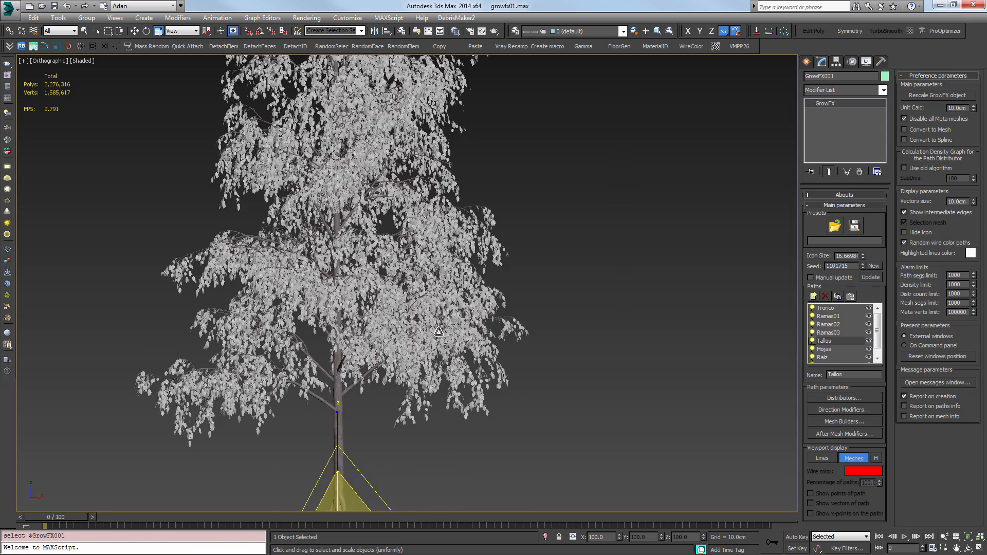
{"action": "key", "text": "p"}
{"action": "key", "text": "x"}
{"action": "key", "text": "Escape"}
{"action": "middle_click_drag", "start_coordinate": [383, 261], "coordinate": [407, 272]}
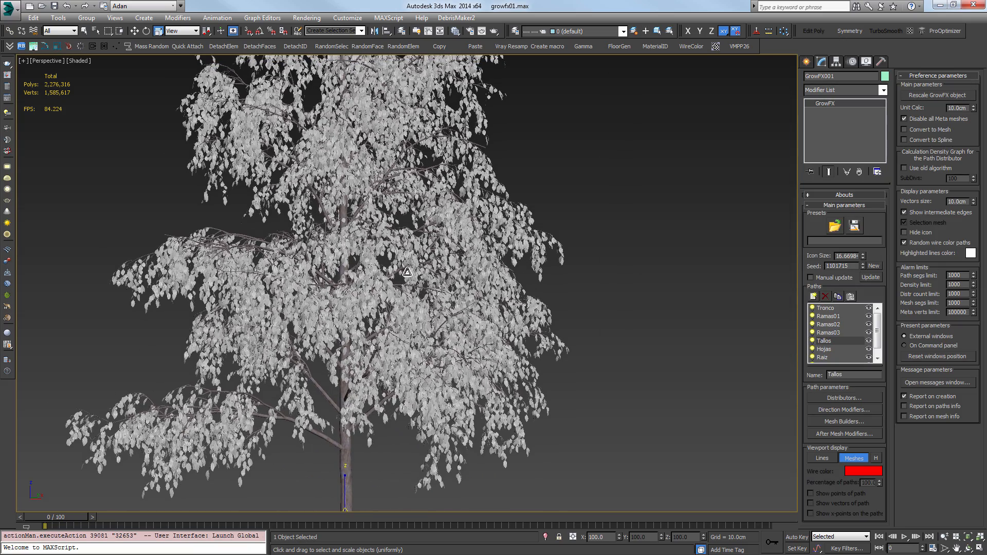
{"action": "type", "text": "xz"}
{"action": "key", "text": "Escape"}
{"action": "middle_click_drag", "start_coordinate": [428, 234], "coordinate": [443, 279]}
{"action": "scroll", "coordinate": [439, 278], "scroll_direction": "down", "scroll_amount": 2}
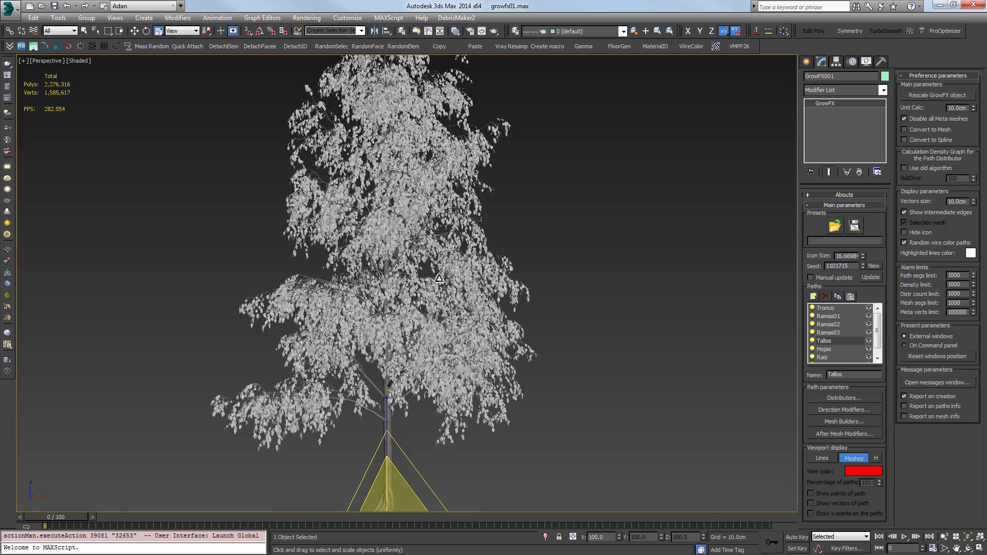
Frame a close-up of the leafy branches along the right side of the crown in perspective
{"action": "key", "text": "z"}
{"action": "scroll", "coordinate": [502, 268], "scroll_direction": "up", "scroll_amount": 5}
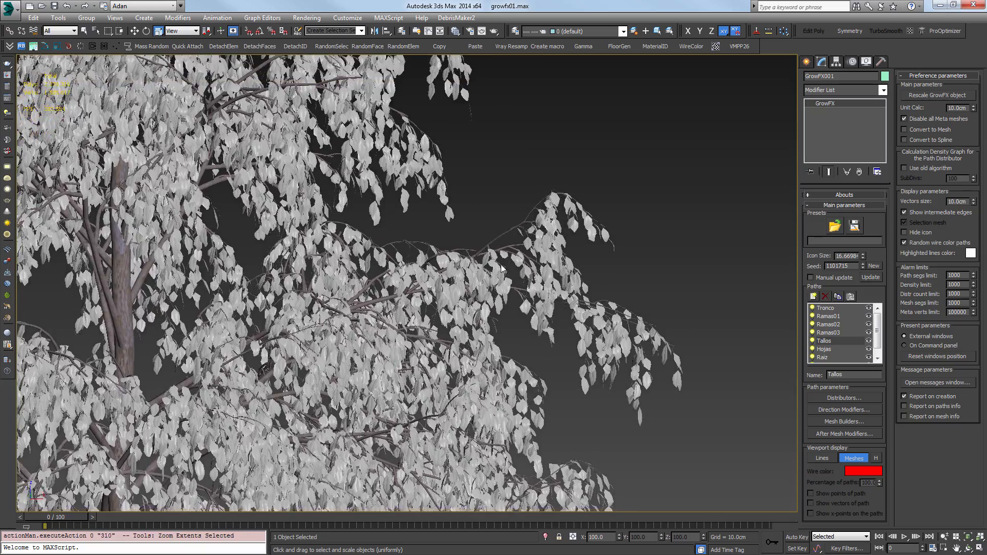
{"action": "key", "text": "p"}
{"action": "scroll", "coordinate": [502, 268], "scroll_direction": "down", "scroll_amount": 4}
{"action": "scroll", "coordinate": [502, 268], "scroll_direction": "up", "scroll_amount": 3}
{"action": "middle_click_drag", "start_coordinate": [501, 268], "coordinate": [461, 214]}
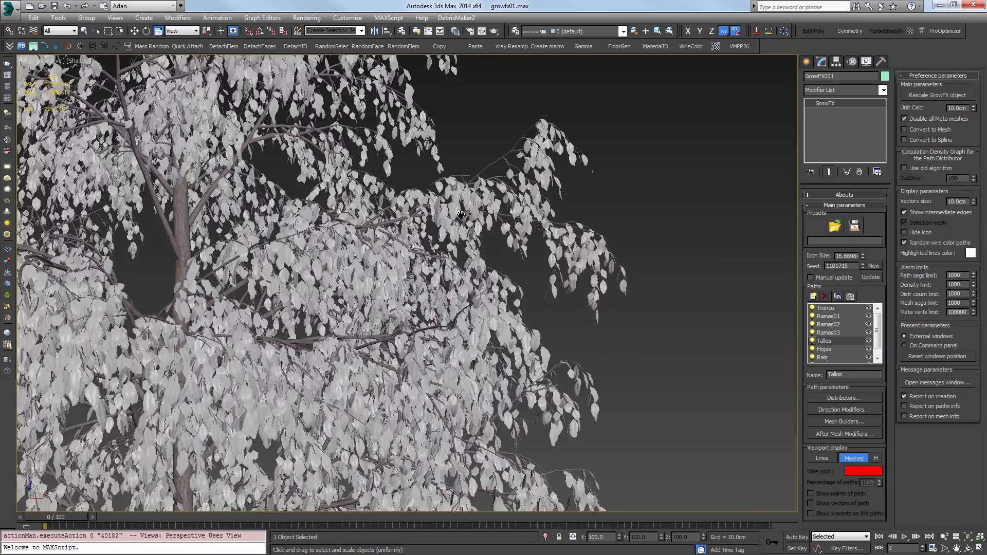
Show the safe frame with the tree geometry visible and render the perspective view with Corona
{"action": "key", "text": "shift+g"}
{"action": "key", "text": "shift+f"}
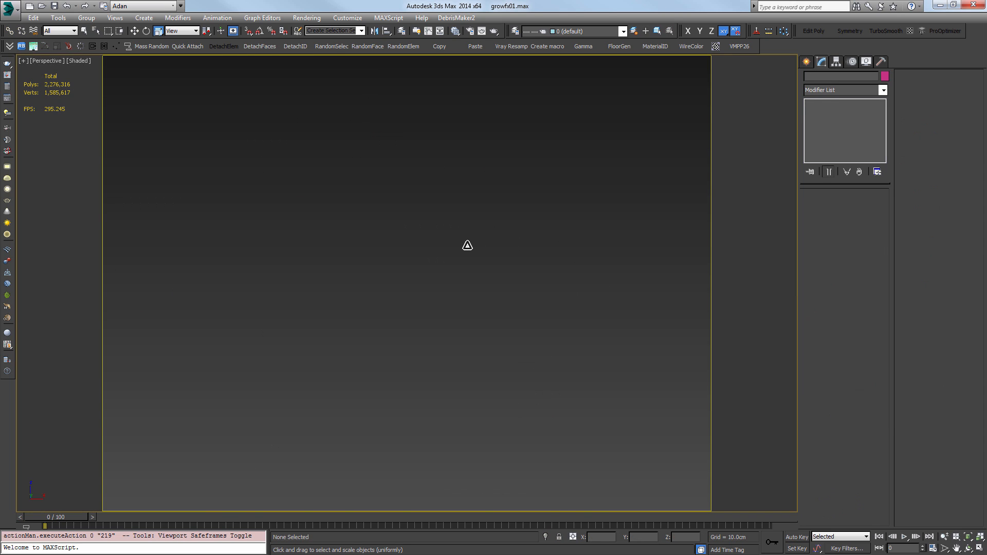
{"action": "key", "text": "shift+g"}
{"action": "key", "text": "F9"}
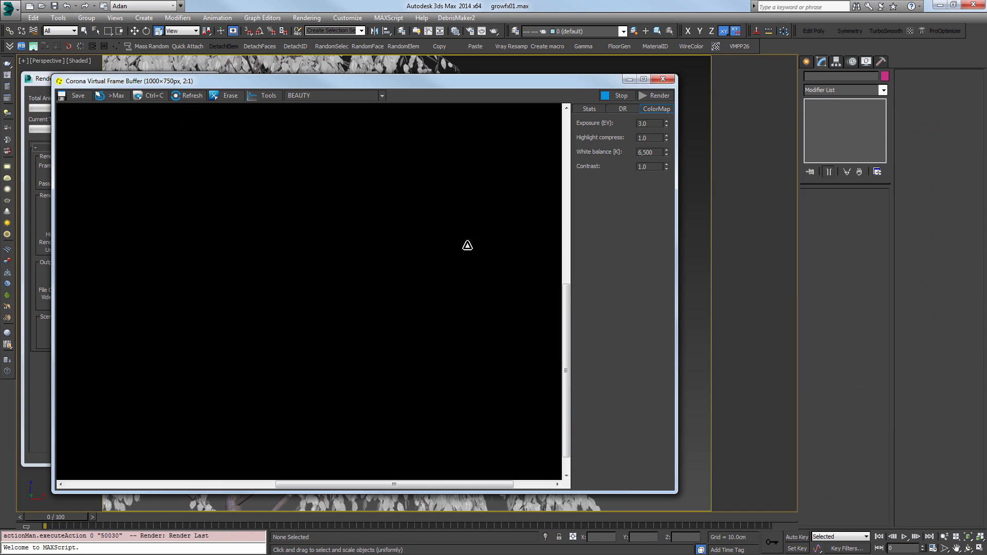
Arrange the Corona frame buffer and the rendering progress window side by side so that they do not overlap
{"action": "left_click_drag", "start_coordinate": [462, 81], "coordinate": [633, 57]}
{"action": "left_click_drag", "start_coordinate": [135, 78], "coordinate": [133, 63]}
{"action": "left_click_drag", "start_coordinate": [258, 62], "coordinate": [257, 72]}
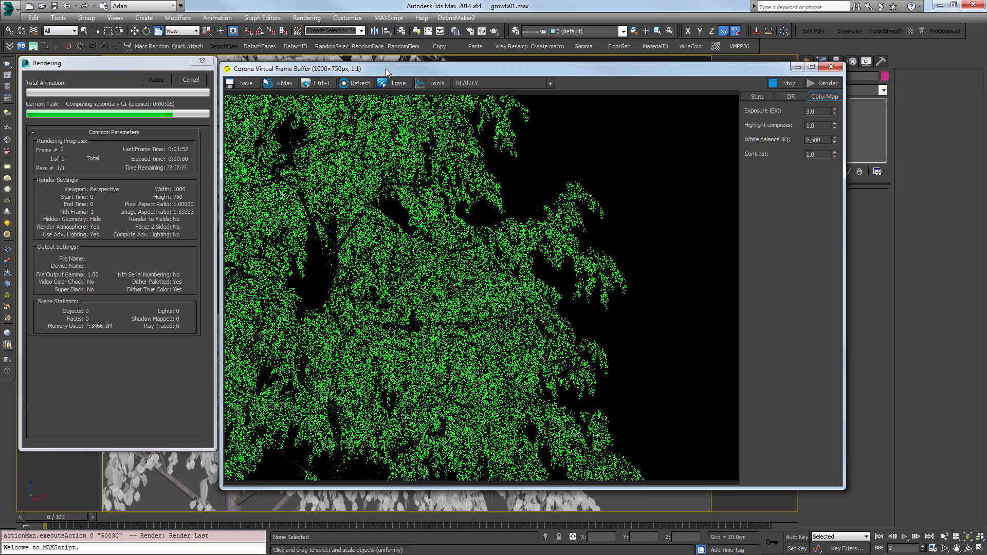
{"action": "left_click_drag", "start_coordinate": [386, 69], "coordinate": [386, 64]}
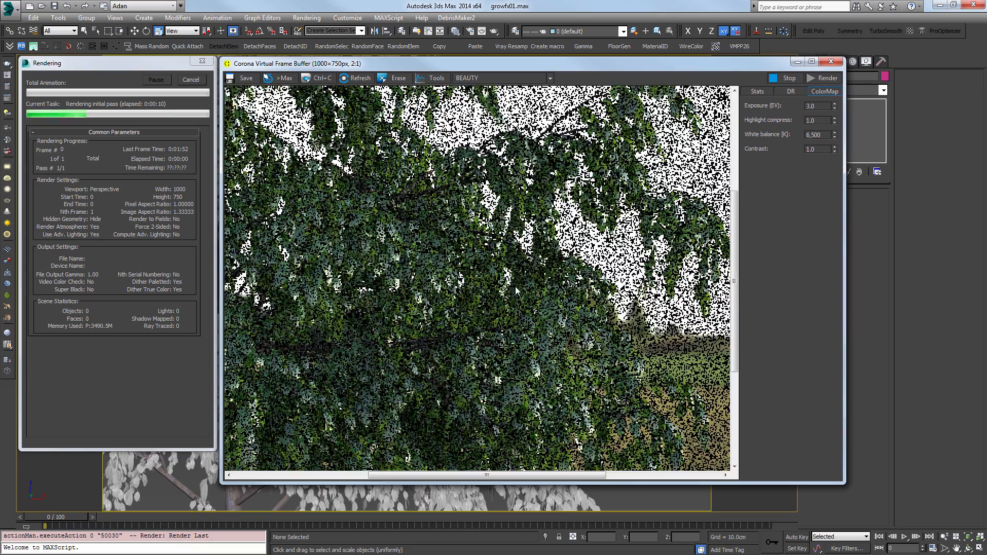
Inspect the rendered leaves and branches at 1:1 and 2:1 magnification while the Corona passes refine the image
{"action": "scroll", "coordinate": [496, 290], "scroll_direction": "down", "scroll_amount": 1}
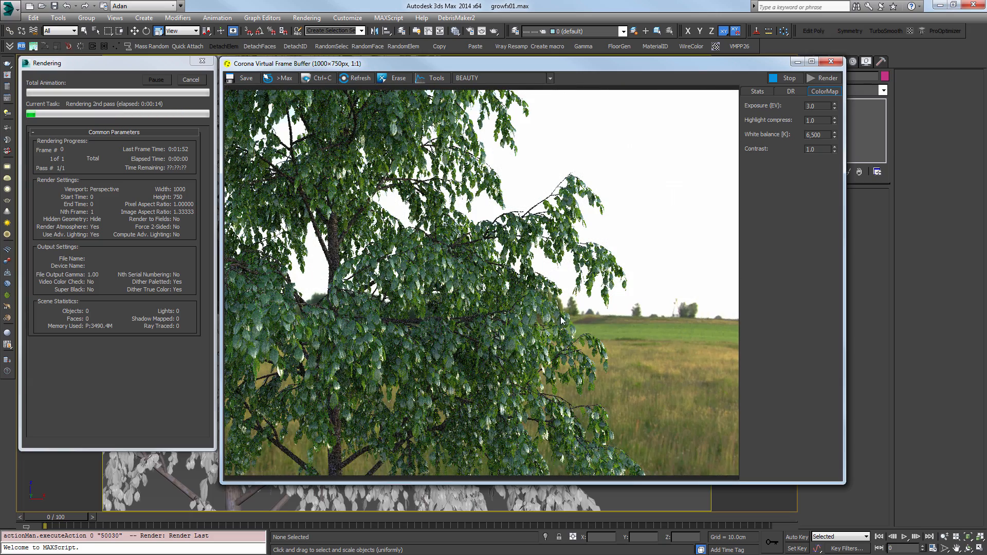
{"action": "scroll", "coordinate": [500, 257], "scroll_direction": "up", "scroll_amount": 1}
{"action": "scroll", "coordinate": [602, 354], "scroll_direction": "down", "scroll_amount": 1}
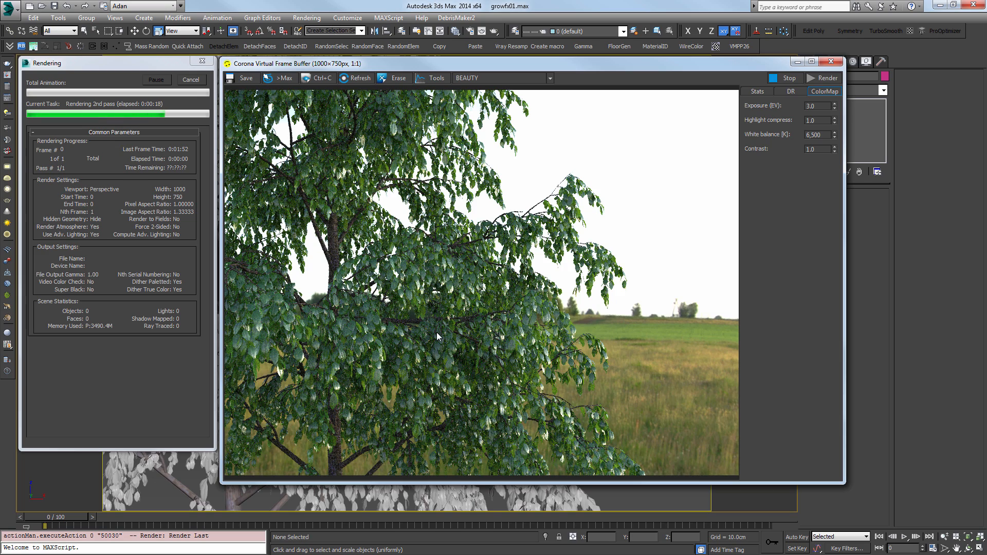
{"action": "scroll", "coordinate": [503, 328], "scroll_direction": "up", "scroll_amount": 1}
{"action": "scroll", "coordinate": [566, 324], "scroll_direction": "down", "scroll_amount": 1}
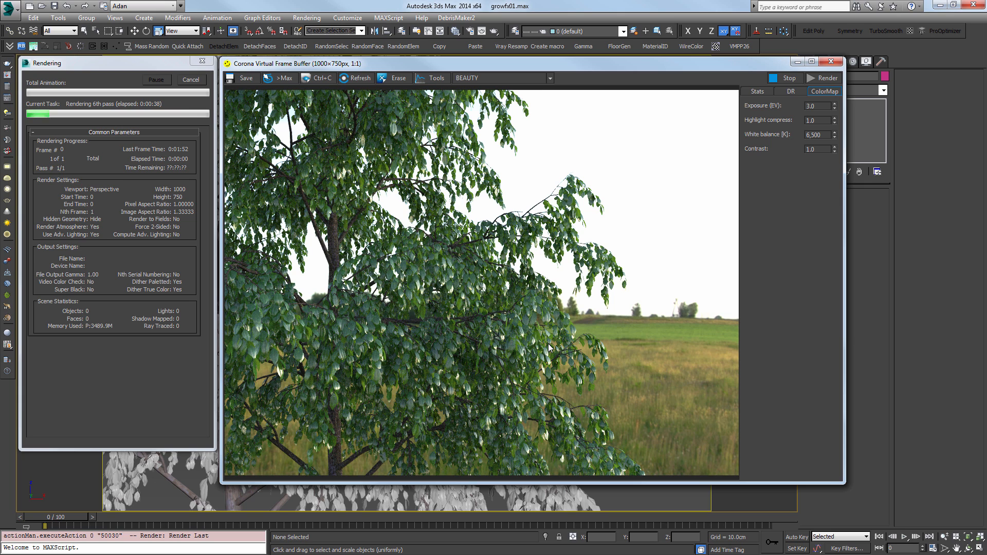
{"action": "scroll", "coordinate": [488, 380], "scroll_direction": "up", "scroll_amount": 1}
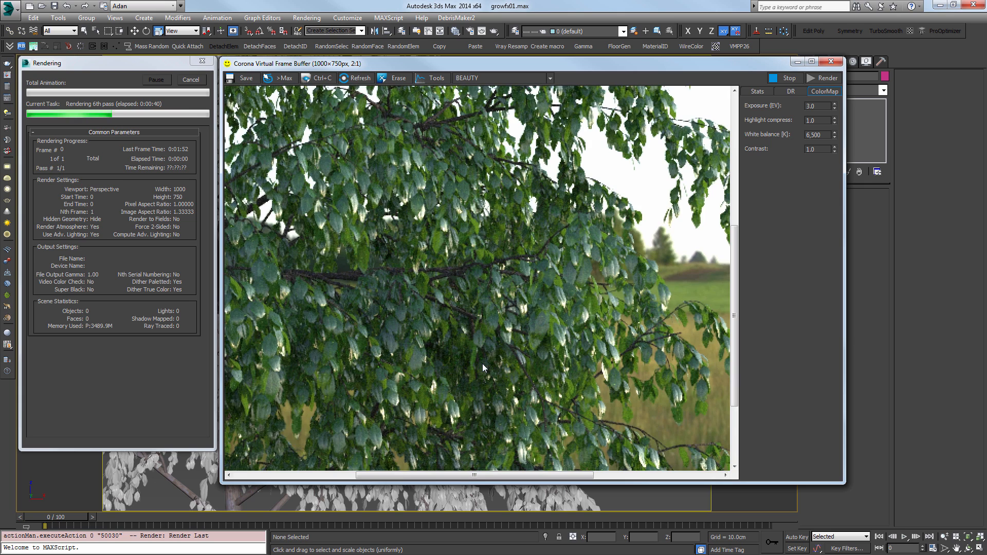
{"action": "scroll", "coordinate": [538, 284], "scroll_direction": "down", "scroll_amount": 1}
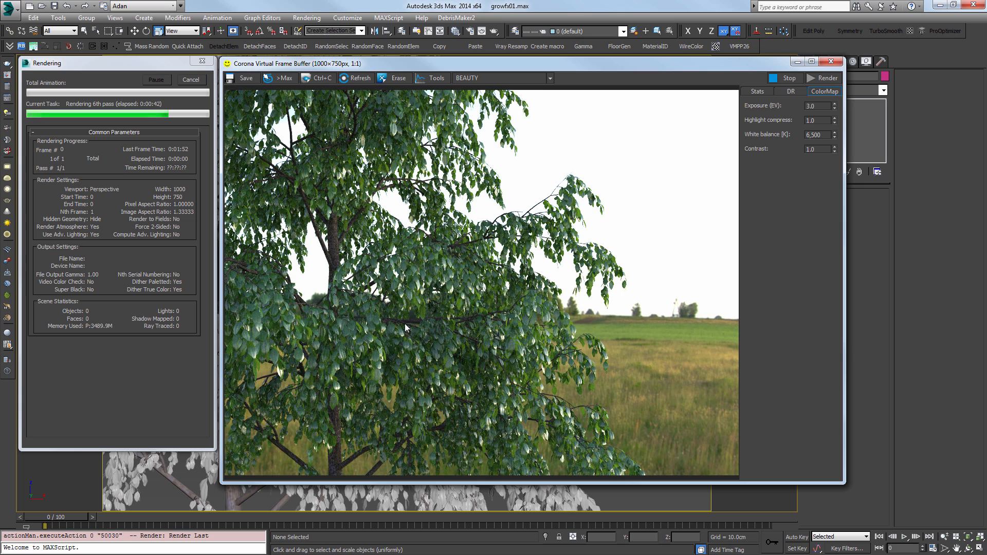
{"action": "scroll", "coordinate": [474, 360], "scroll_direction": "up", "scroll_amount": 1}
{"action": "scroll", "coordinate": [514, 344], "scroll_direction": "down", "scroll_amount": 1}
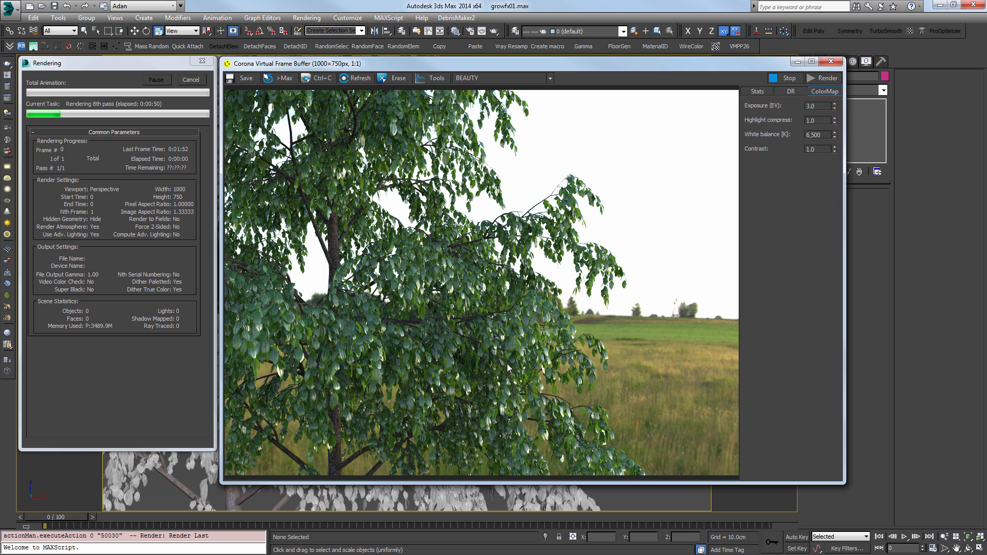
{"action": "scroll", "coordinate": [480, 364], "scroll_direction": "up", "scroll_amount": 1}
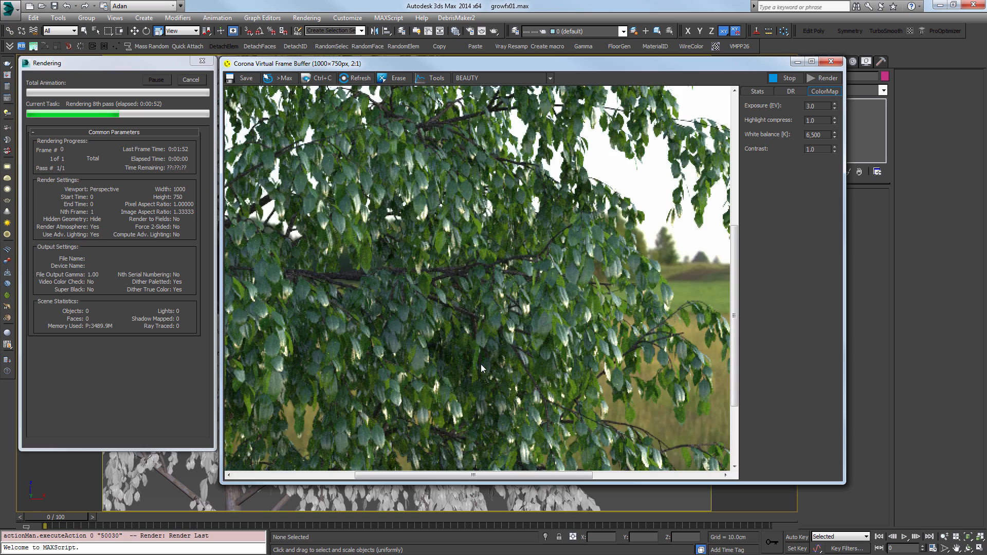
{"action": "scroll", "coordinate": [481, 364], "scroll_direction": "down", "scroll_amount": 2}
{"action": "scroll", "coordinate": [450, 318], "scroll_direction": "up", "scroll_amount": 1}
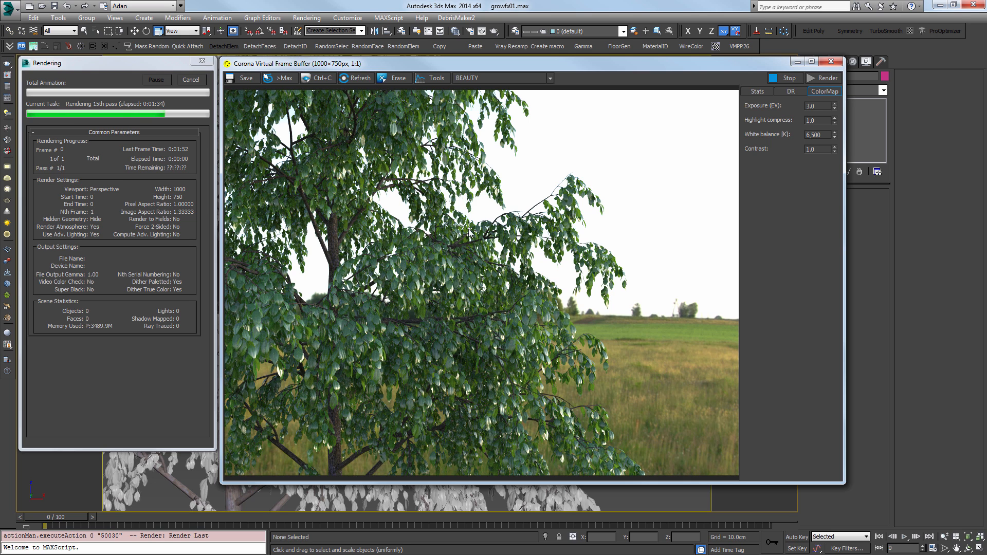
Stop the Corona render and keep the tree image in the frame buffer
{"action": "left_click", "coordinate": [72, 261]}
{"action": "key", "text": "Escape"}
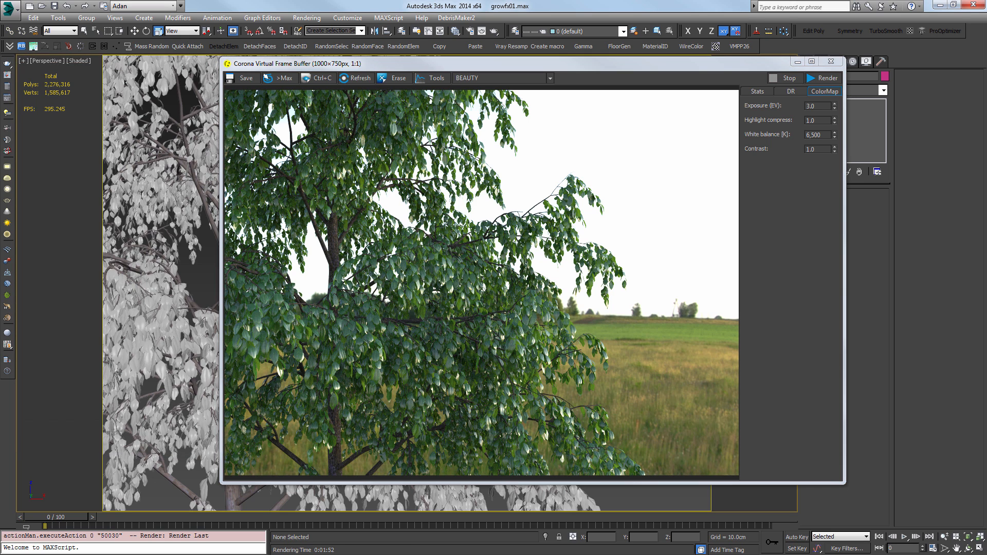